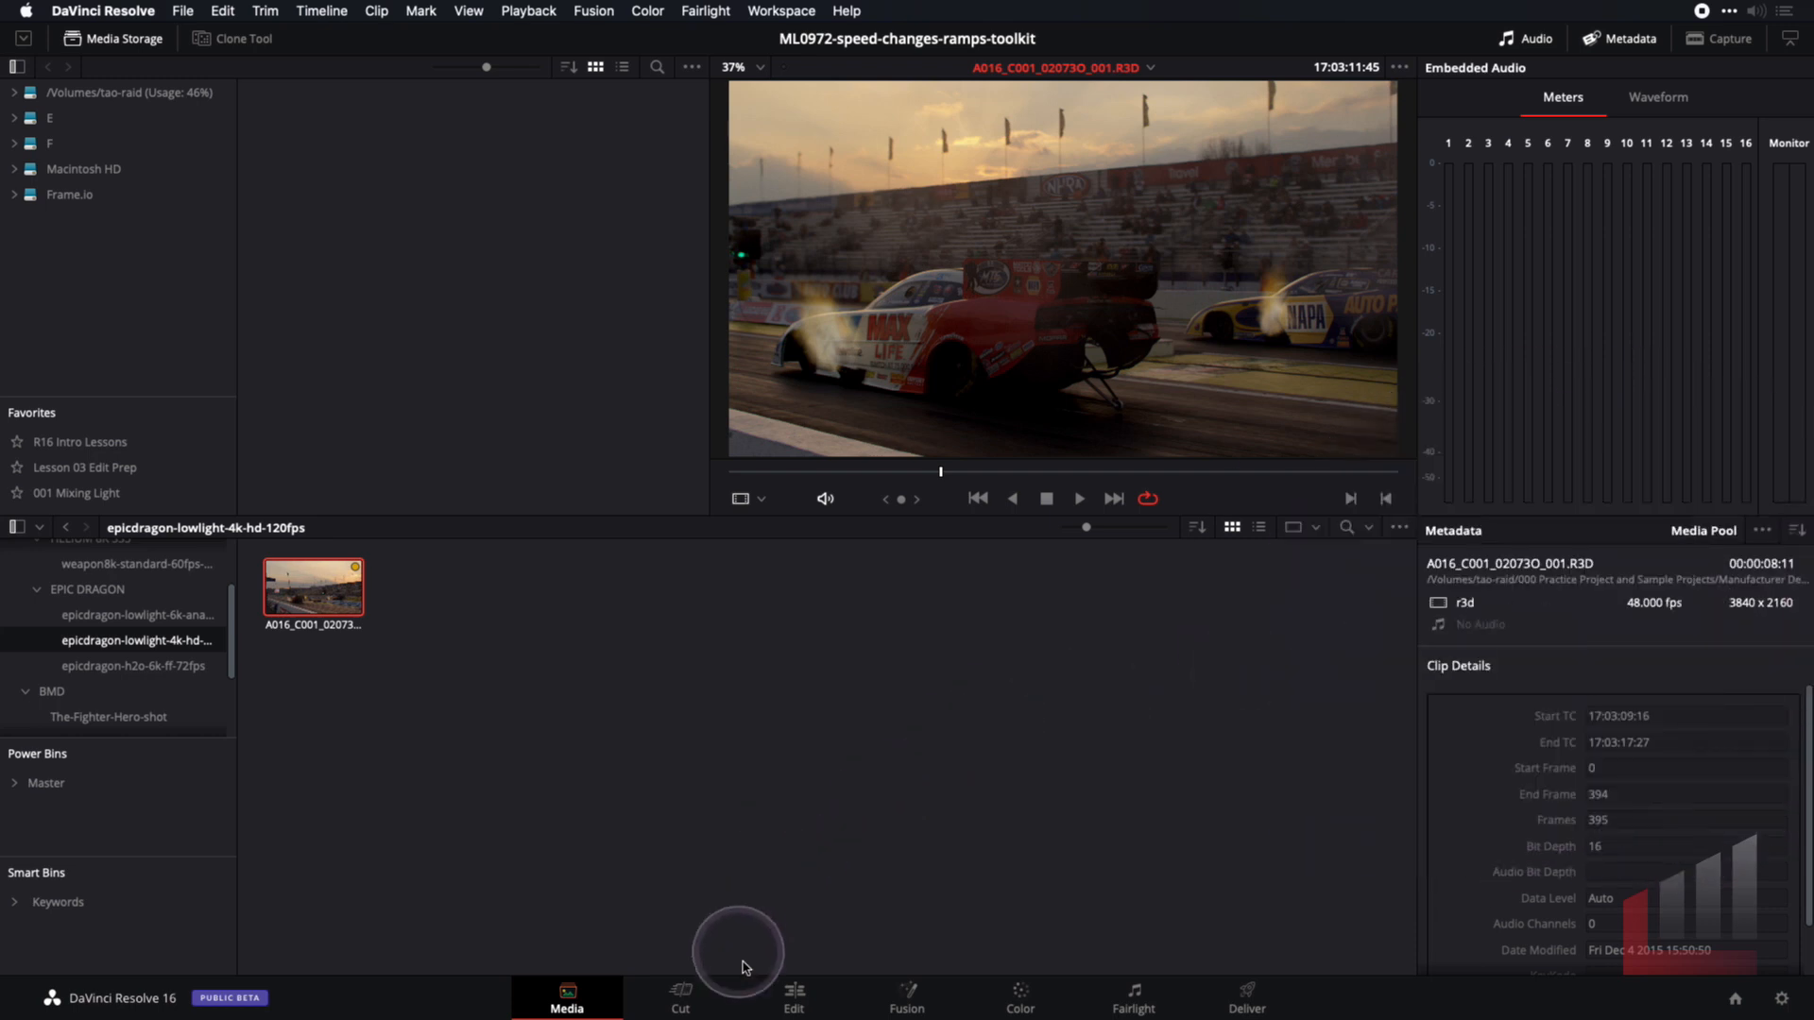
Place A016_C001_02073O_001.R3D at the start of Video 1, play it back full screen and park the playhead at 01:00:02:20
click(794, 1008)
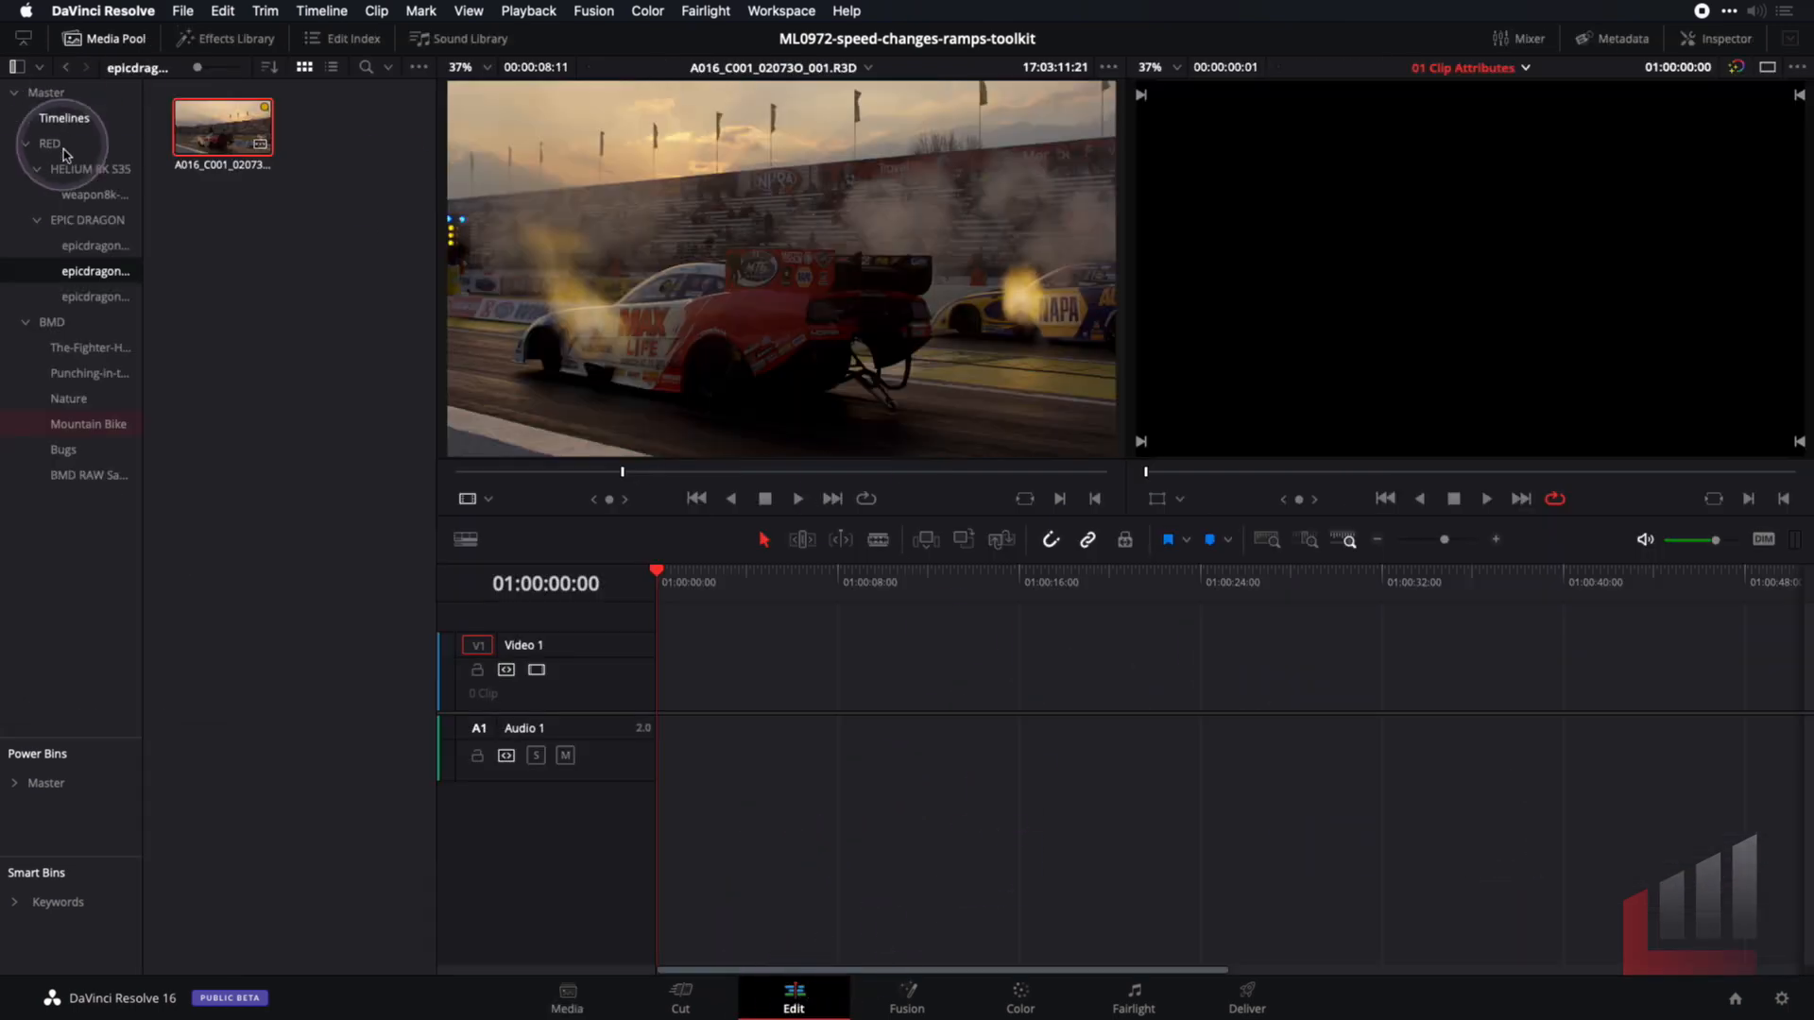
drag(218, 132, 739, 681)
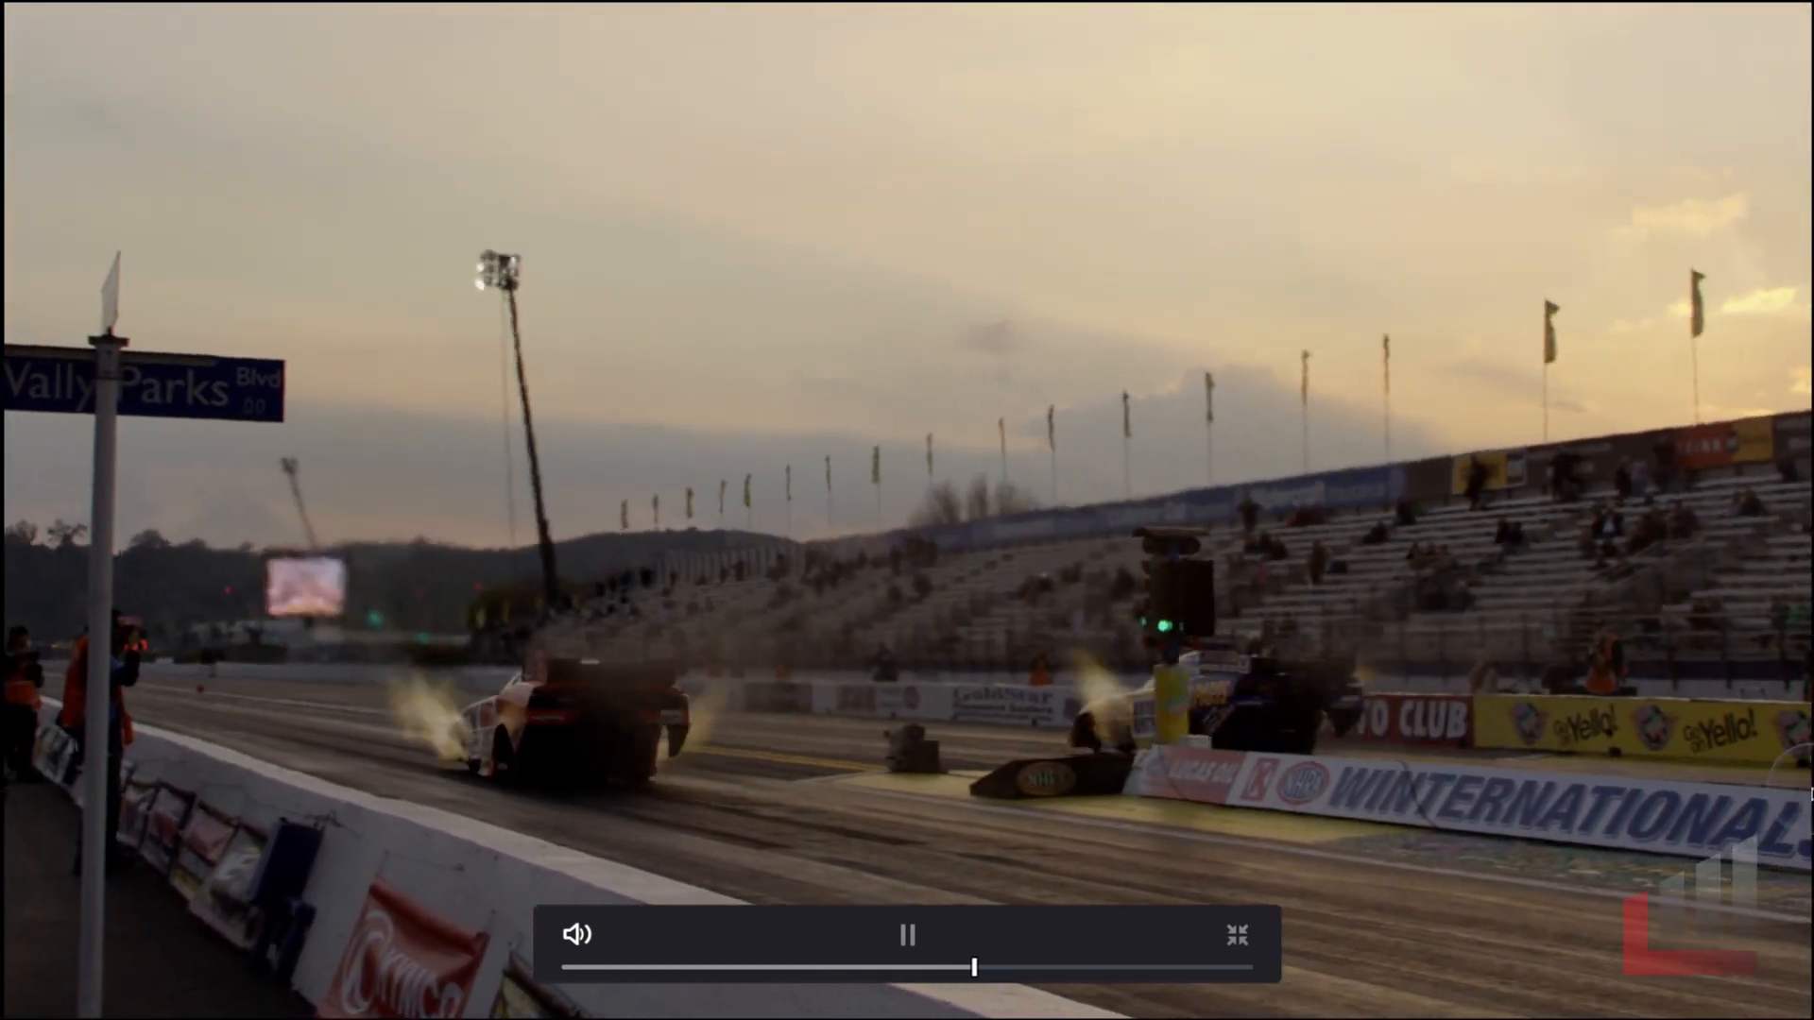
click(1375, 501)
key(Escape)
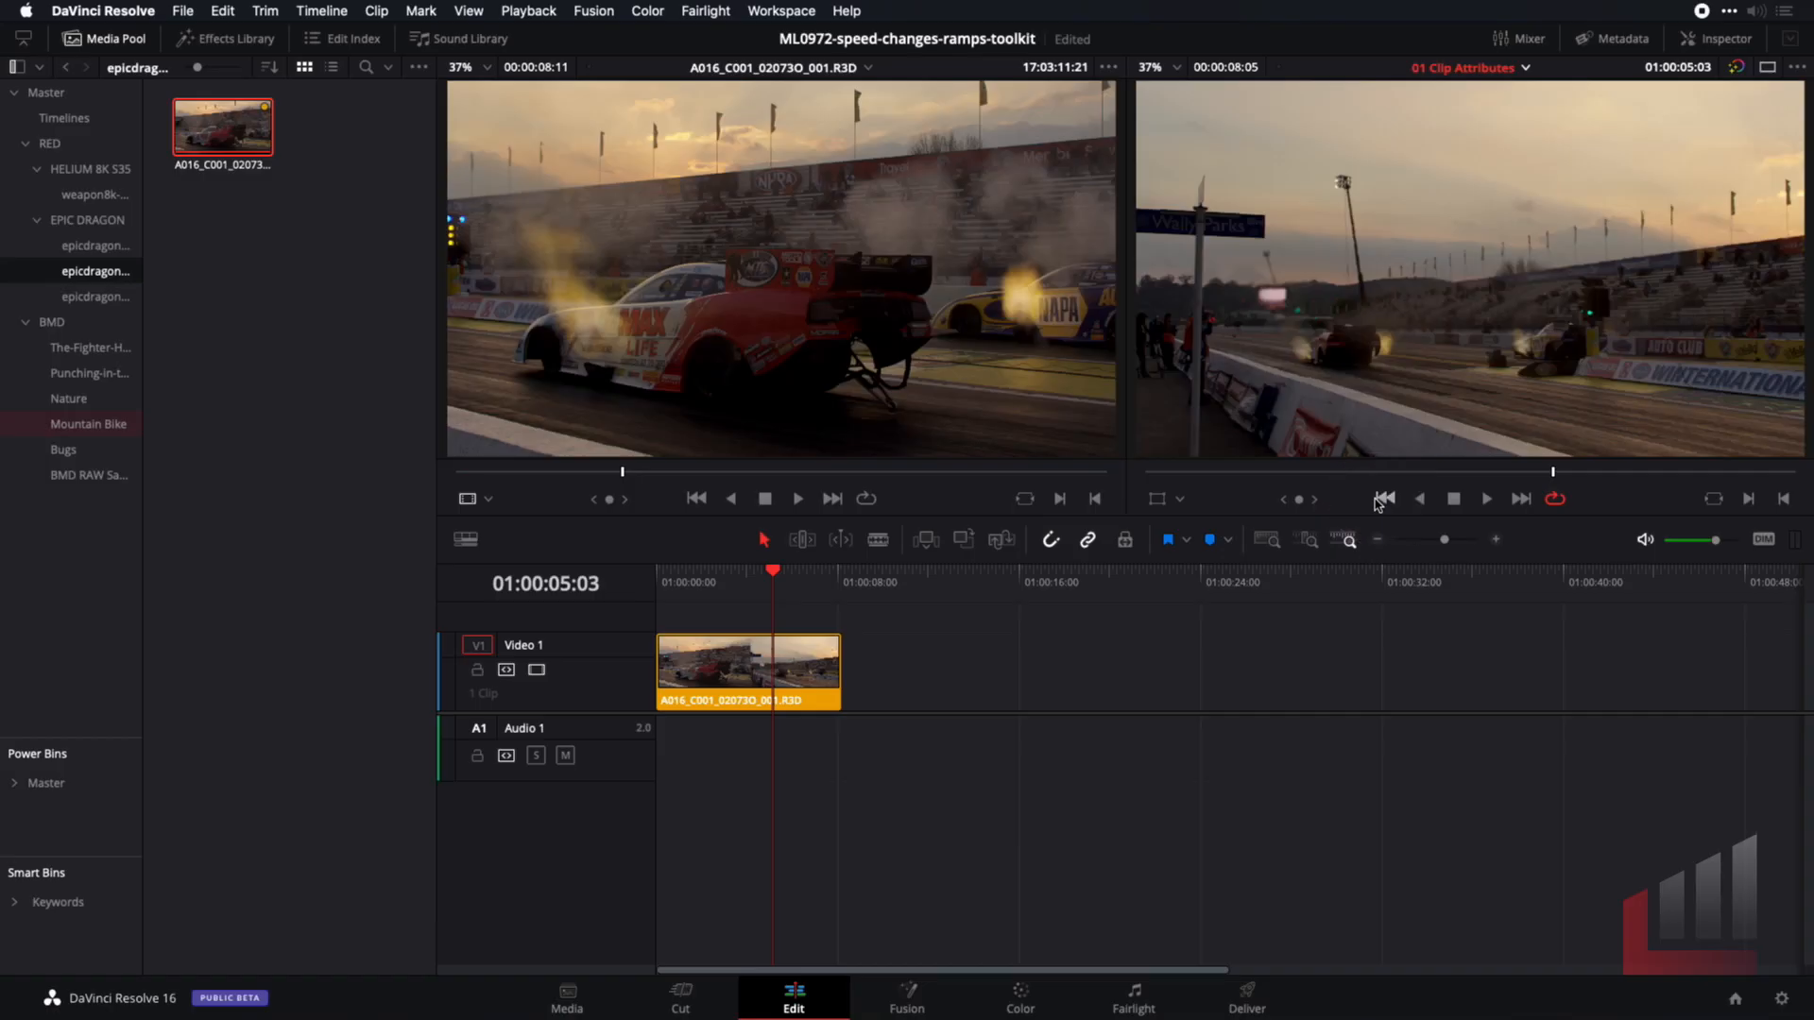
click(721, 576)
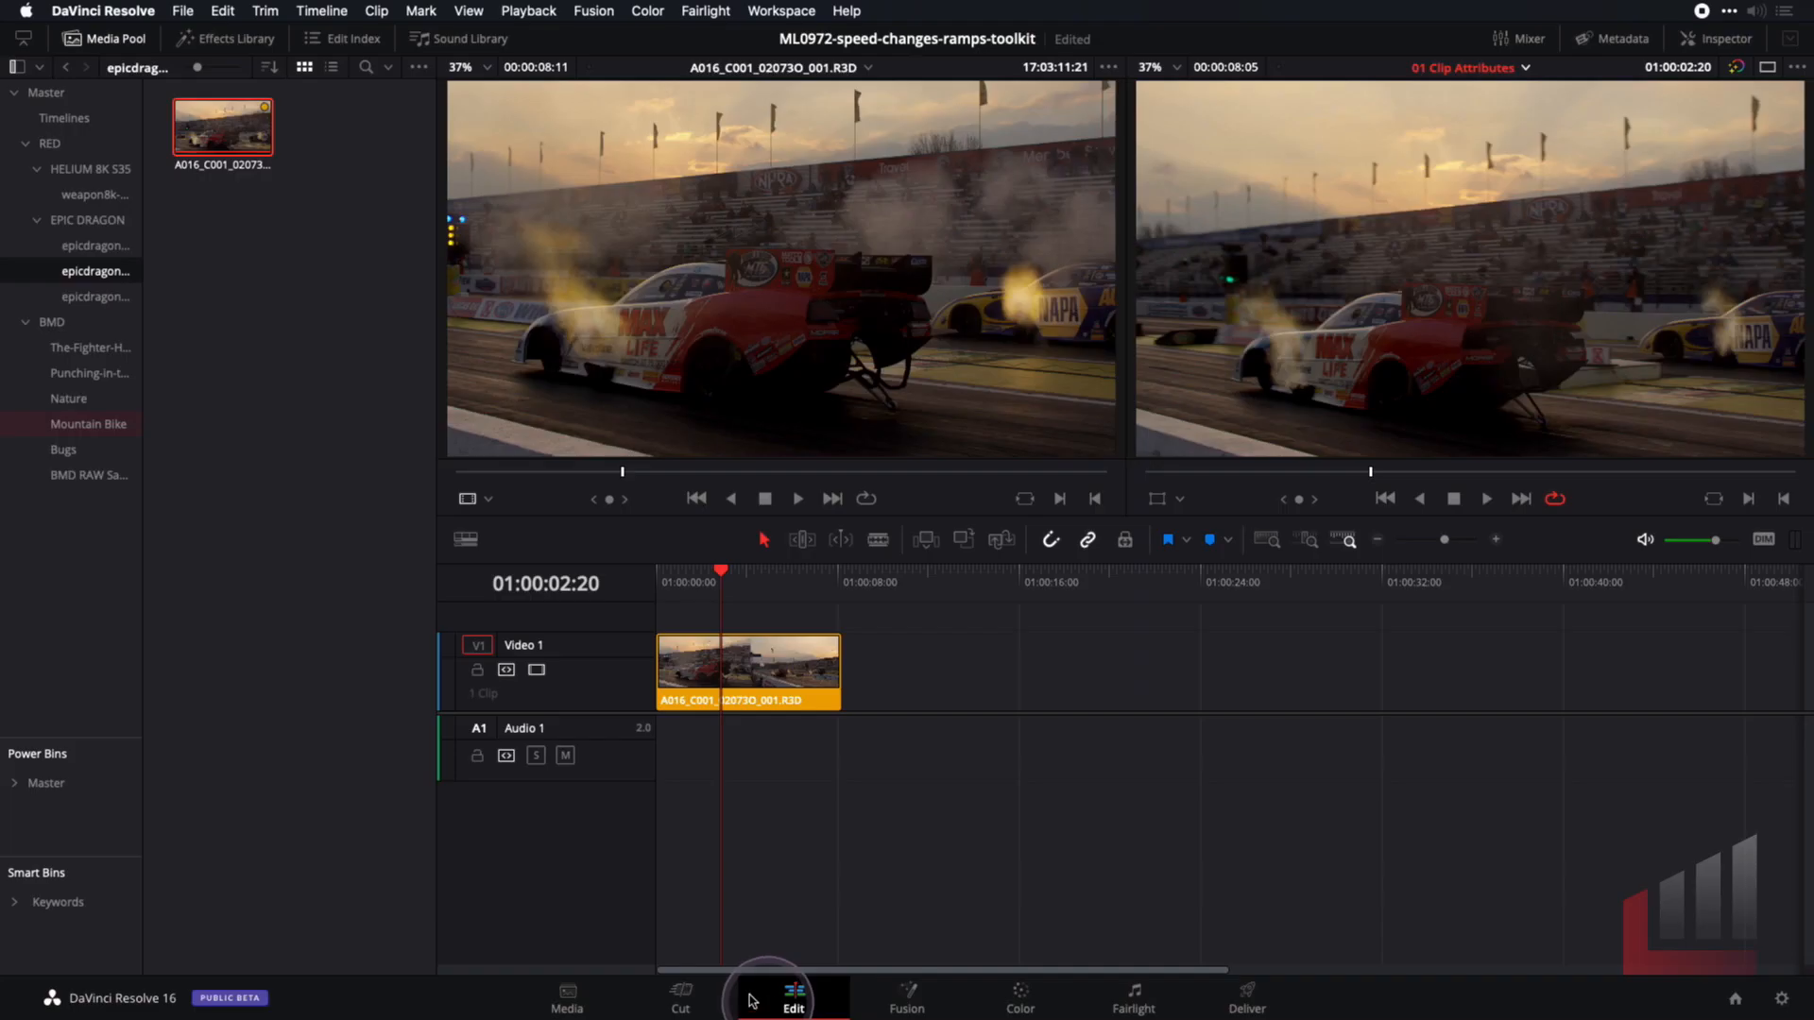
Set the video frame rate of the source clip A016_C001_02073O_001.R3D to 24 in its Clip Attributes
click(255, 111)
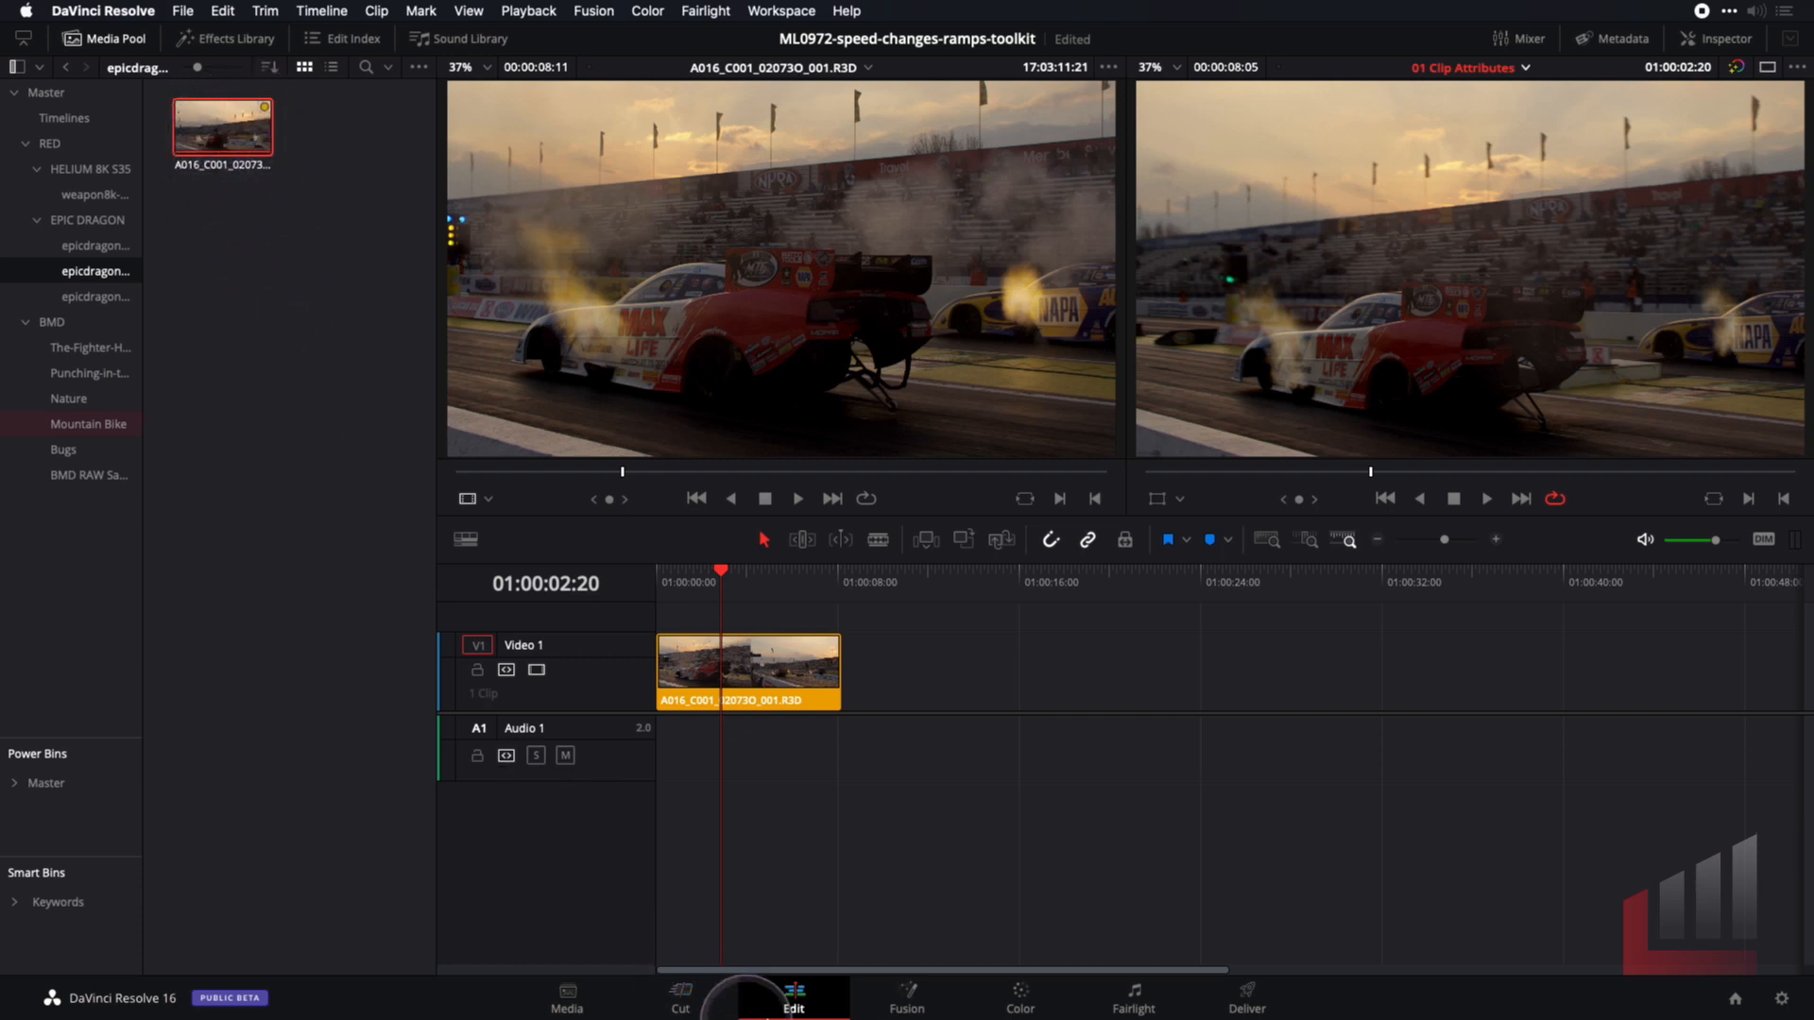
click(682, 998)
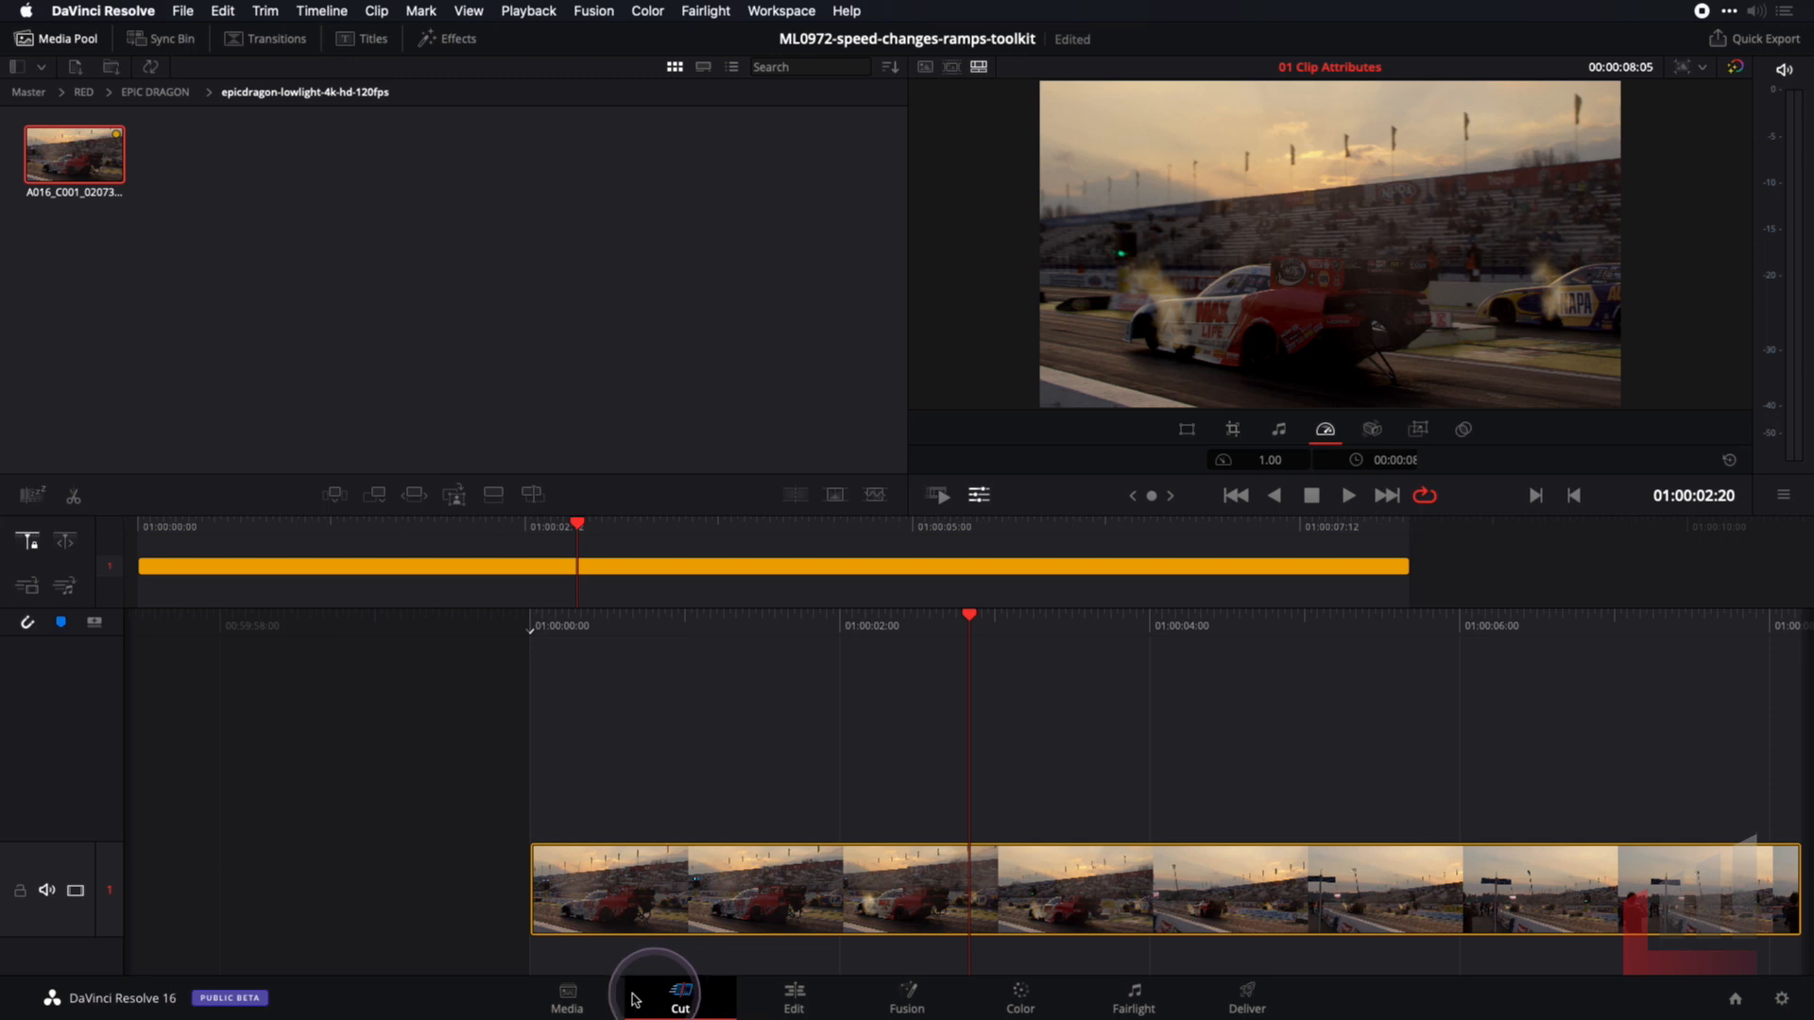
click(573, 1001)
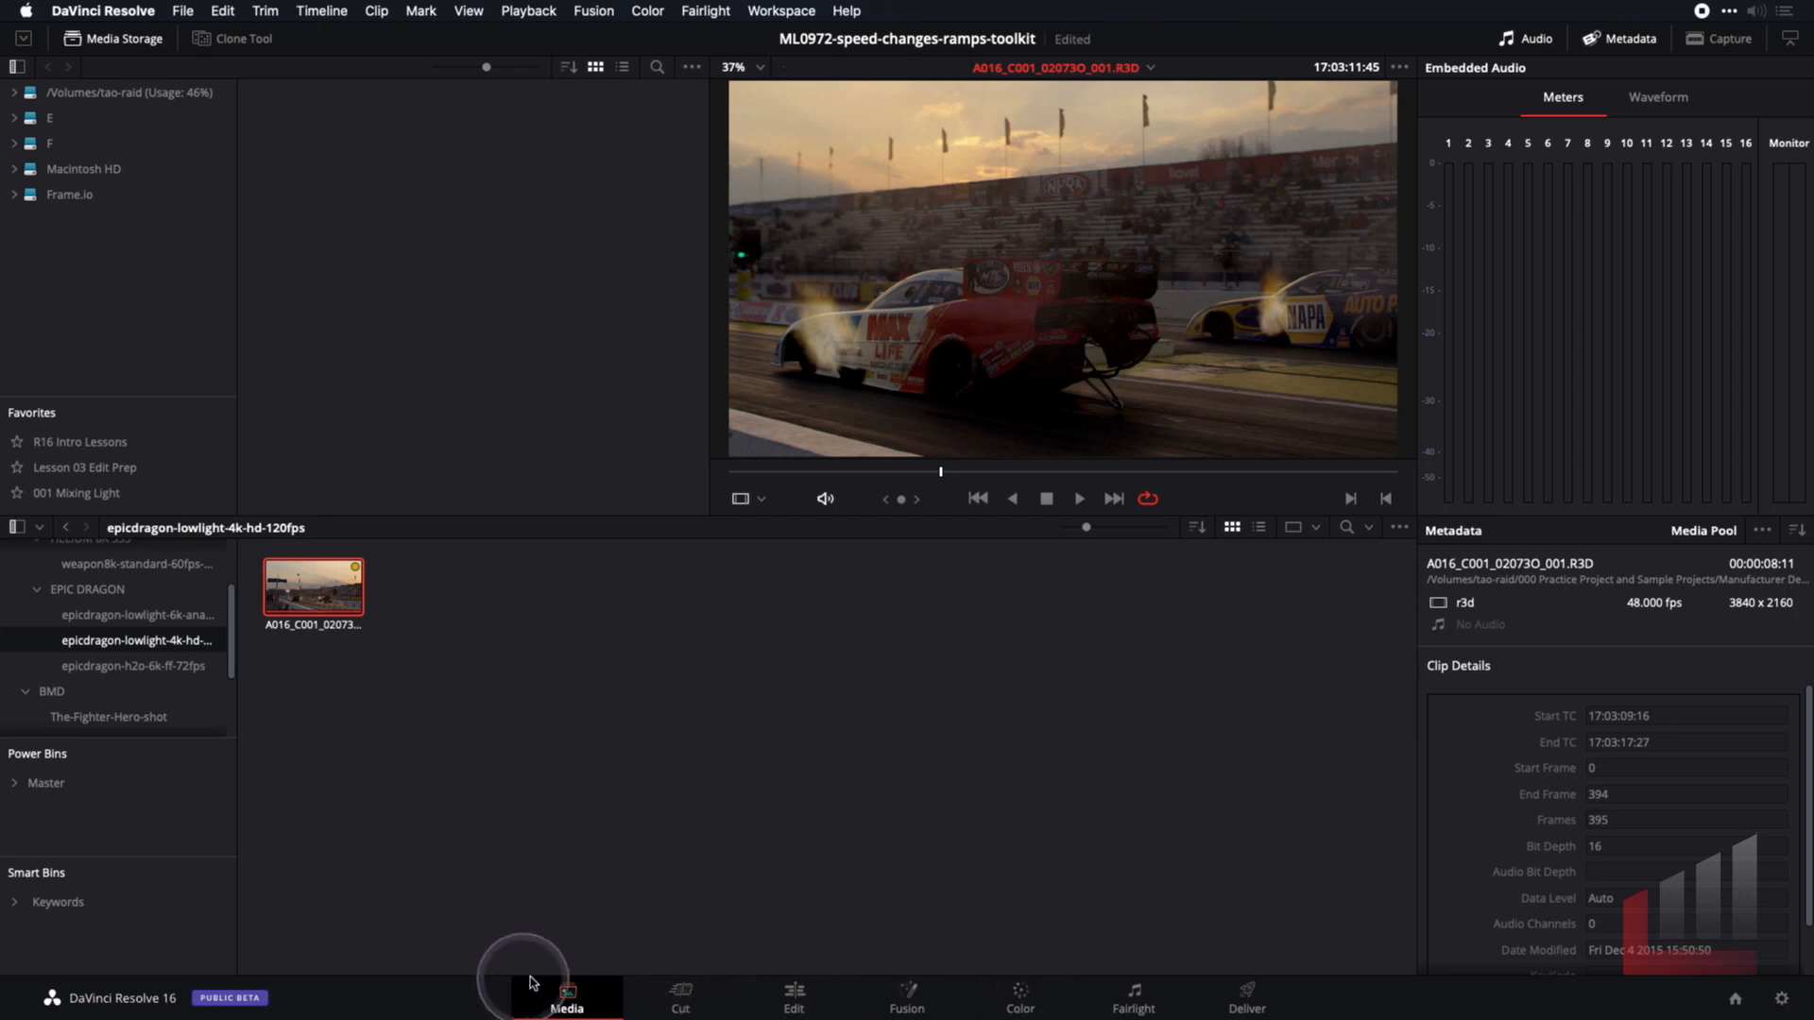
right_click(303, 587)
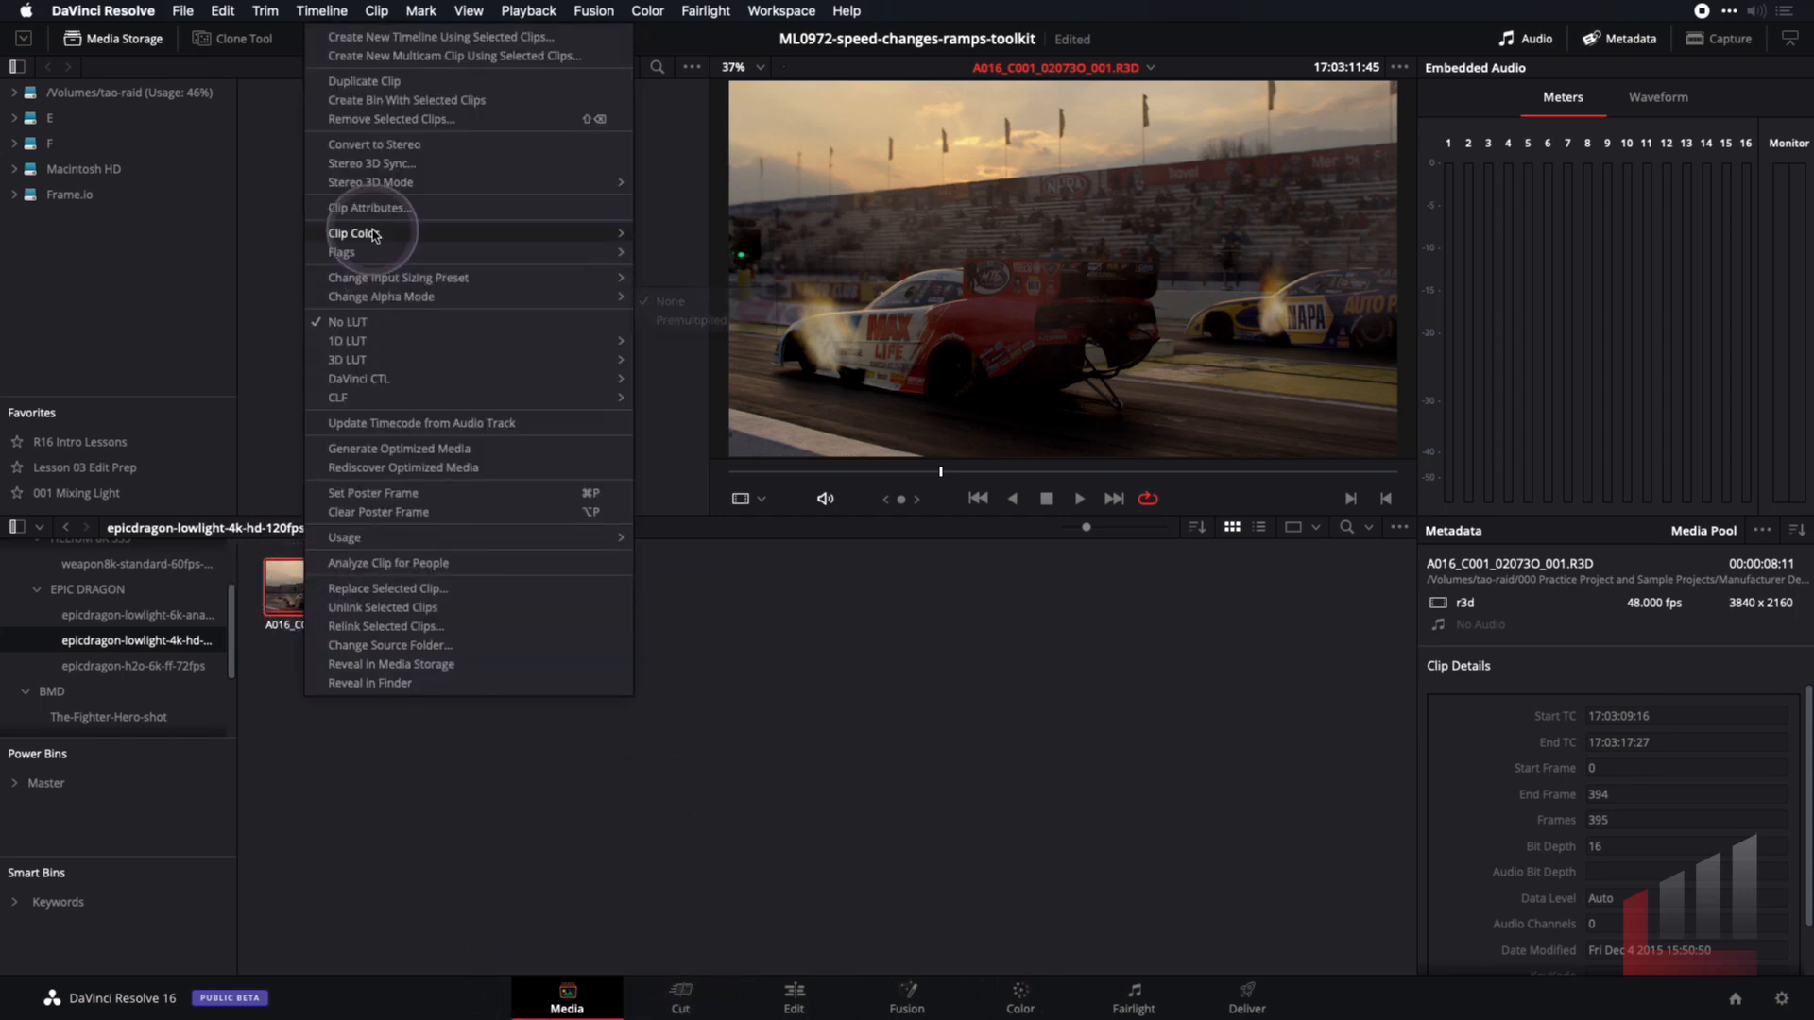
click(368, 216)
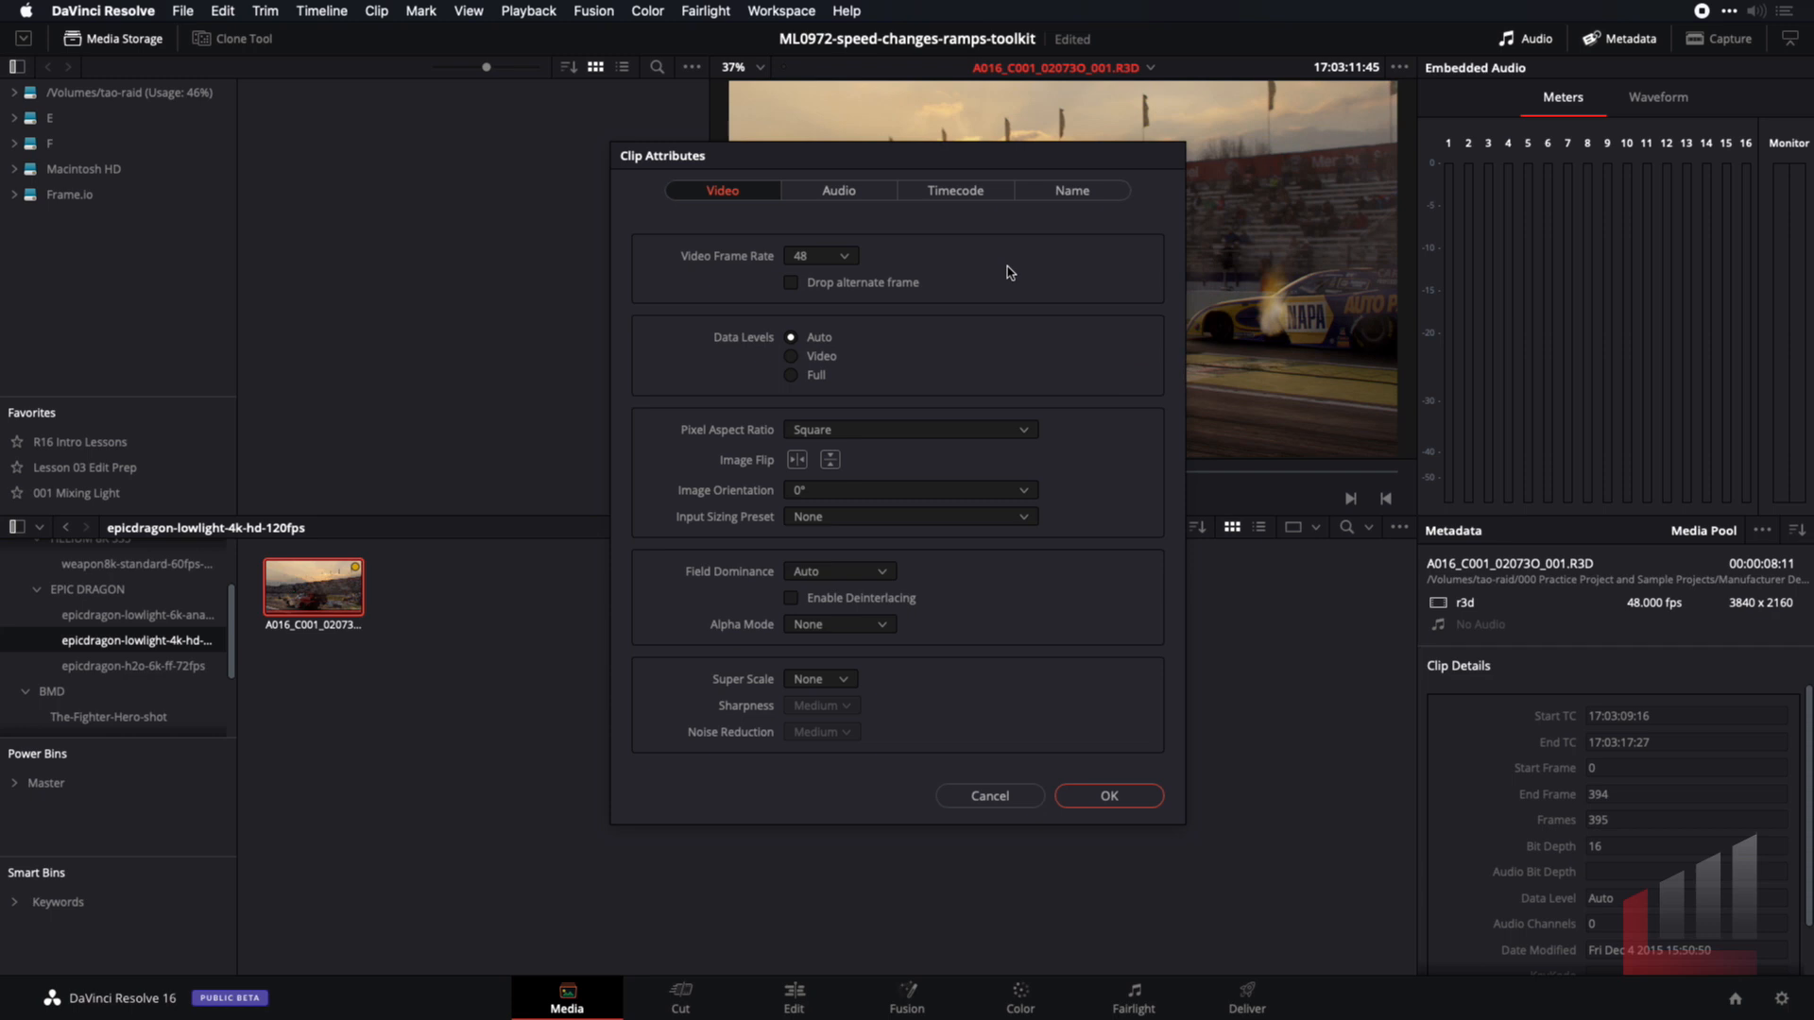
click(846, 257)
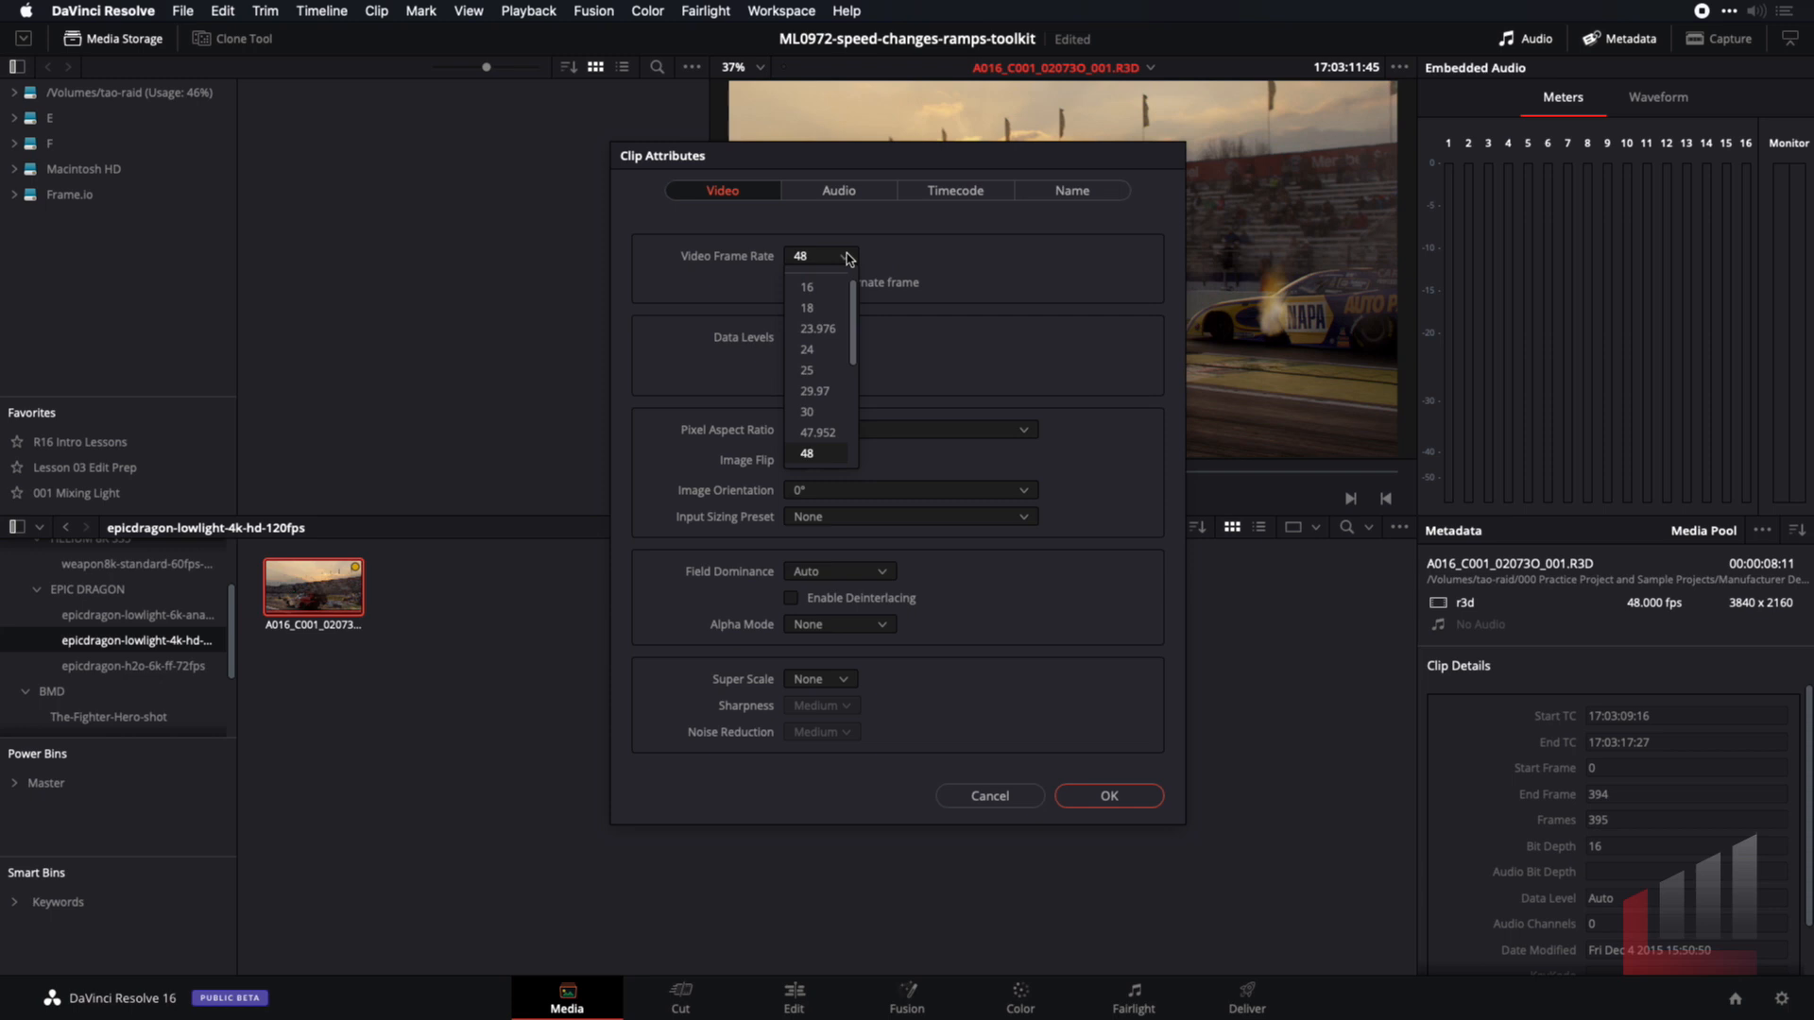
click(808, 350)
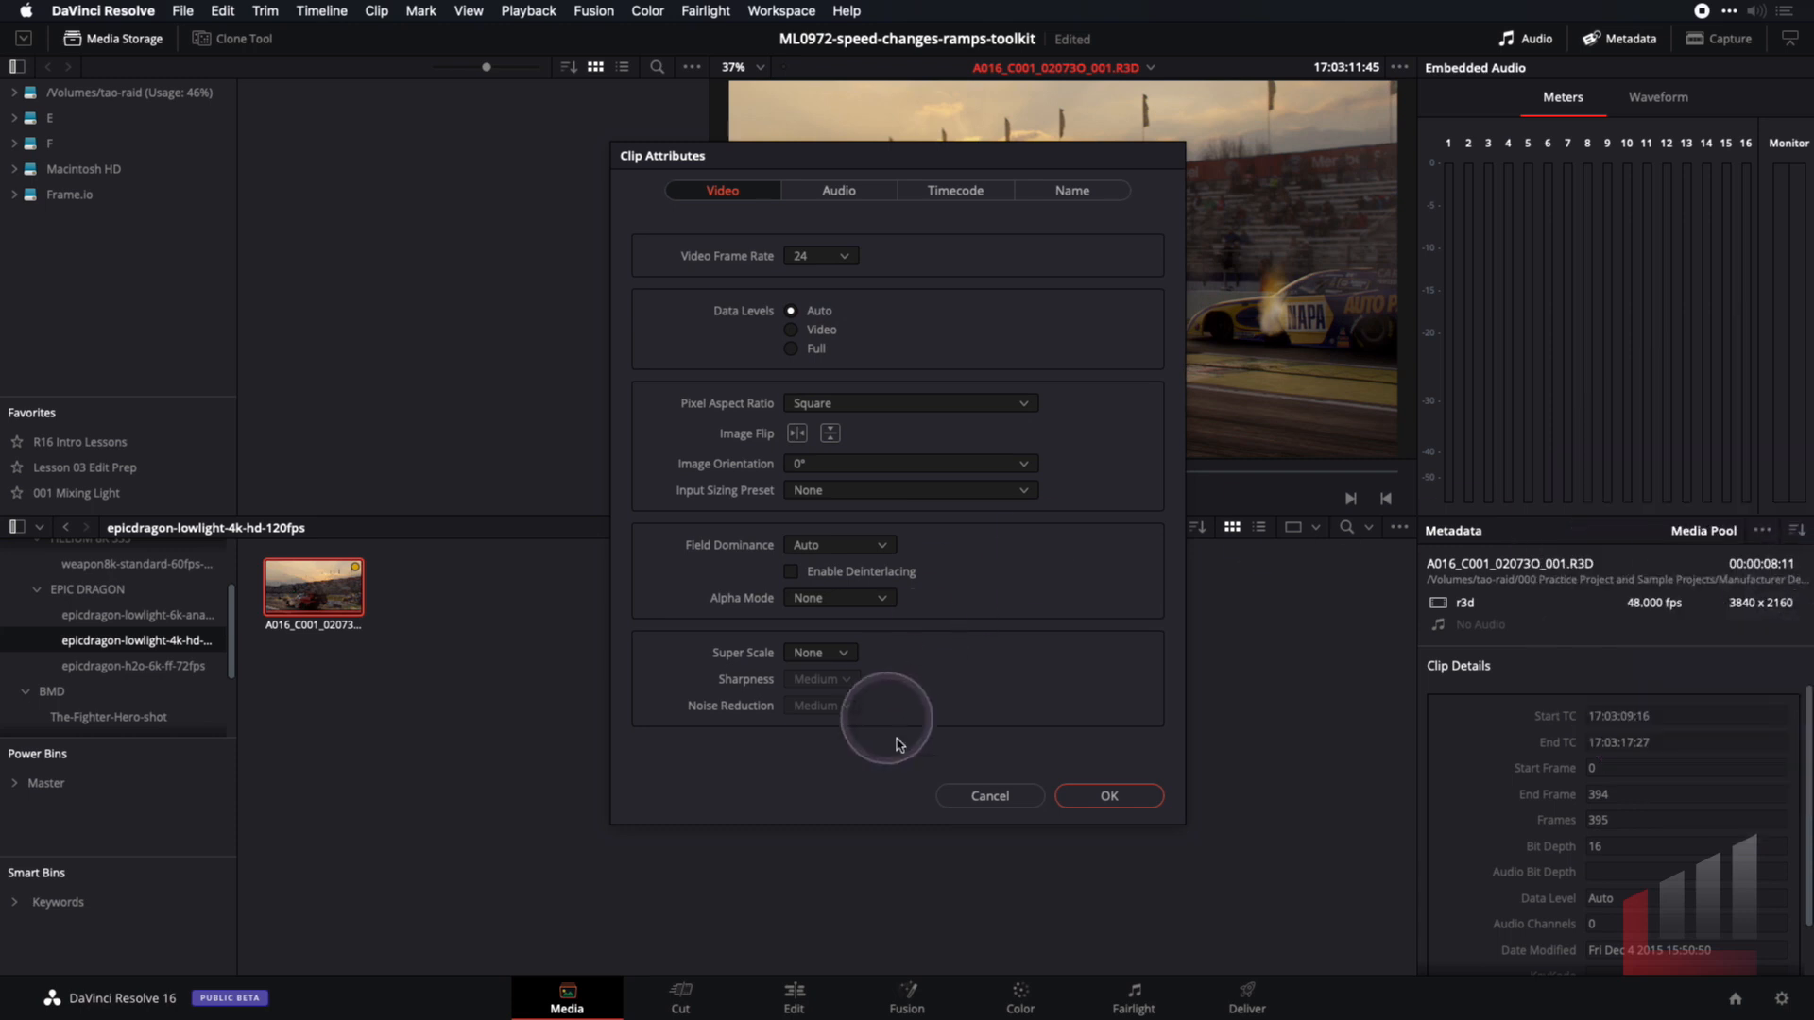
click(1110, 797)
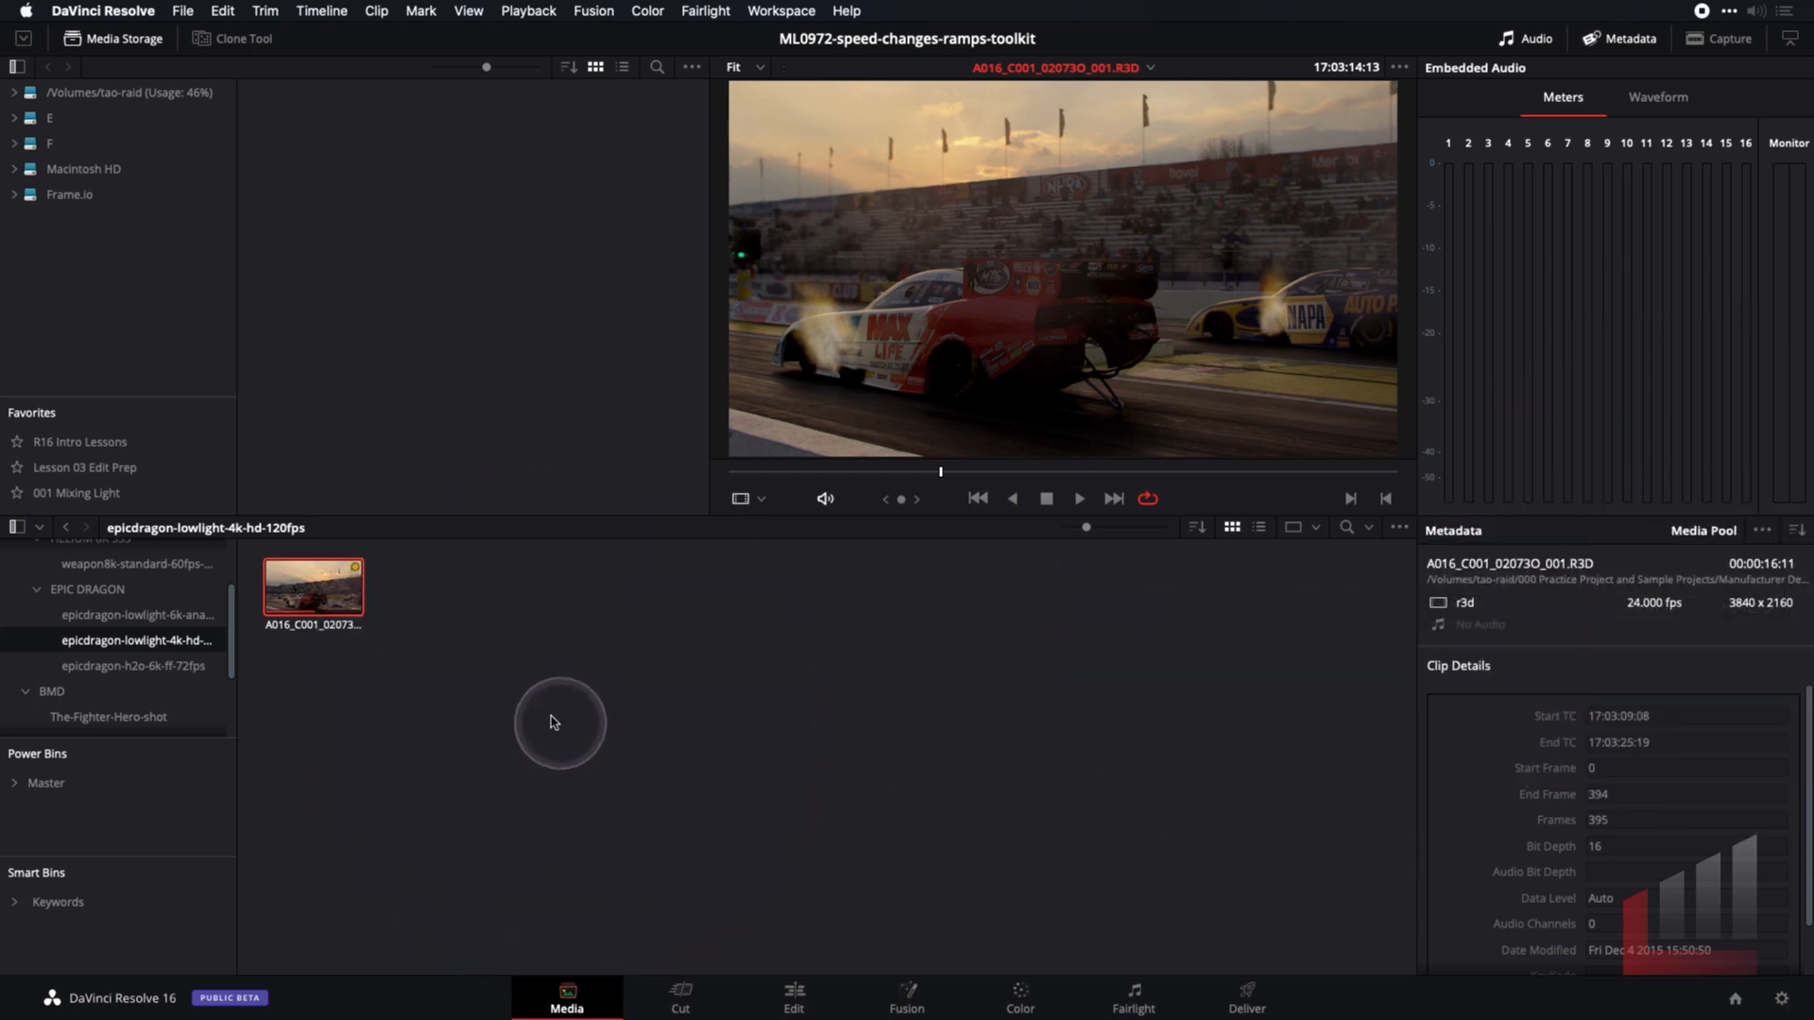
Play the timeline clip full screen from 01:00:00:00 to check its playback at the new frame rate
click(793, 997)
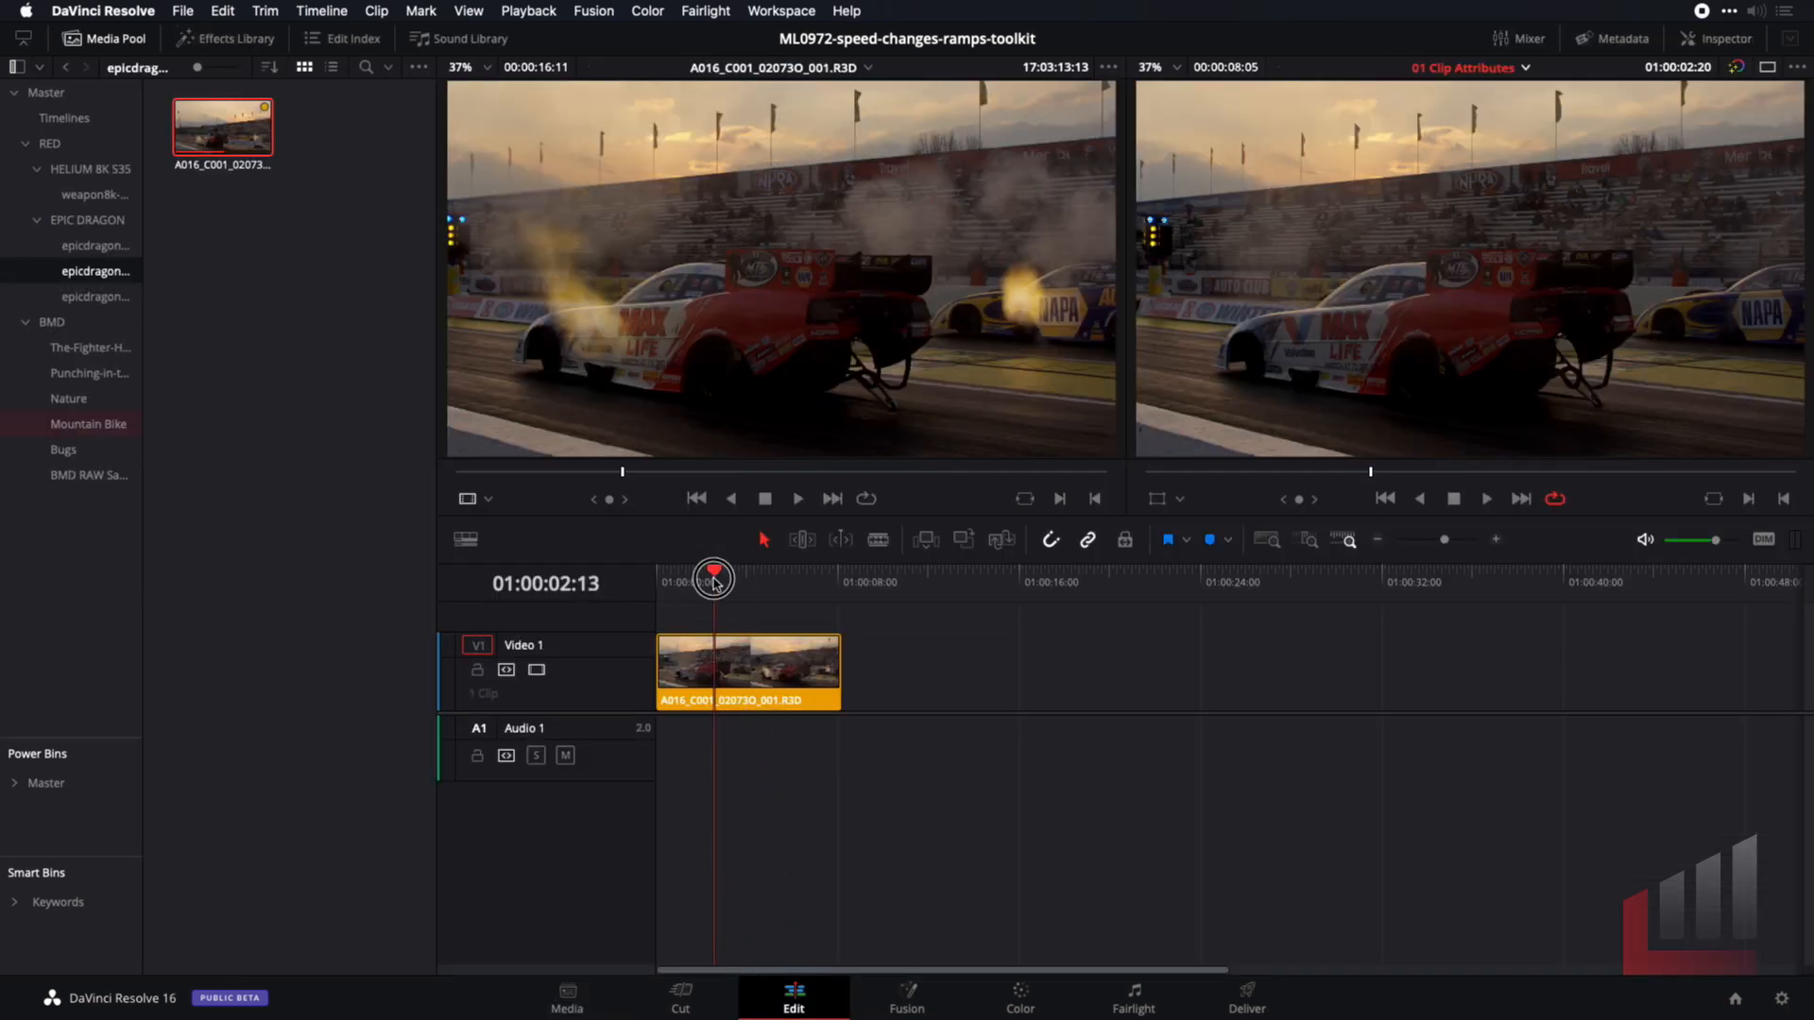
drag(714, 579, 652, 586)
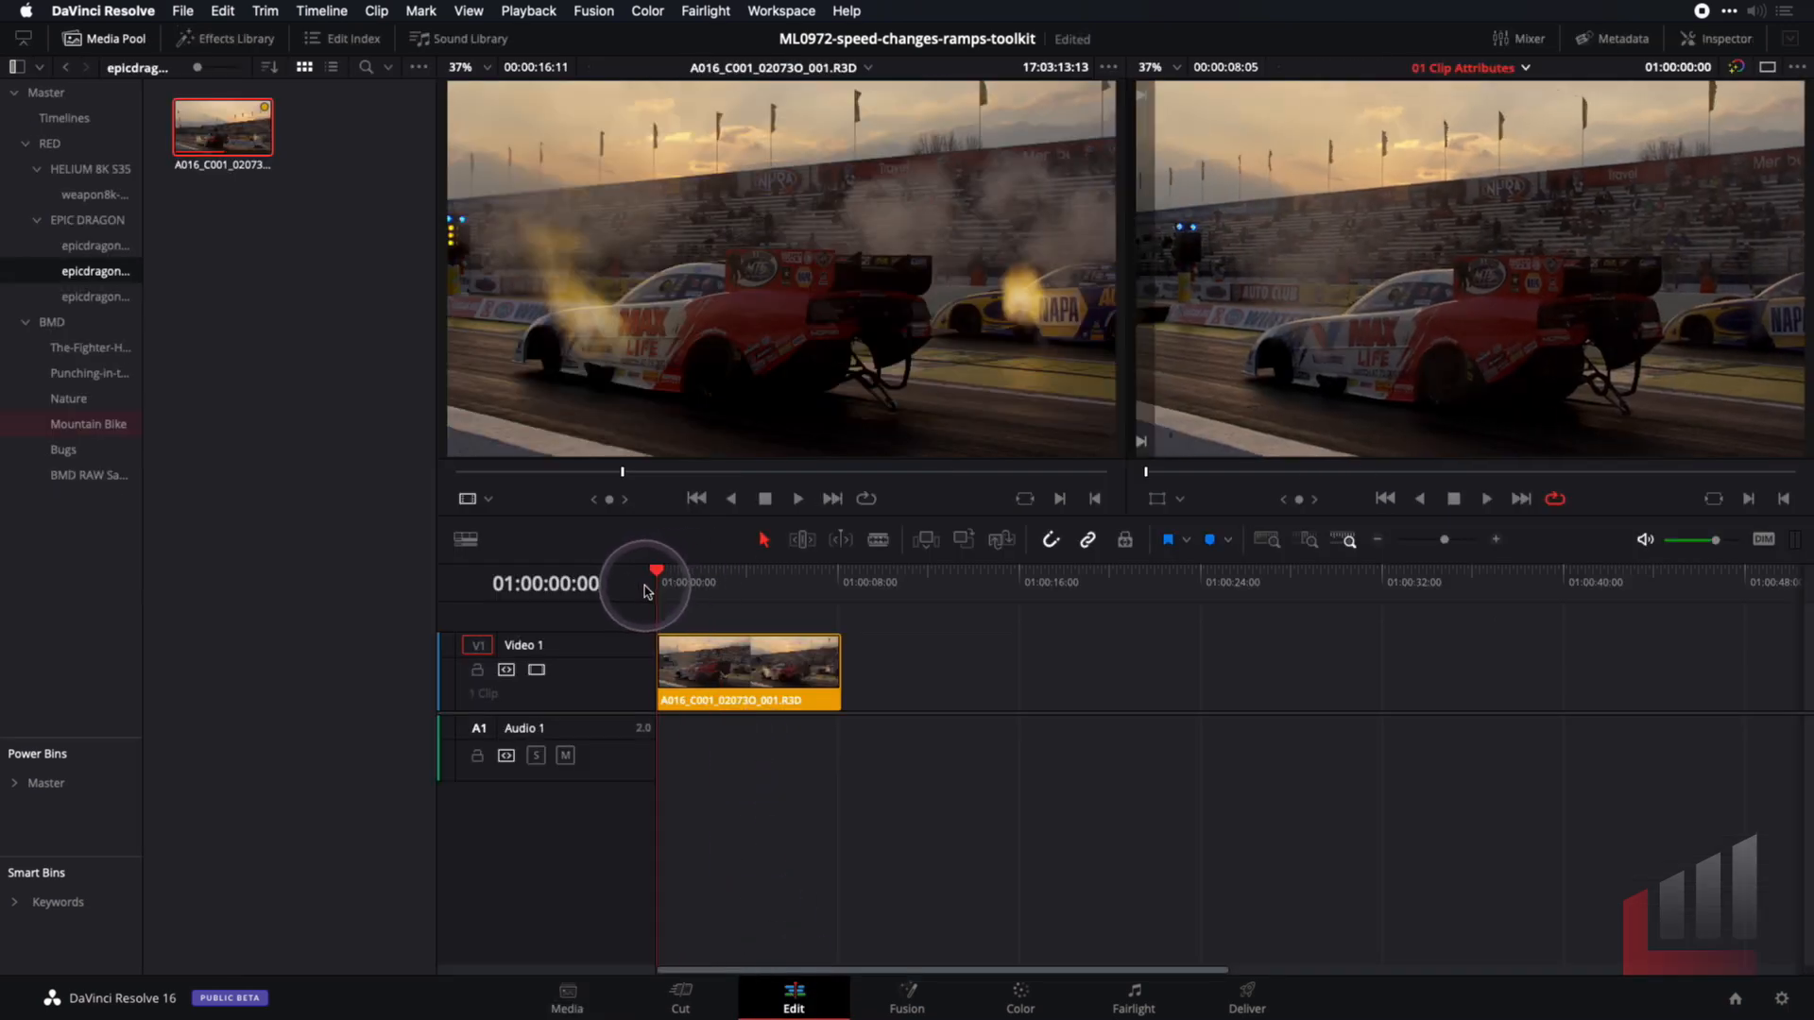
key(super+f)
key(space)
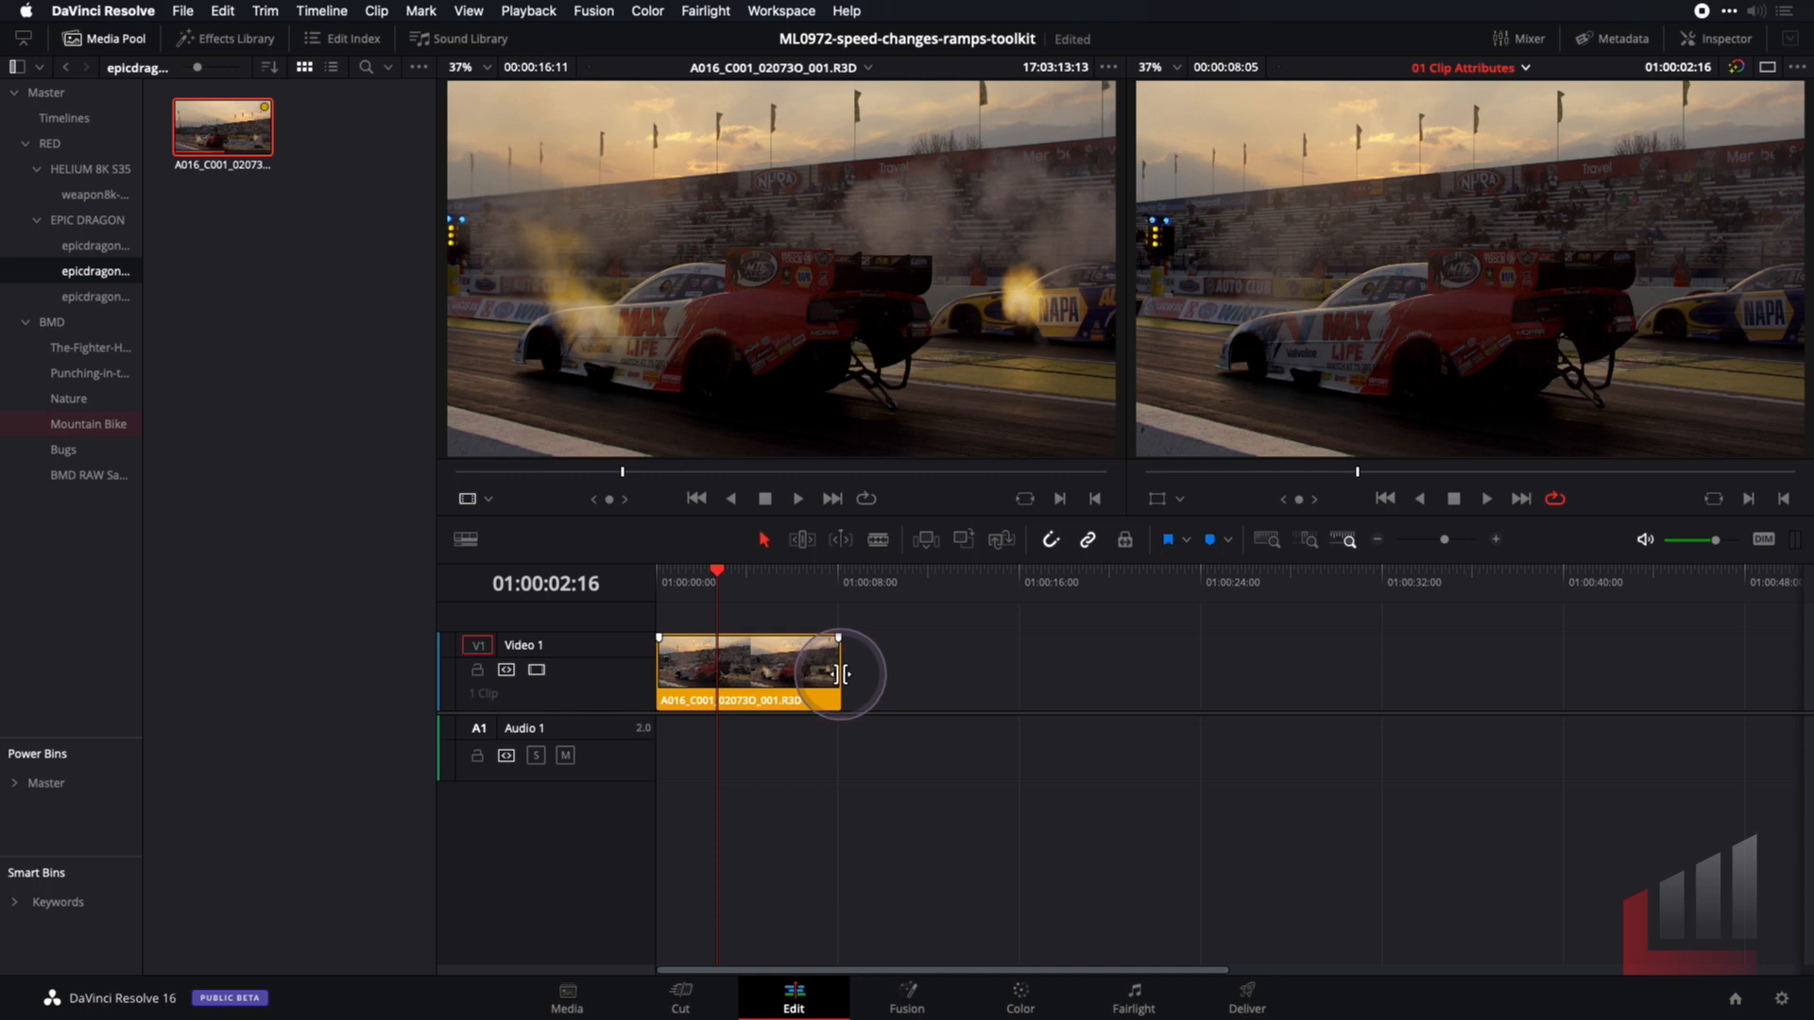
Extend the end of the timeline clip to the full source length of 00:00:16:11 and play it back
drag(838, 674, 1036, 662)
key(space)
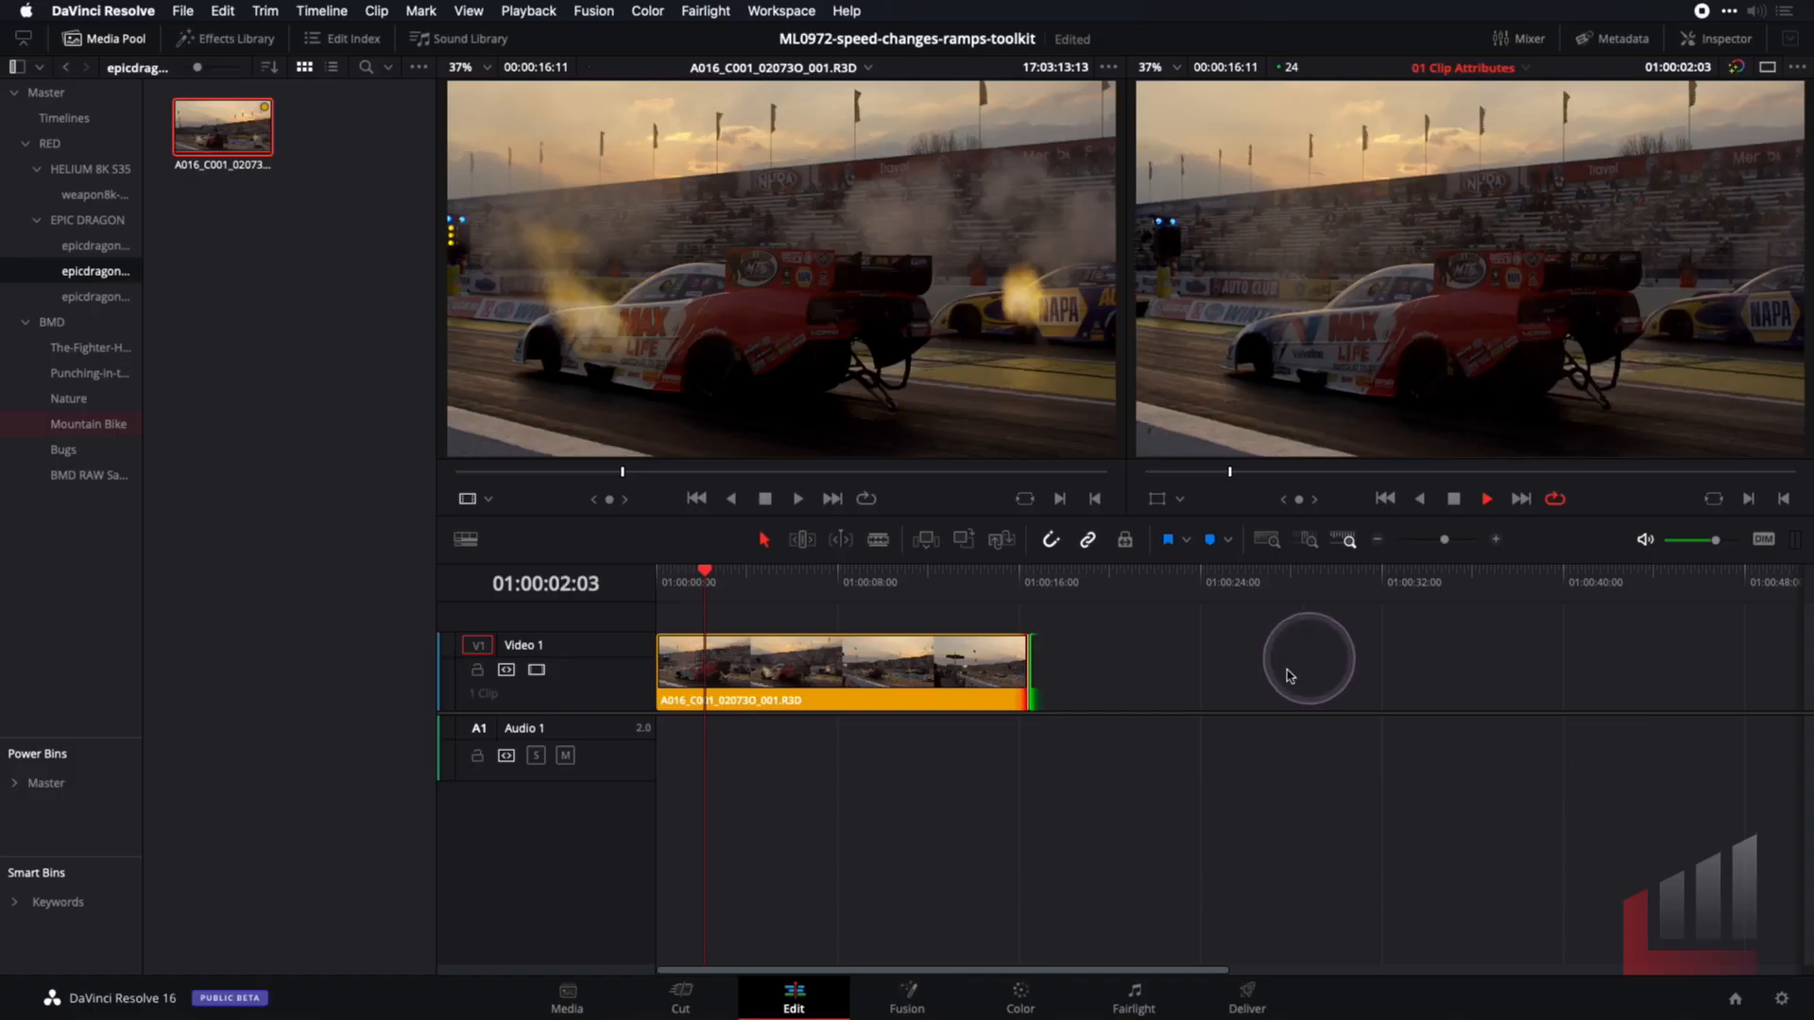
key(space)
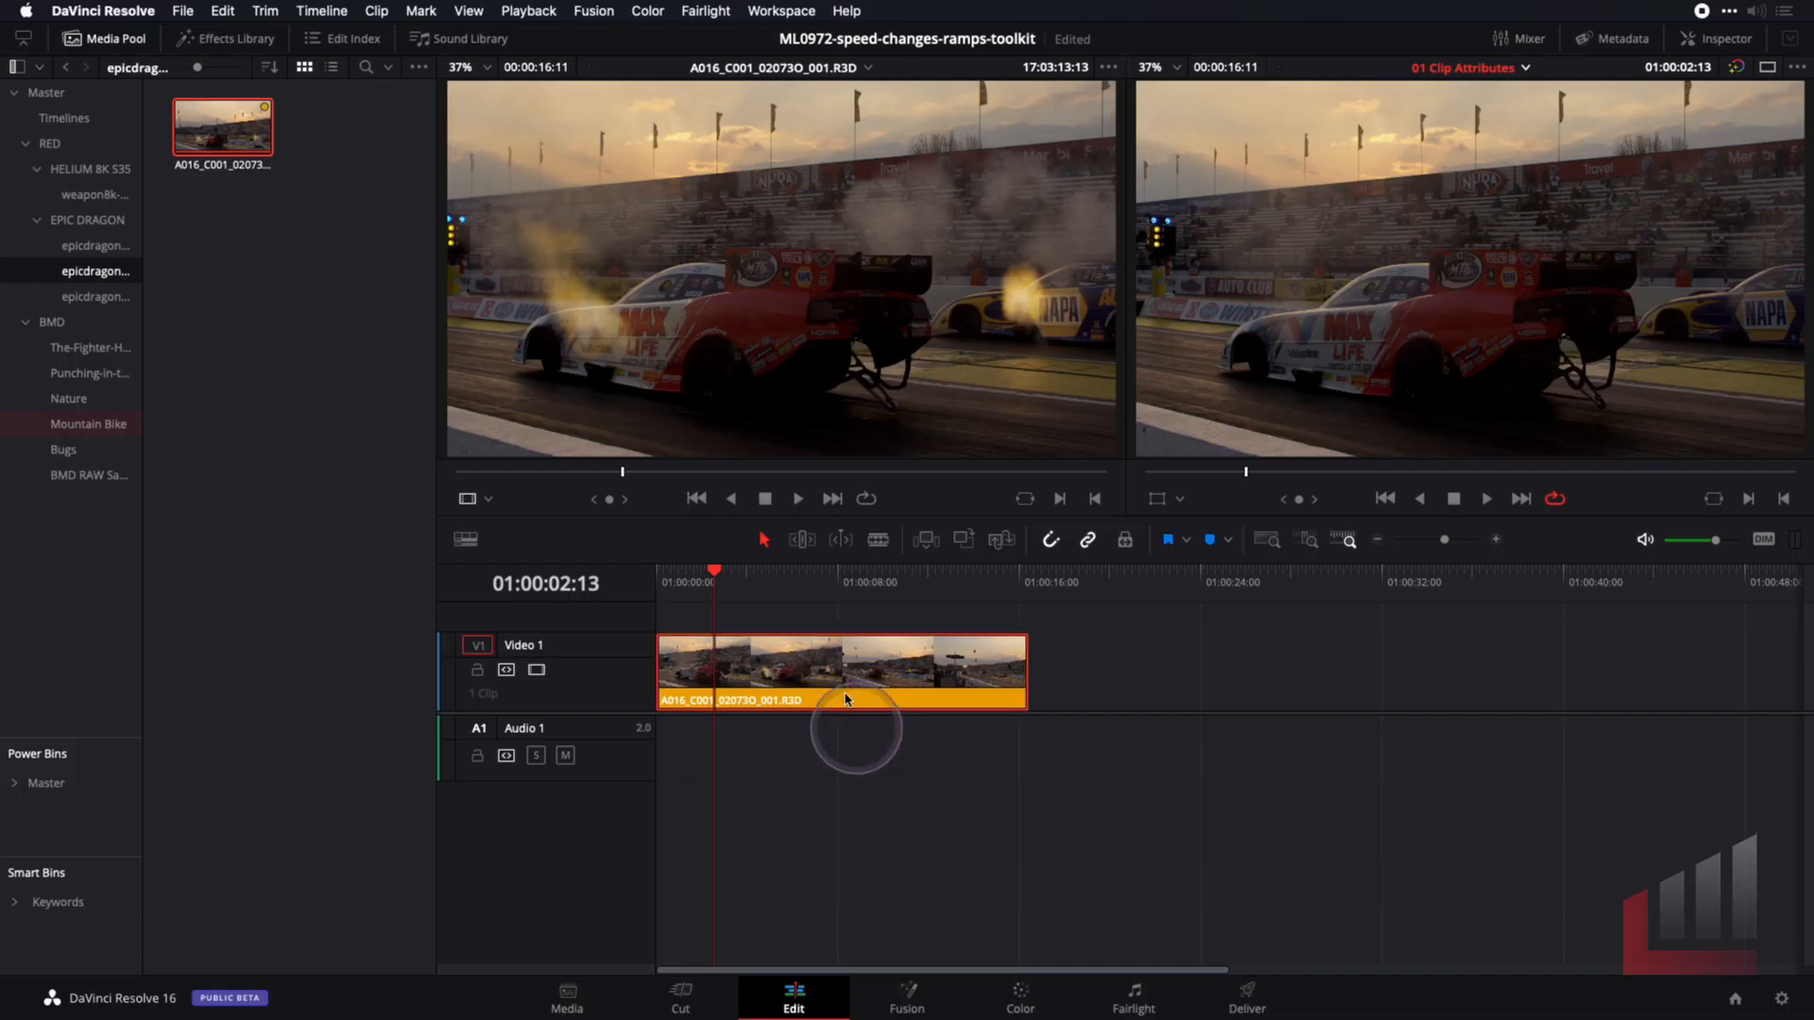
Try setting the source clip's video frame rate to 48 in Clip Attributes and check the clip in the timeline and source viewers
right_click(212, 130)
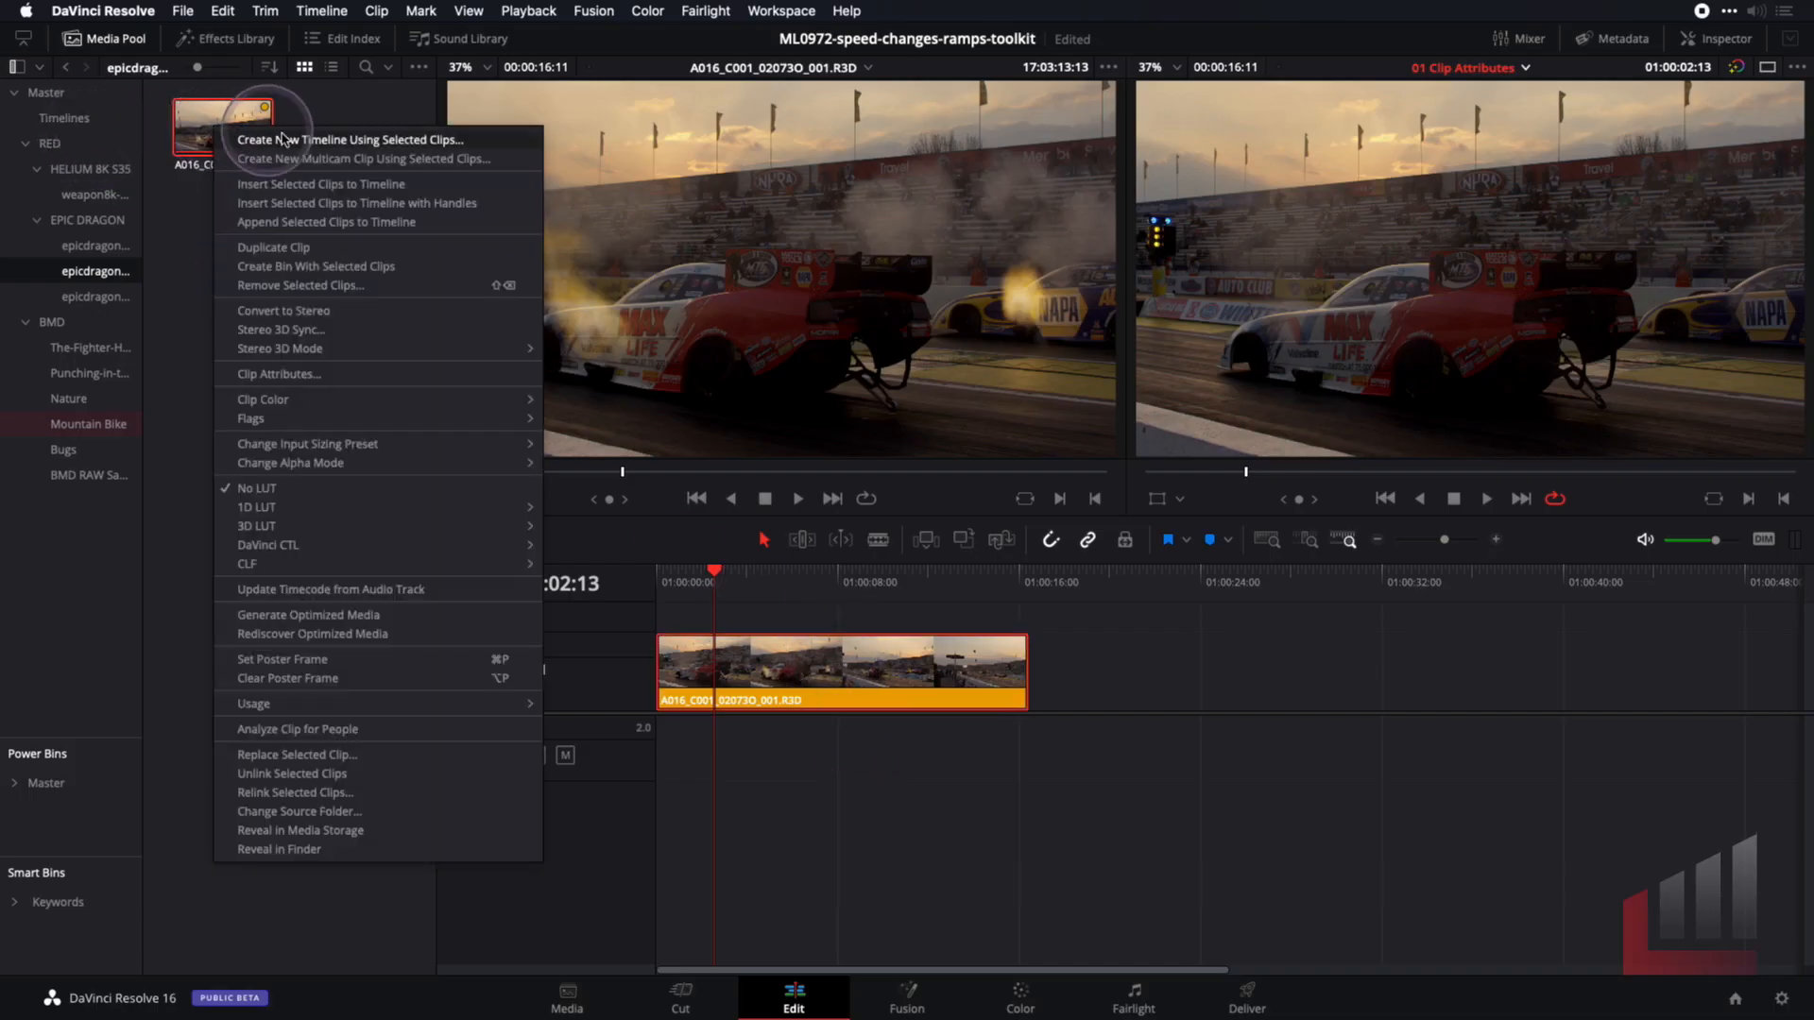
click(280, 373)
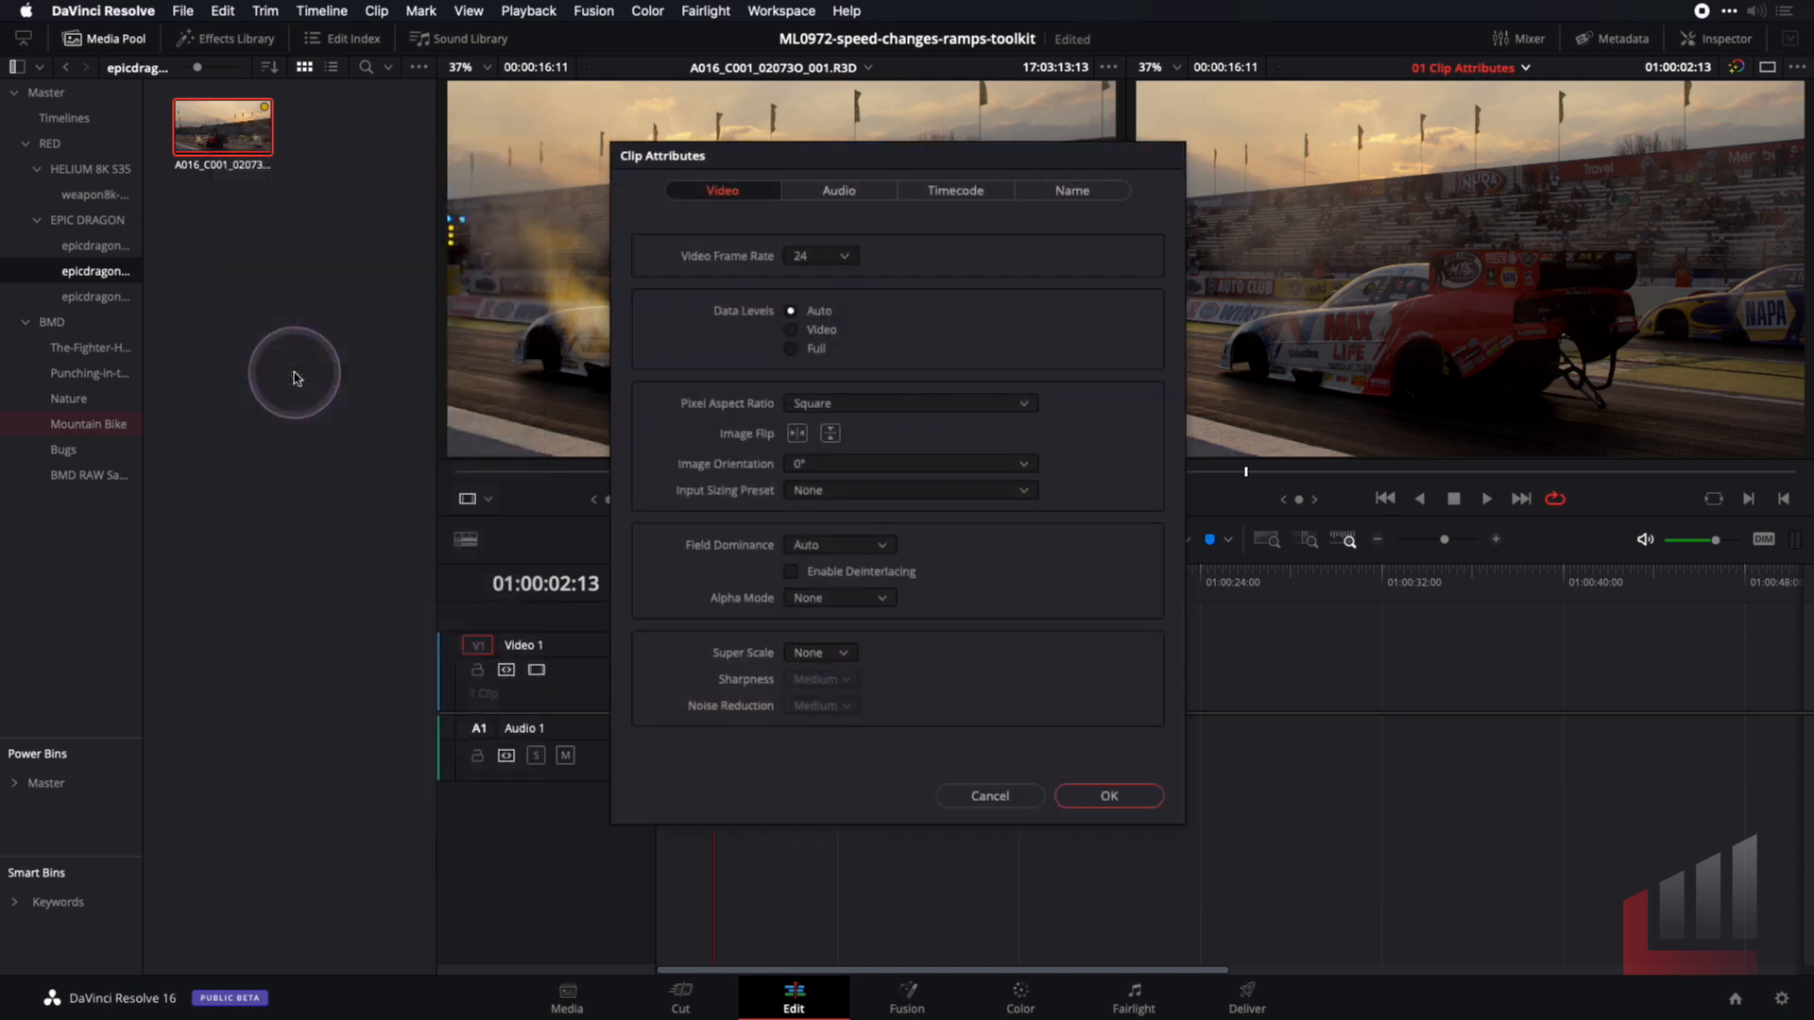
click(838, 255)
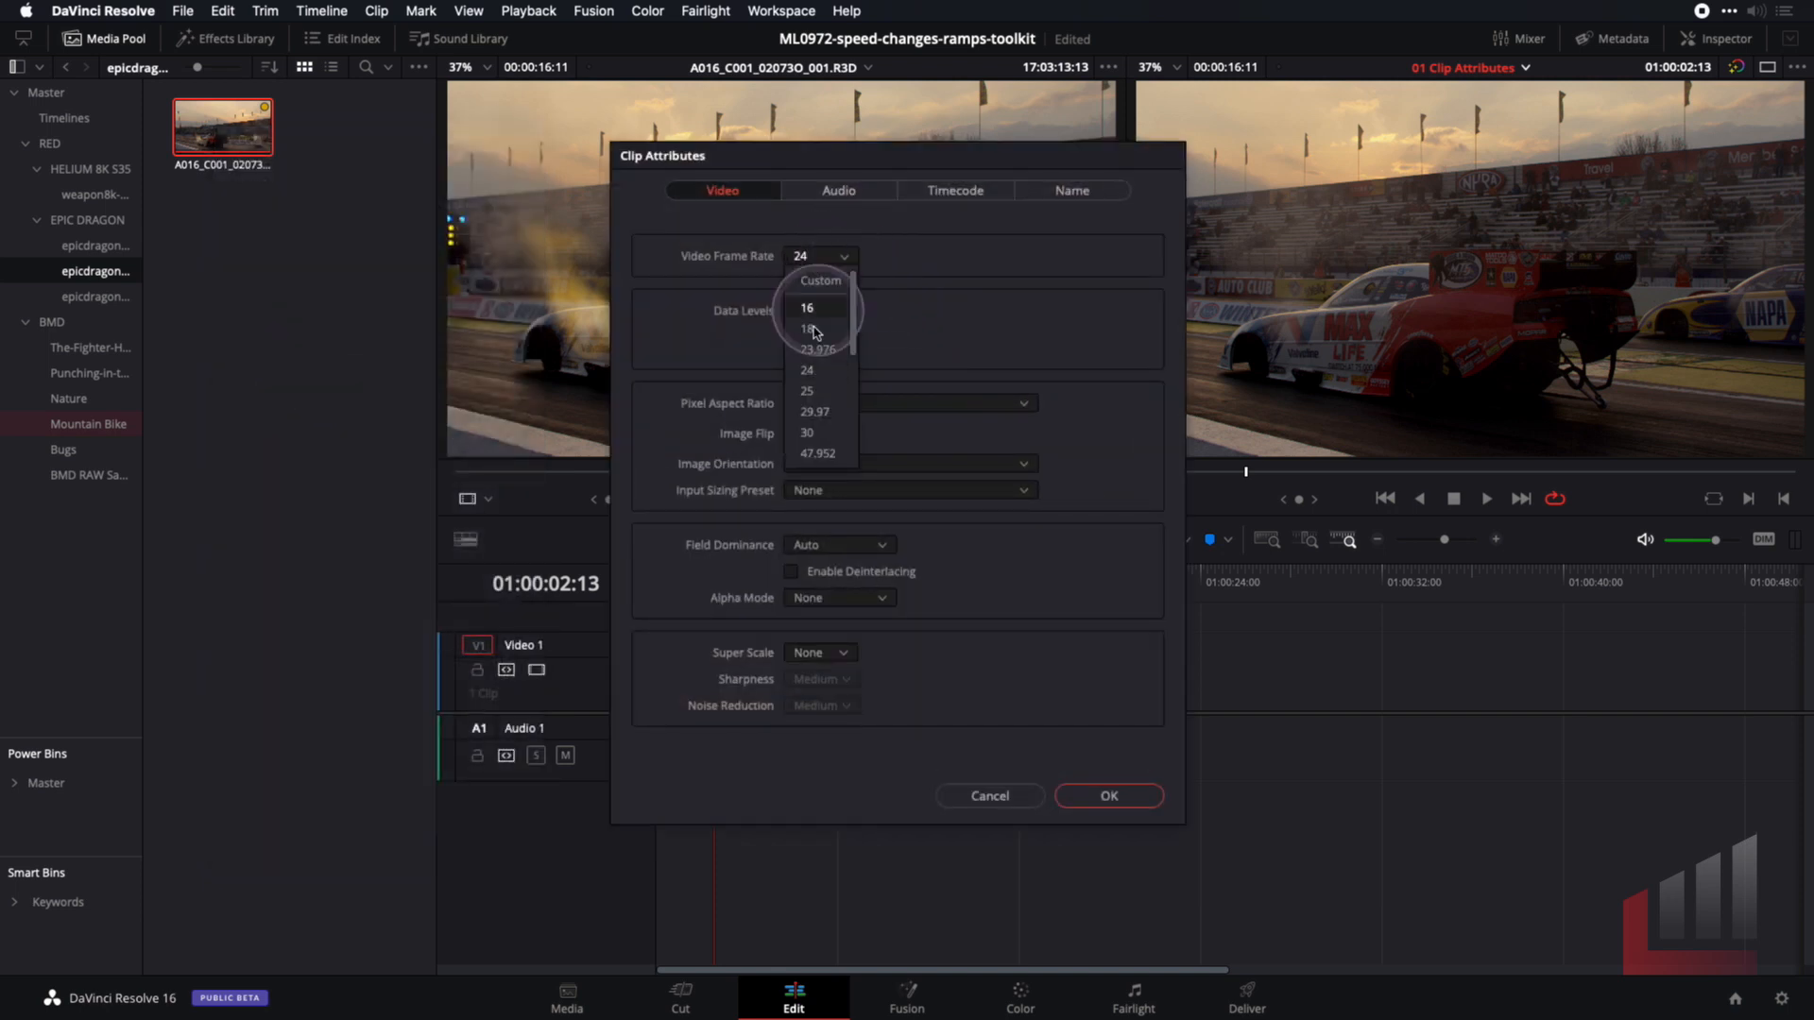
scroll(817, 450, down, 1)
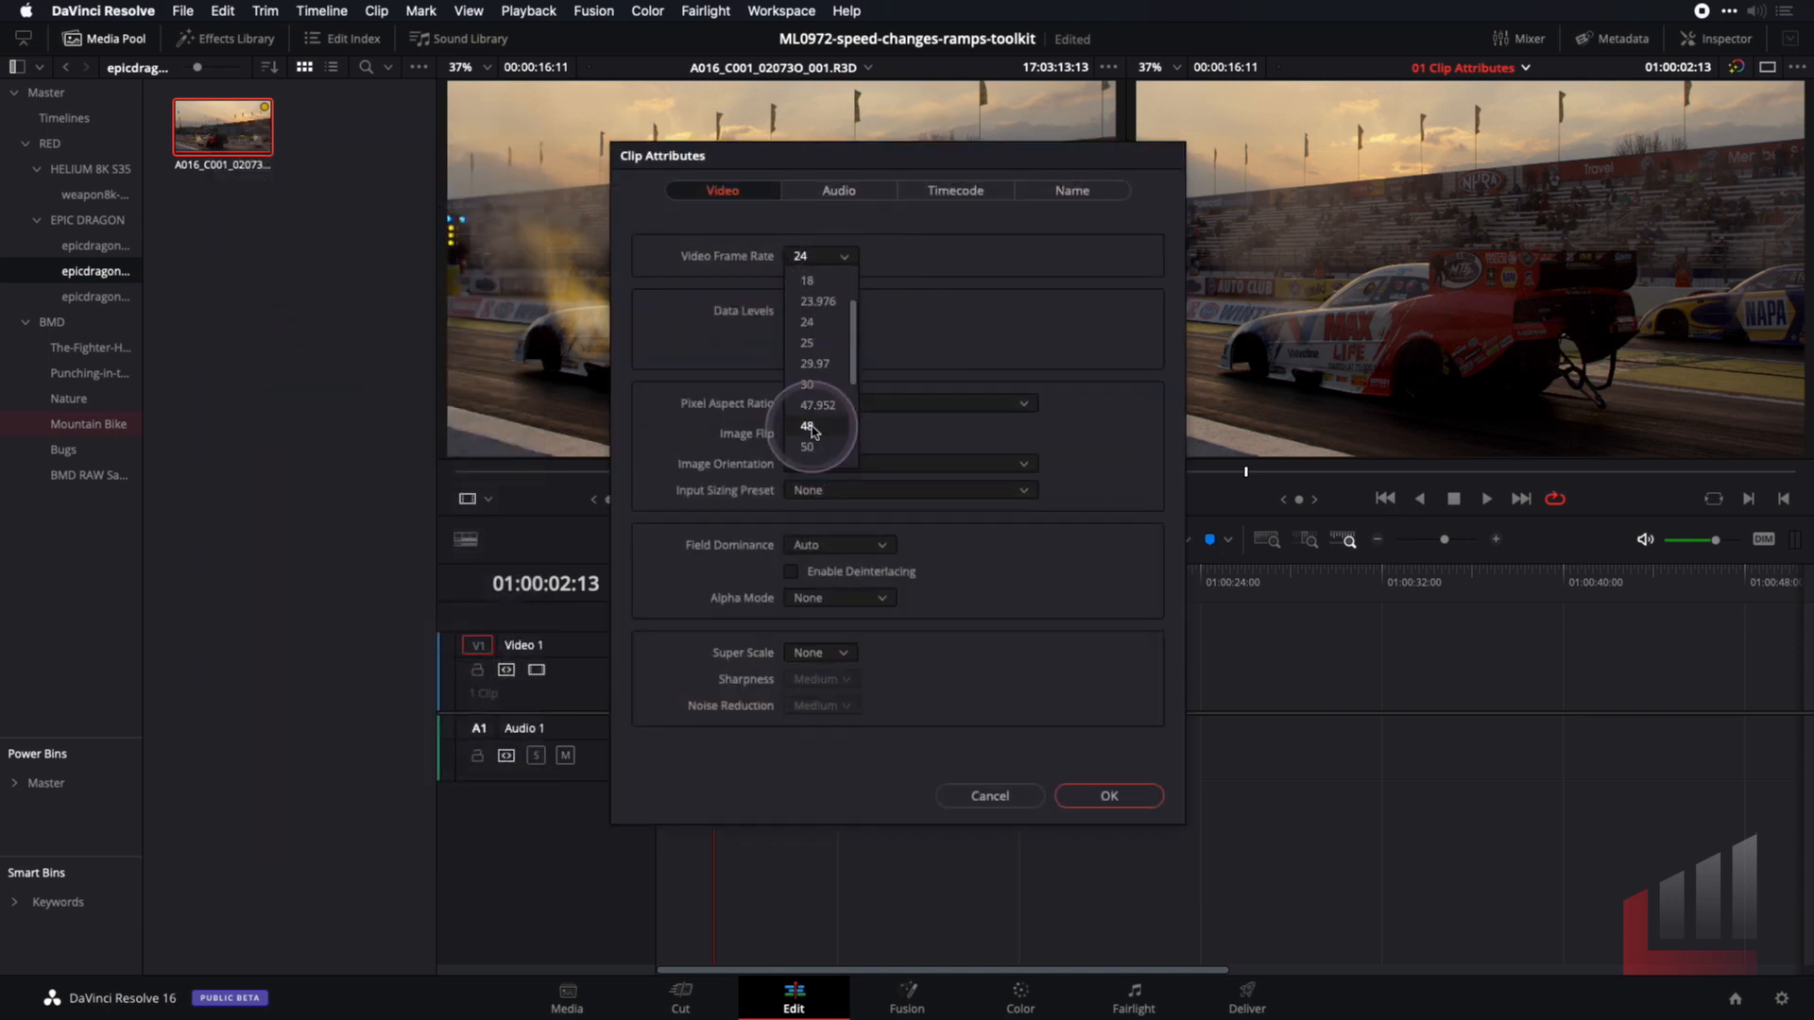
click(815, 448)
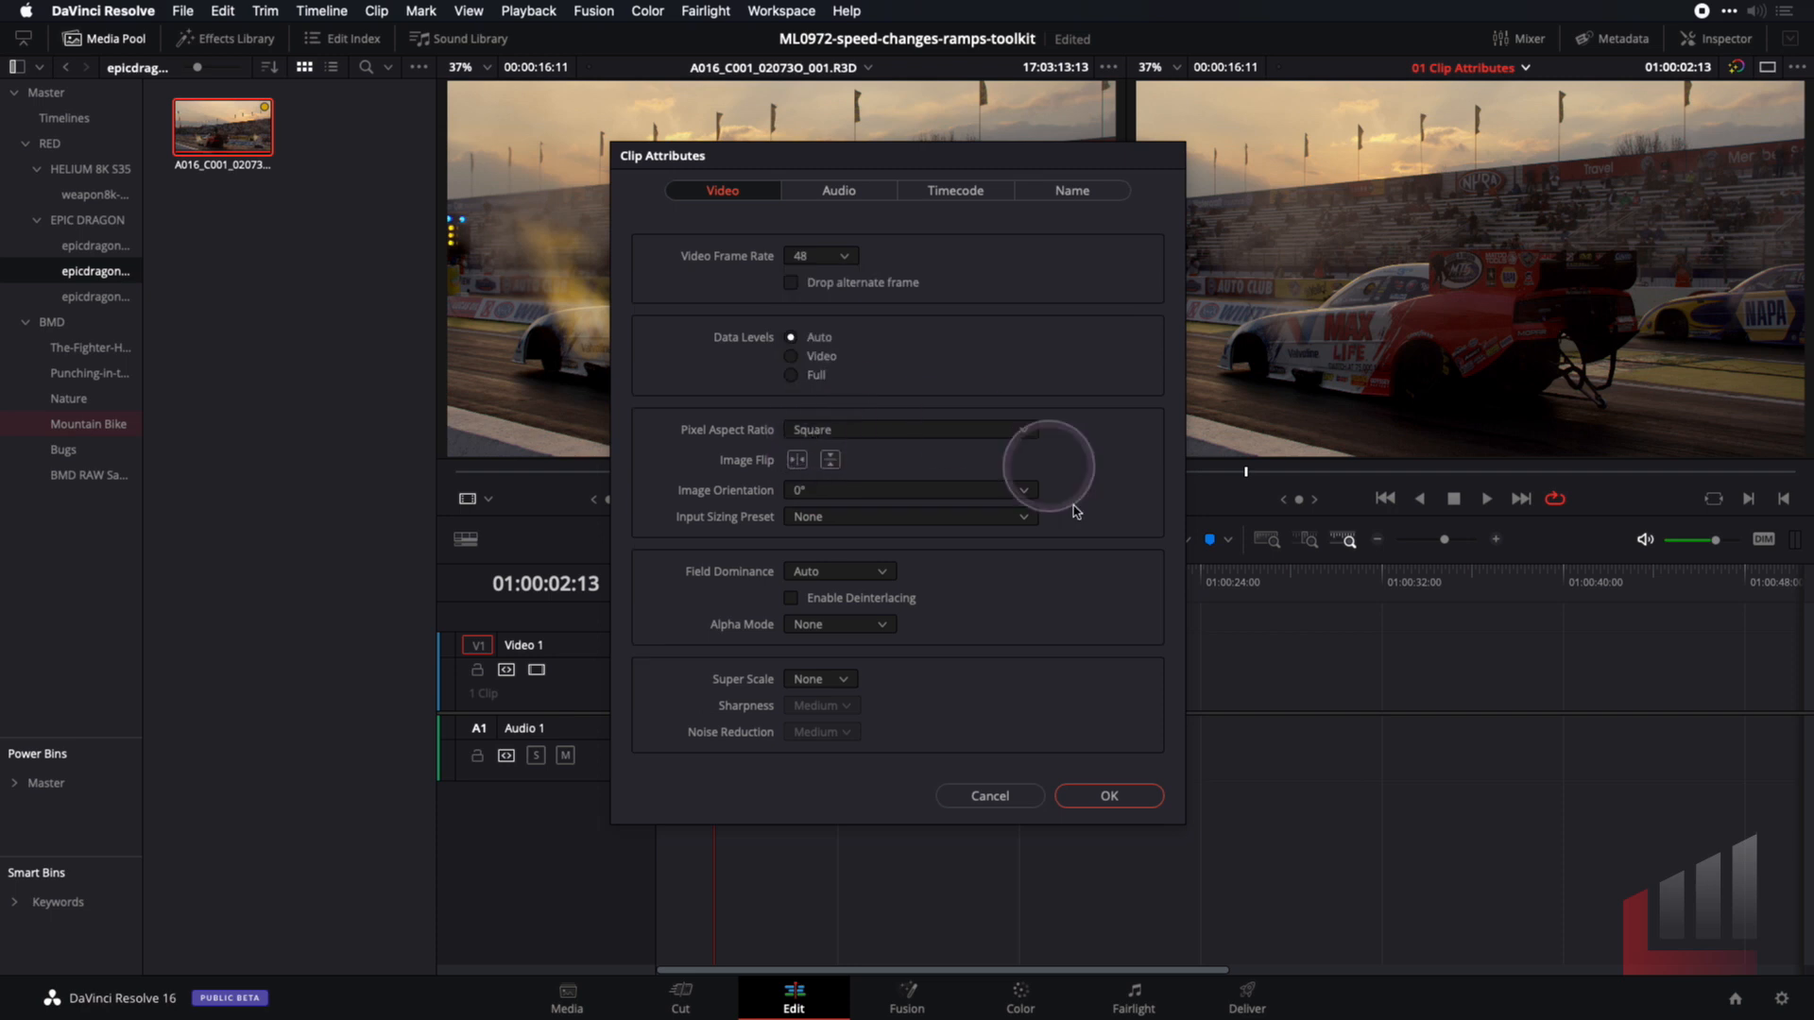
click(1133, 795)
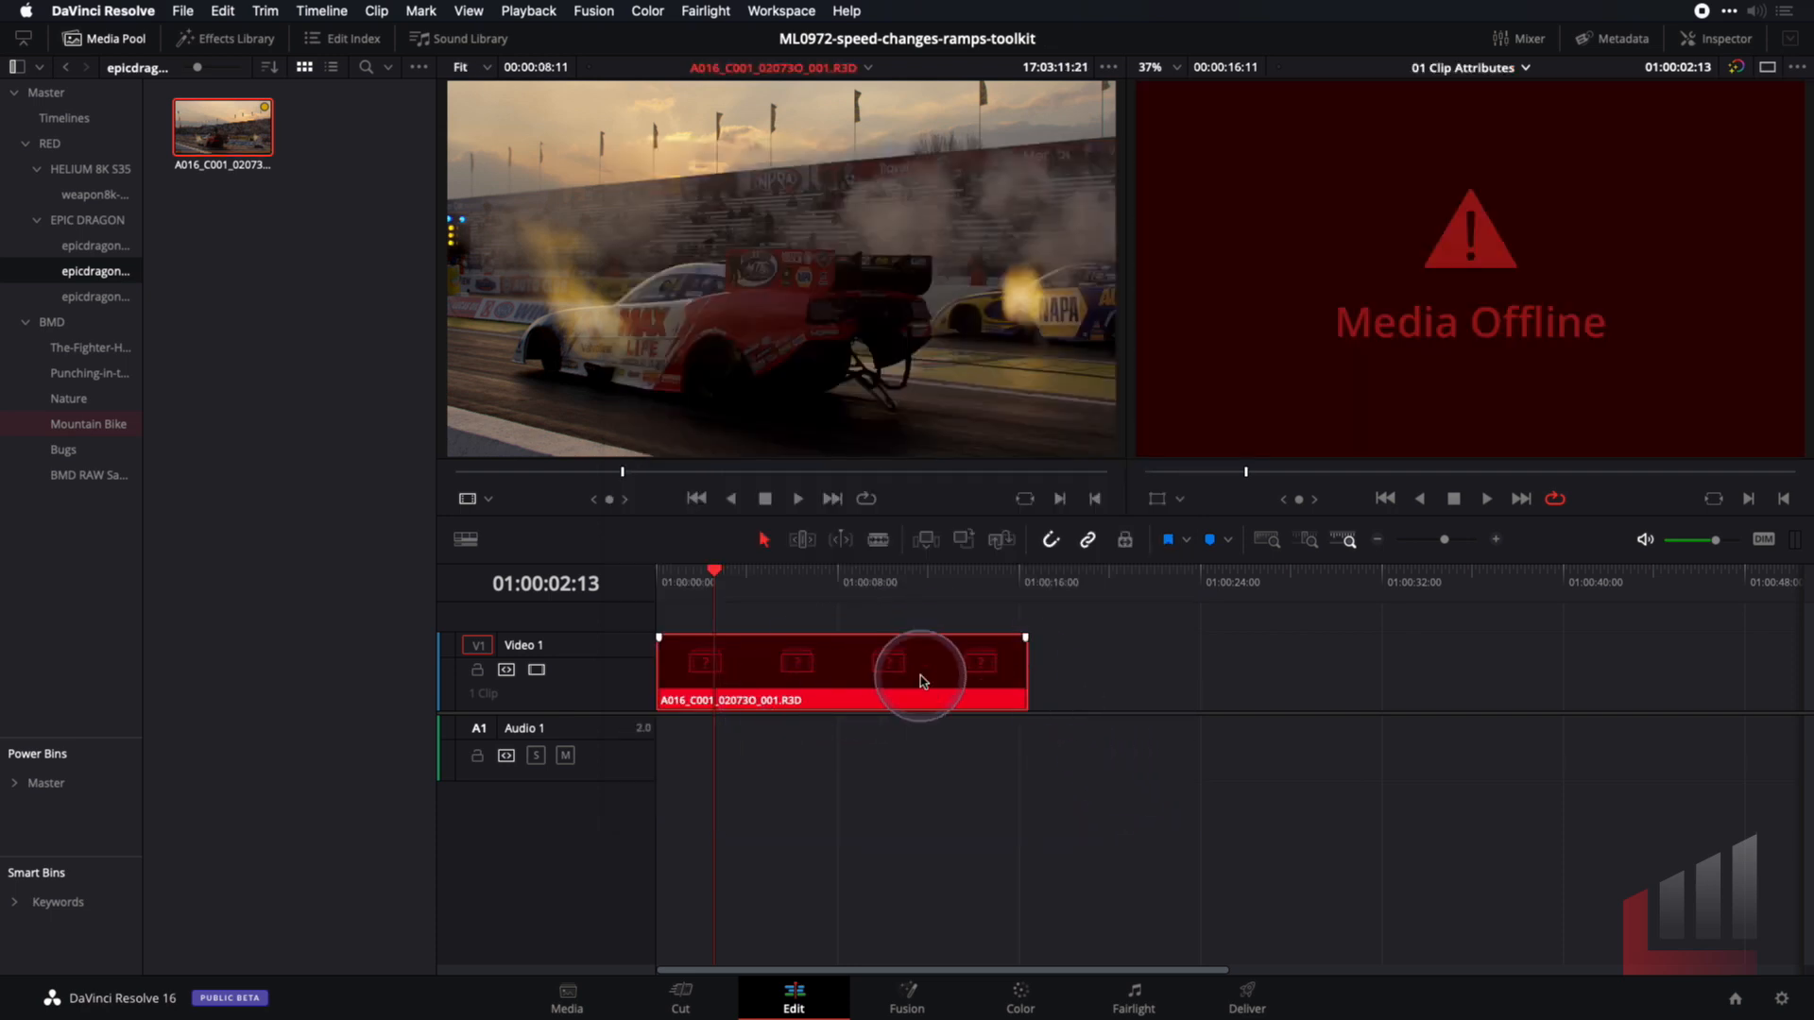
mouse_move(715, 580)
mouse_down()
mouse_move(872, 579)
mouse_move(669, 584)
mouse_move(765, 586)
mouse_move(720, 588)
mouse_up()
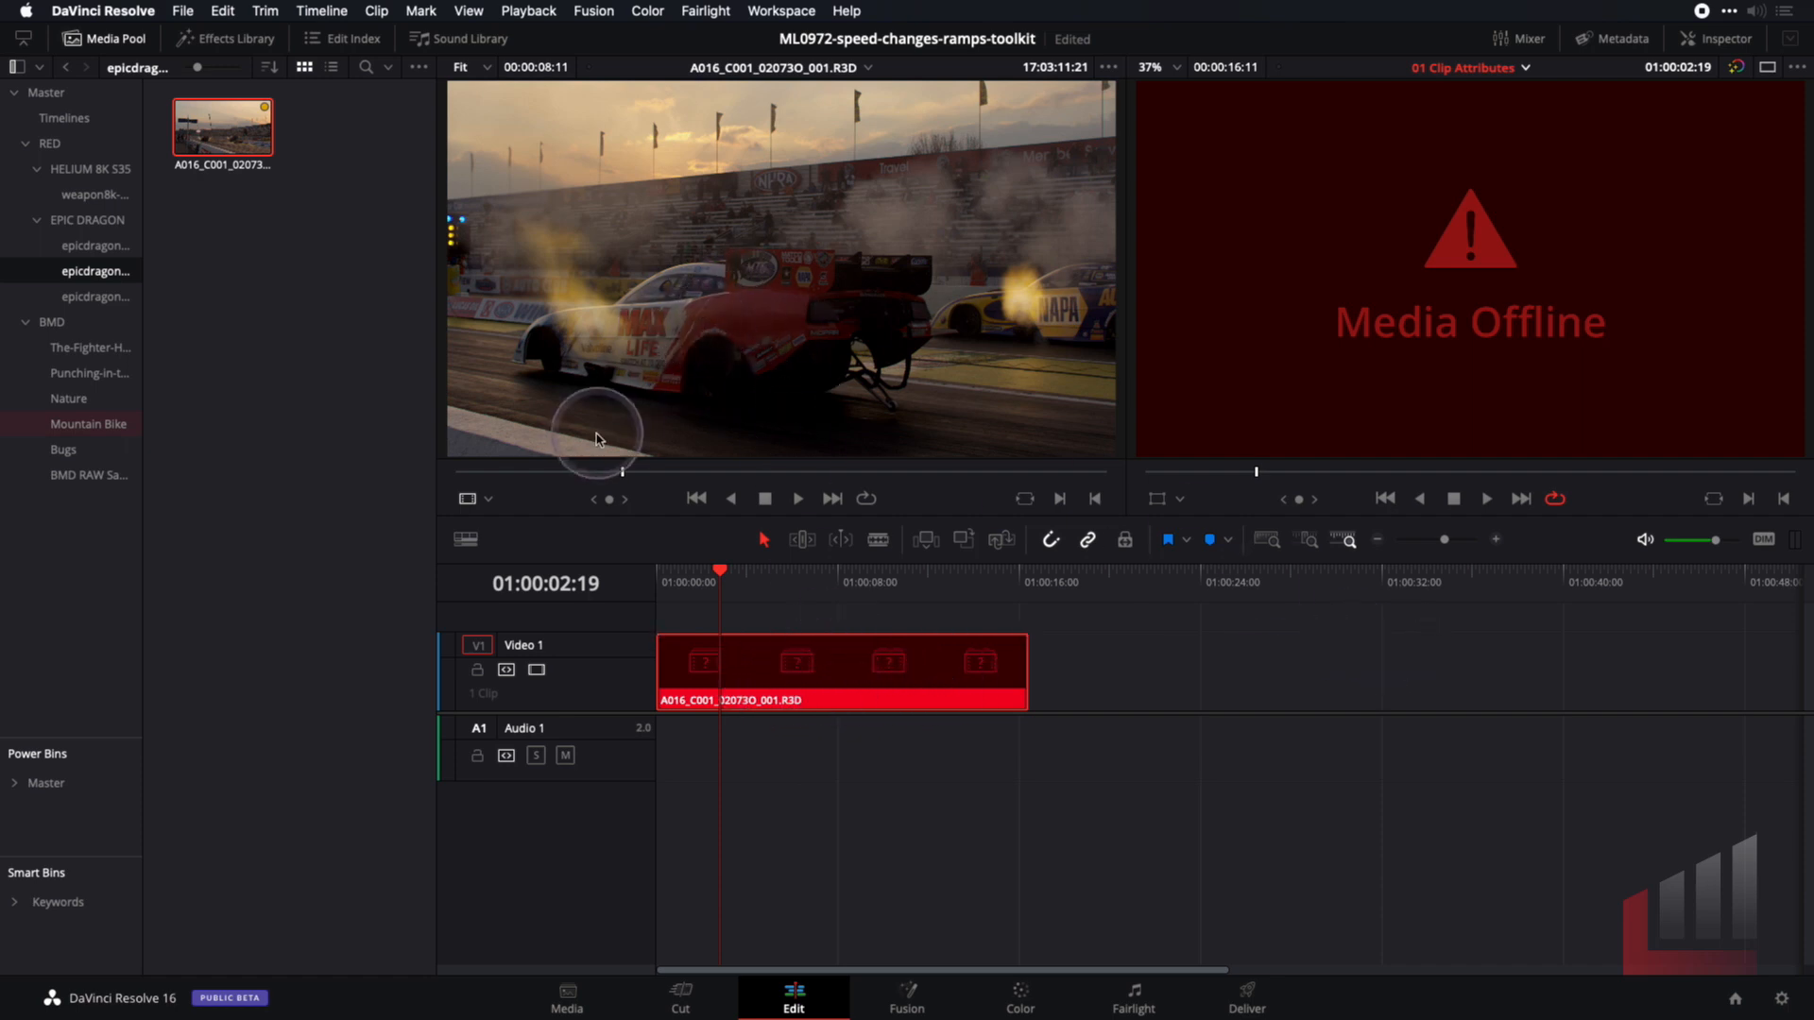
mouse_move(600, 473)
mouse_down()
mouse_move(557, 473)
mouse_move(593, 472)
mouse_up()
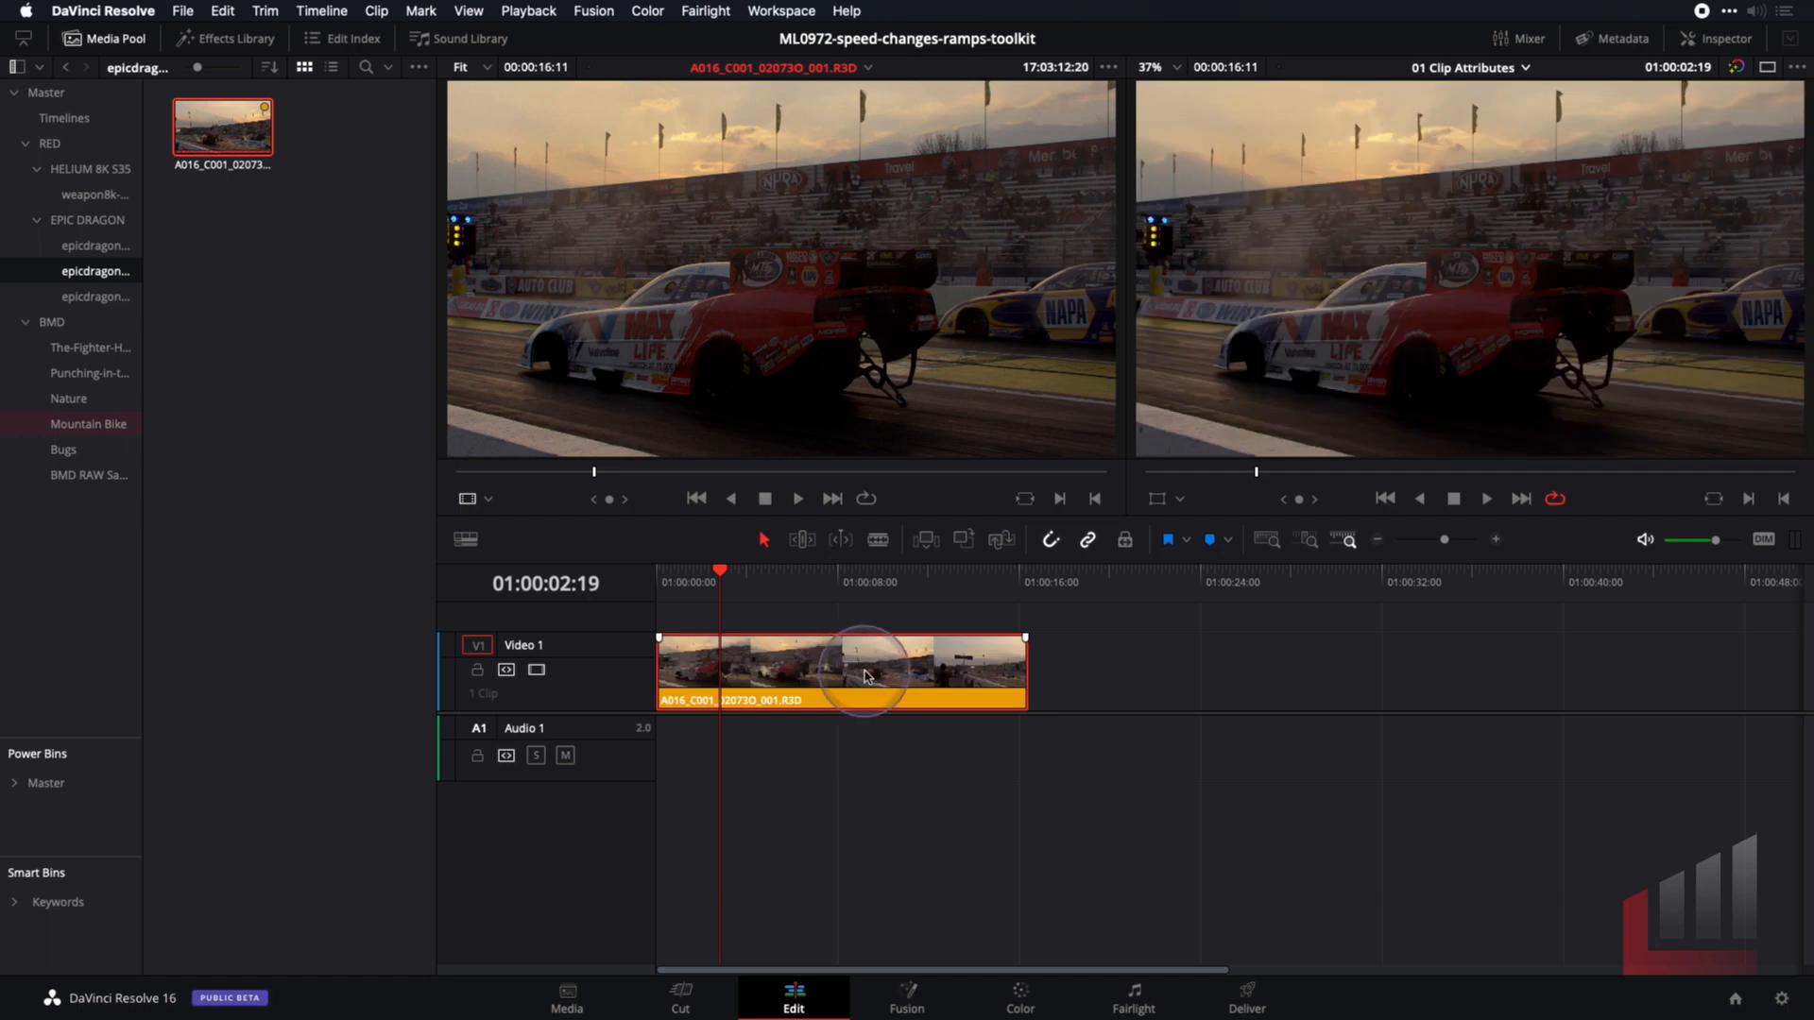
Check the video frame rate in the timeline clip's Clip Attributes without changing any setting
right_click(812, 678)
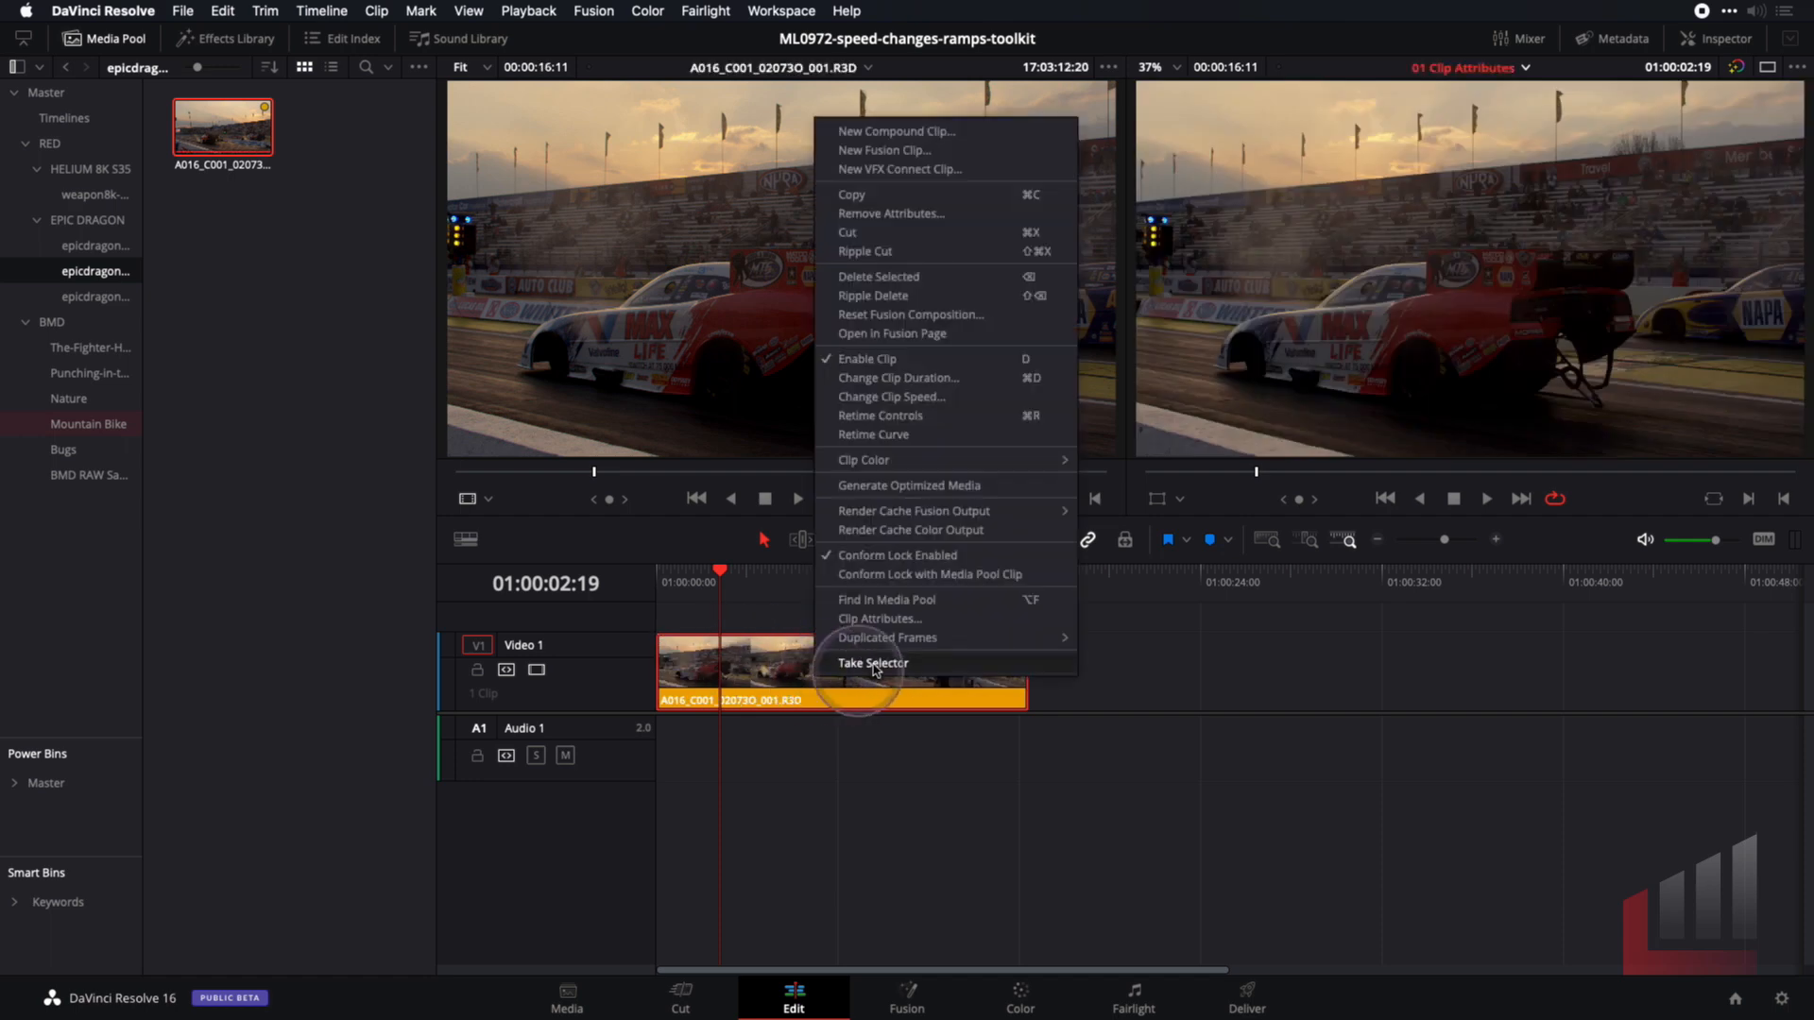
click(931, 619)
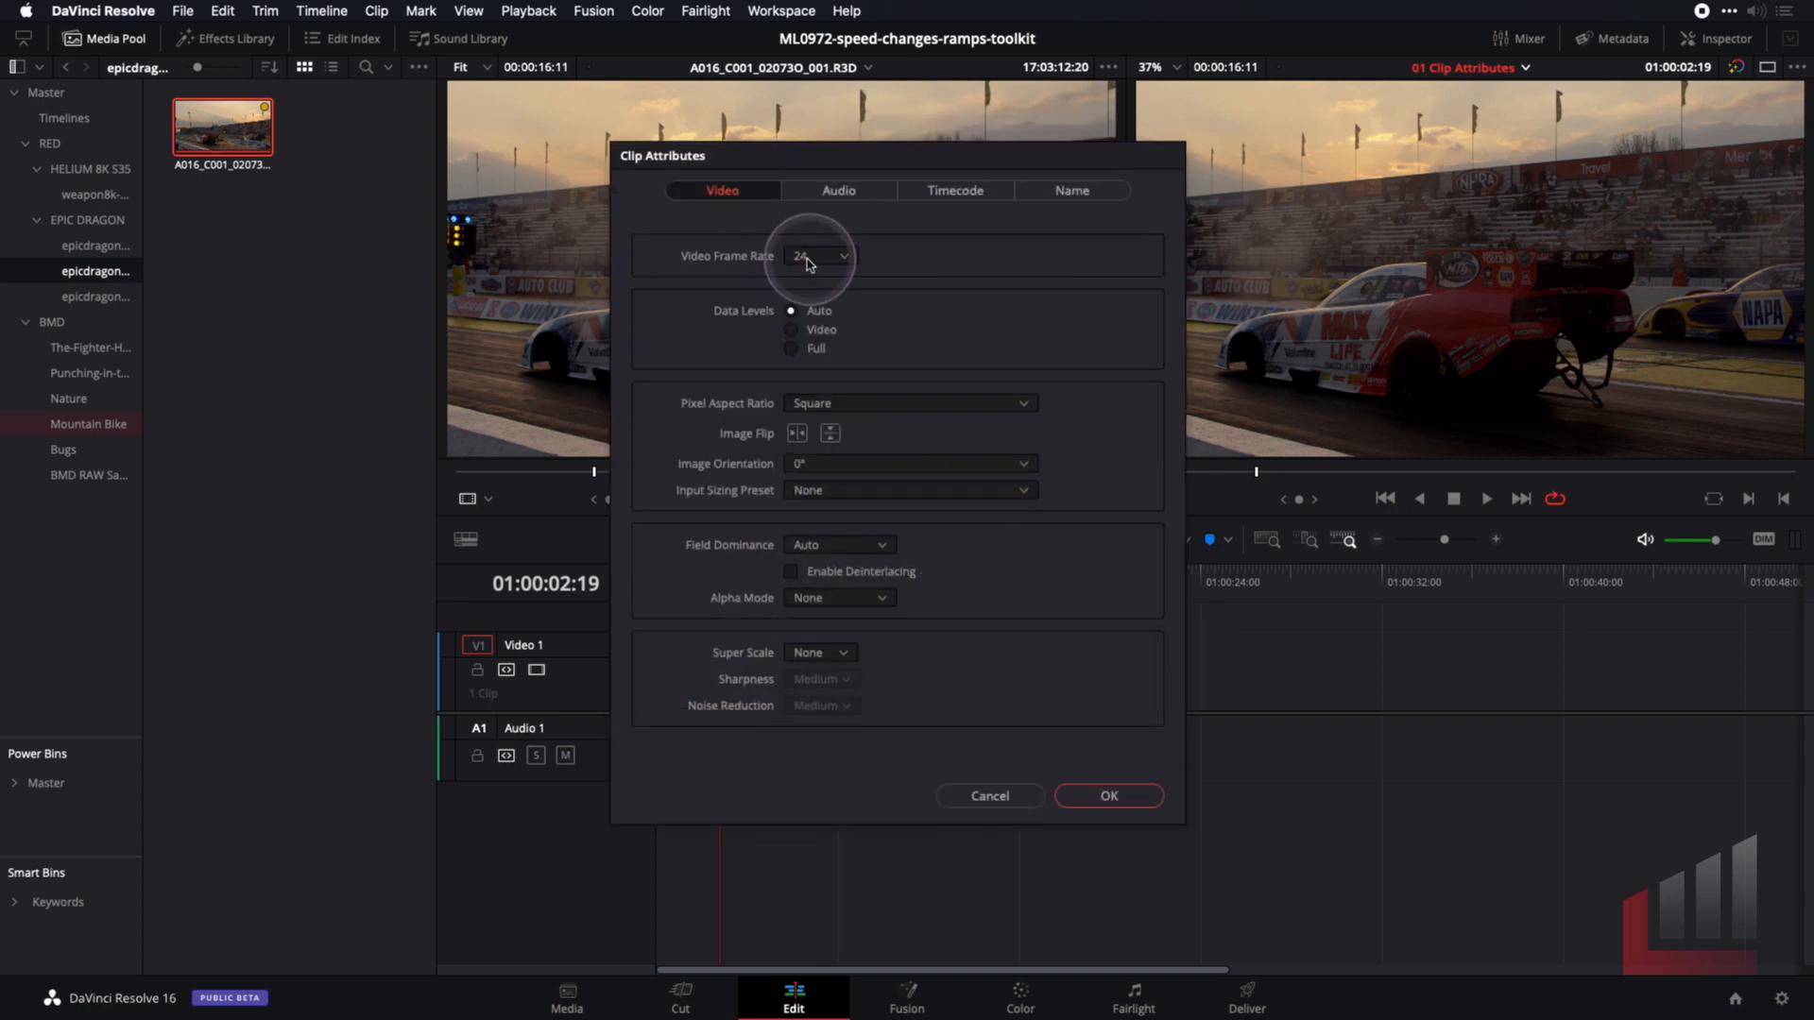
click(992, 797)
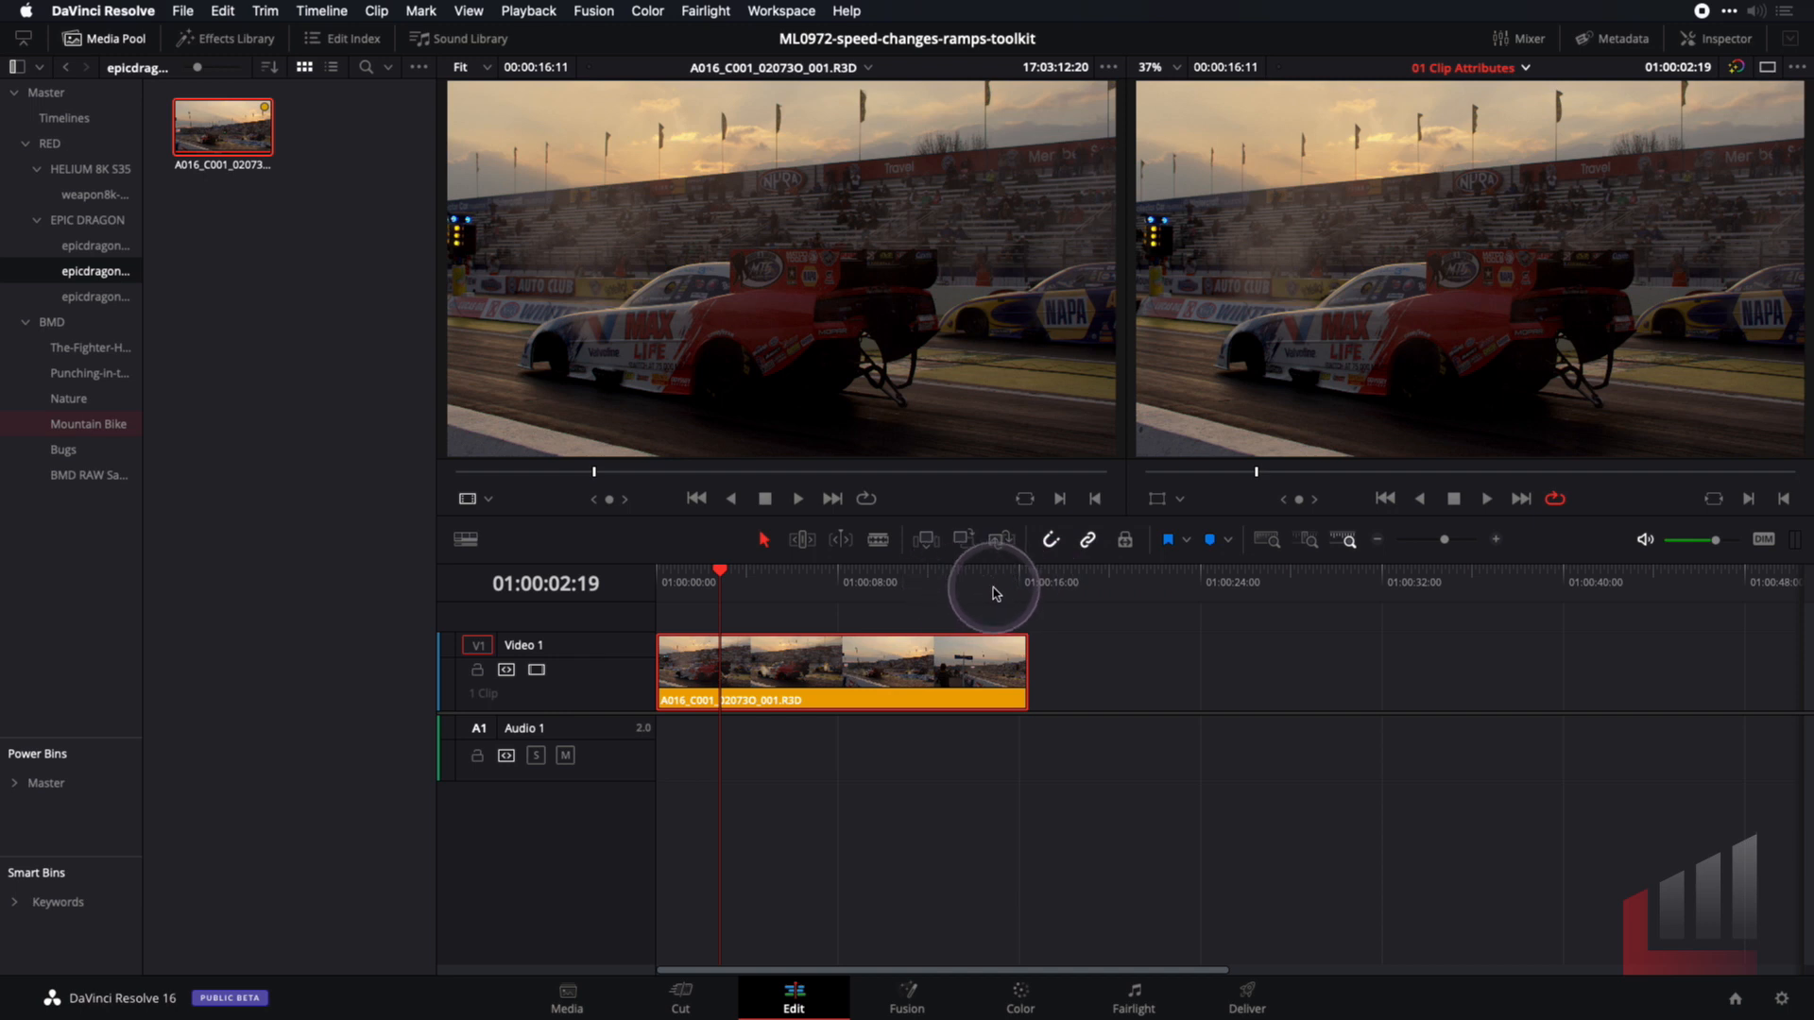
Mark a source range of 00:00:03:03 ending at 17:03:20:16 and place it after the first clip on Video 1
click(1252, 661)
drag(721, 475, 905, 474)
key(i)
key(o)
drag(817, 281, 1066, 659)
Play back the short second clip, then move it along Video 1 to start at about 01:00:32:00
click(1039, 578)
key(space)
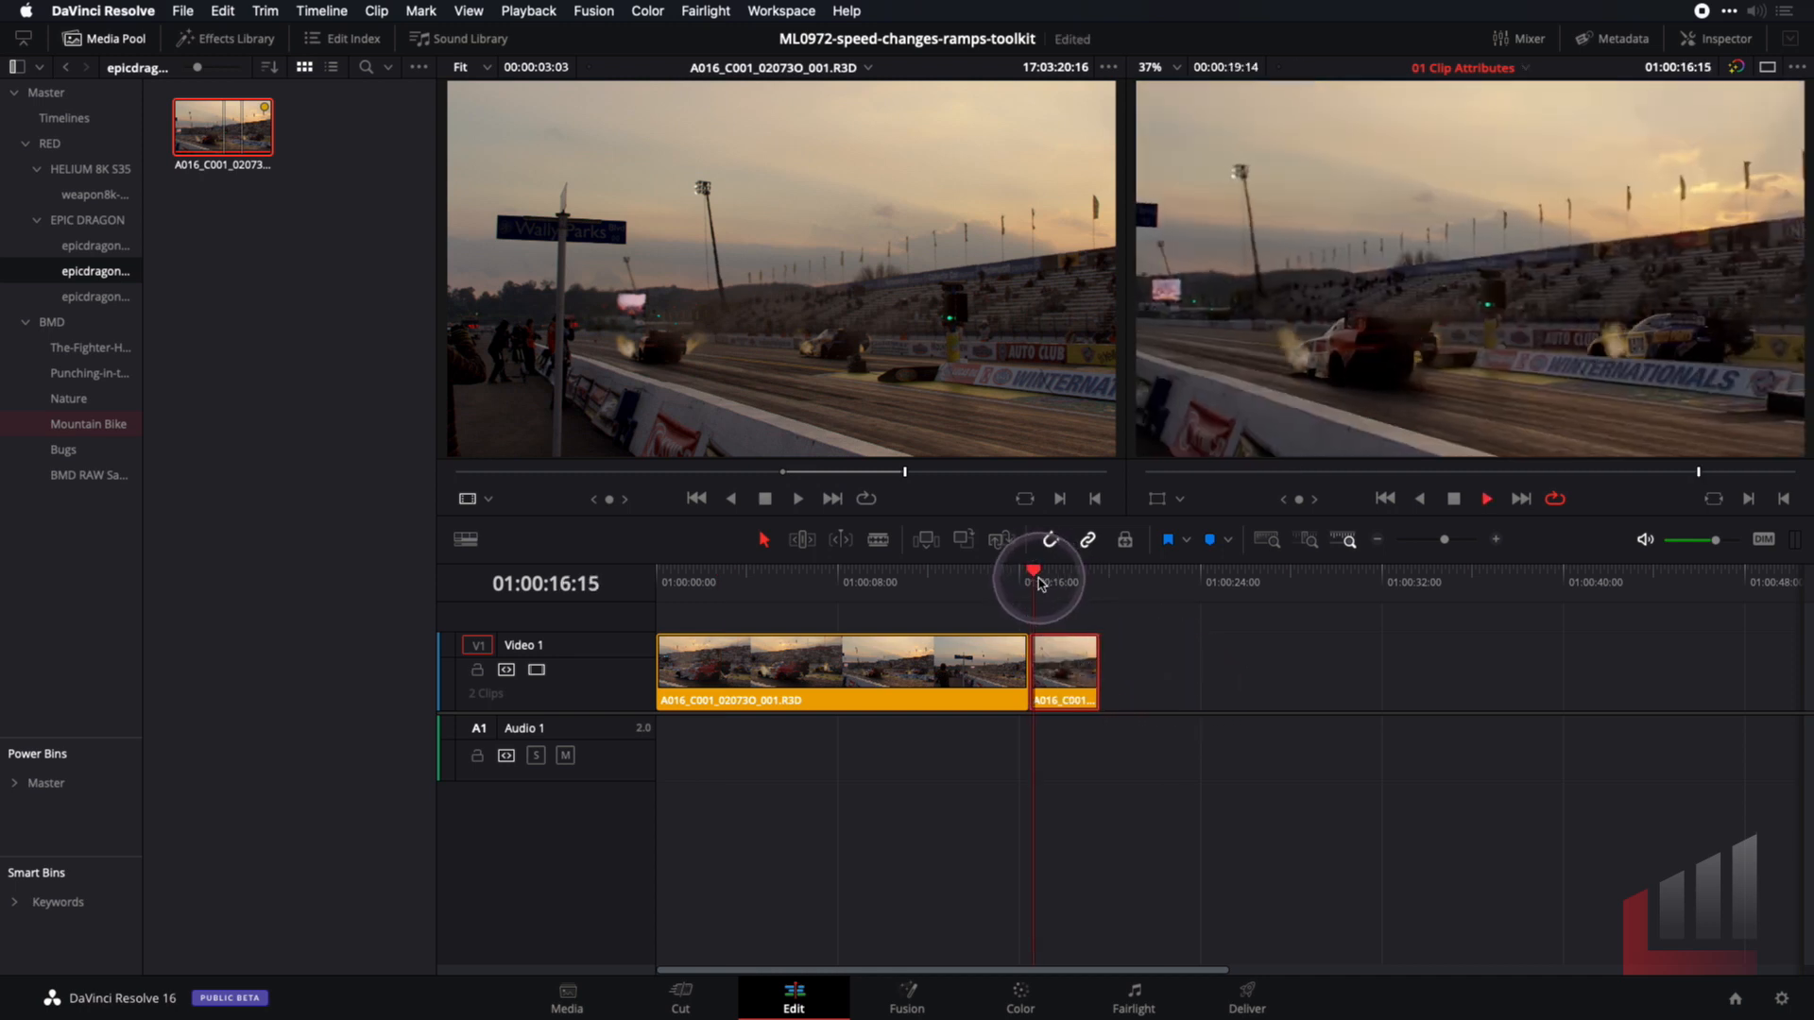
key(space)
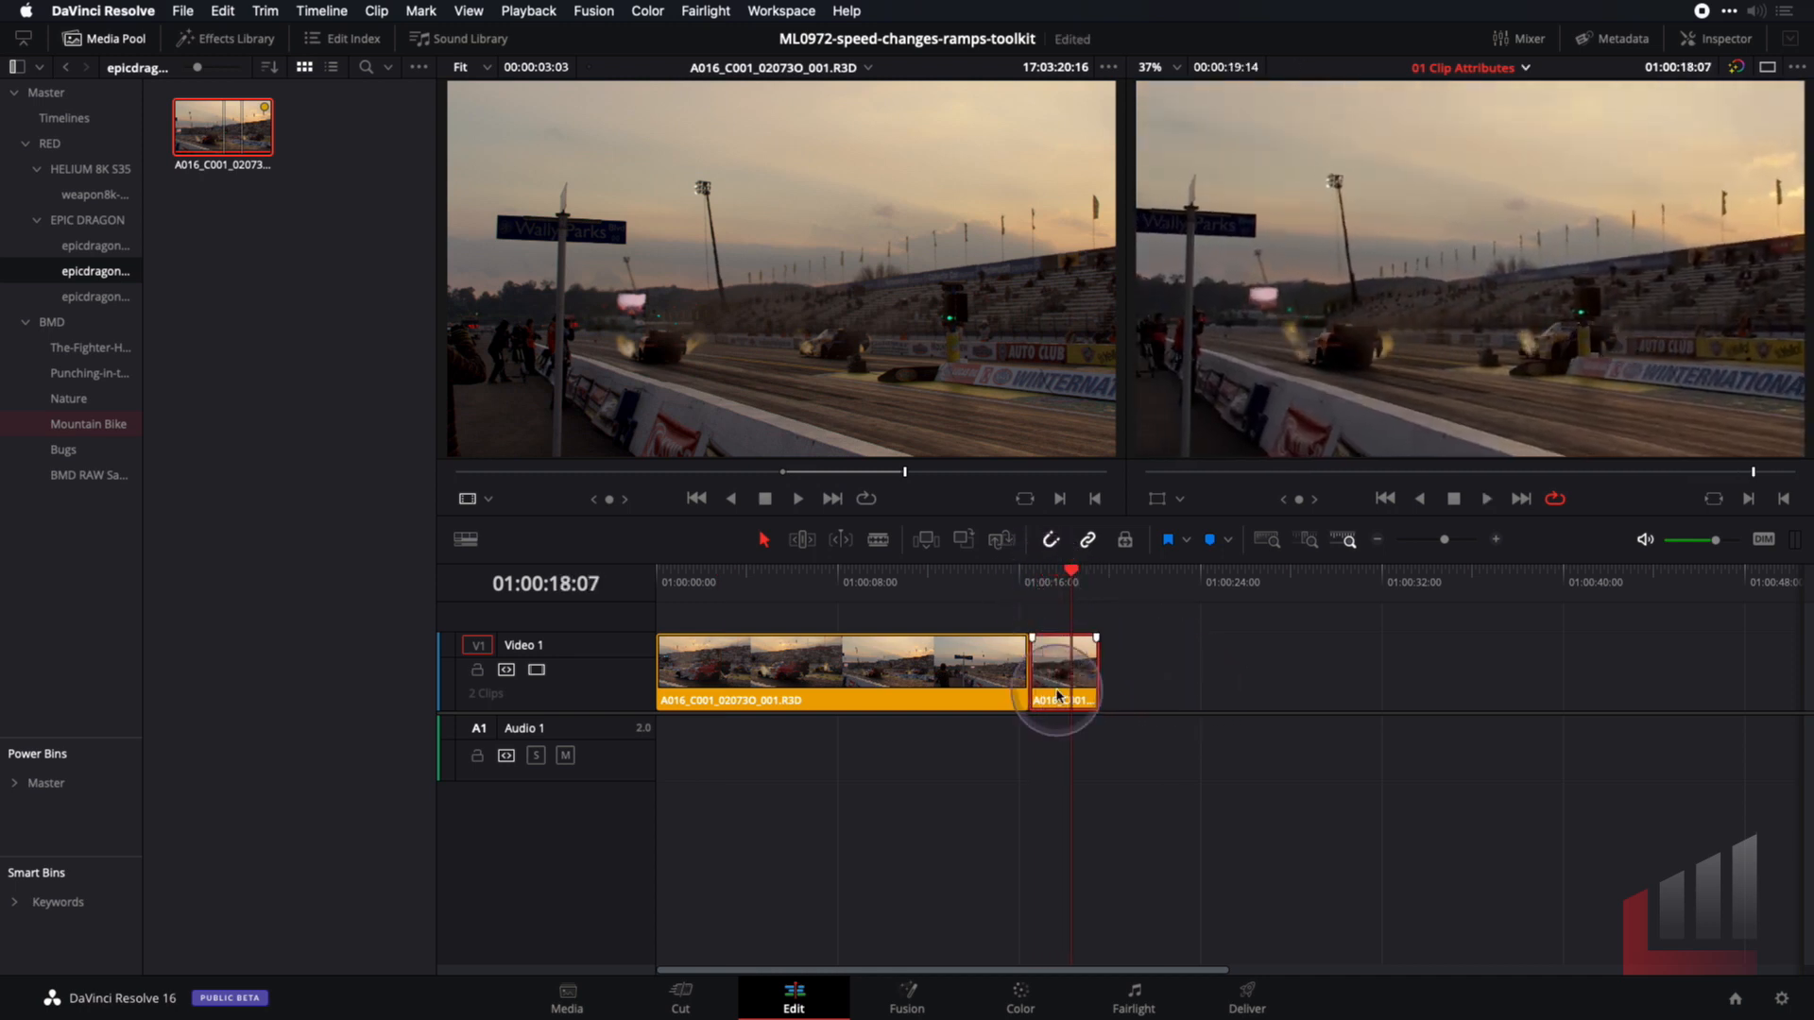
drag(1064, 667, 1436, 657)
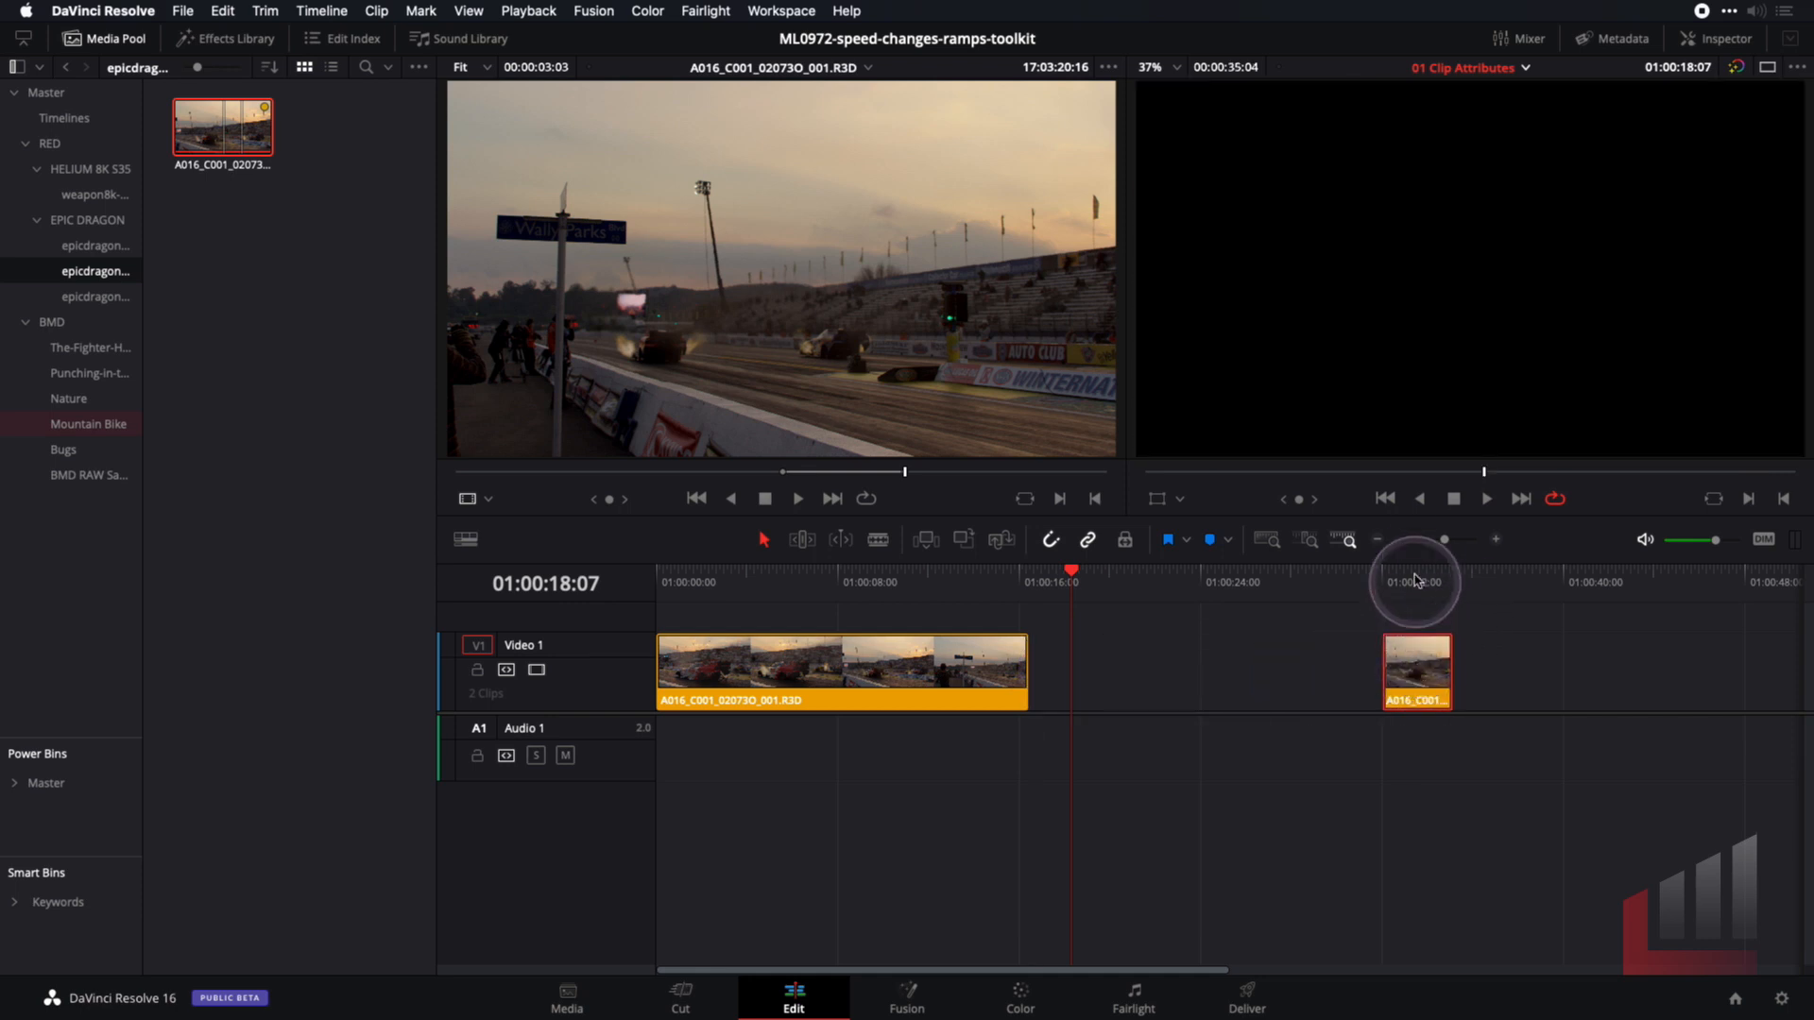
click(1413, 578)
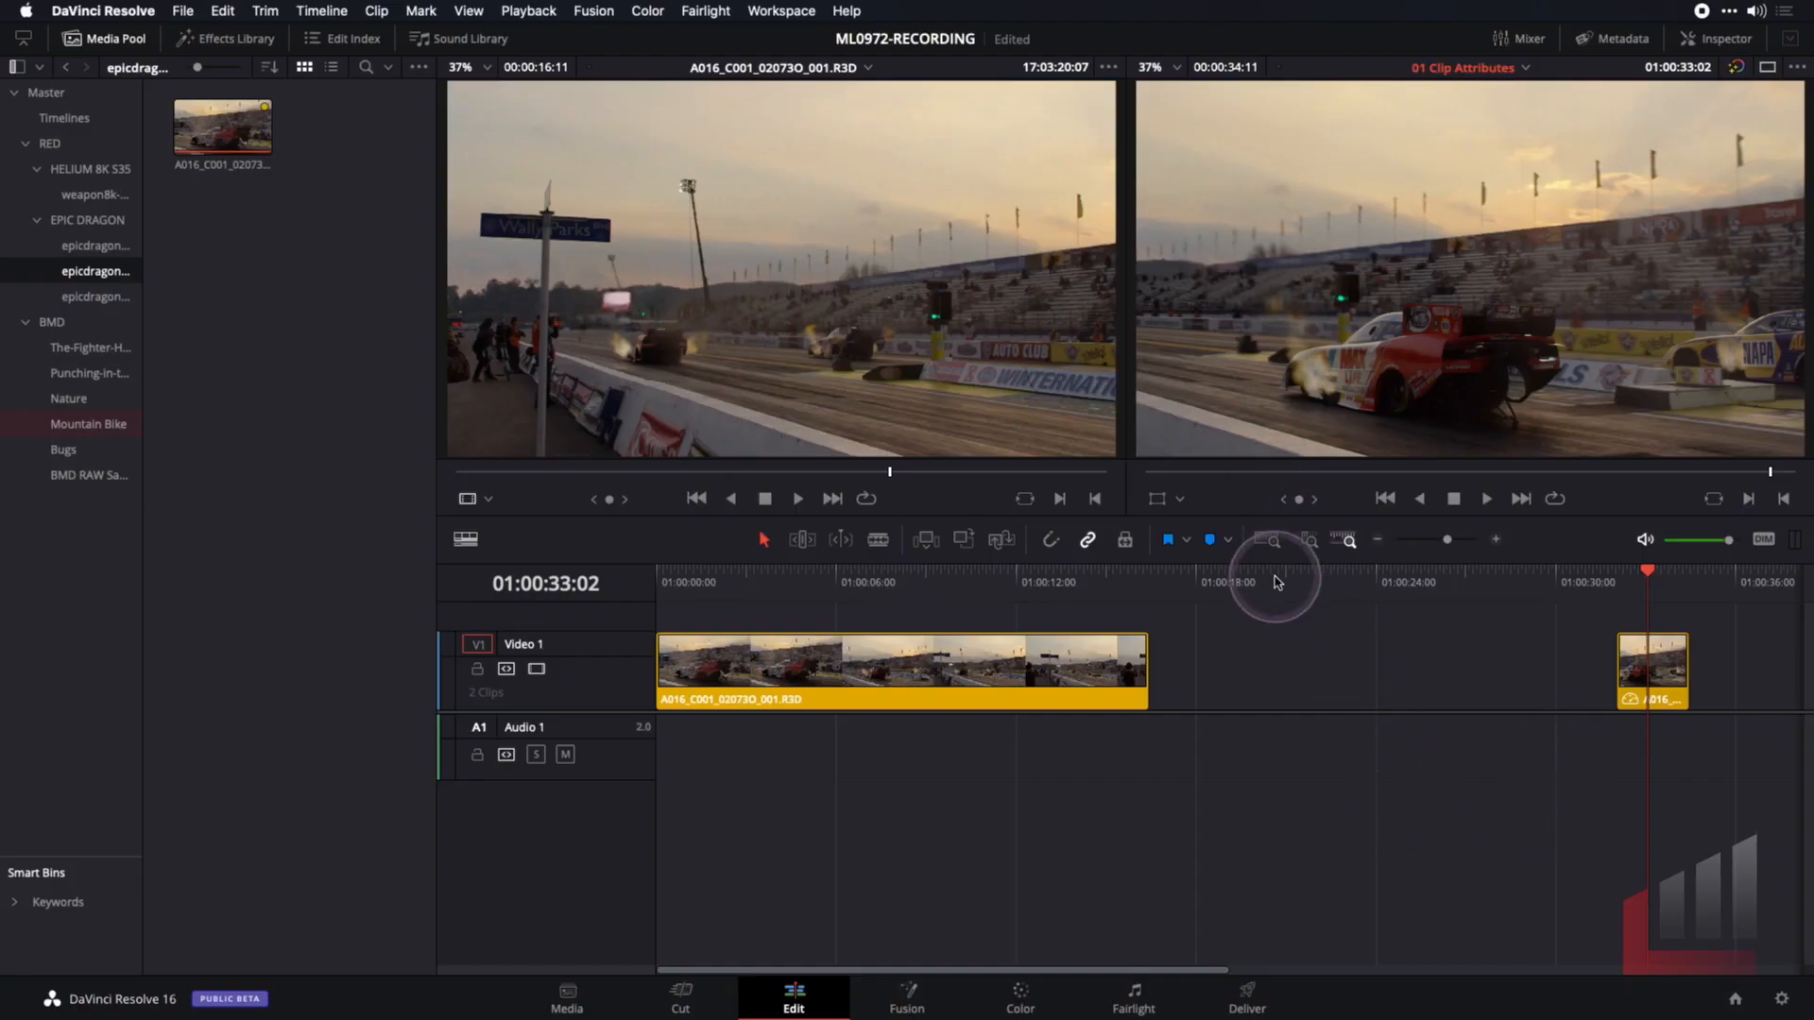
Mark an In point on the timeline at 01:00:04:10 and match that frame in the source viewer
click(884, 579)
drag(881, 583, 791, 593)
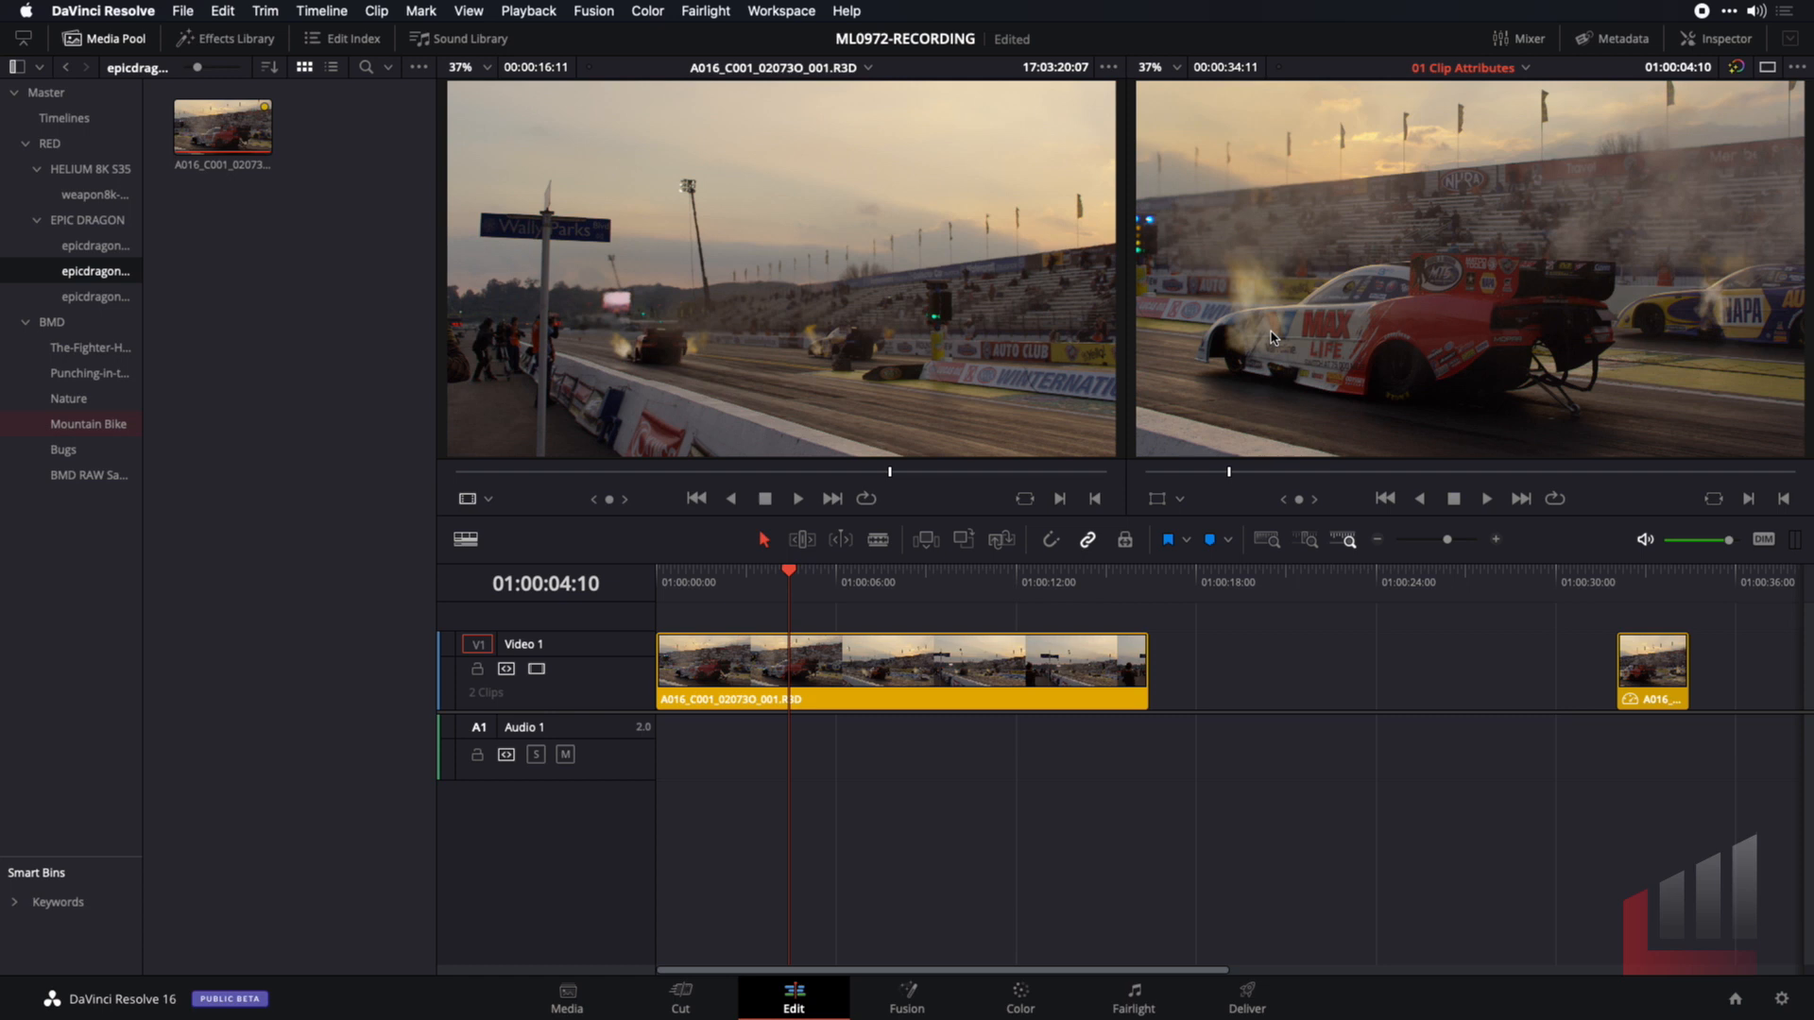
key(i)
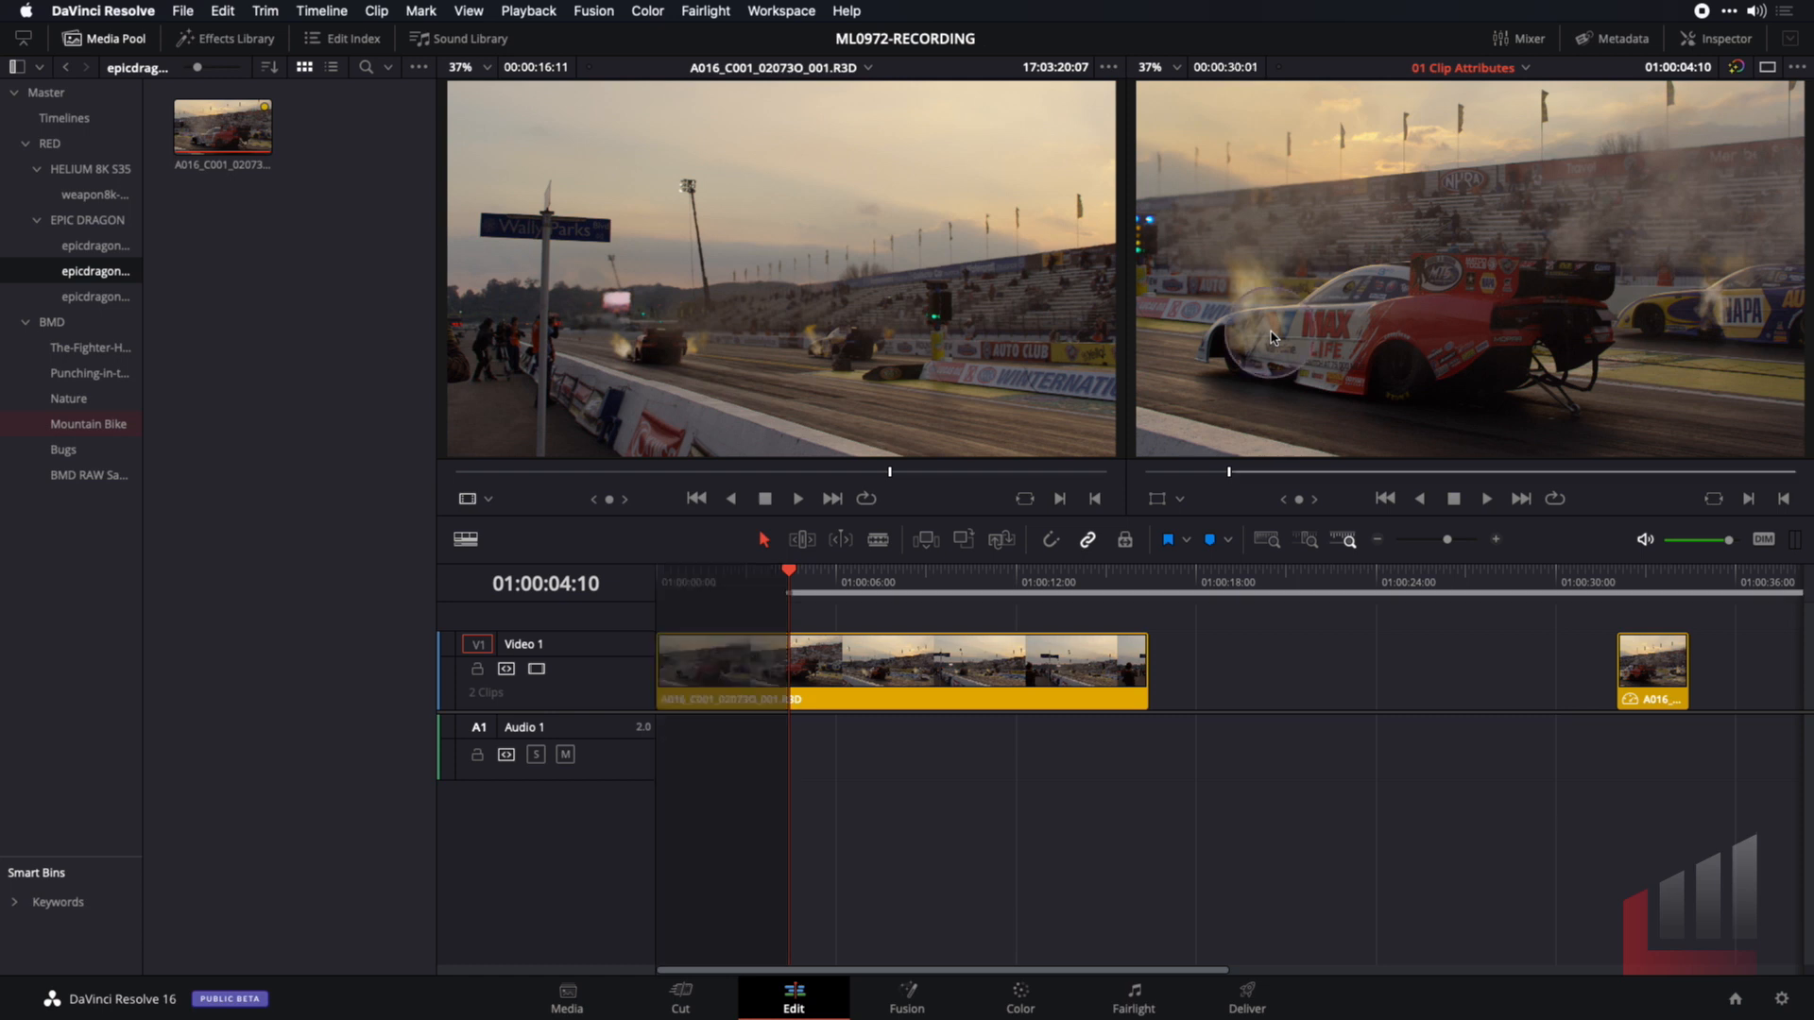
key(f)
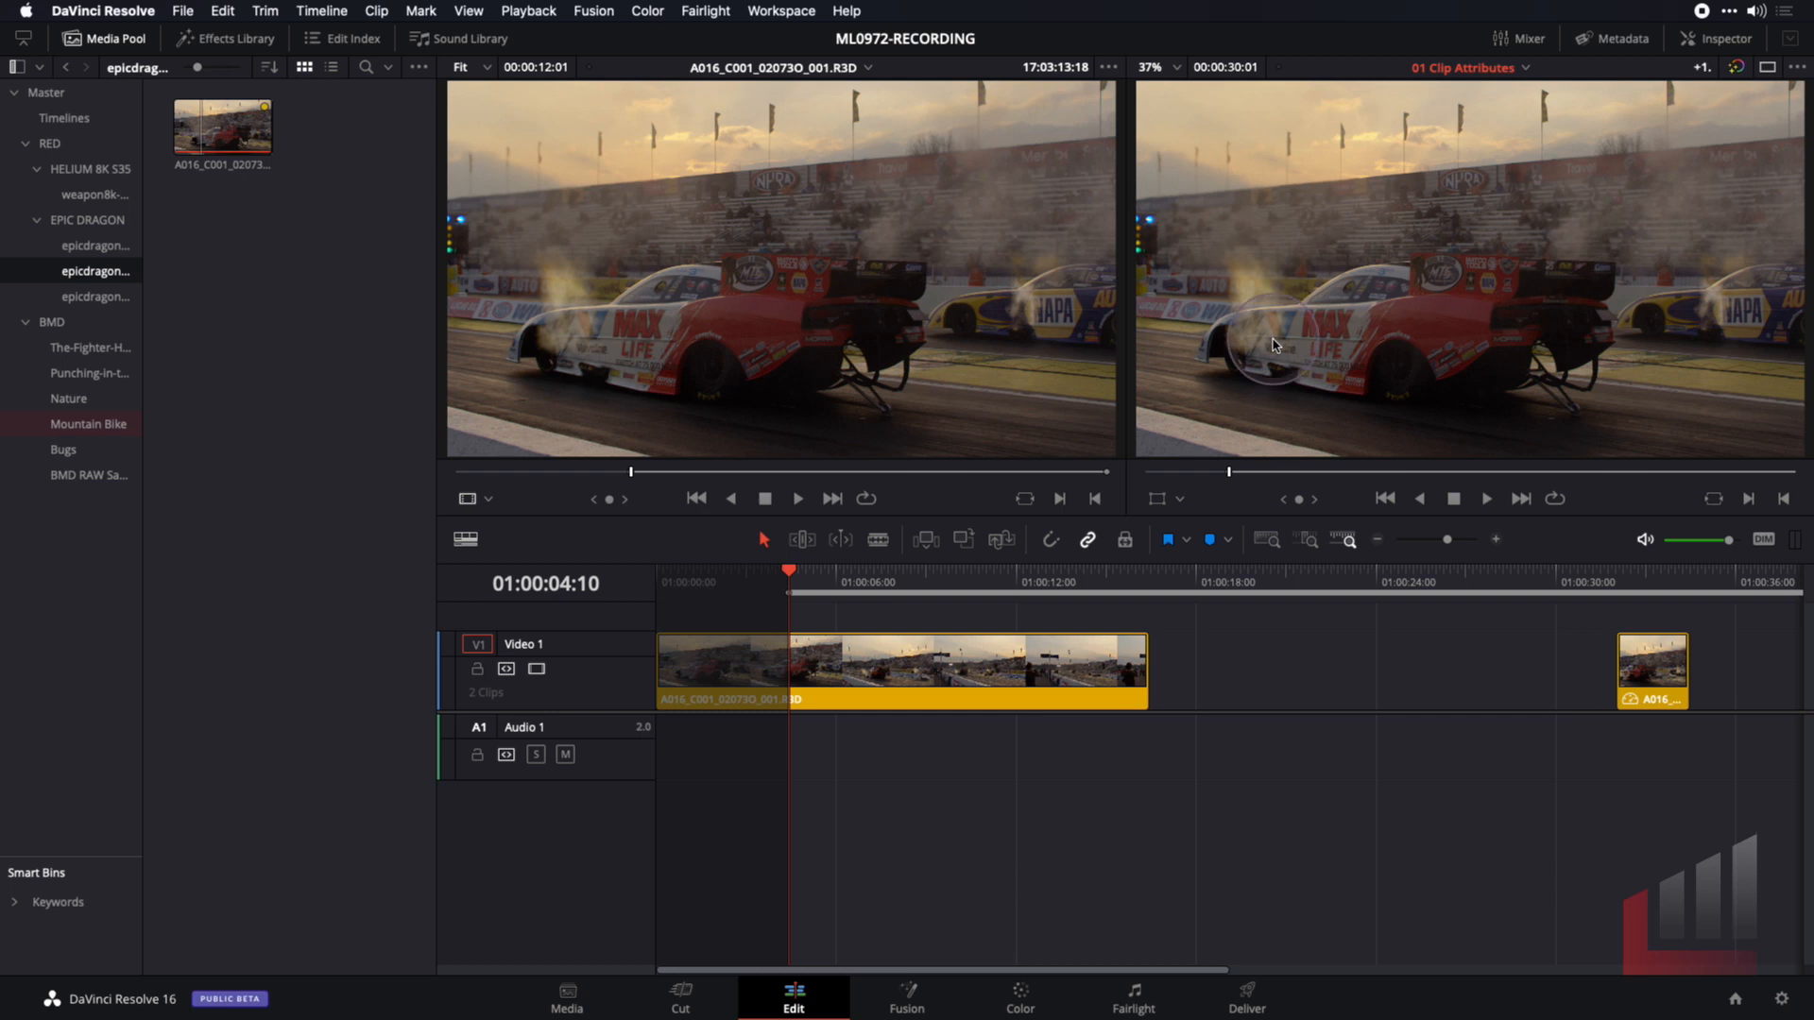
Mark an Out point on the timeline at 01:00:06:01
key(Return)
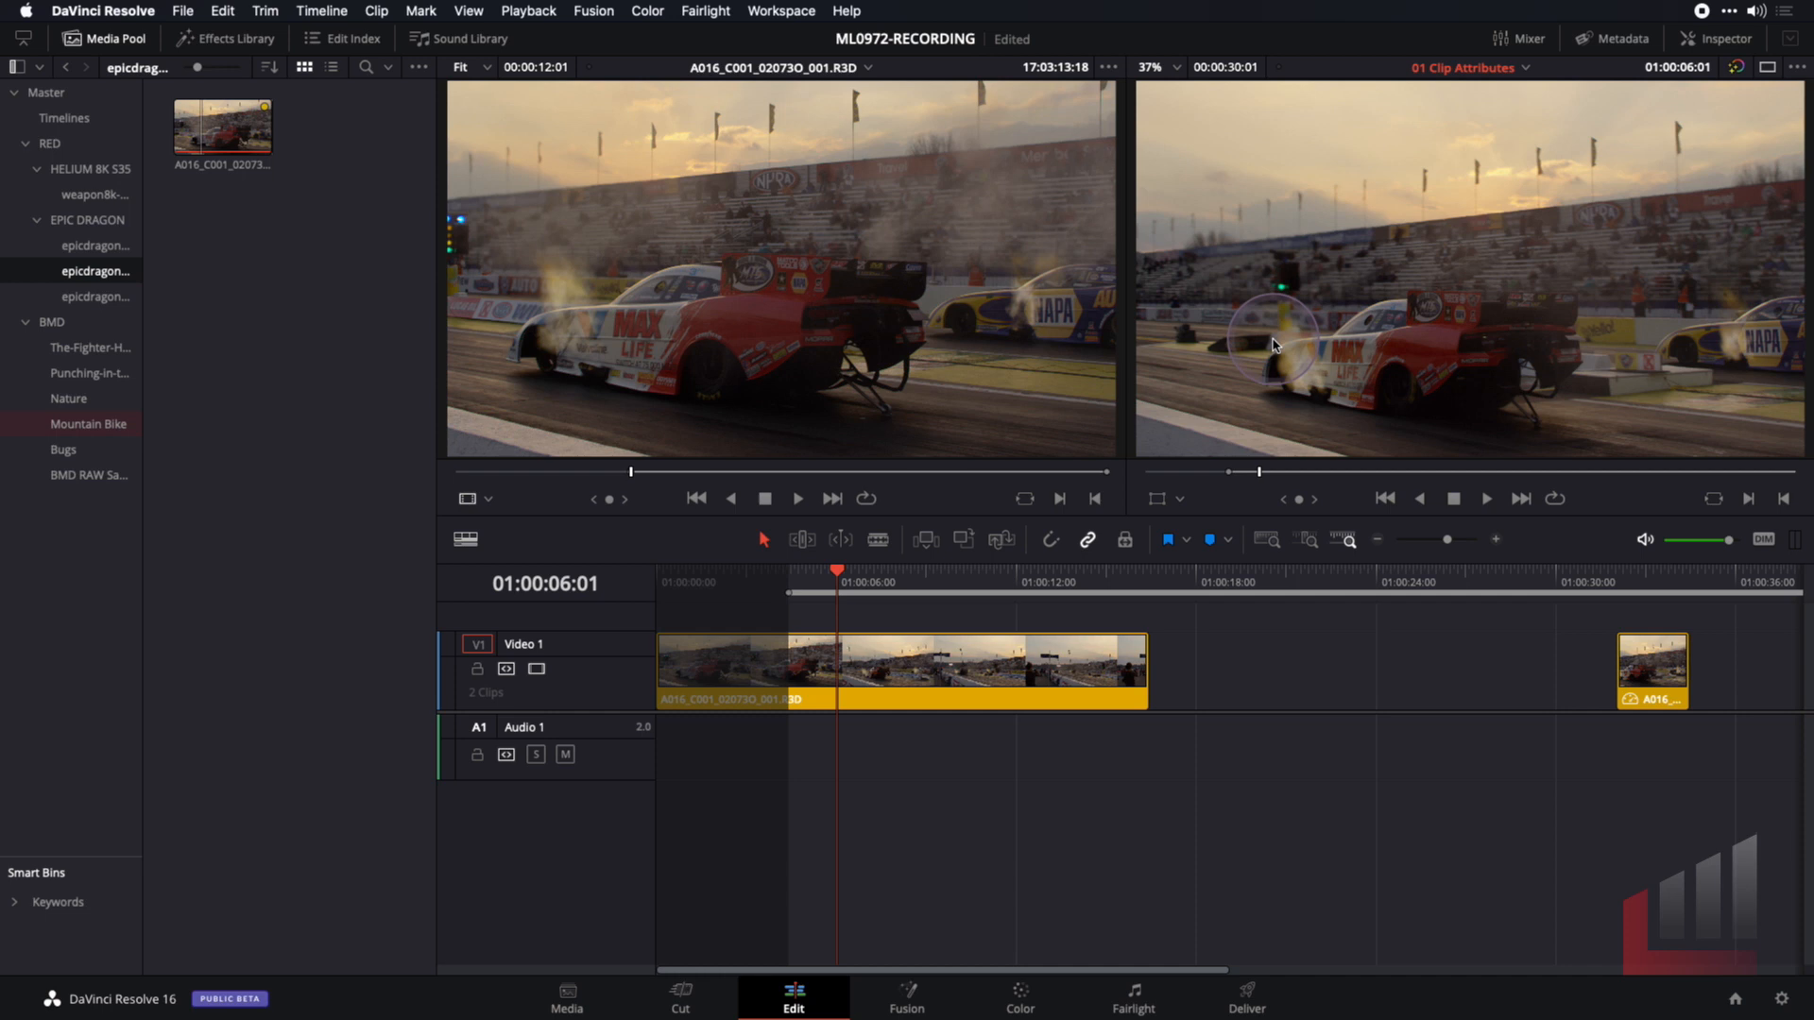
key(o)
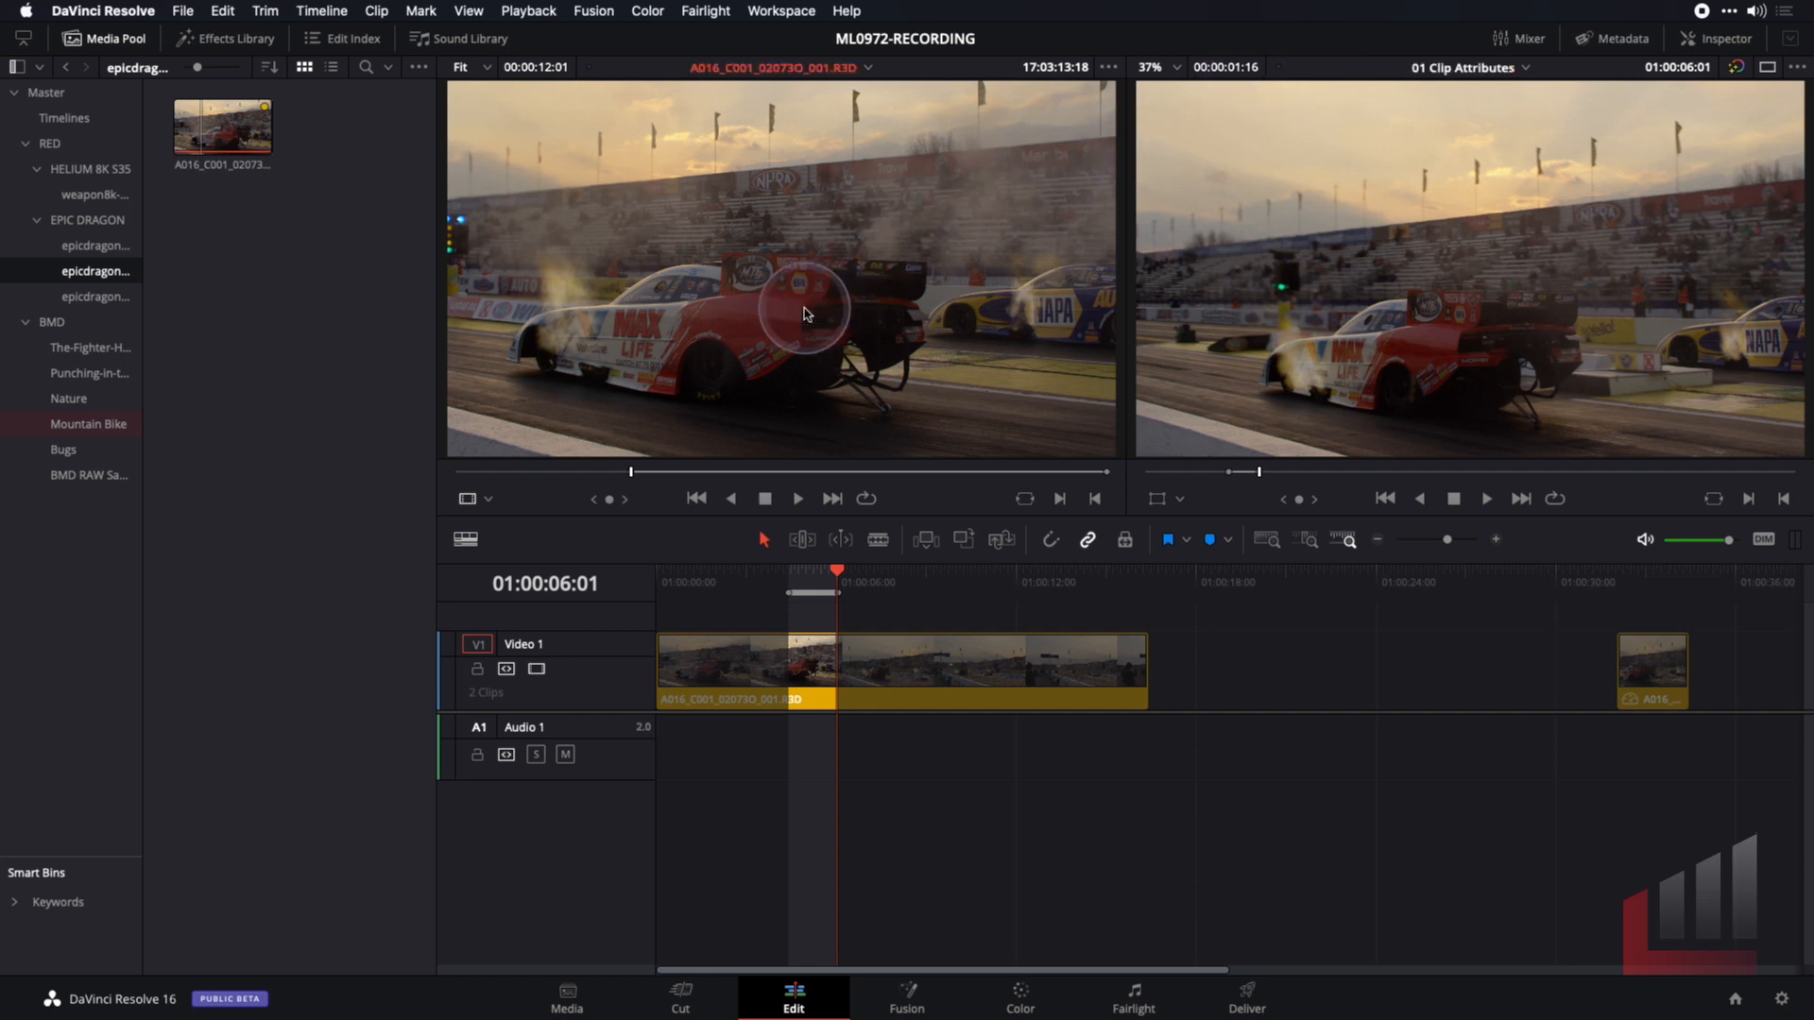
Mark the source clip's Out point at 17:03:24:06 and Fit to Fill it into the marked timeline range on Video 1
drag(660, 474, 1066, 506)
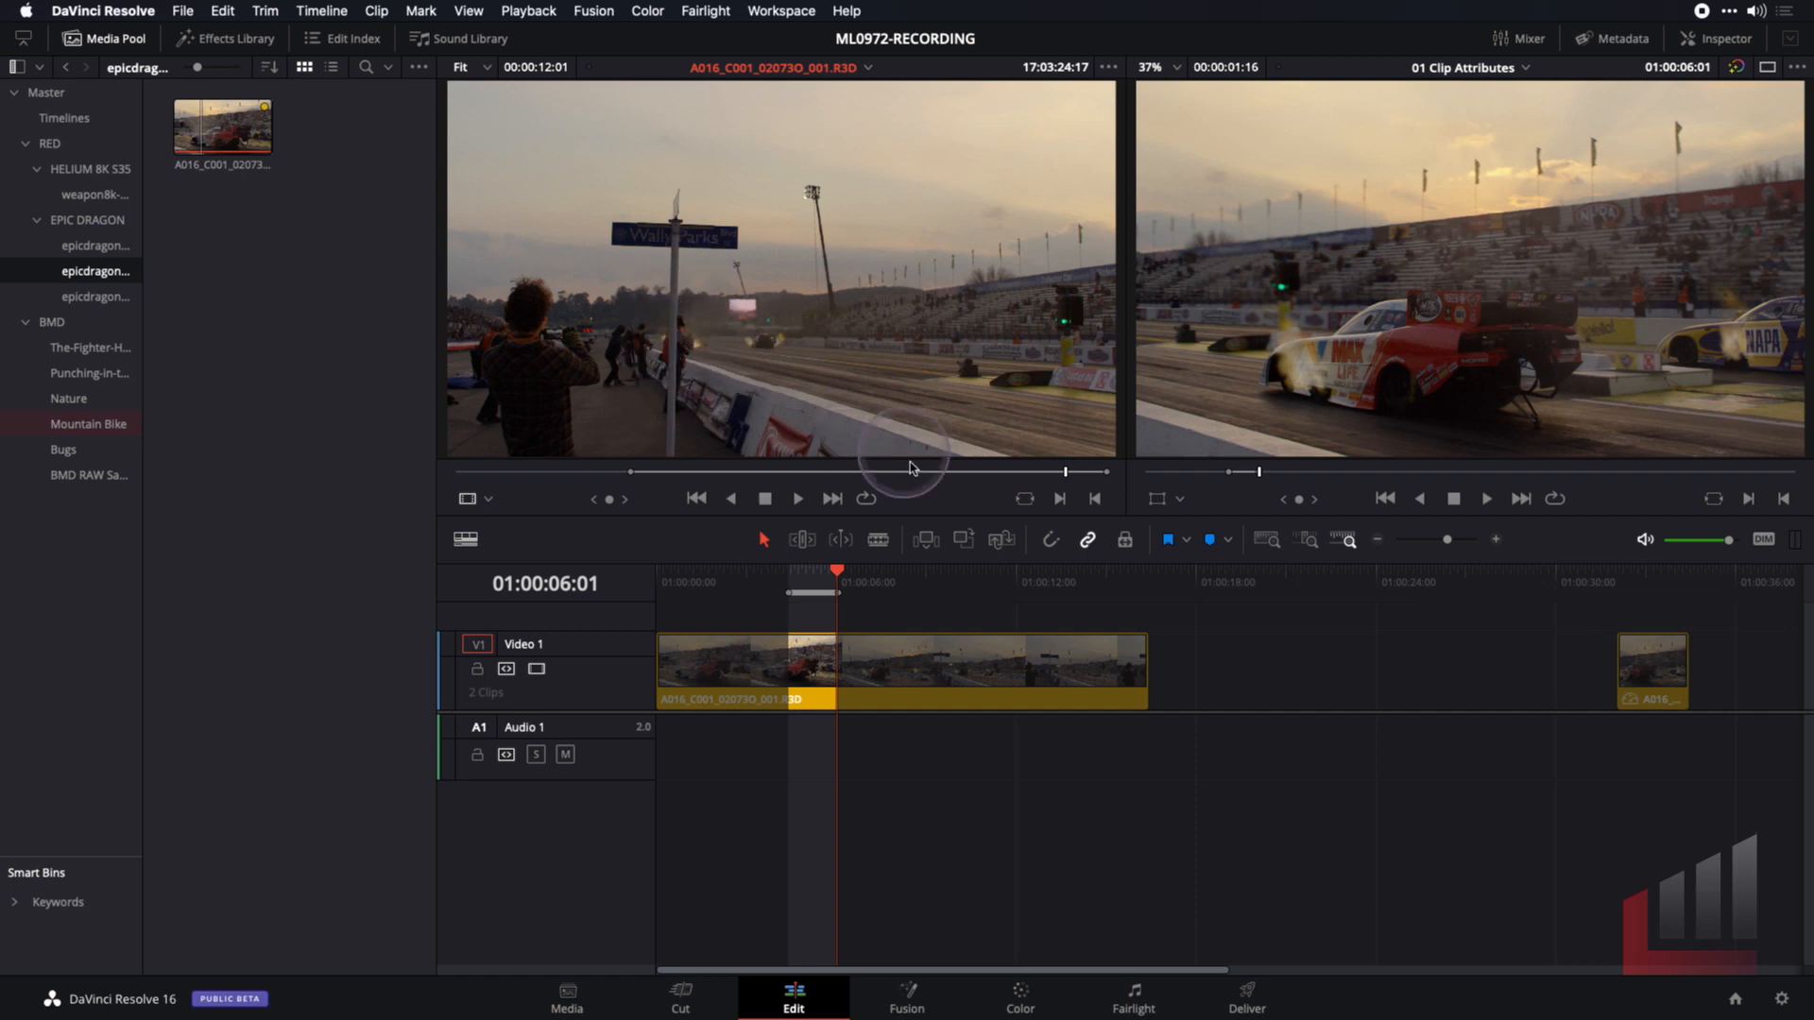
click(1064, 472)
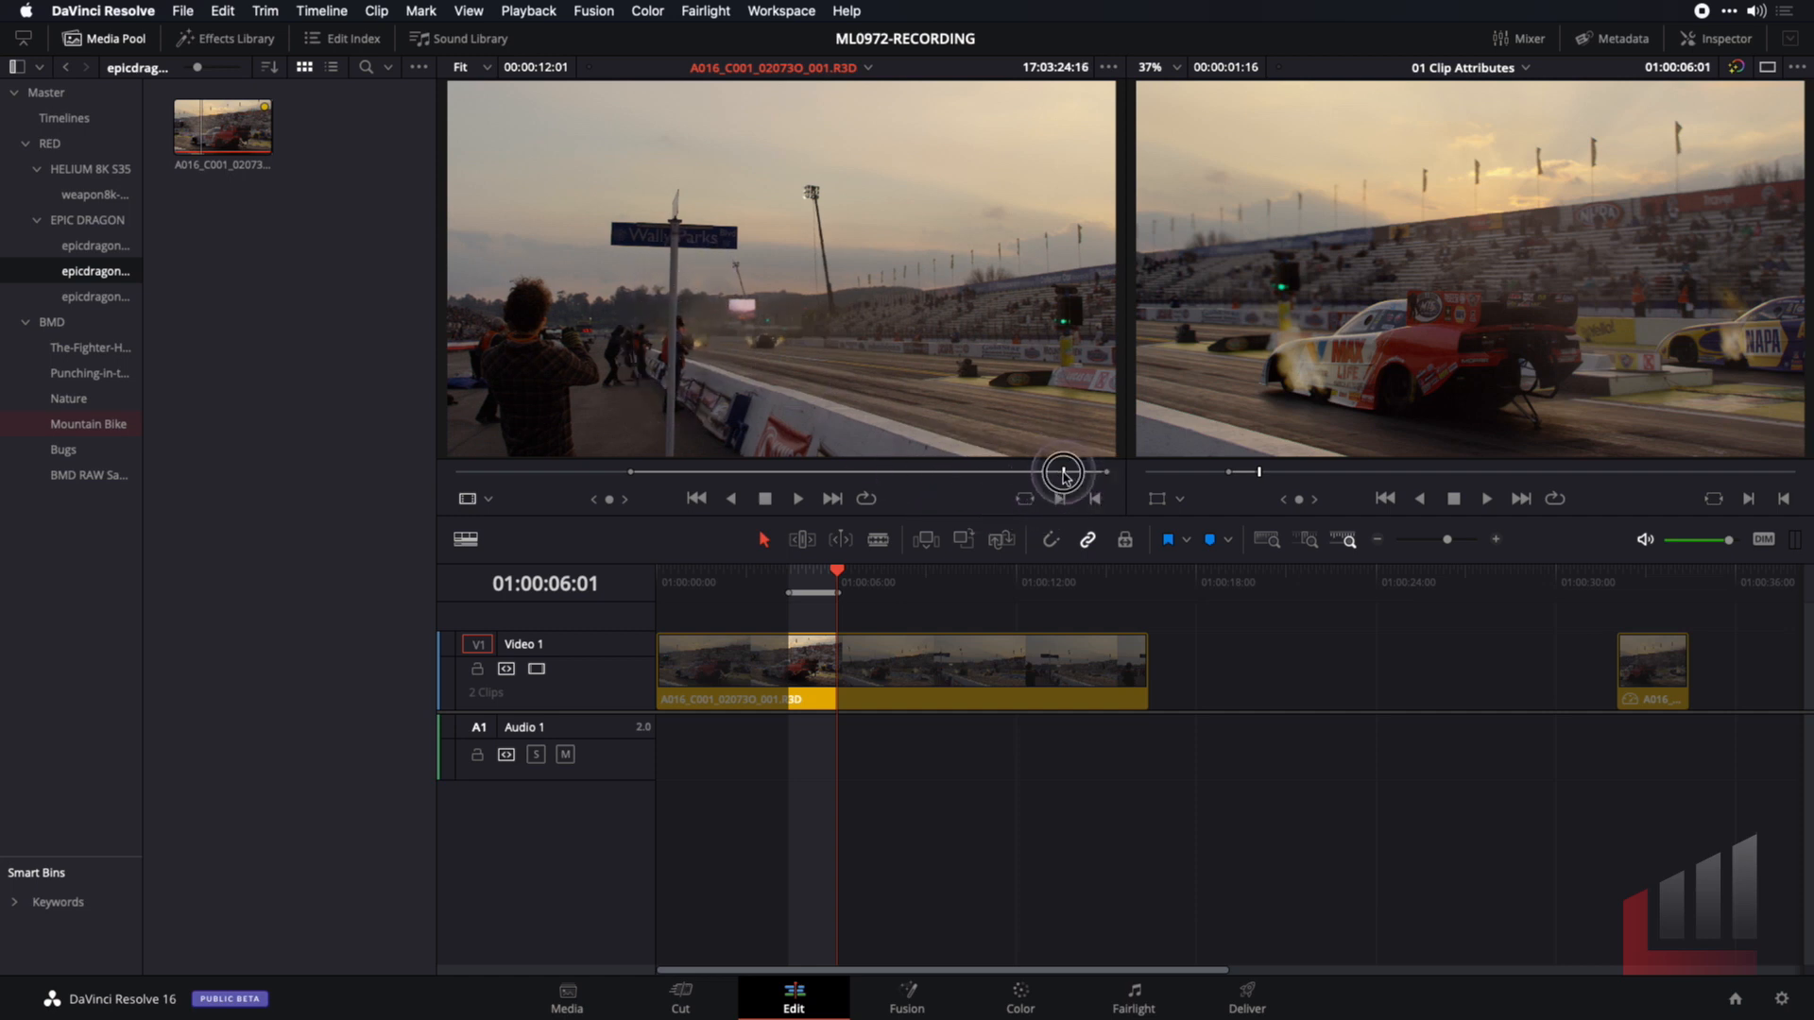
drag(1063, 477, 1049, 482)
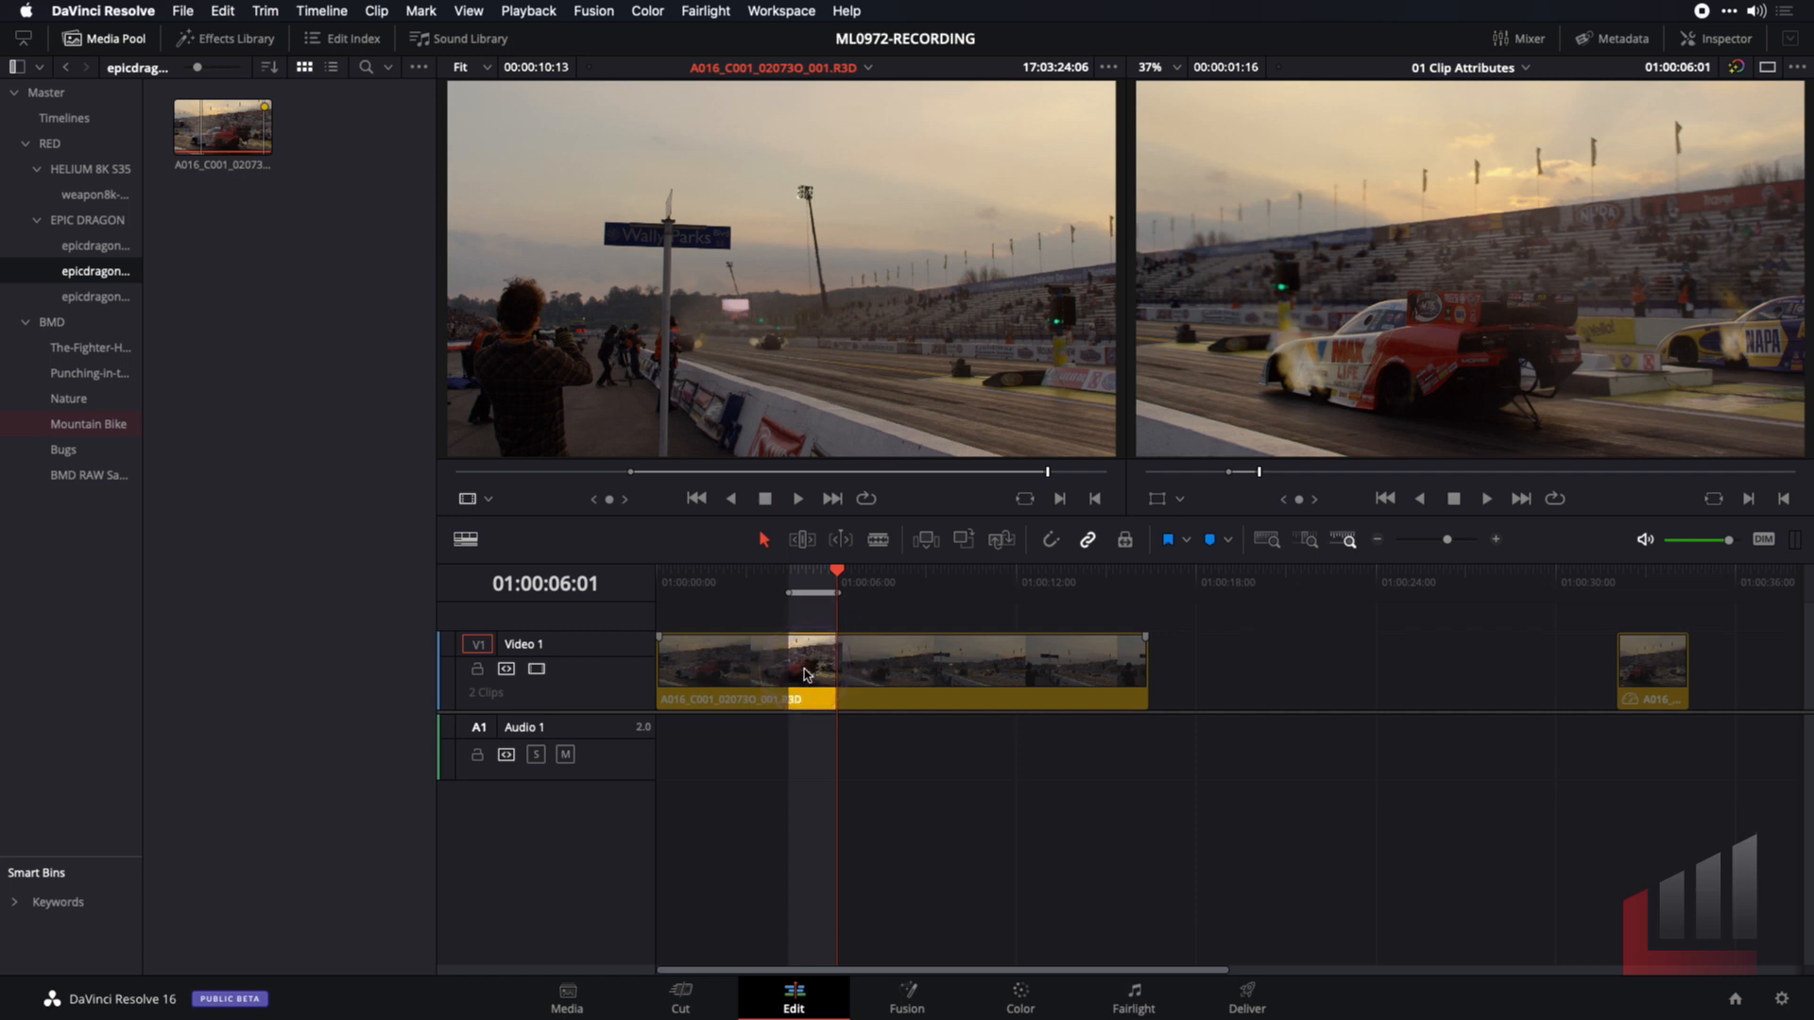
drag(817, 251, 1735, 273)
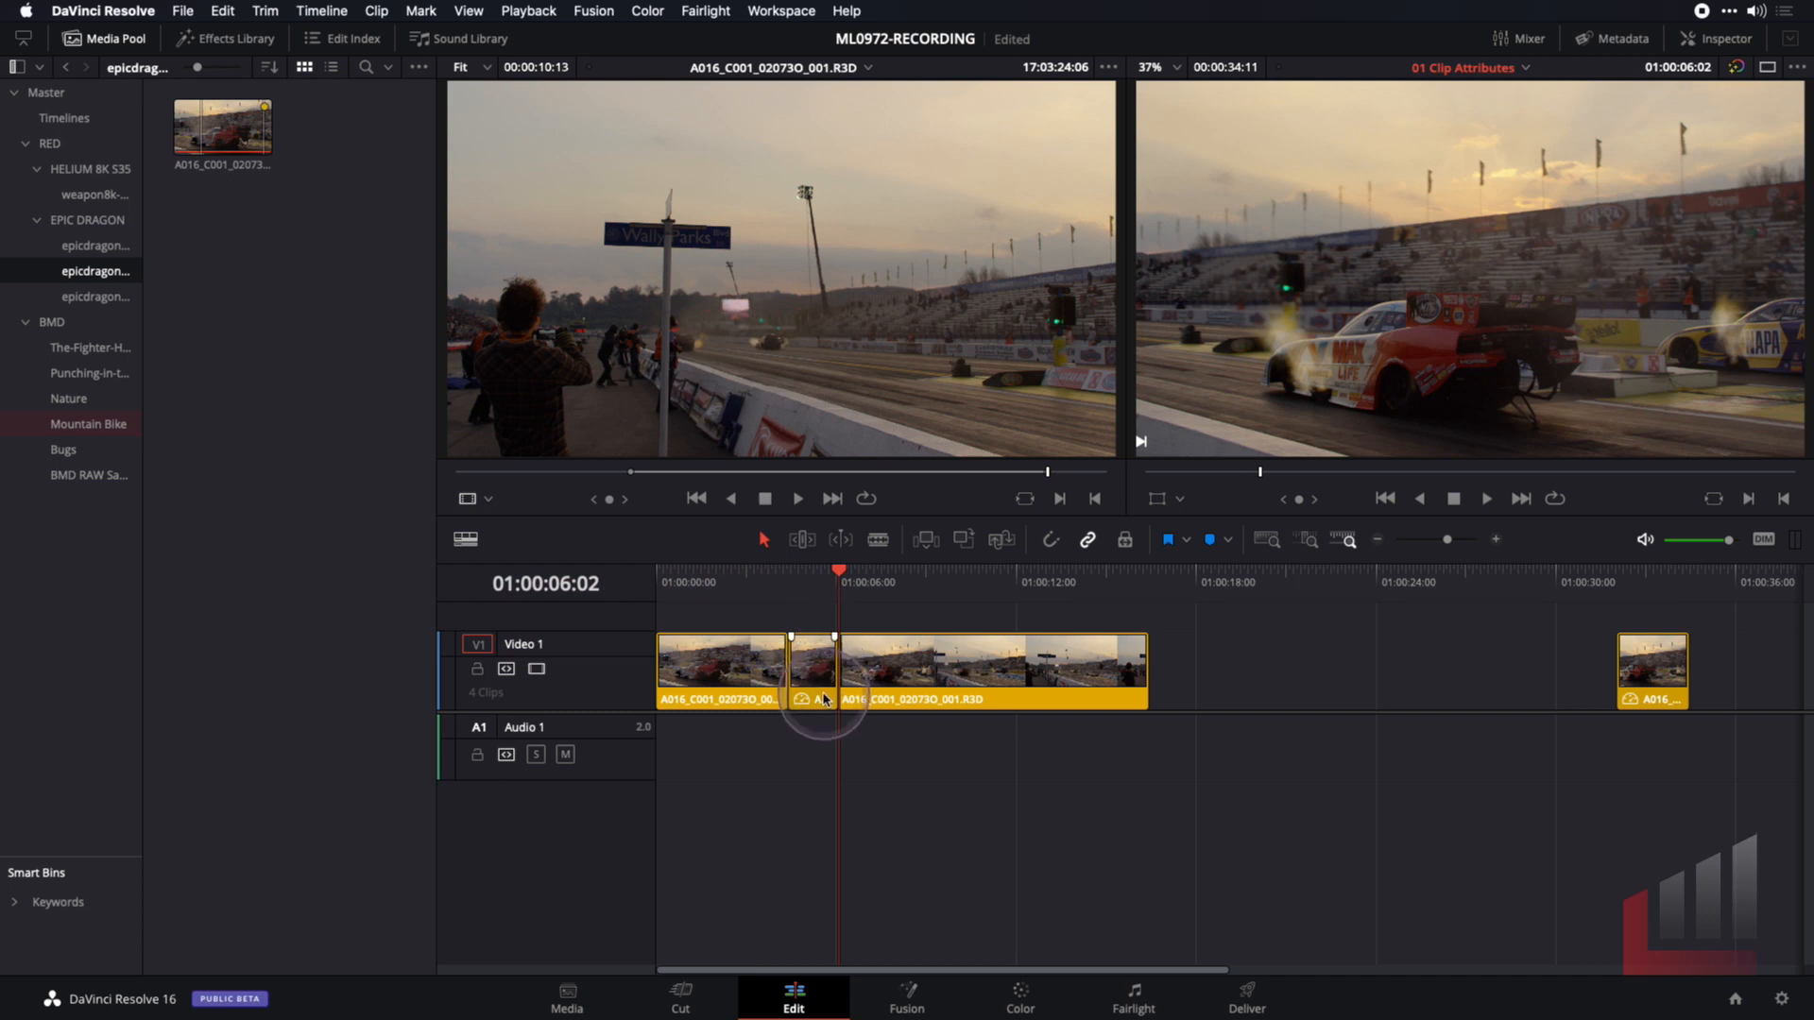
Delete the clip segment directly after the Fit to Fill clip on Video 1, leaving a gap
click(814, 572)
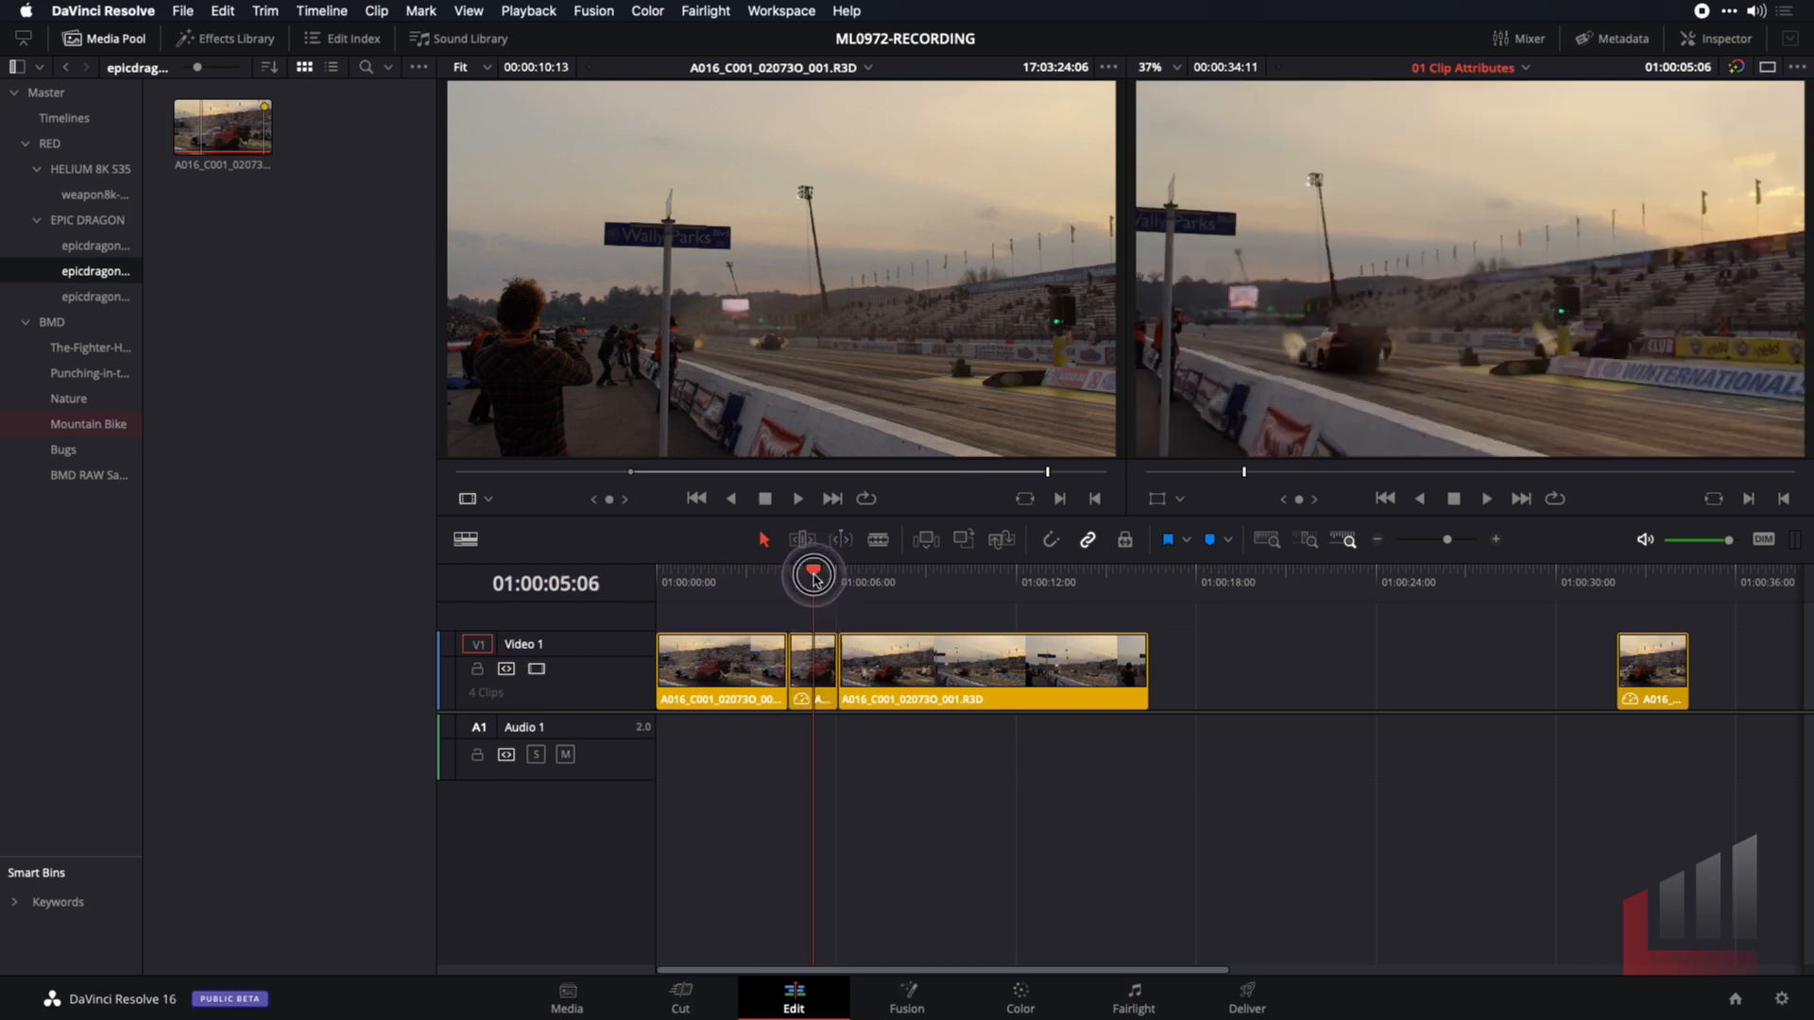
click(954, 706)
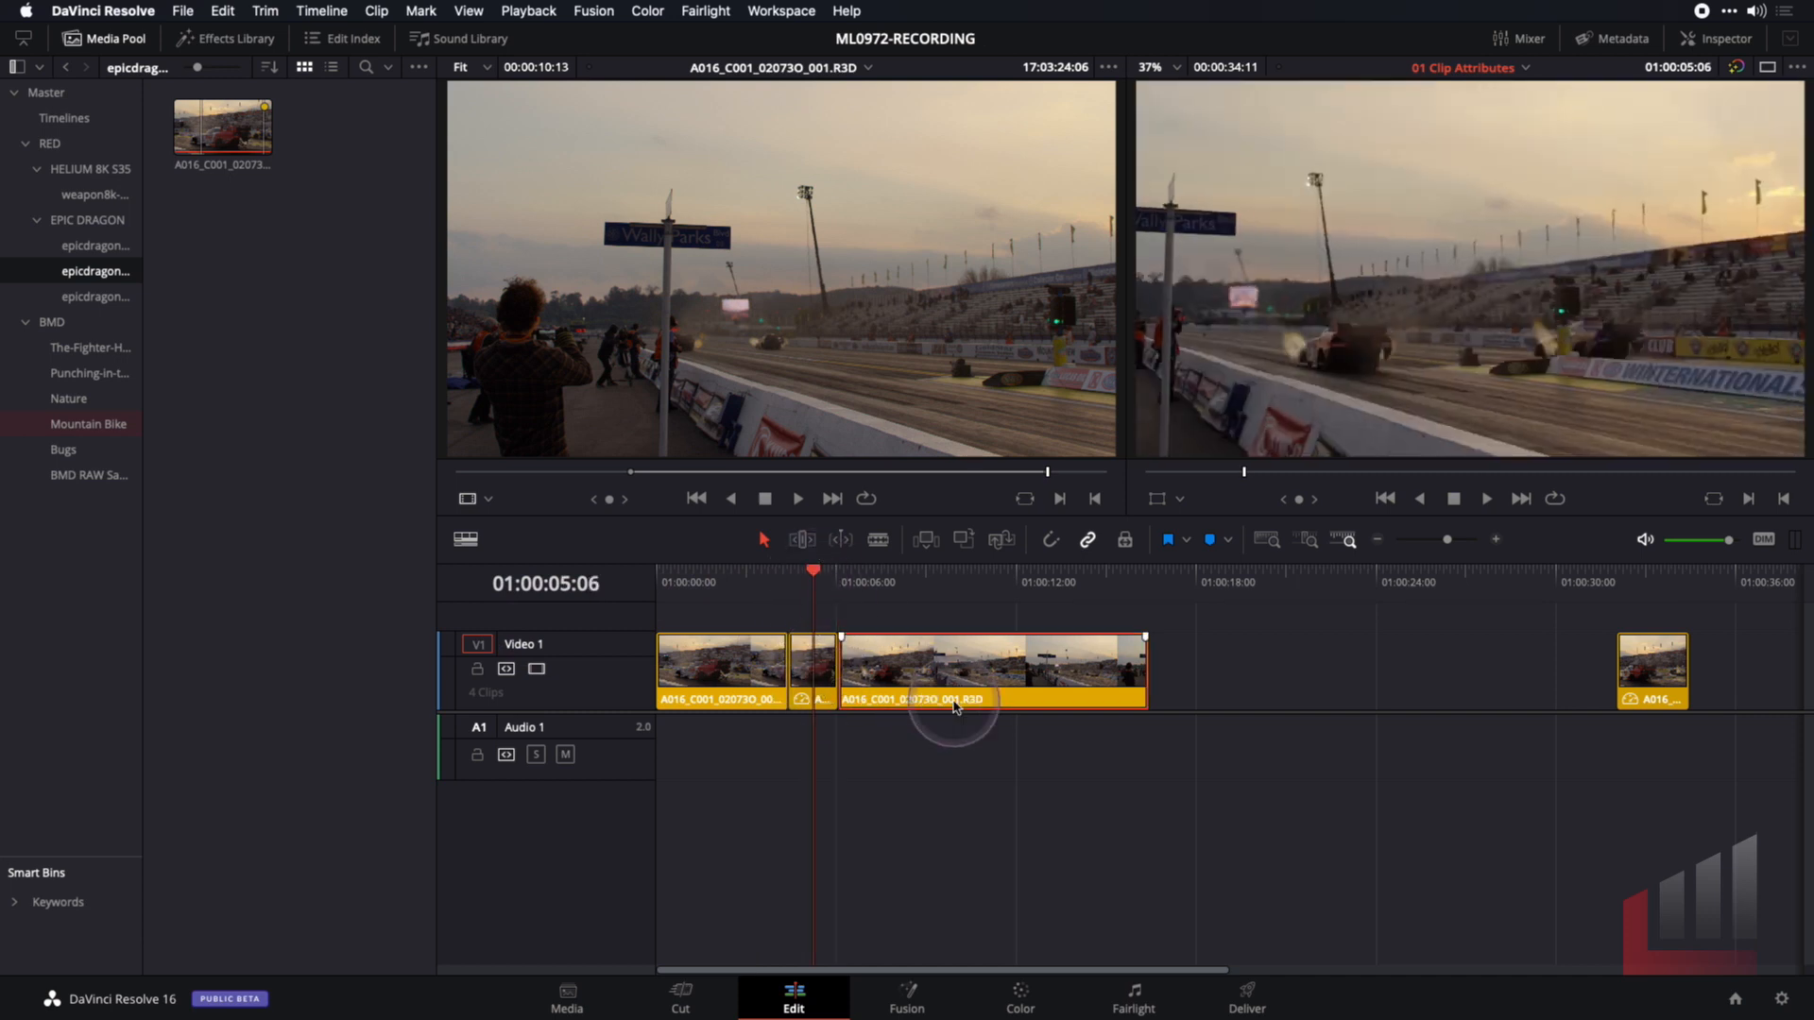
key(BackSpace)
Review the Fit to Fill clip on the timeline and look up the Fit to Fill command among the edit commands
click(743, 571)
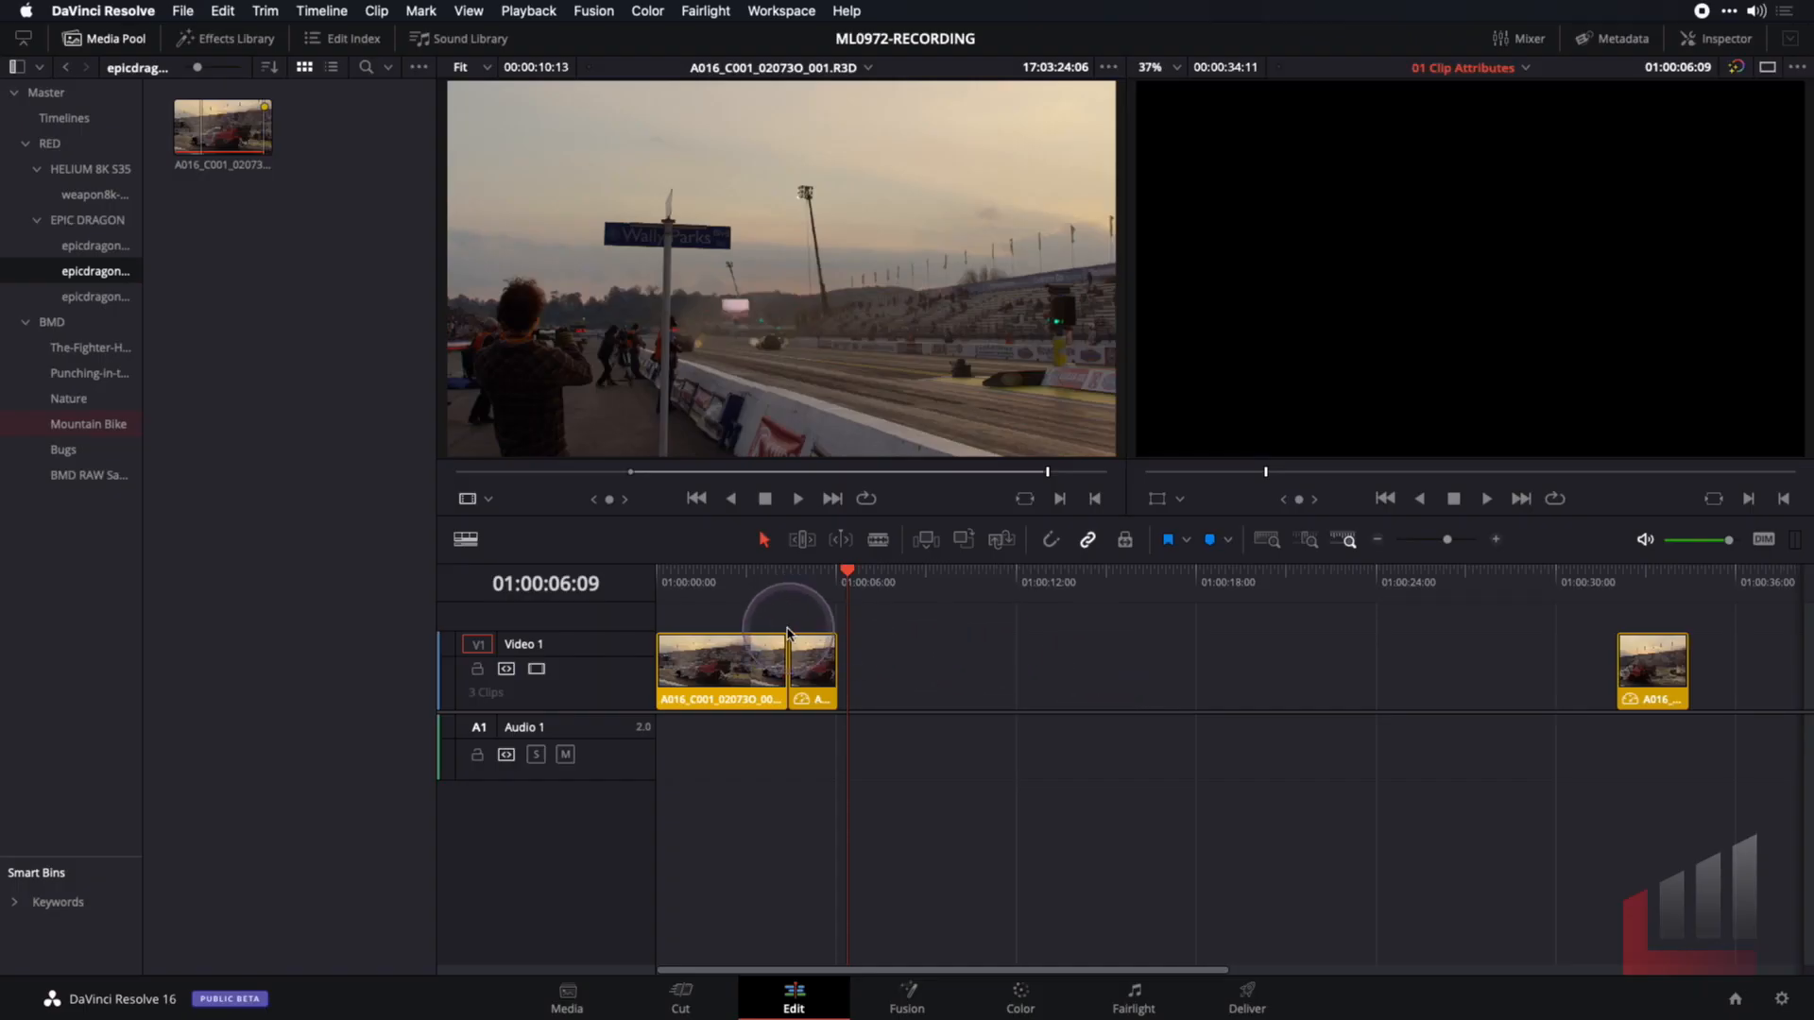
click(809, 583)
drag(809, 583, 805, 588)
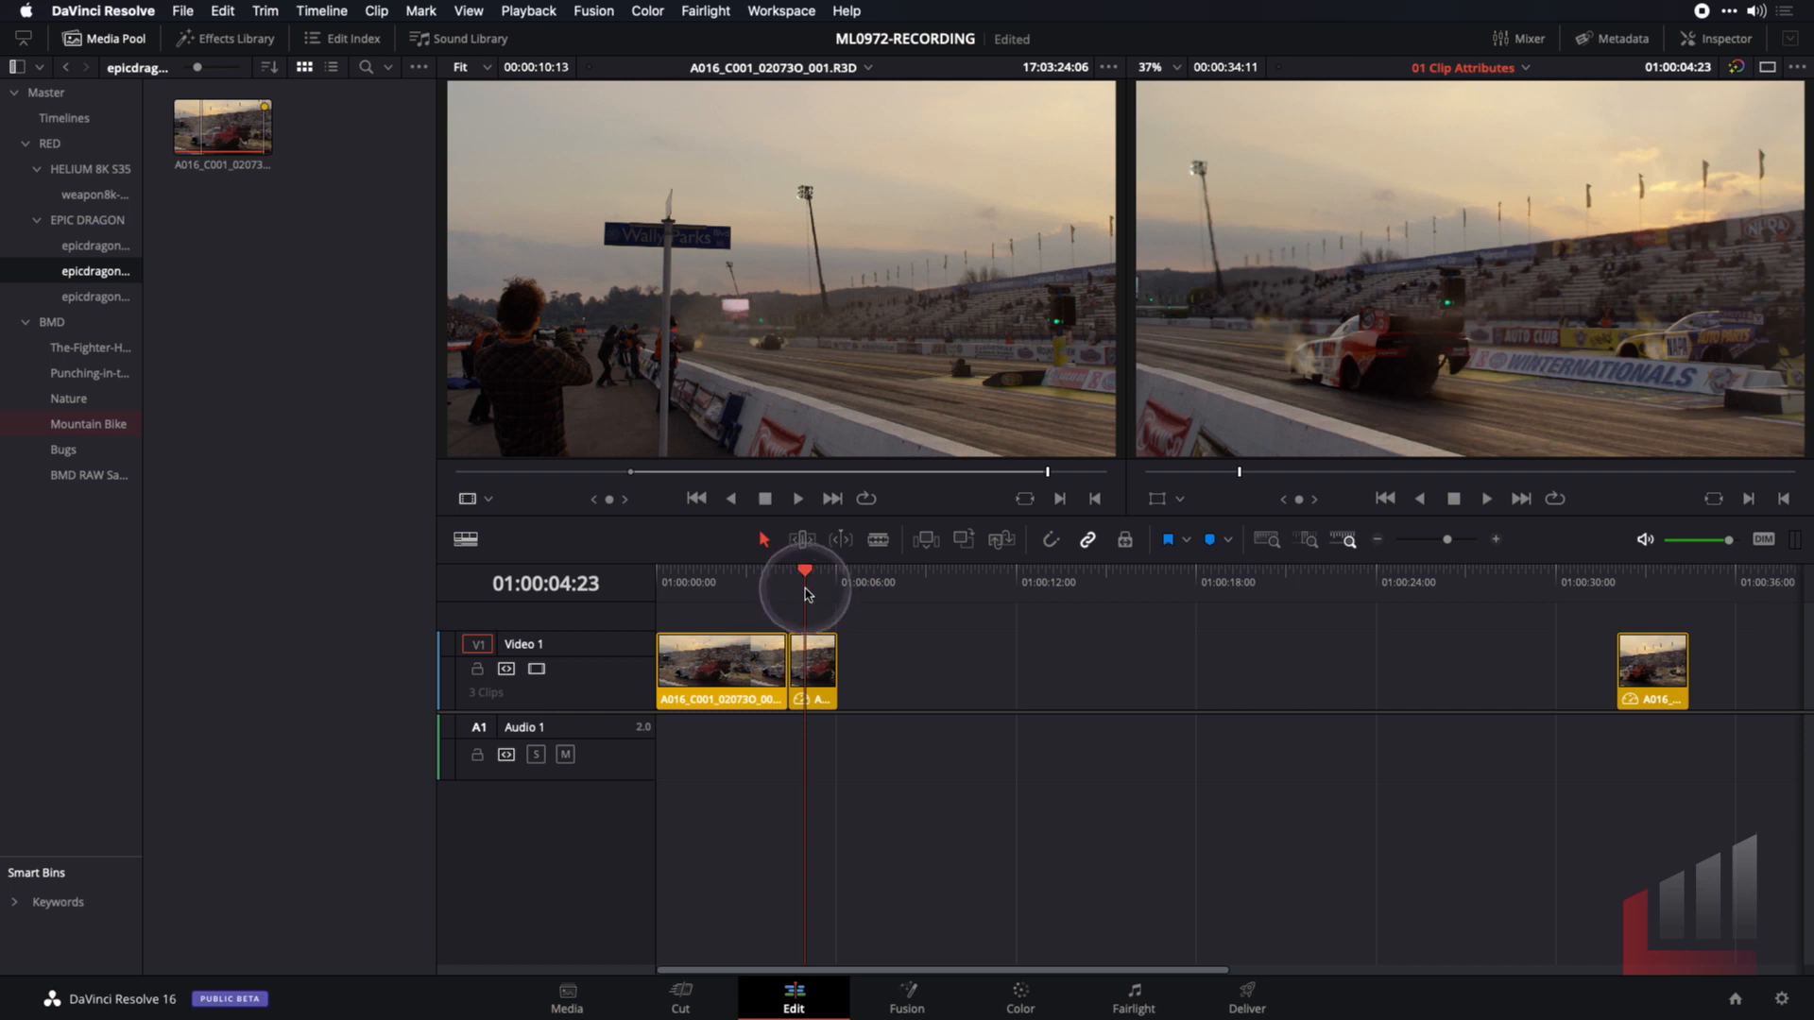
click(227, 16)
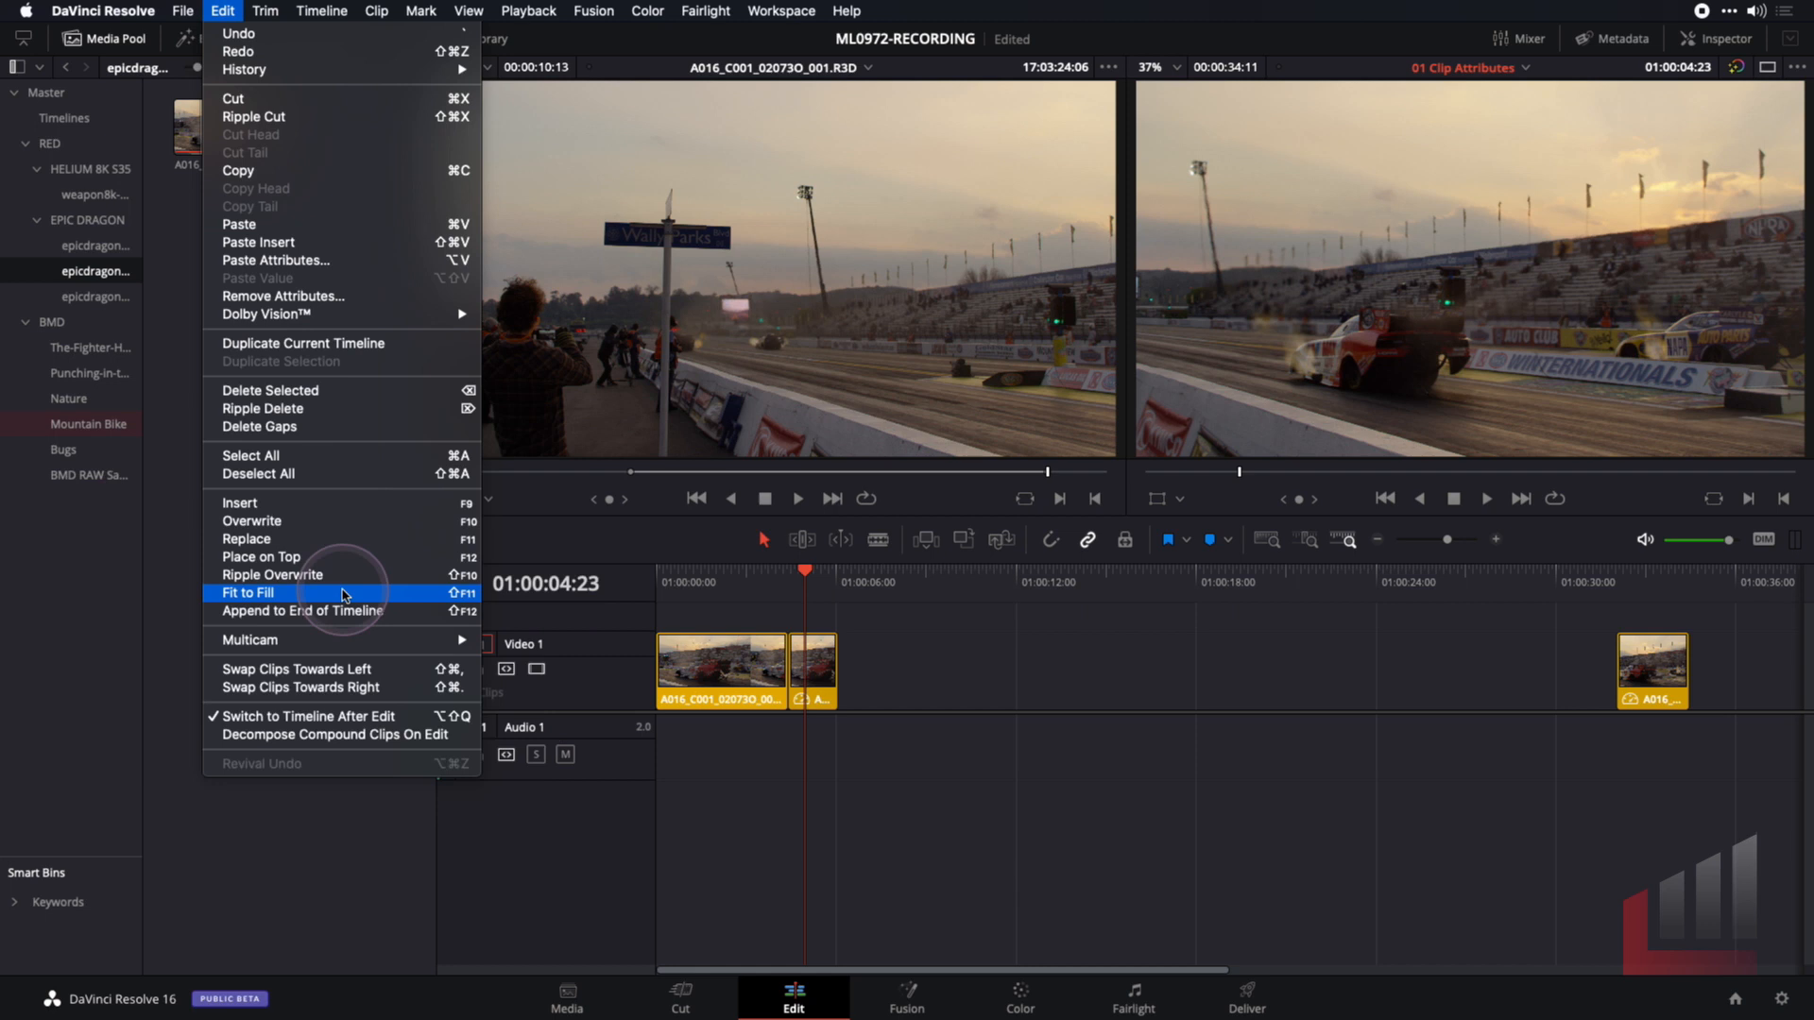
click(940, 658)
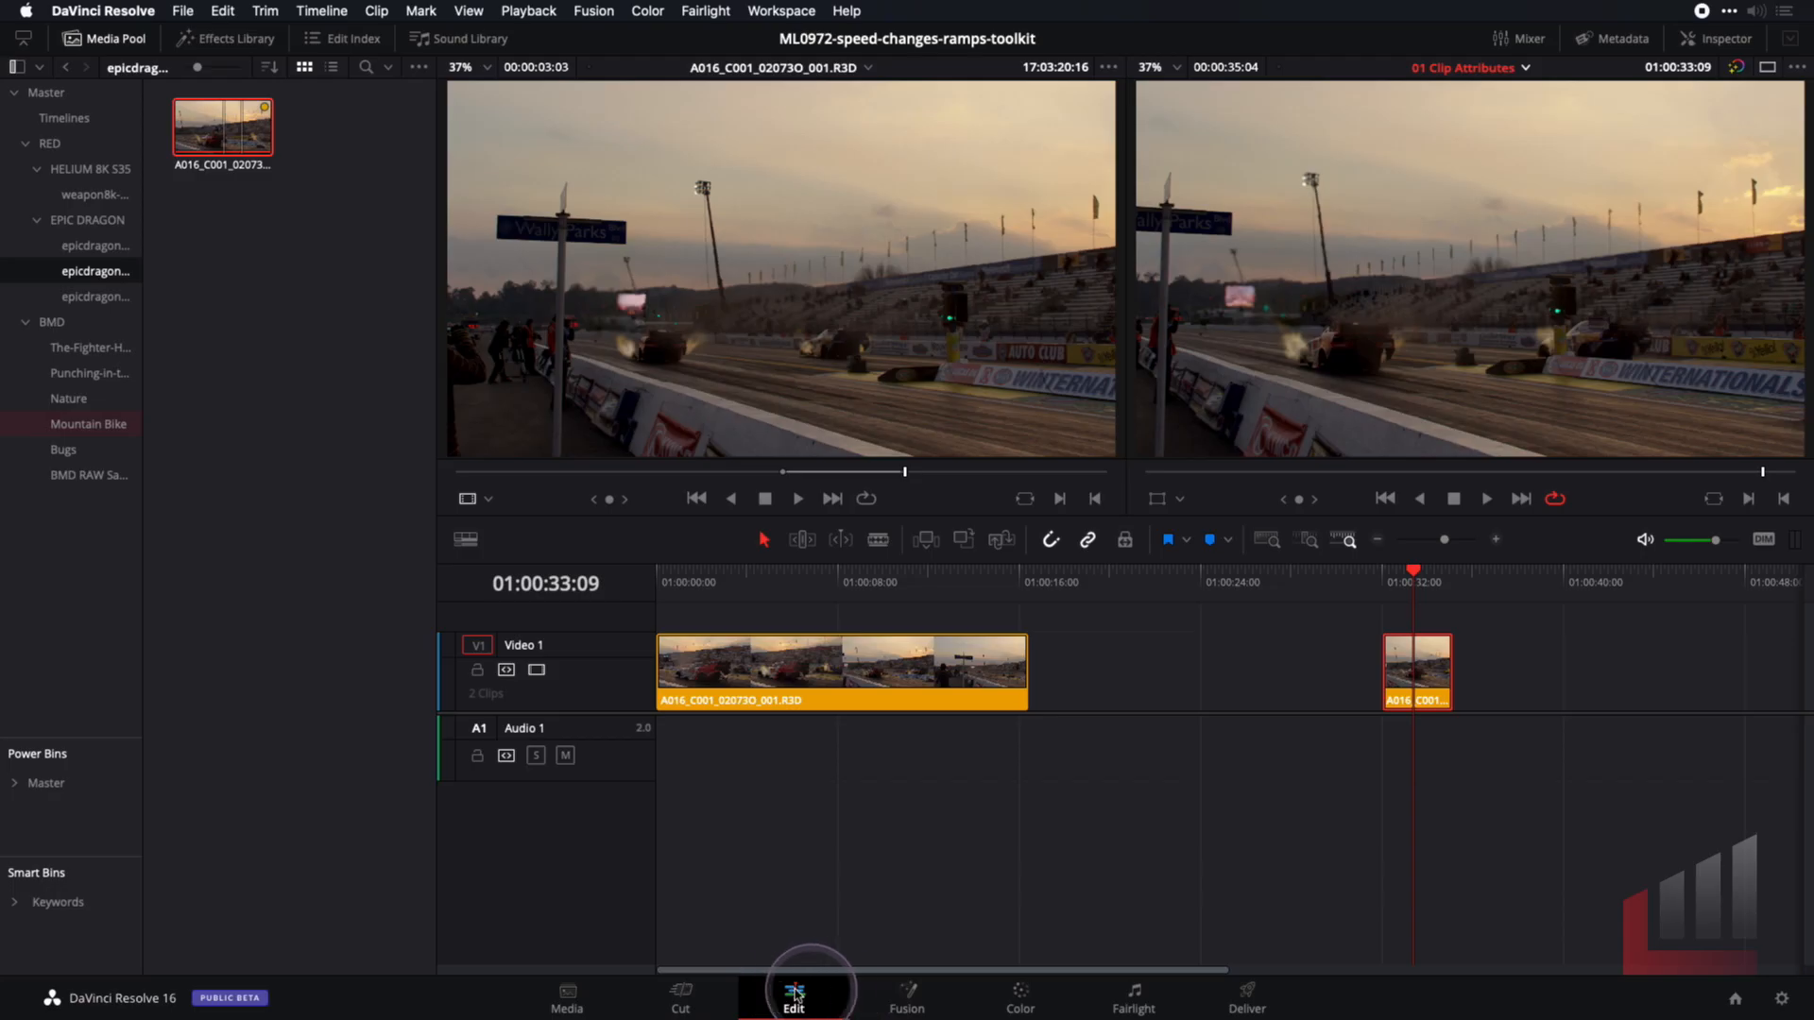
Switch to the Cut page and briefly display the clip tools for the last timeline clip
click(700, 994)
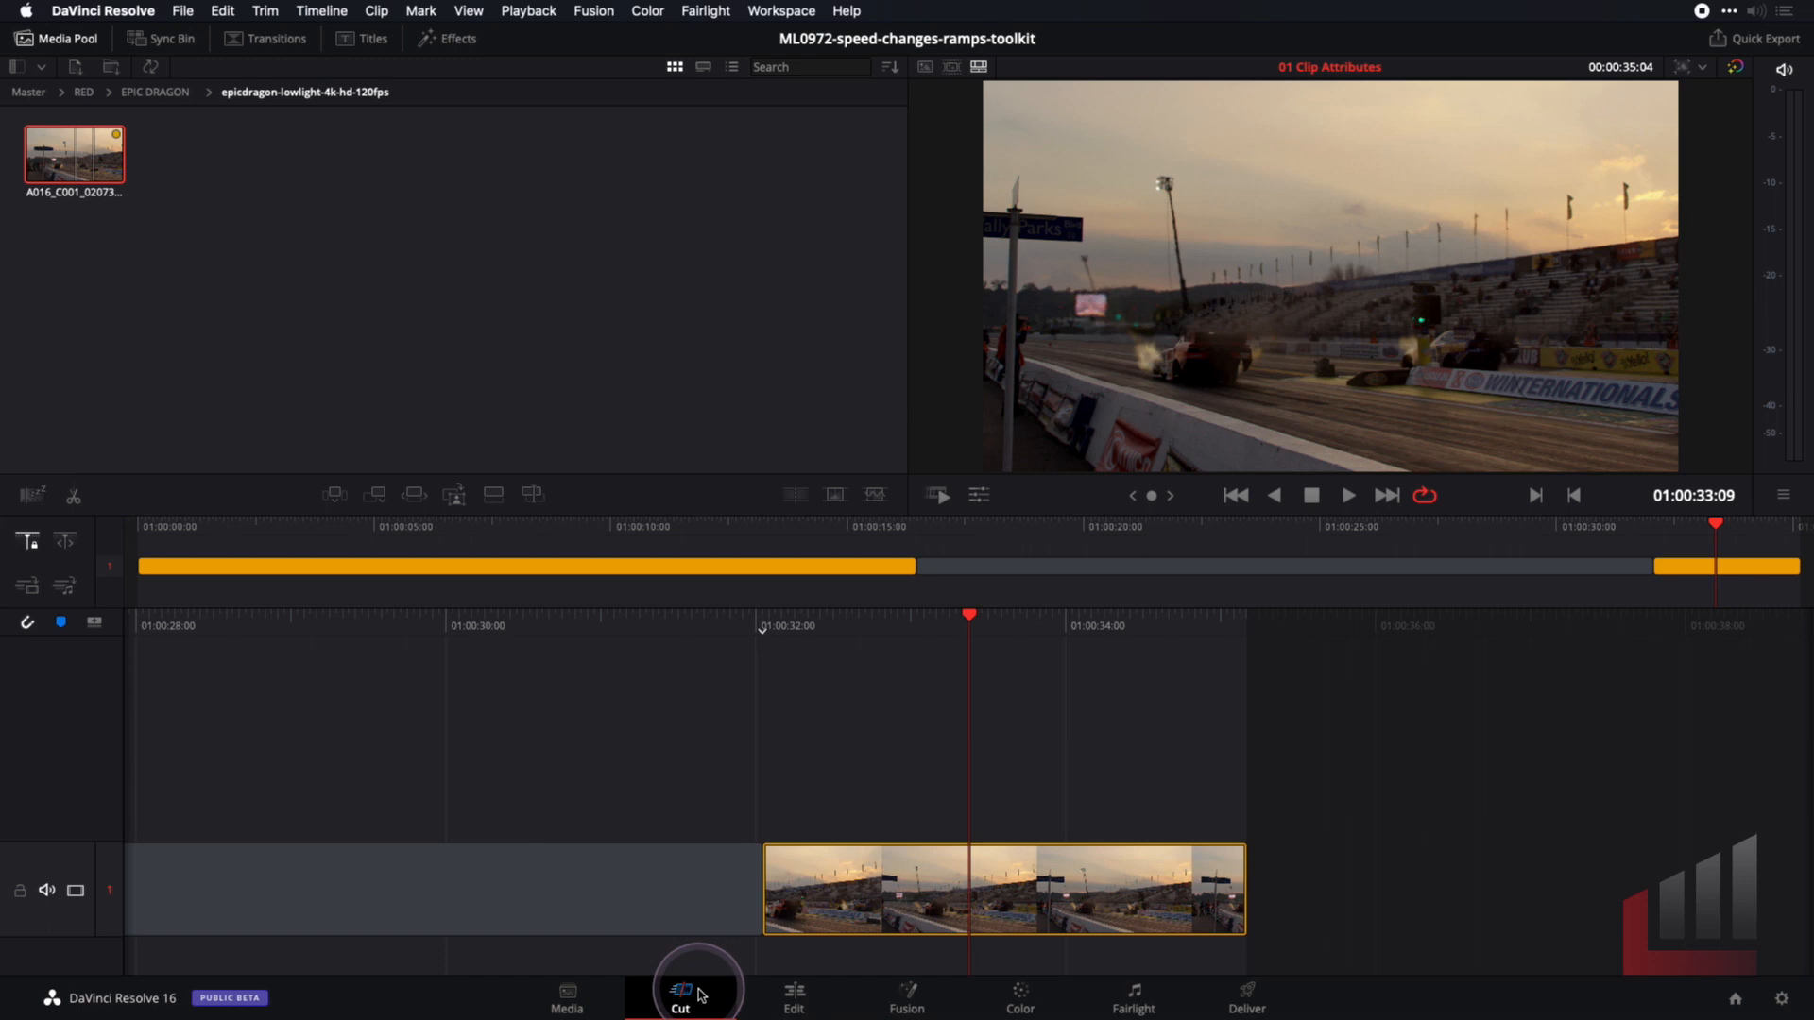
click(1087, 870)
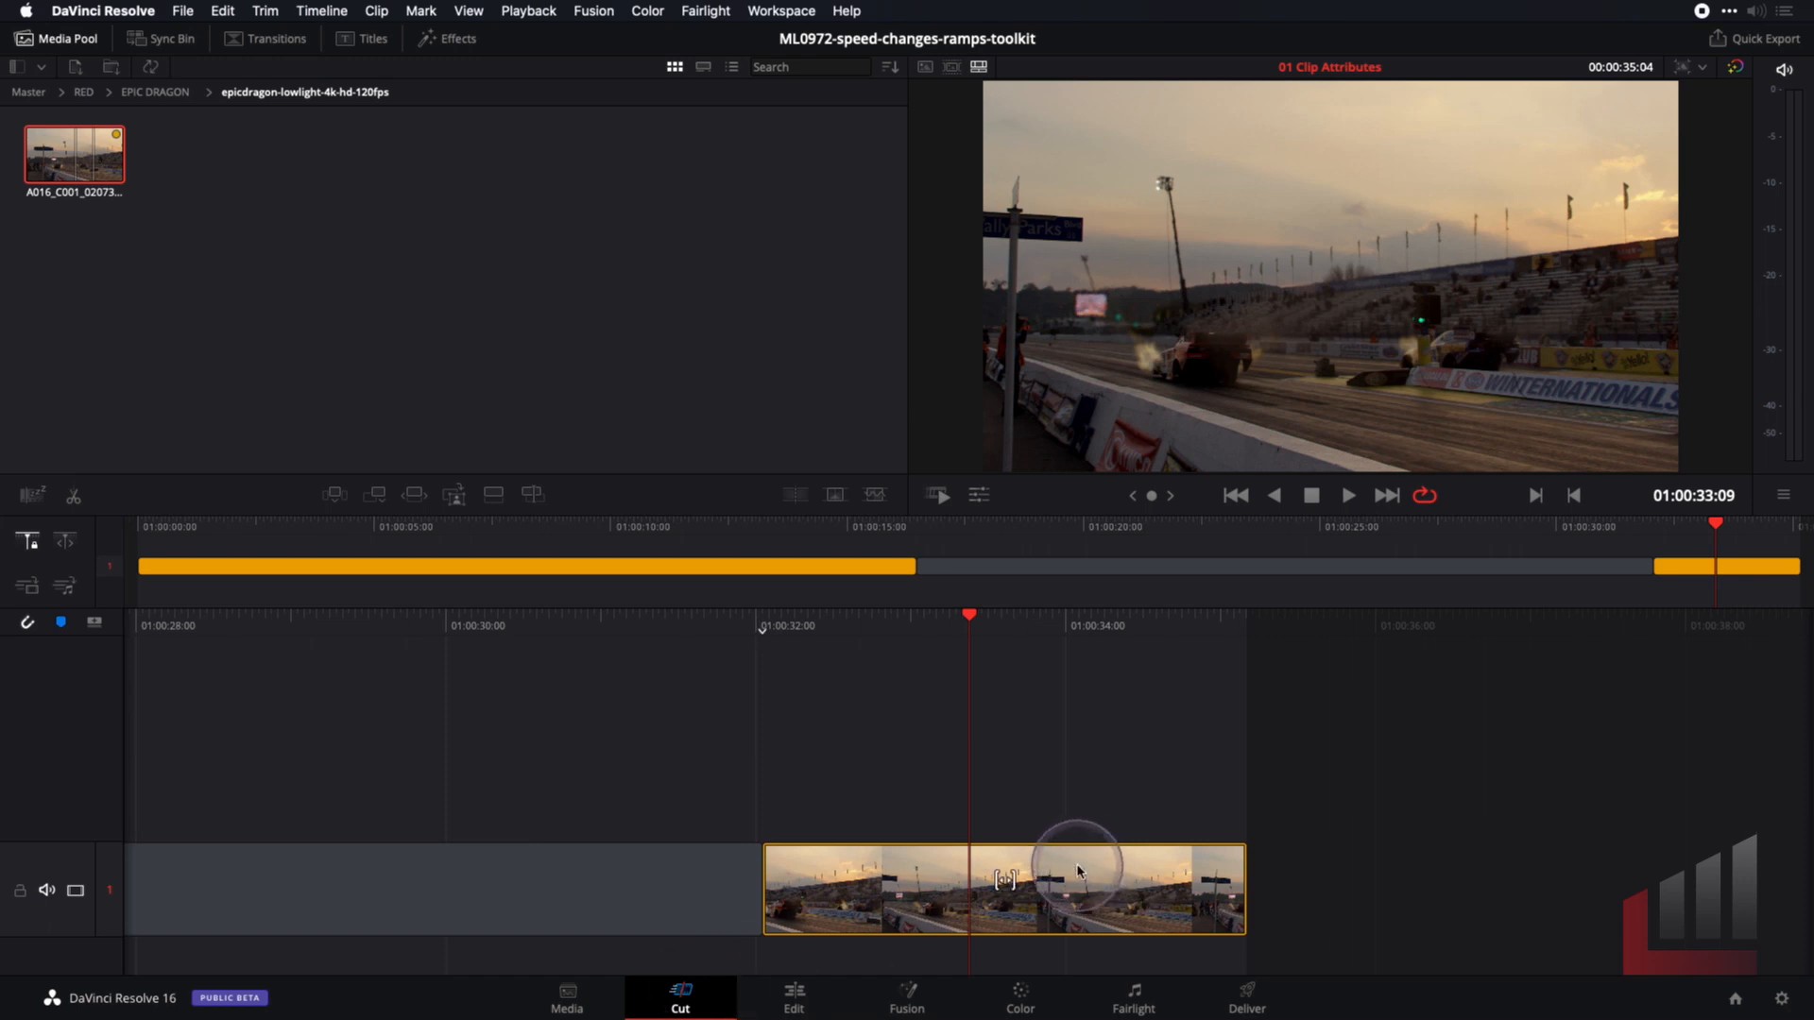
click(986, 503)
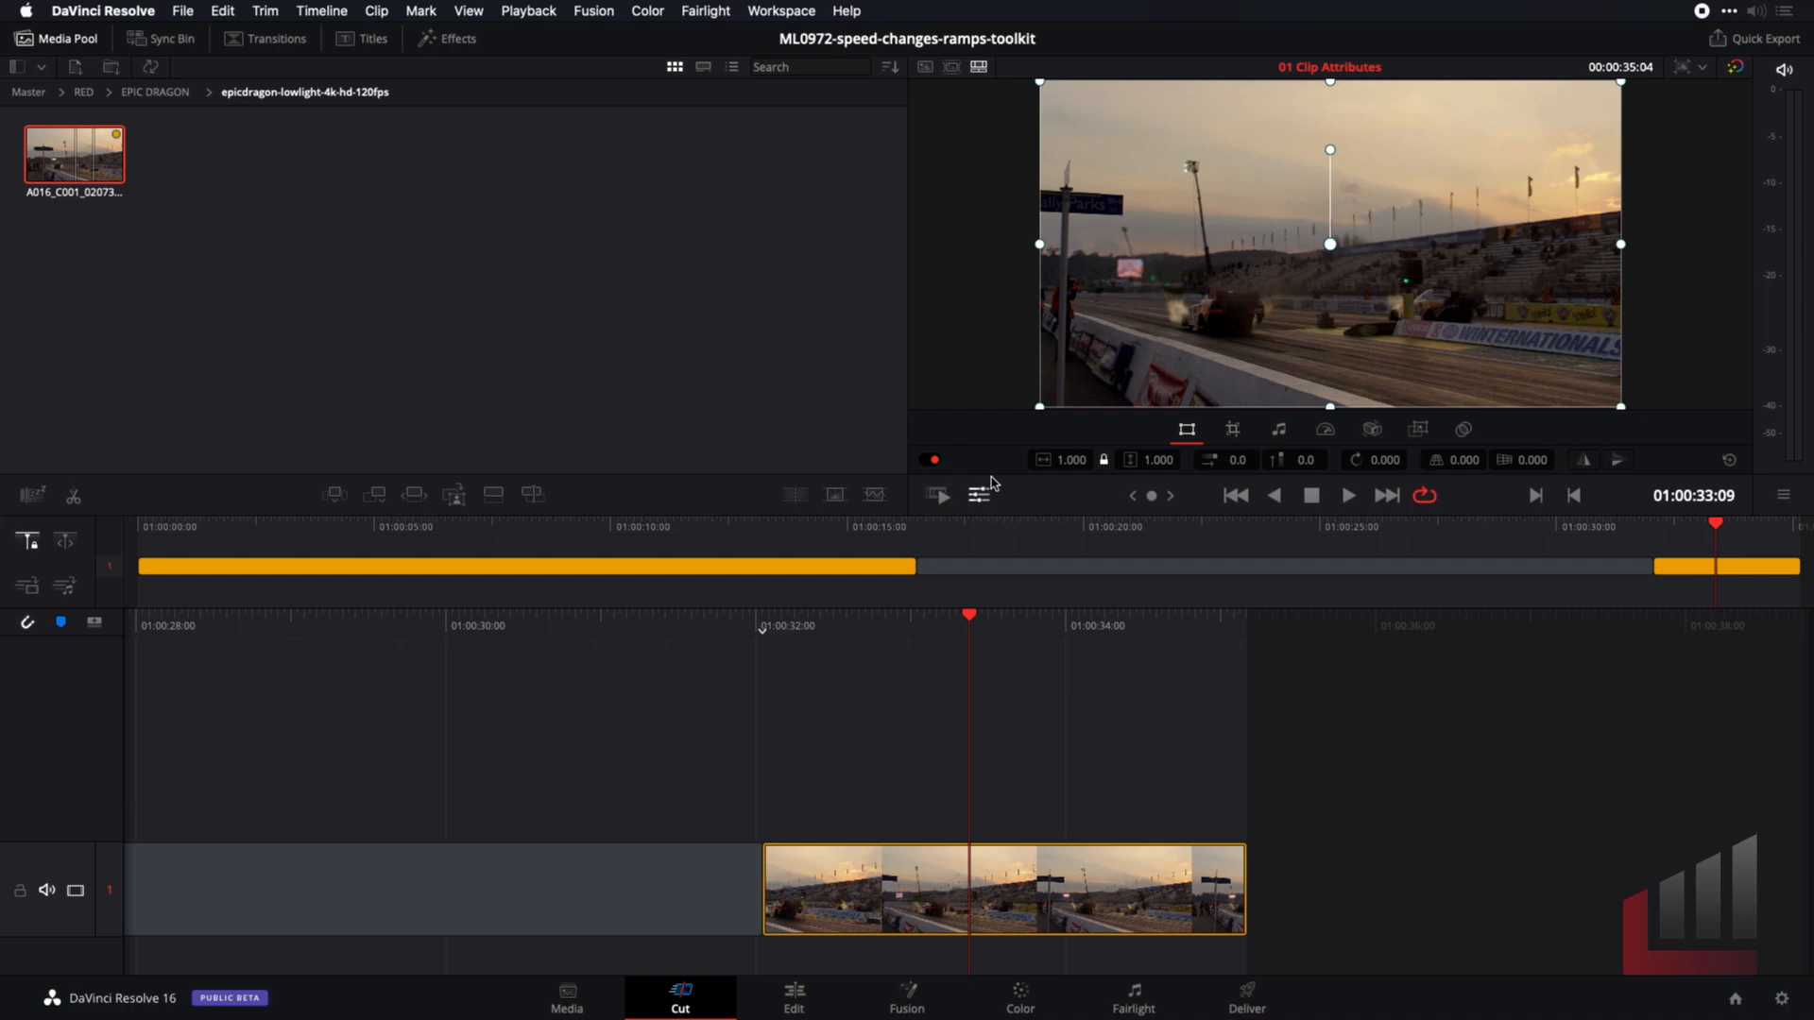
click(979, 495)
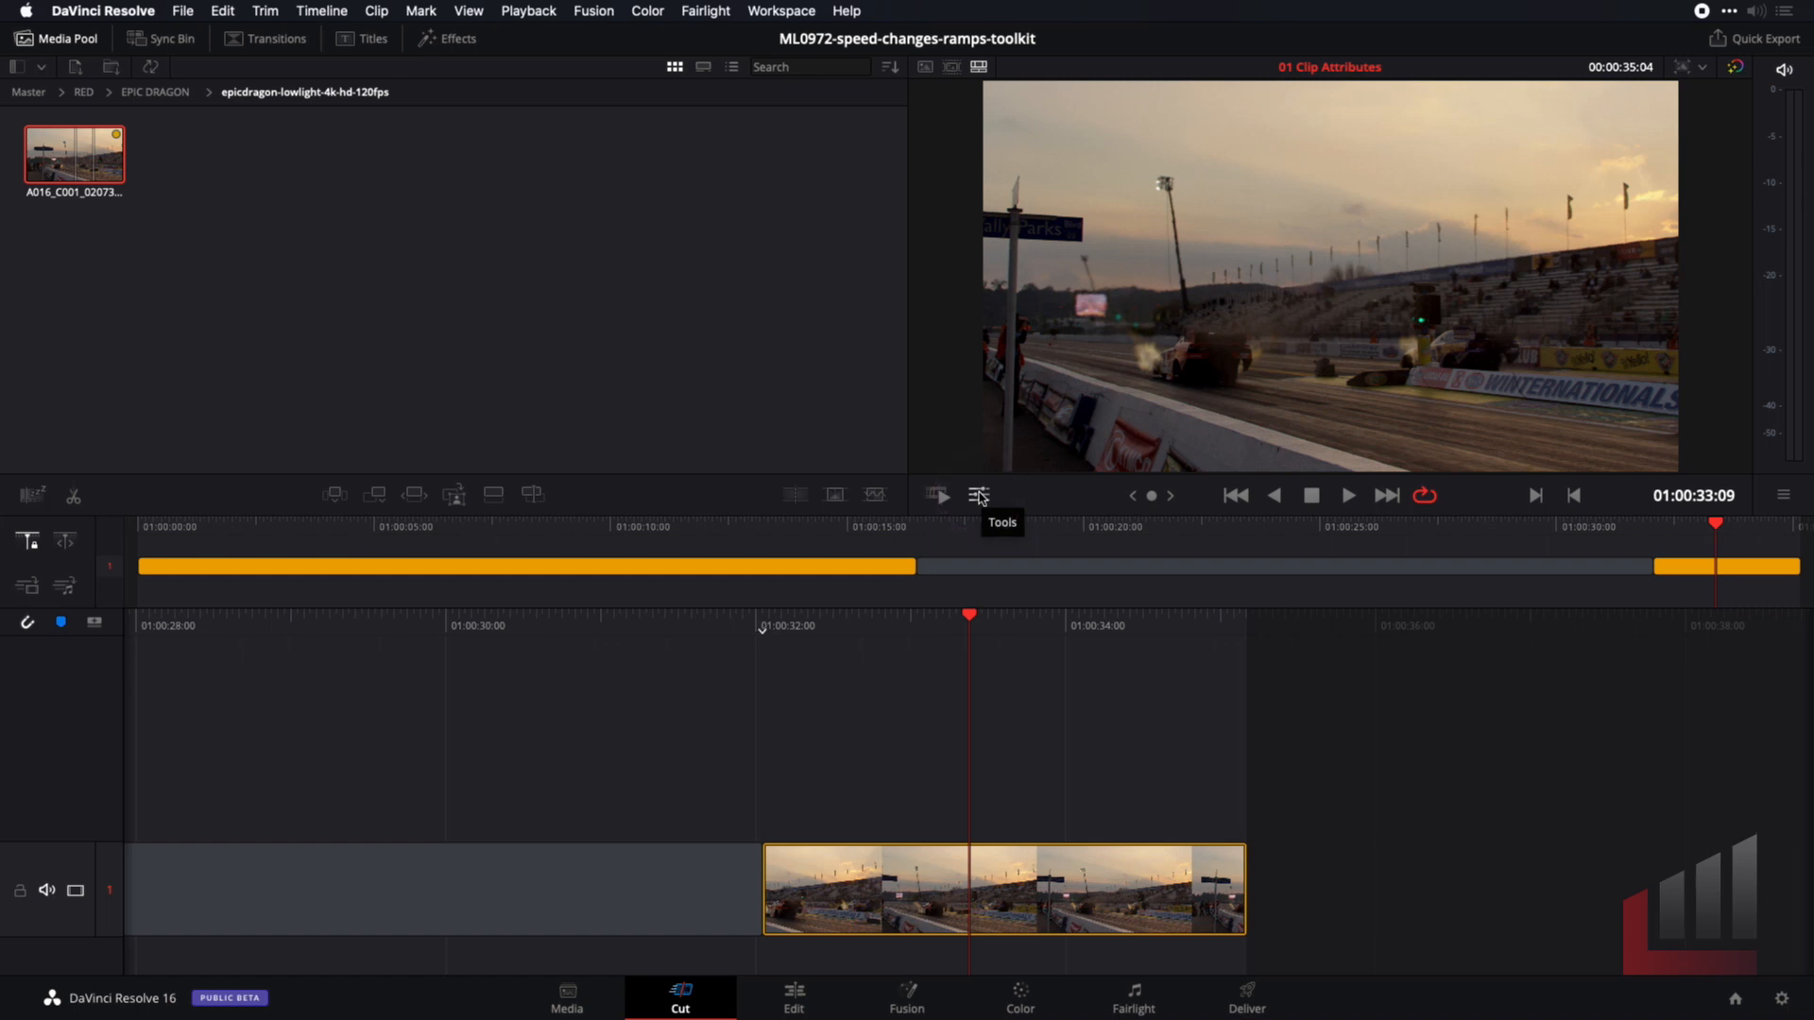
Change the last clip's speed to 2.25 using Change Speed on the Cut page
right_click(1109, 881)
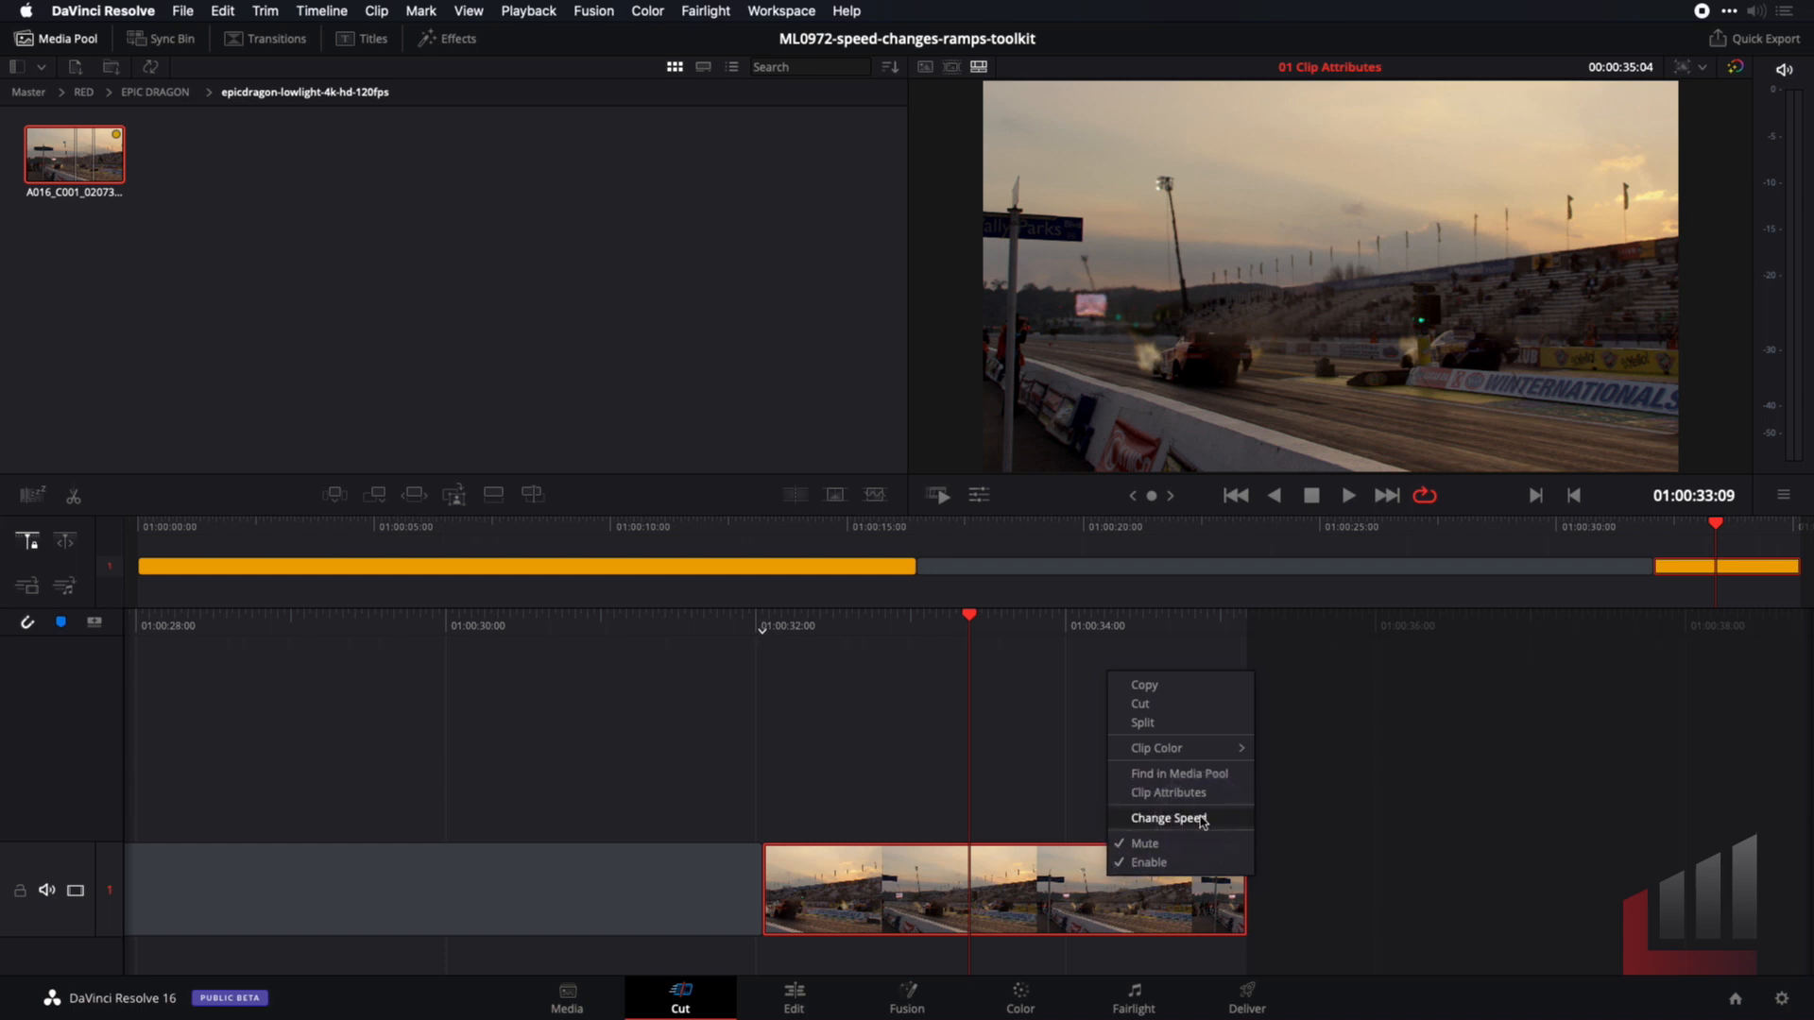
click(1199, 818)
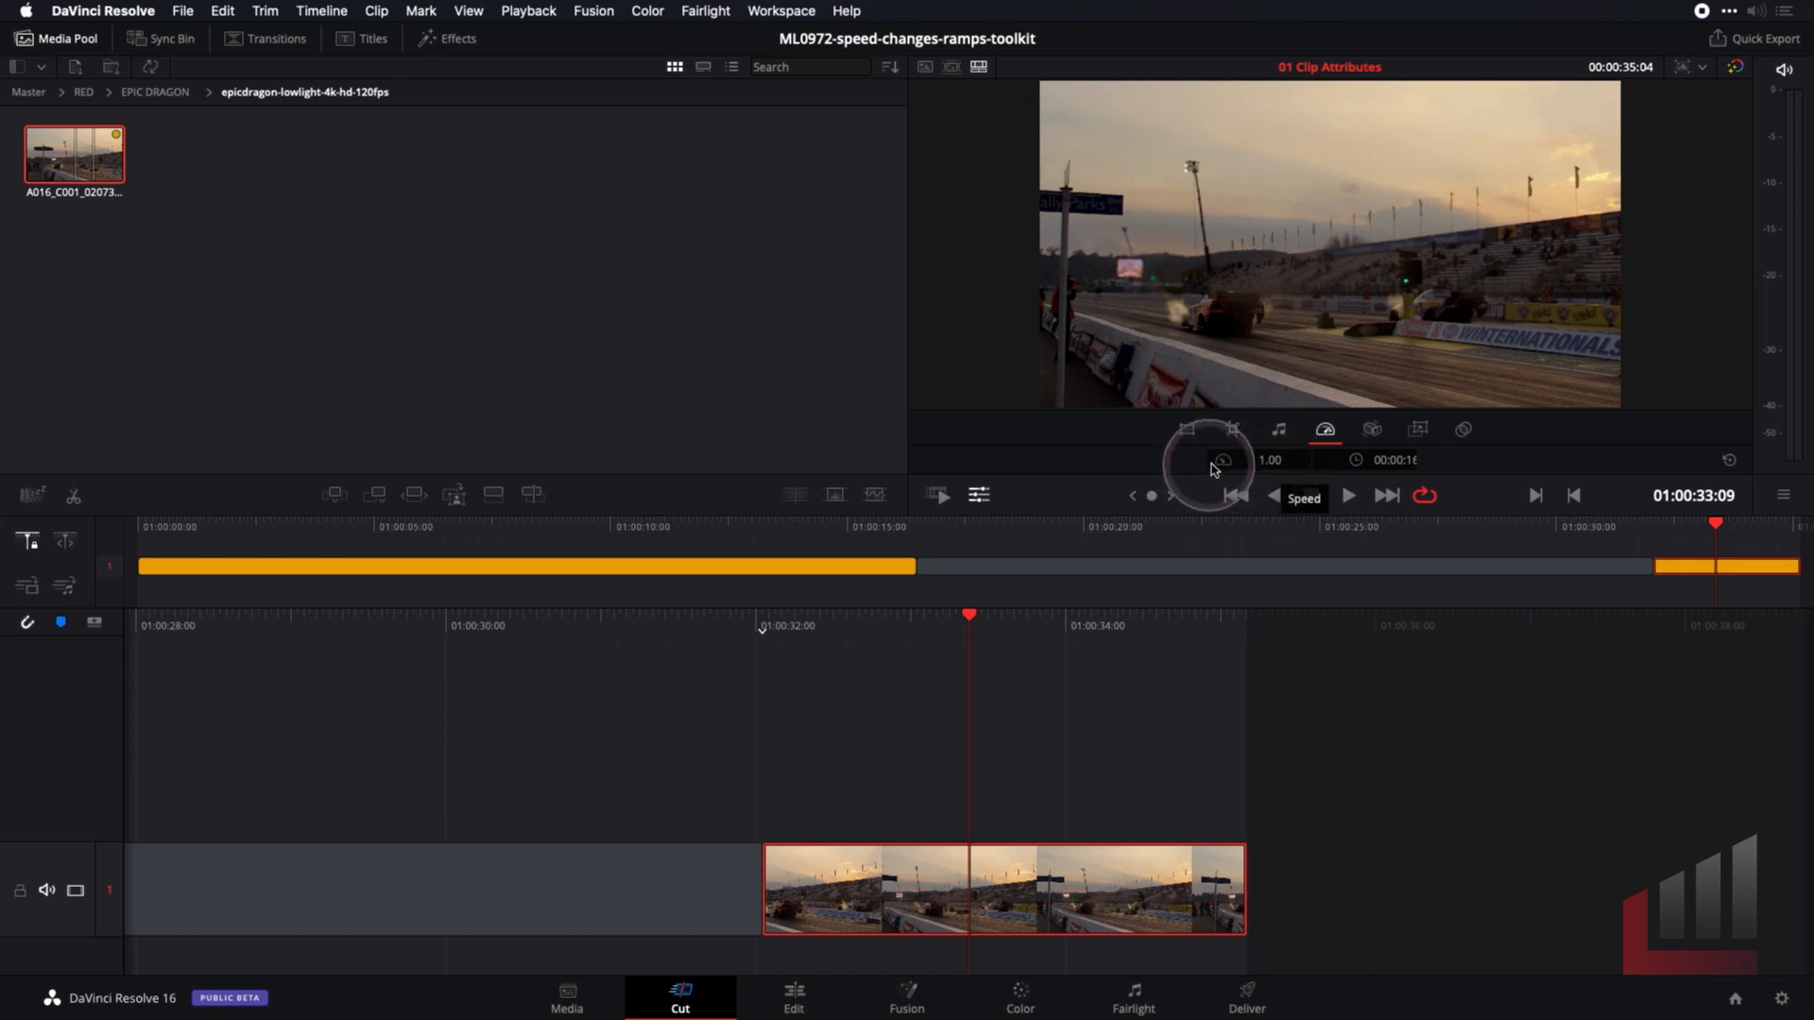
drag(1263, 461, 1401, 460)
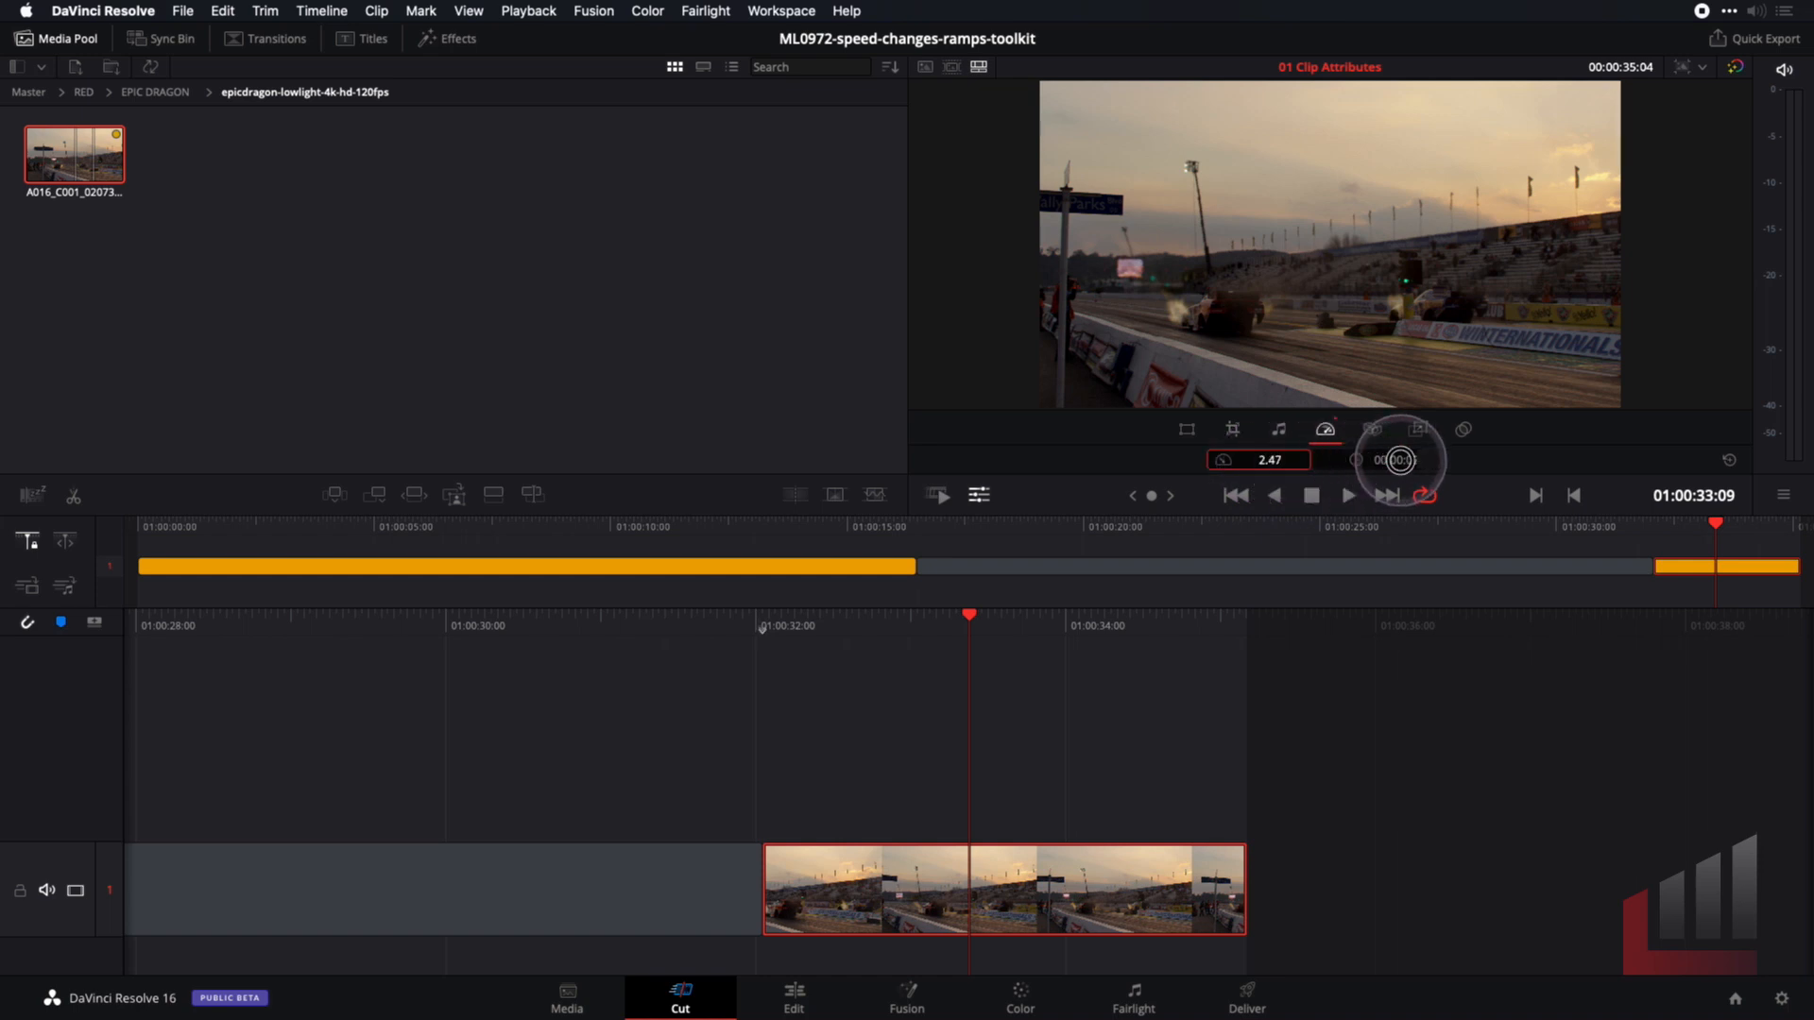
drag(1395, 461, 1380, 460)
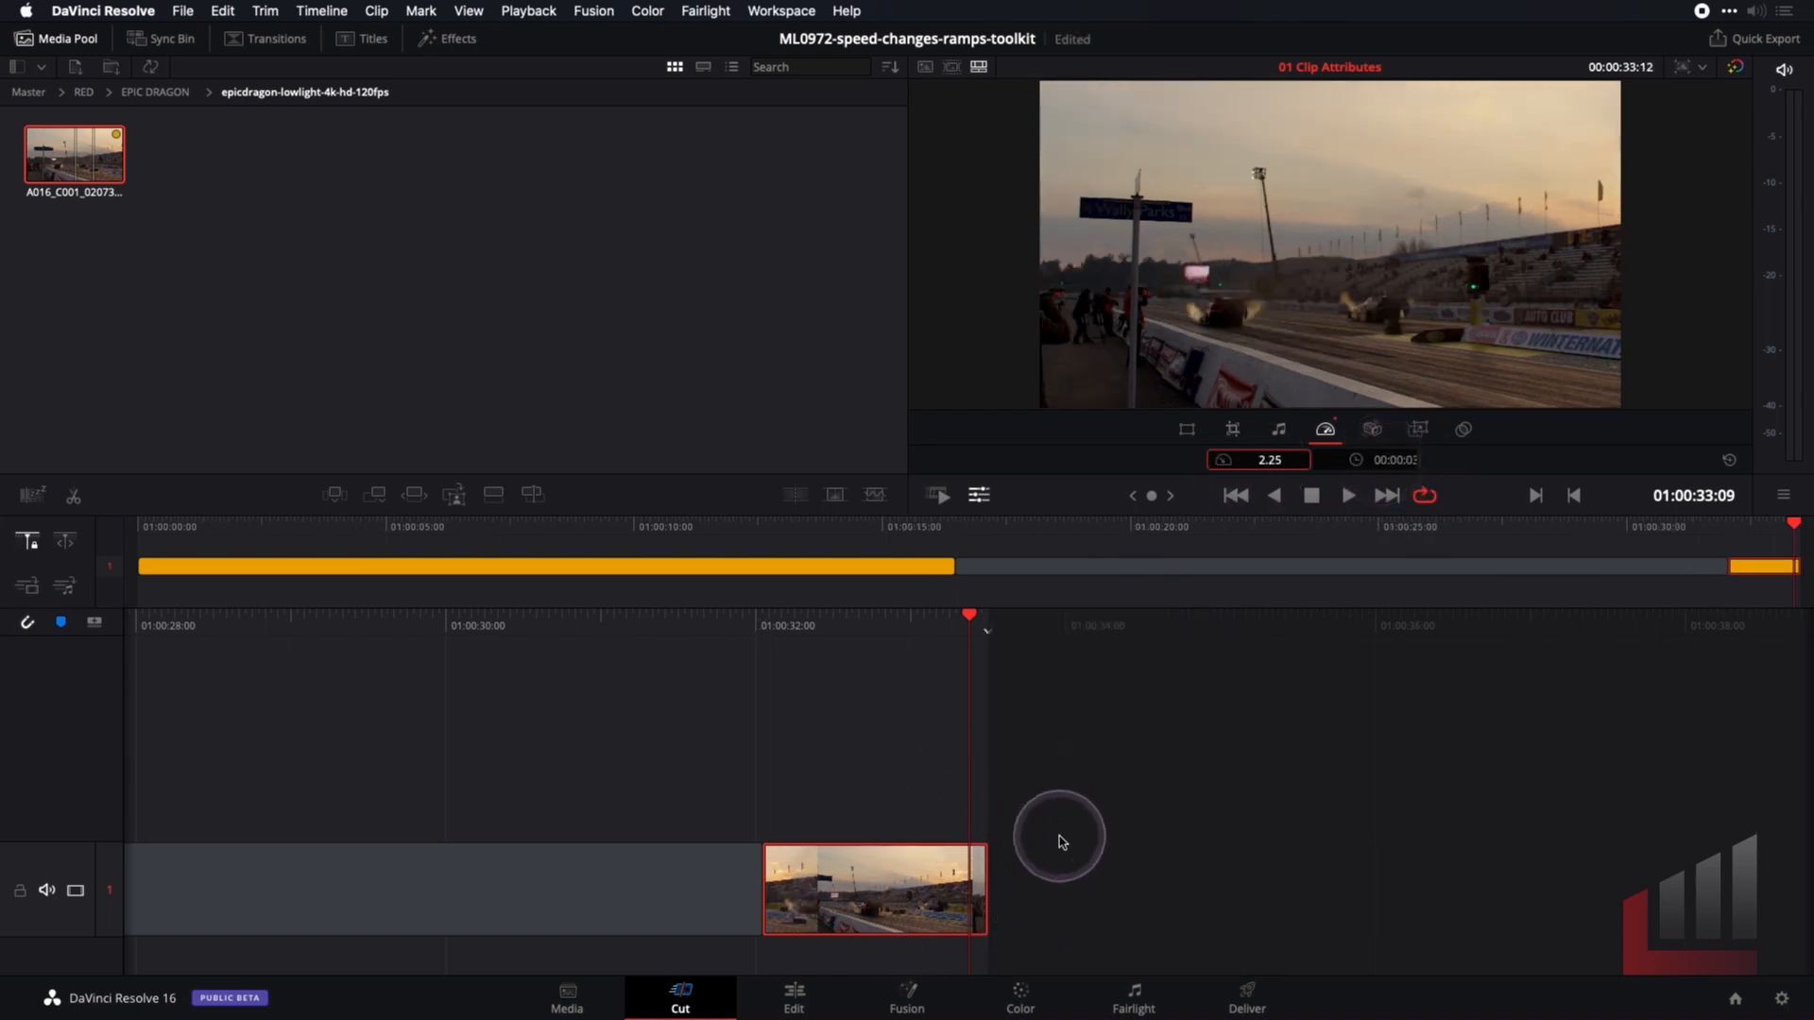
Play back the sped-up clip in full screen and return to the Cut page
click(1261, 463)
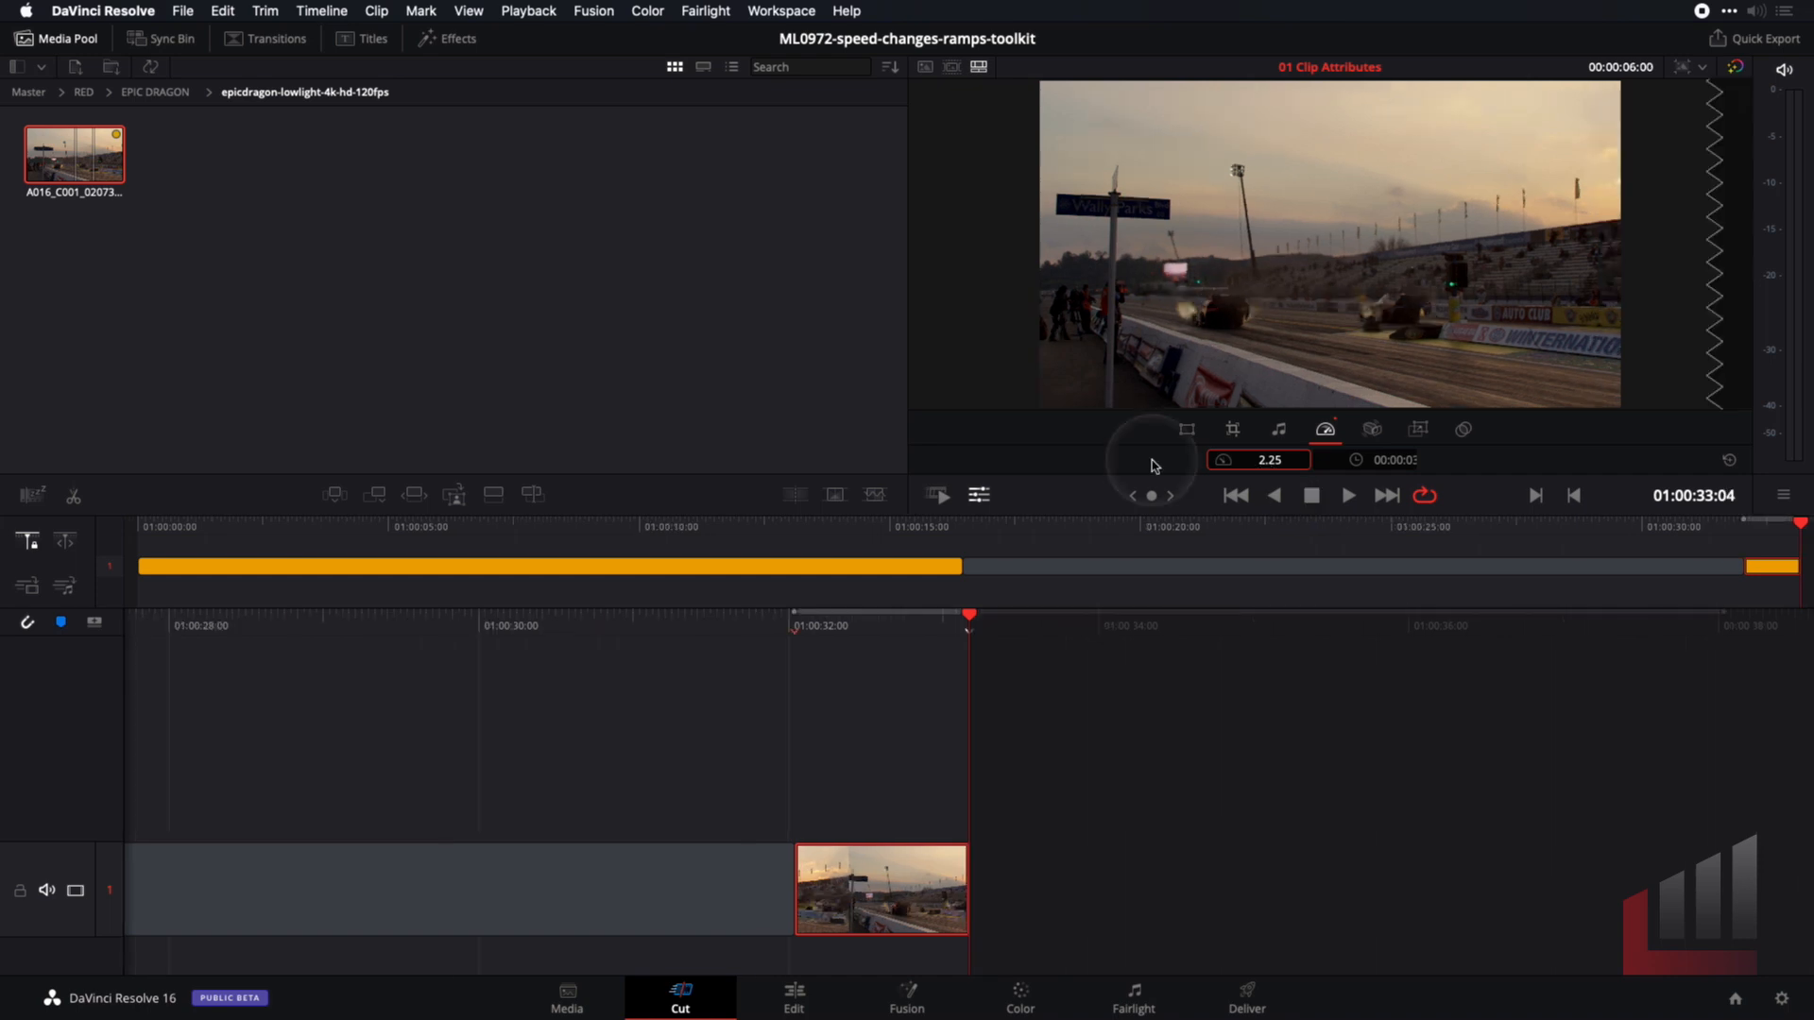
key(super+f)
mouse_move(1450, 687)
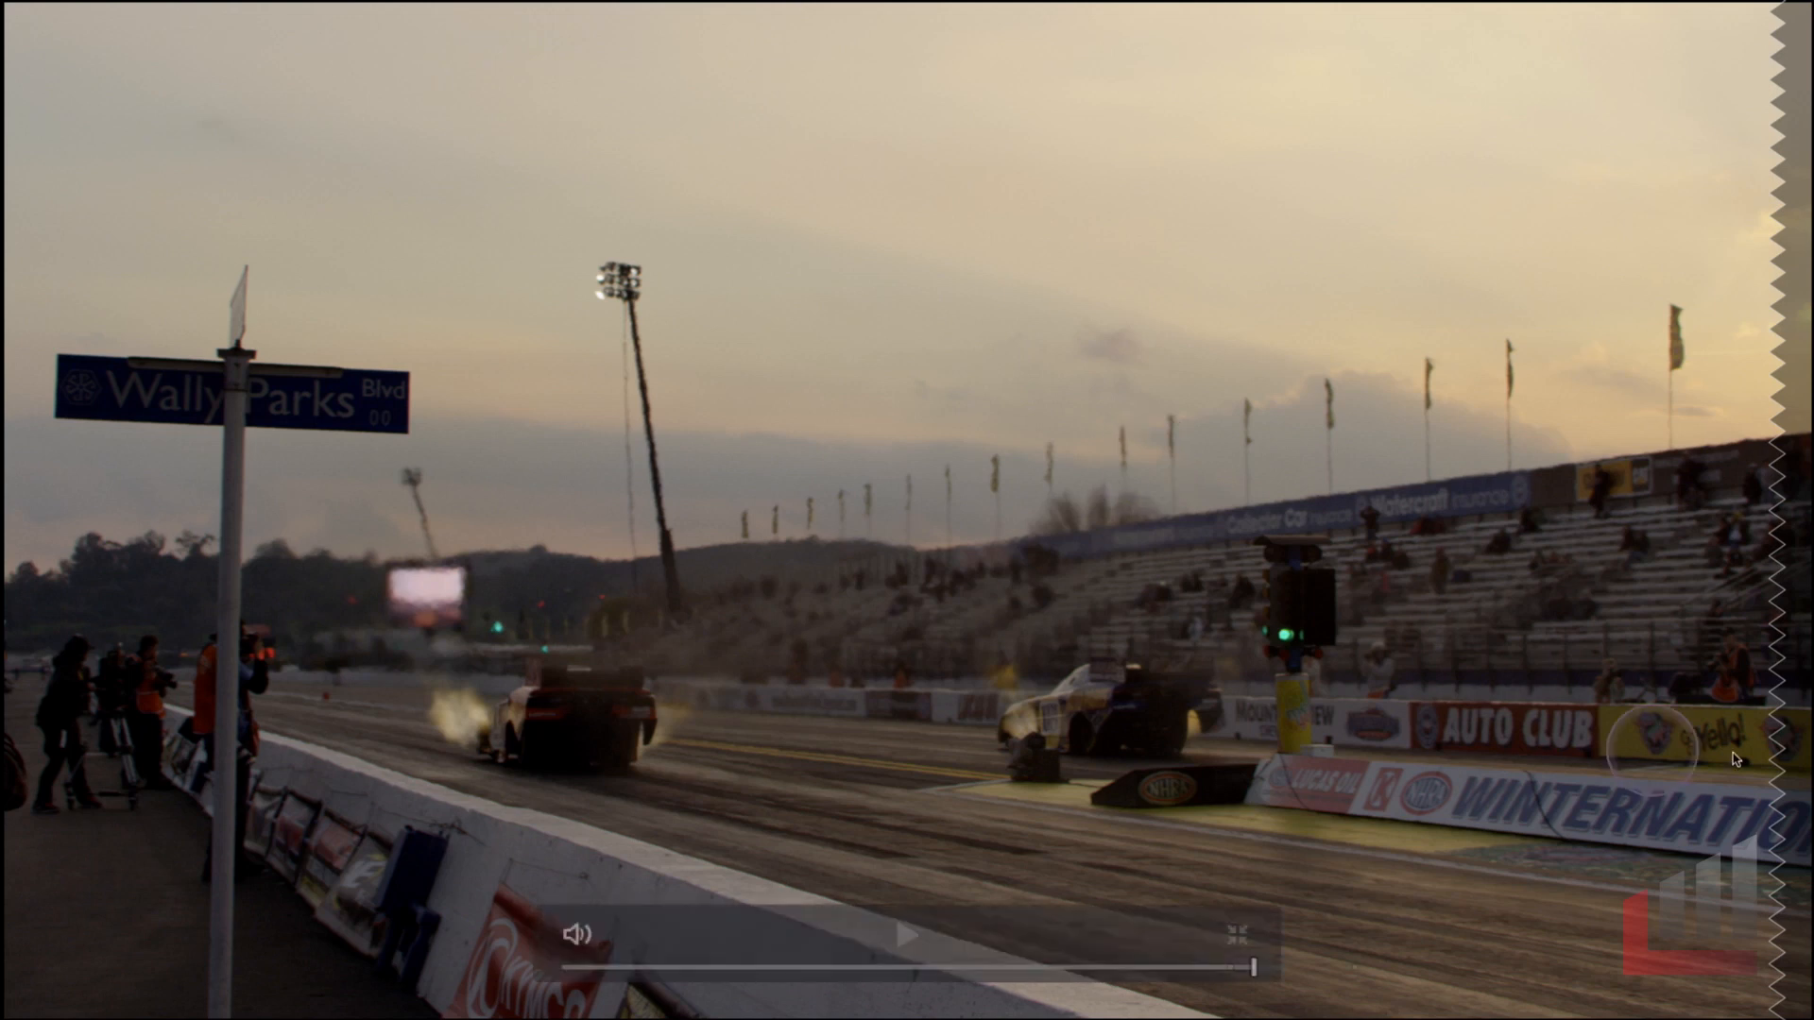
click(1607, 837)
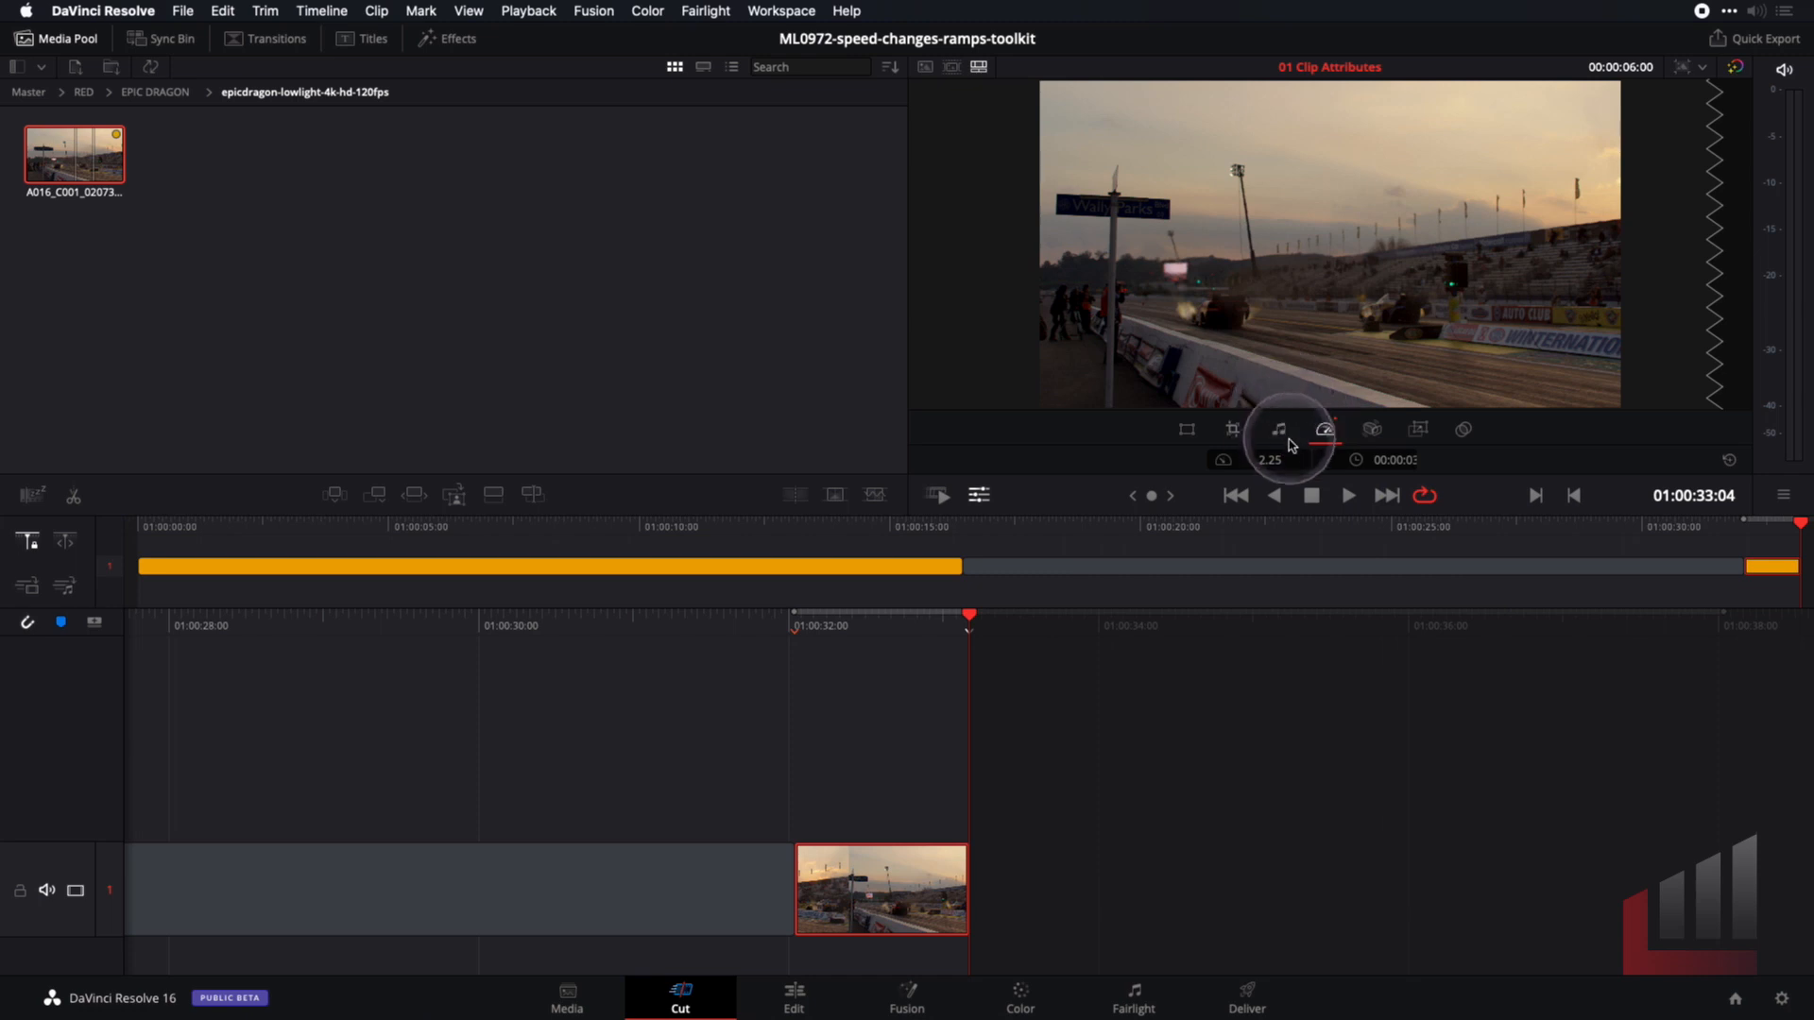
Slow the last clip's speed to 0.38 and play it back in full screen
click(1276, 459)
drag(1206, 459, 1158, 460)
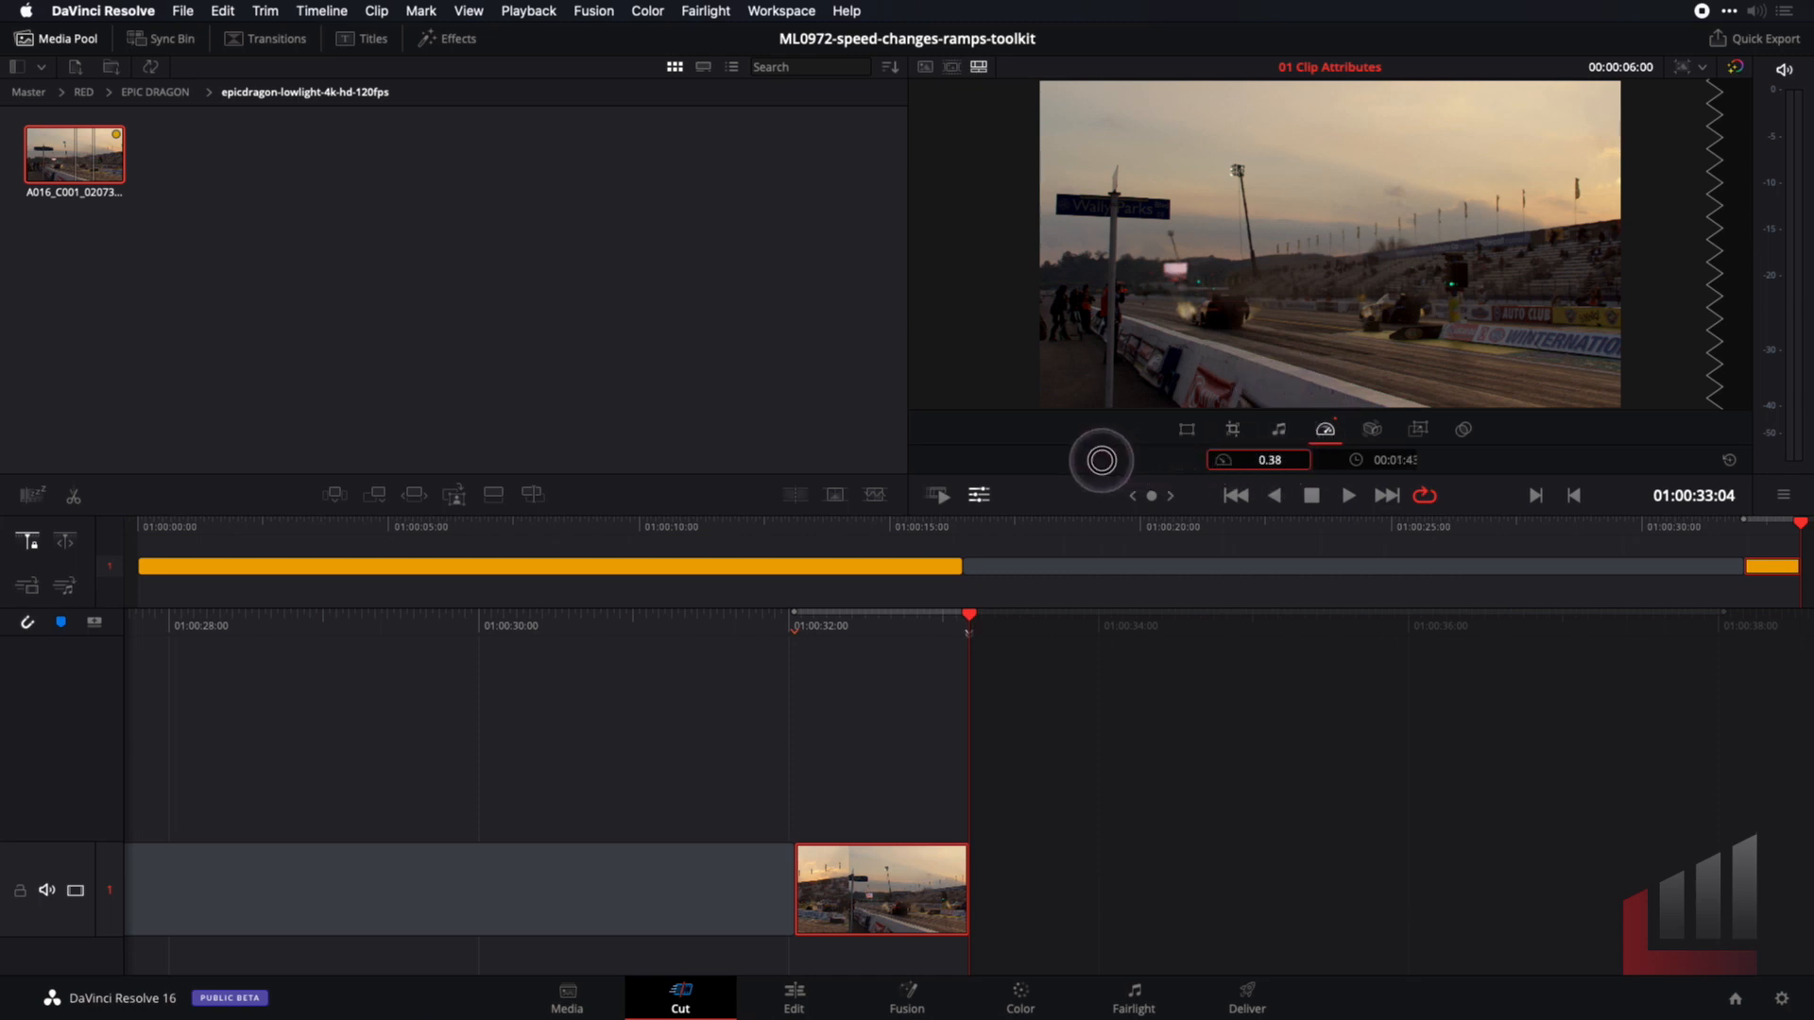
drag(1101, 460, 1102, 456)
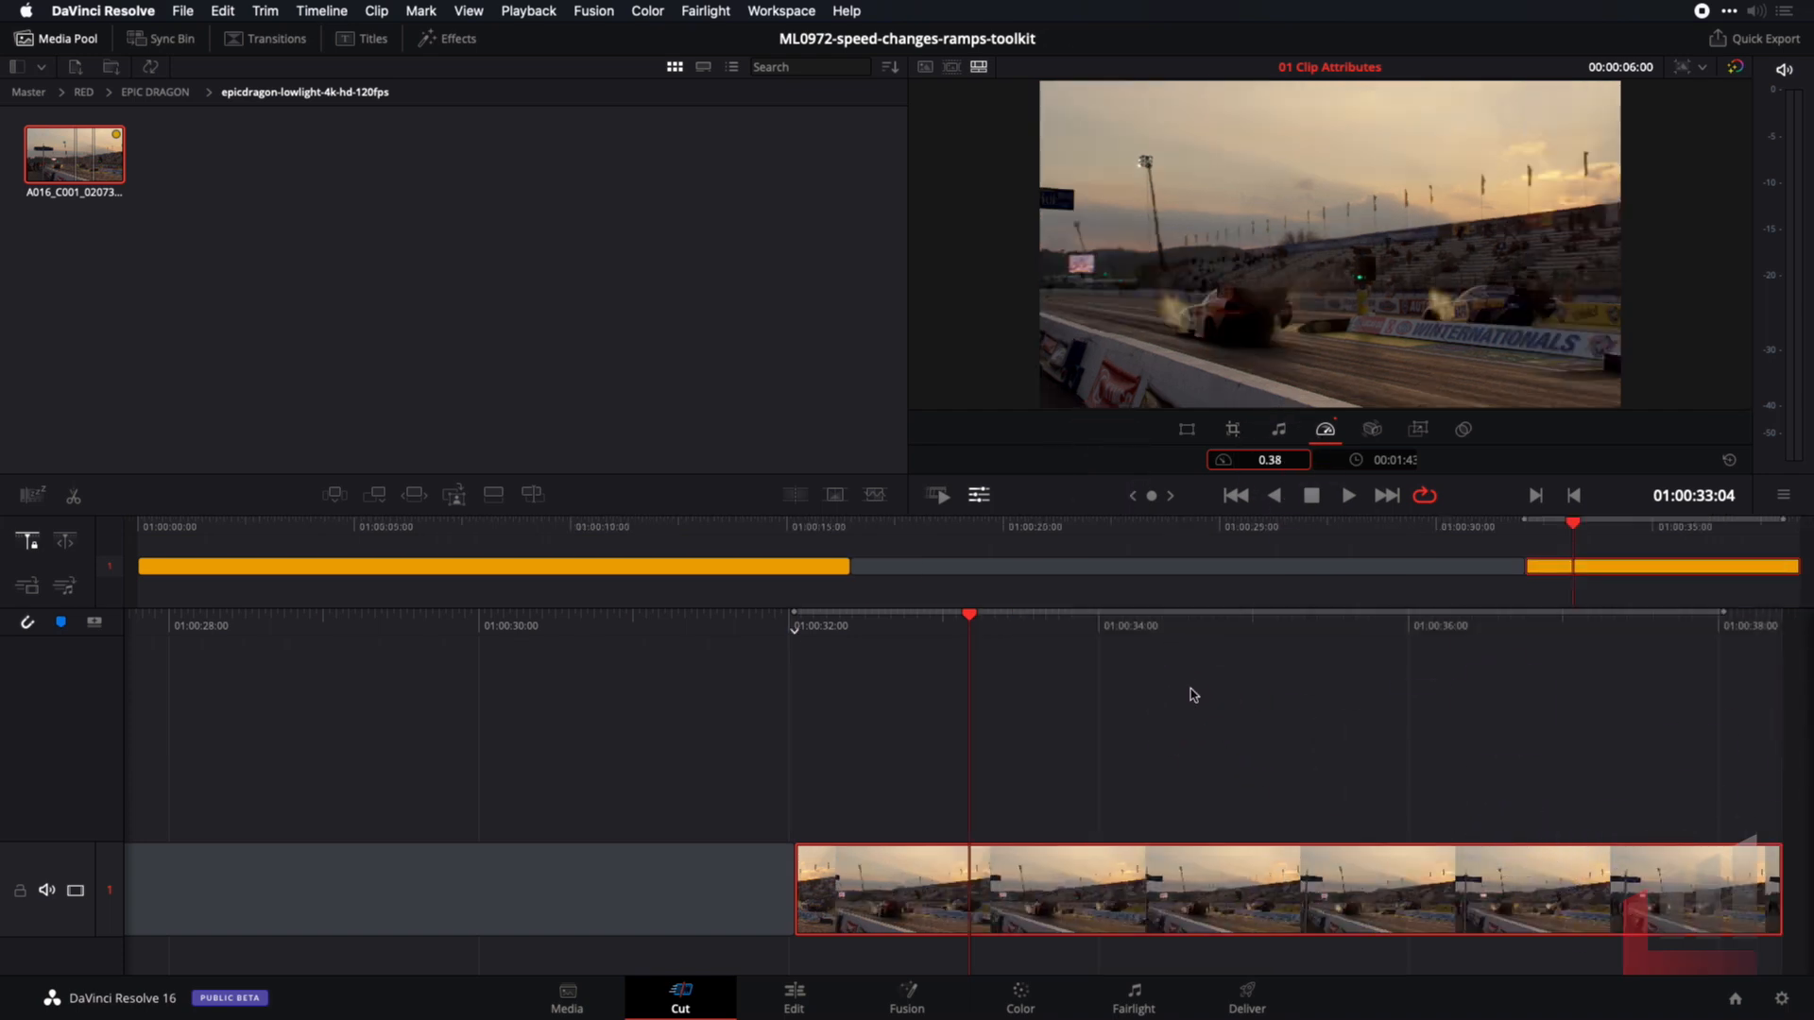
key(super+f)
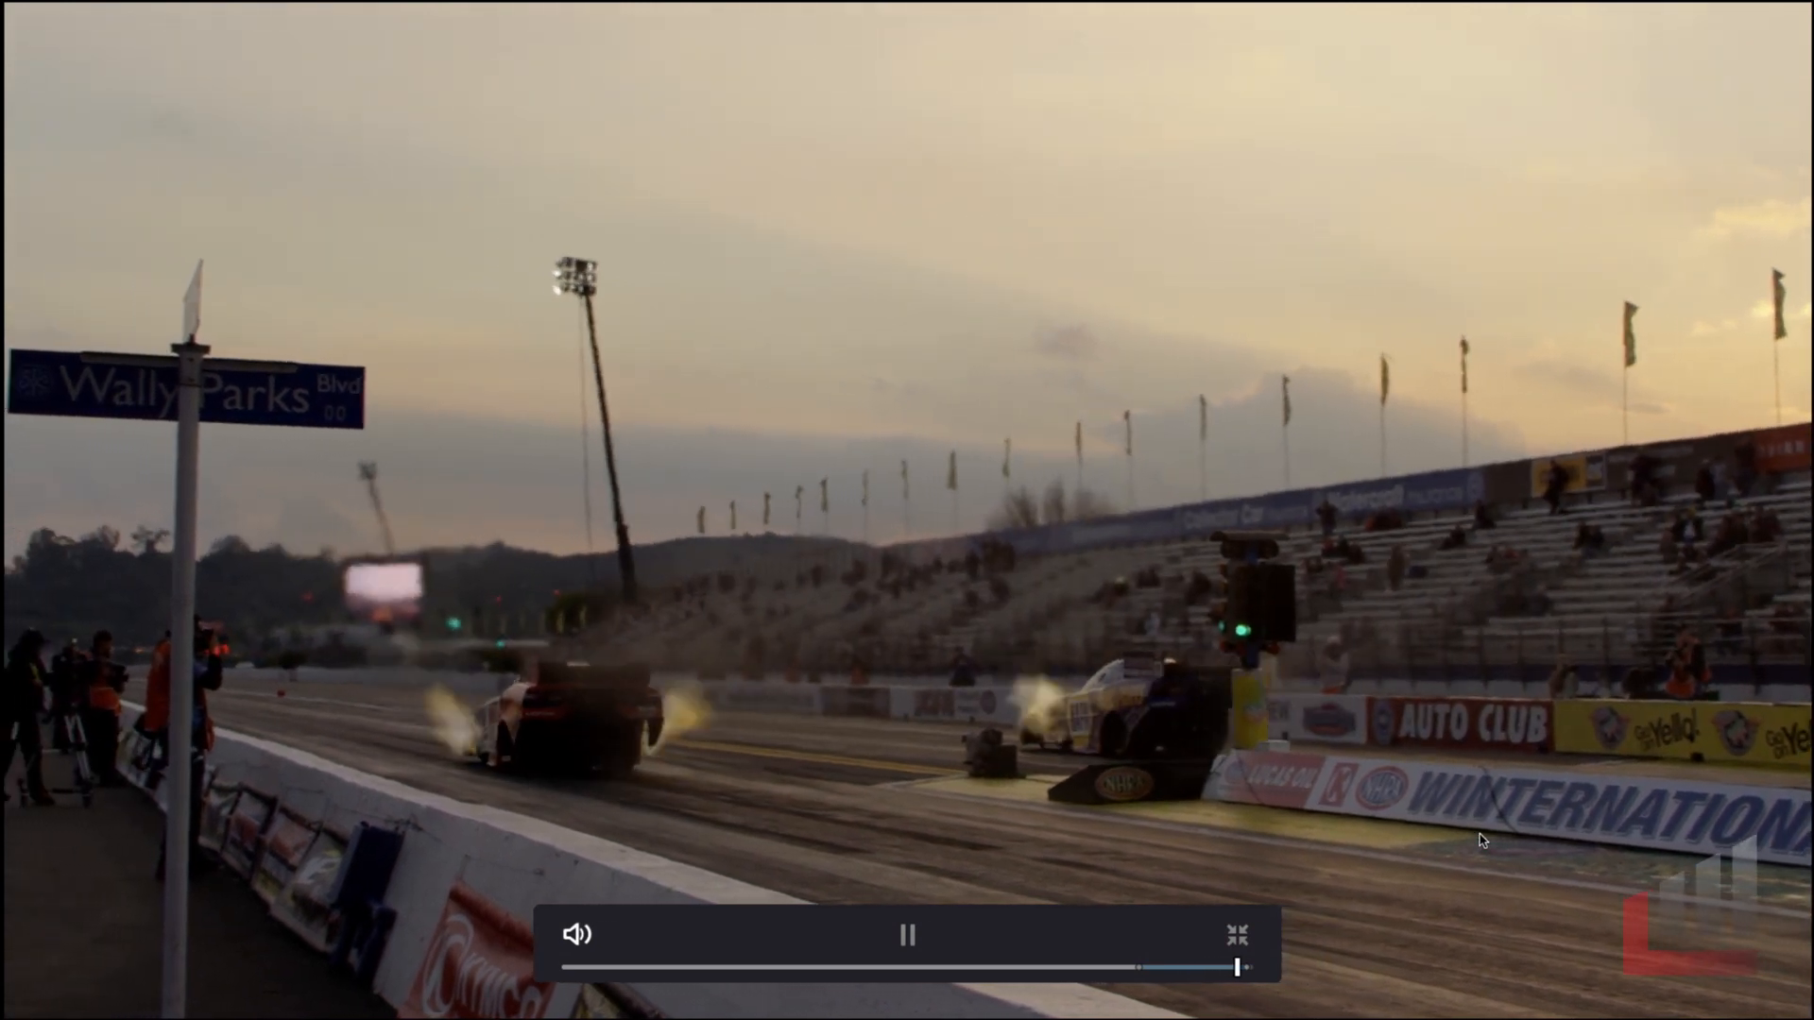
click(1266, 463)
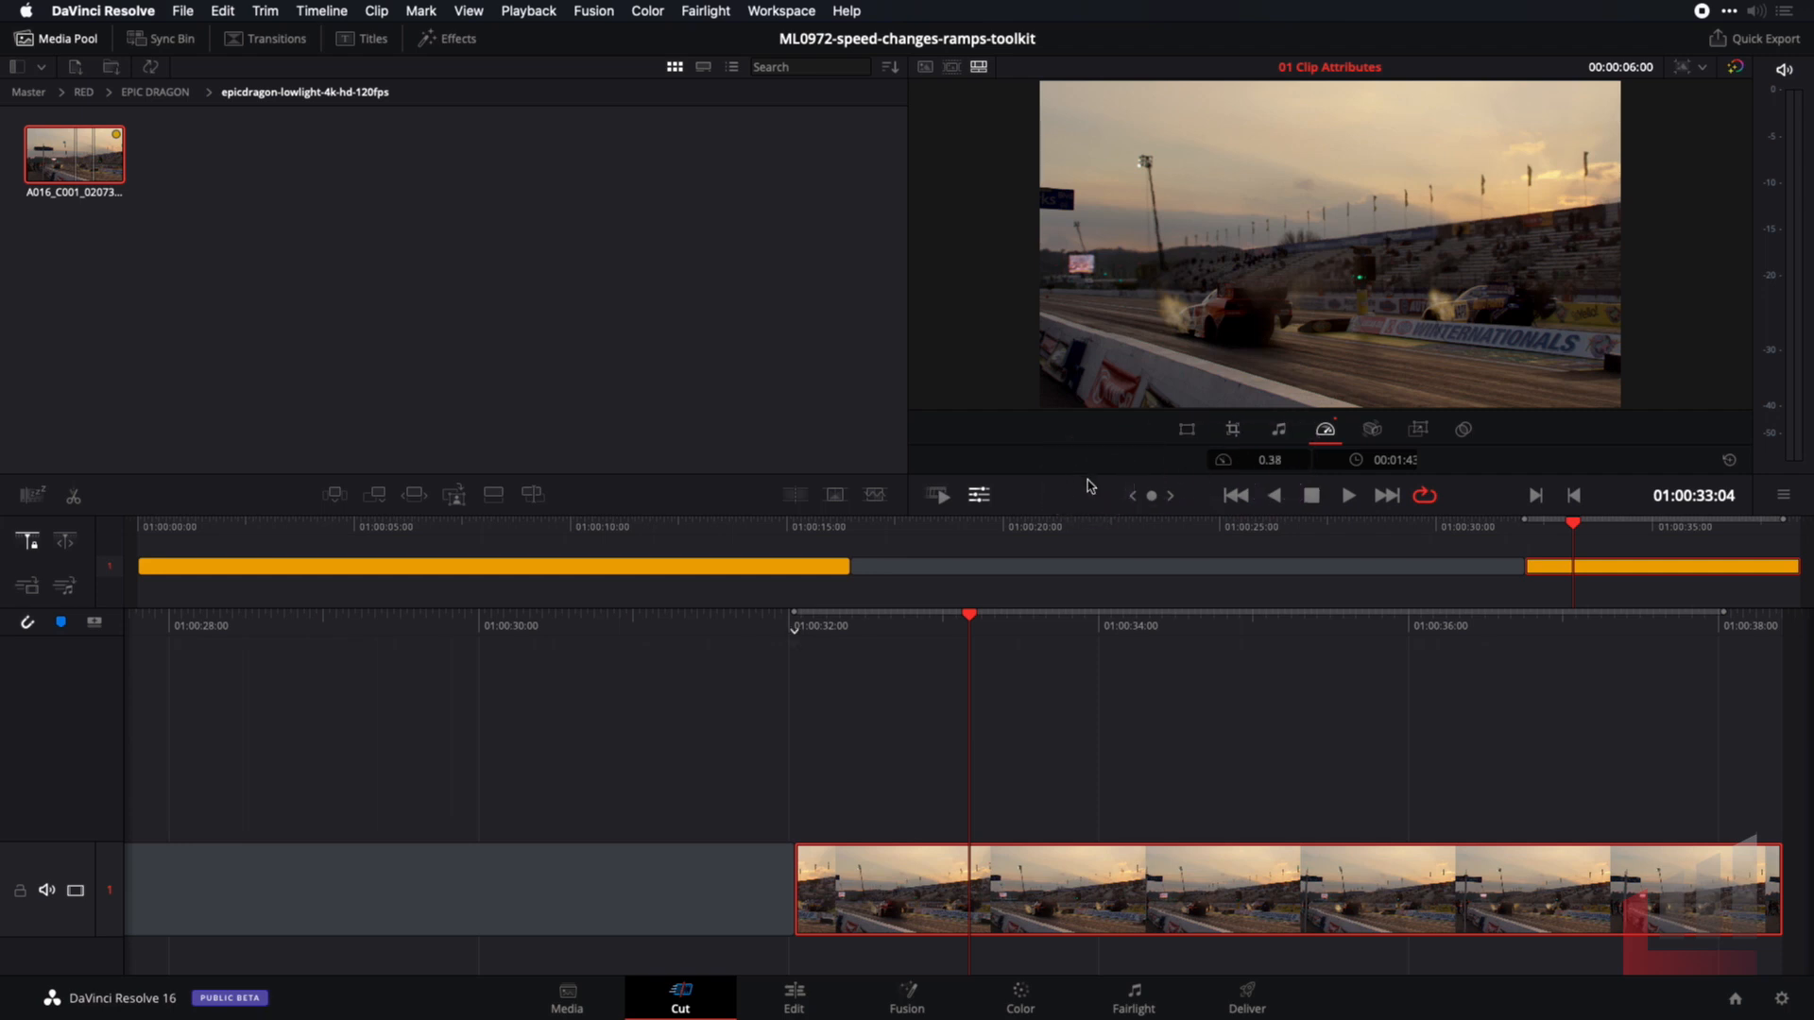
Redisplay the clip tools and reset the last clip's speed to 1.00
click(984, 496)
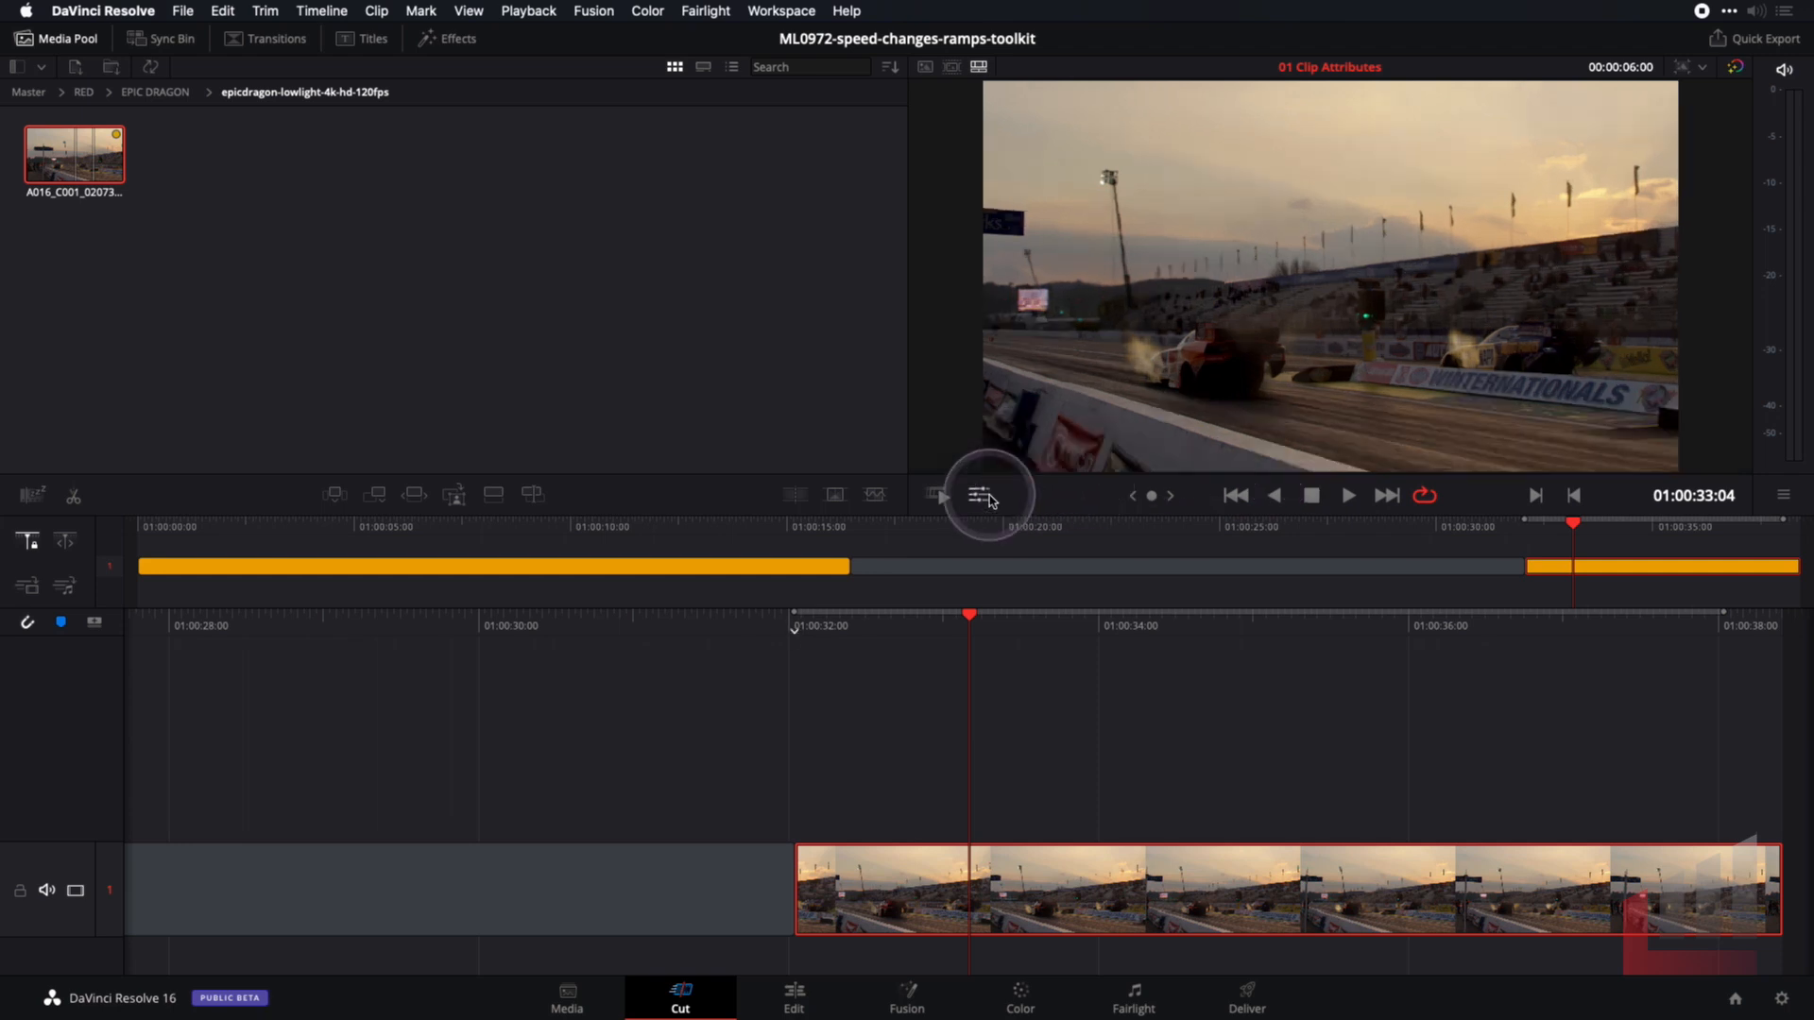
click(988, 496)
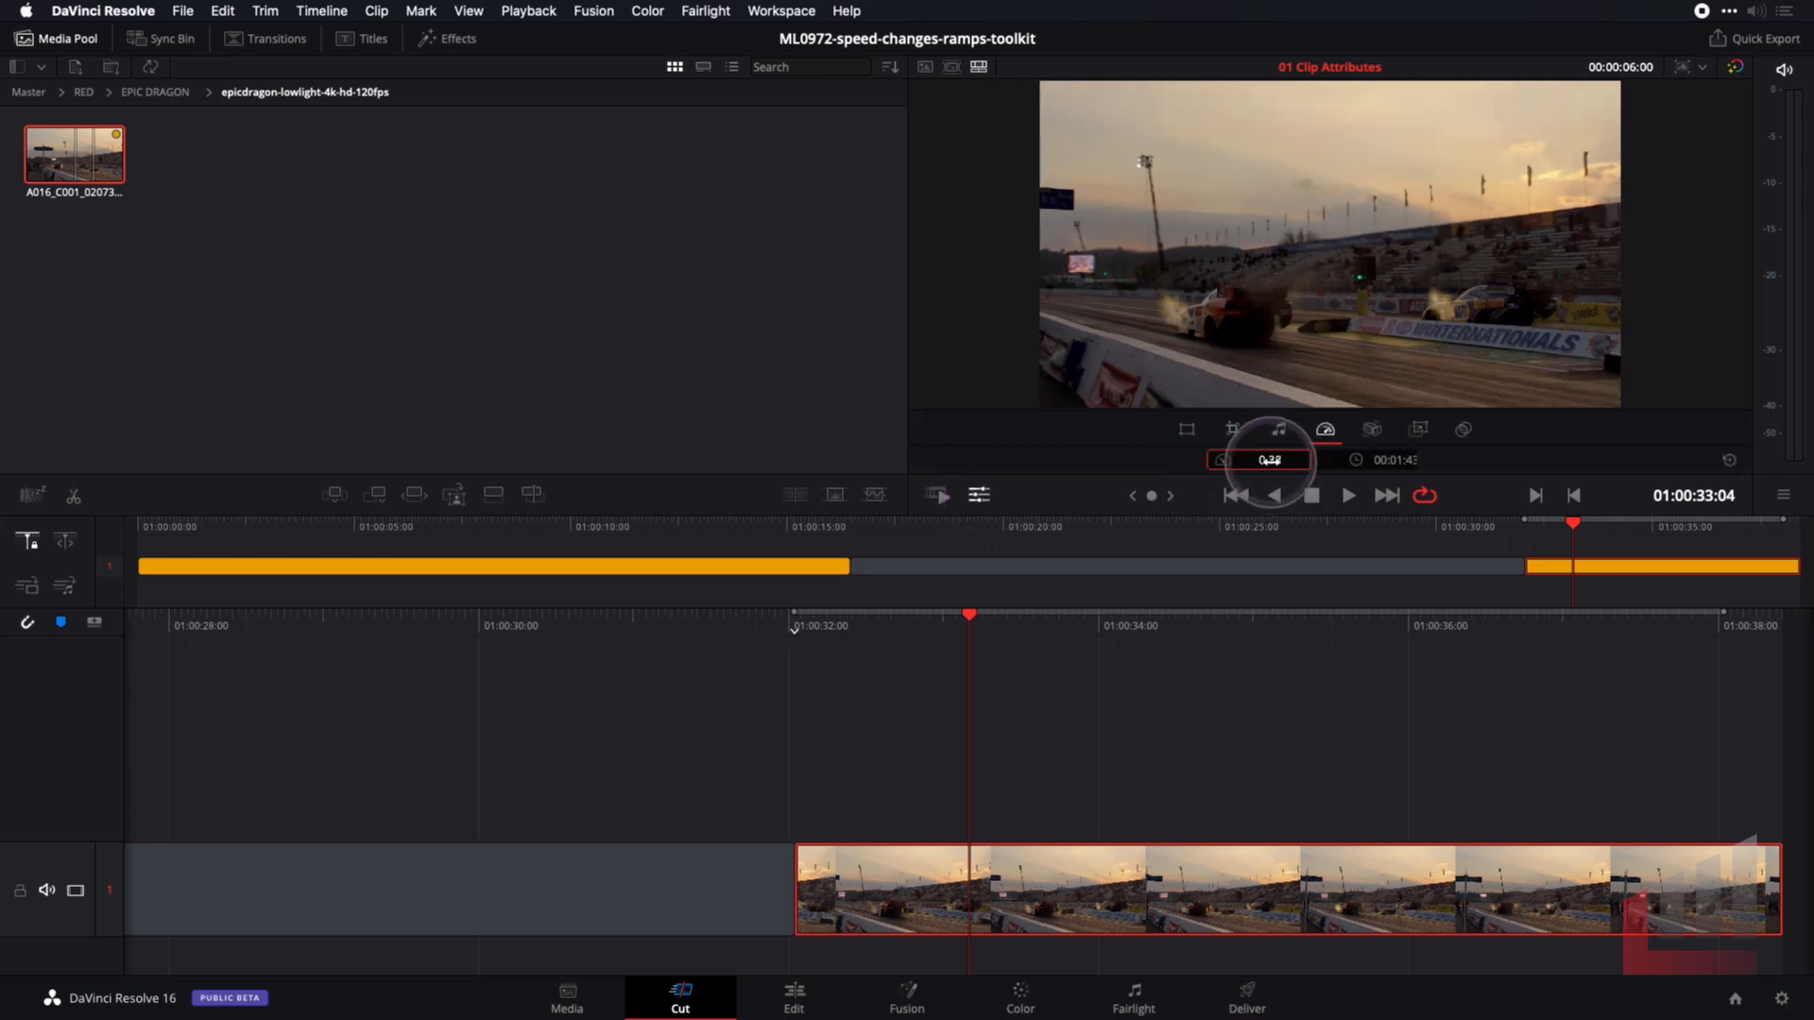
double_click(1288, 462)
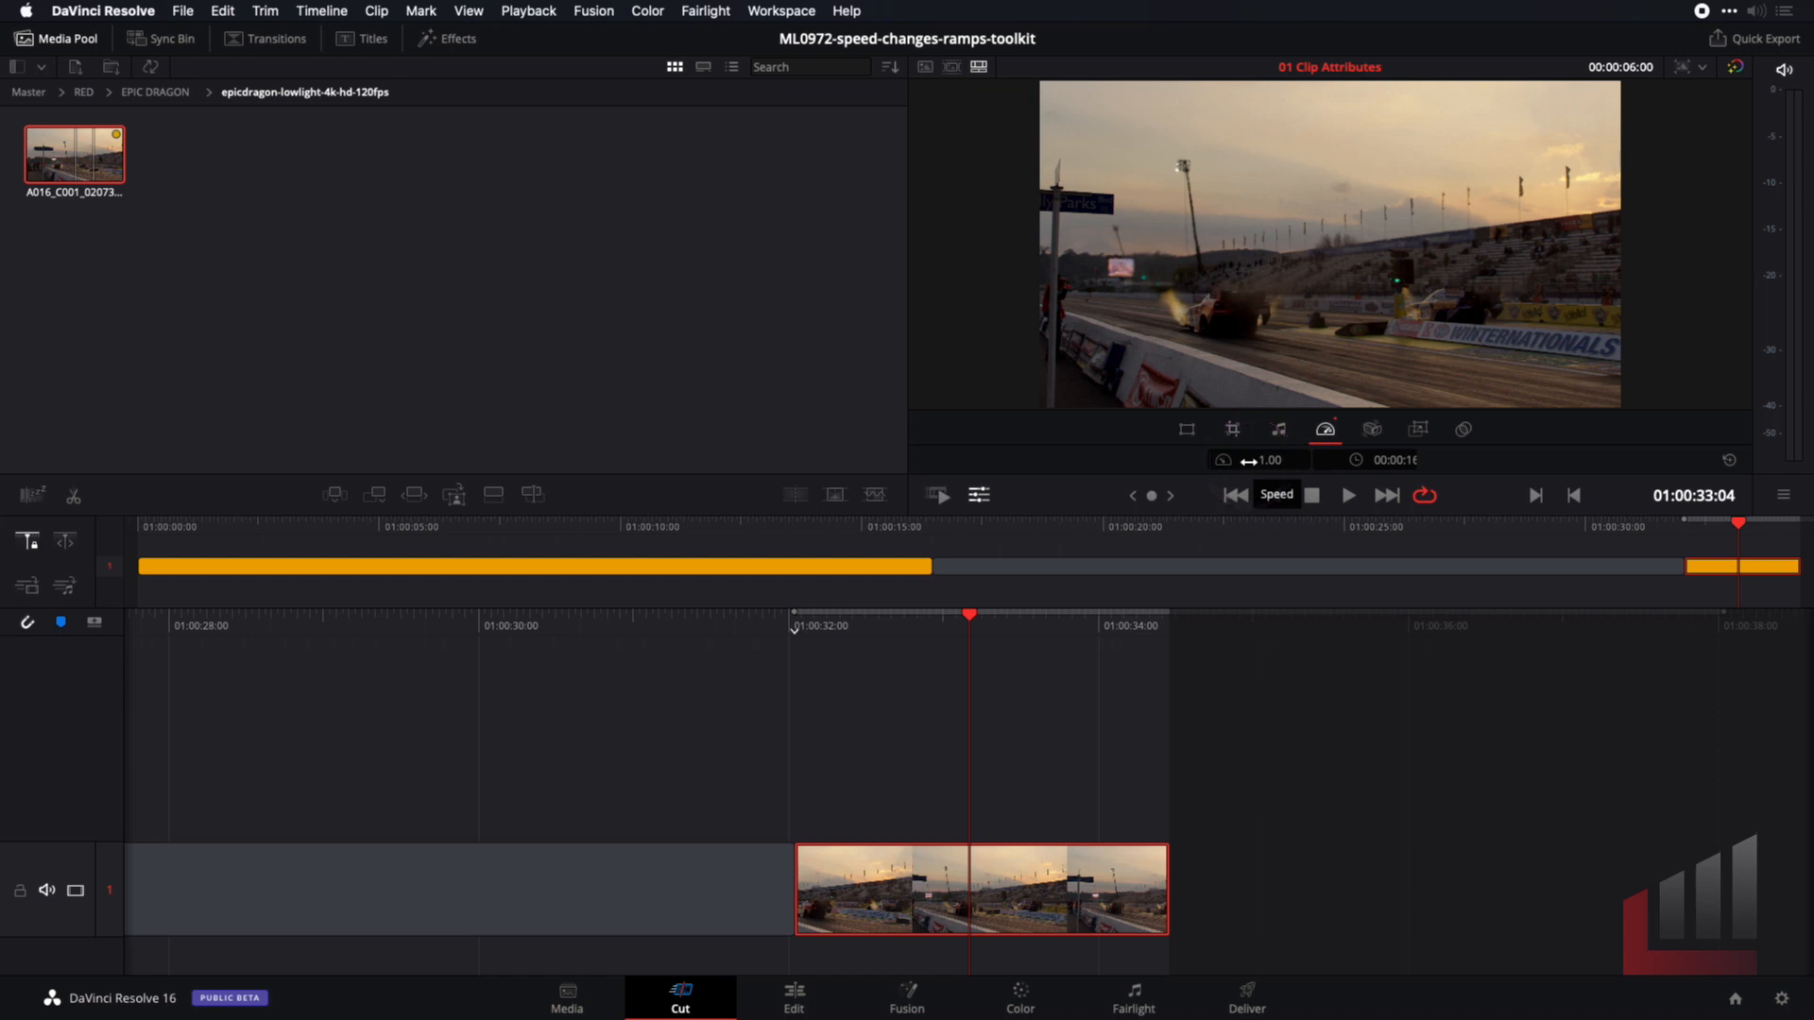
Switch to the Edit page and set the last clip's speed to 75% with Change Clip Speed, keeping keyframe timing maintained
click(798, 994)
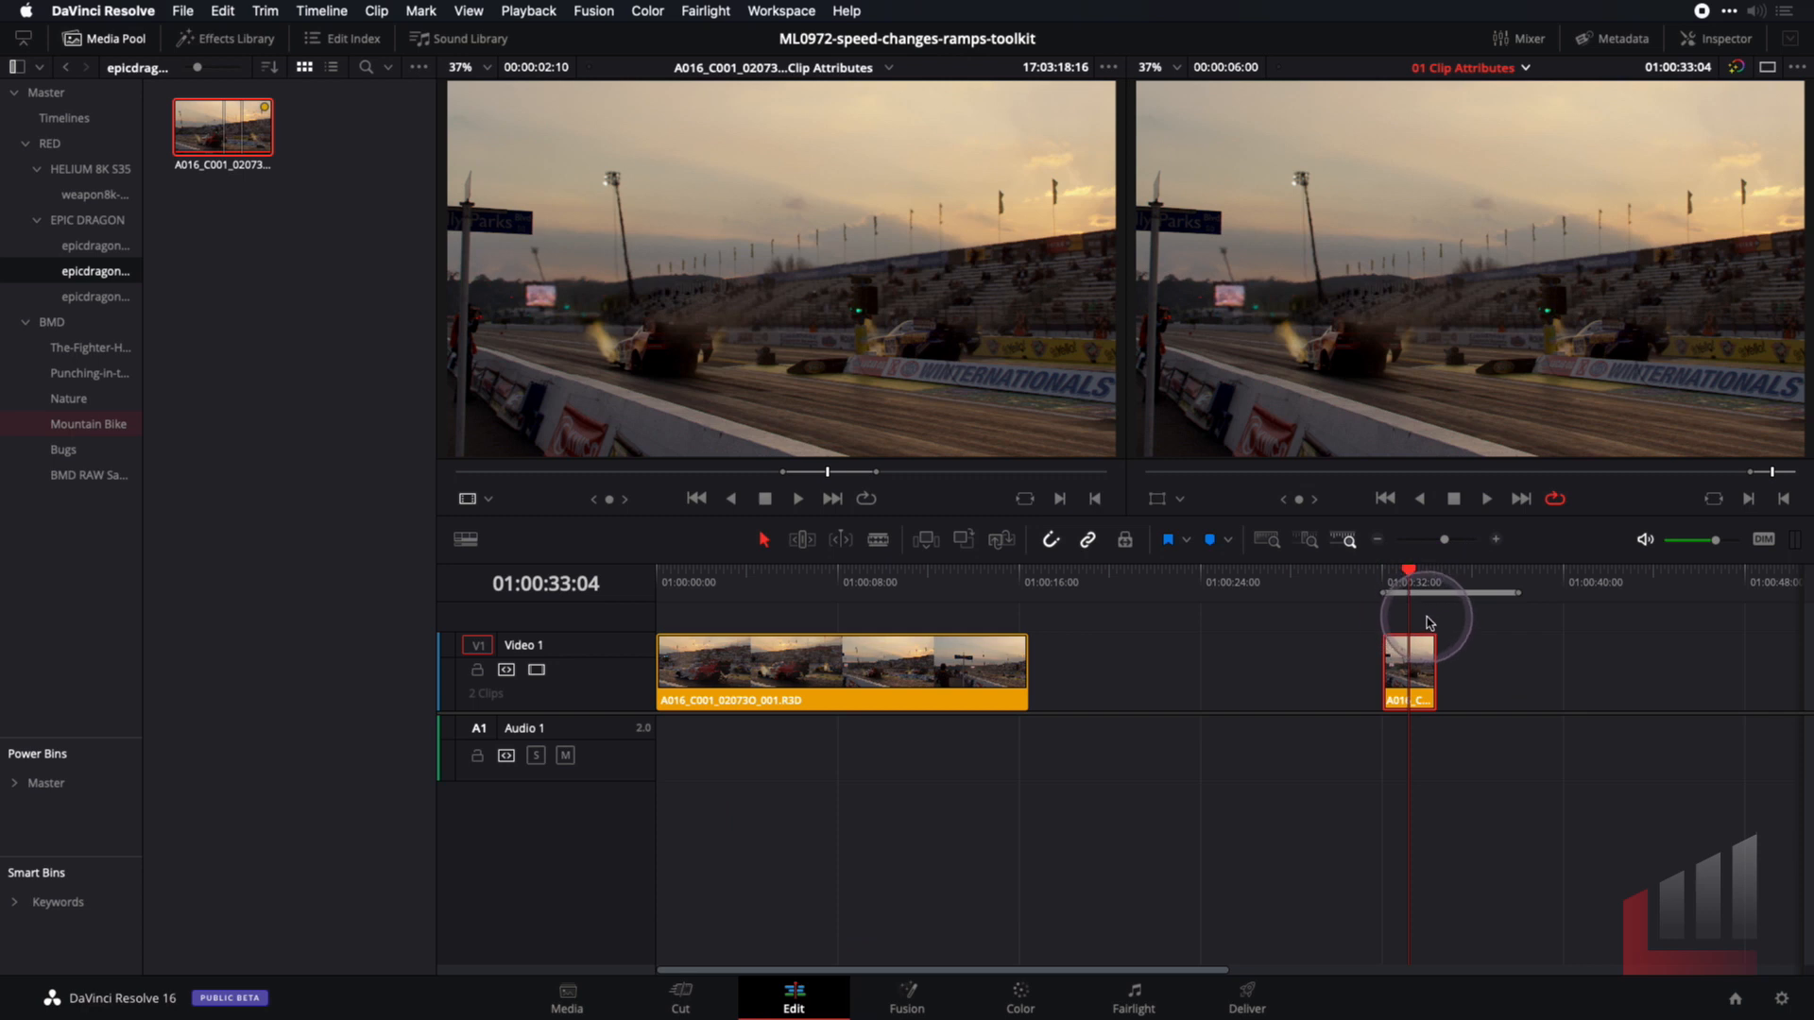
right_click(1408, 673)
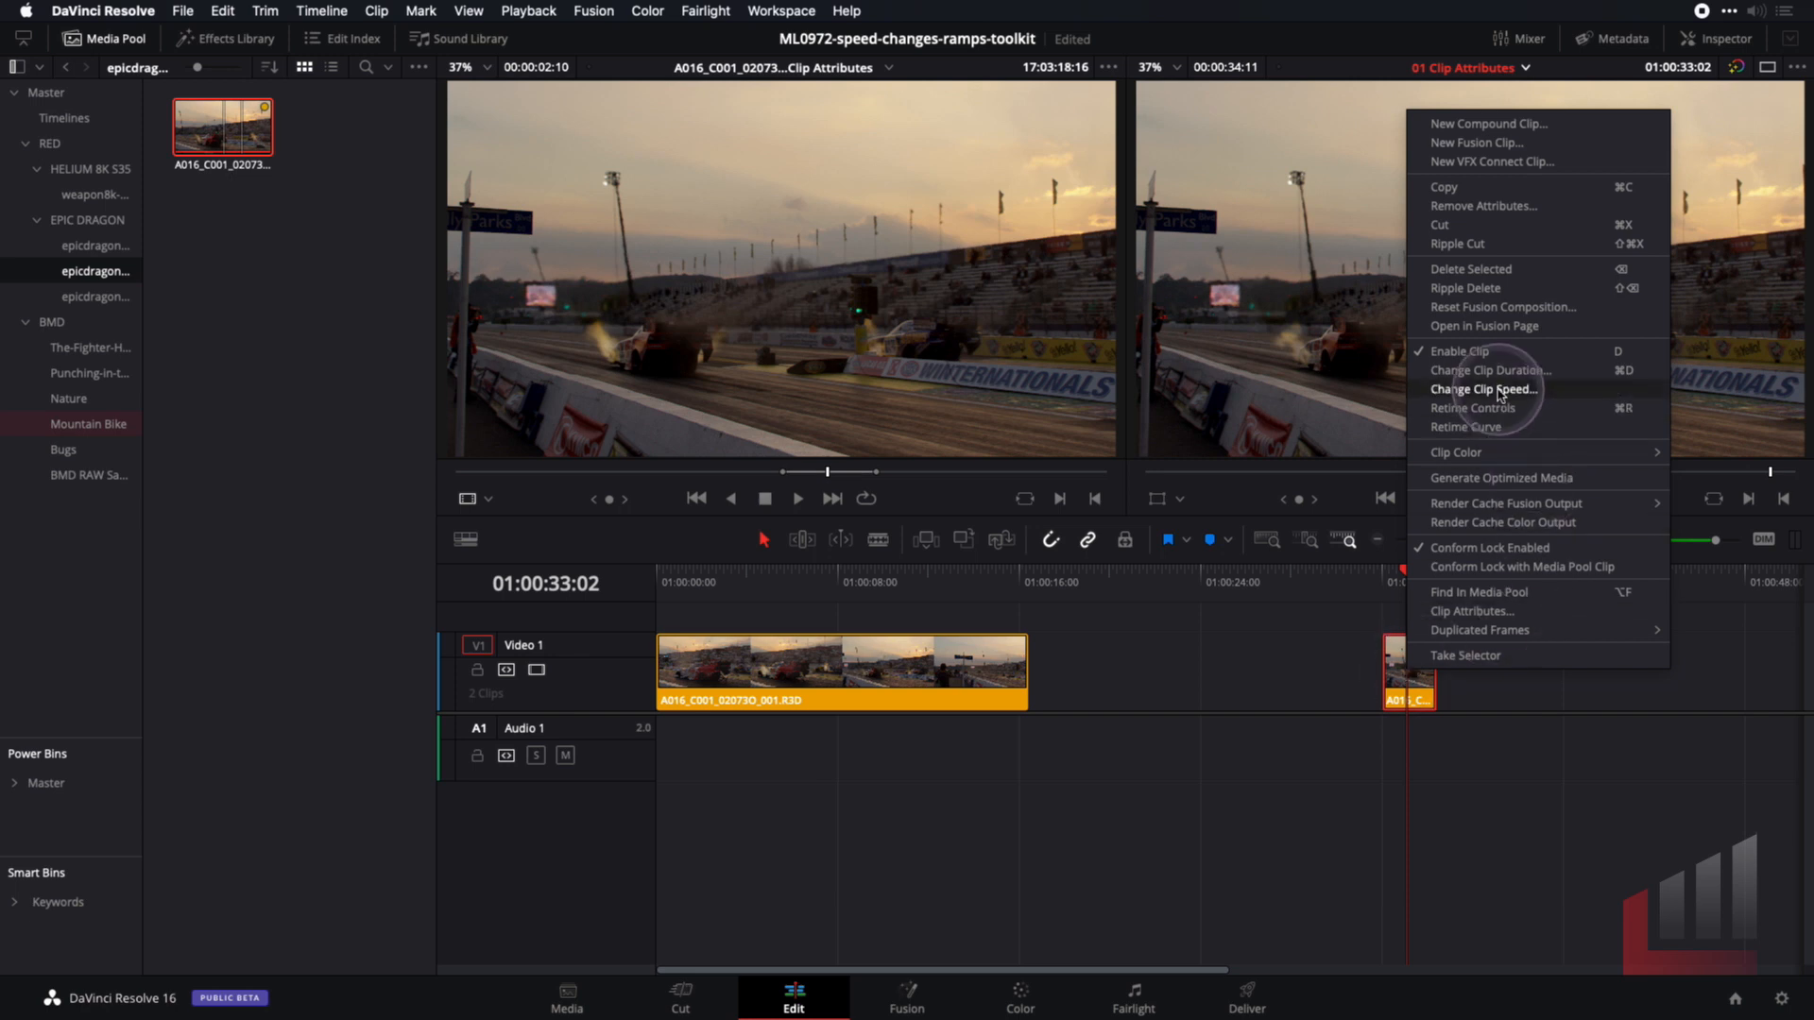
click(1498, 390)
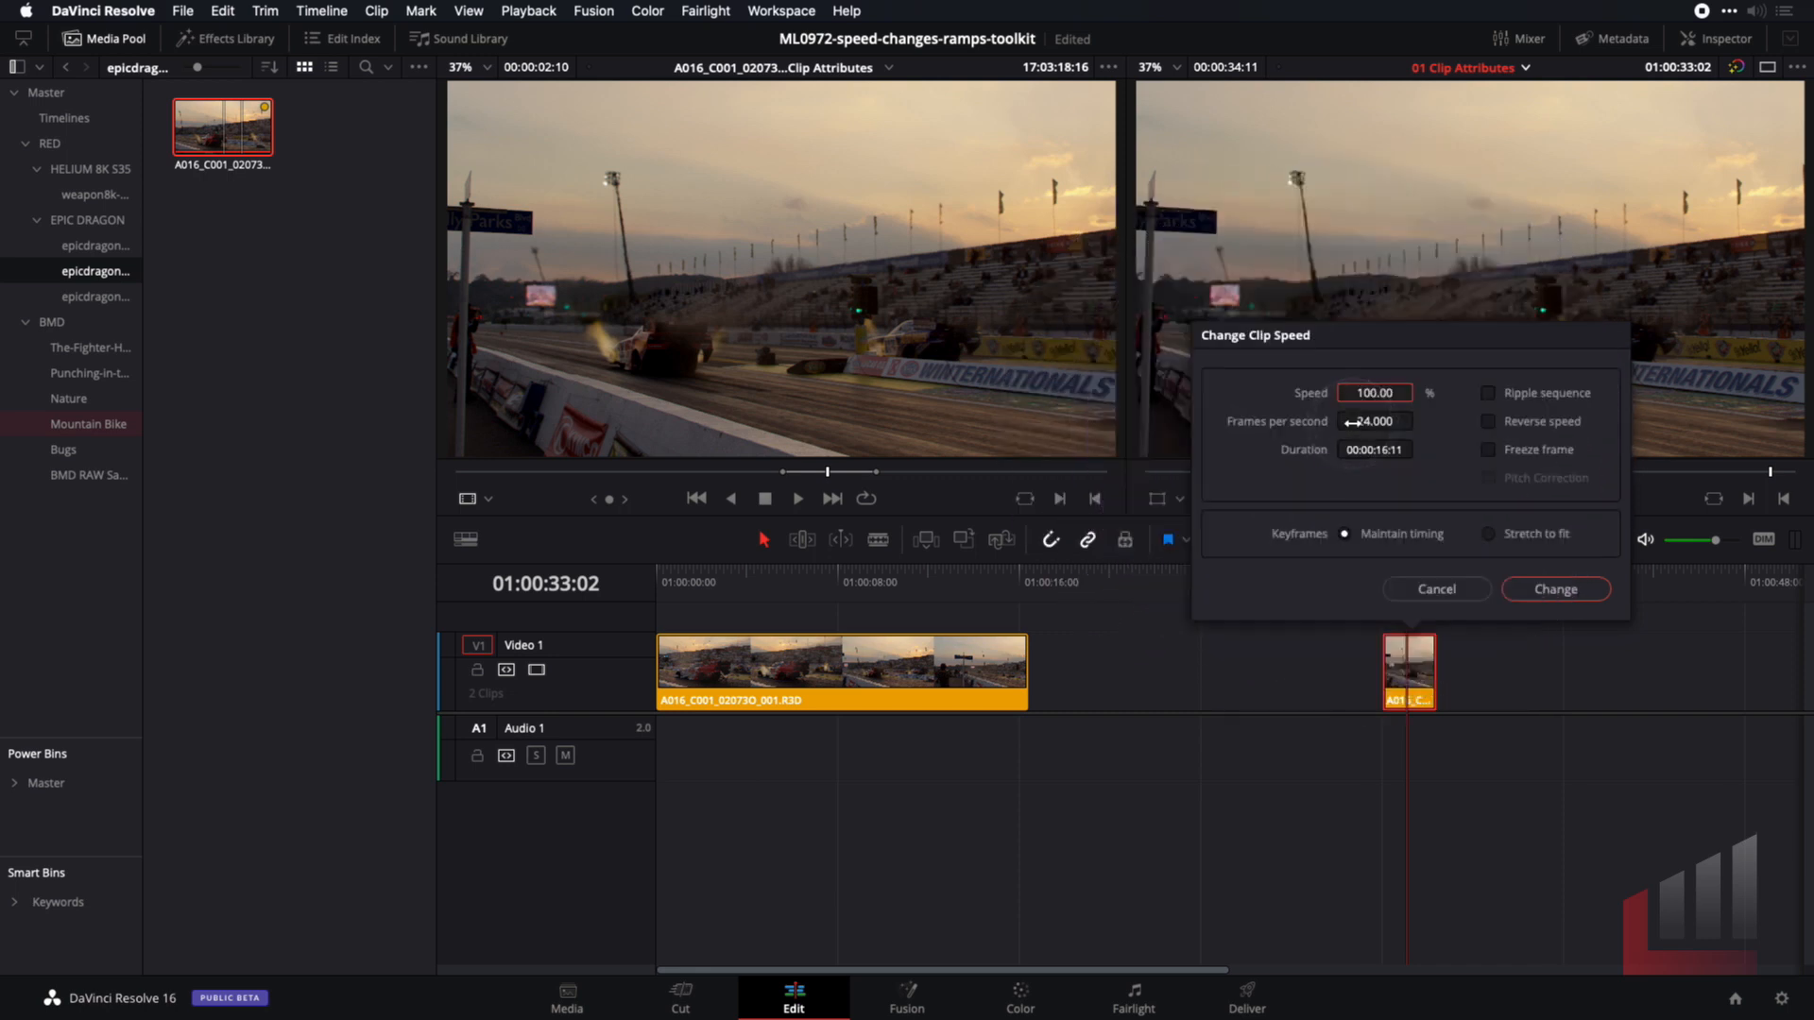
drag(1351, 423, 1370, 422)
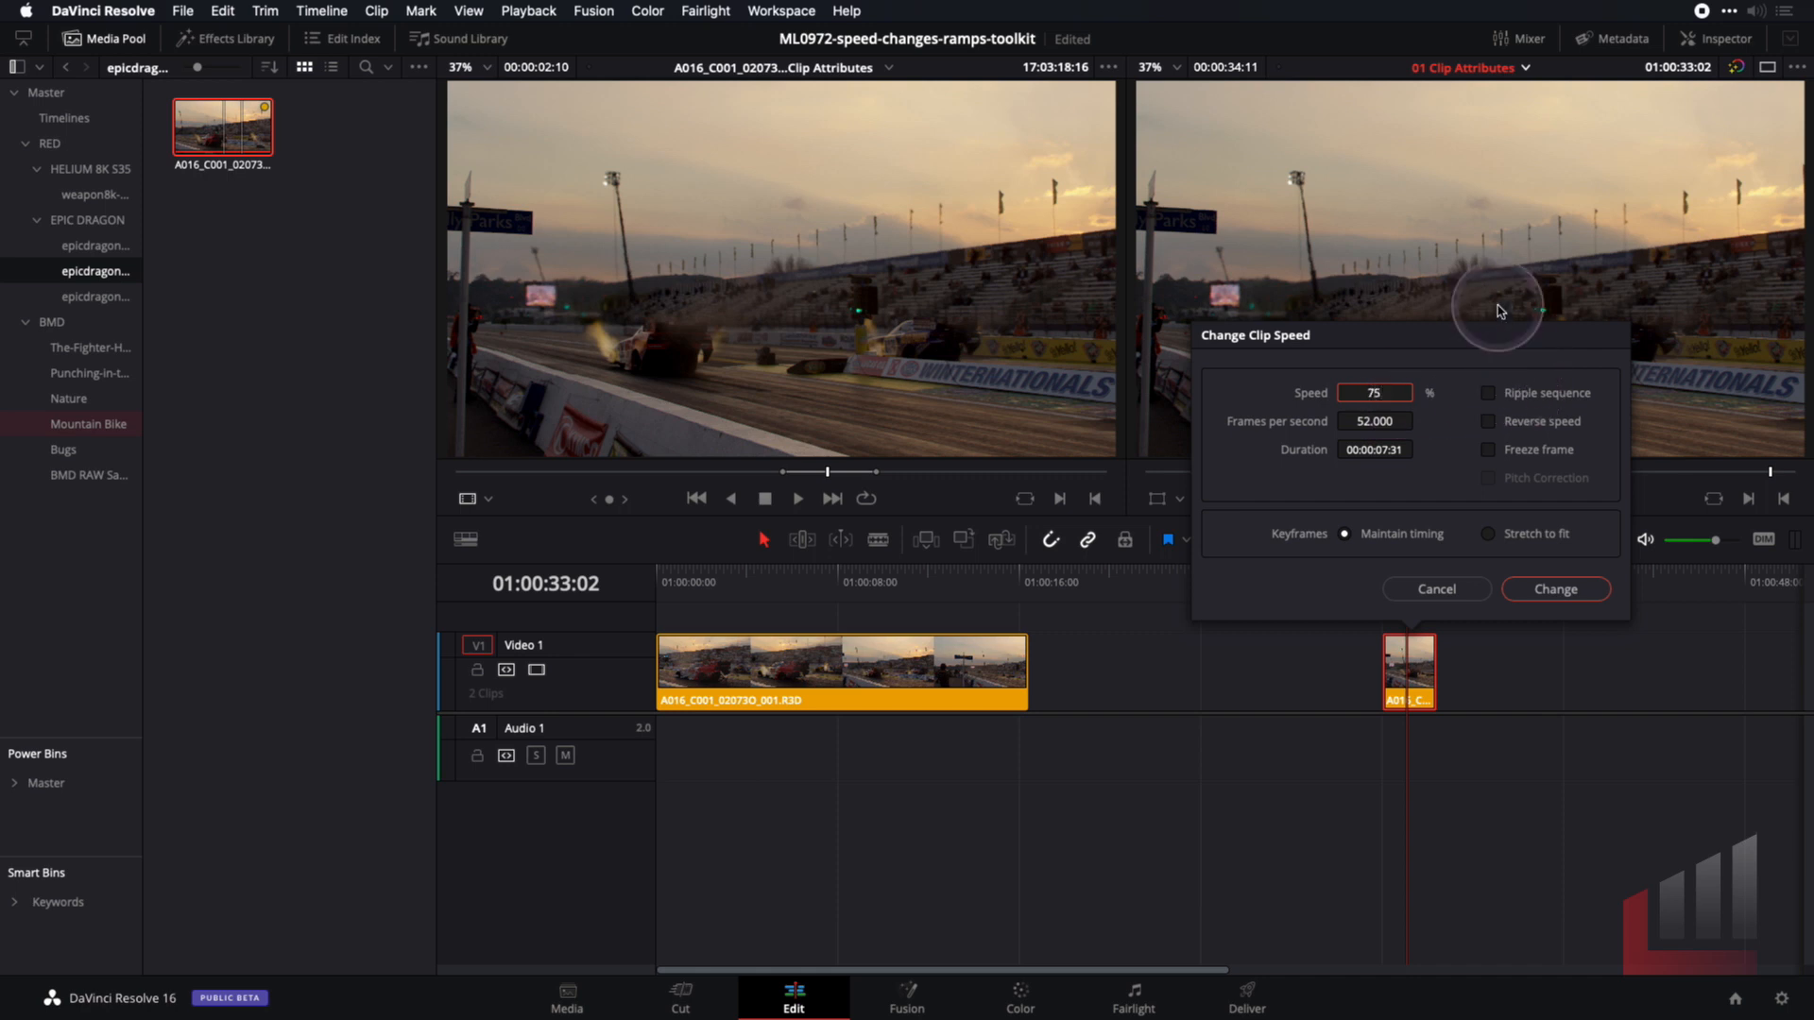
key(Return)
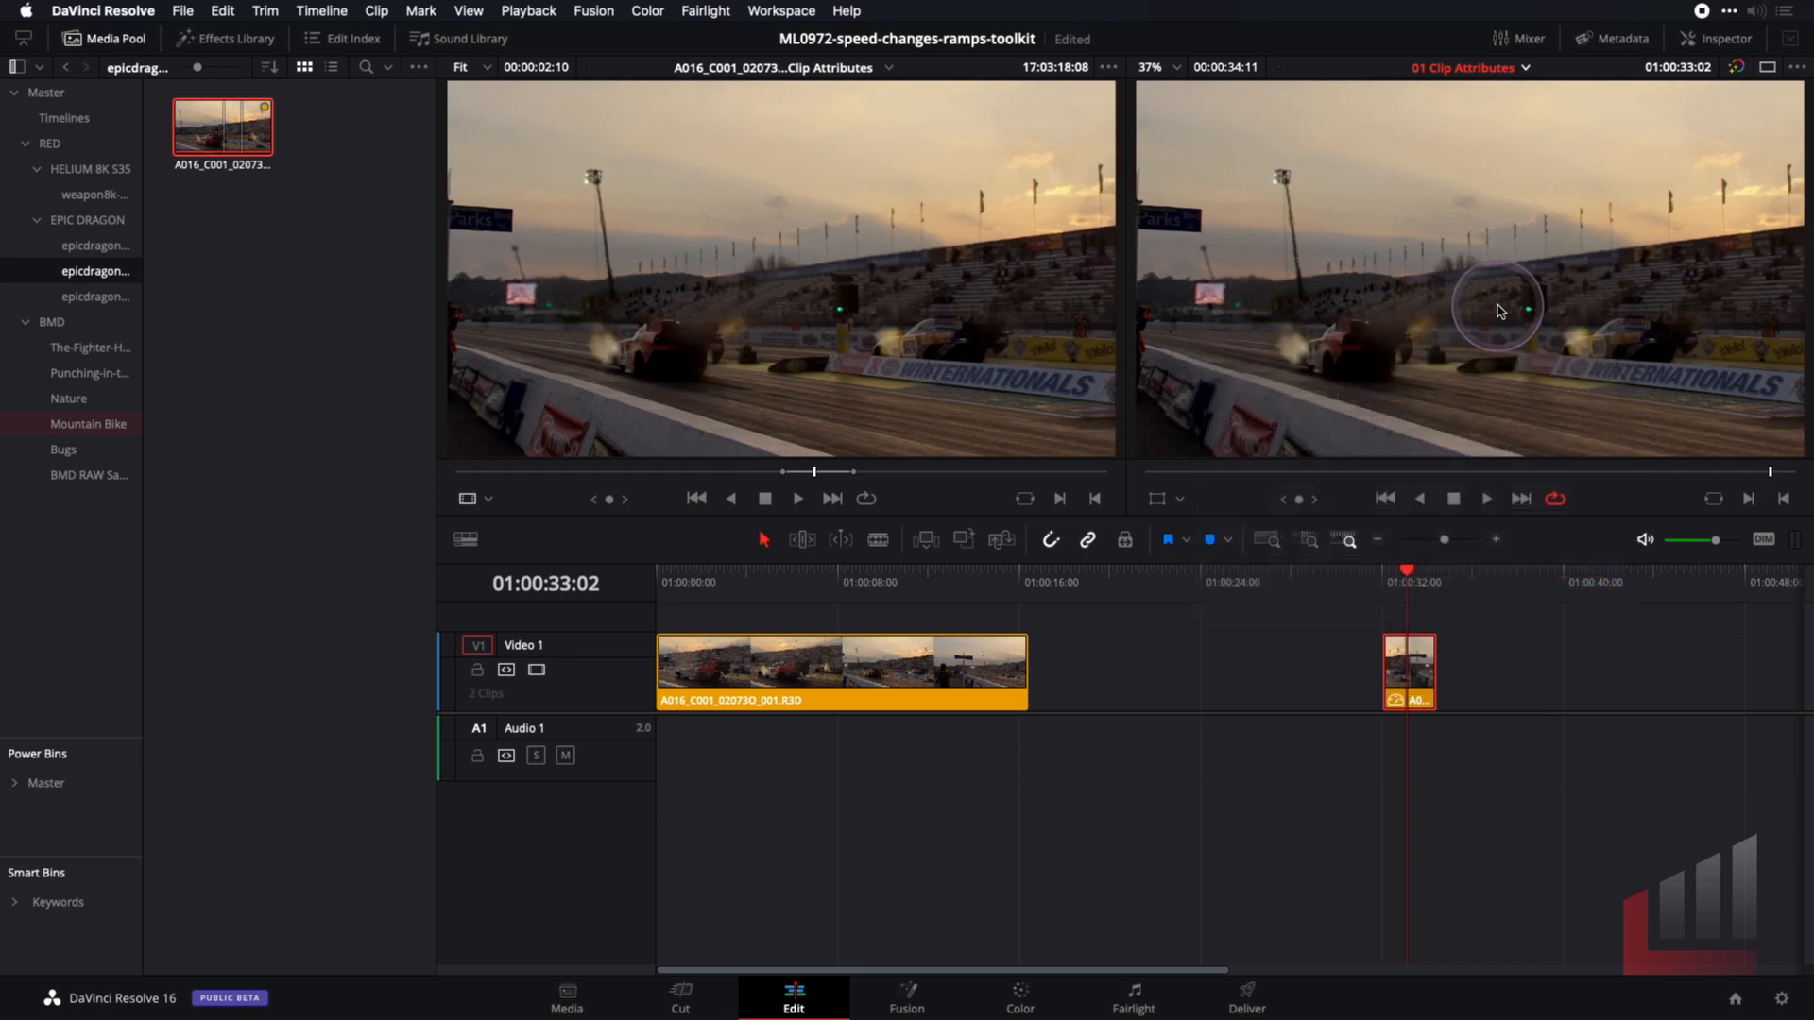
Play the slowed last clip in a loop in full screen, return to the Edit page and stop playback
key(super+equal)
key(super+equal)
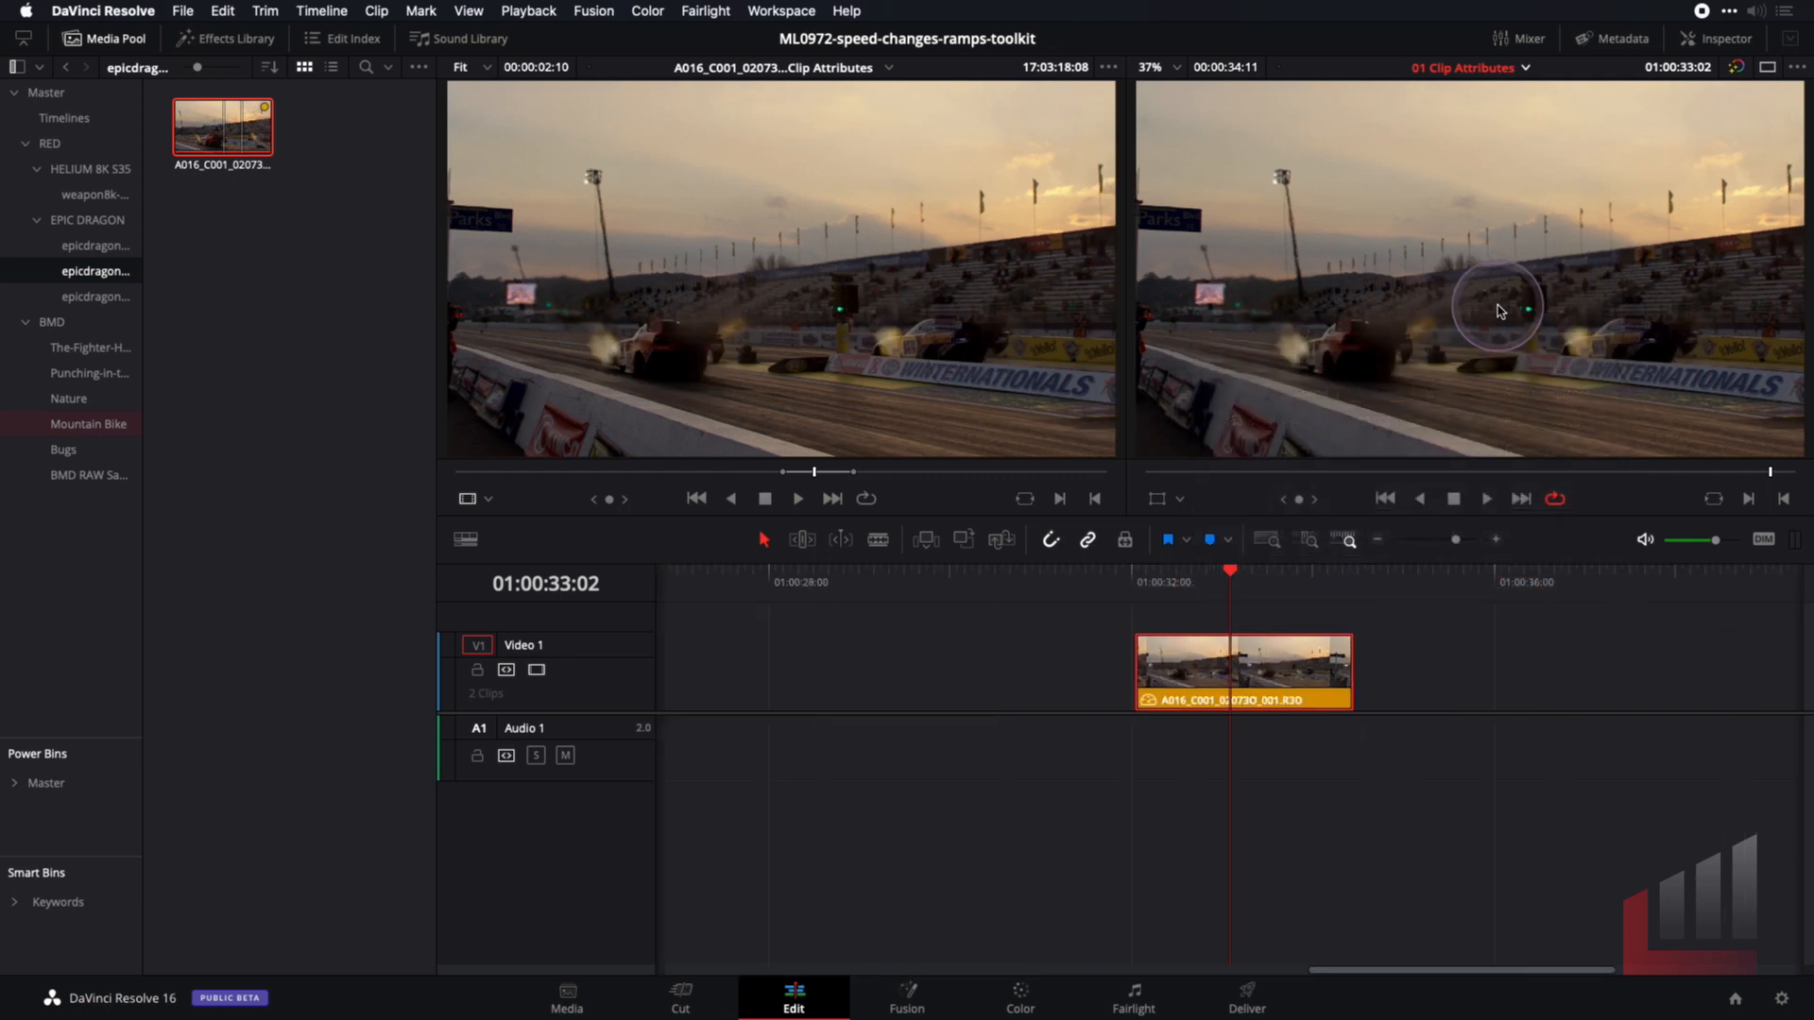
key(slash)
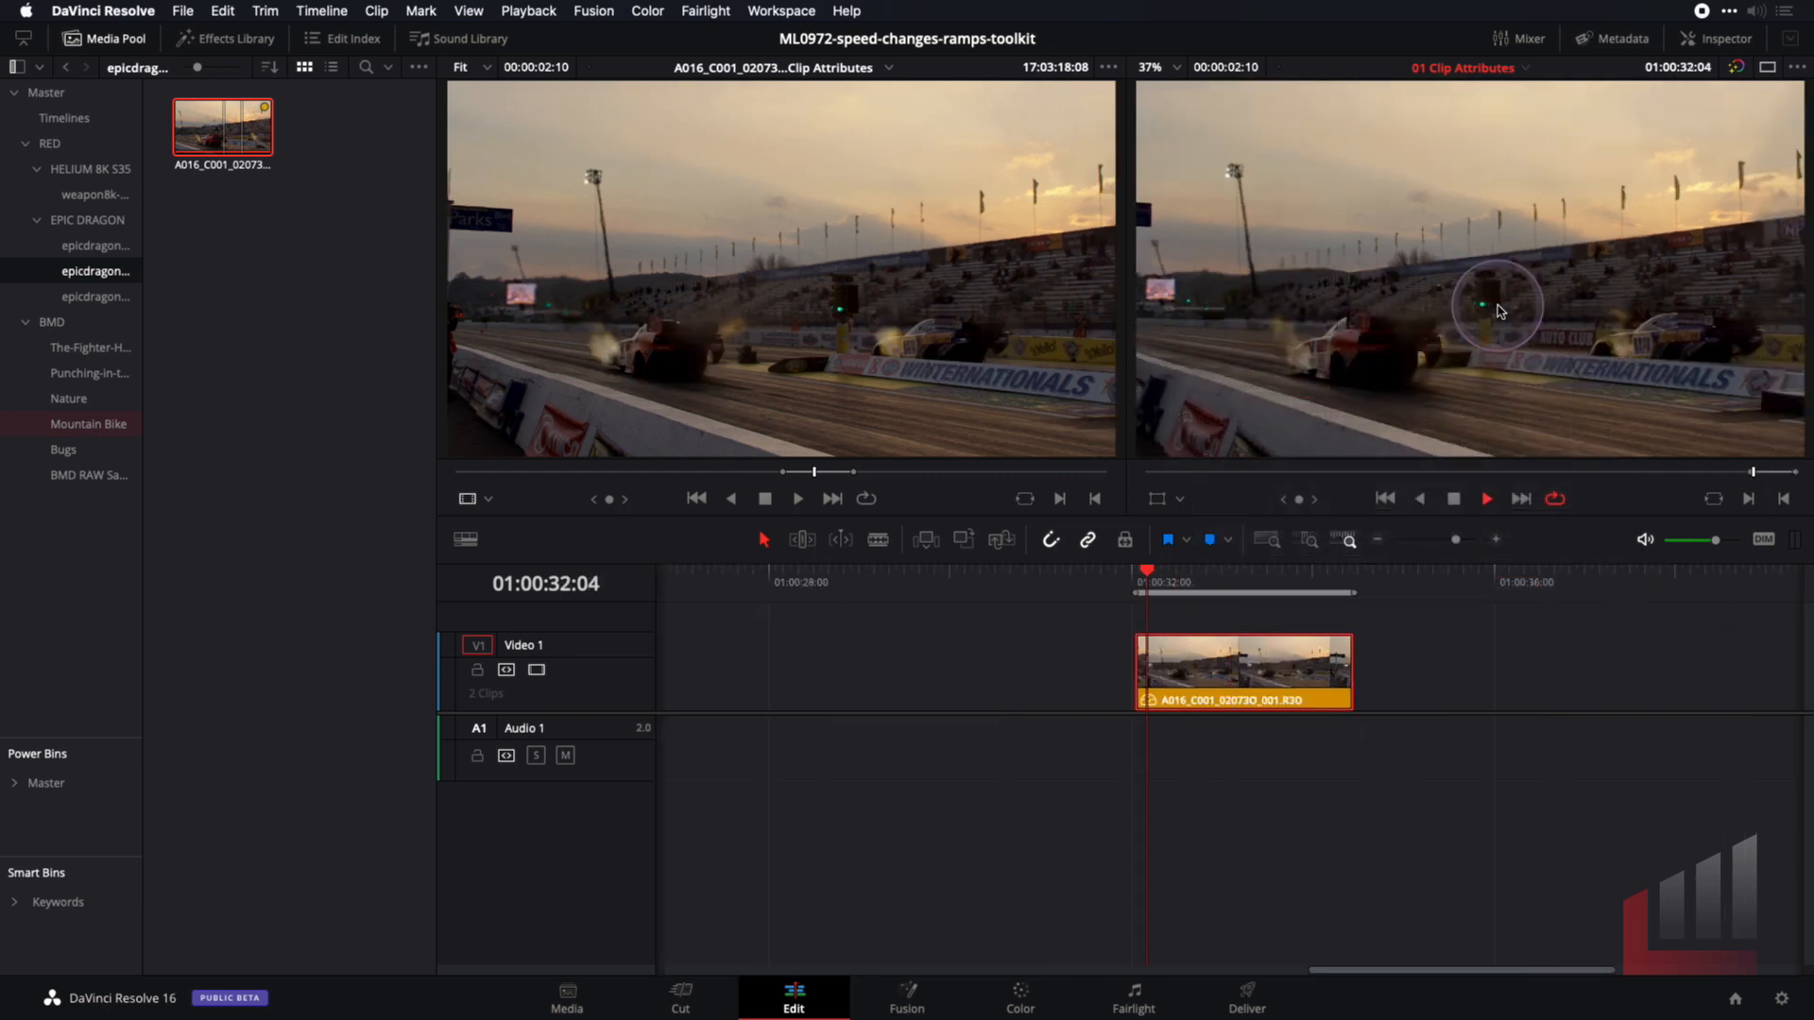
key(super+f)
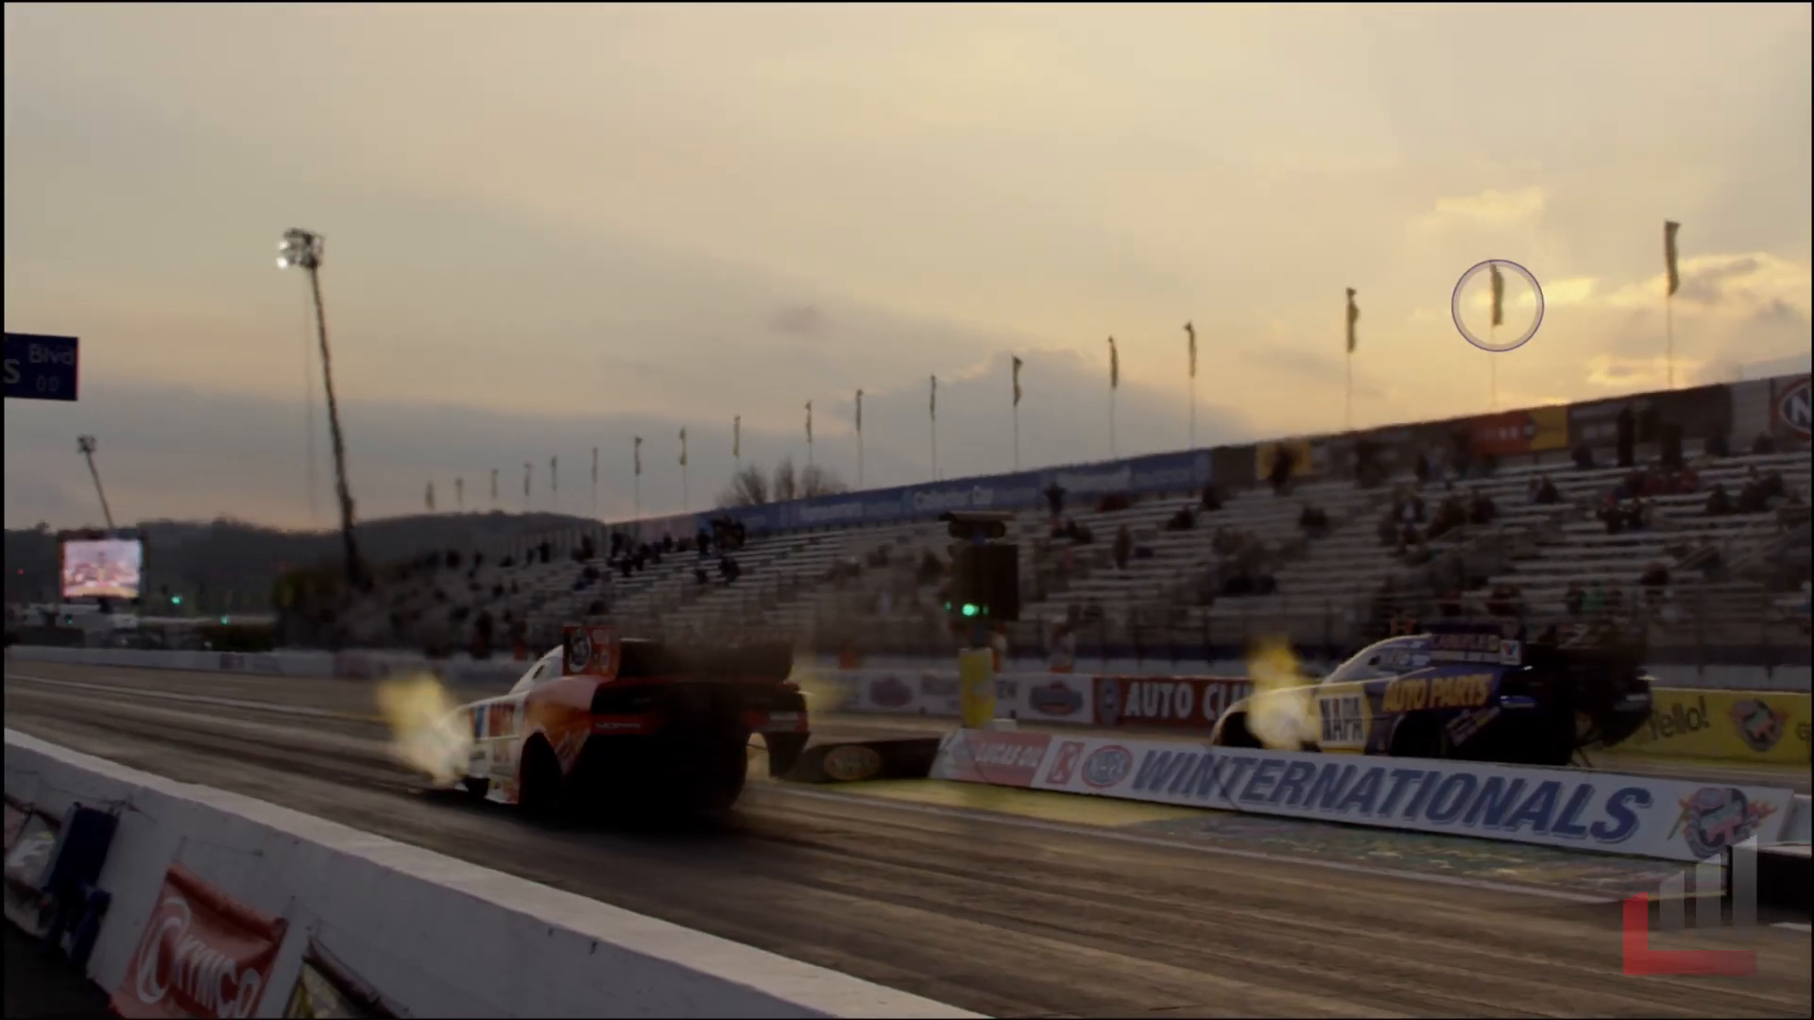
key(super+f)
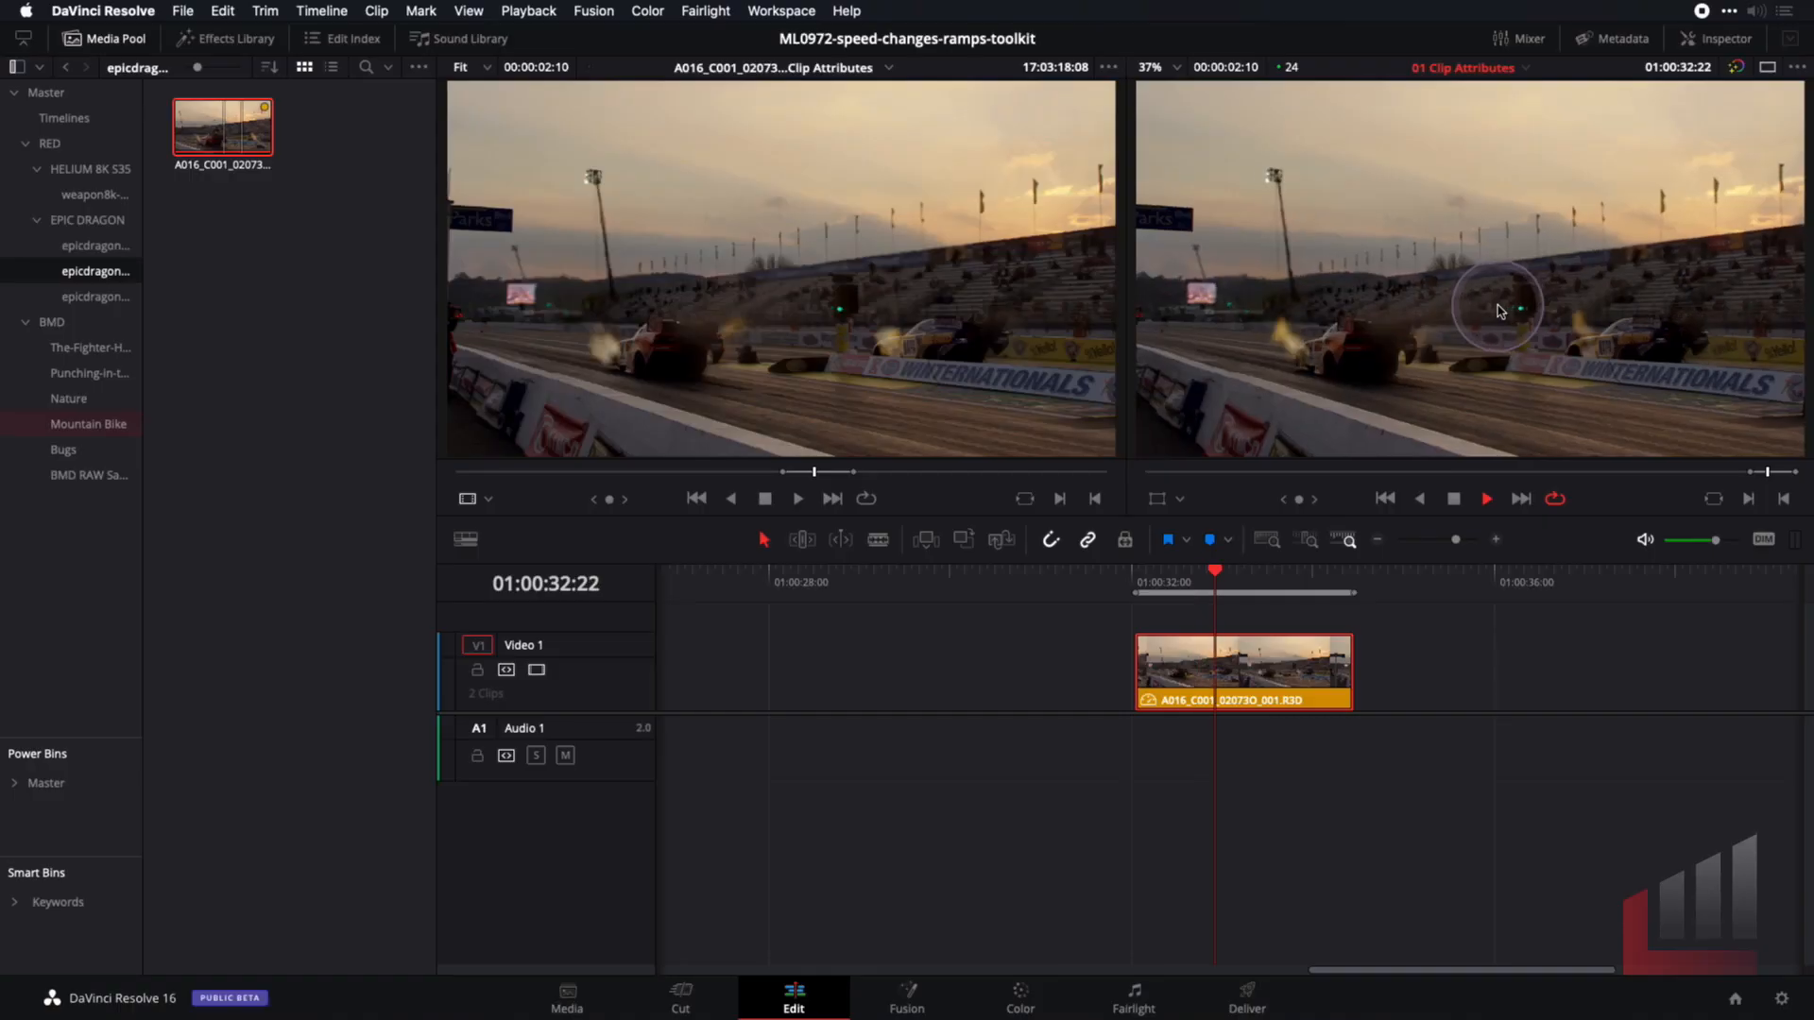
key(space)
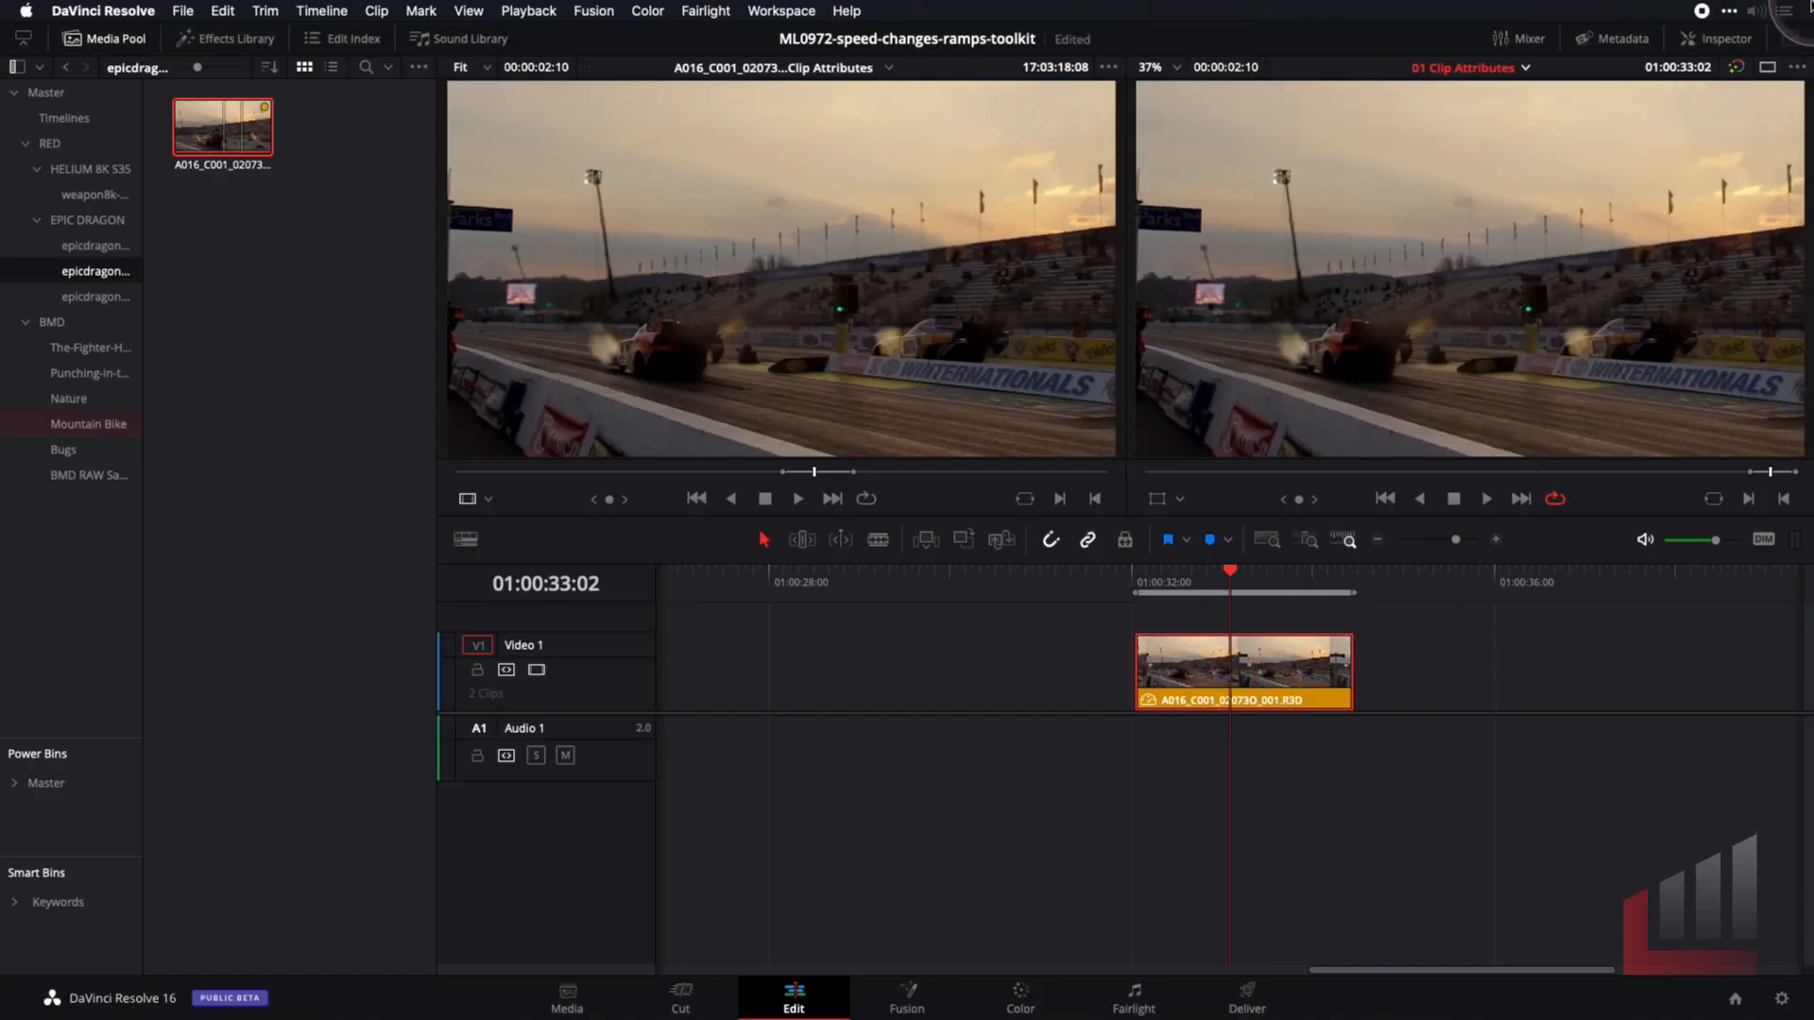
Open the timeline 02 Constant Frame Rate Setting and play its beginning
click(1525, 69)
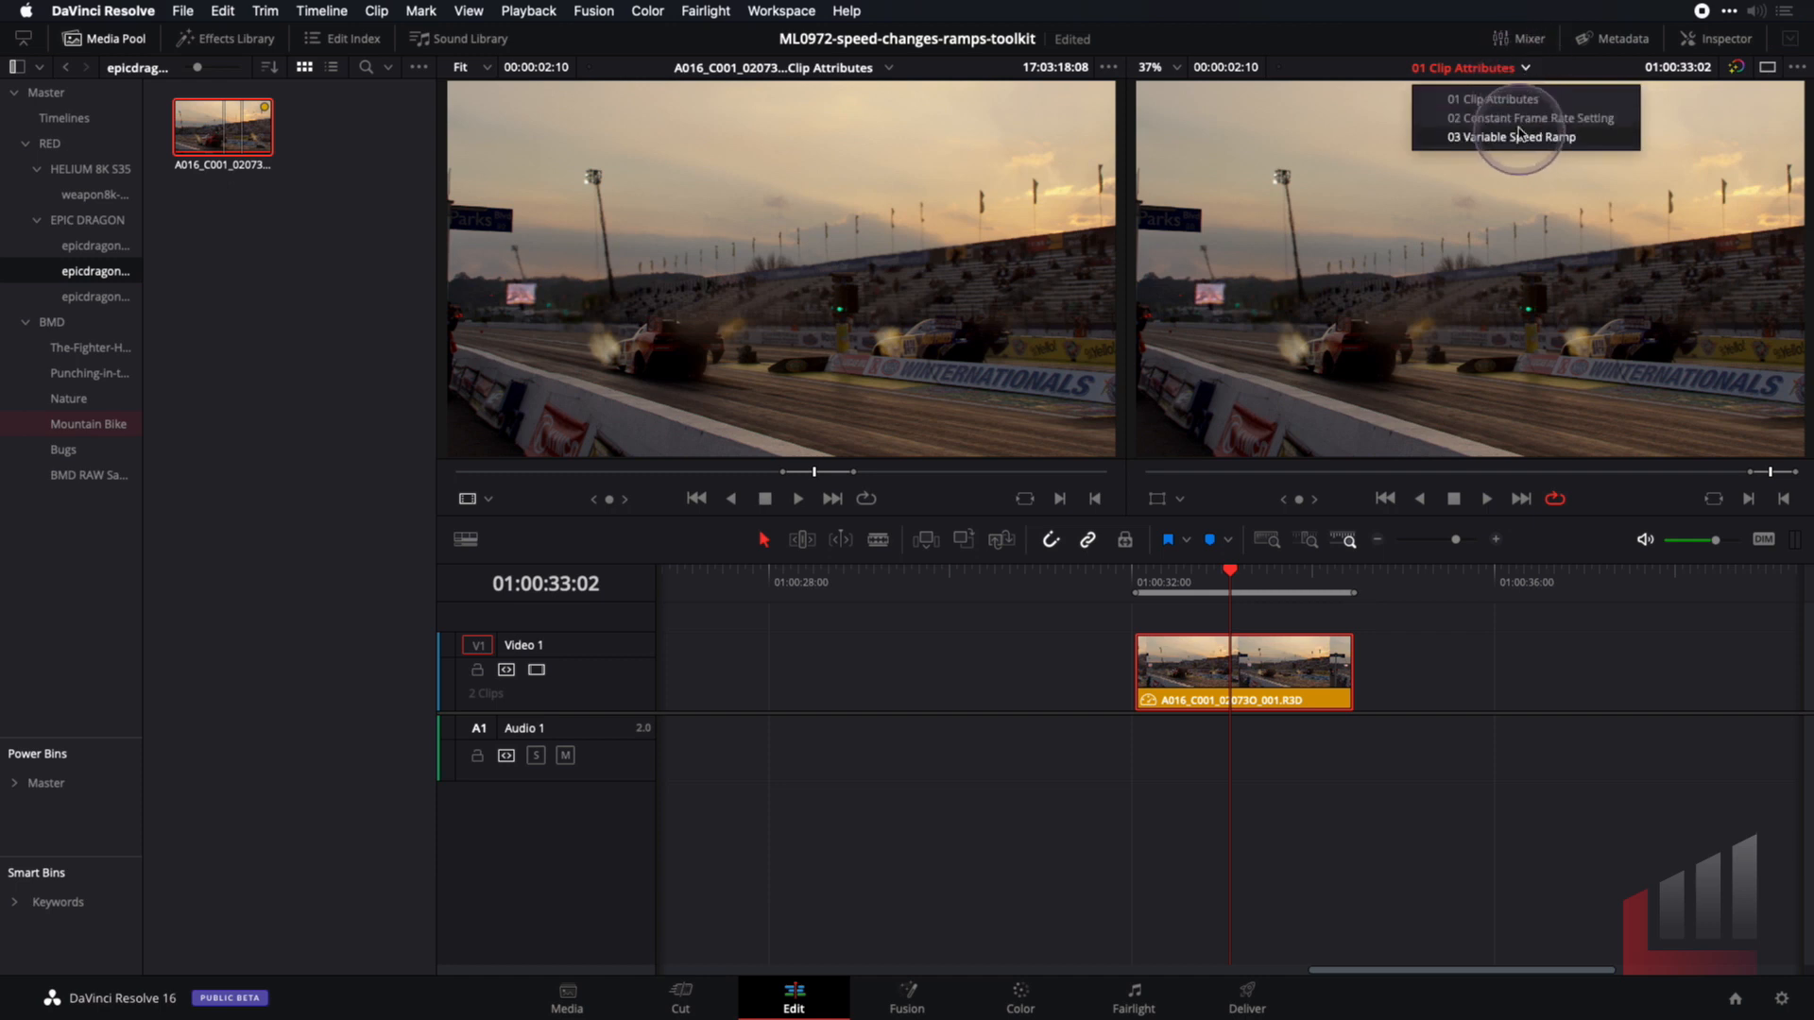
click(1512, 118)
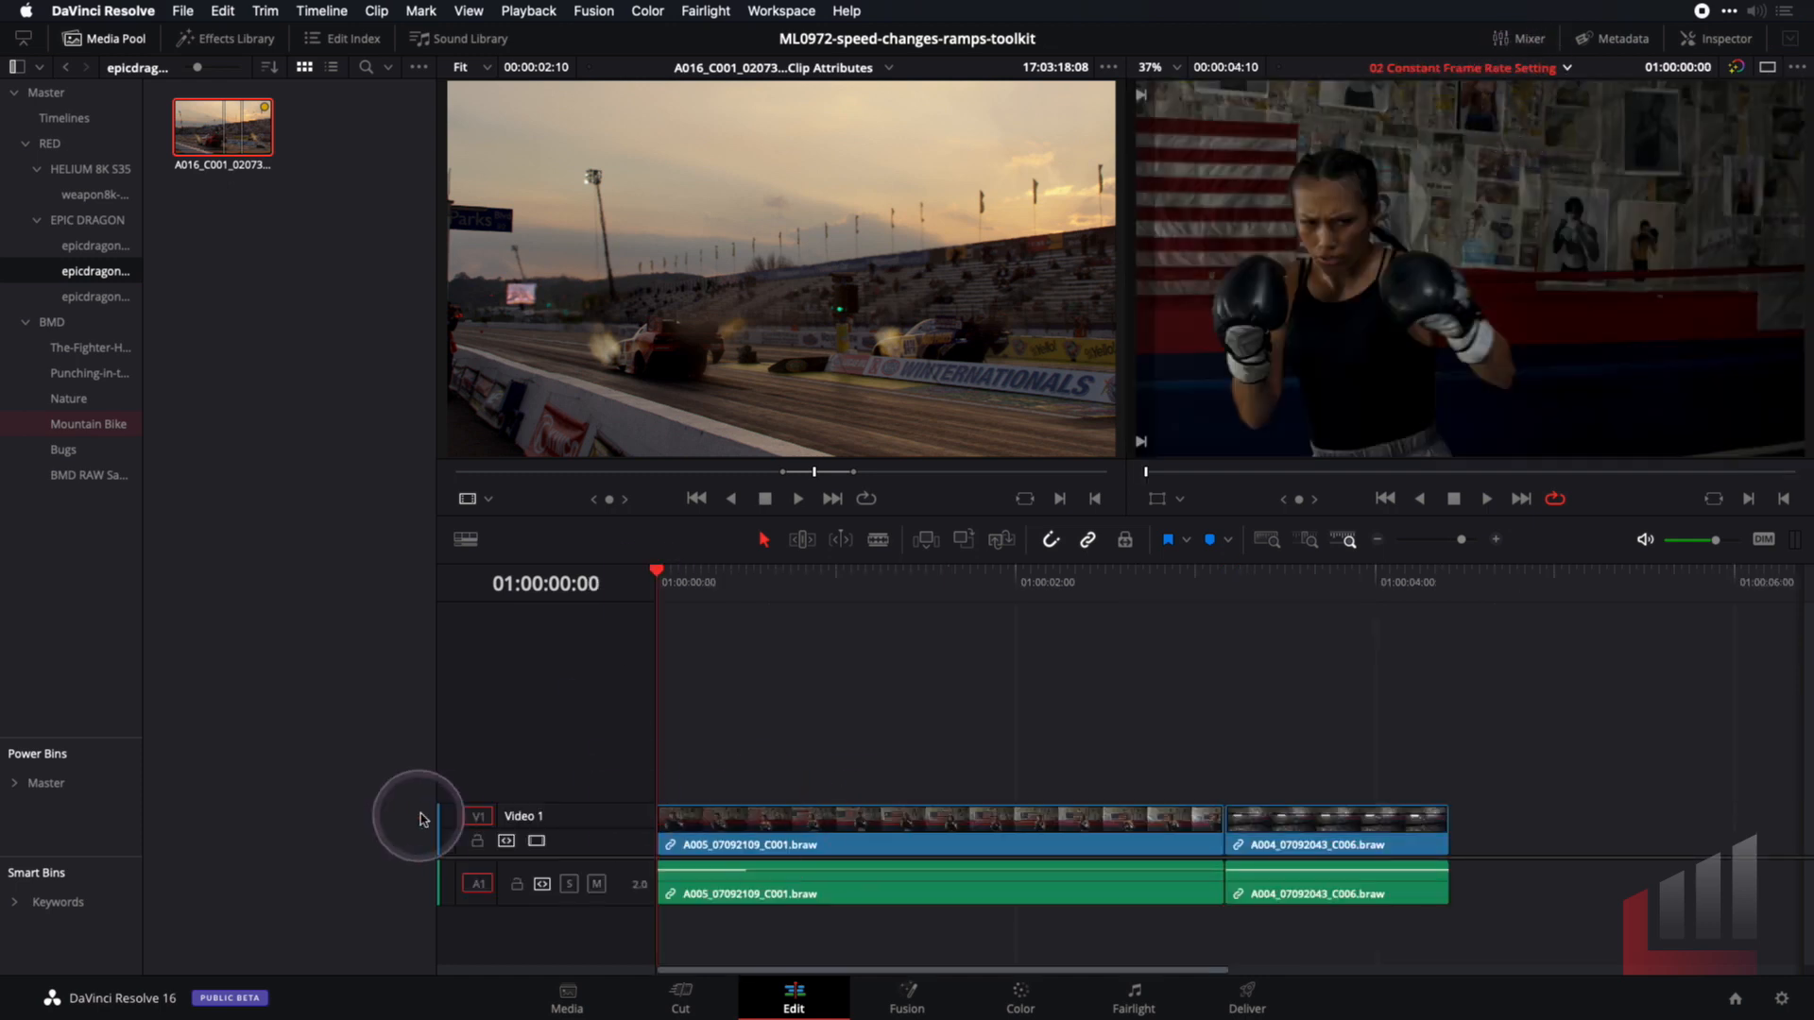
key(space)
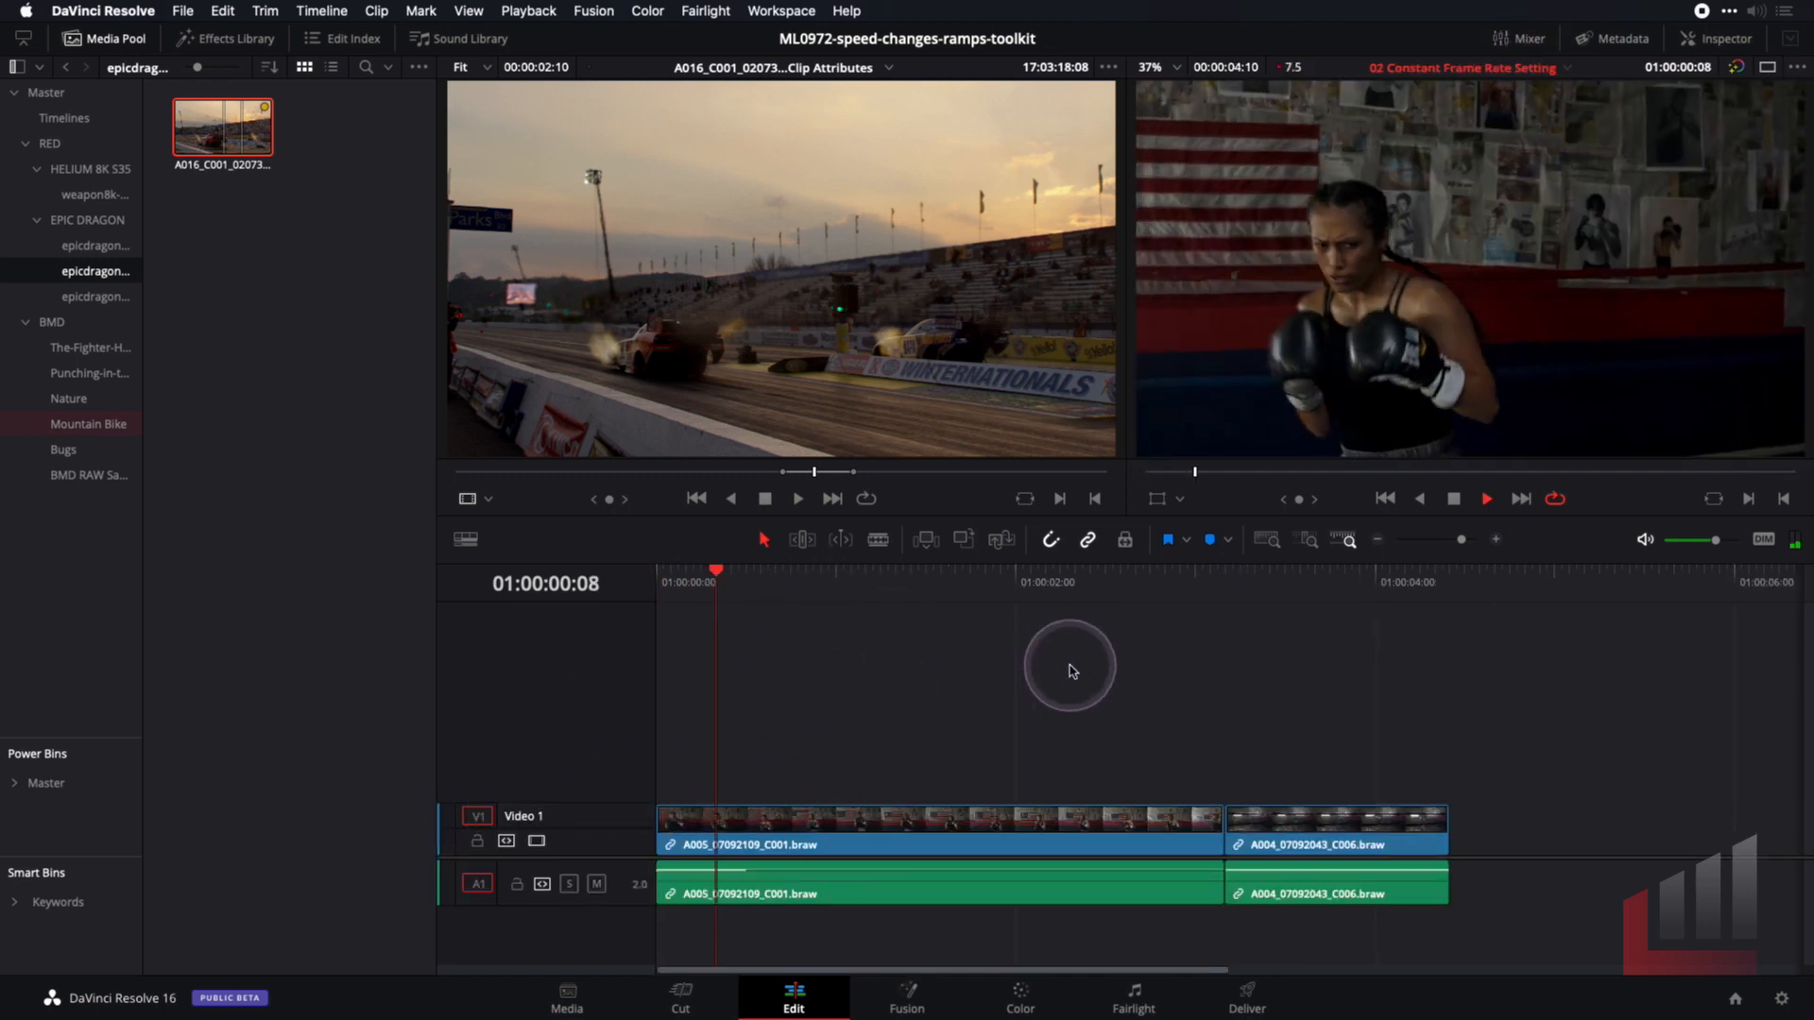
key(space)
Mute the Audio 1 track and continue playing the first boxing clip
key(super+b)
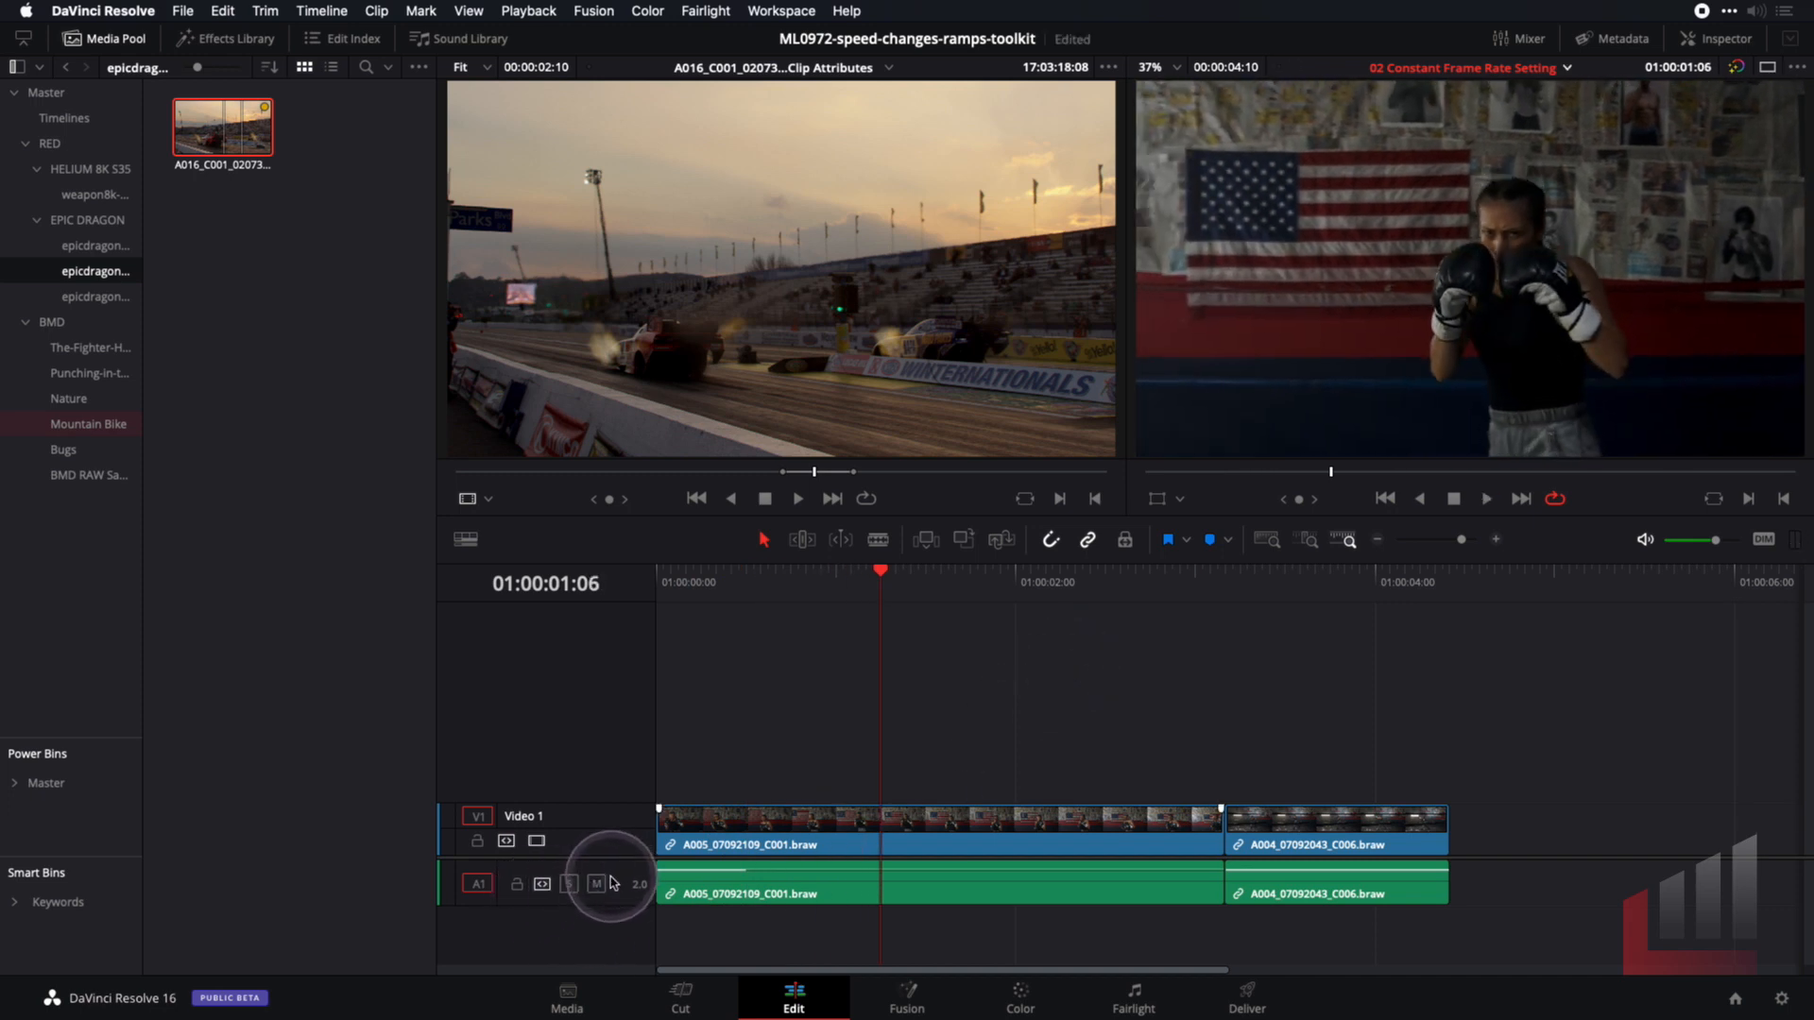
click(596, 884)
key(space)
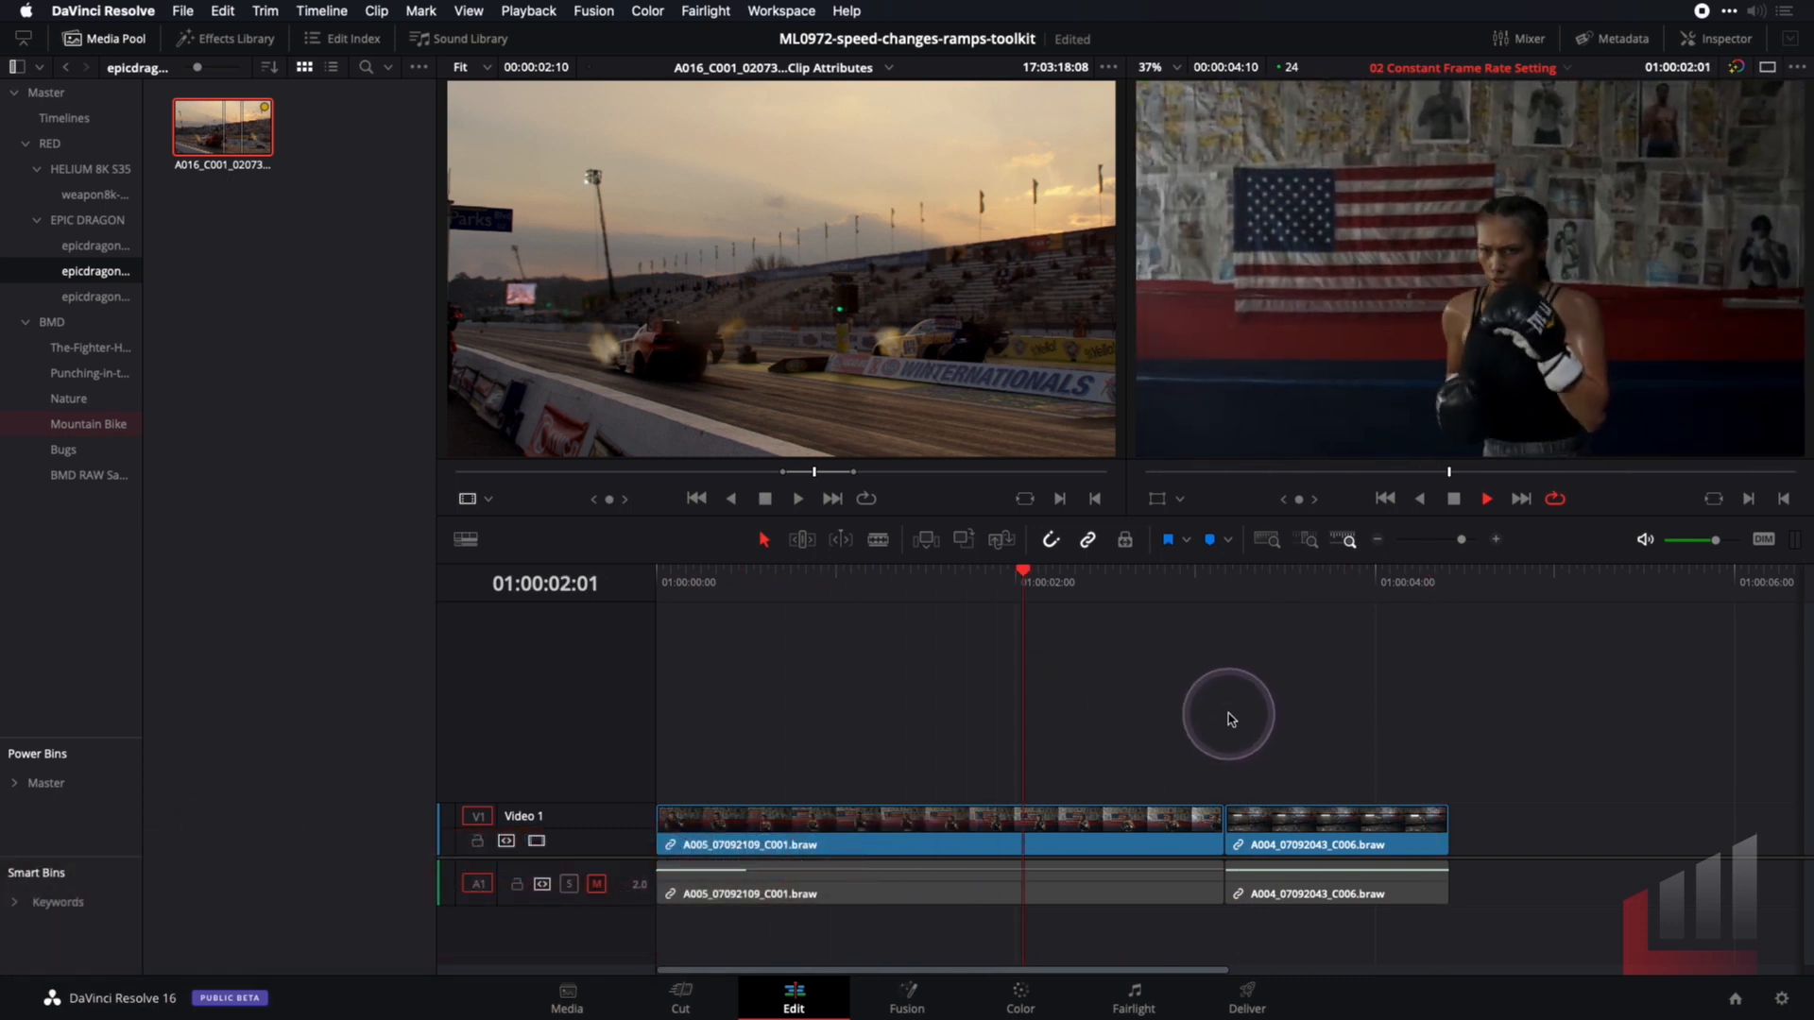
key(space)
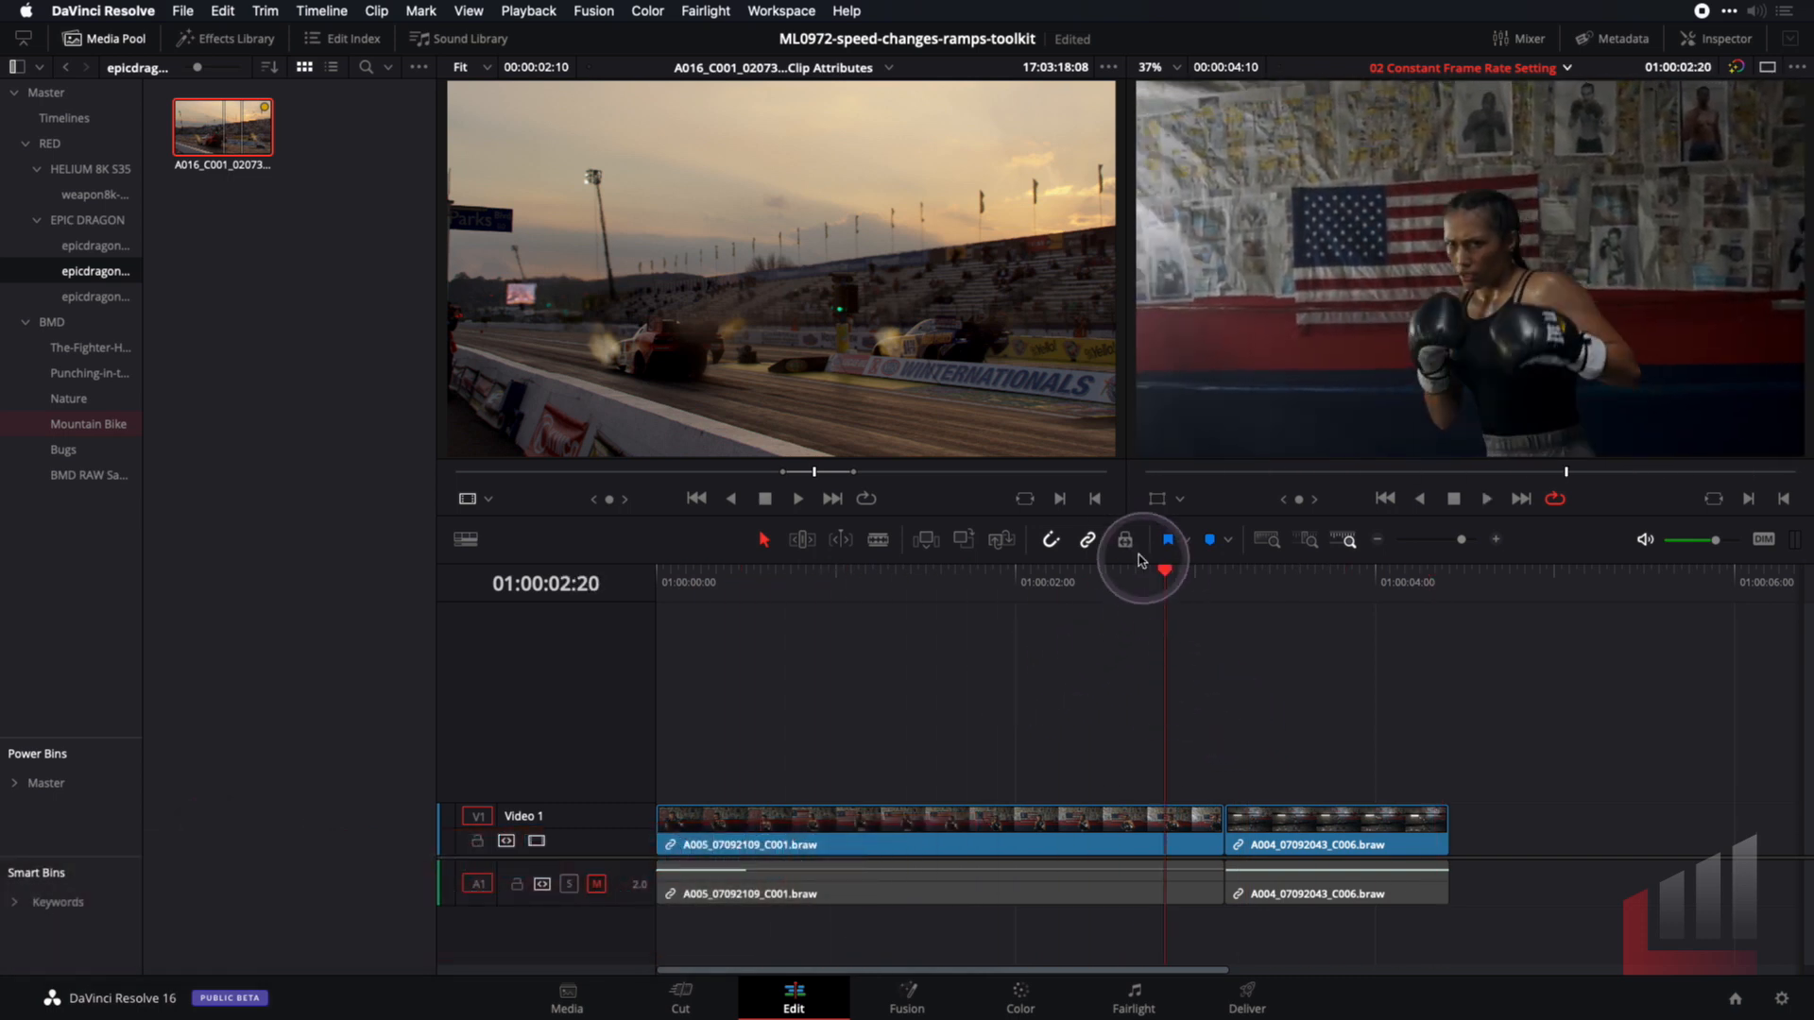
Try speeding up clip A005_07092109_C001 with Change Clip Speed without rippling the sequence, and undo it
drag(1098, 592, 966, 600)
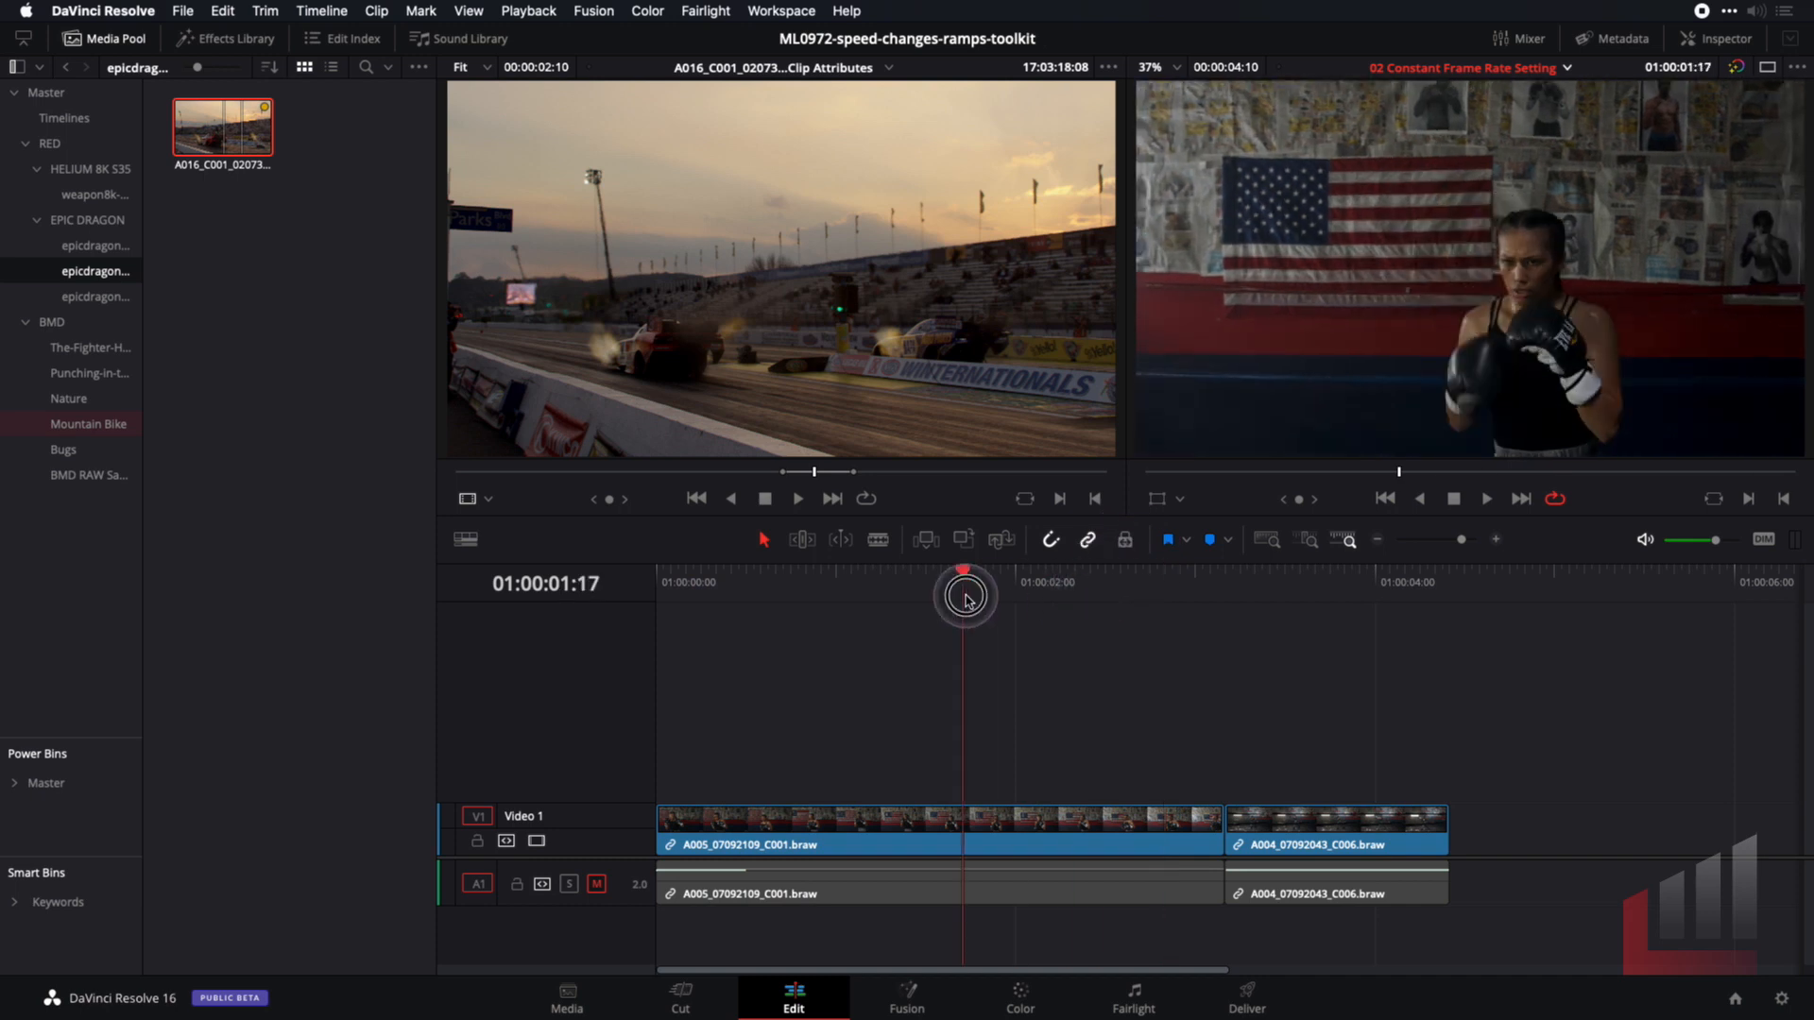
right_click(964, 832)
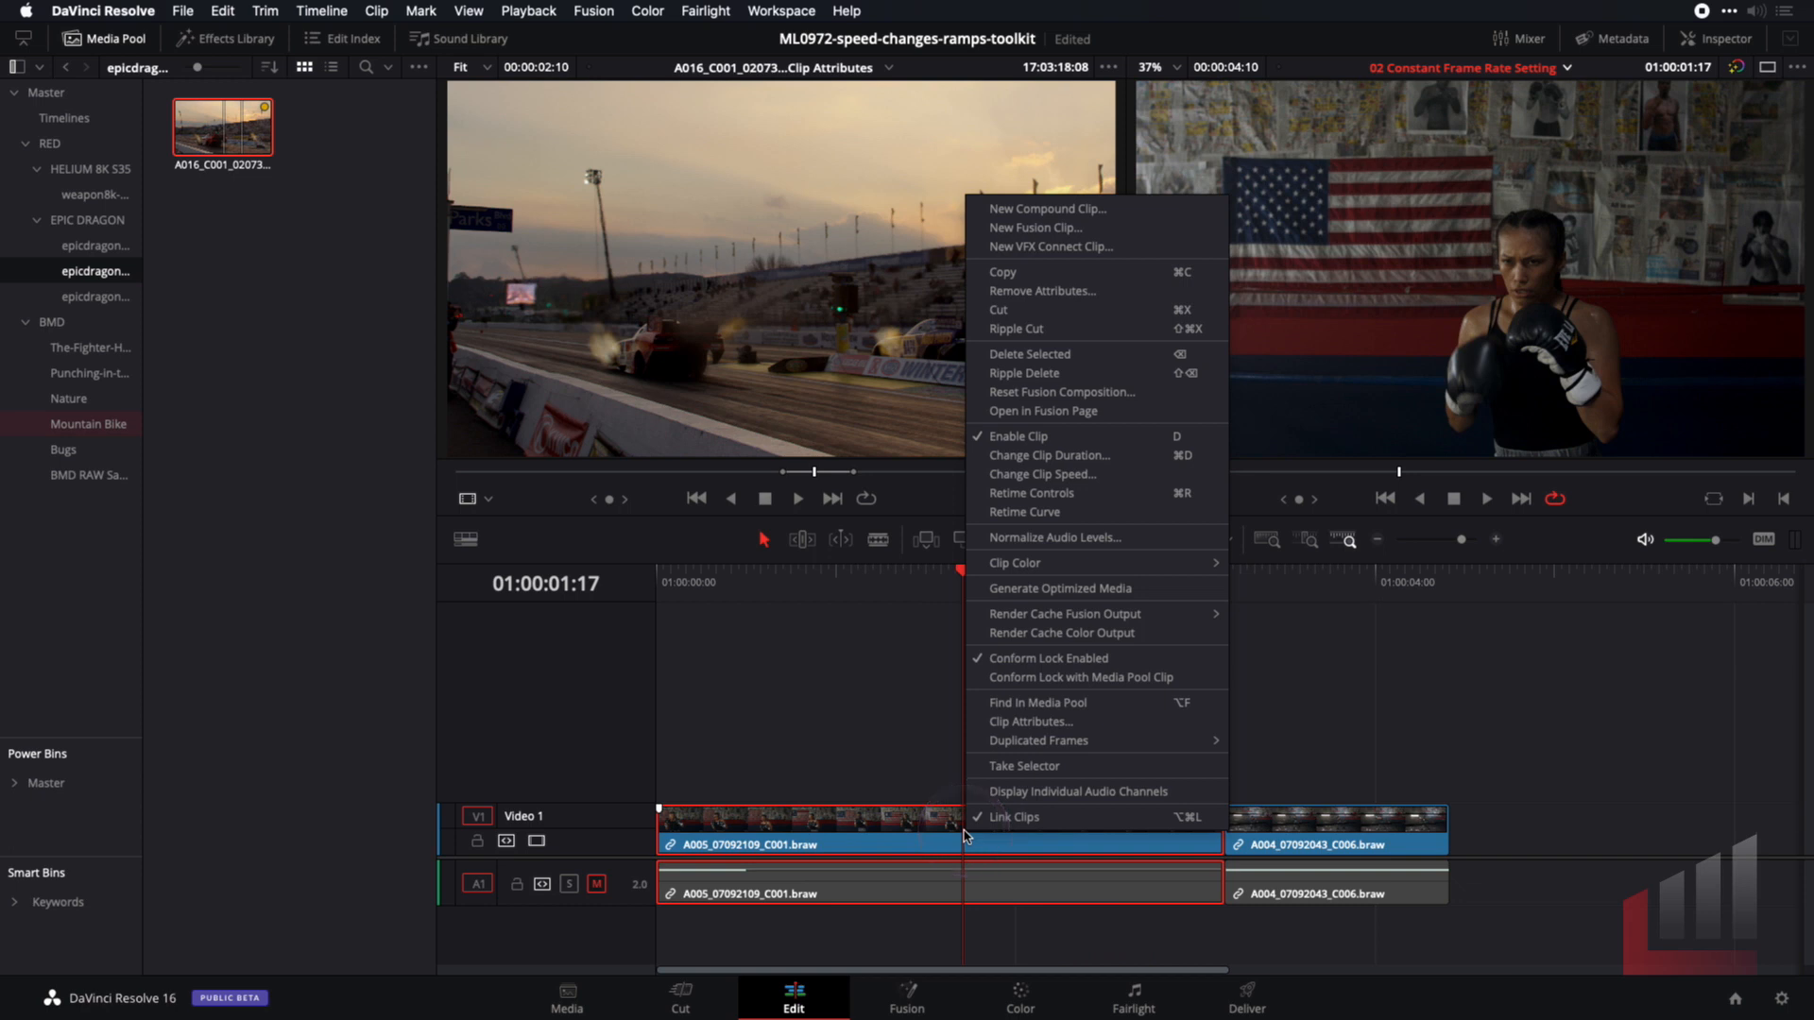
click(1039, 474)
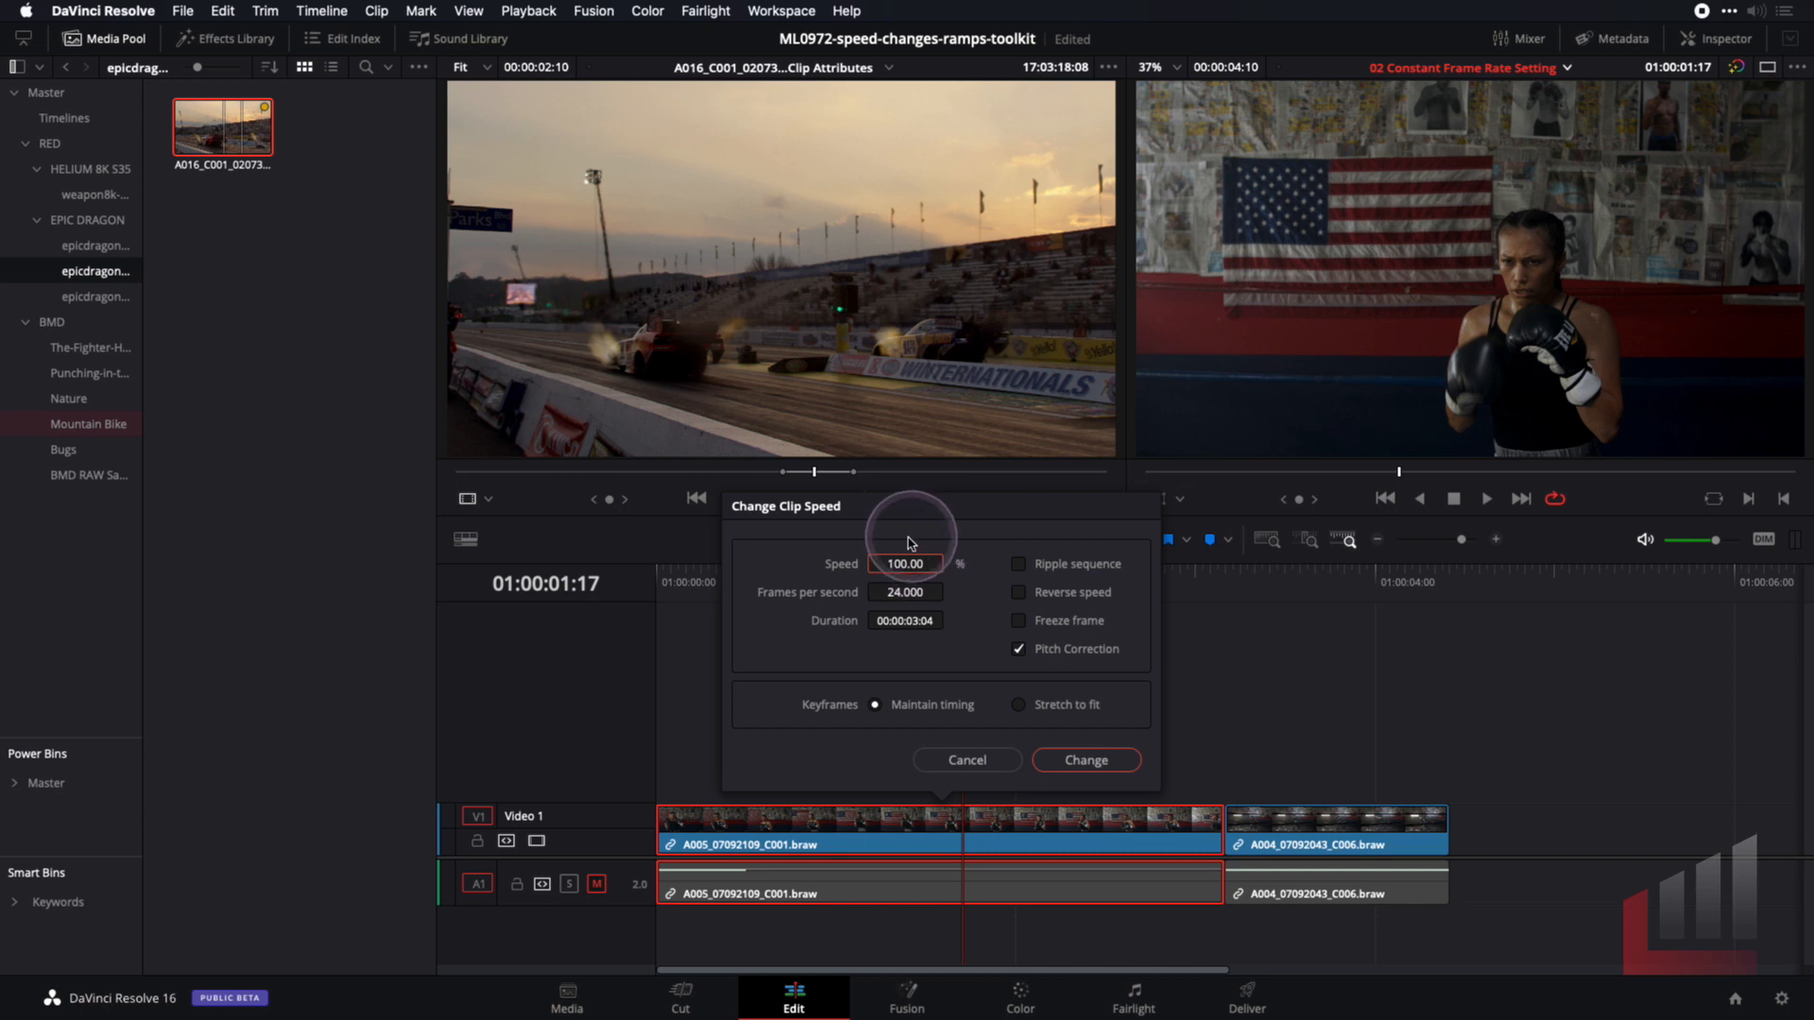
click(894, 593)
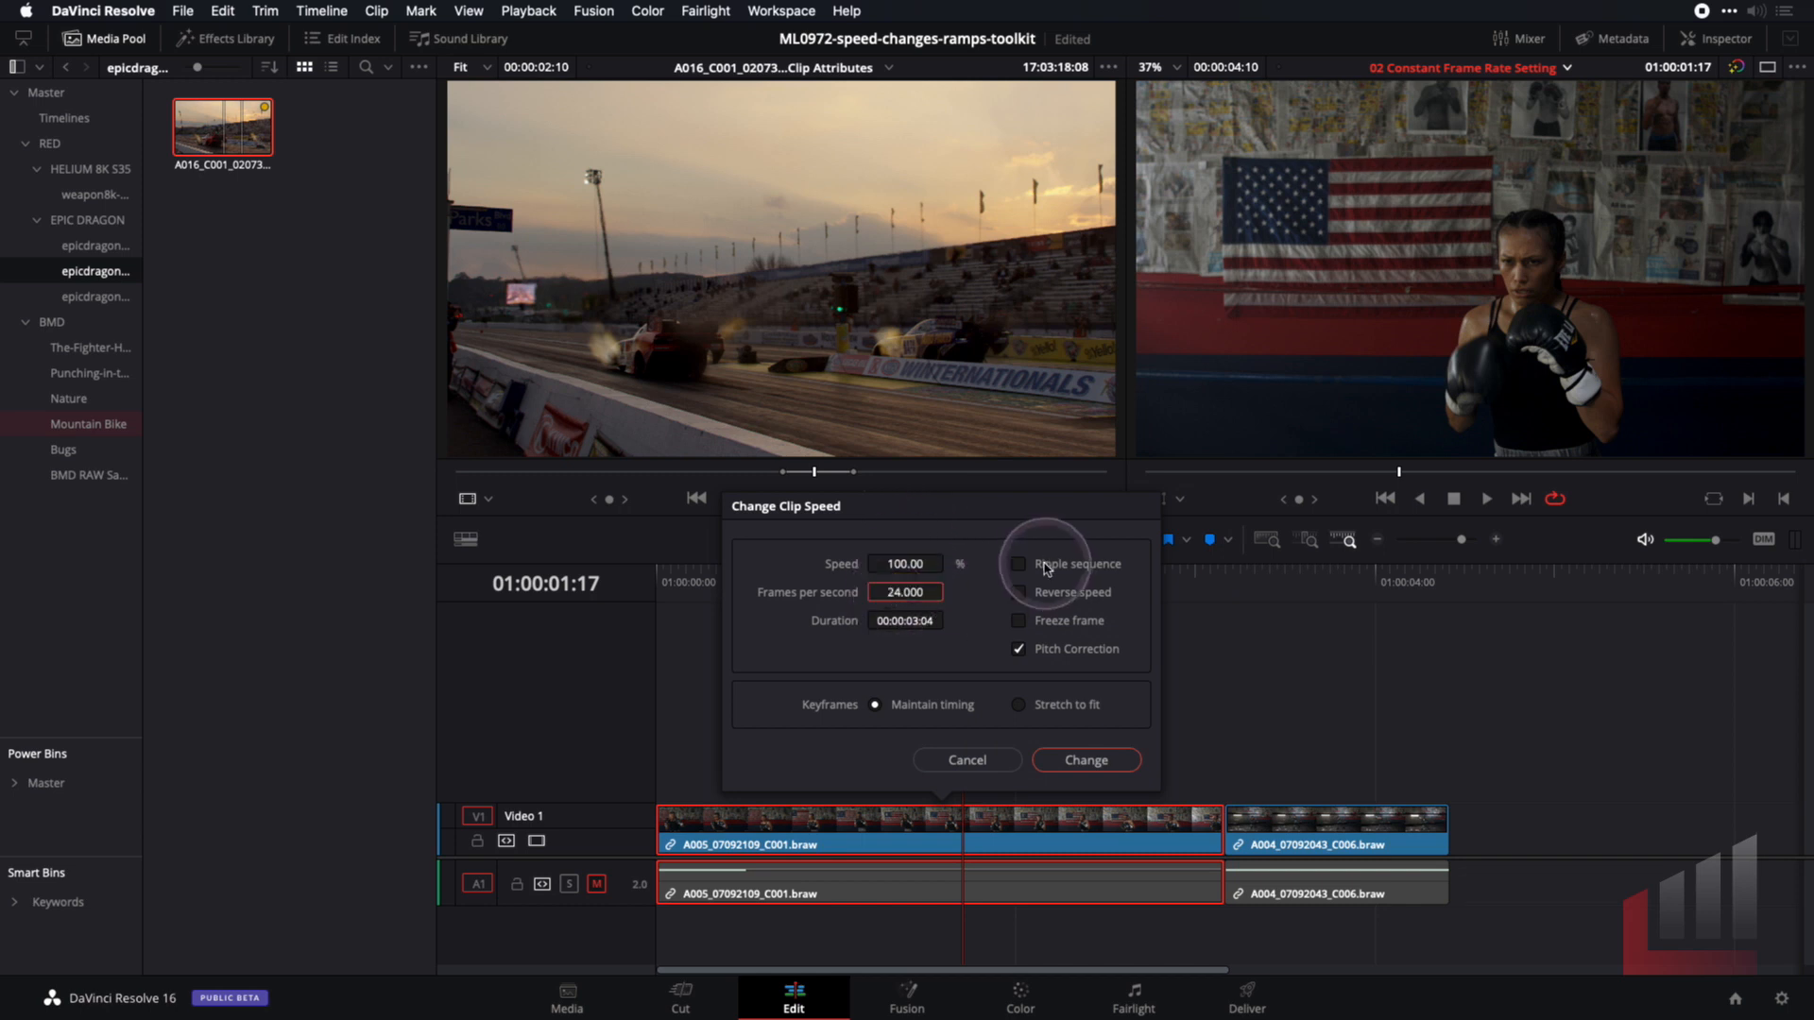
click(1092, 761)
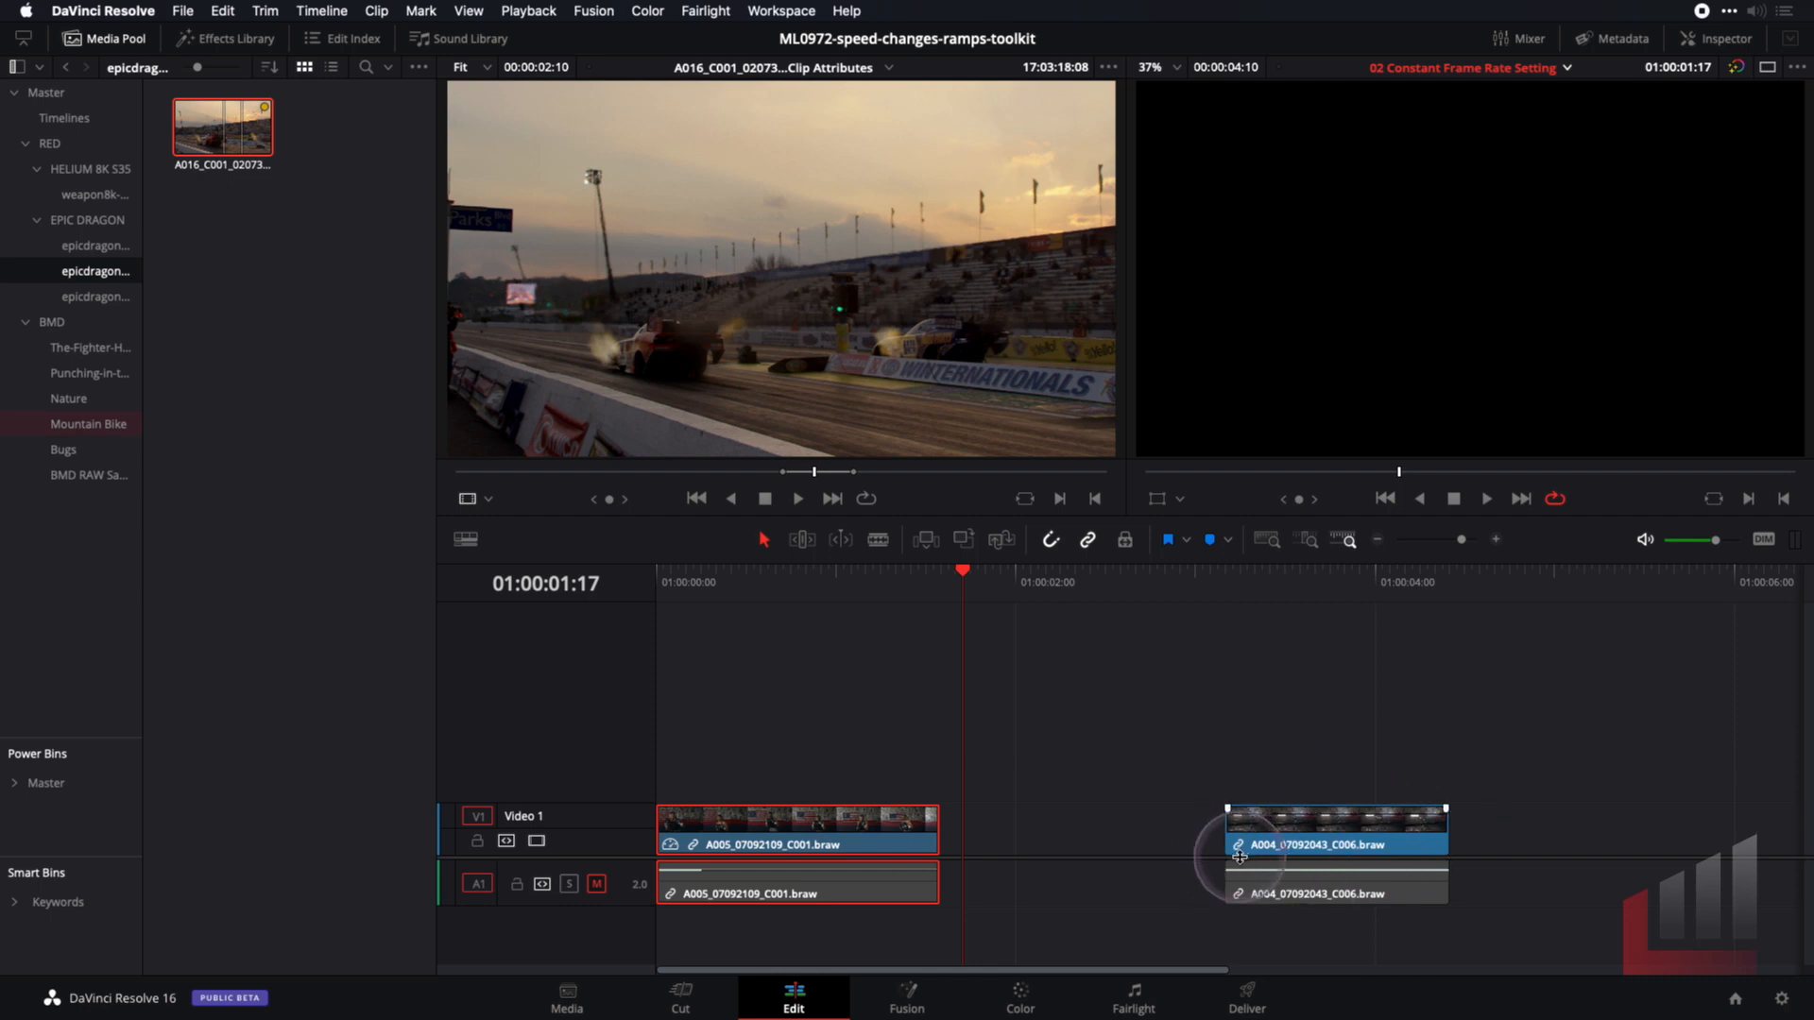
key(super+z)
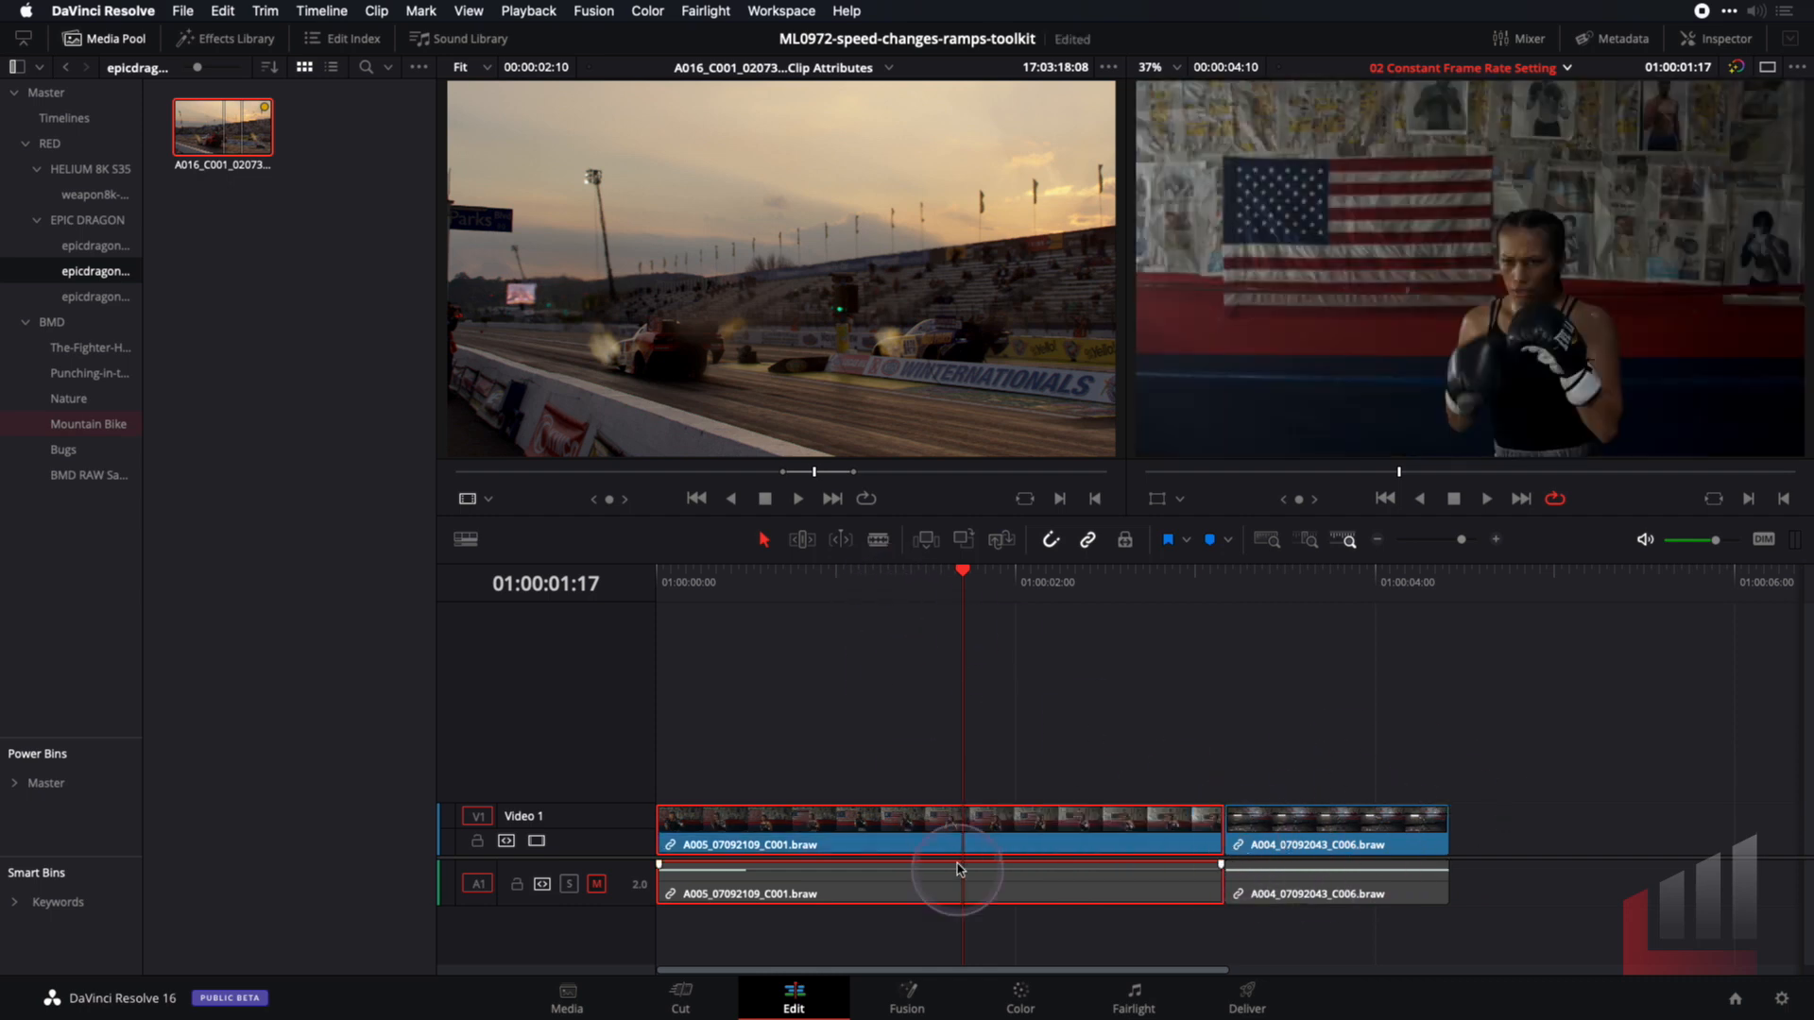
Set clip A005_07092109_C001's speed to 200% with Change Clip Speed, with Ripple sequence enabled
right_click(959, 839)
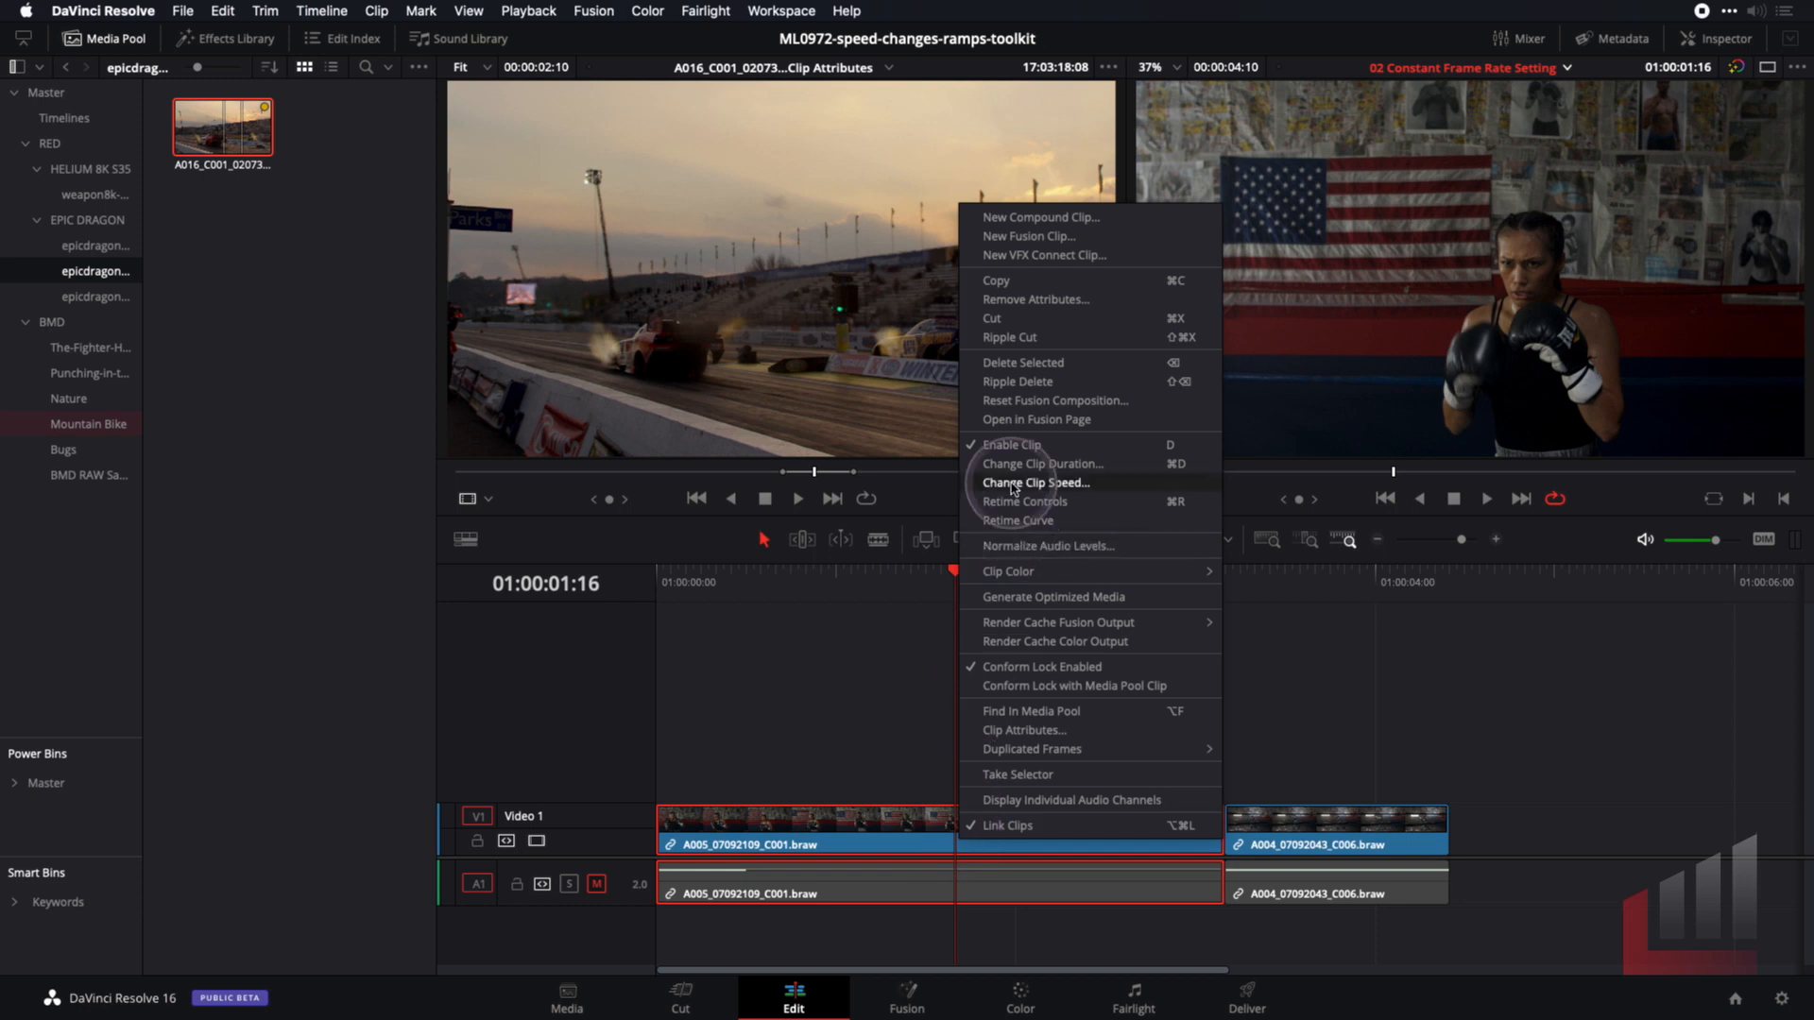
click(1012, 484)
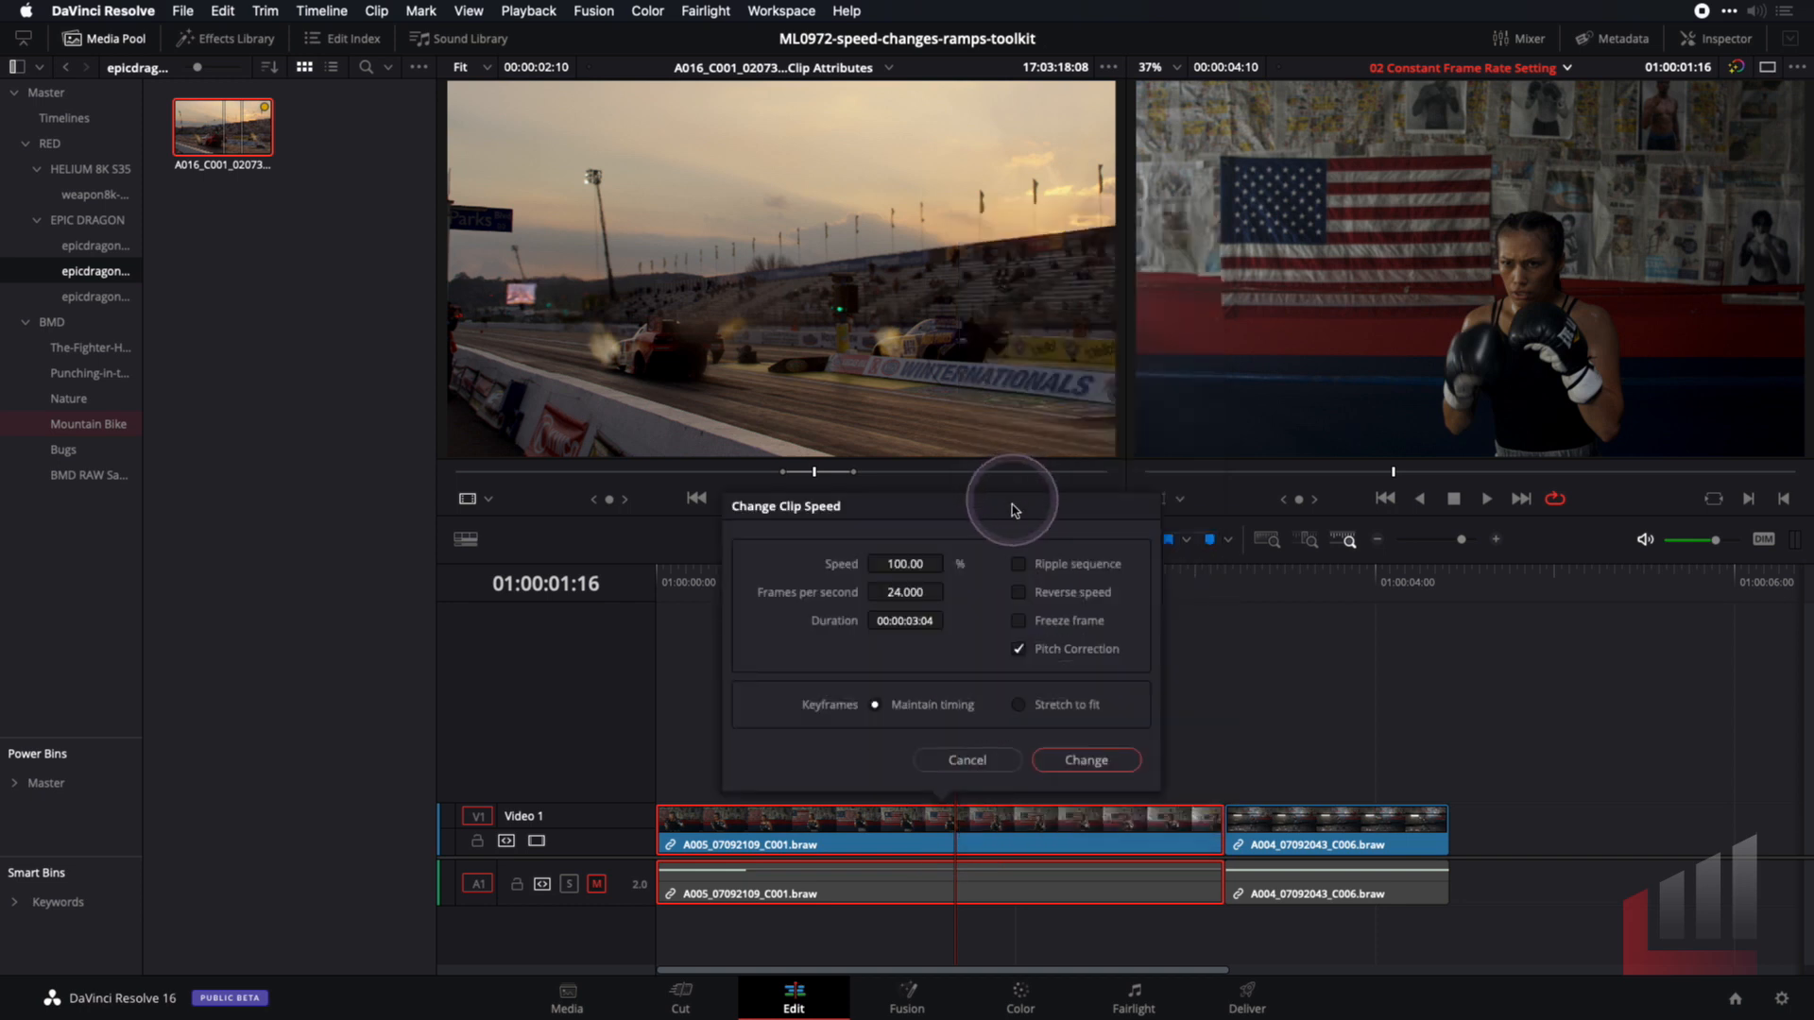
click(1018, 566)
click(905, 564)
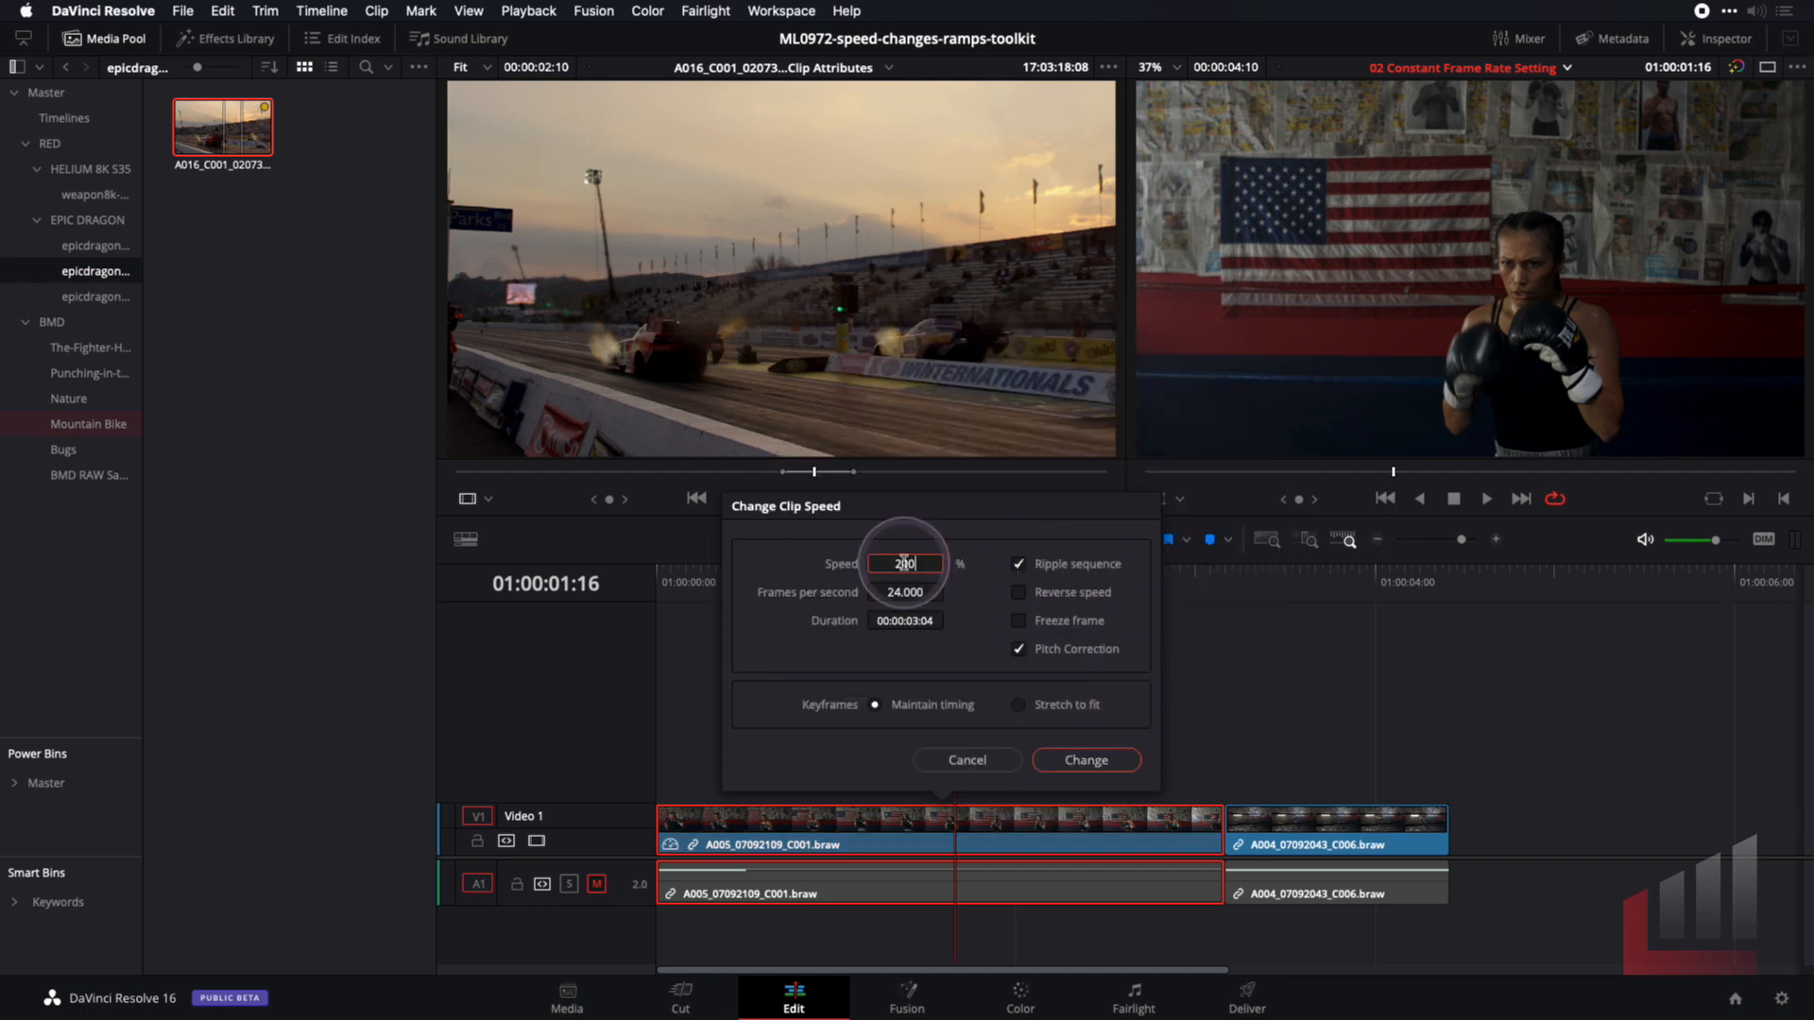
click(1085, 761)
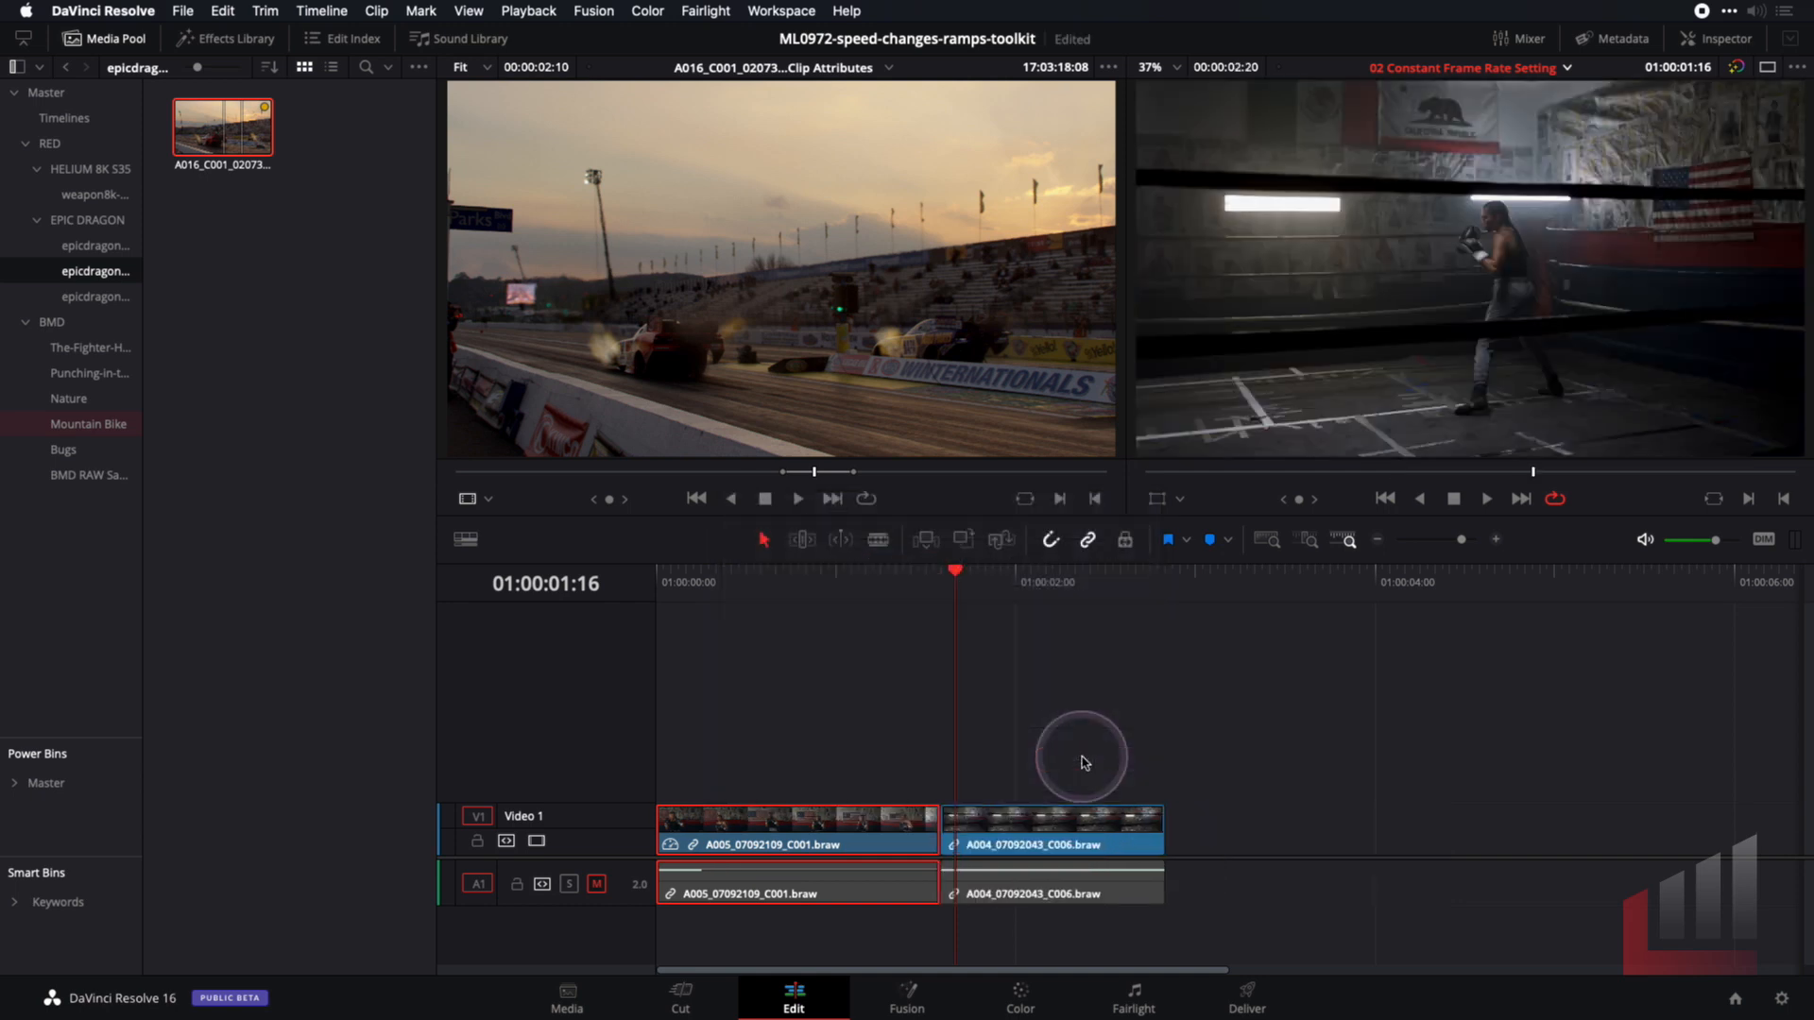
click(1079, 792)
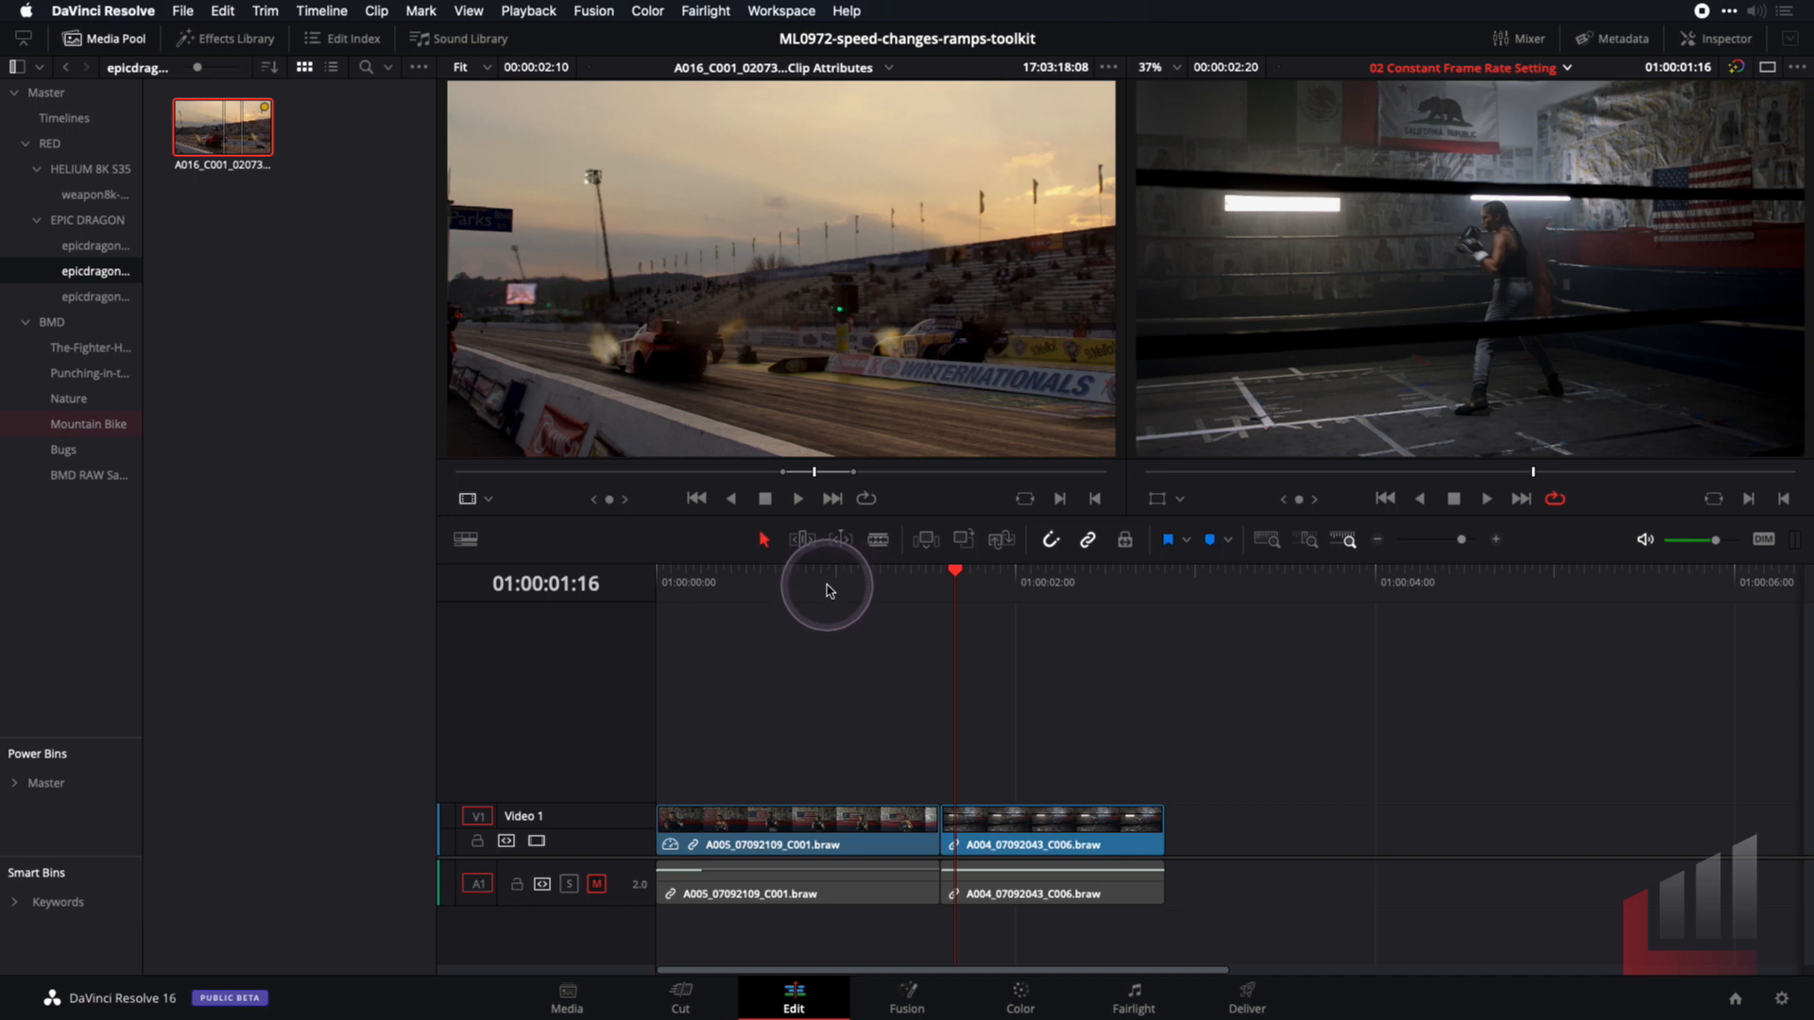
Play the rippled boxing timeline in full screen and return to the Edit page
click(797, 586)
key(super+f)
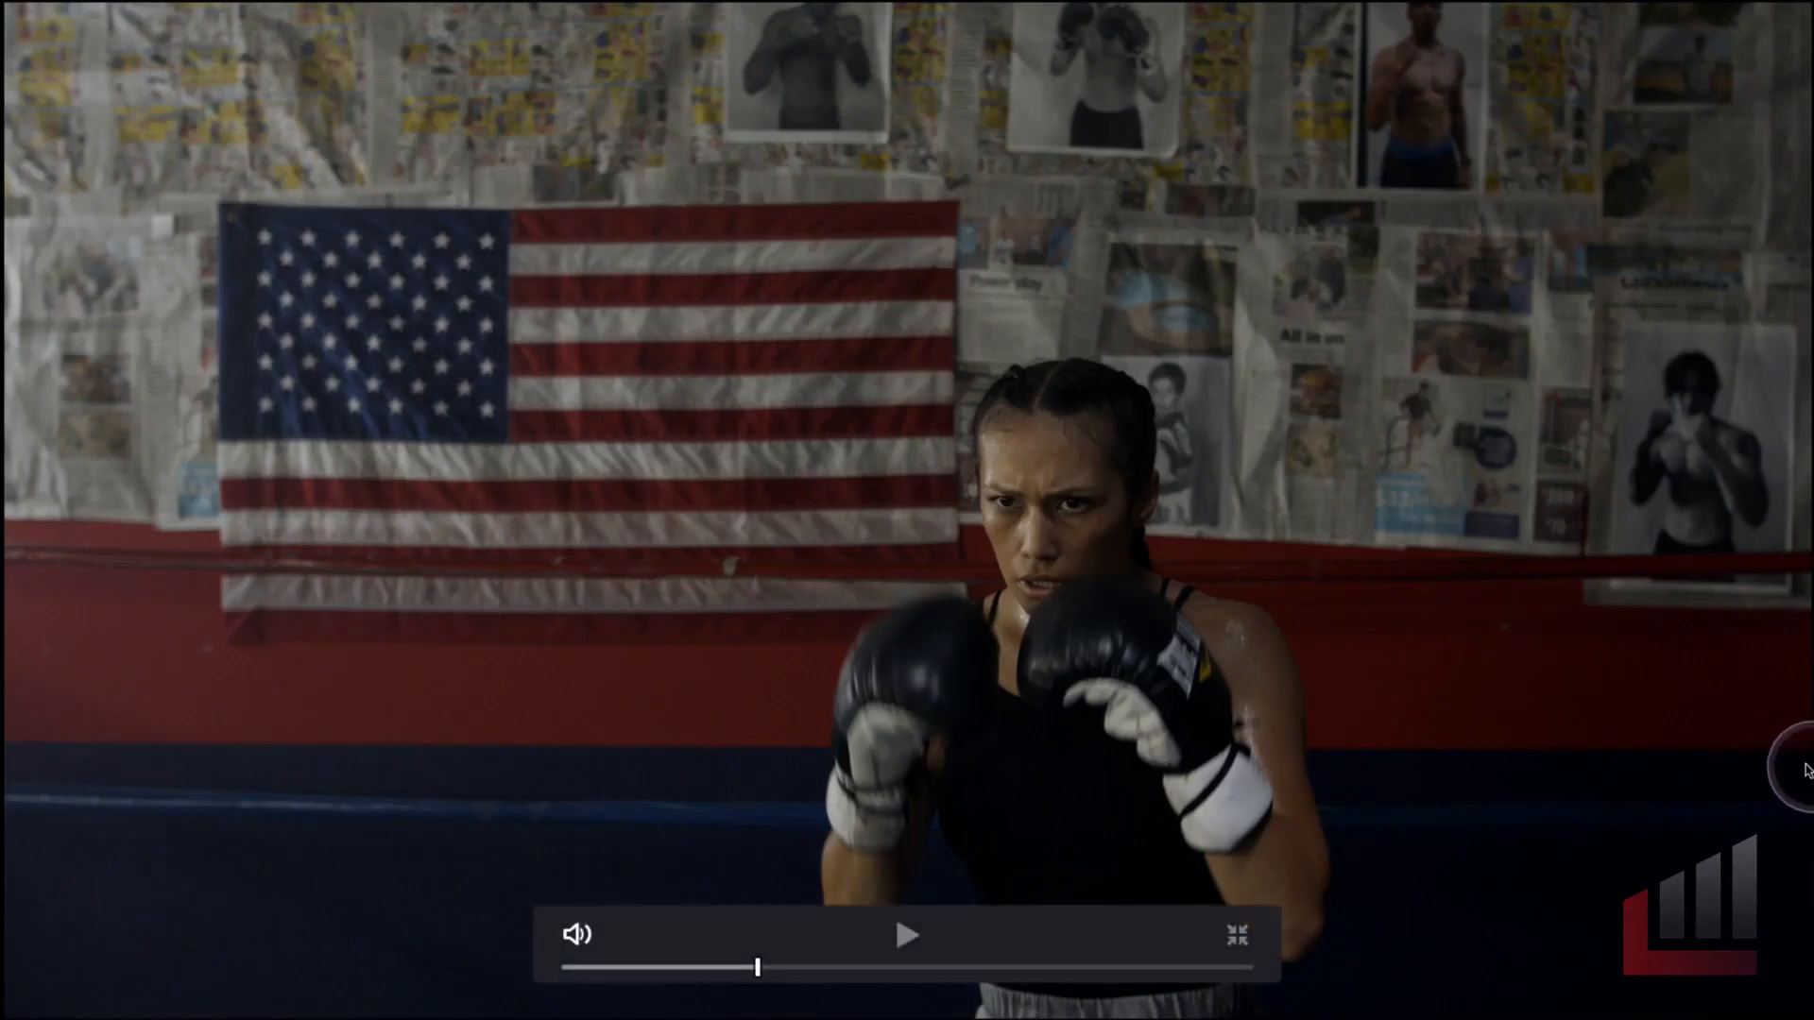
key(space)
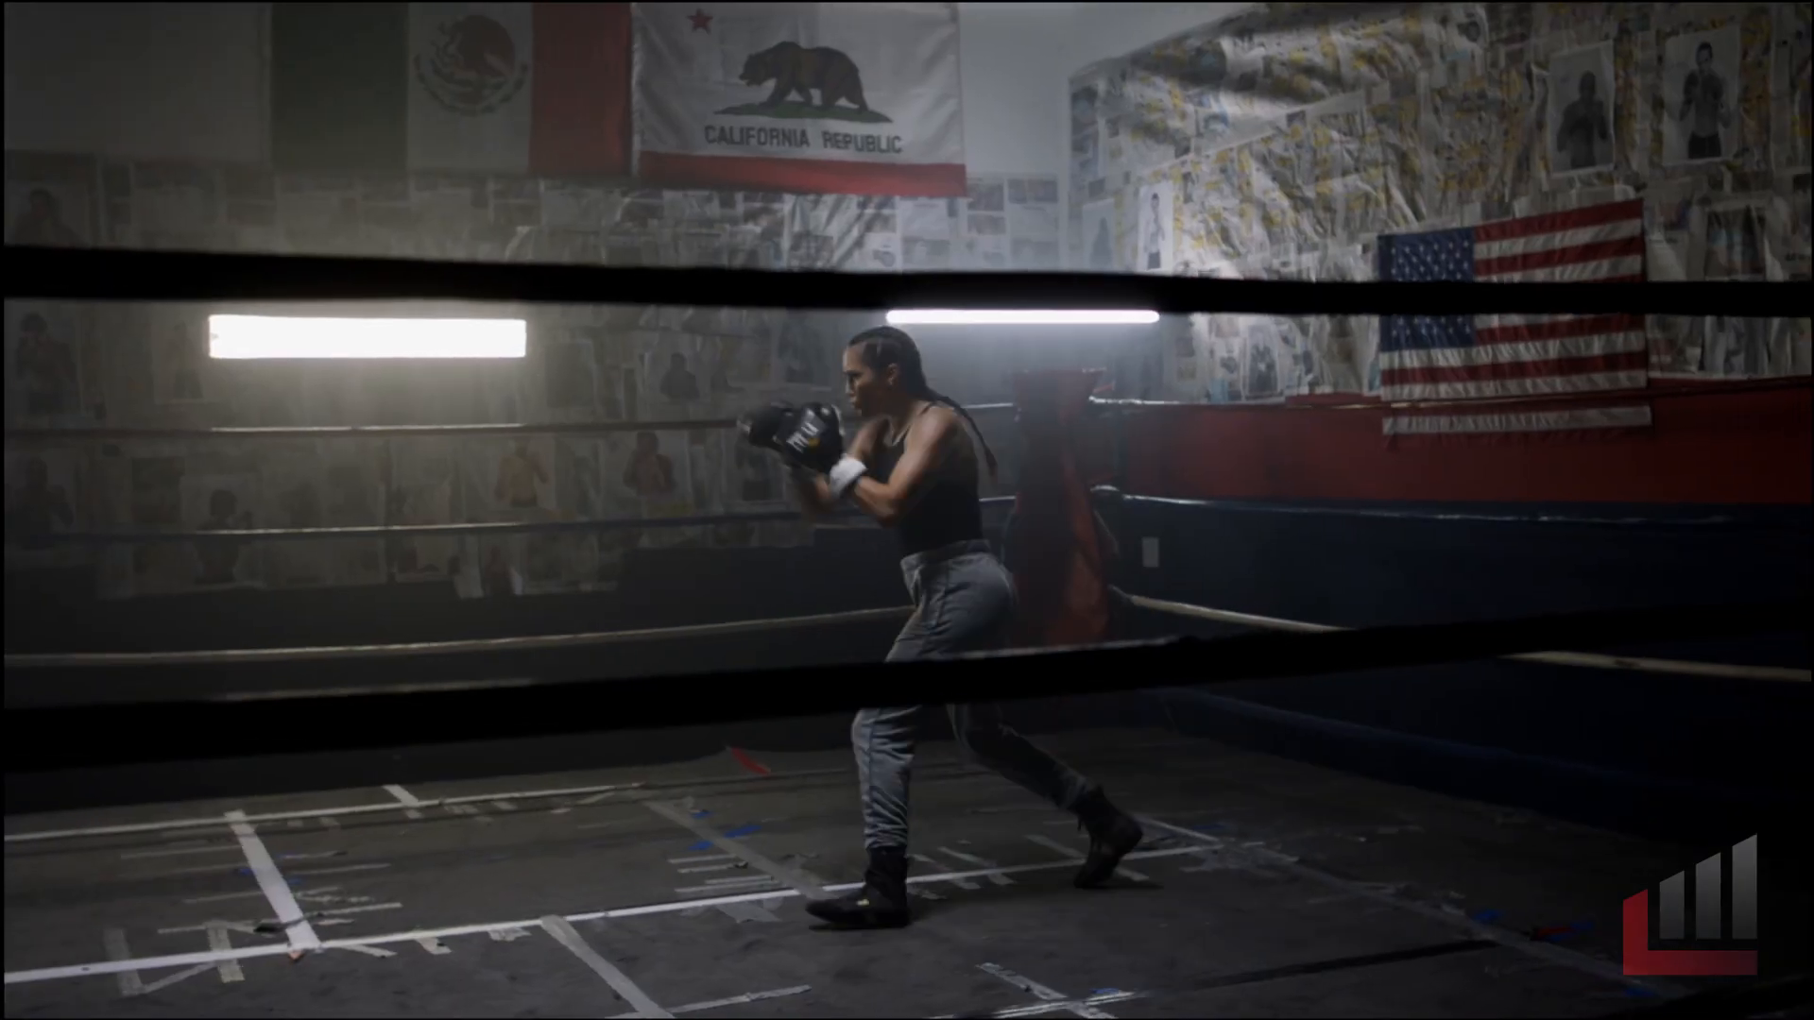
key(space)
key(Escape)
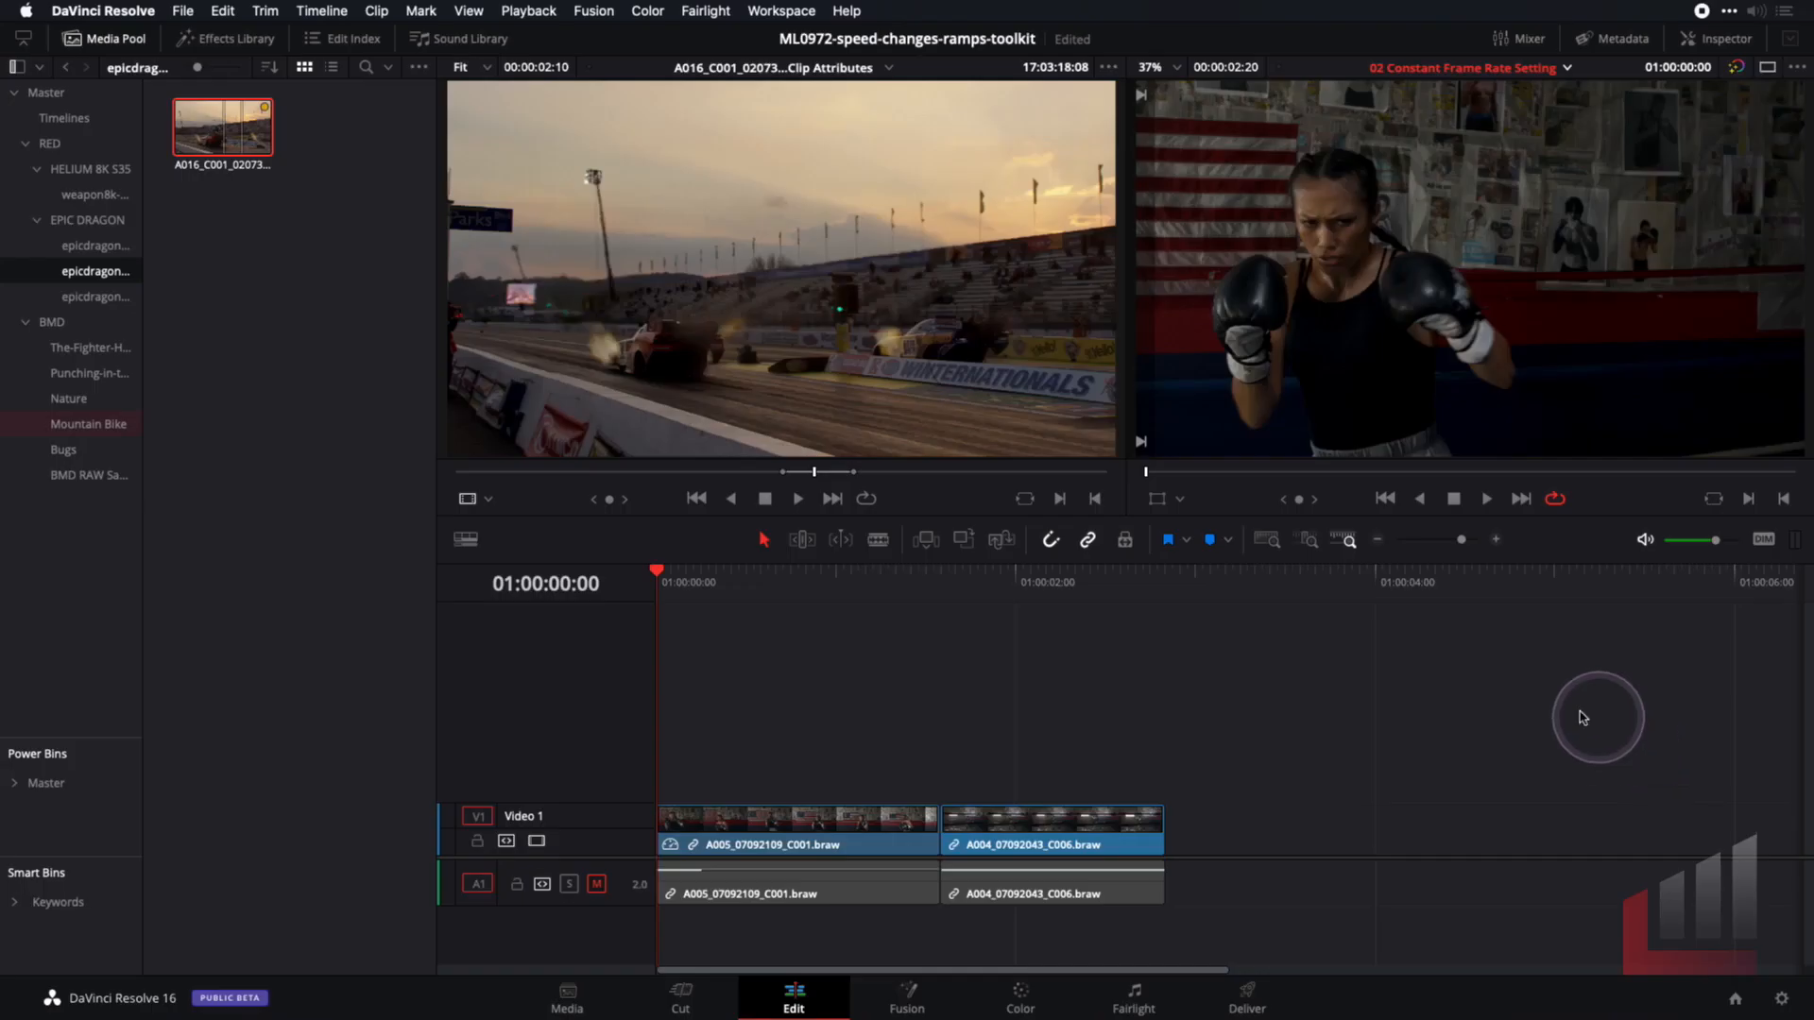
Set clip A004_07092043_C006's speed to 25% with Change Clip Speed, with Ripple sequence disabled
drag(945, 580, 1016, 583)
click(1080, 841)
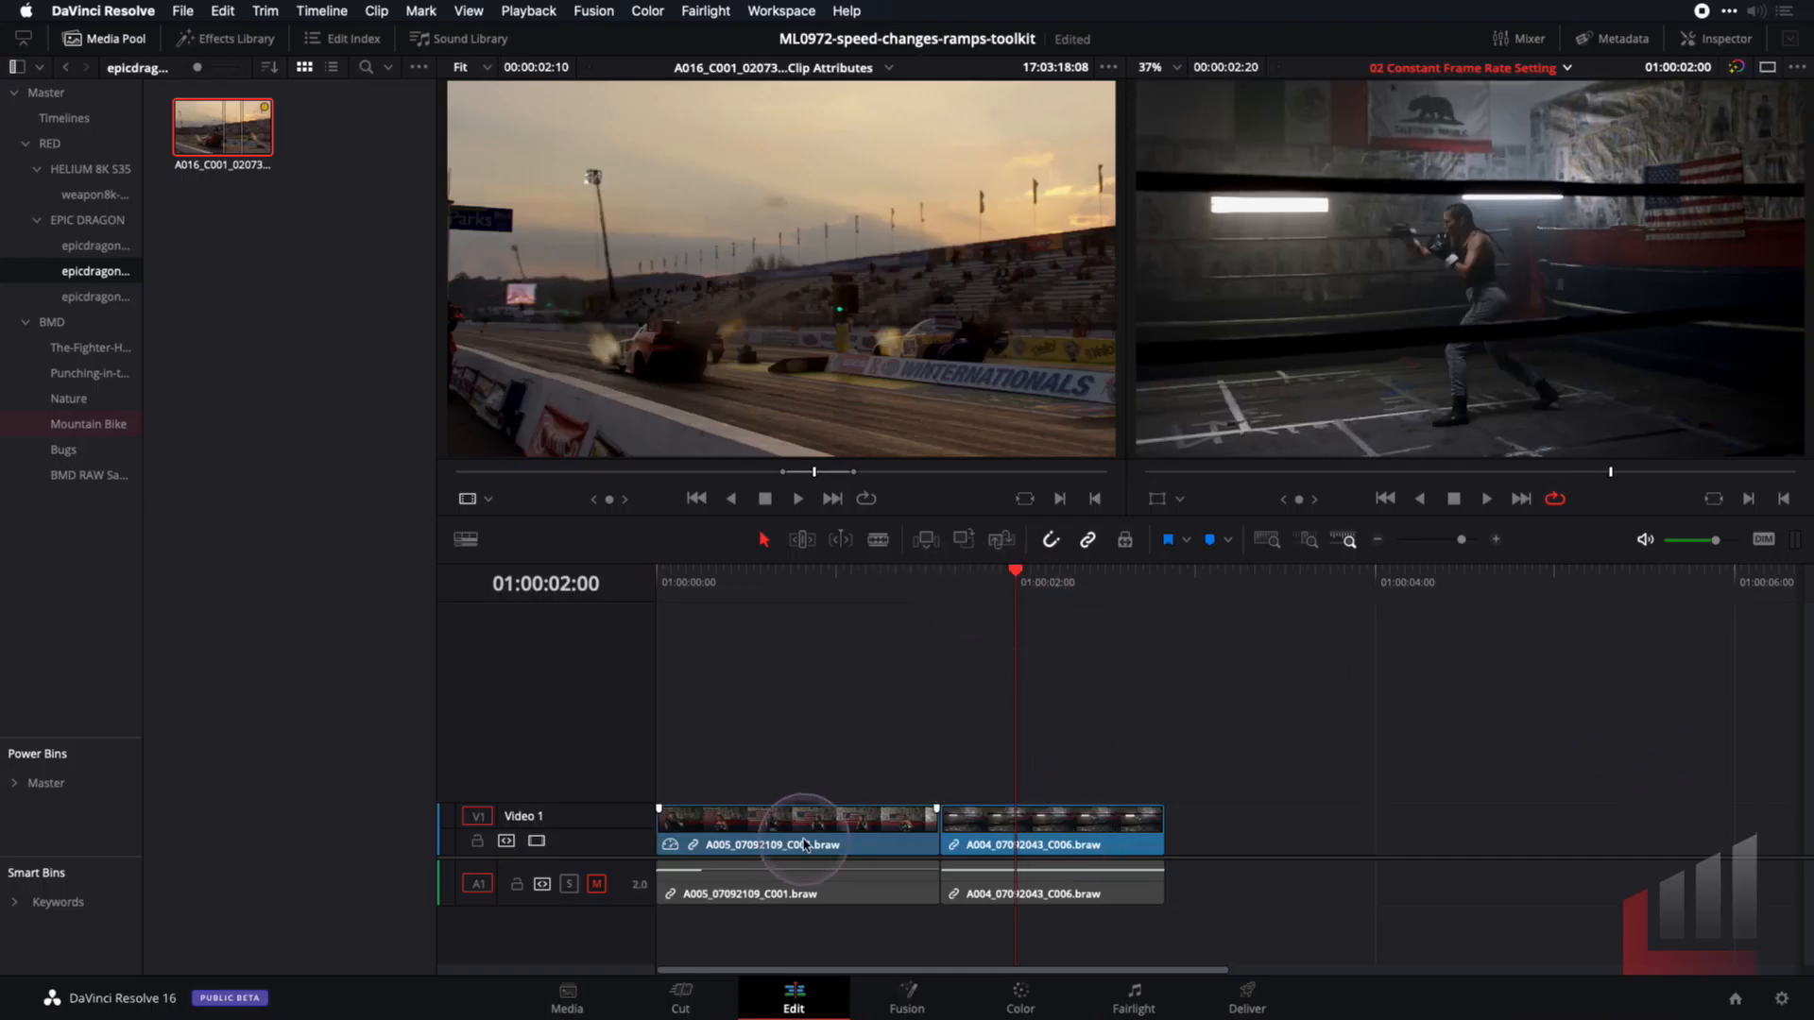
right_click(1035, 844)
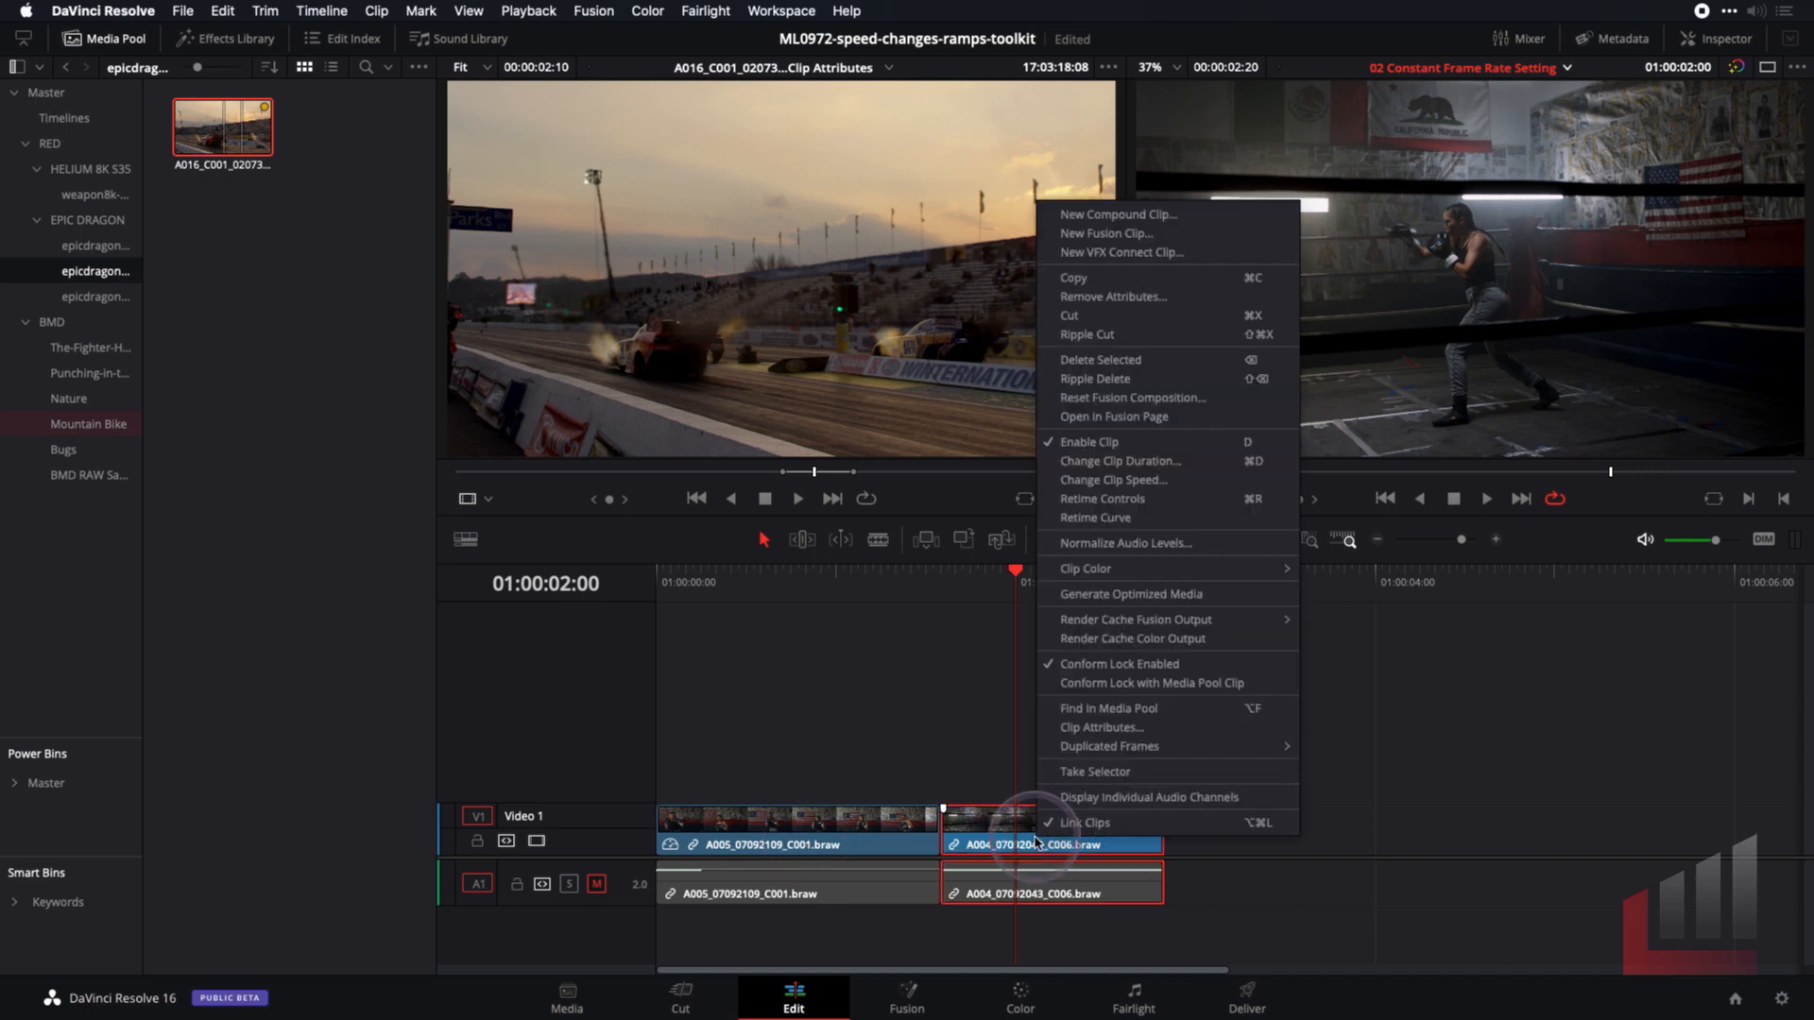
click(1187, 489)
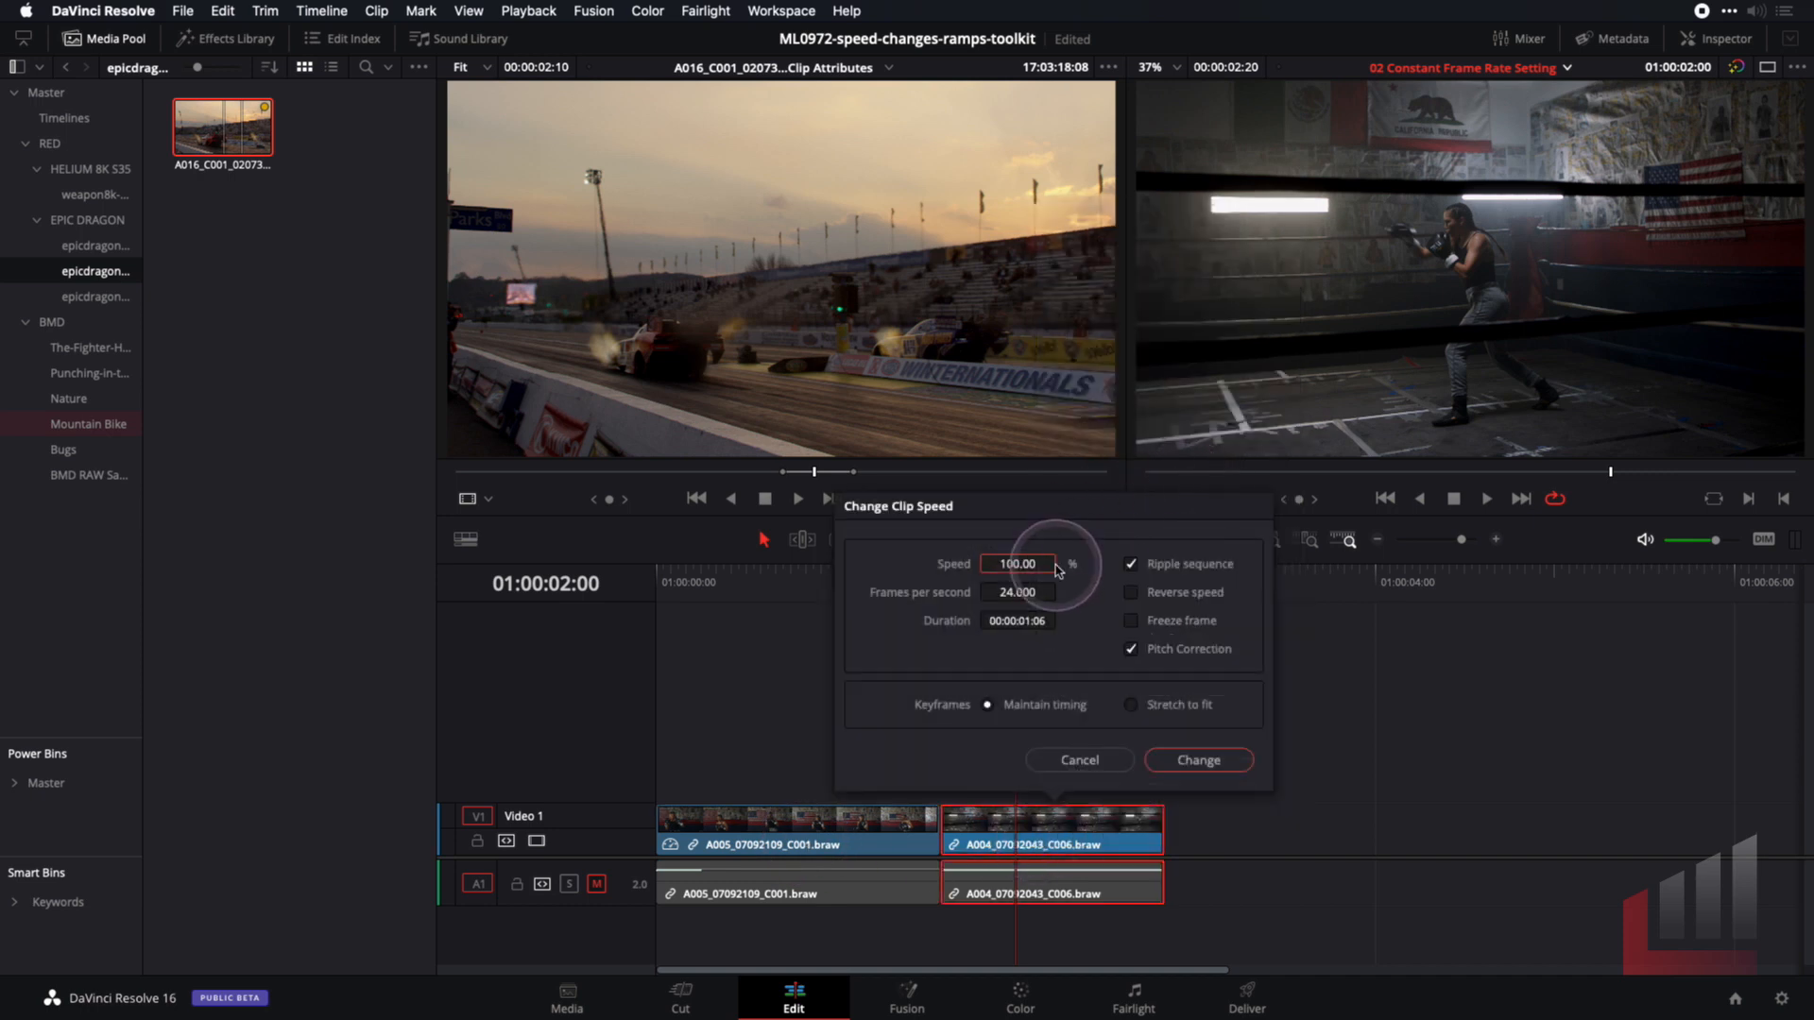
drag(1059, 568, 997, 568)
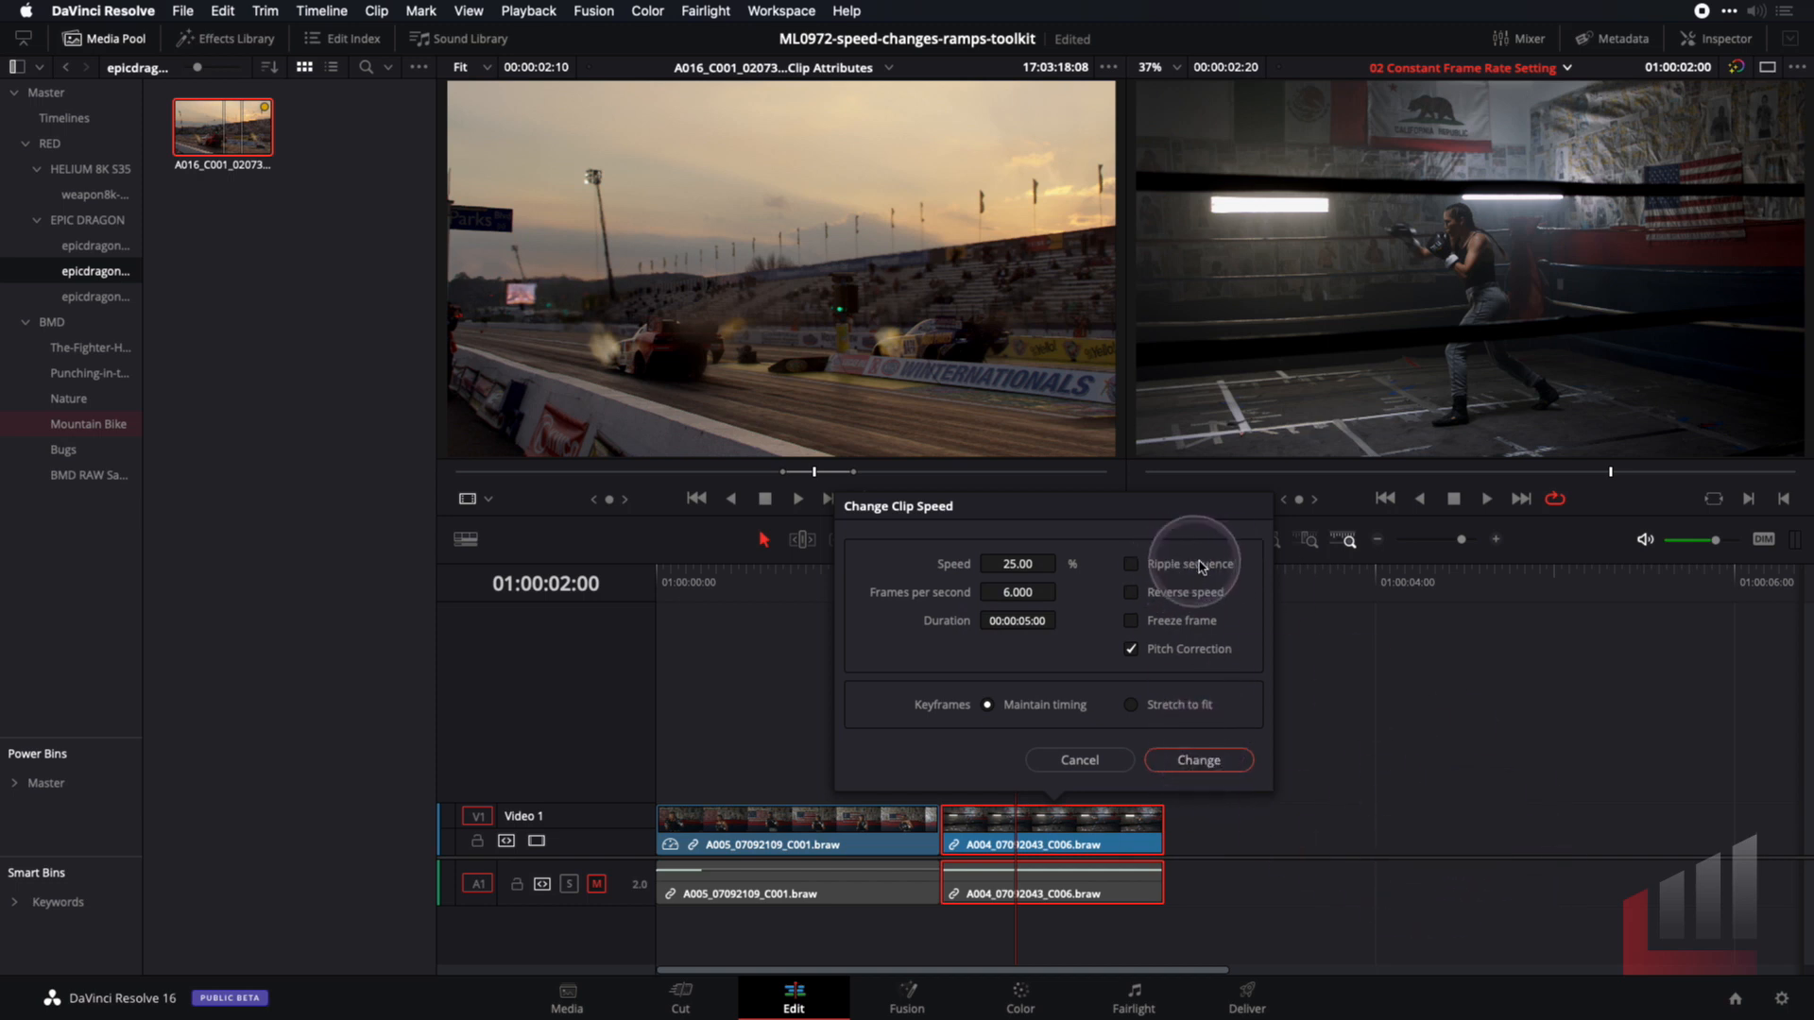
click(1229, 760)
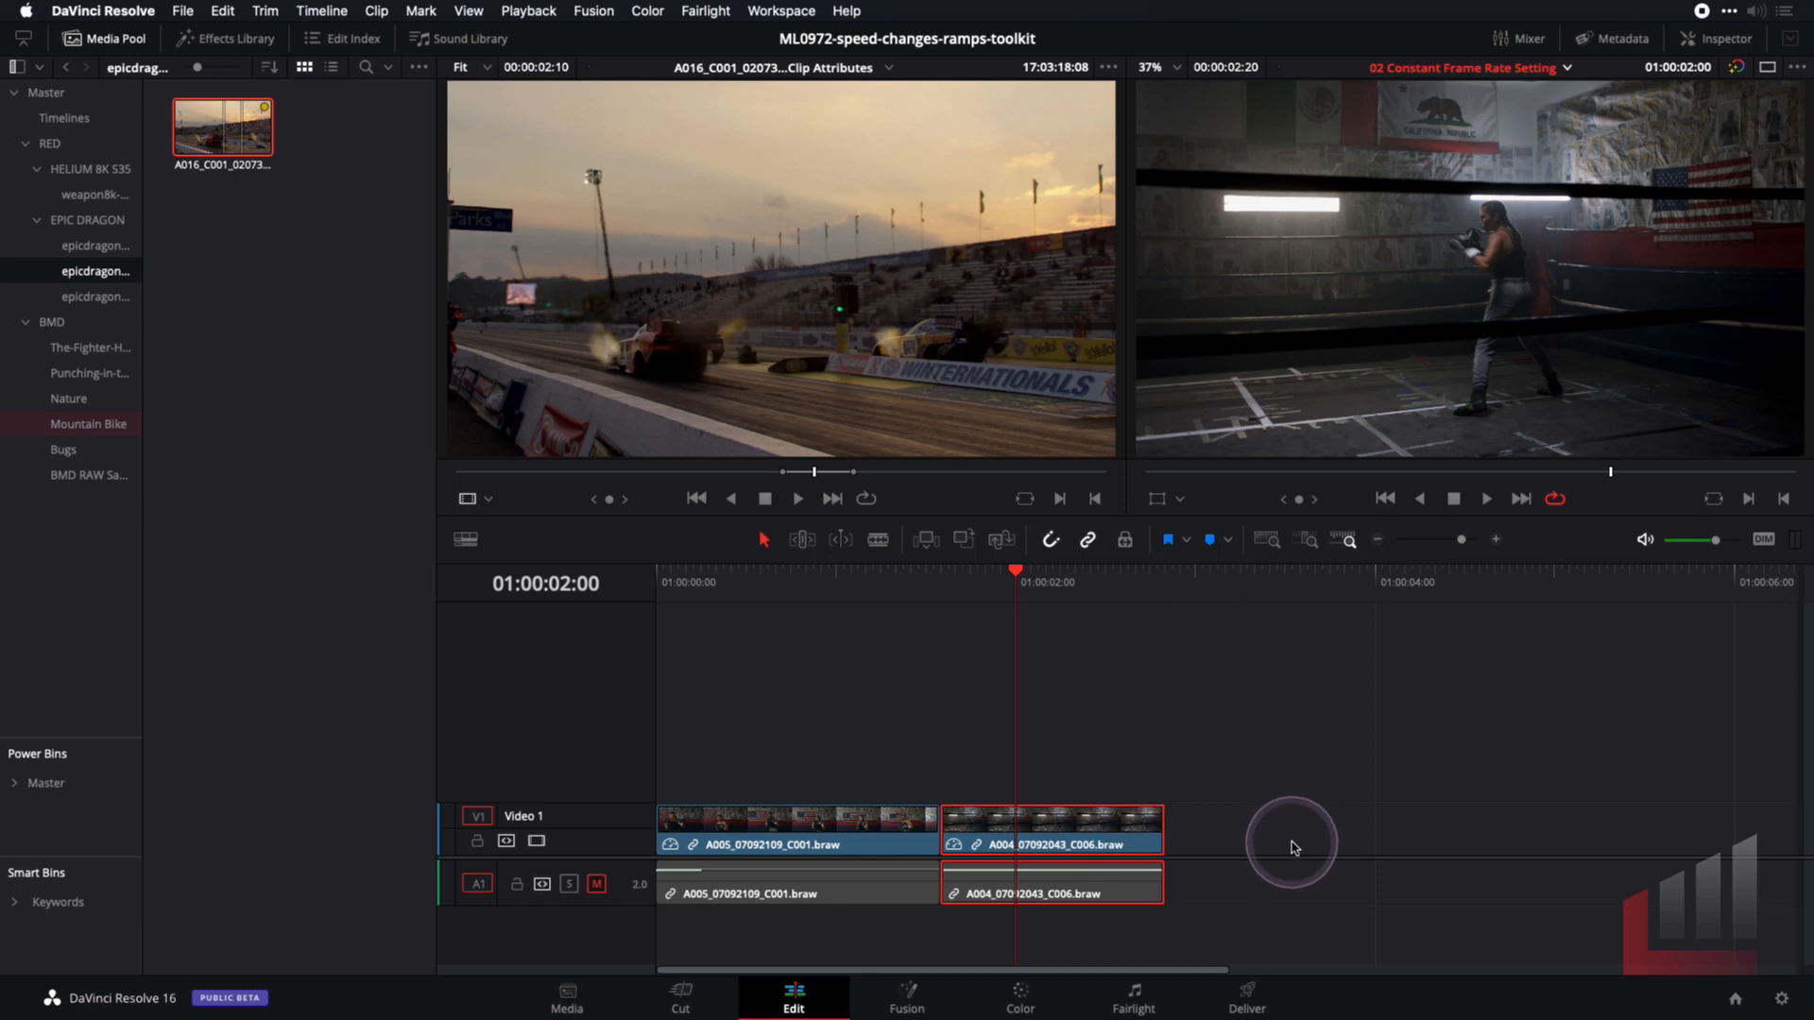
Review the second clip's values in Change Clip Speed and close the dialog without changing anything
right_click(1069, 824)
click(1206, 488)
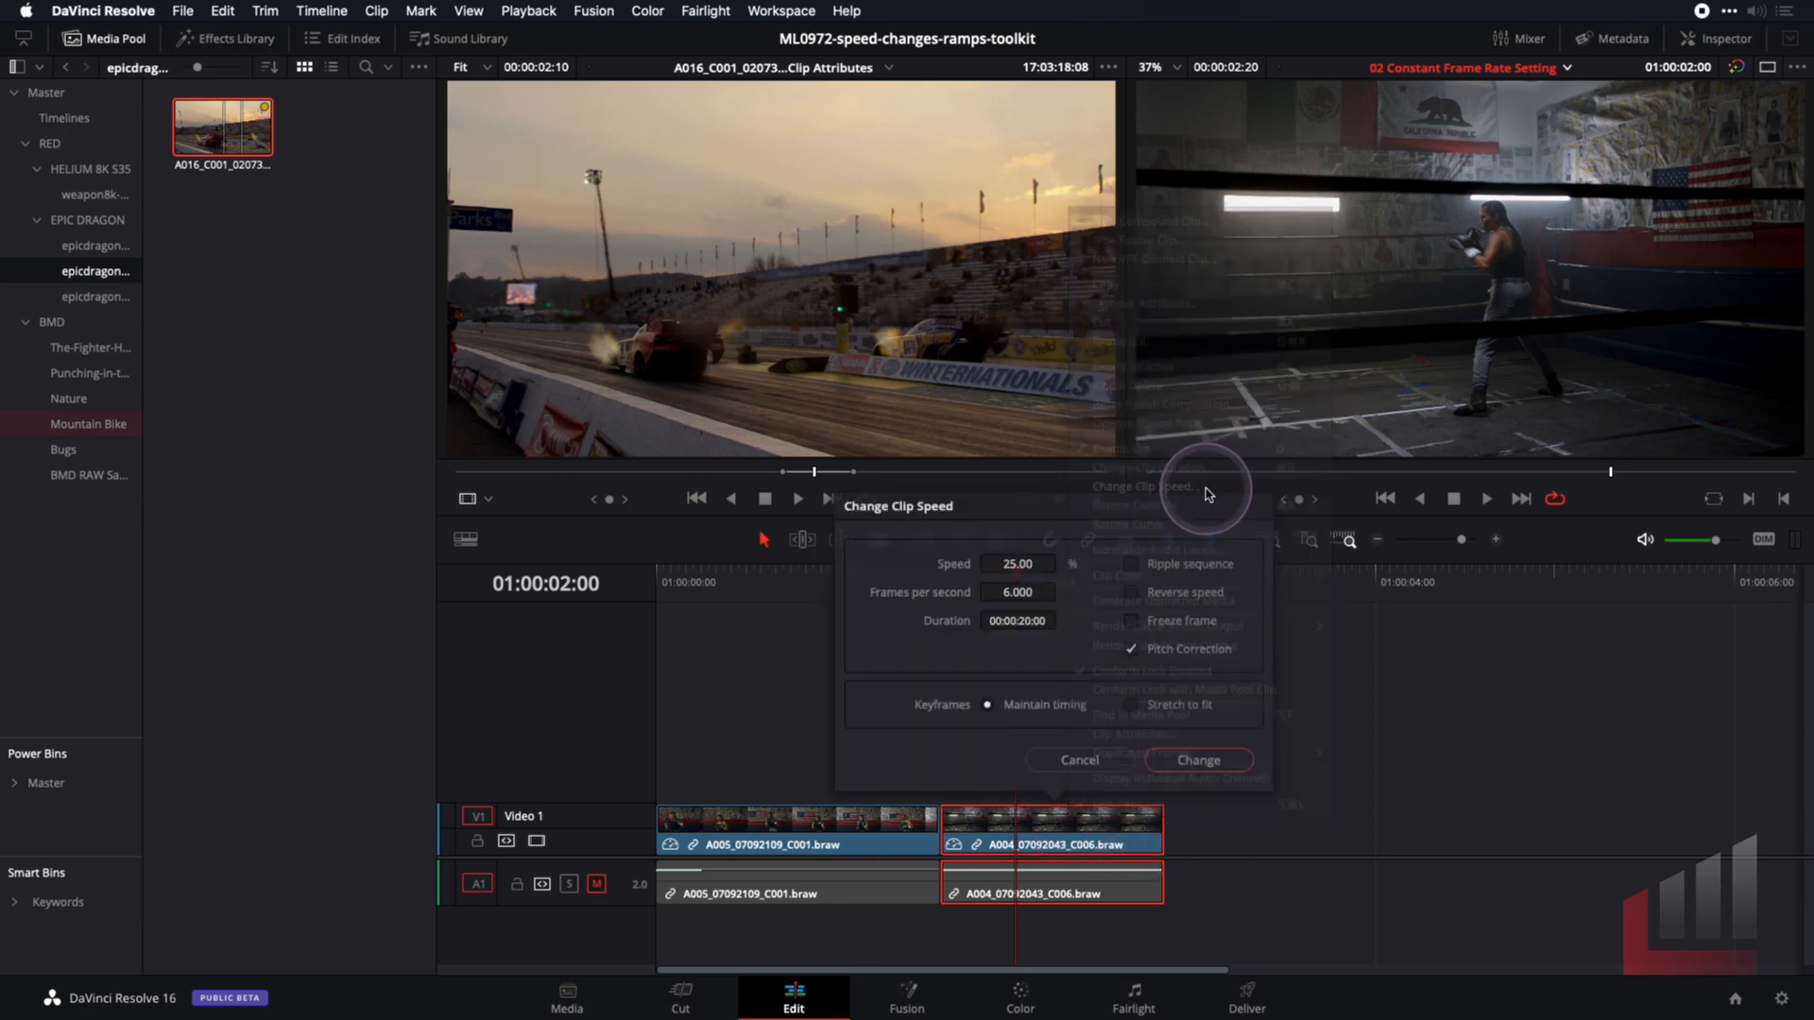
click(1080, 761)
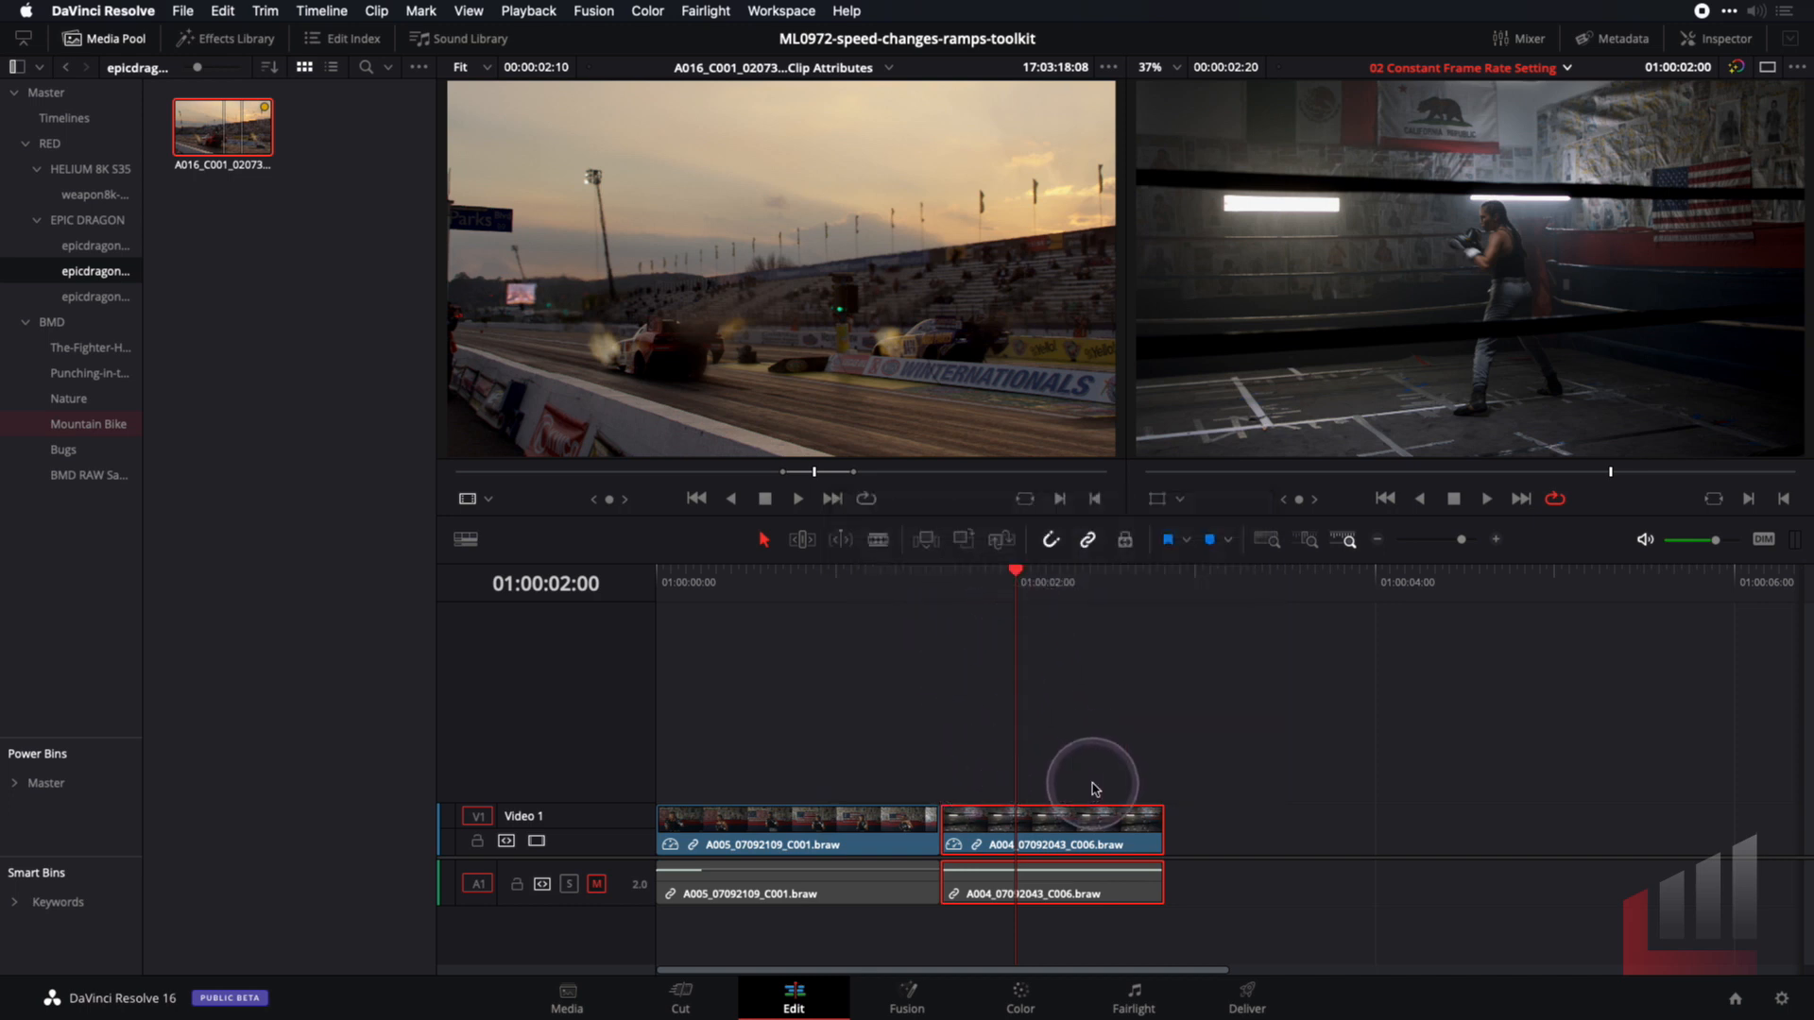
Extend the second clip's end until the timeline lasts about 00:00:05:20, and move the playhead near the start
click(889, 574)
click(858, 578)
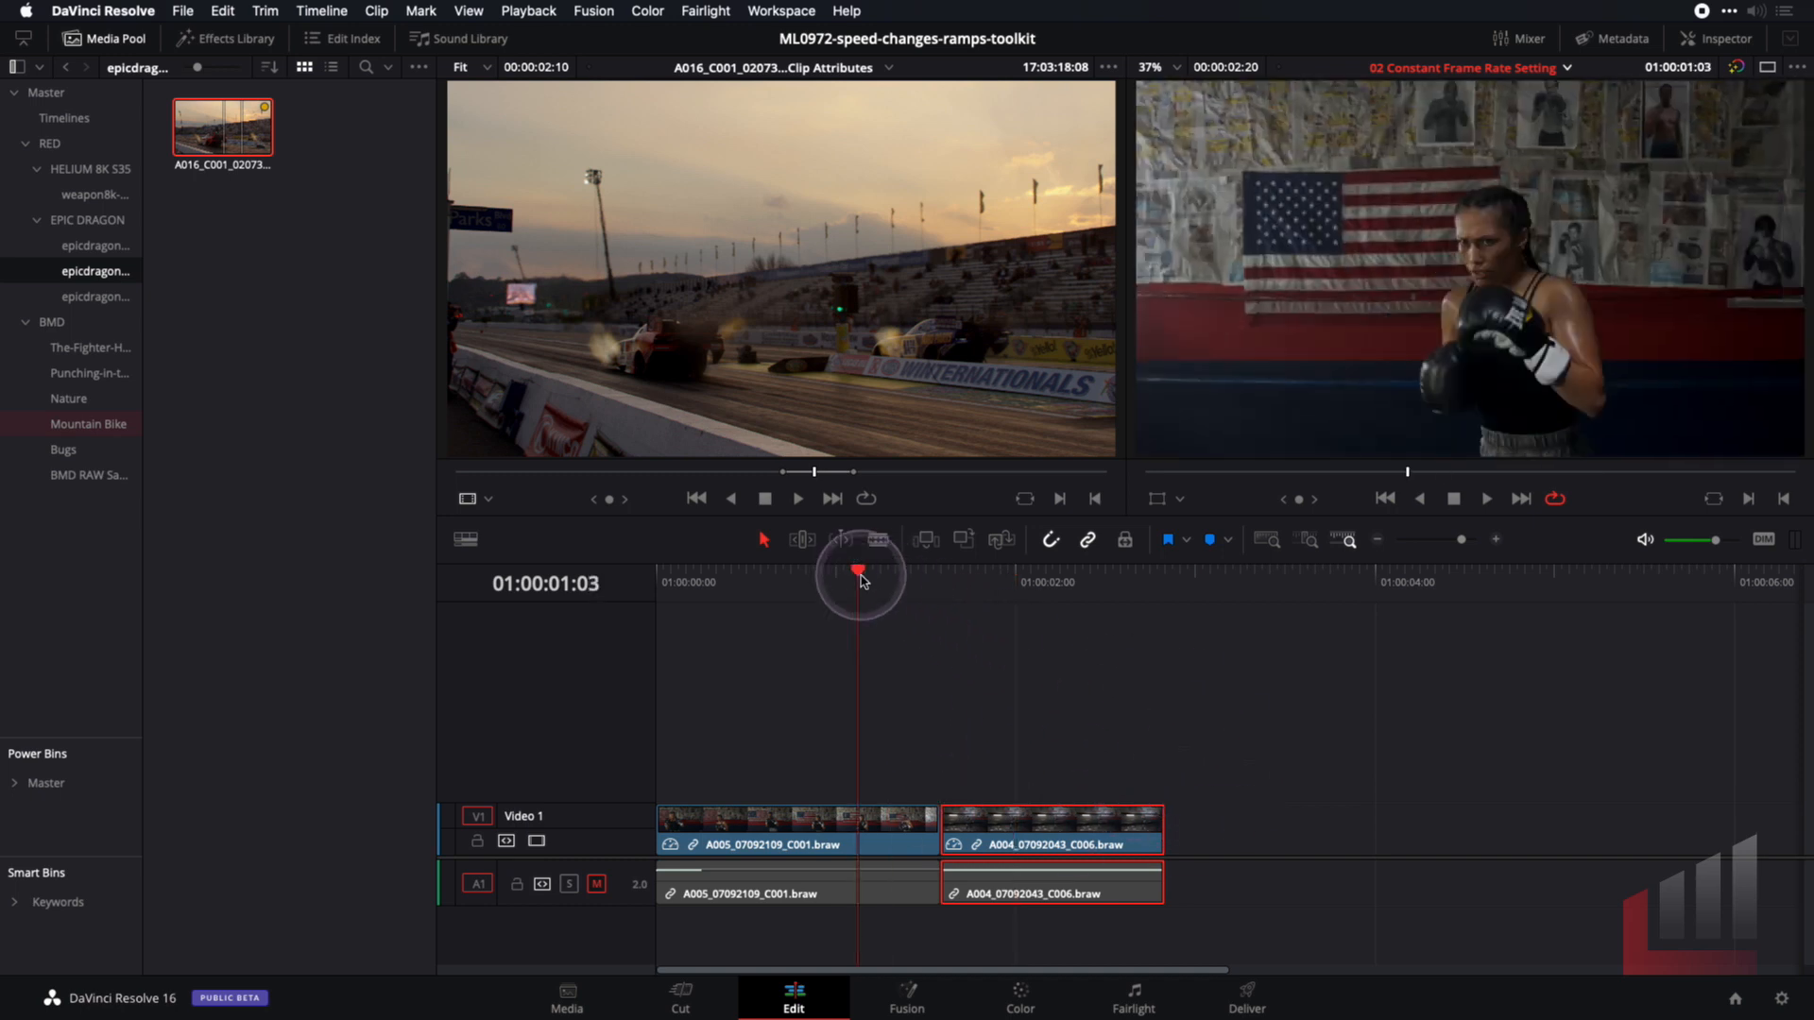
drag(1163, 829, 1703, 852)
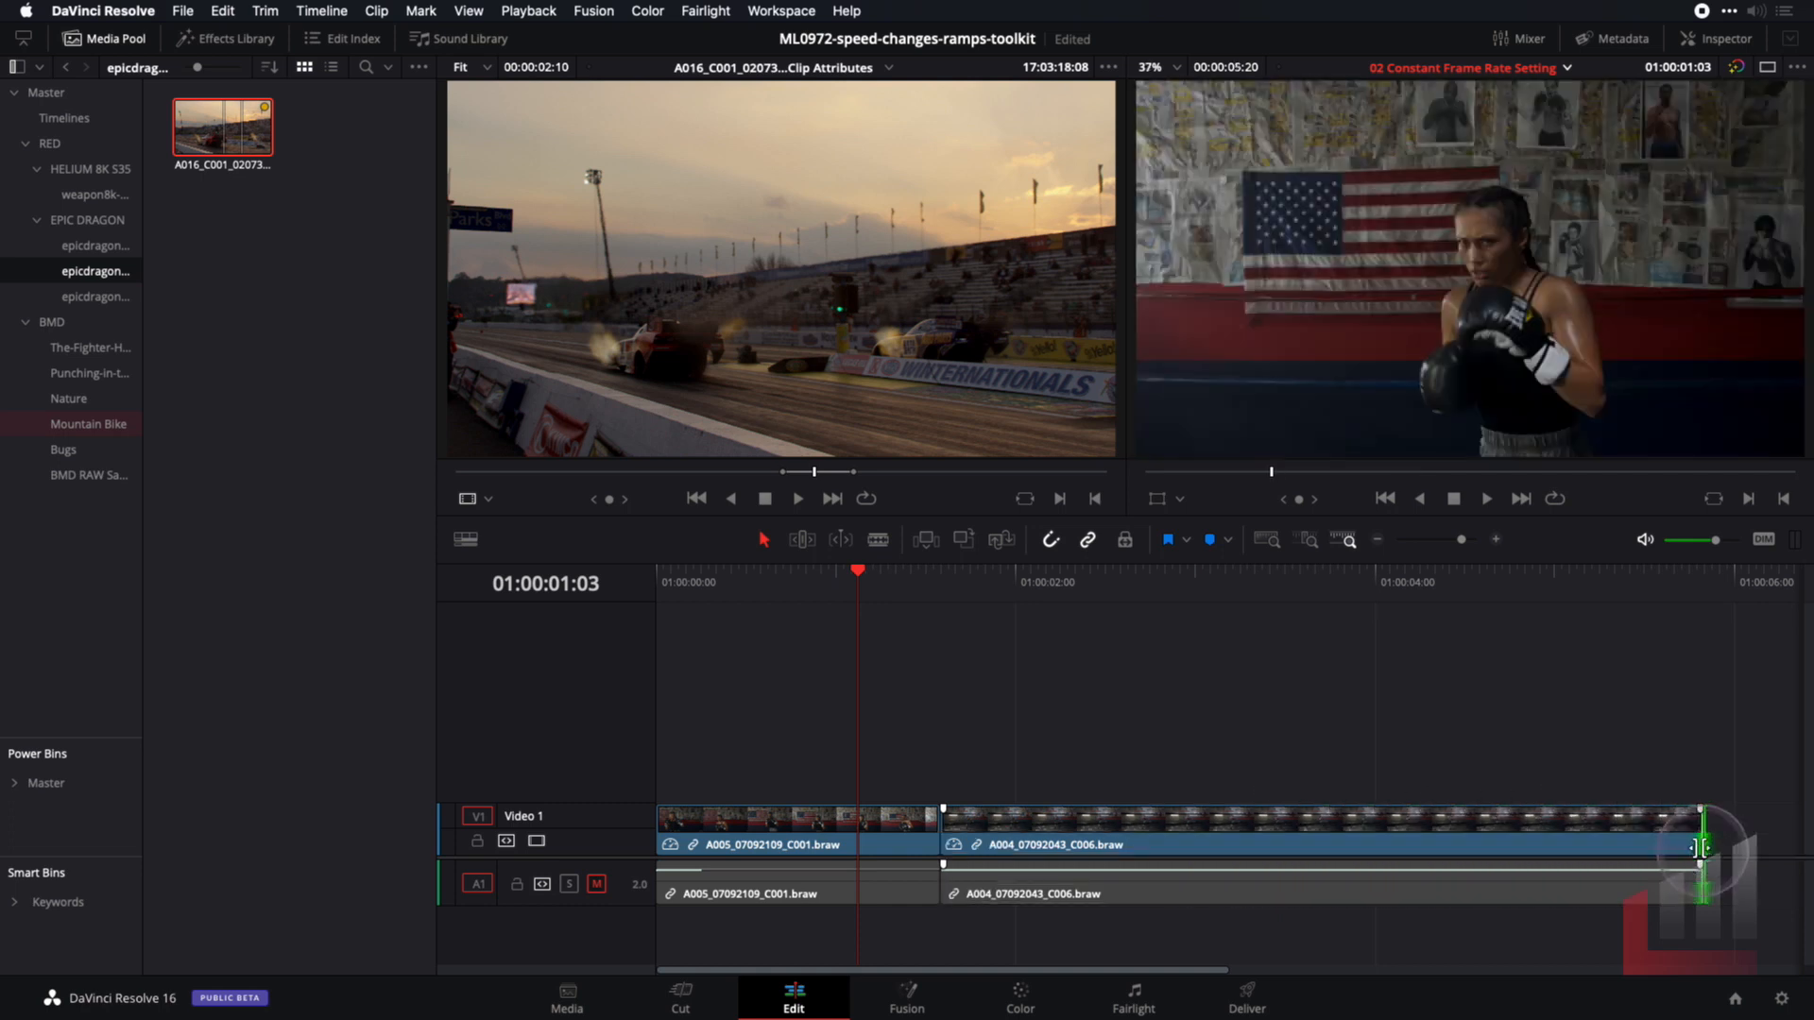
click(691, 584)
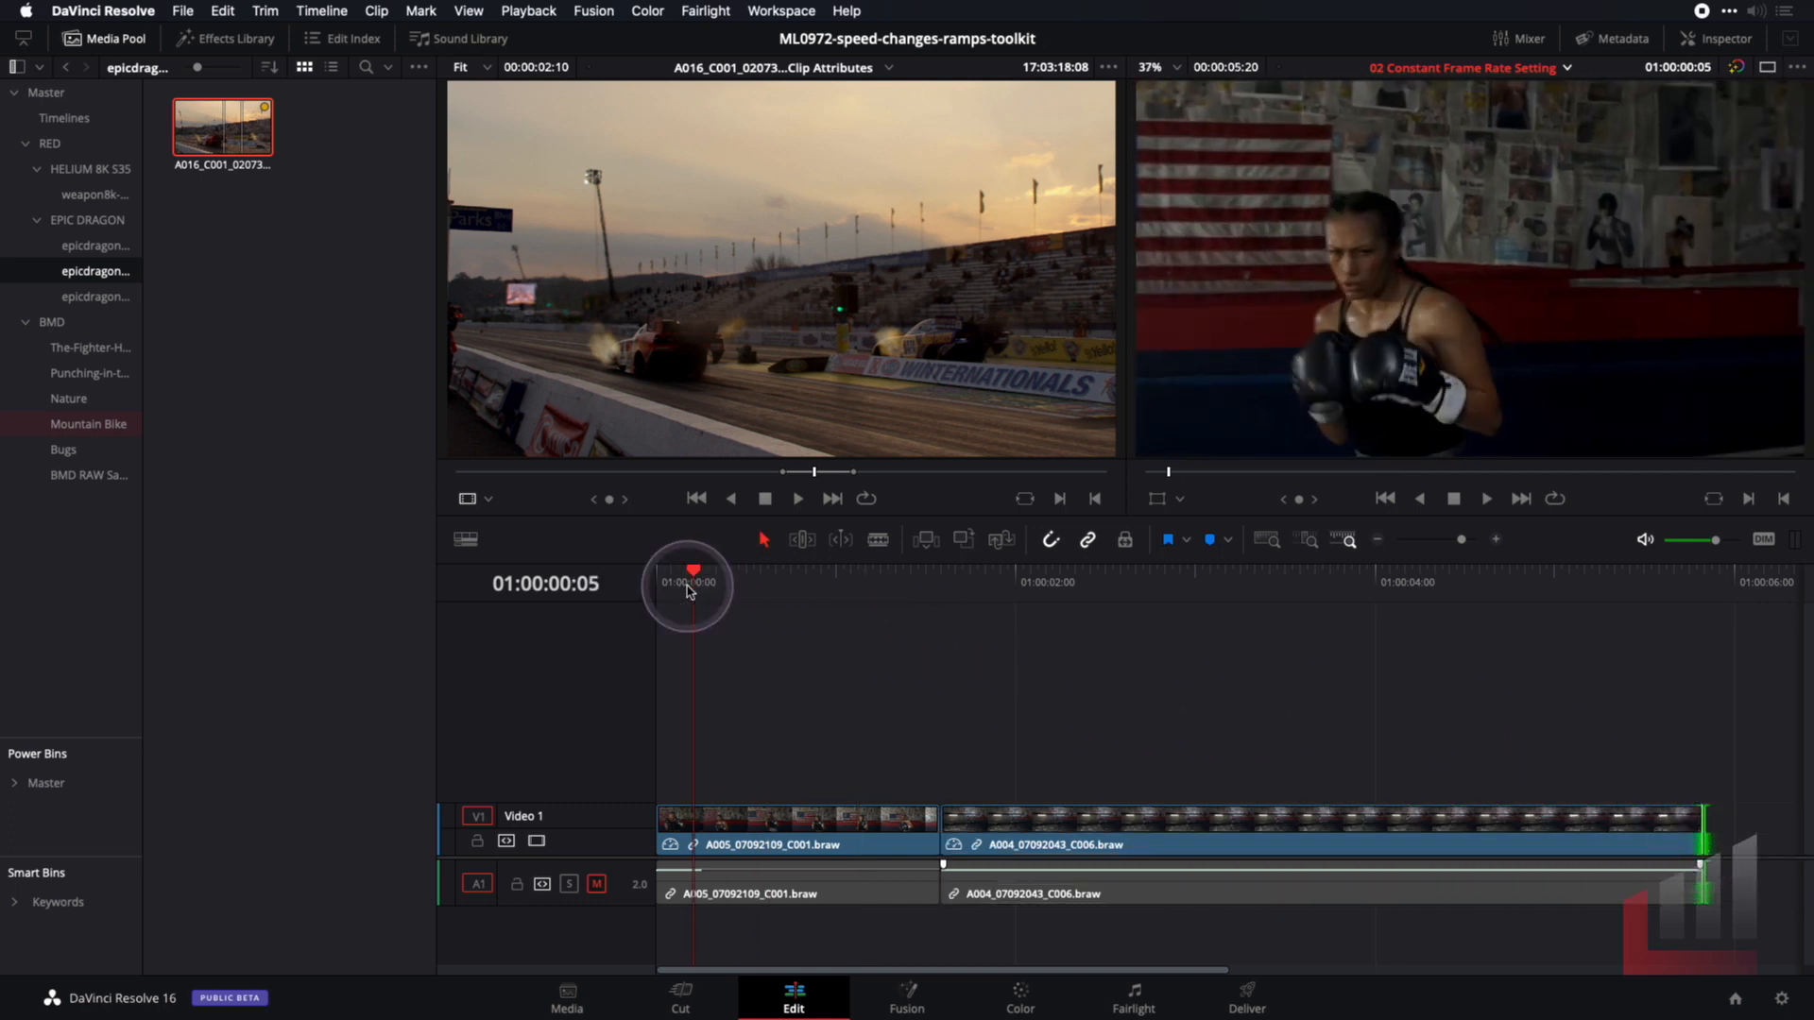
Play the extended two-clip boxing timeline in full screen from 01:00:00:05 and return to the Edit page
key(super+f)
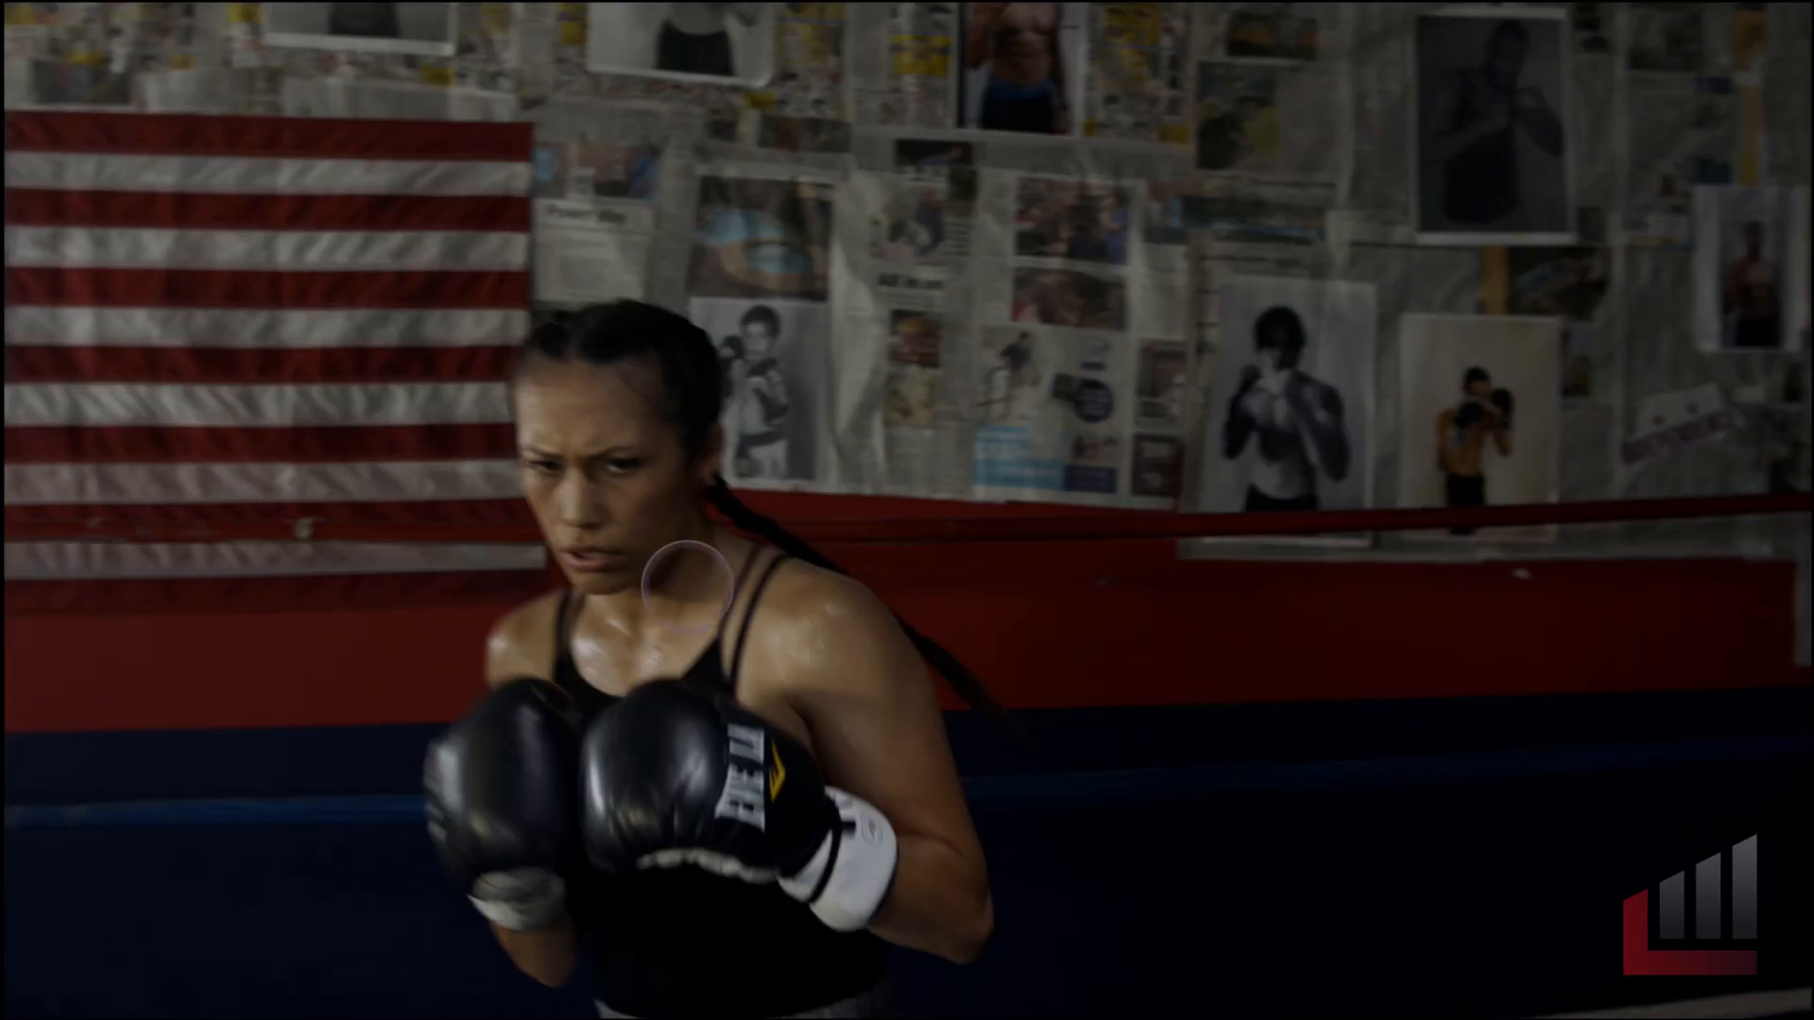
key(space)
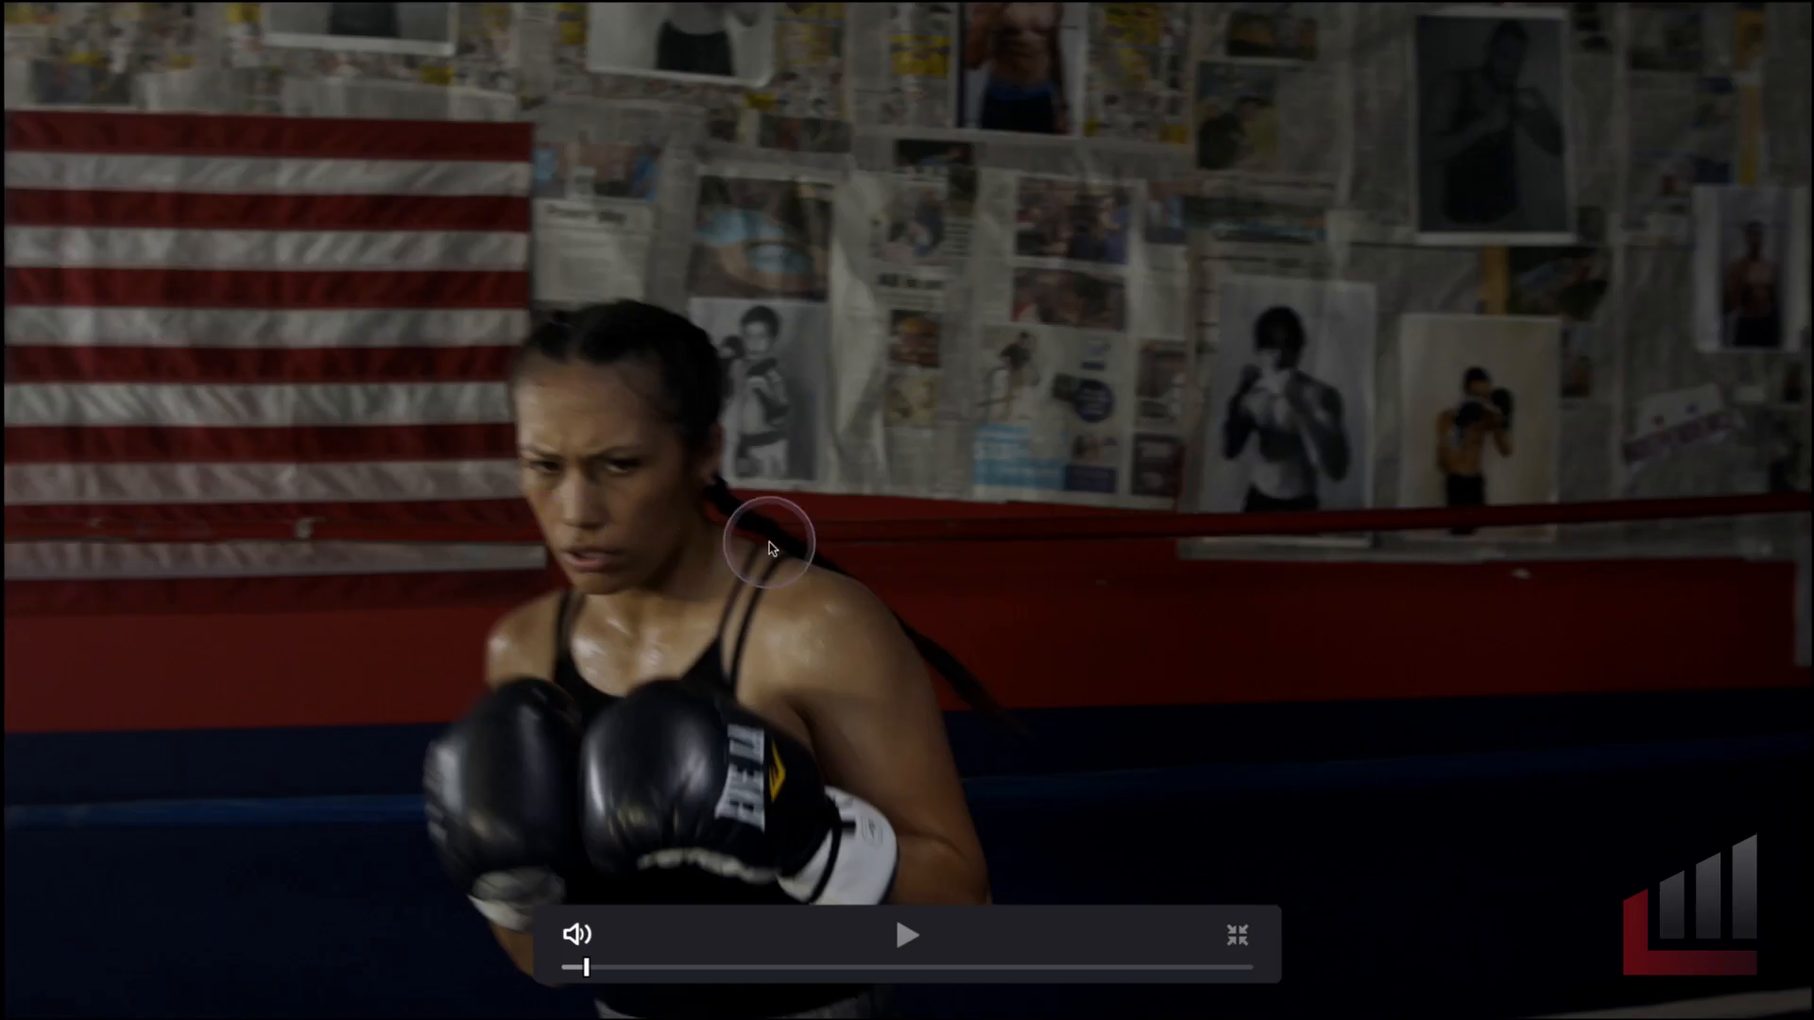
click(770, 548)
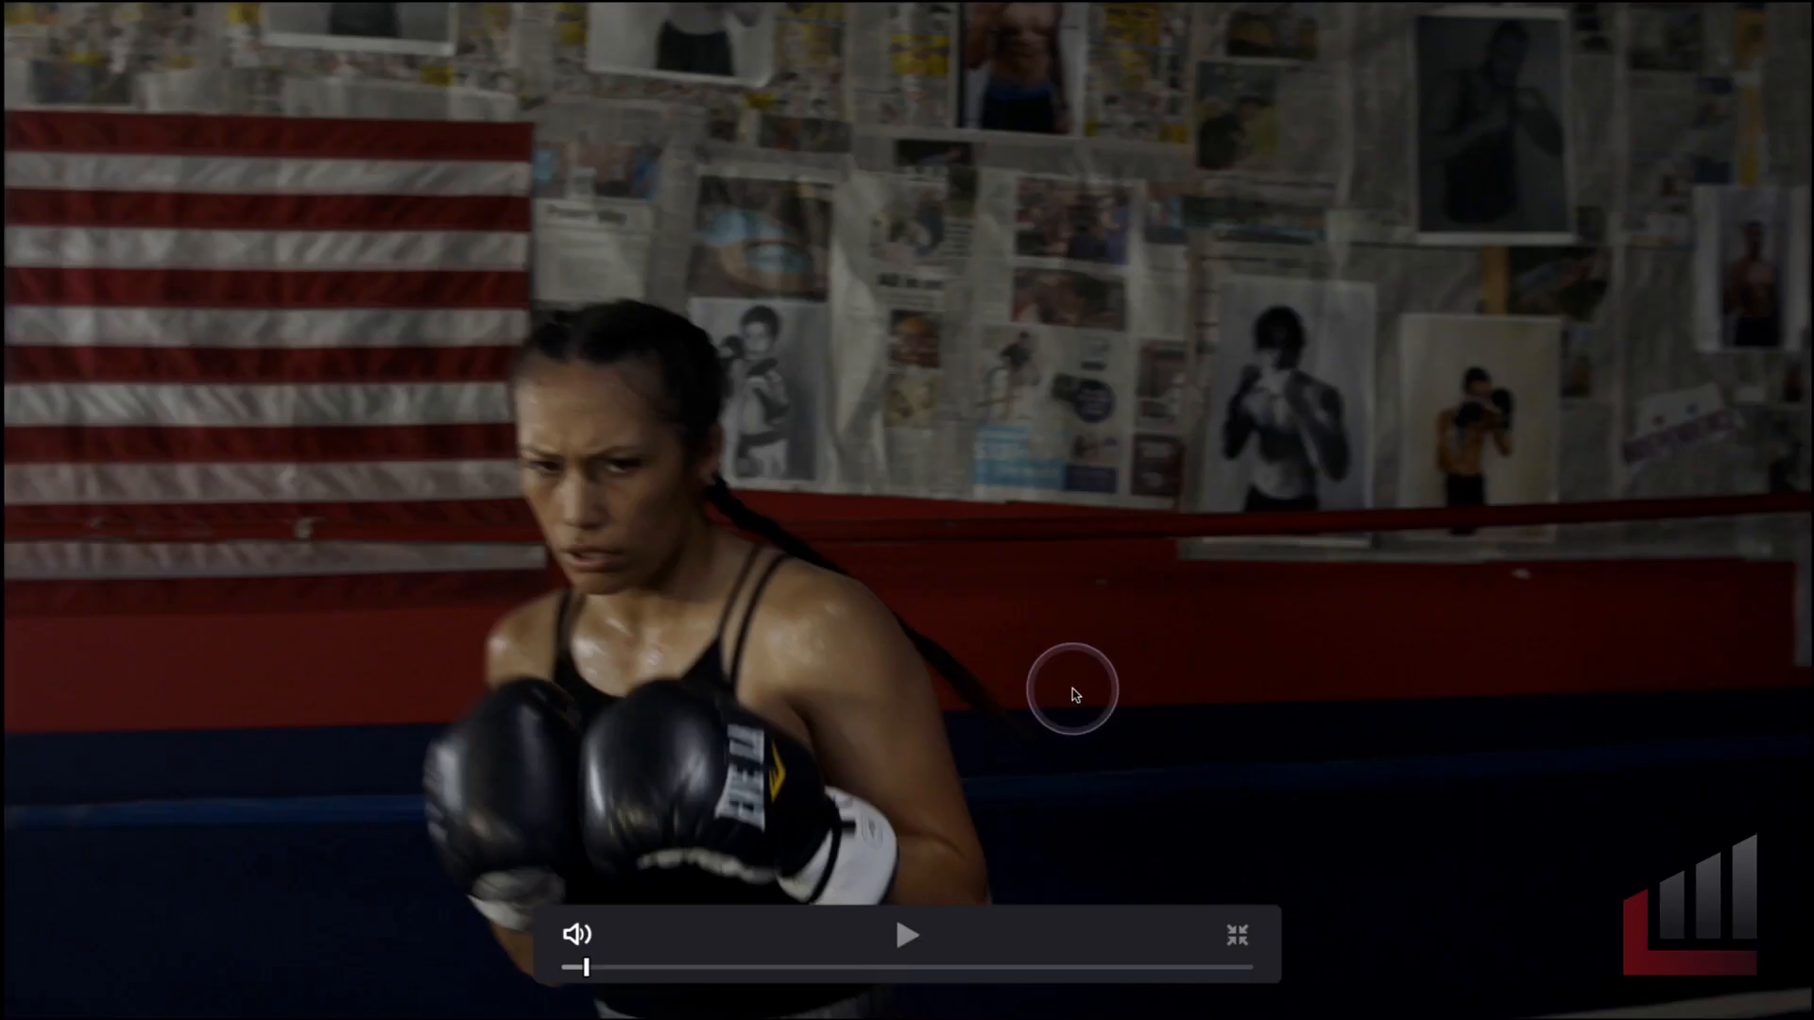
key(Escape)
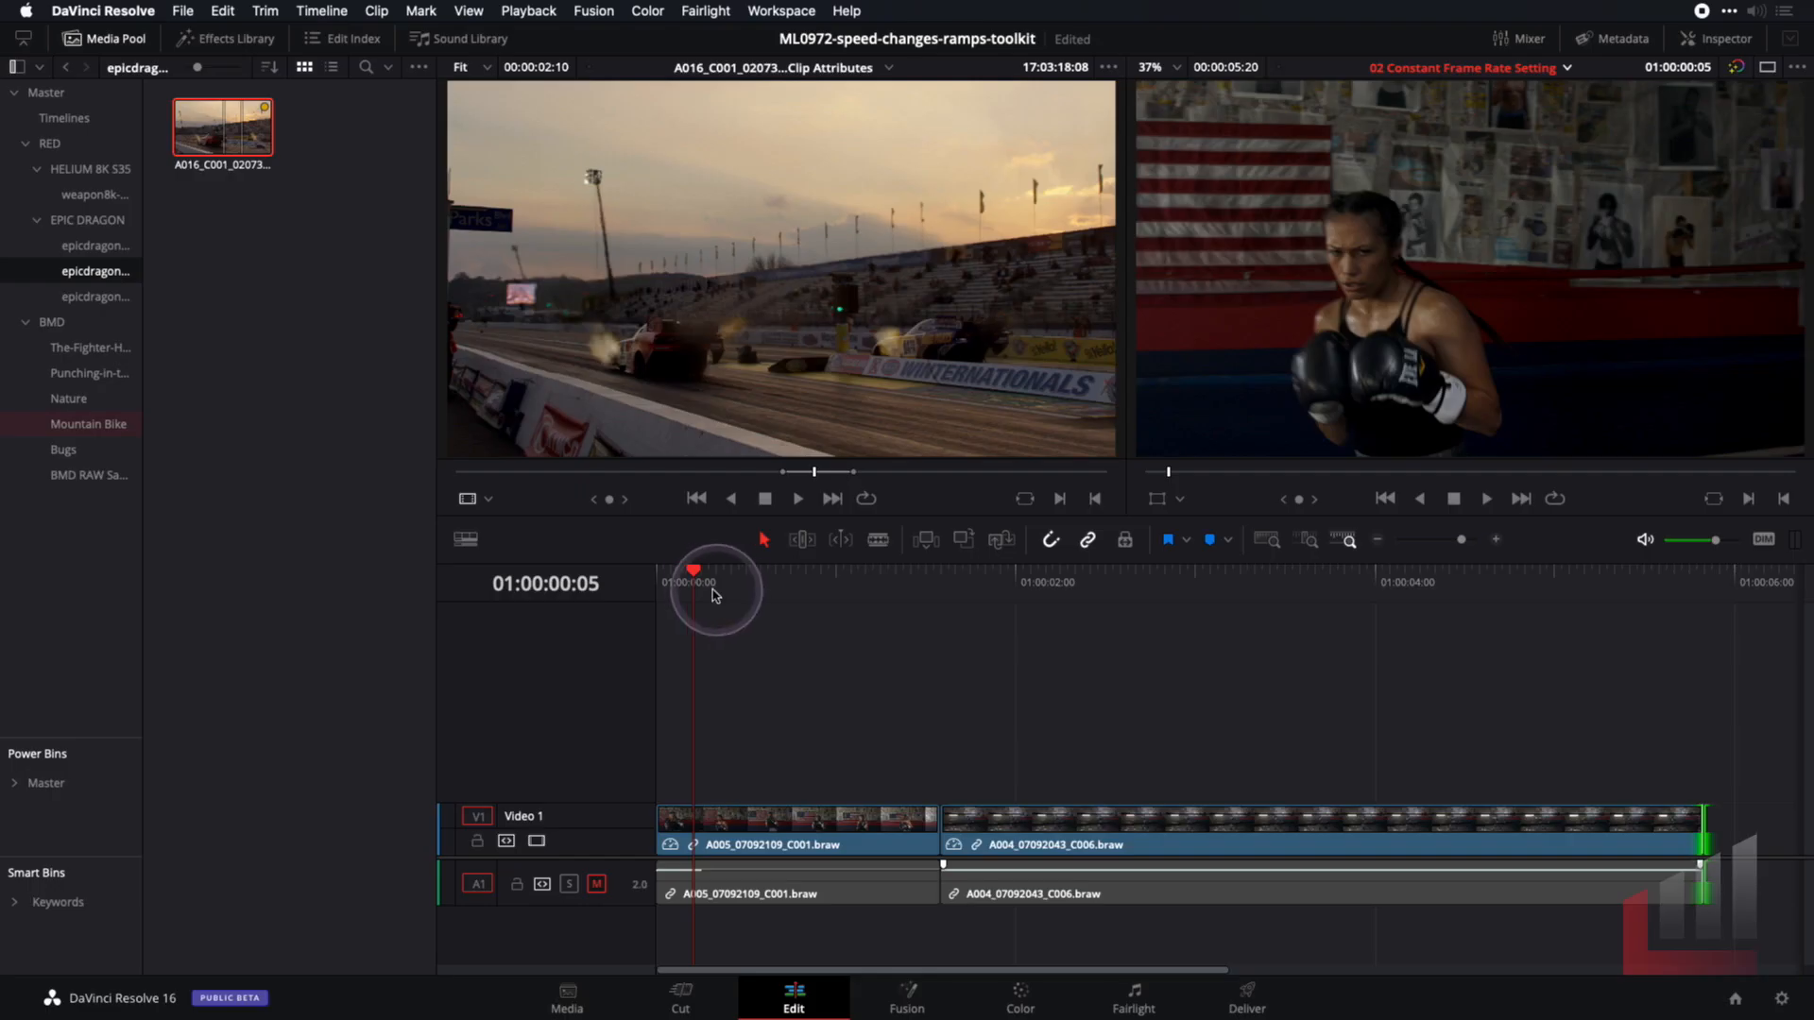
Move the playhead to 01:00:00:23, switch to a single timeline viewer and enlarge the viewer area
drag(716, 596, 829, 611)
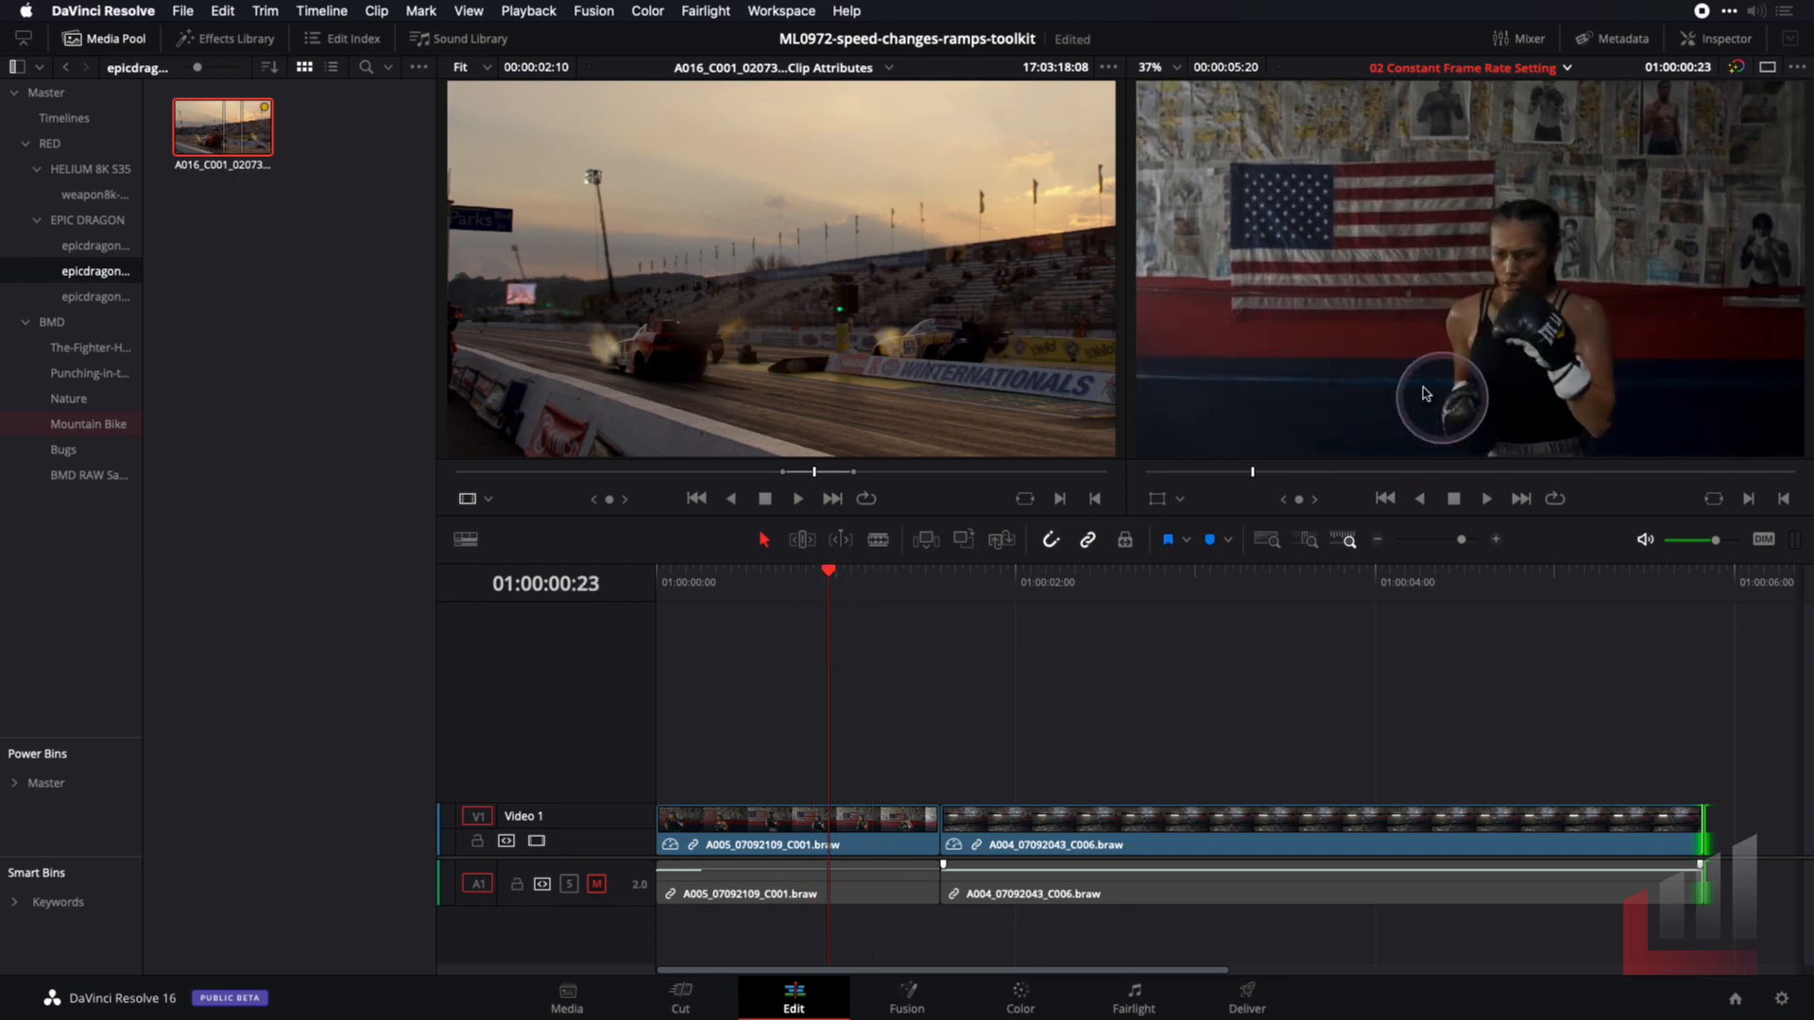
click(1768, 68)
drag(1006, 515, 975, 707)
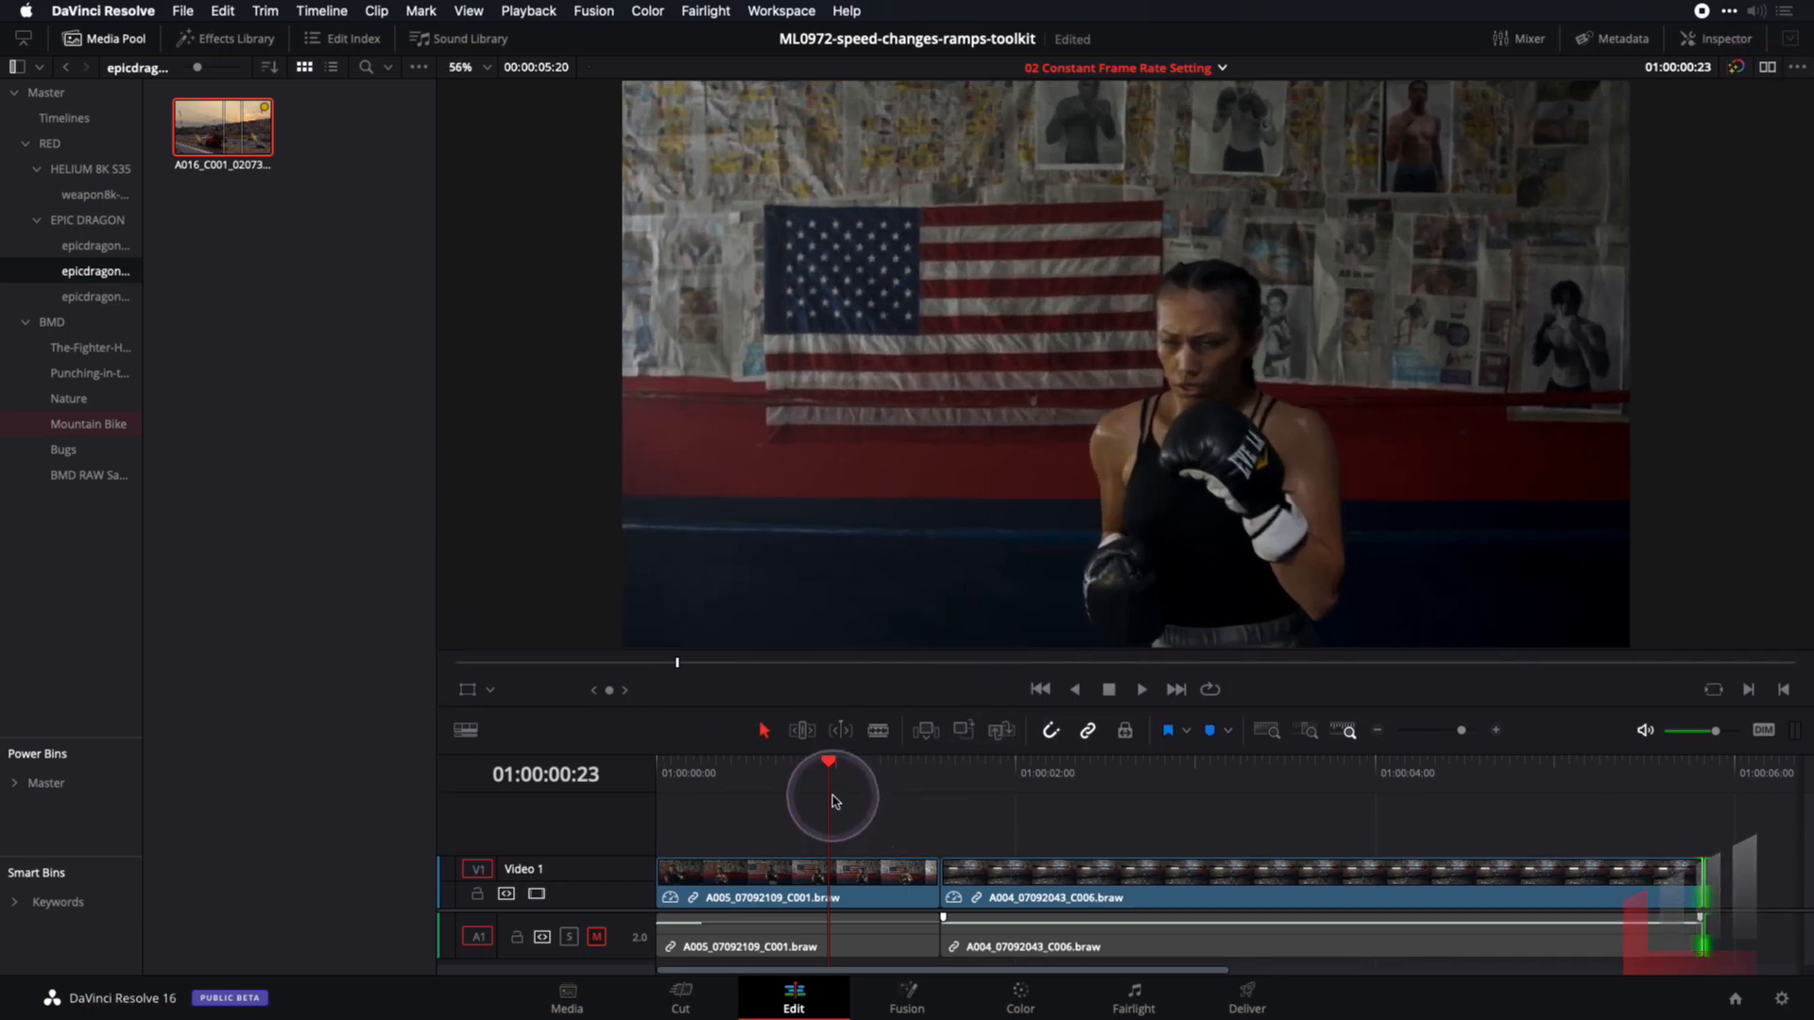
Move the playhead to 01:00:00:22 and show Retime Controls on the first clip, A005_07092109_C001
mouse_move(822, 767)
mouse_down()
mouse_move(796, 772)
mouse_move(890, 775)
mouse_move(810, 779)
mouse_move(856, 787)
mouse_move(825, 786)
mouse_up()
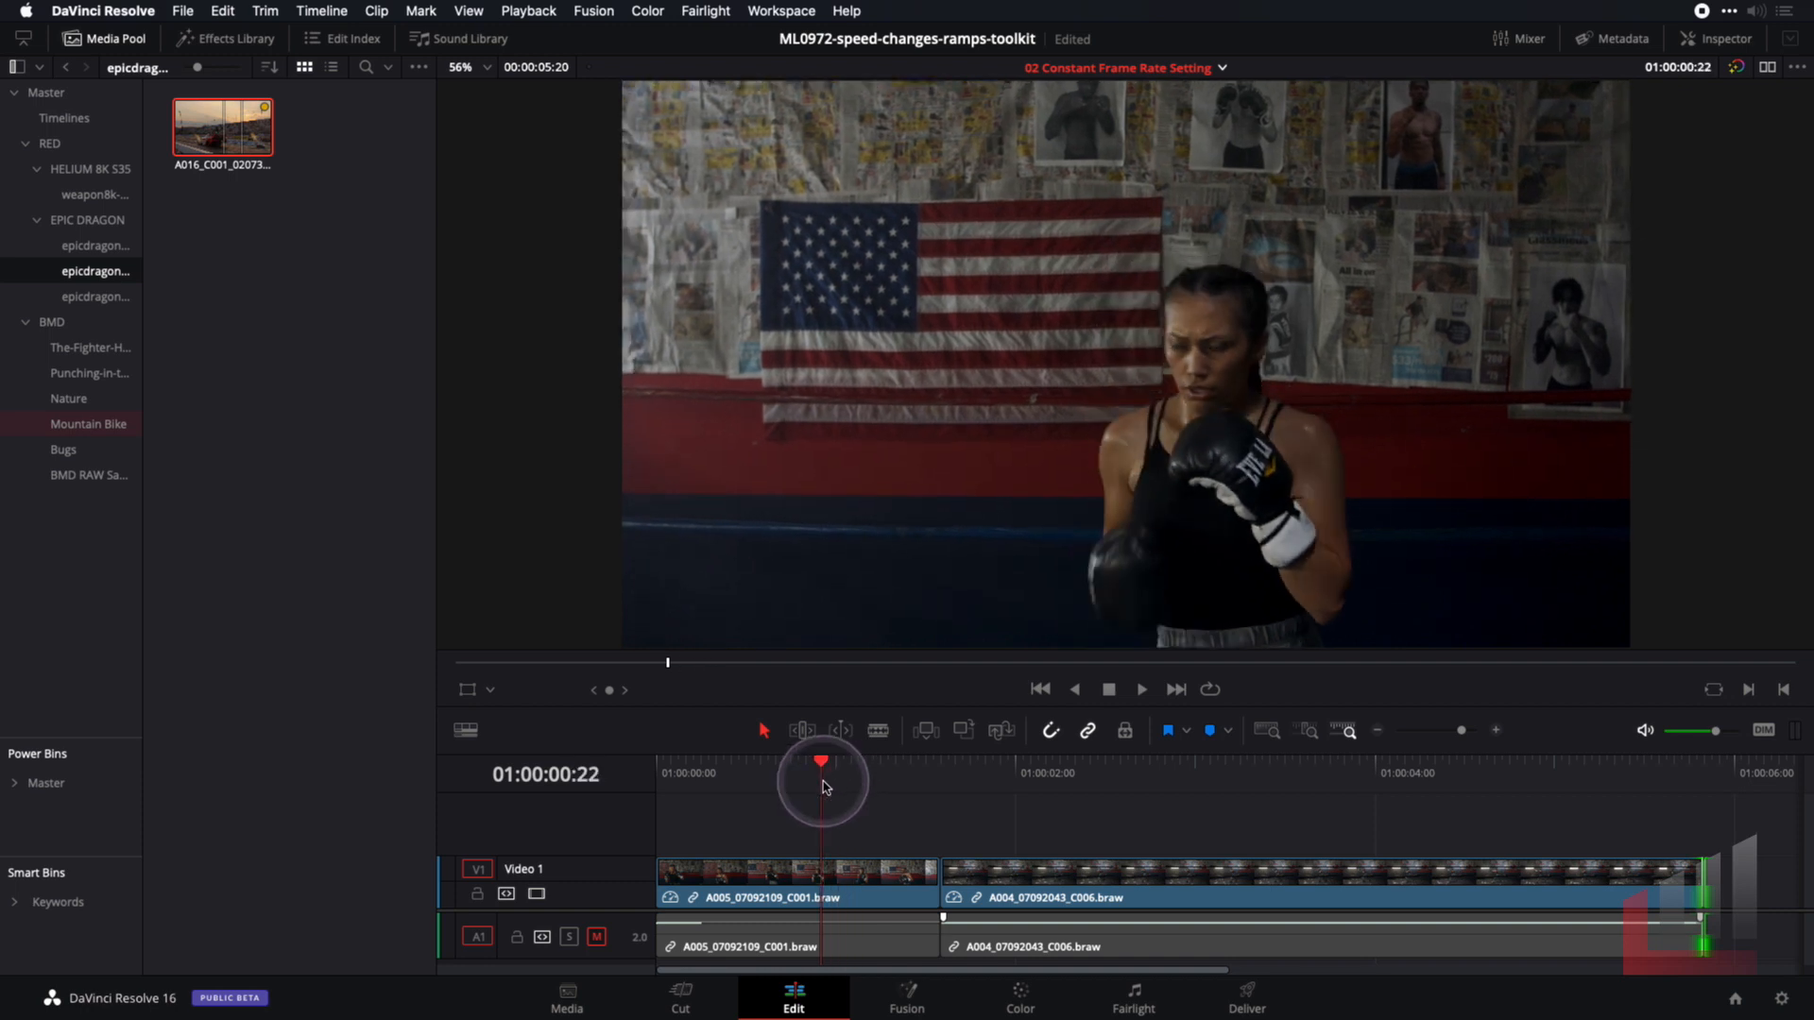
click(834, 874)
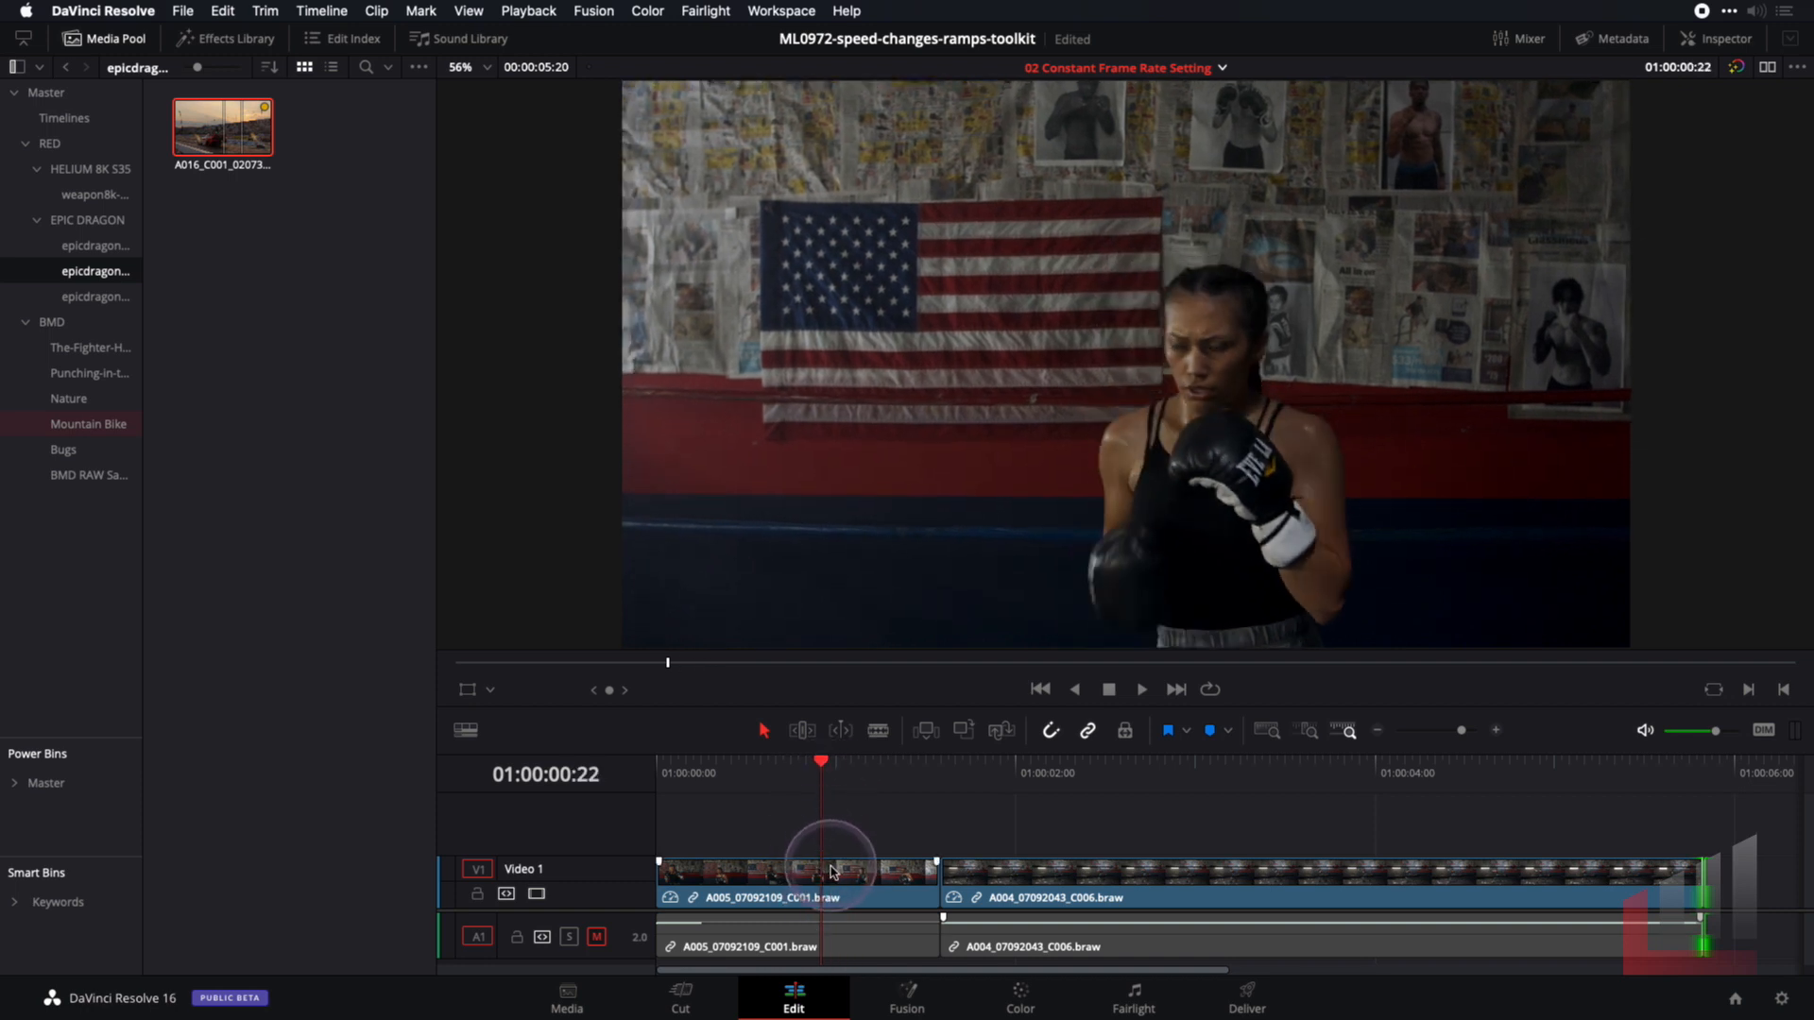
right_click(833, 874)
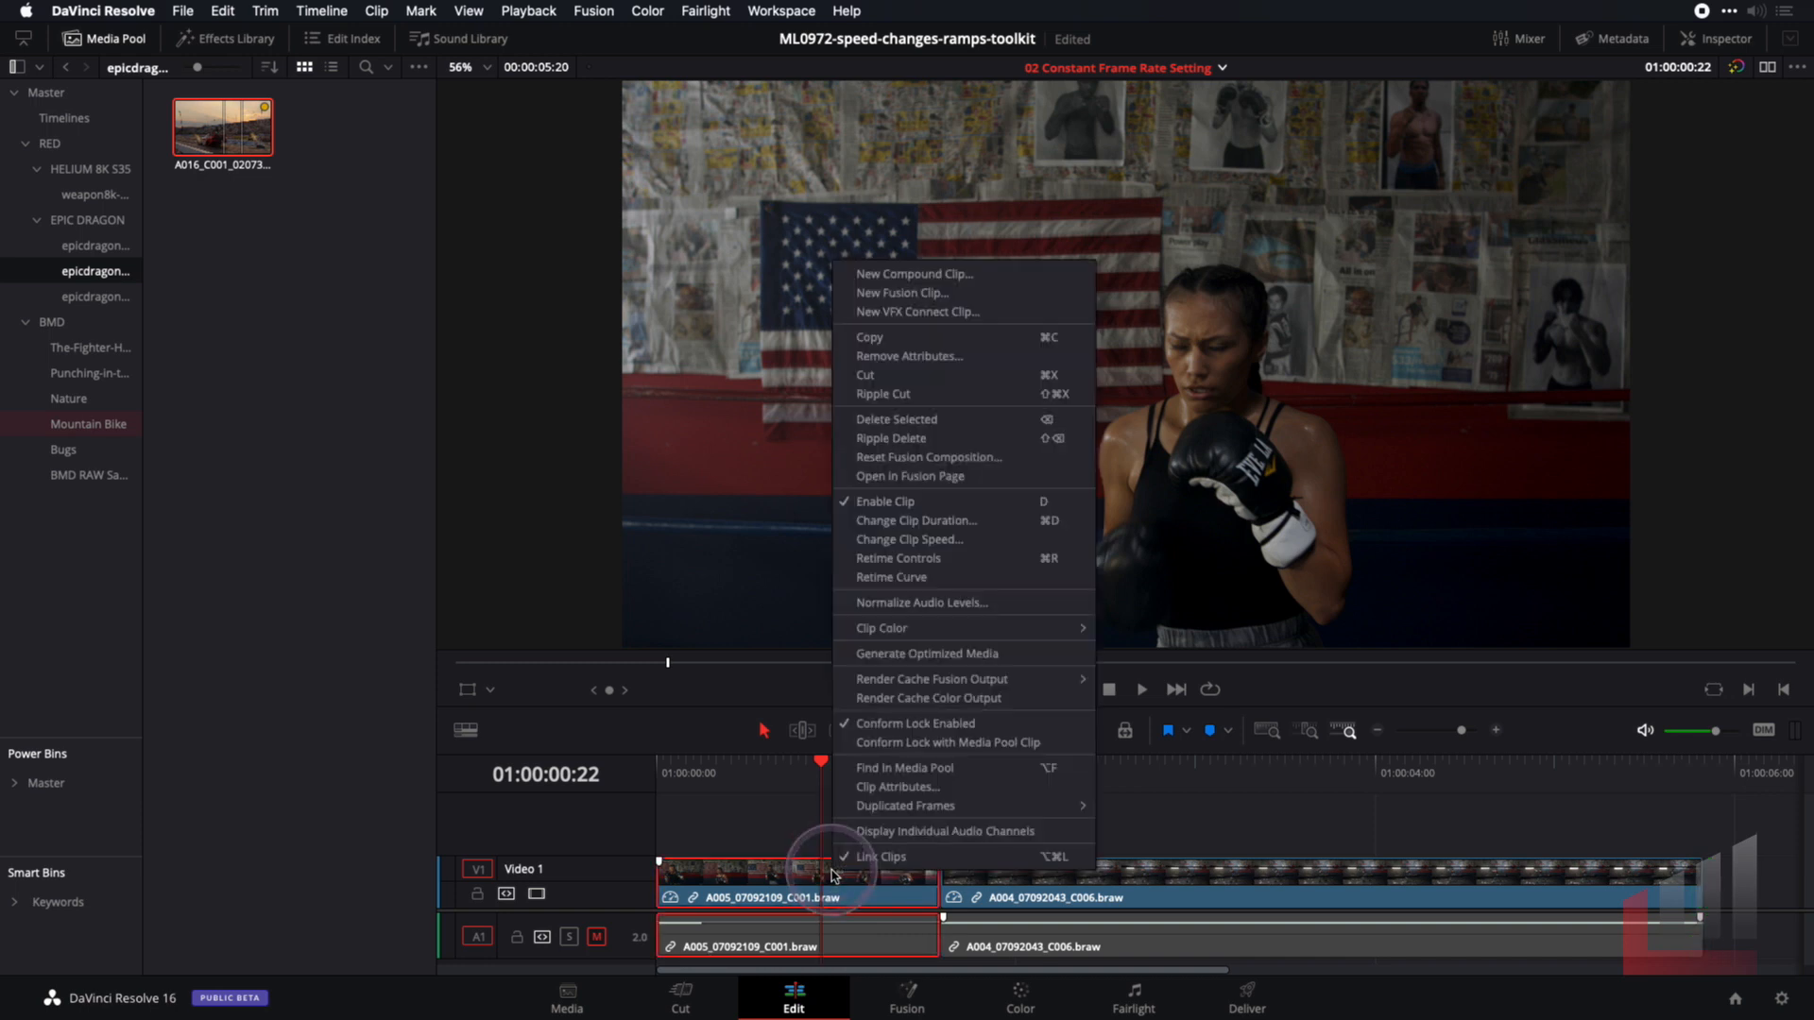
click(961, 566)
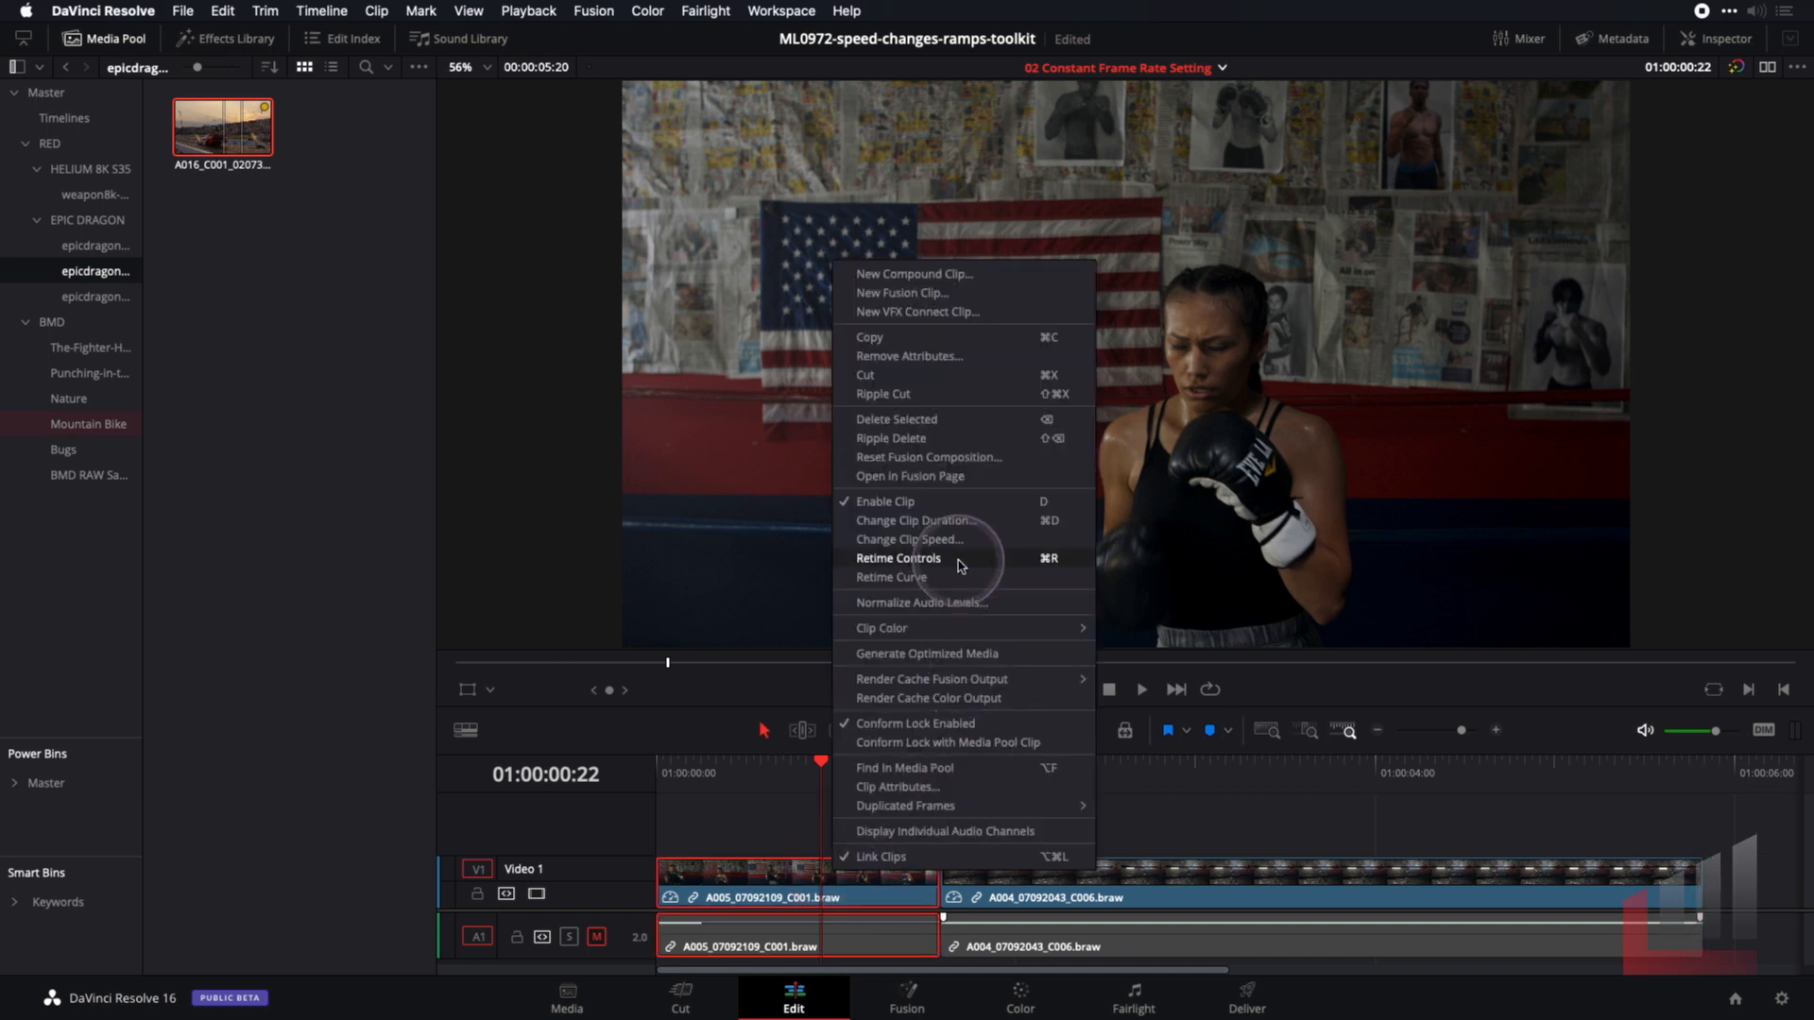
click(961, 565)
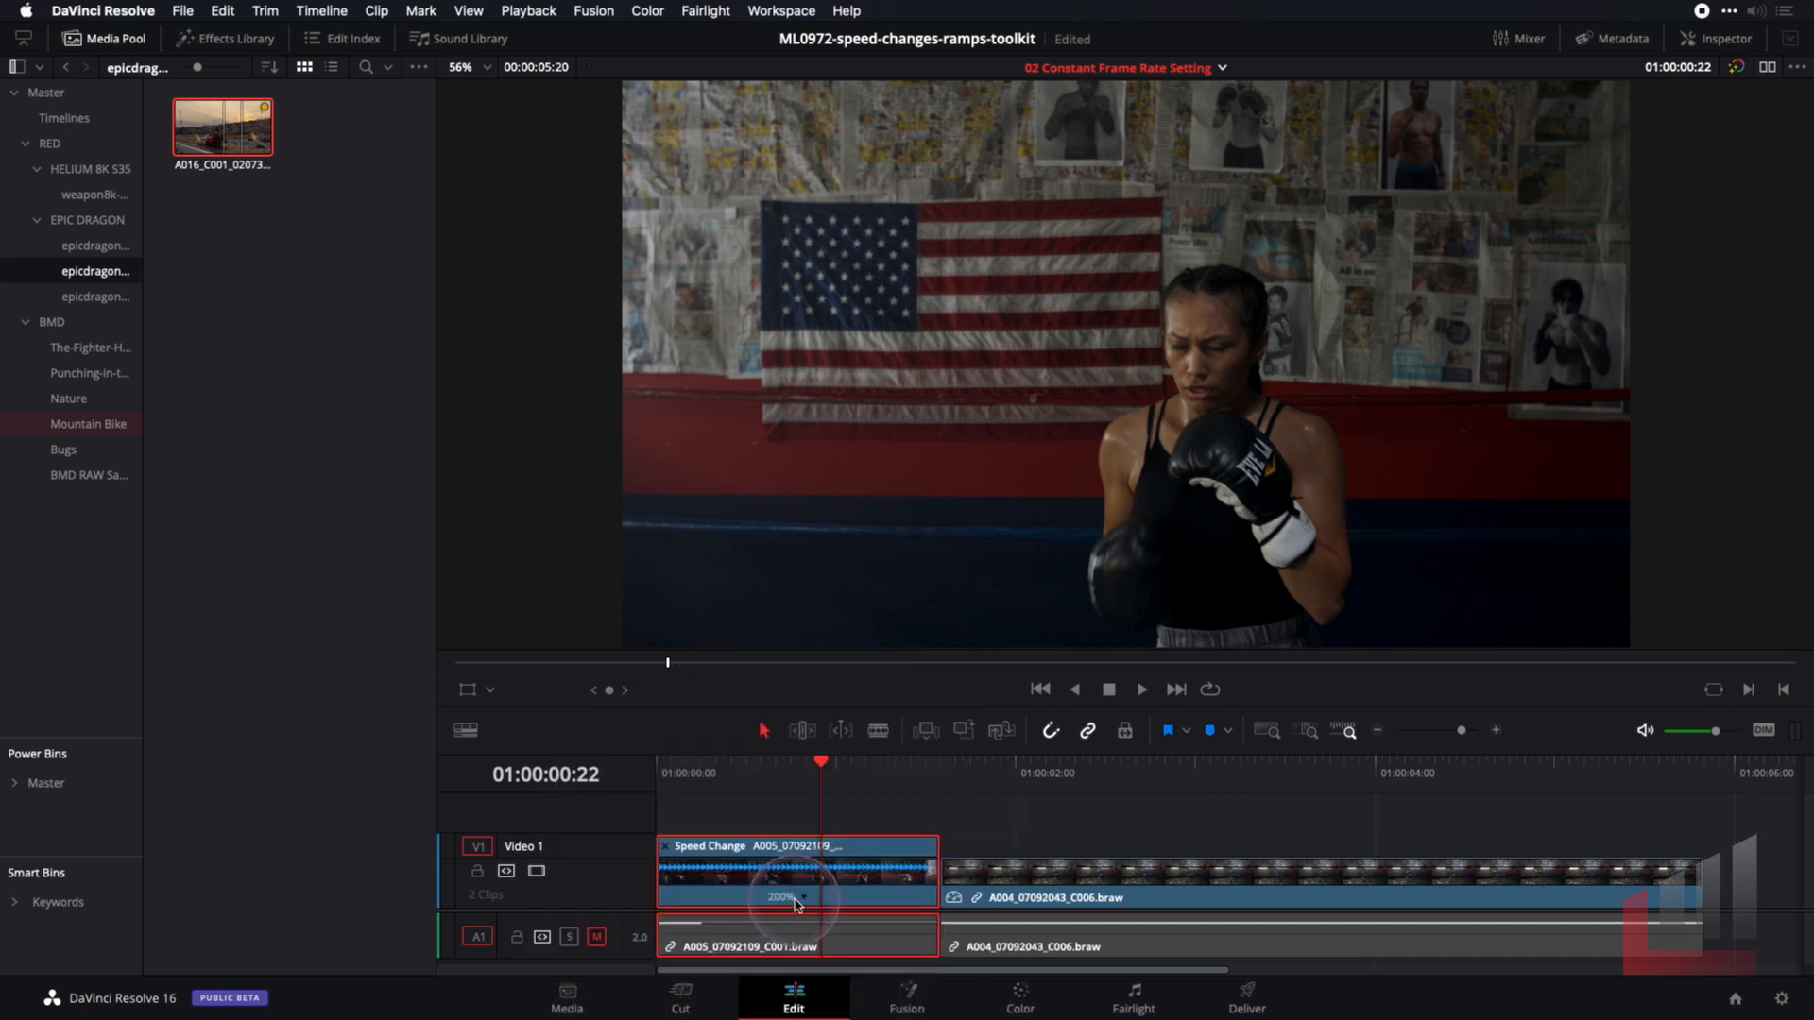
Add a speed point to the first clip at 01:00:00:22
right_click(805, 905)
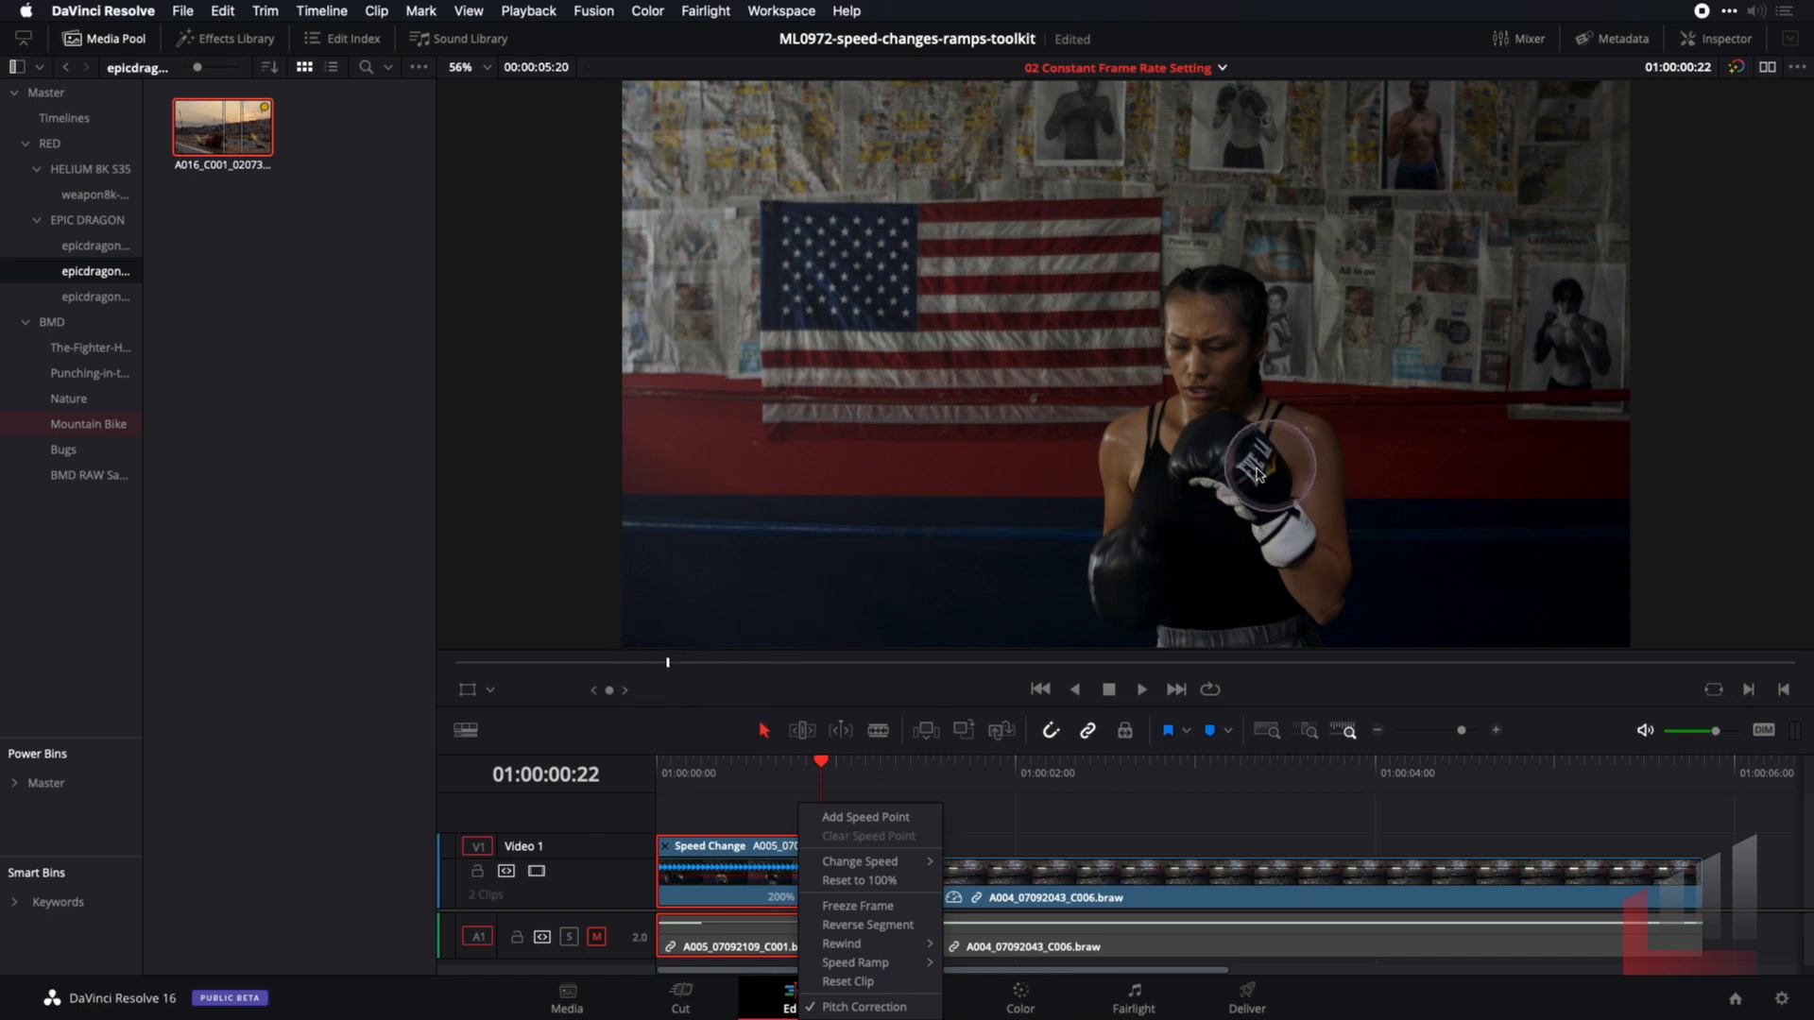
click(848, 821)
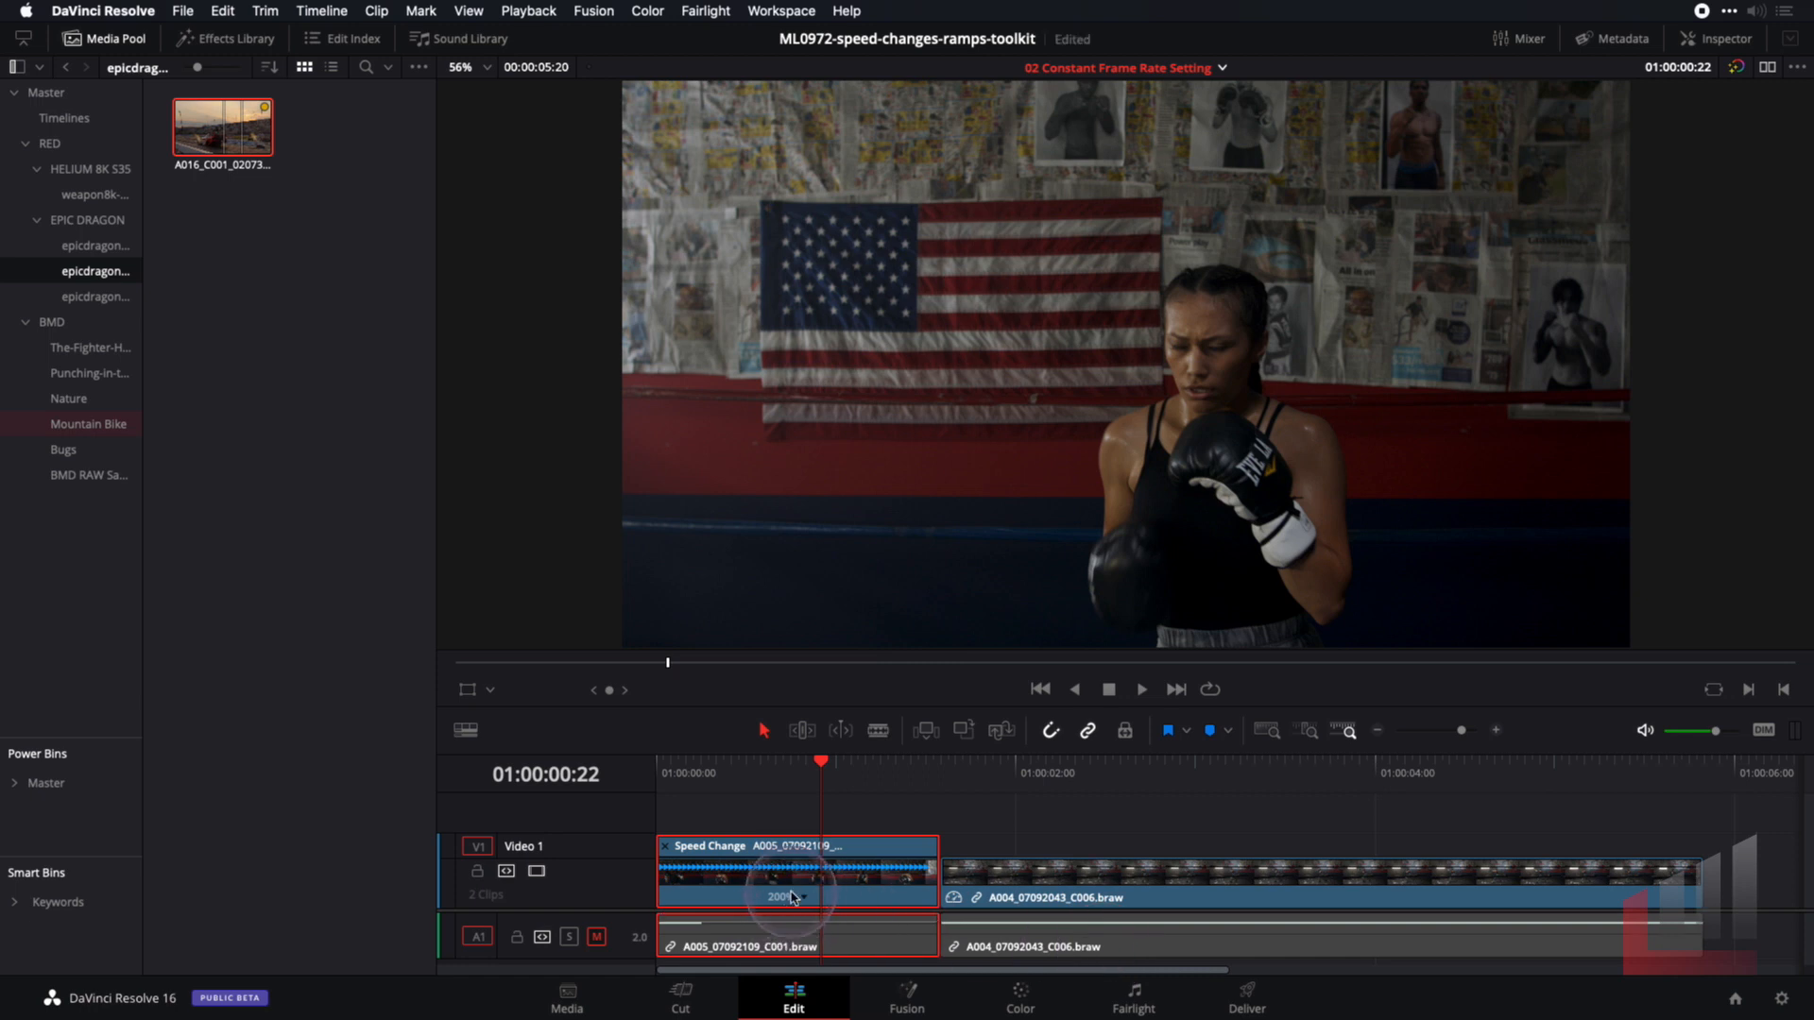
click(805, 897)
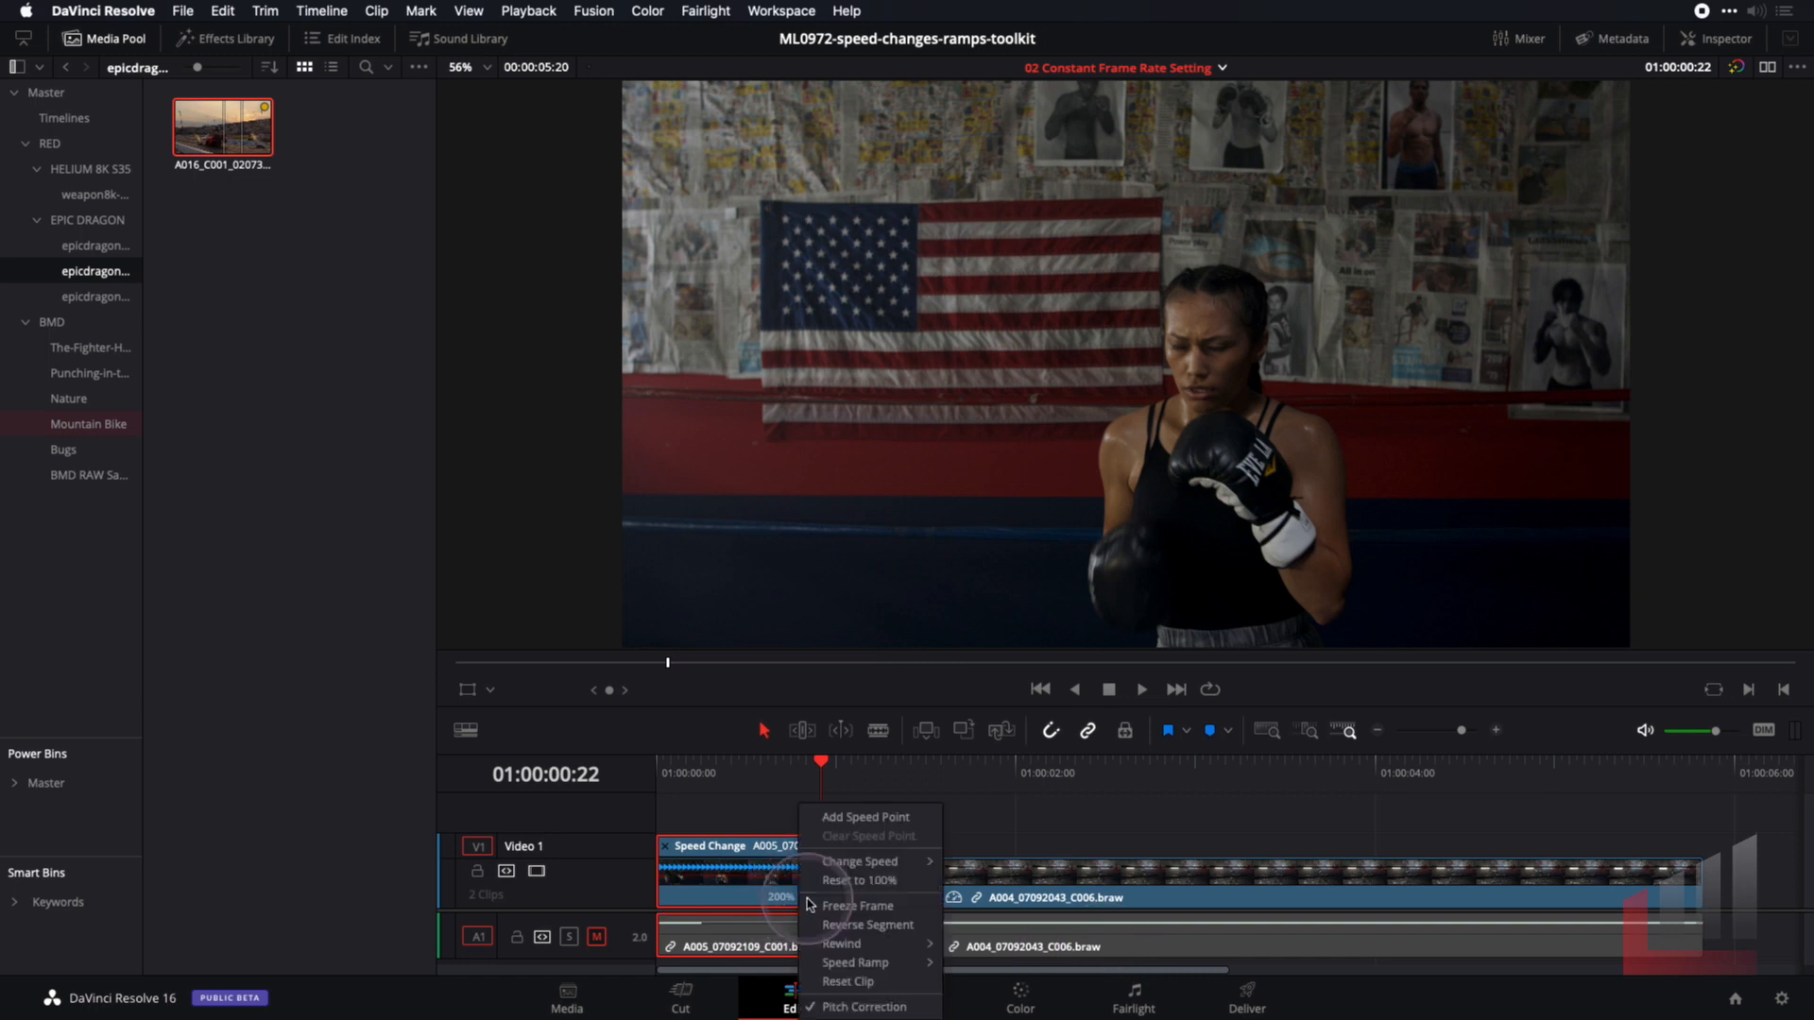
click(822, 818)
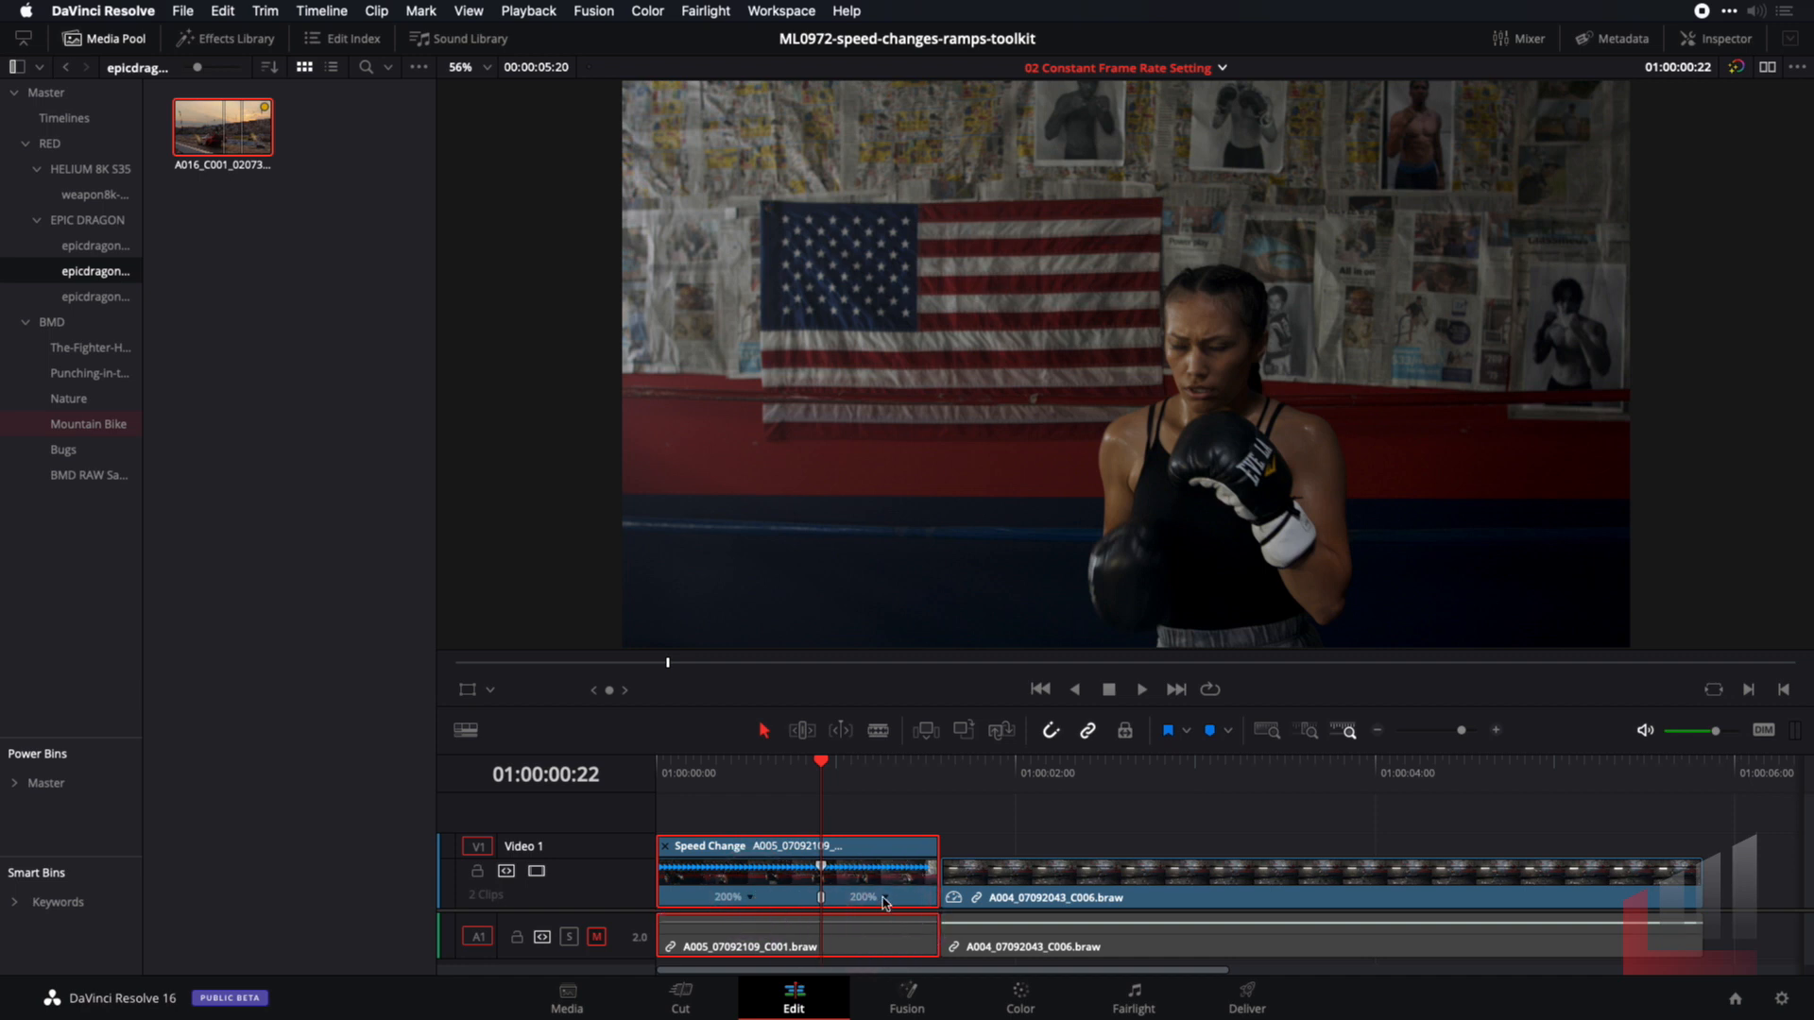
Set the speed of the first clip's segment after the speed point to 100%
drag(782, 761, 835, 773)
mouse_move(863, 774)
mouse_down()
mouse_move(888, 774)
mouse_move(858, 775)
mouse_up()
click(869, 897)
click(885, 901)
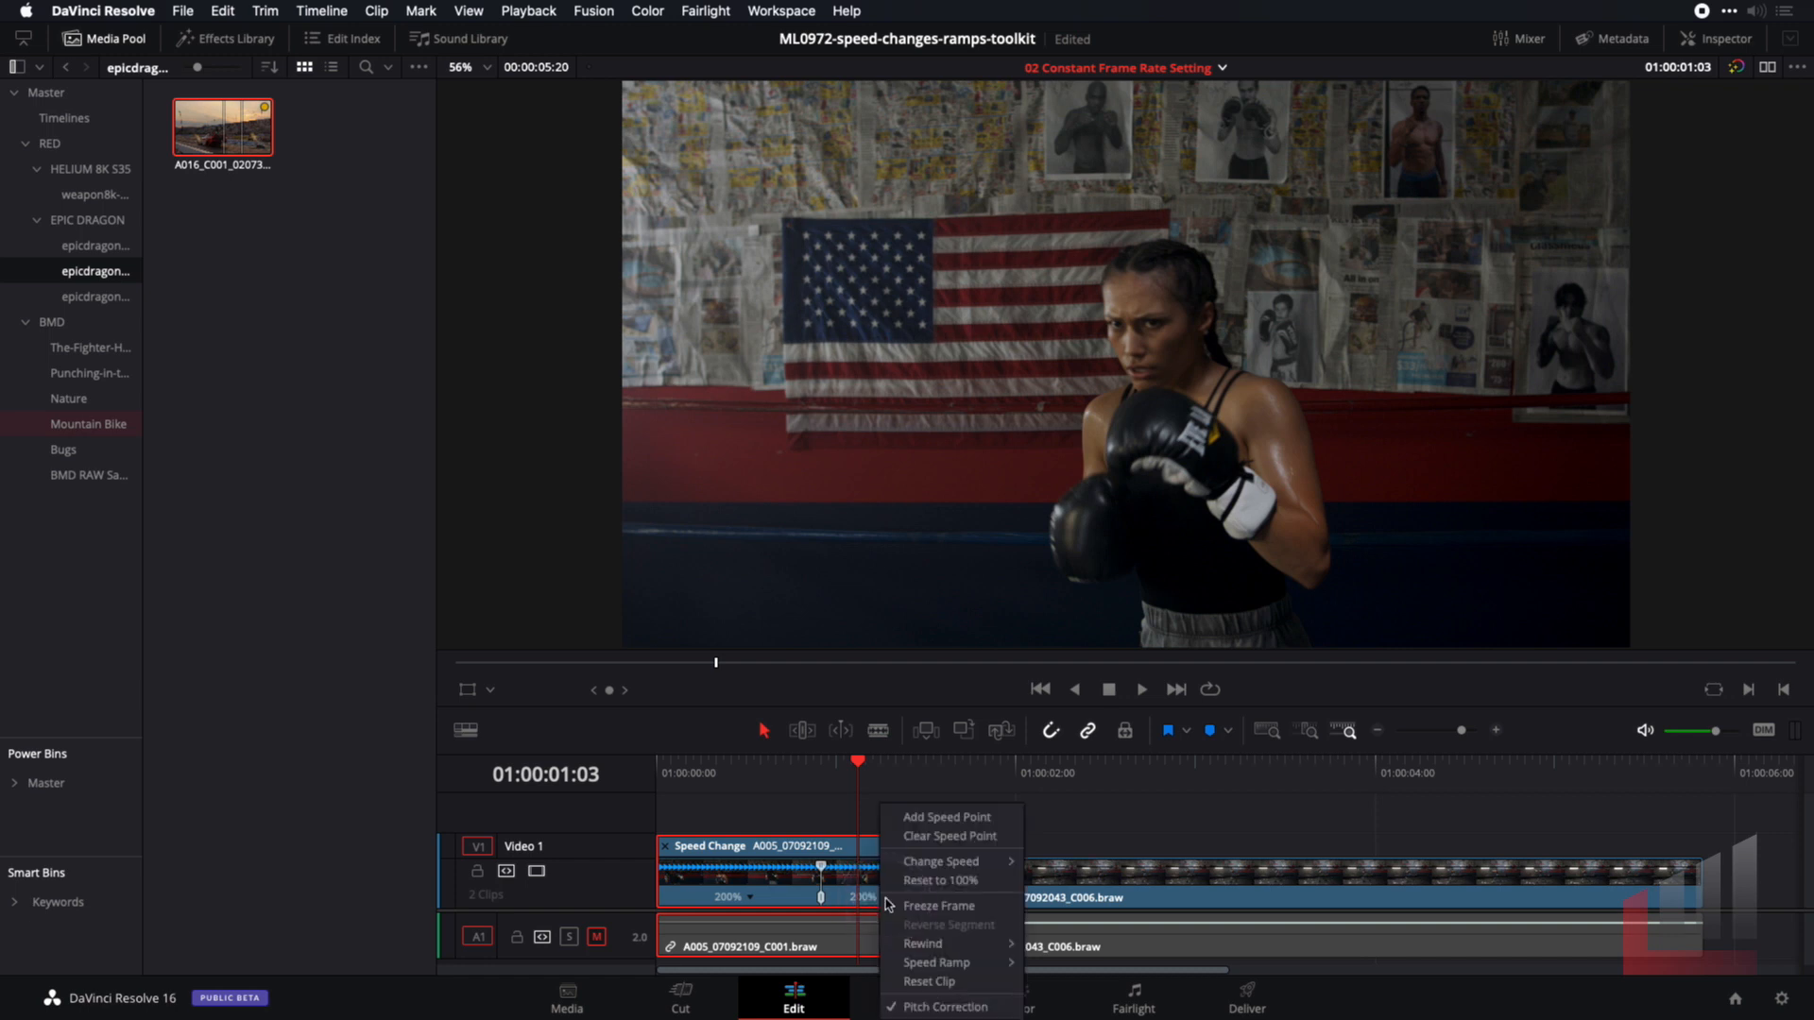
click(931, 865)
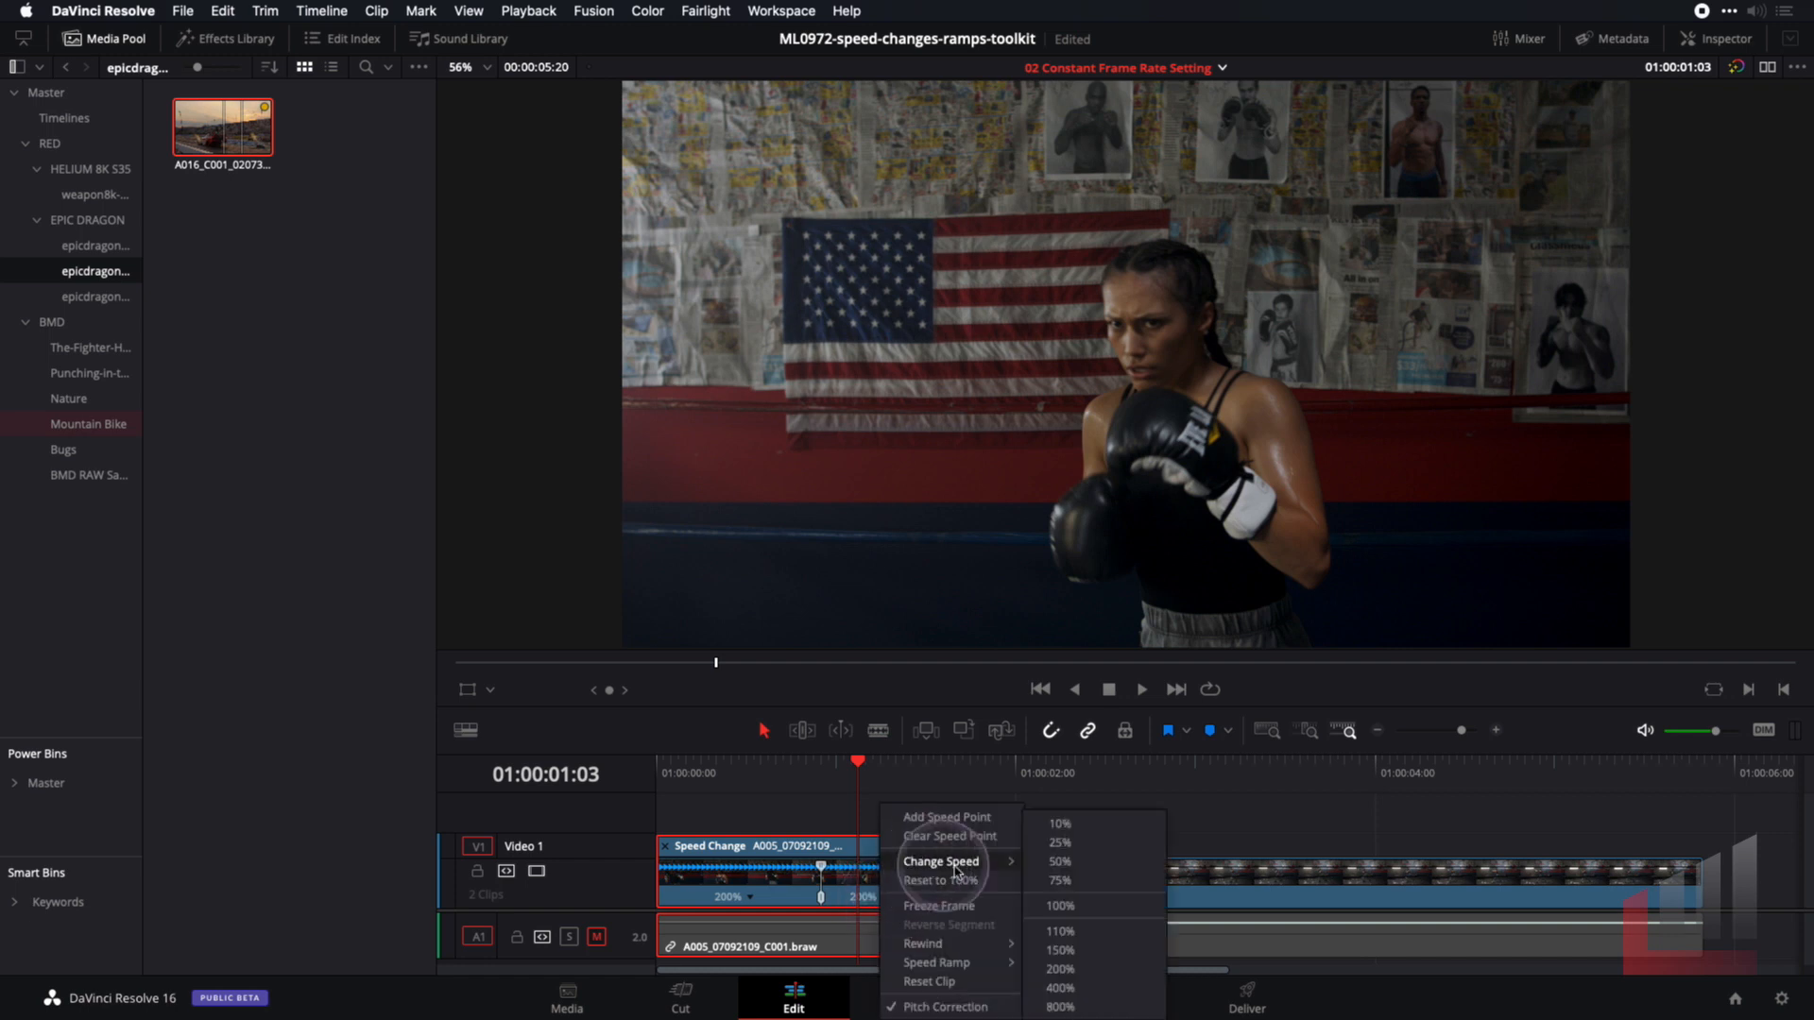
click(1051, 908)
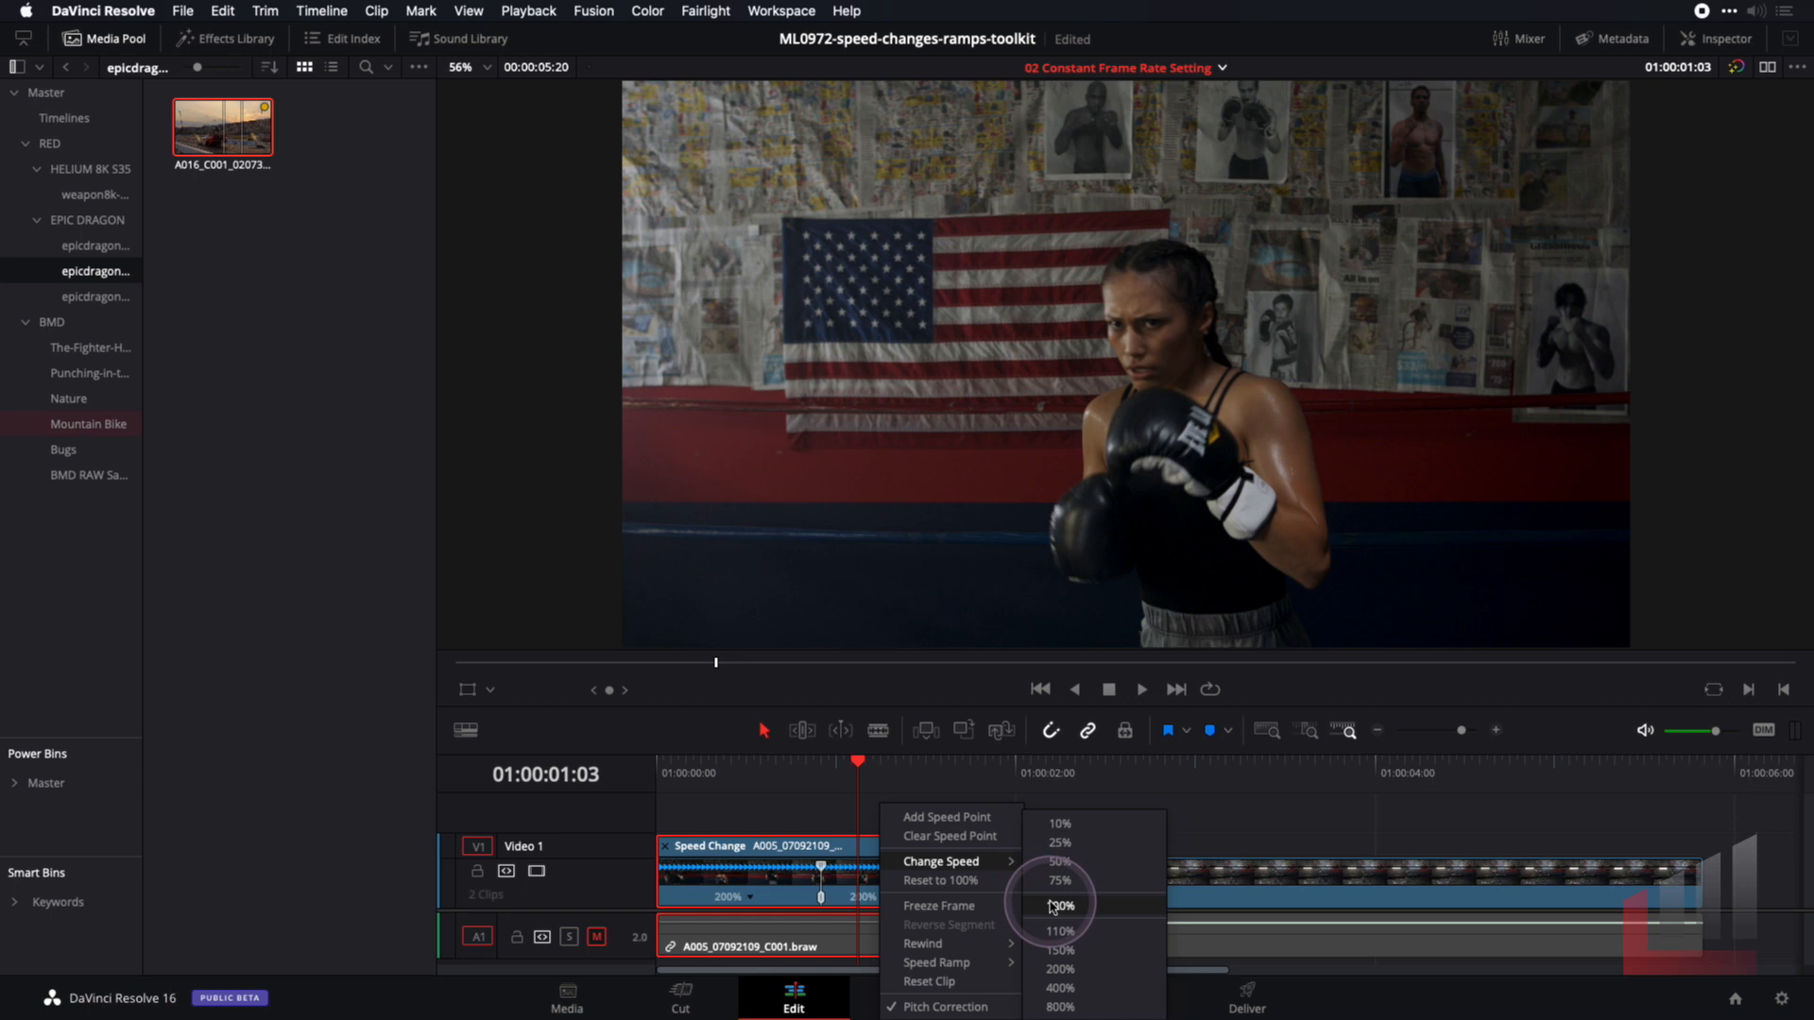
Play the speed change in full screen from about 01:00:00:11 and return to the Edit page
click(740, 766)
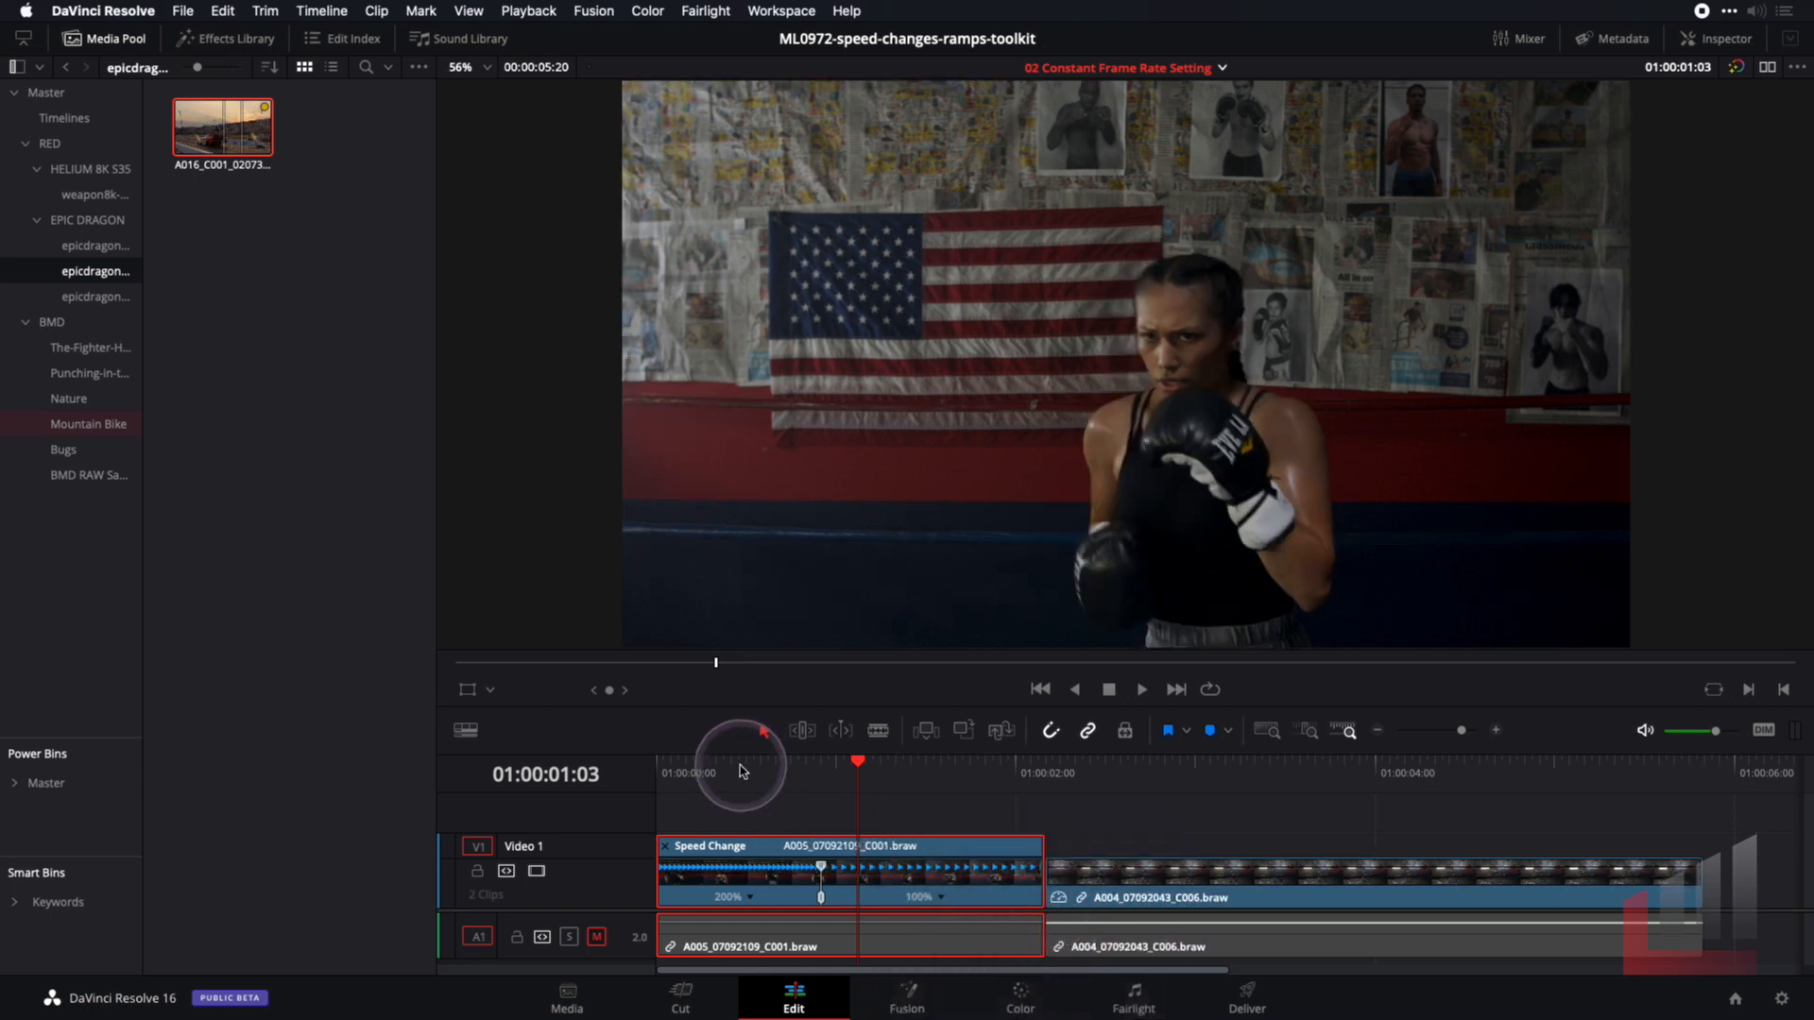
key(super+f)
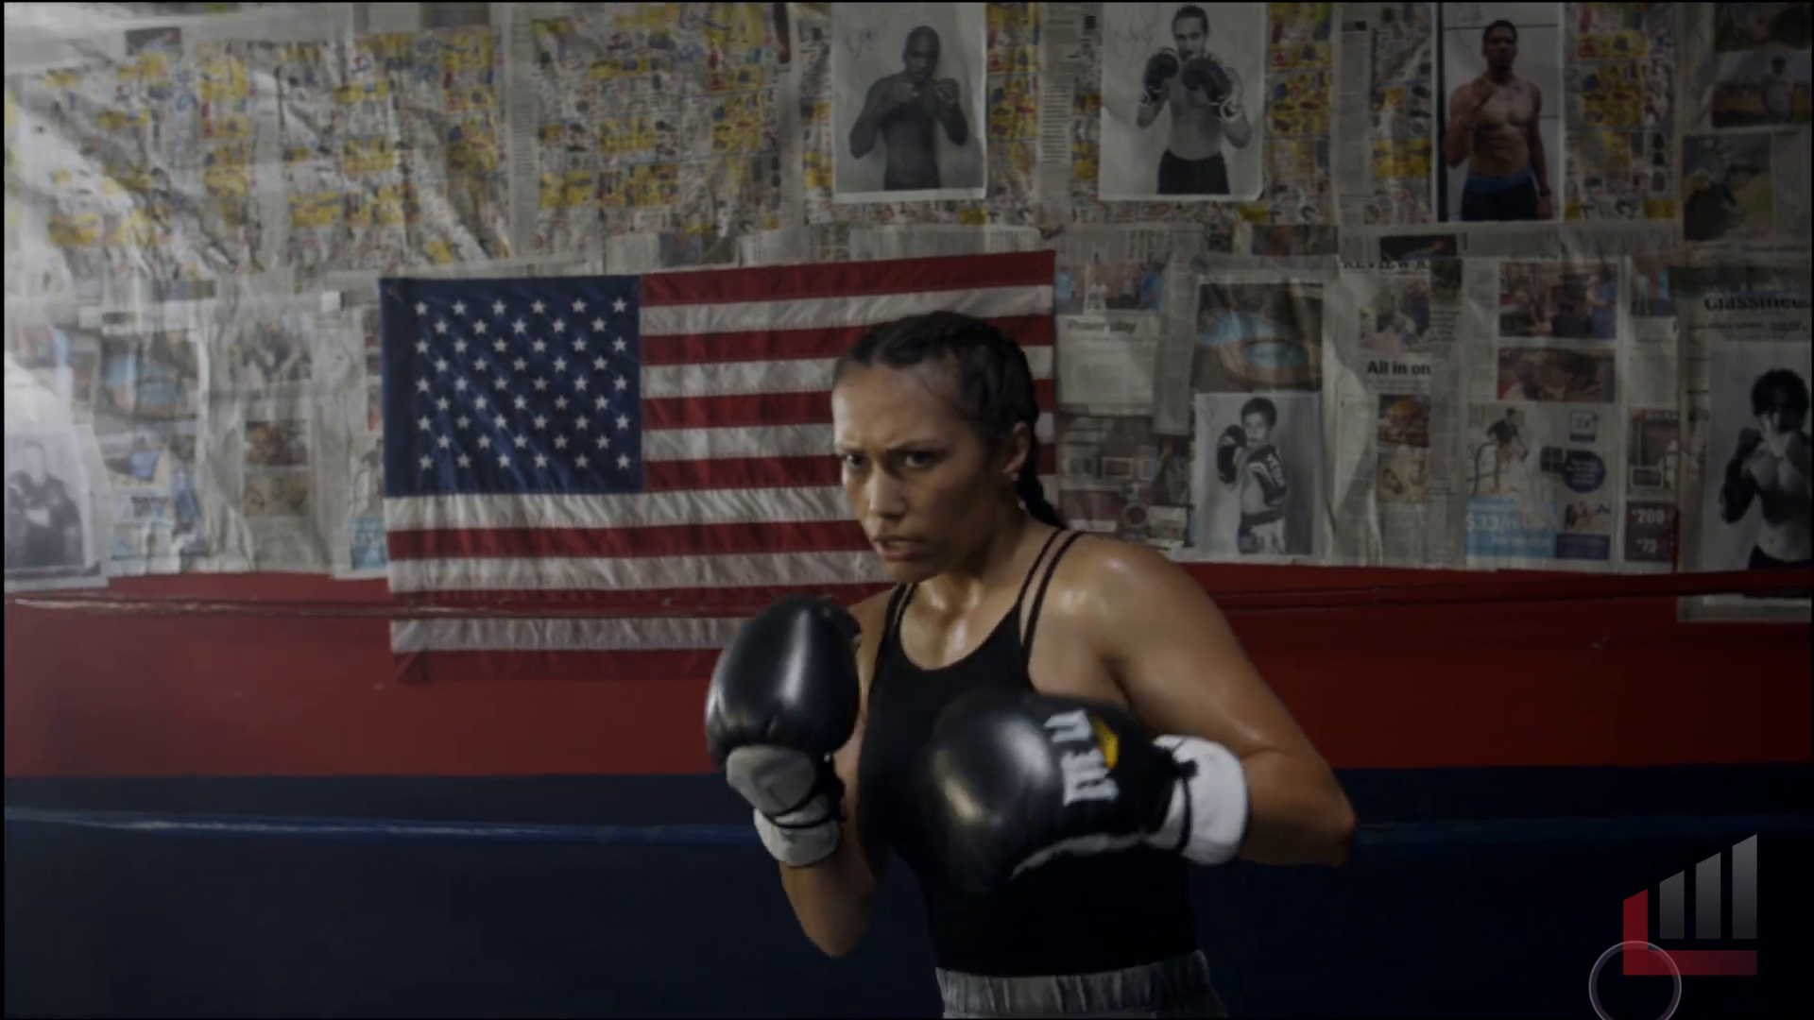
key(Escape)
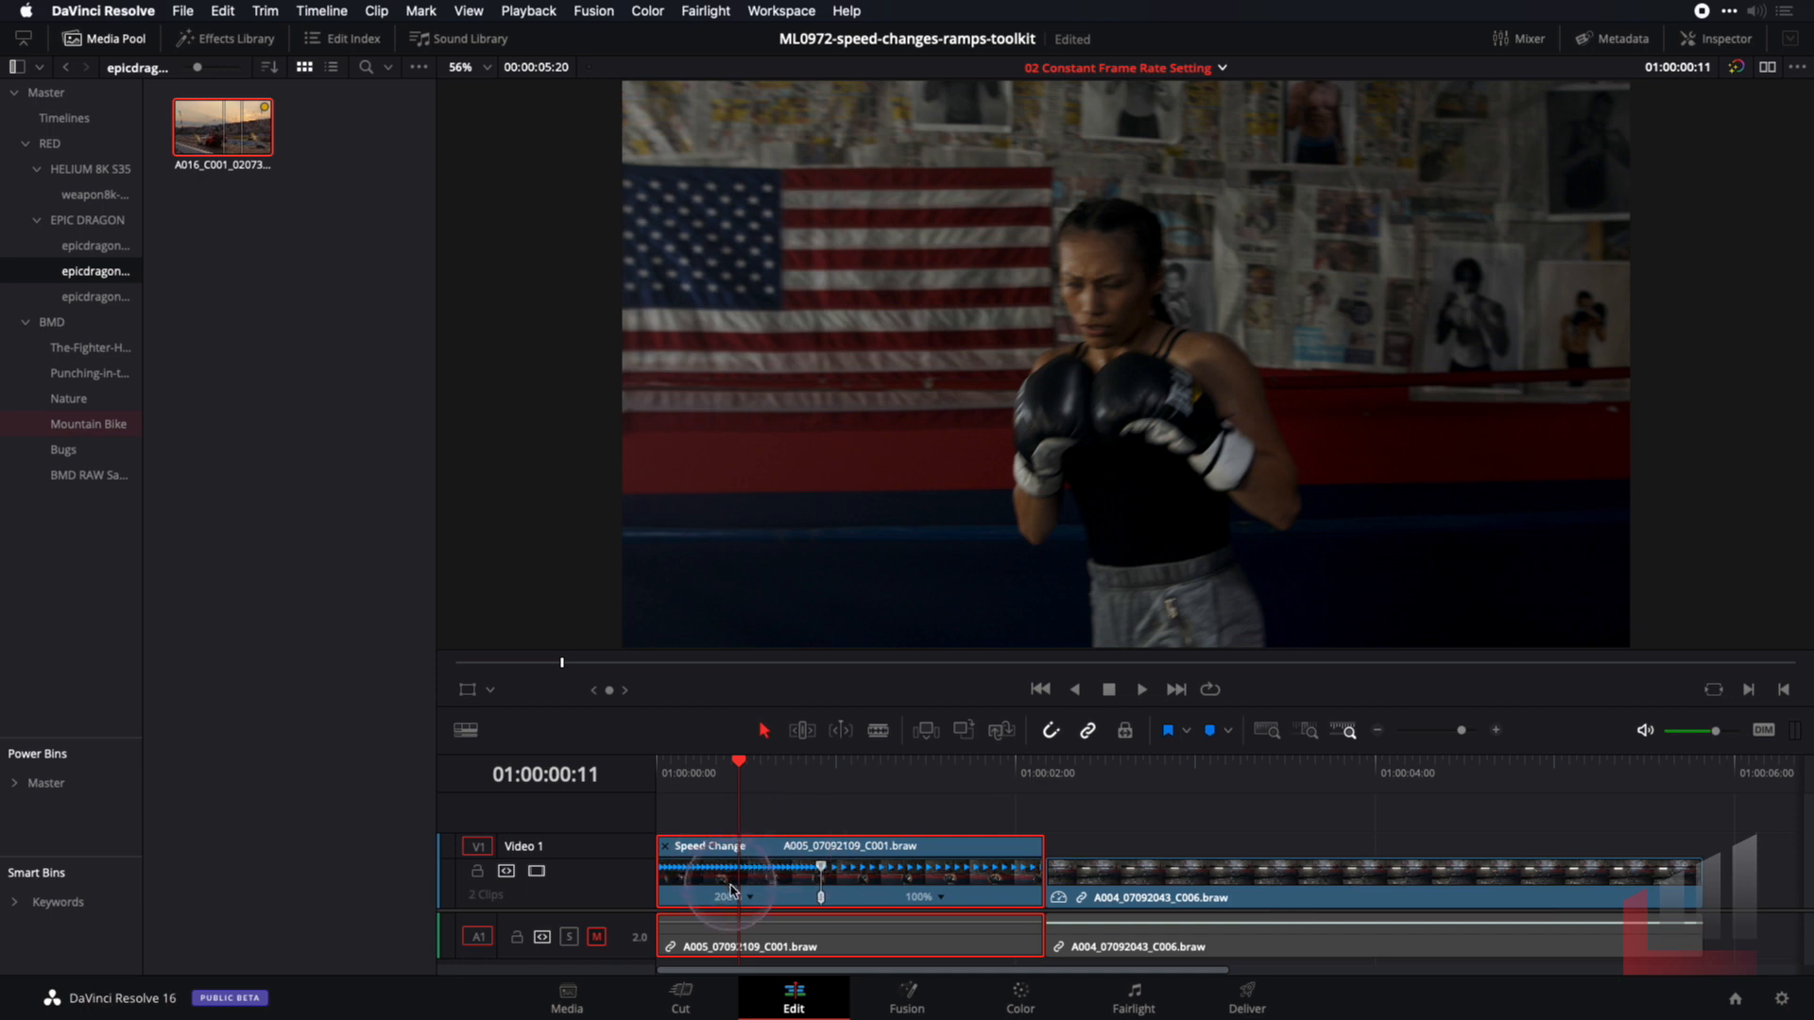
Add another speed point to the first clip at 01:00:00:12, inside its opening 200% segment
mouse_move(739, 761)
mouse_down()
mouse_move(718, 761)
mouse_move(749, 779)
mouse_up()
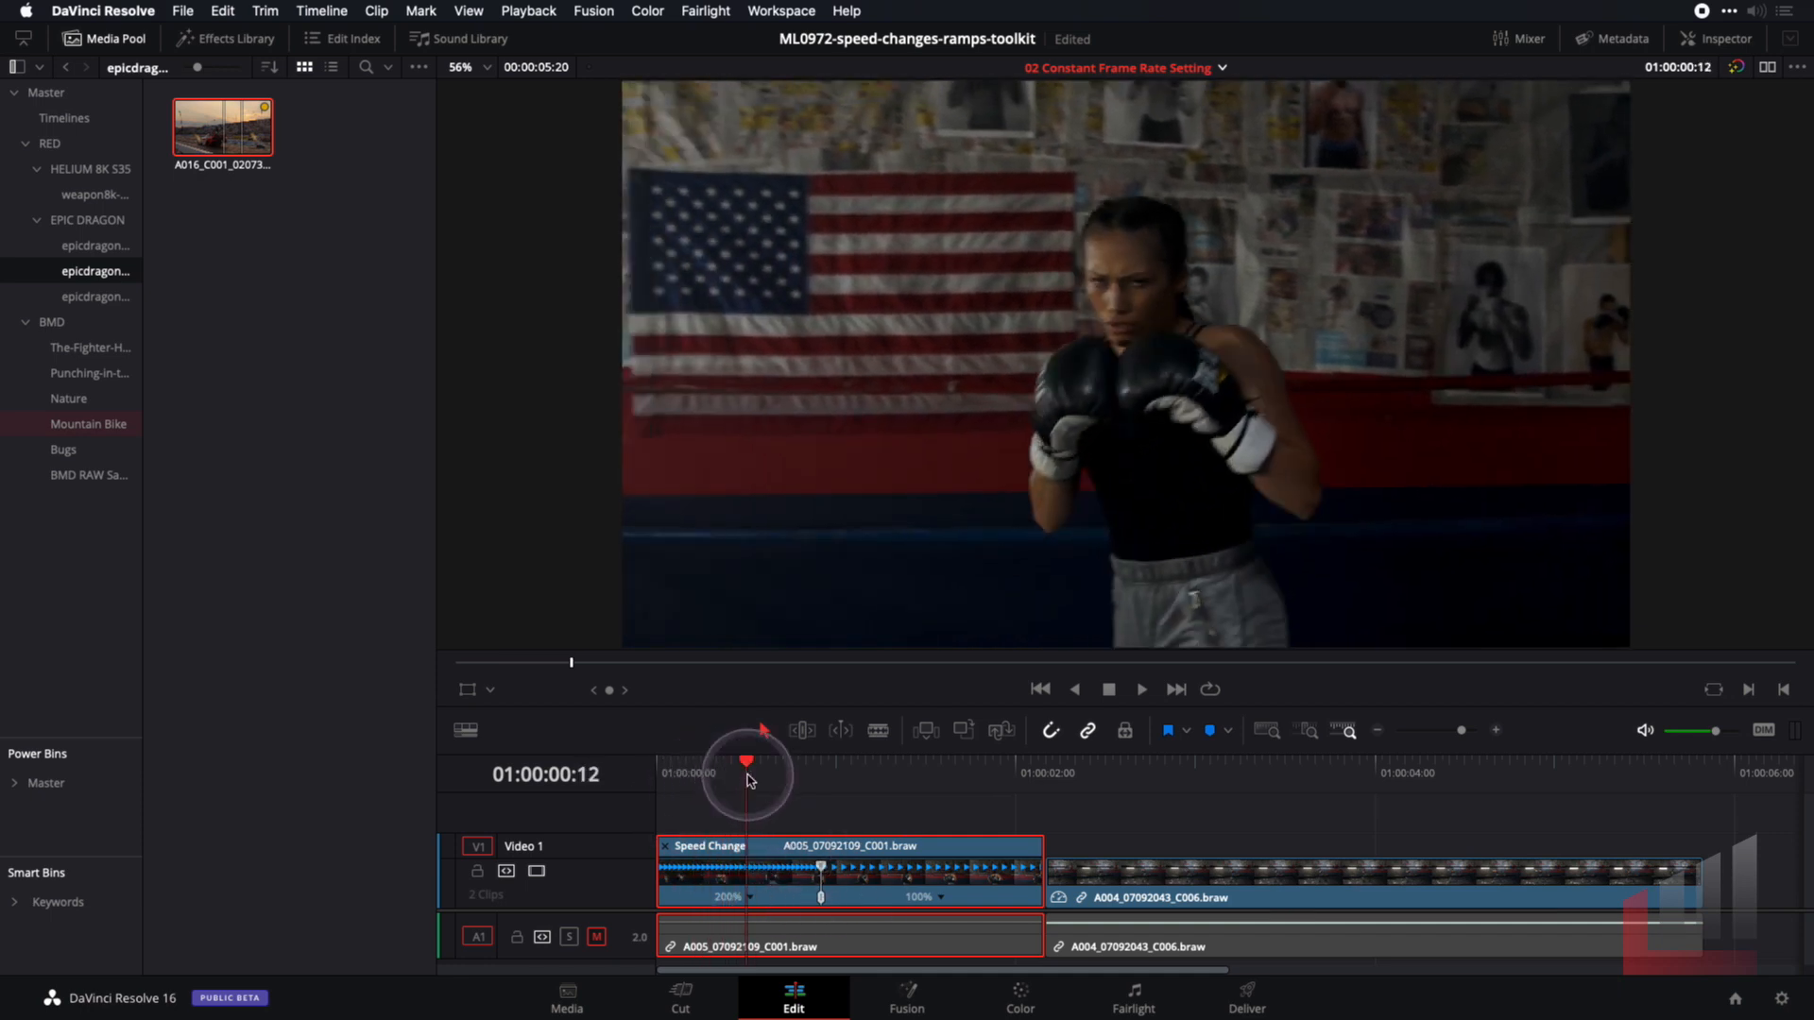
click(745, 901)
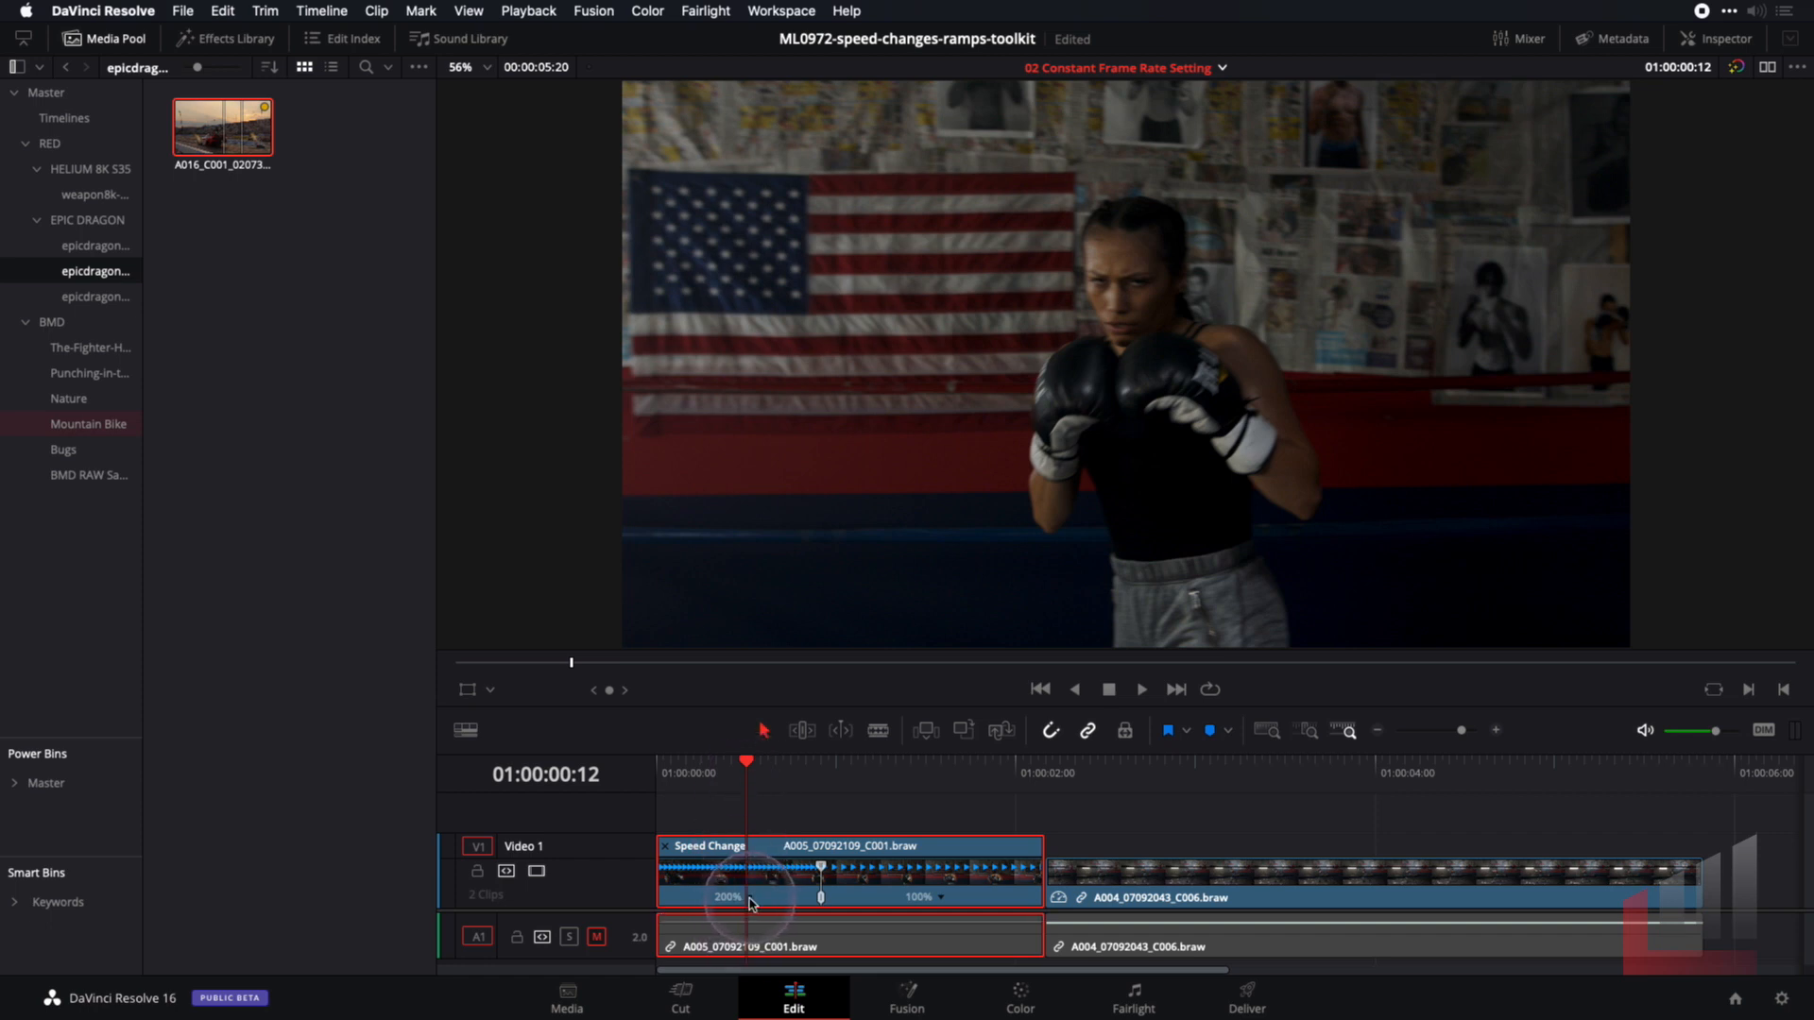
click(747, 901)
click(775, 830)
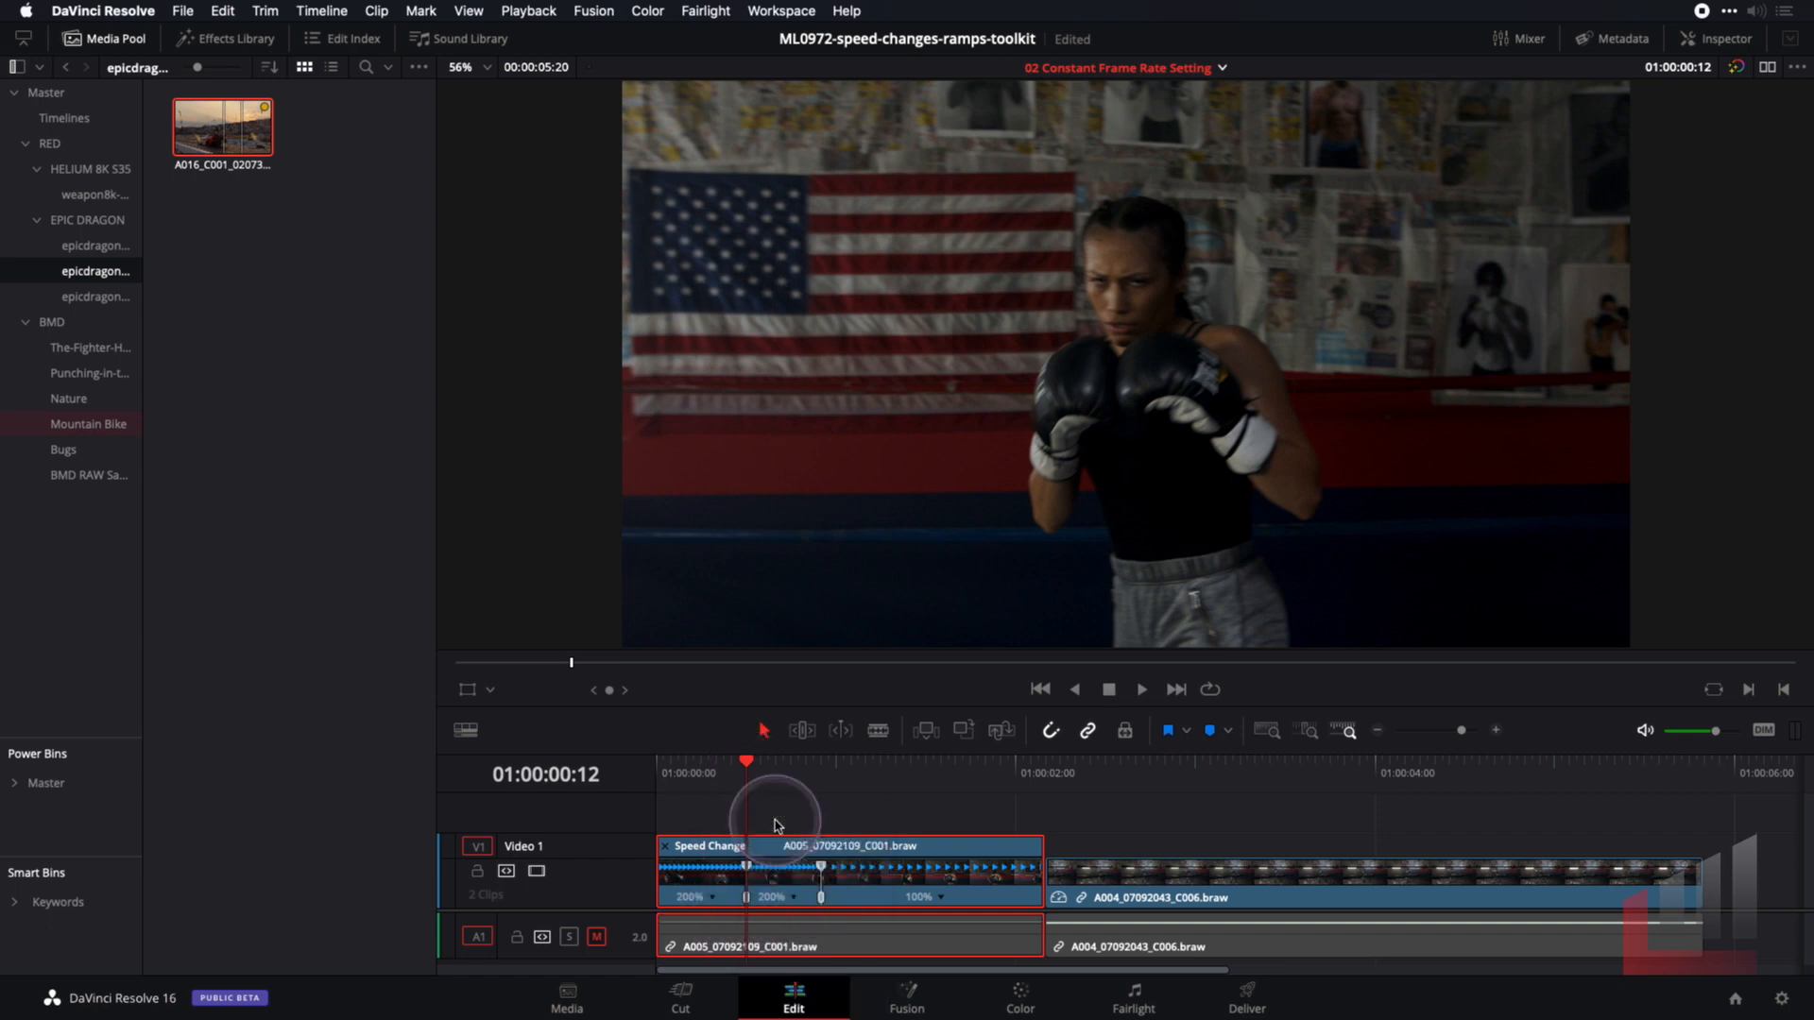
Set the speed of the first clip's opening segment to 75%
click(718, 901)
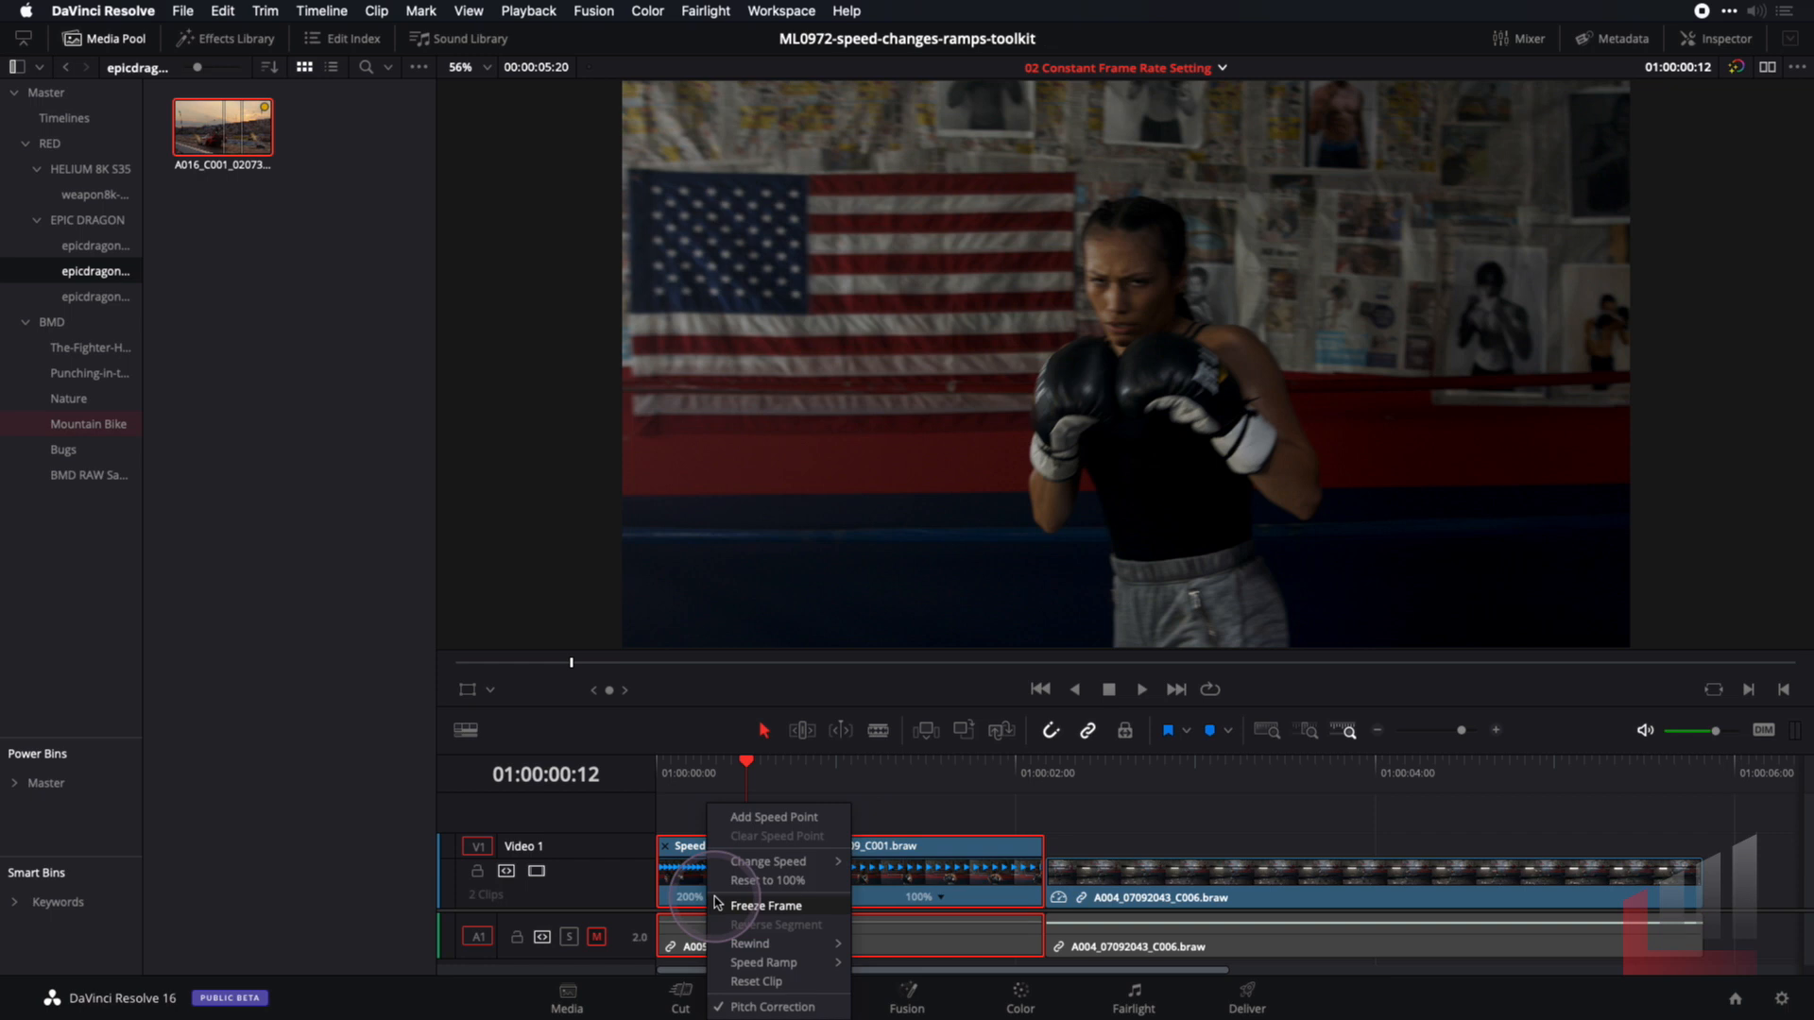
mouse_move(794, 862)
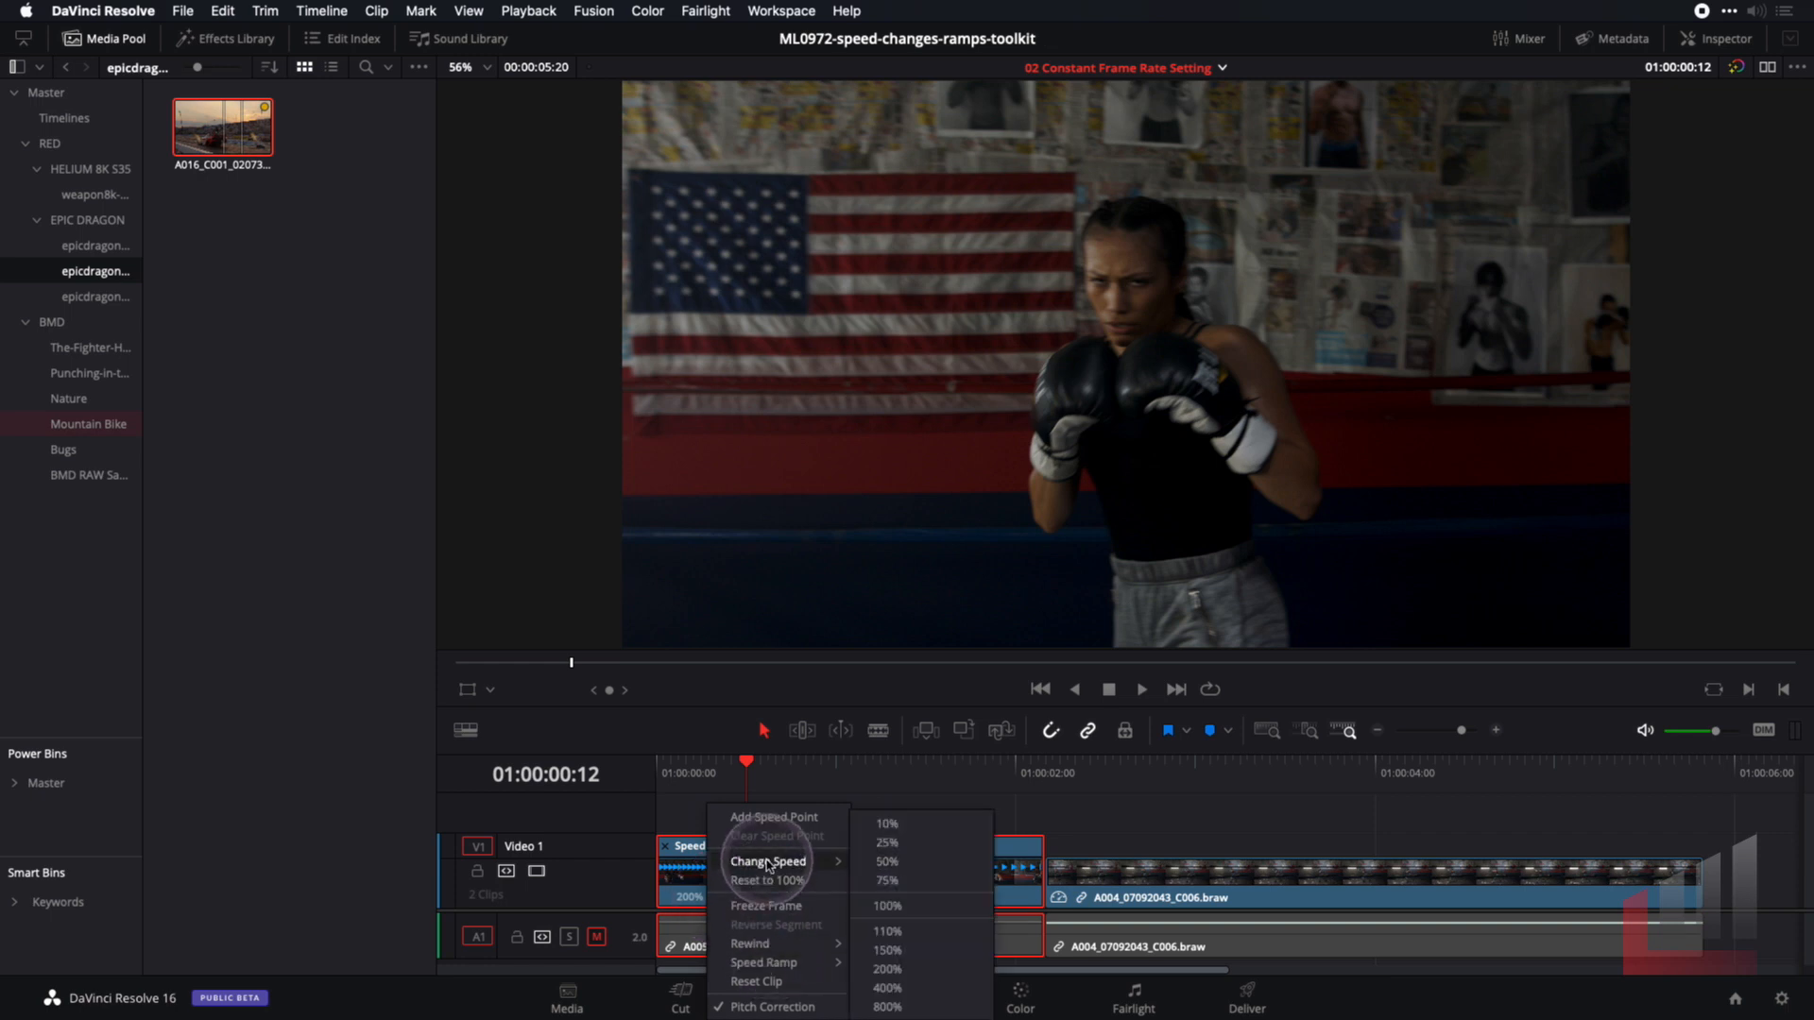
click(909, 886)
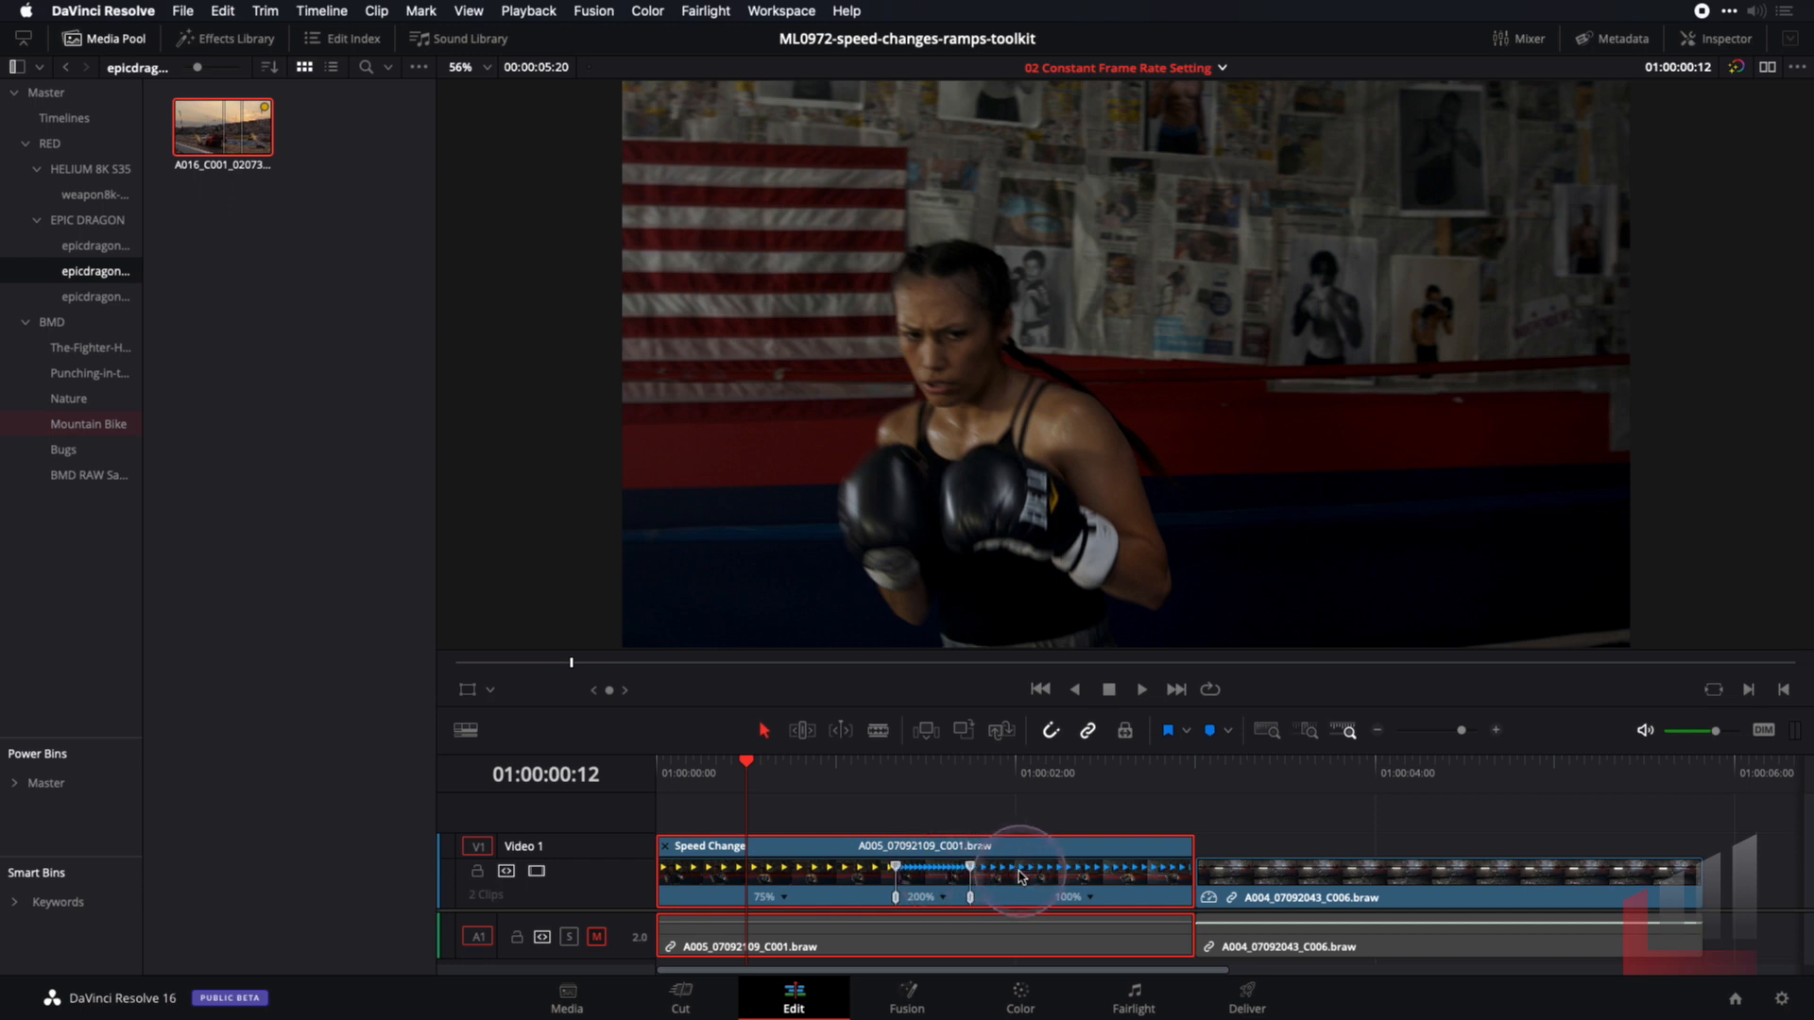
Play the timeline from 01:00:00:11 through the three speed segments into the second clip and stop
click(742, 775)
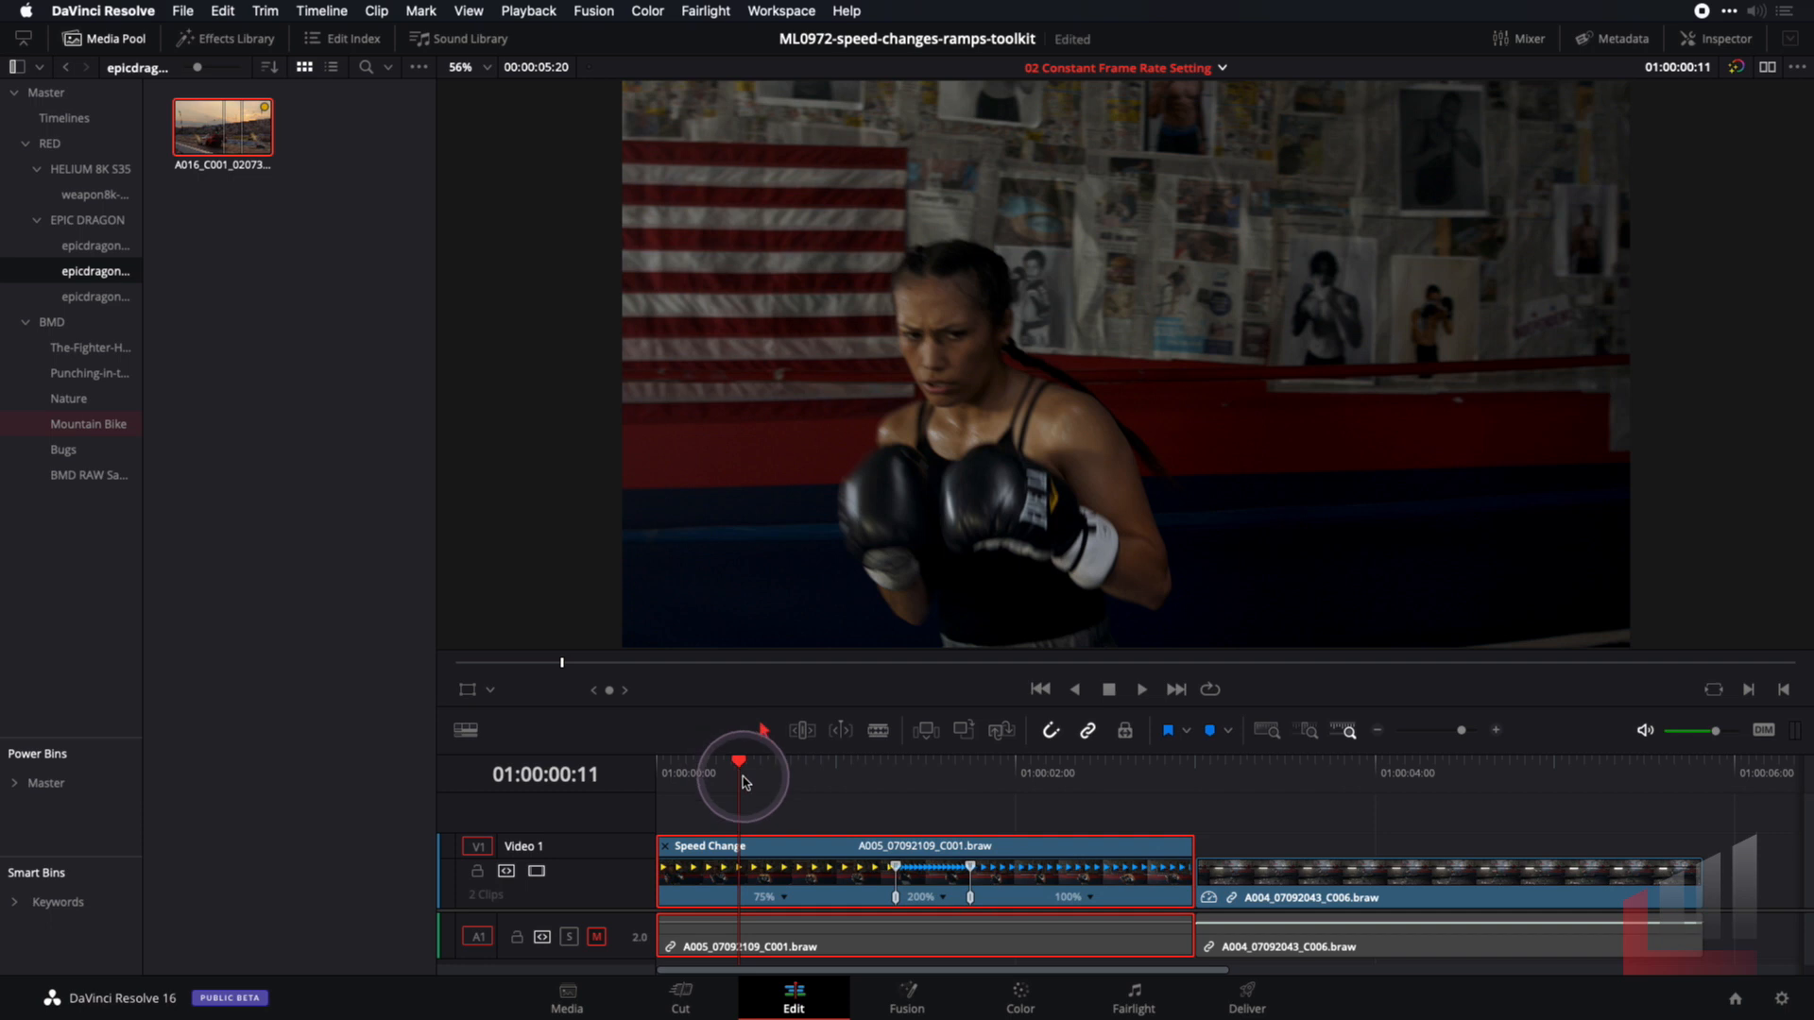
key(space)
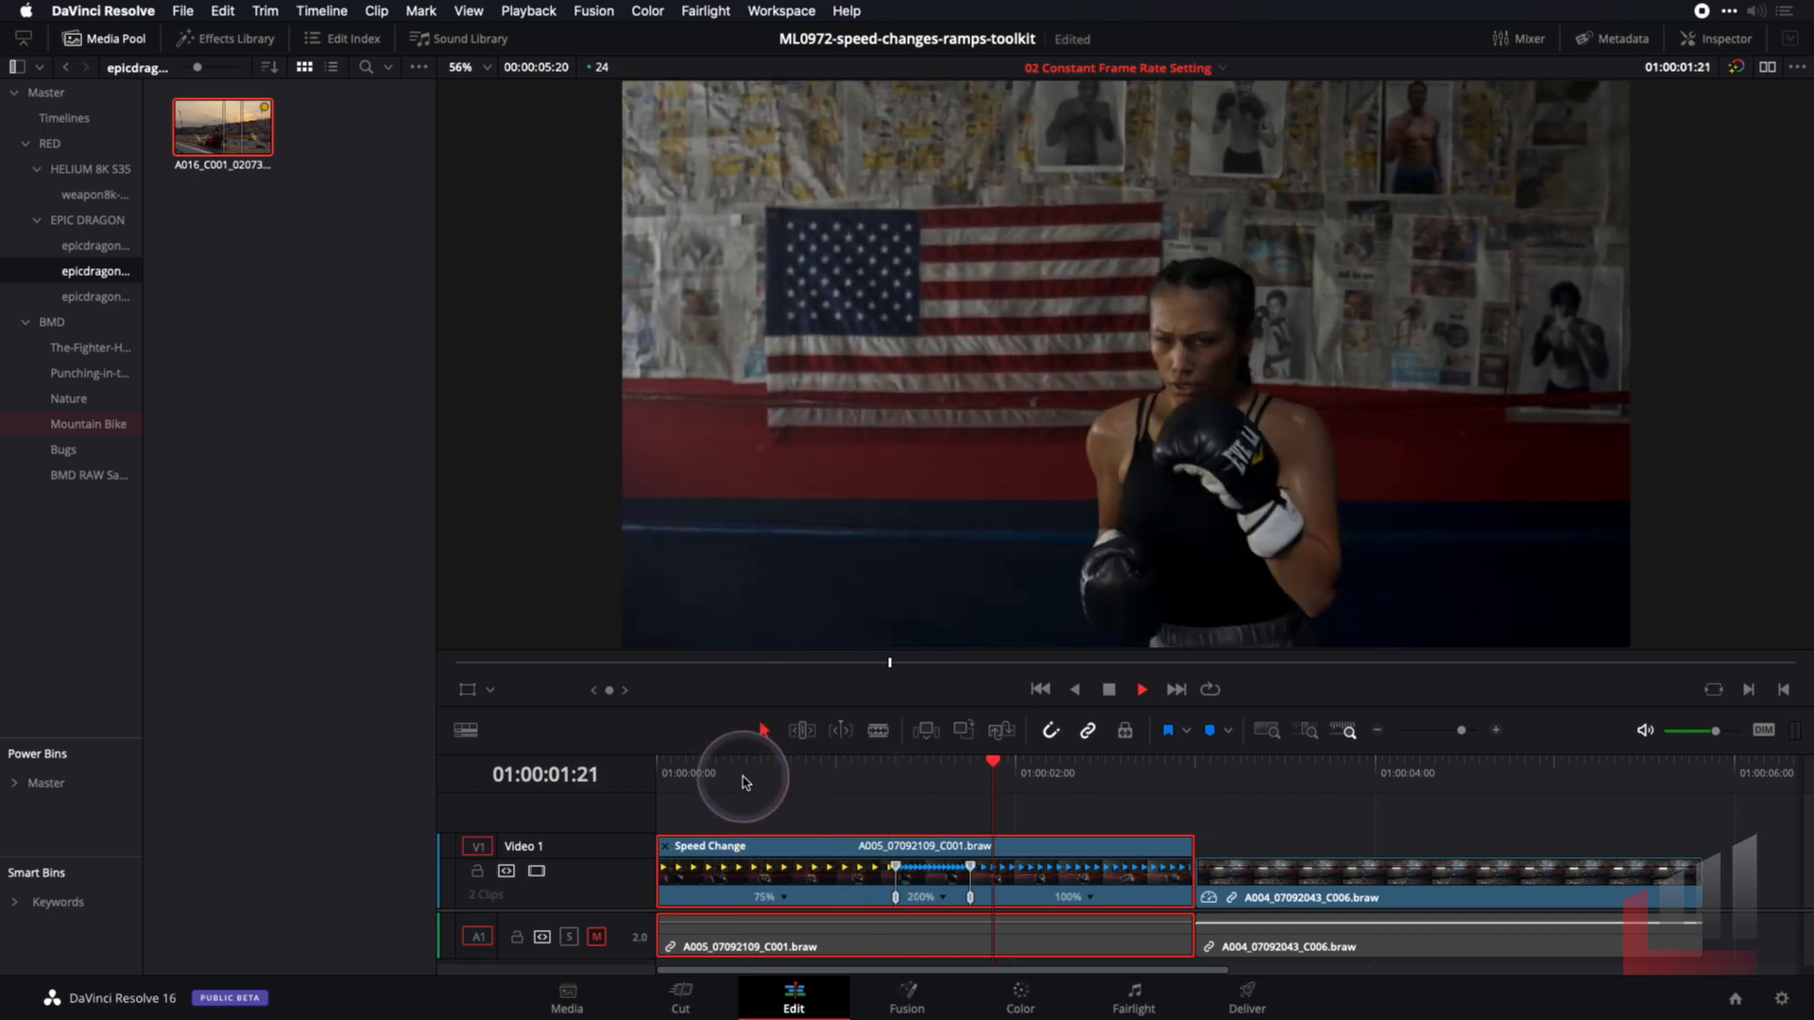
key(space)
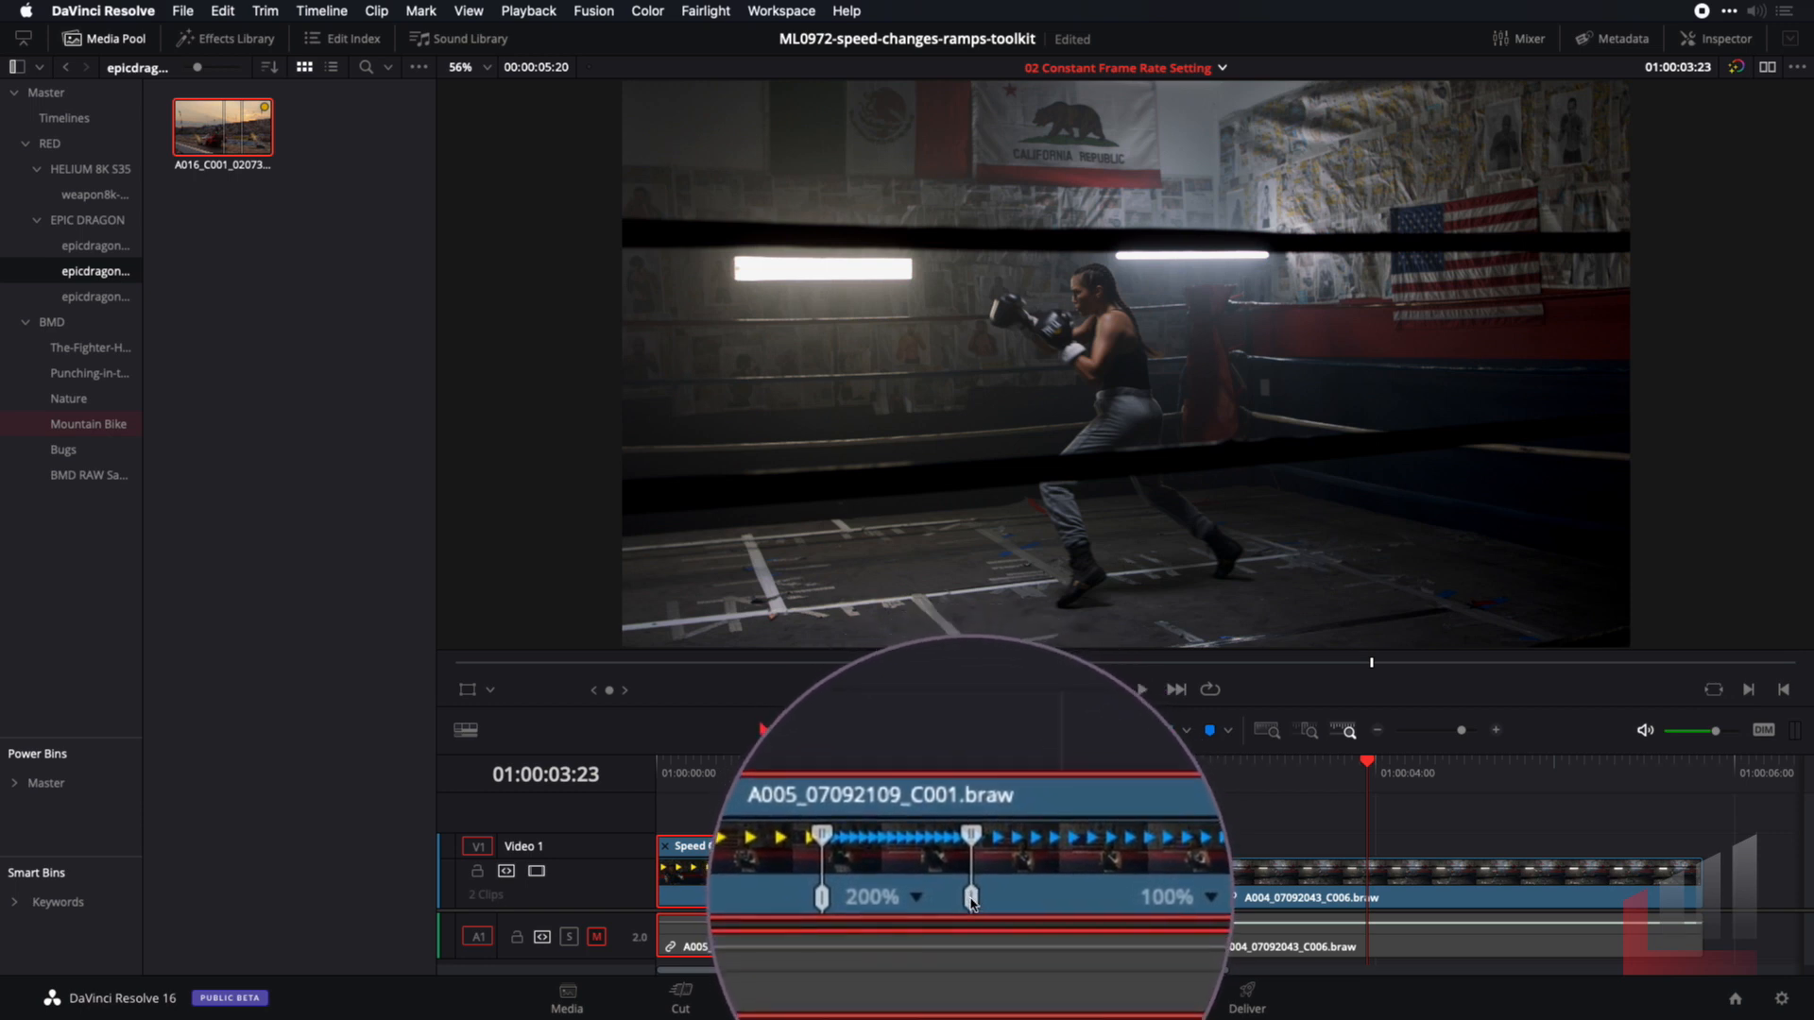
Lengthen the first clip's 200% segment without altering its speed by moving its end speed point later and its start speed point earlier
click(971, 898)
mouse_move(978, 900)
mouse_down()
mouse_move(1013, 902)
mouse_move(961, 903)
mouse_move(976, 905)
mouse_up()
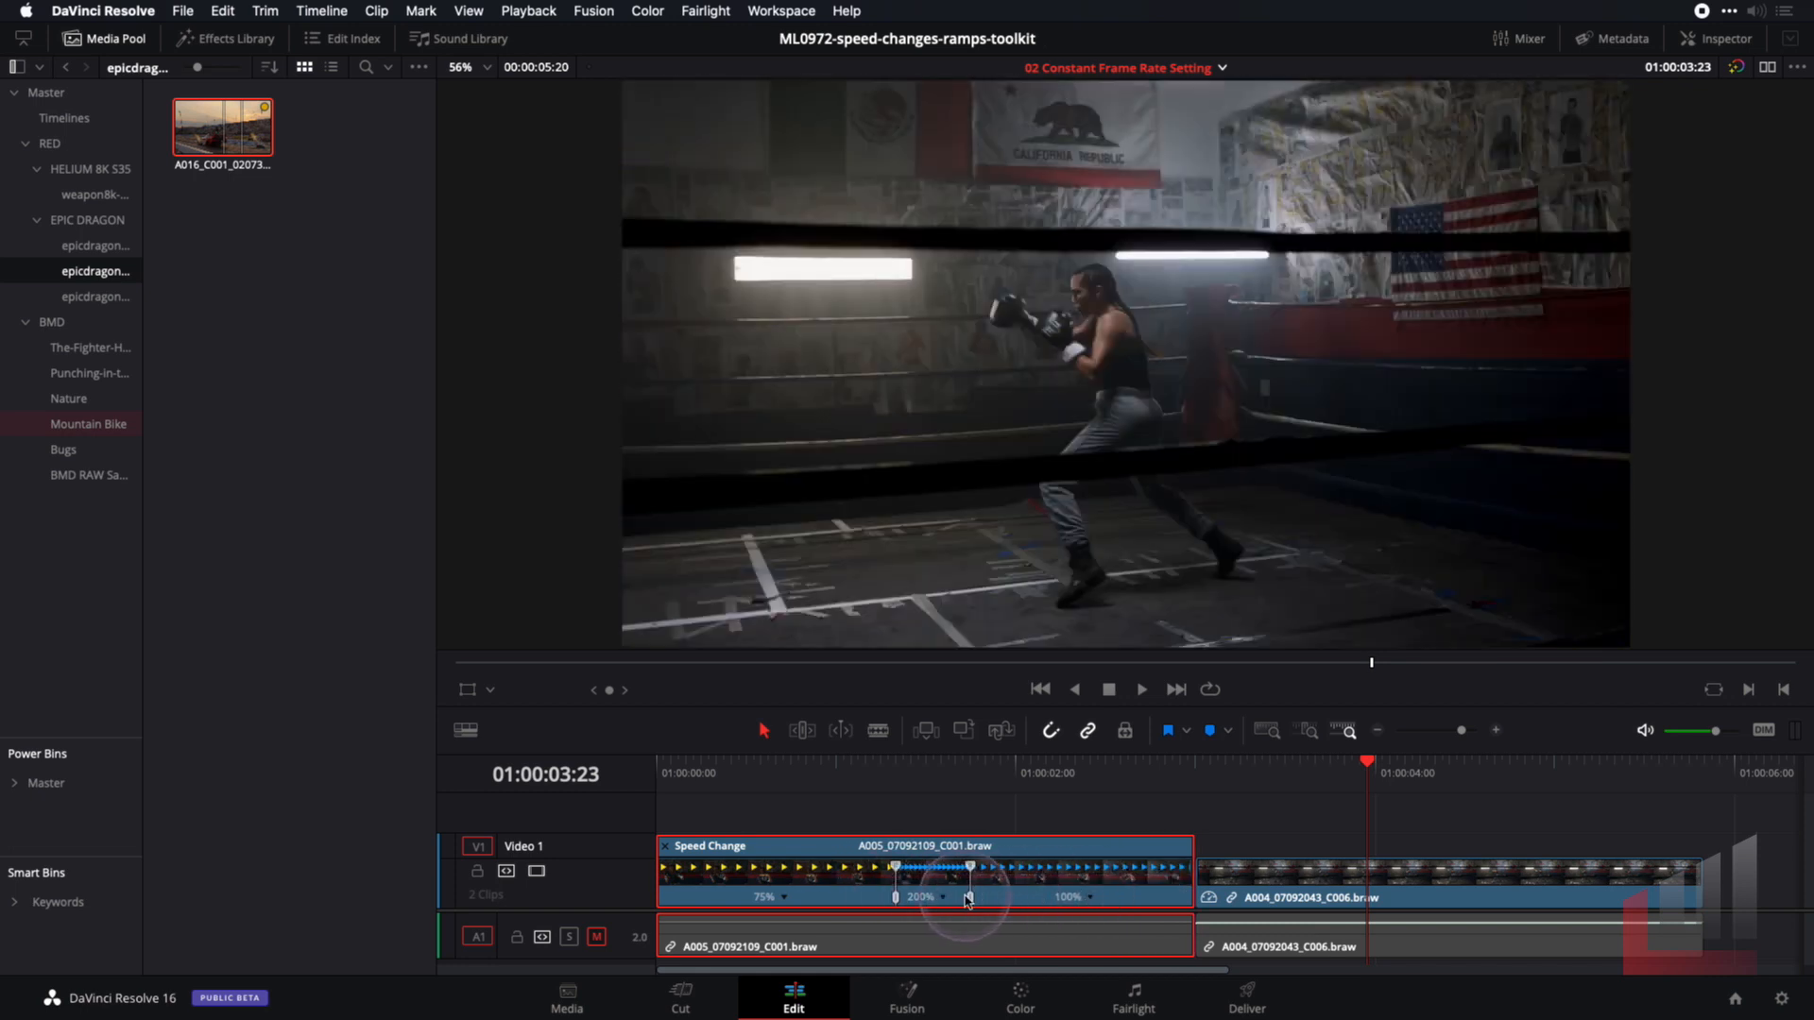
drag(968, 899, 1018, 902)
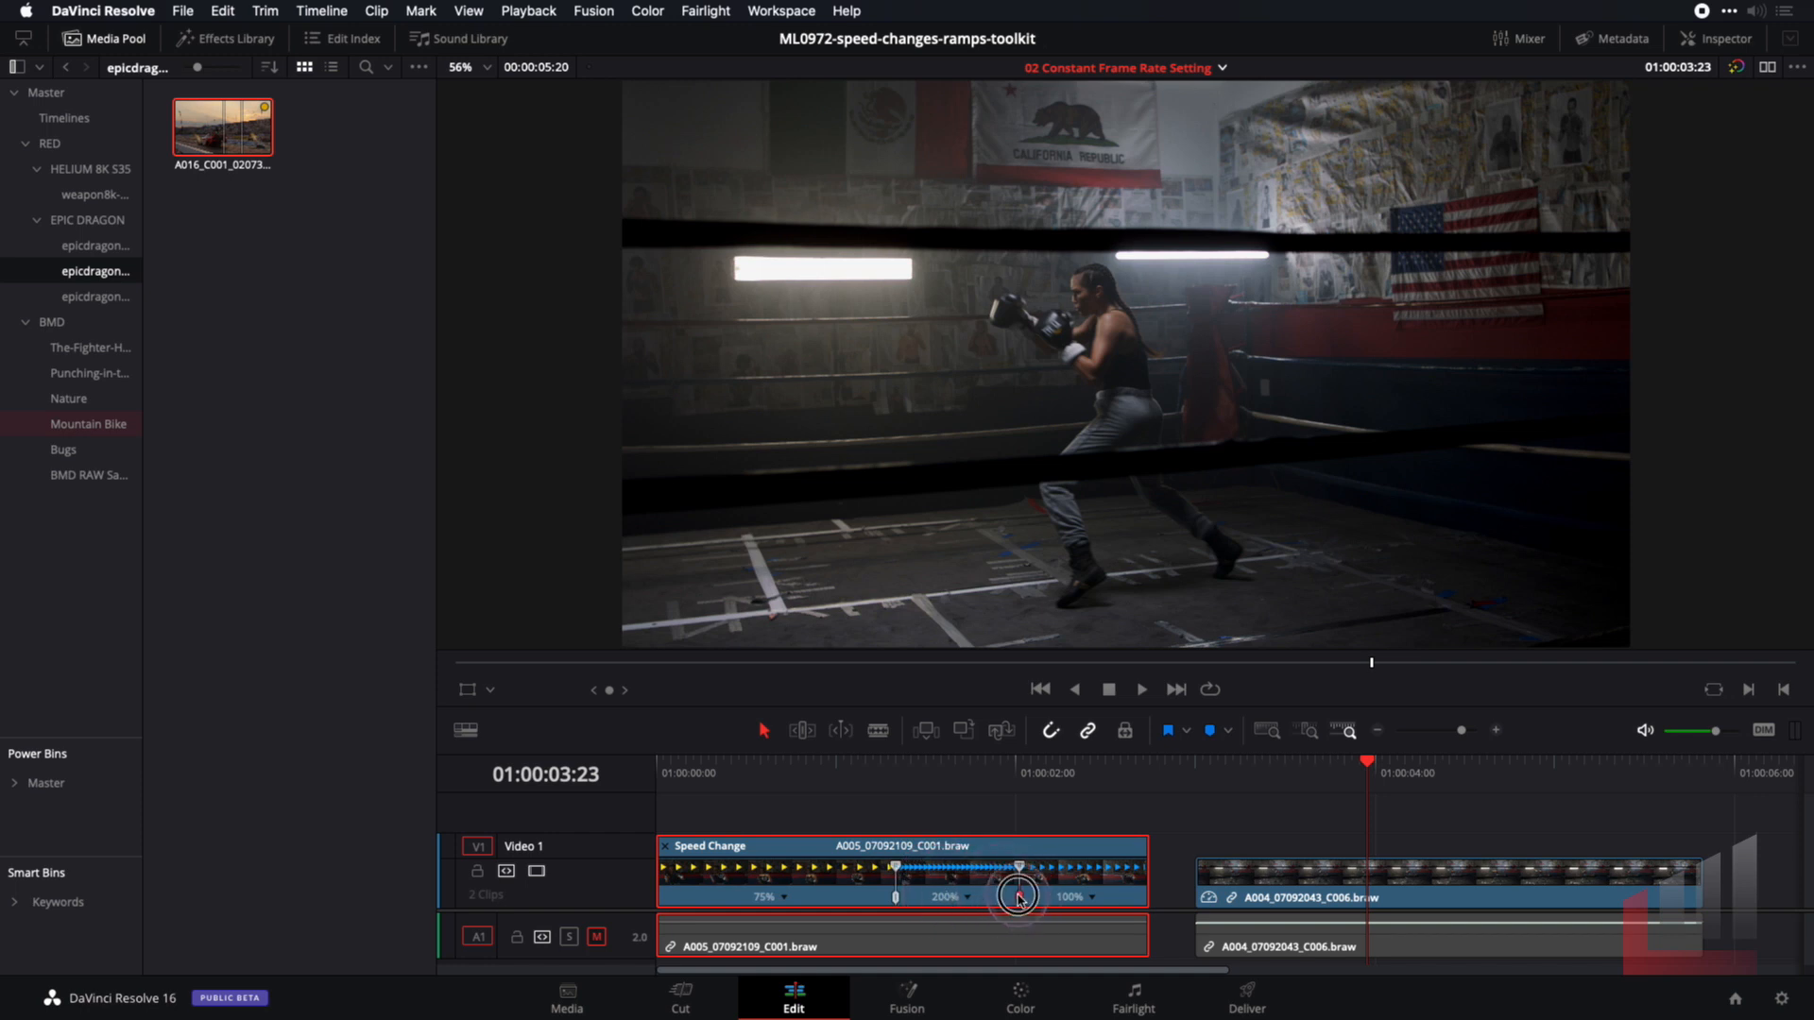
drag(1023, 900, 1004, 897)
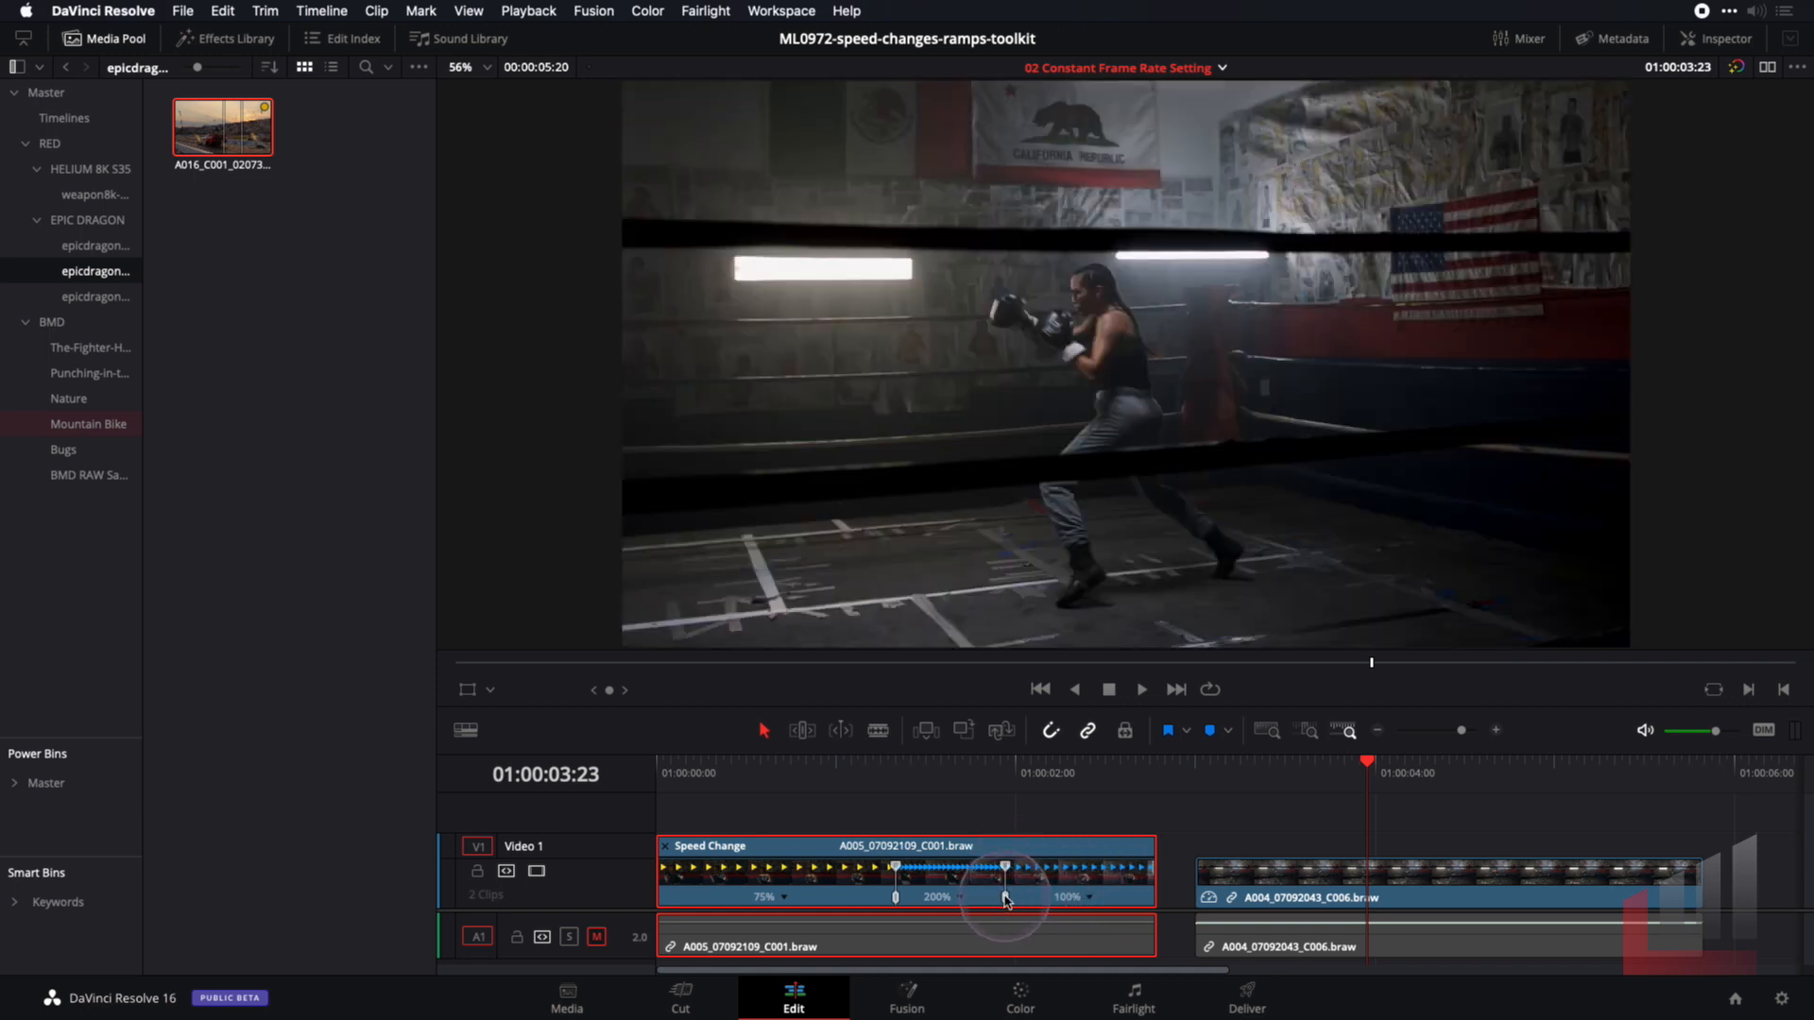
drag(1004, 901, 1015, 898)
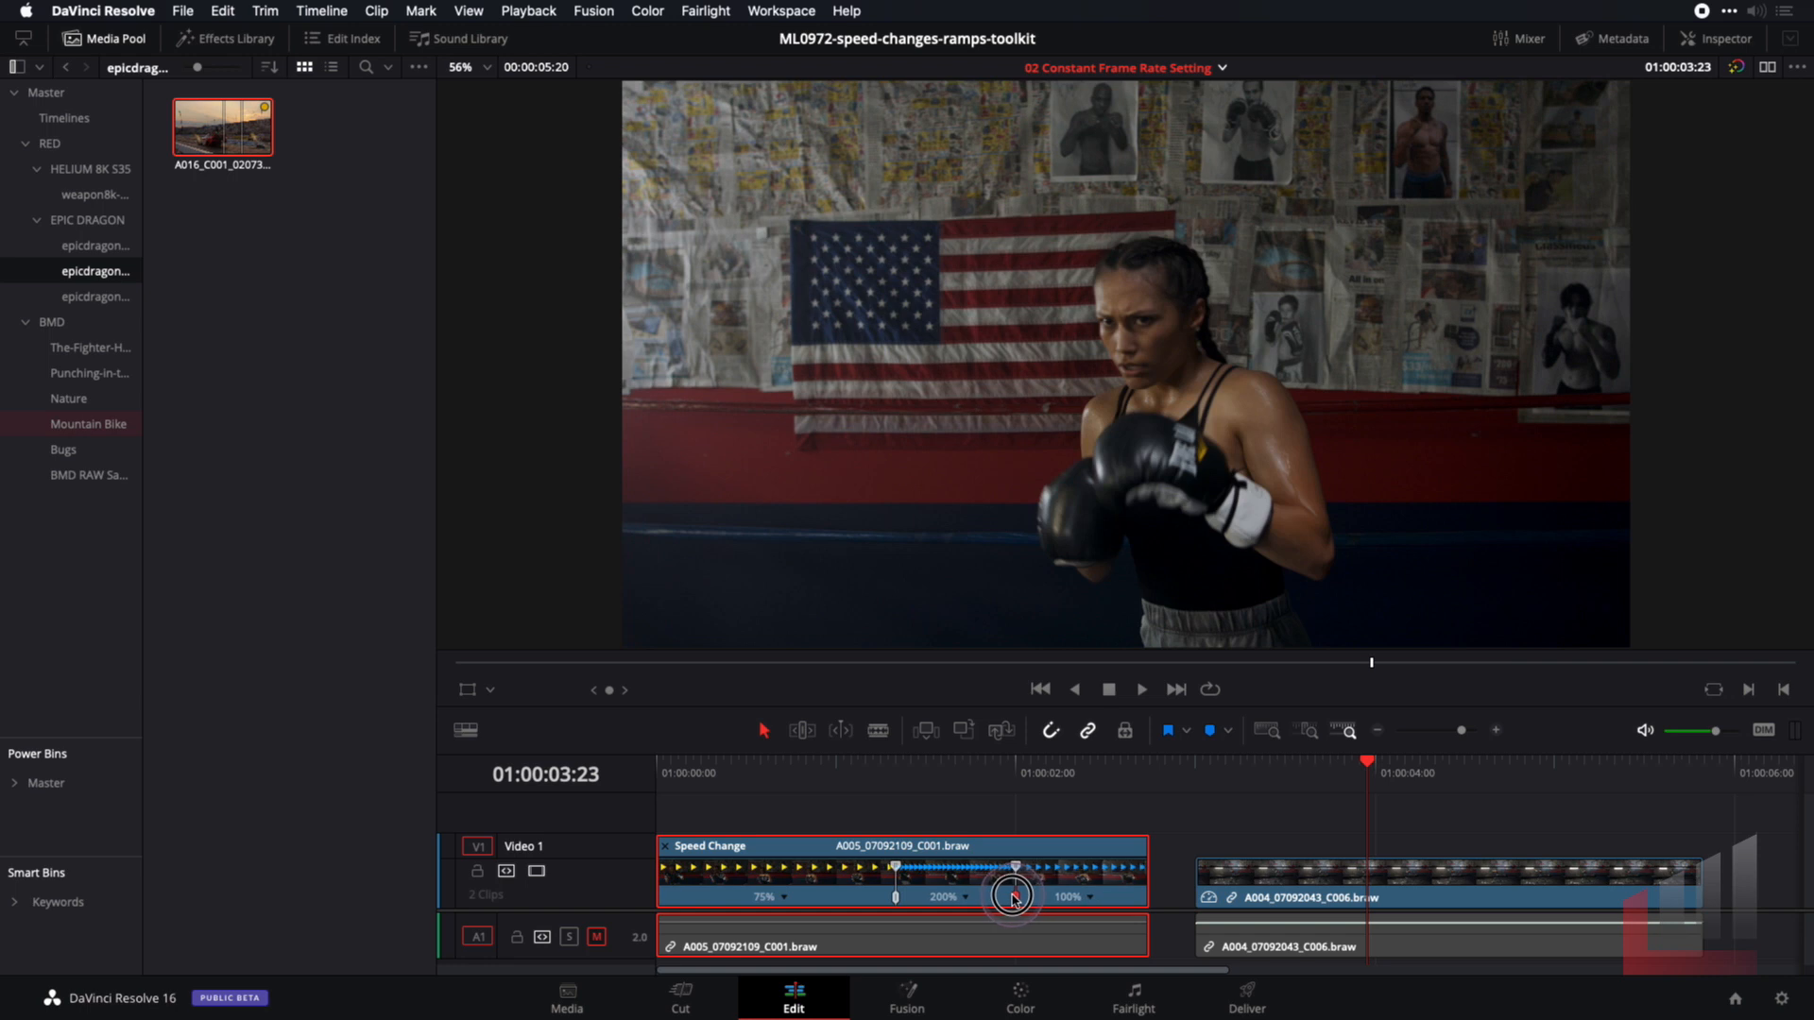
drag(1012, 896, 1012, 896)
drag(897, 901, 855, 900)
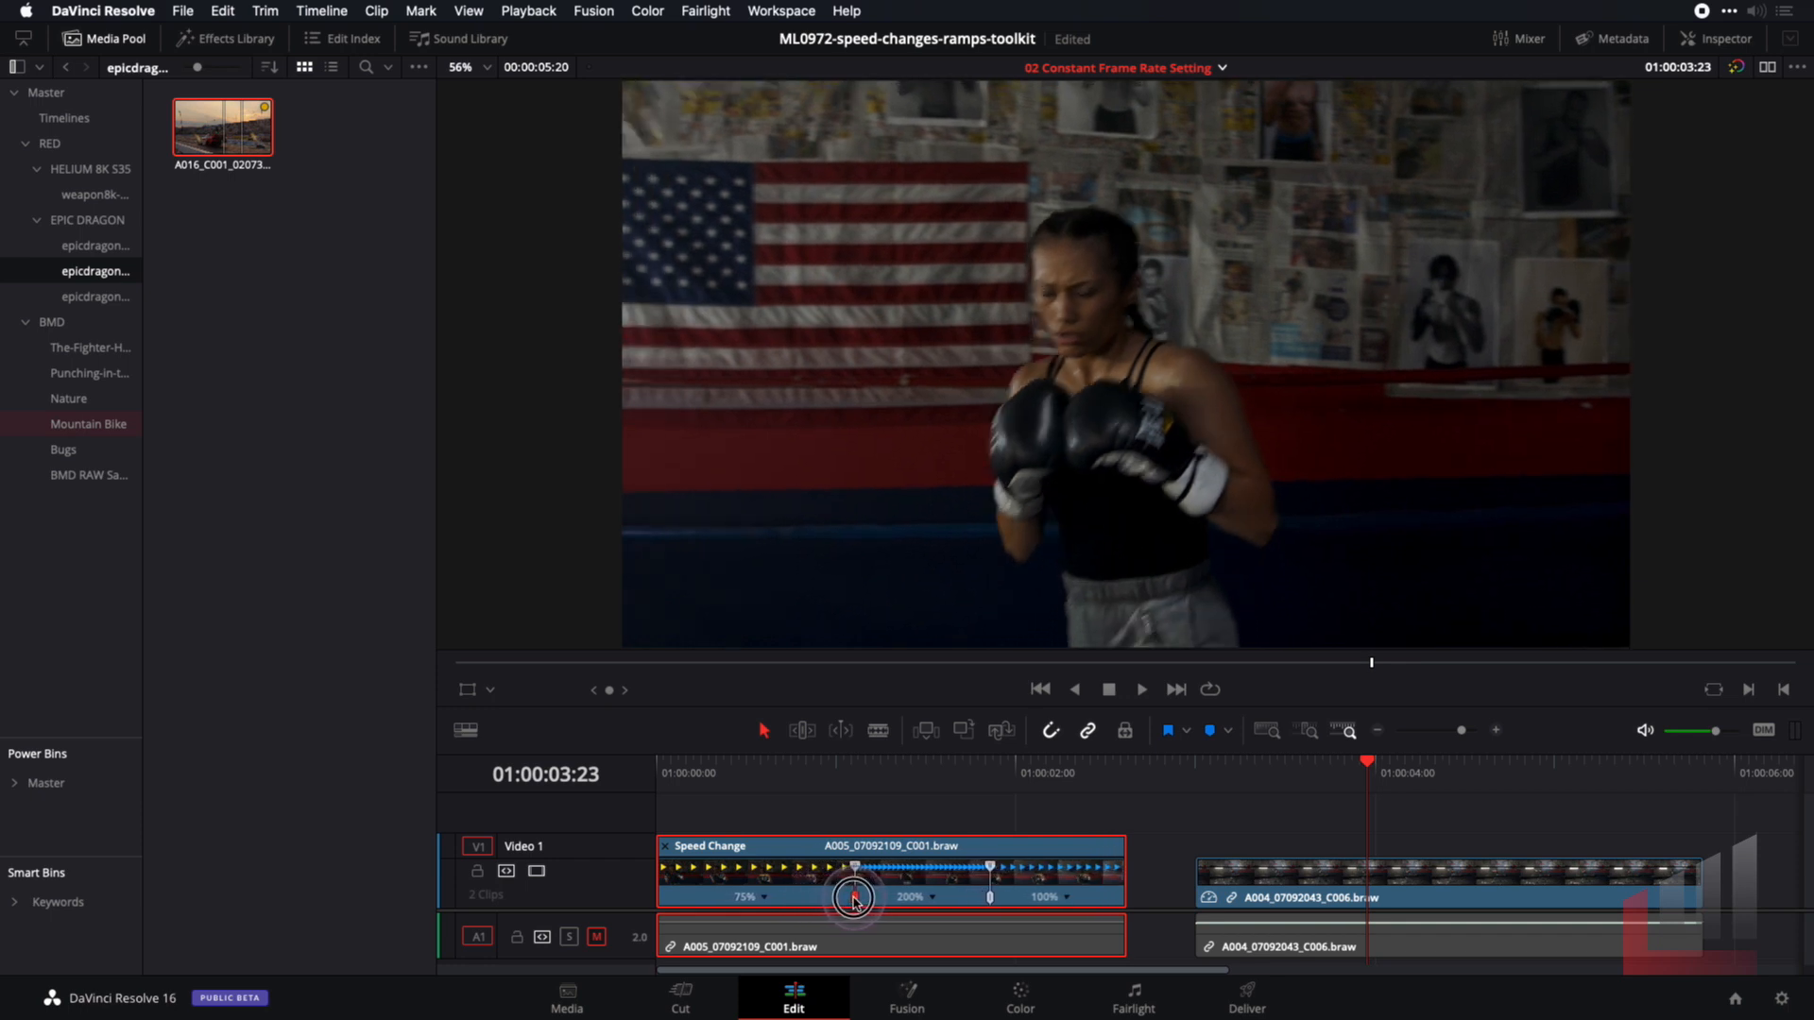
Extend the first clip's 200% segment slightly at its end and set the closing segment's speed to 50%
drag(853, 900, 855, 901)
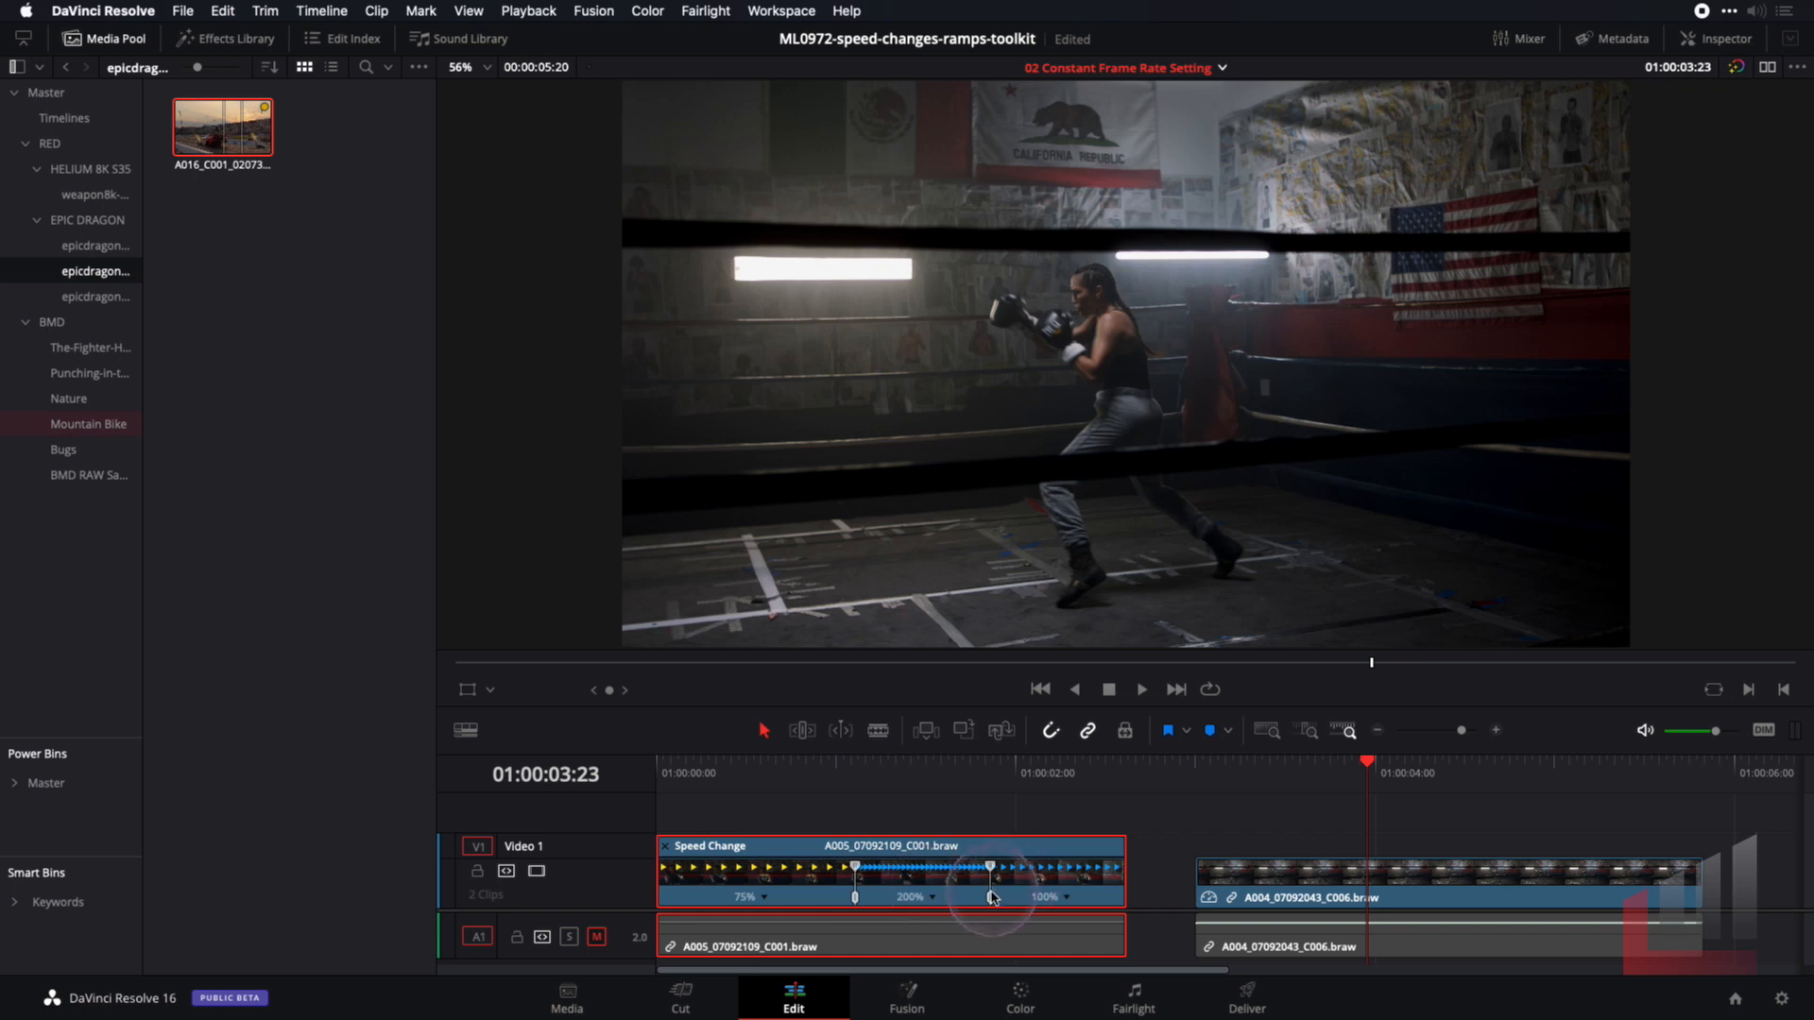
mouse_move(1000, 903)
mouse_down()
mouse_move(971, 909)
mouse_move(1003, 909)
mouse_up()
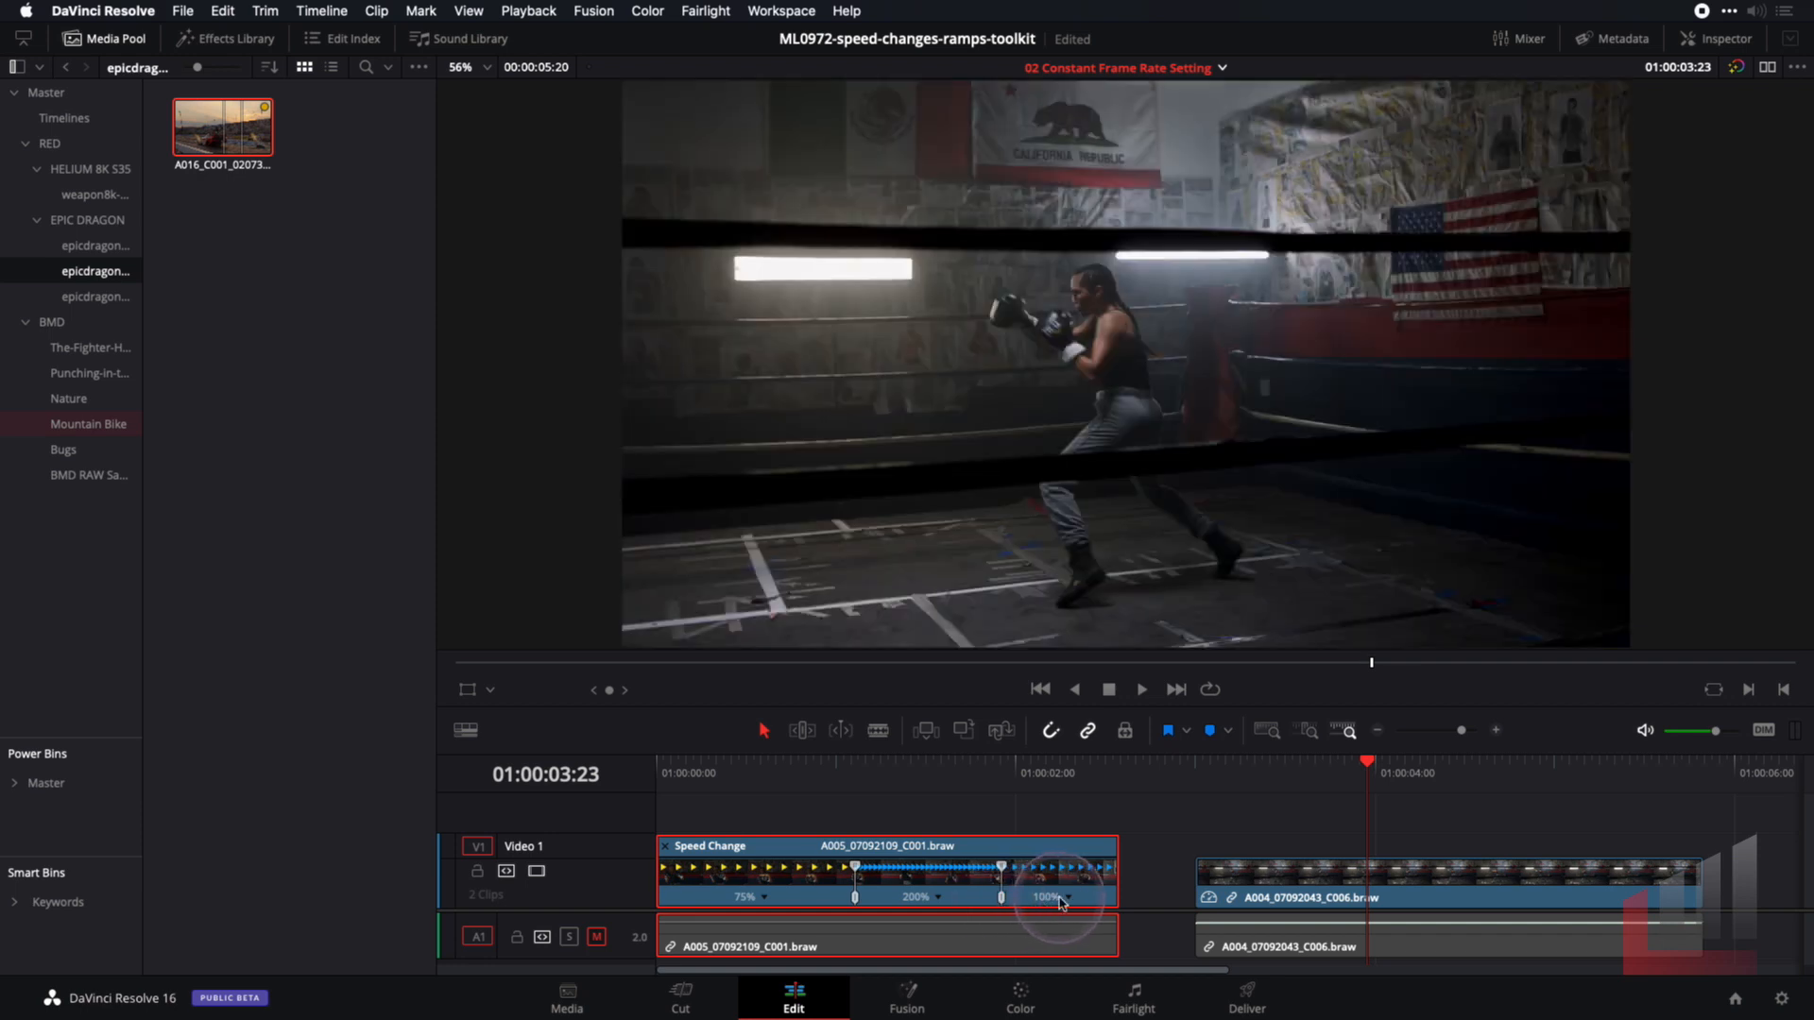
click(1068, 900)
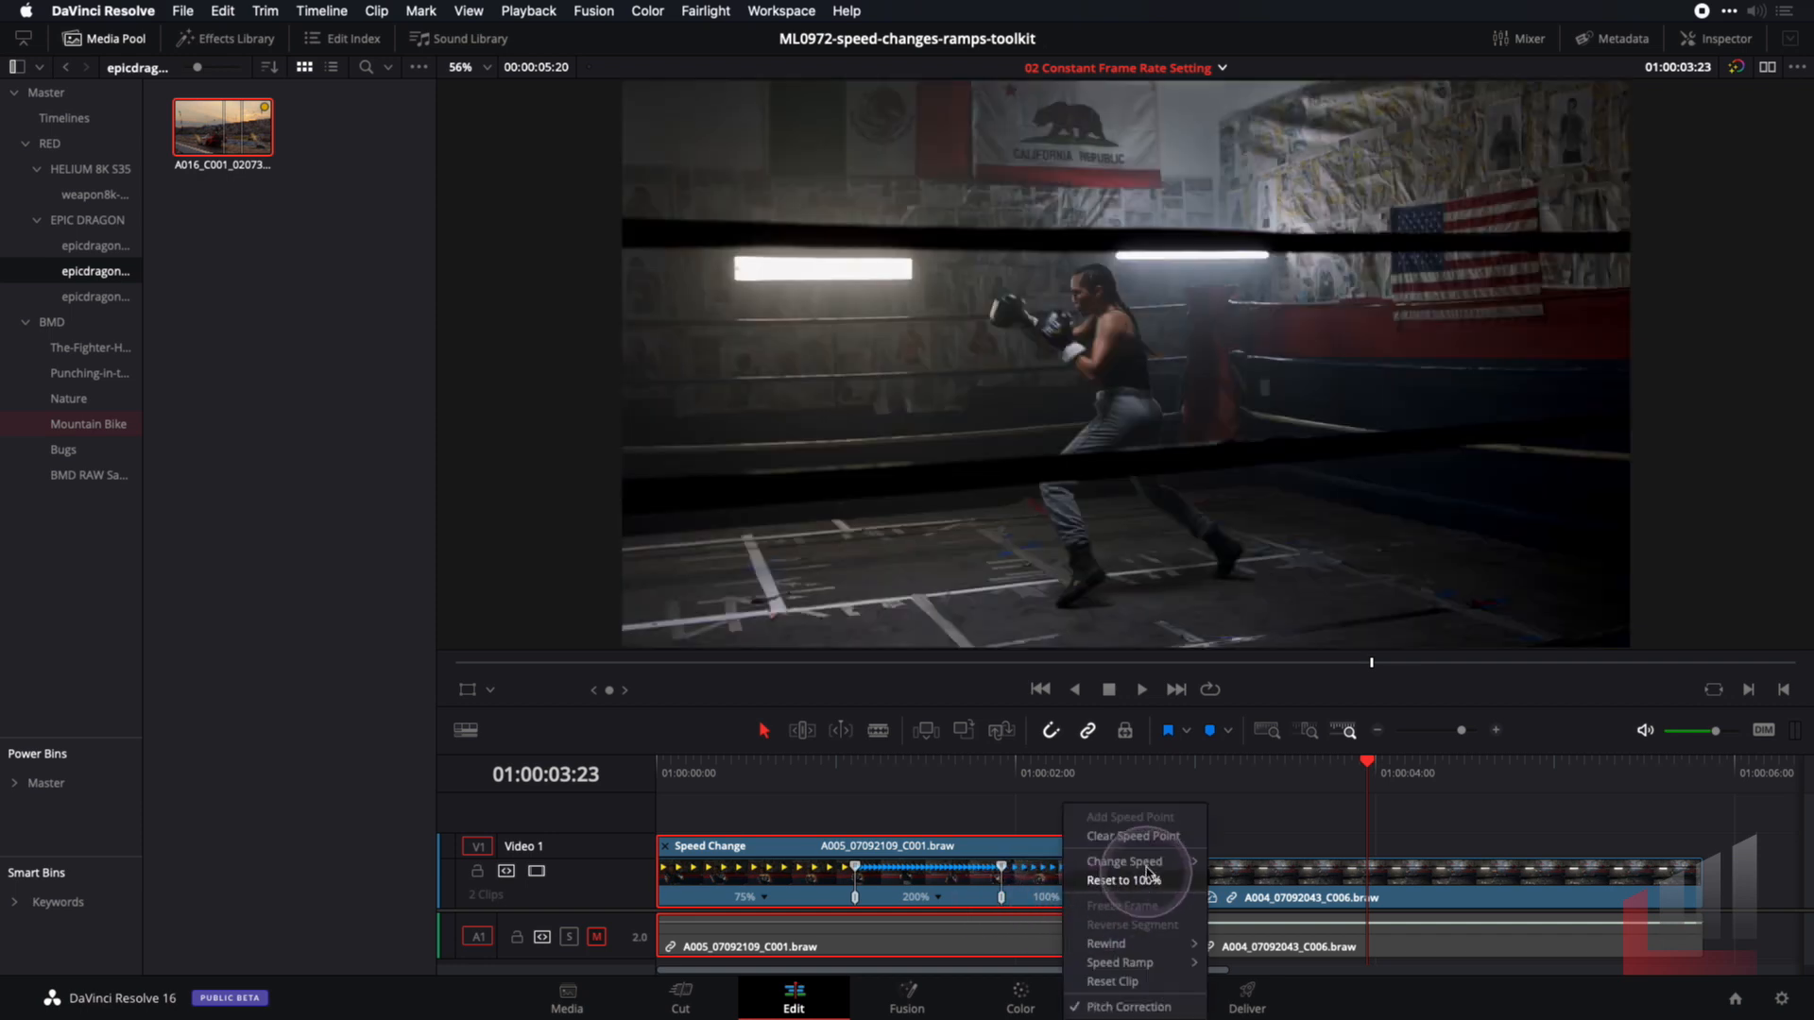
mouse_move(1155, 862)
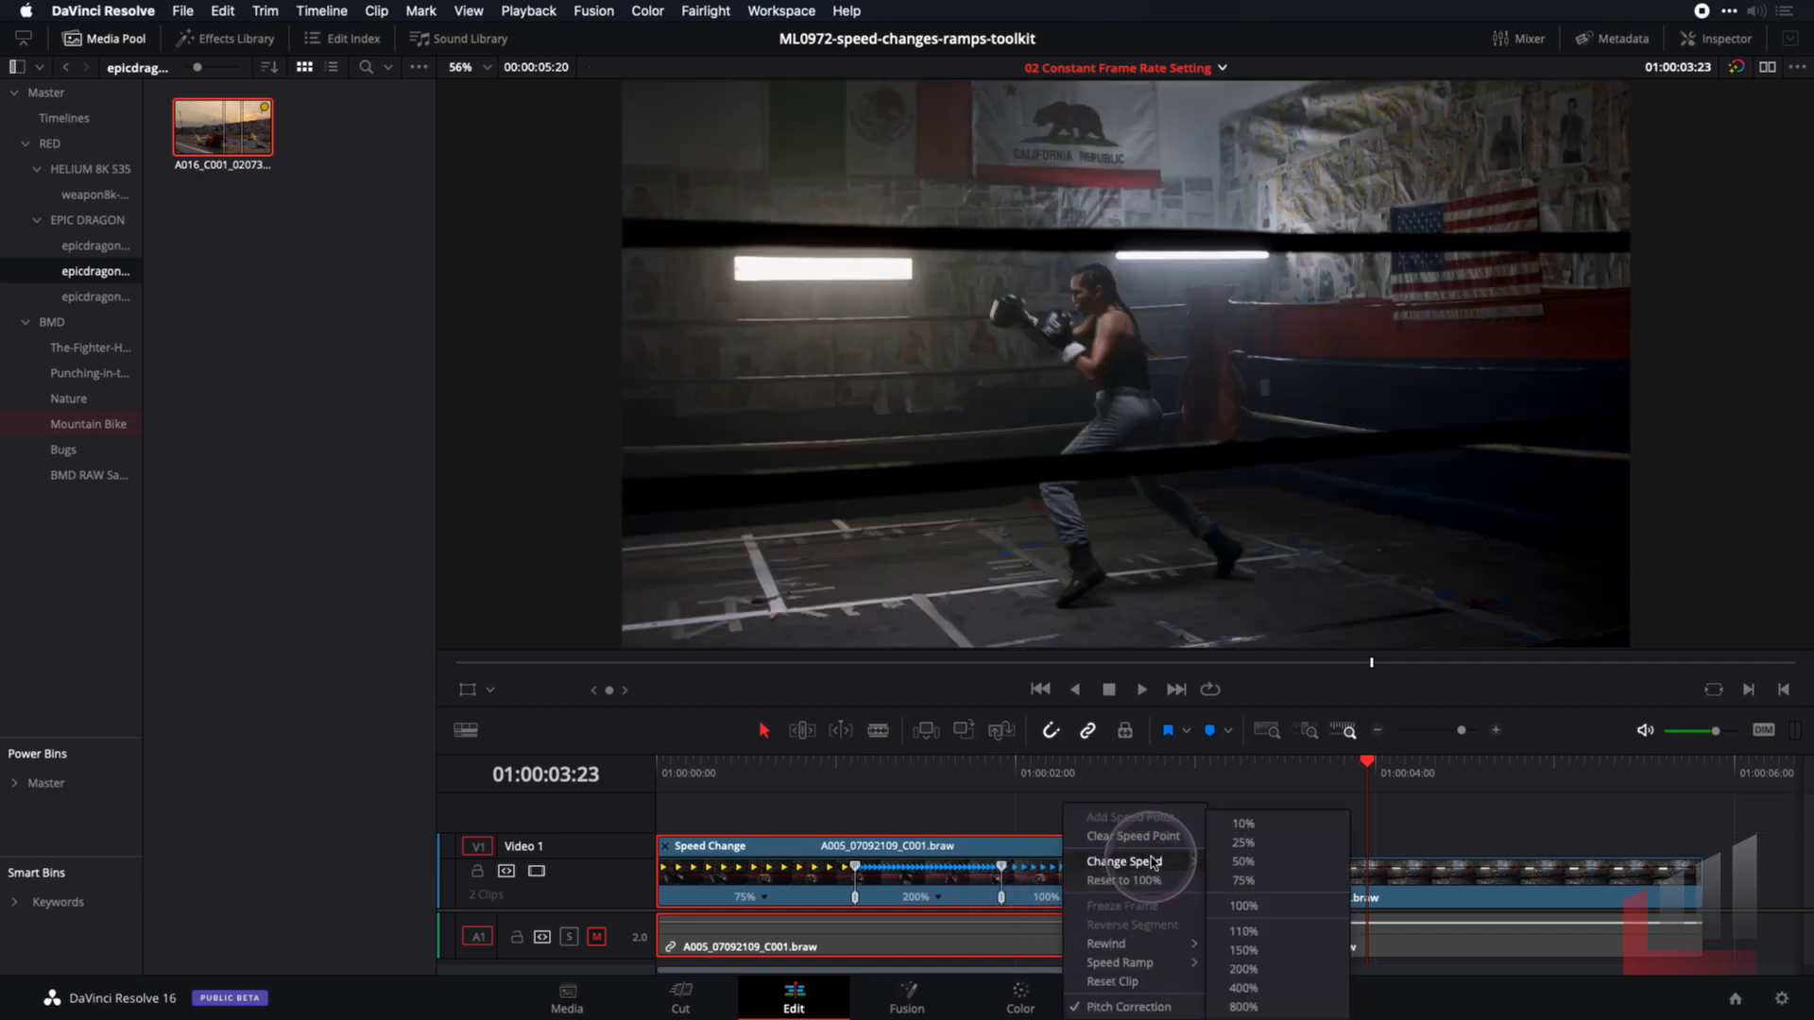
click(1229, 861)
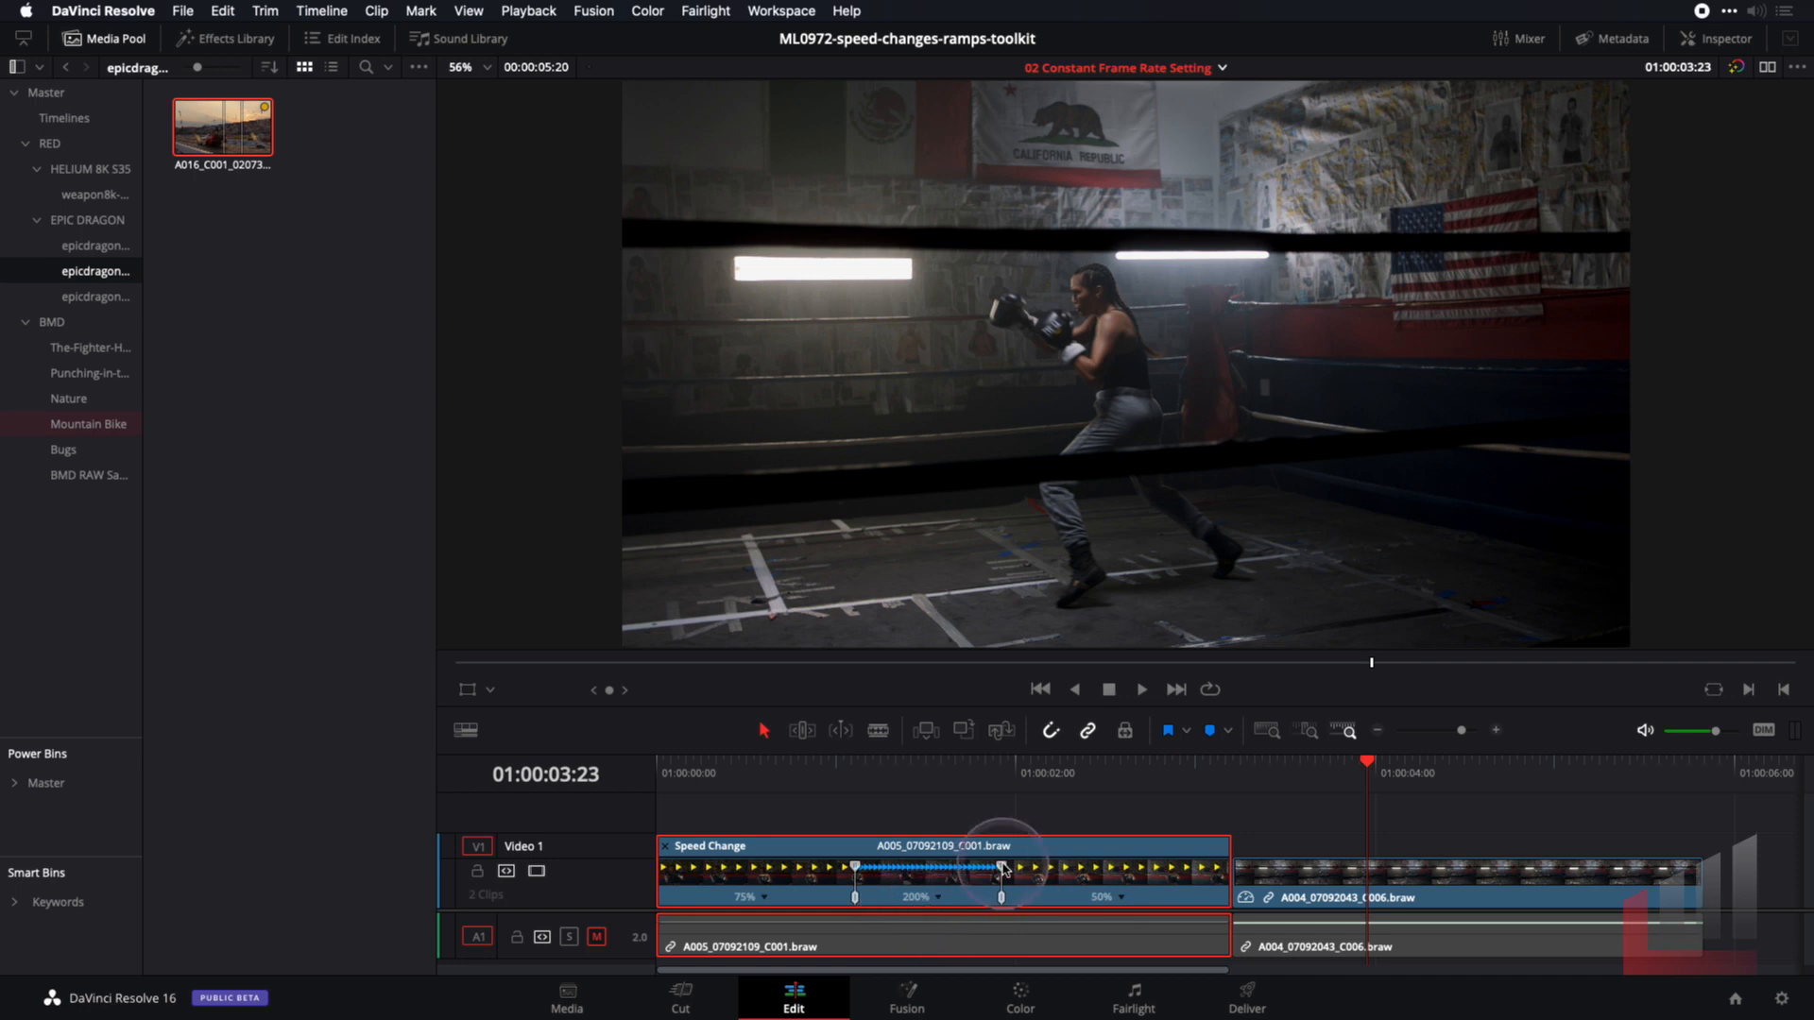
Slow the first clip's middle segment to 142% by stretching its end speed point later, changing the segment's speed
mouse_move(1002, 865)
mouse_down()
mouse_move(1086, 869)
mouse_move(1001, 867)
mouse_up()
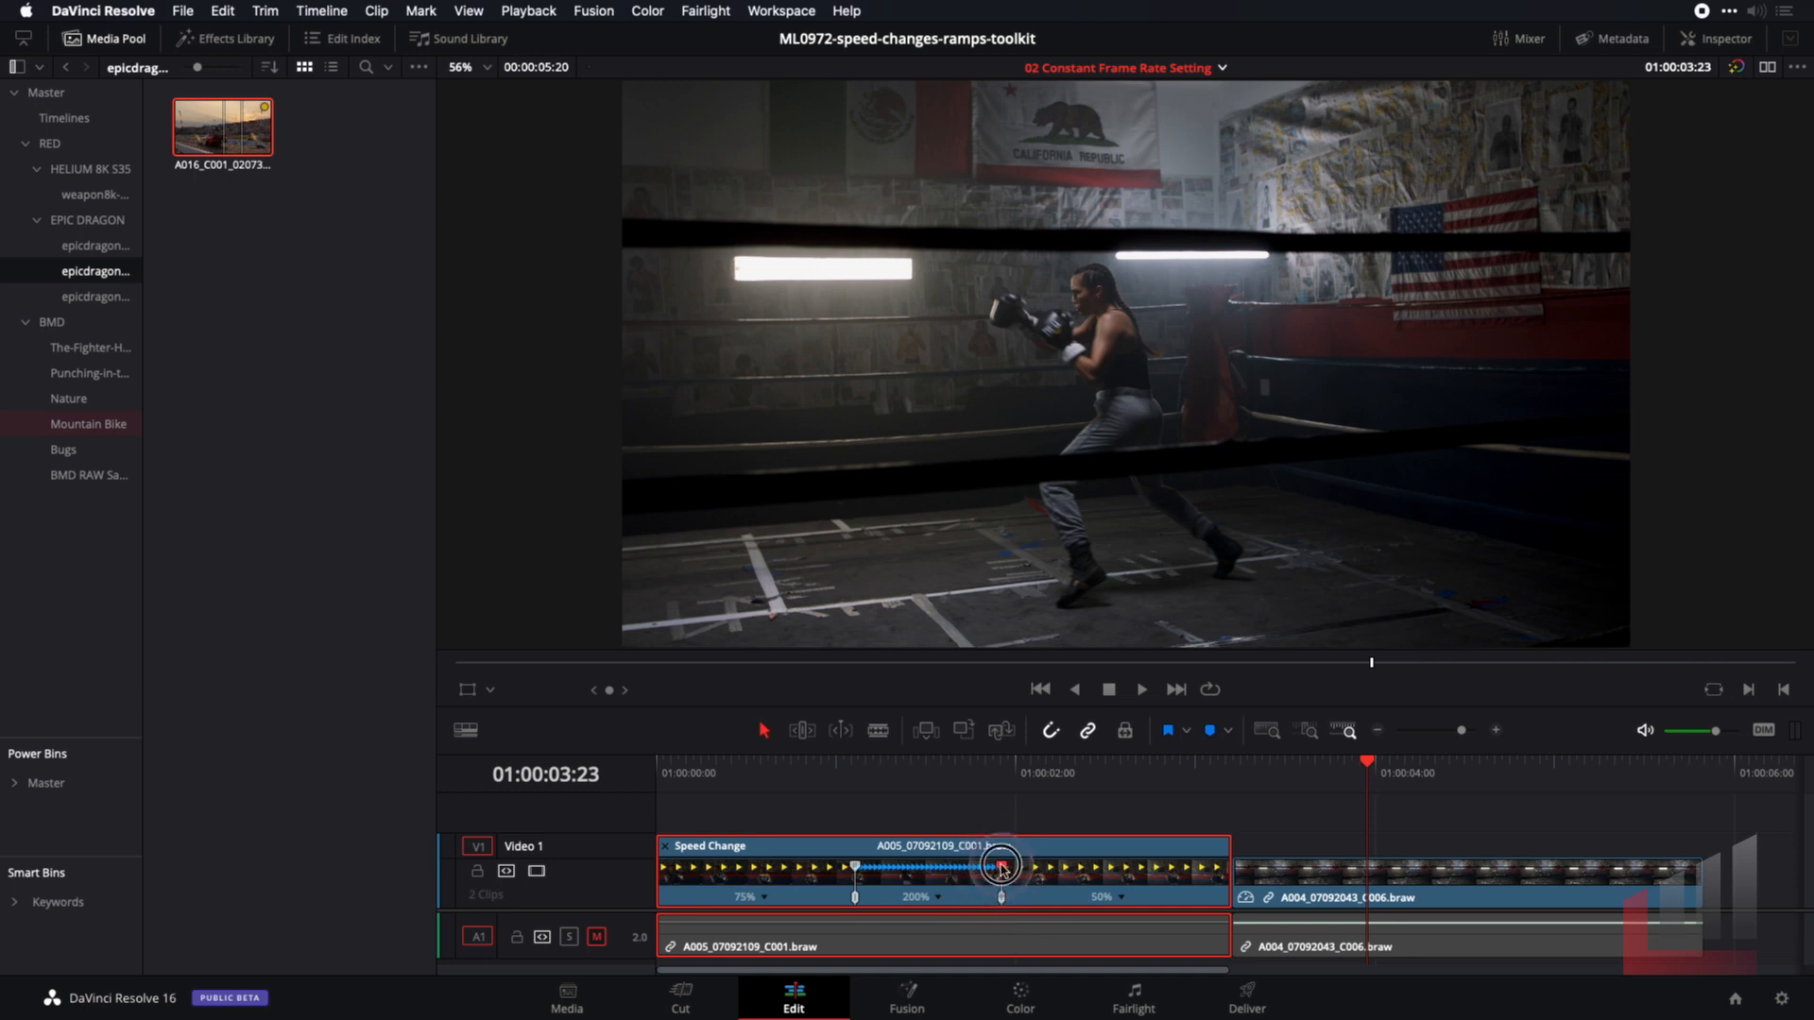
mouse_move(1004, 868)
mouse_down()
mouse_move(1266, 868)
mouse_move(954, 878)
mouse_move(1196, 878)
mouse_move(1019, 896)
mouse_up()
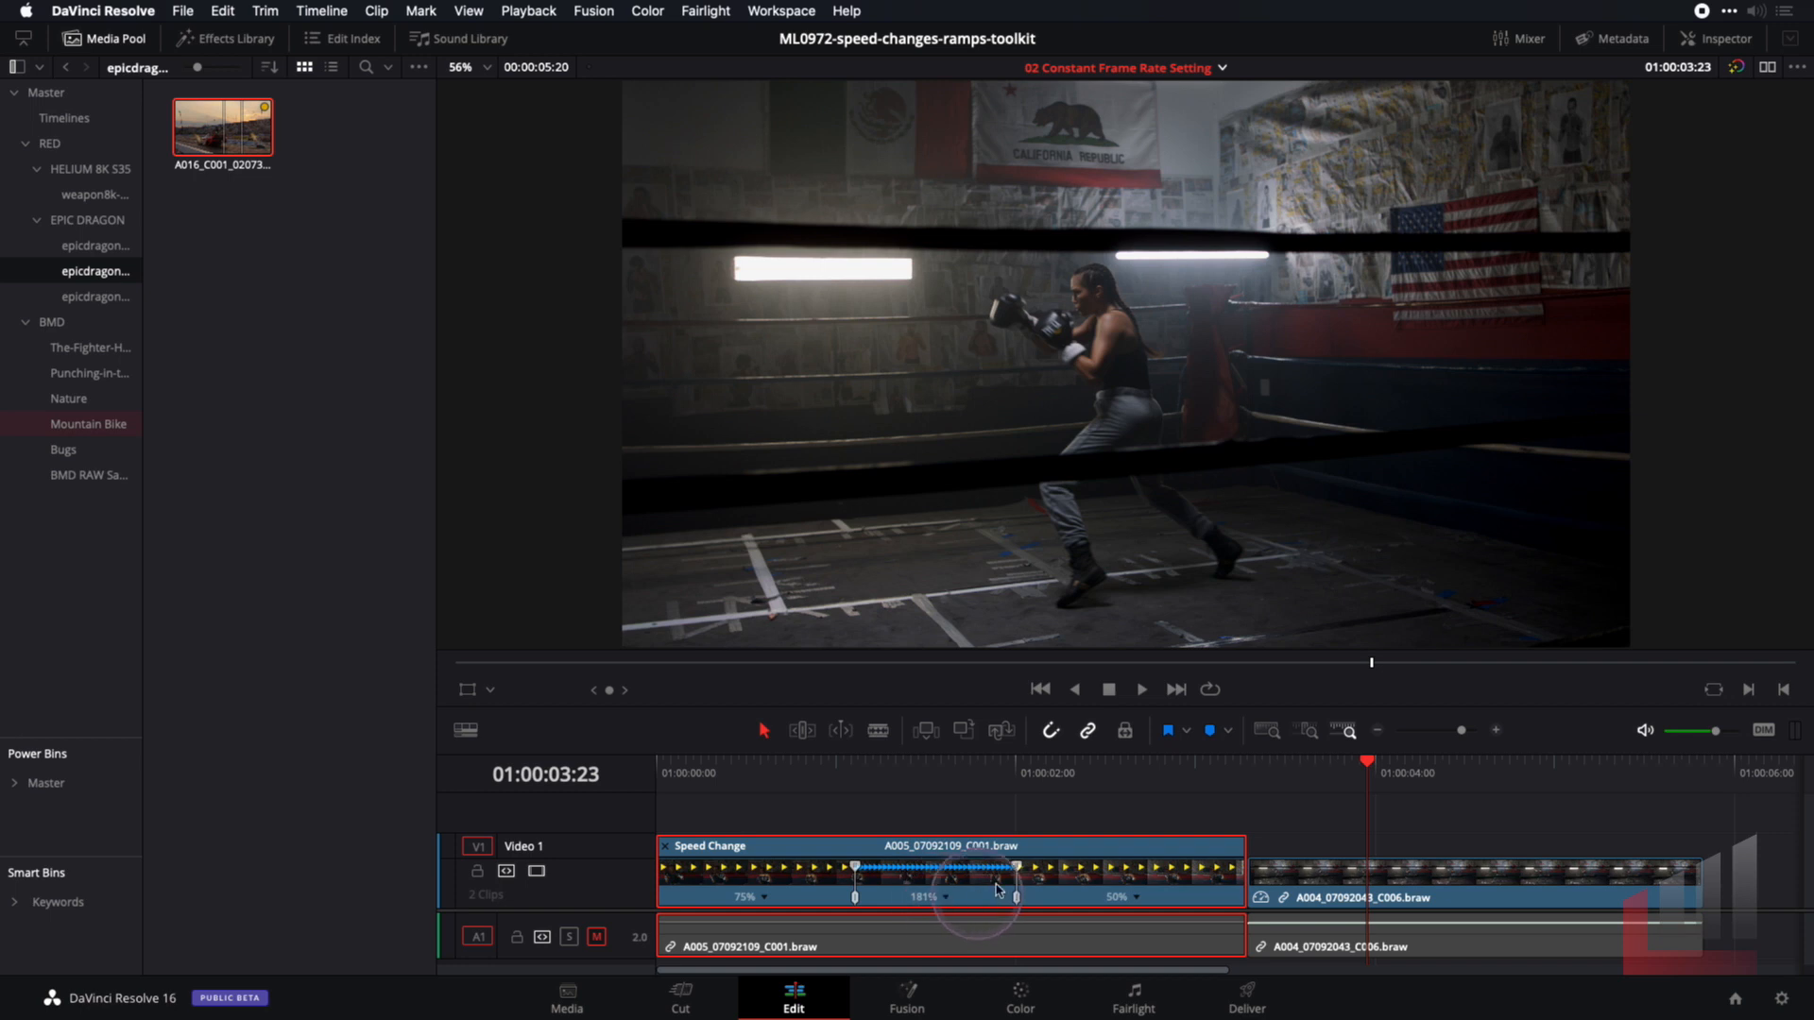
drag(1020, 871, 1069, 871)
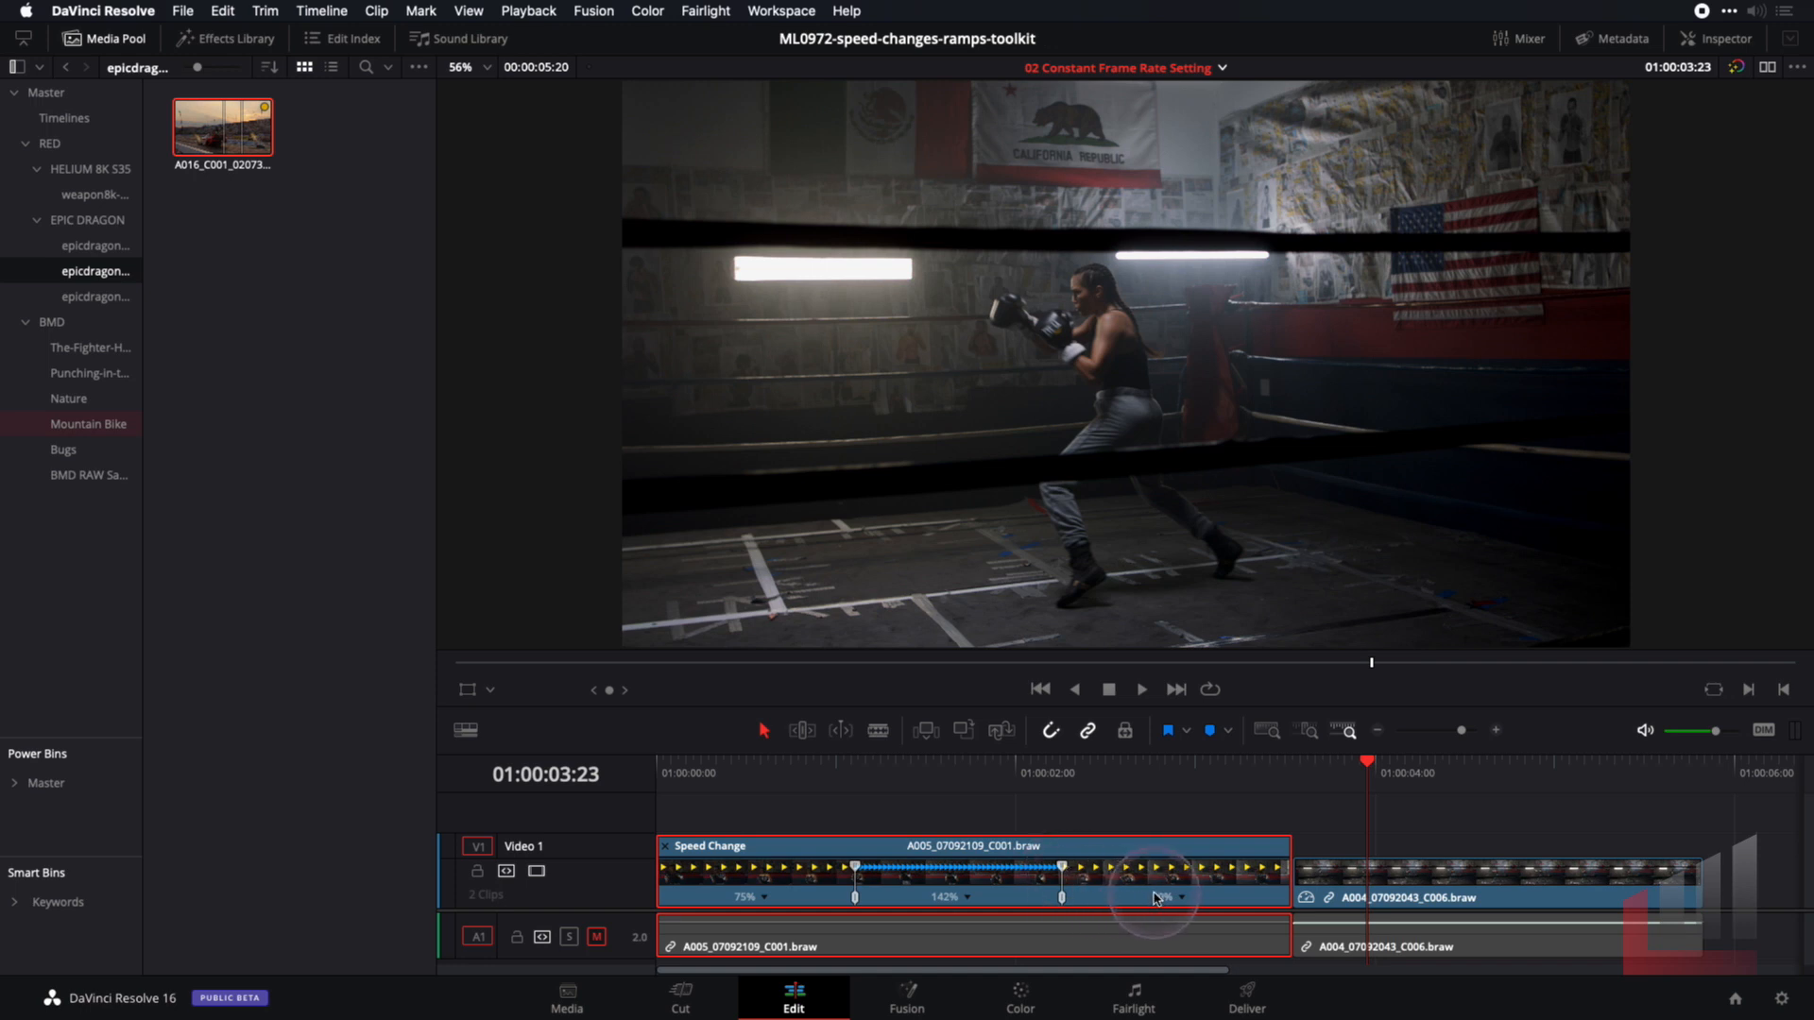
Play the first clip through its three speed segments, restart from the clip's beginning, and stop at 01:00:03:11
click(758, 770)
key(space)
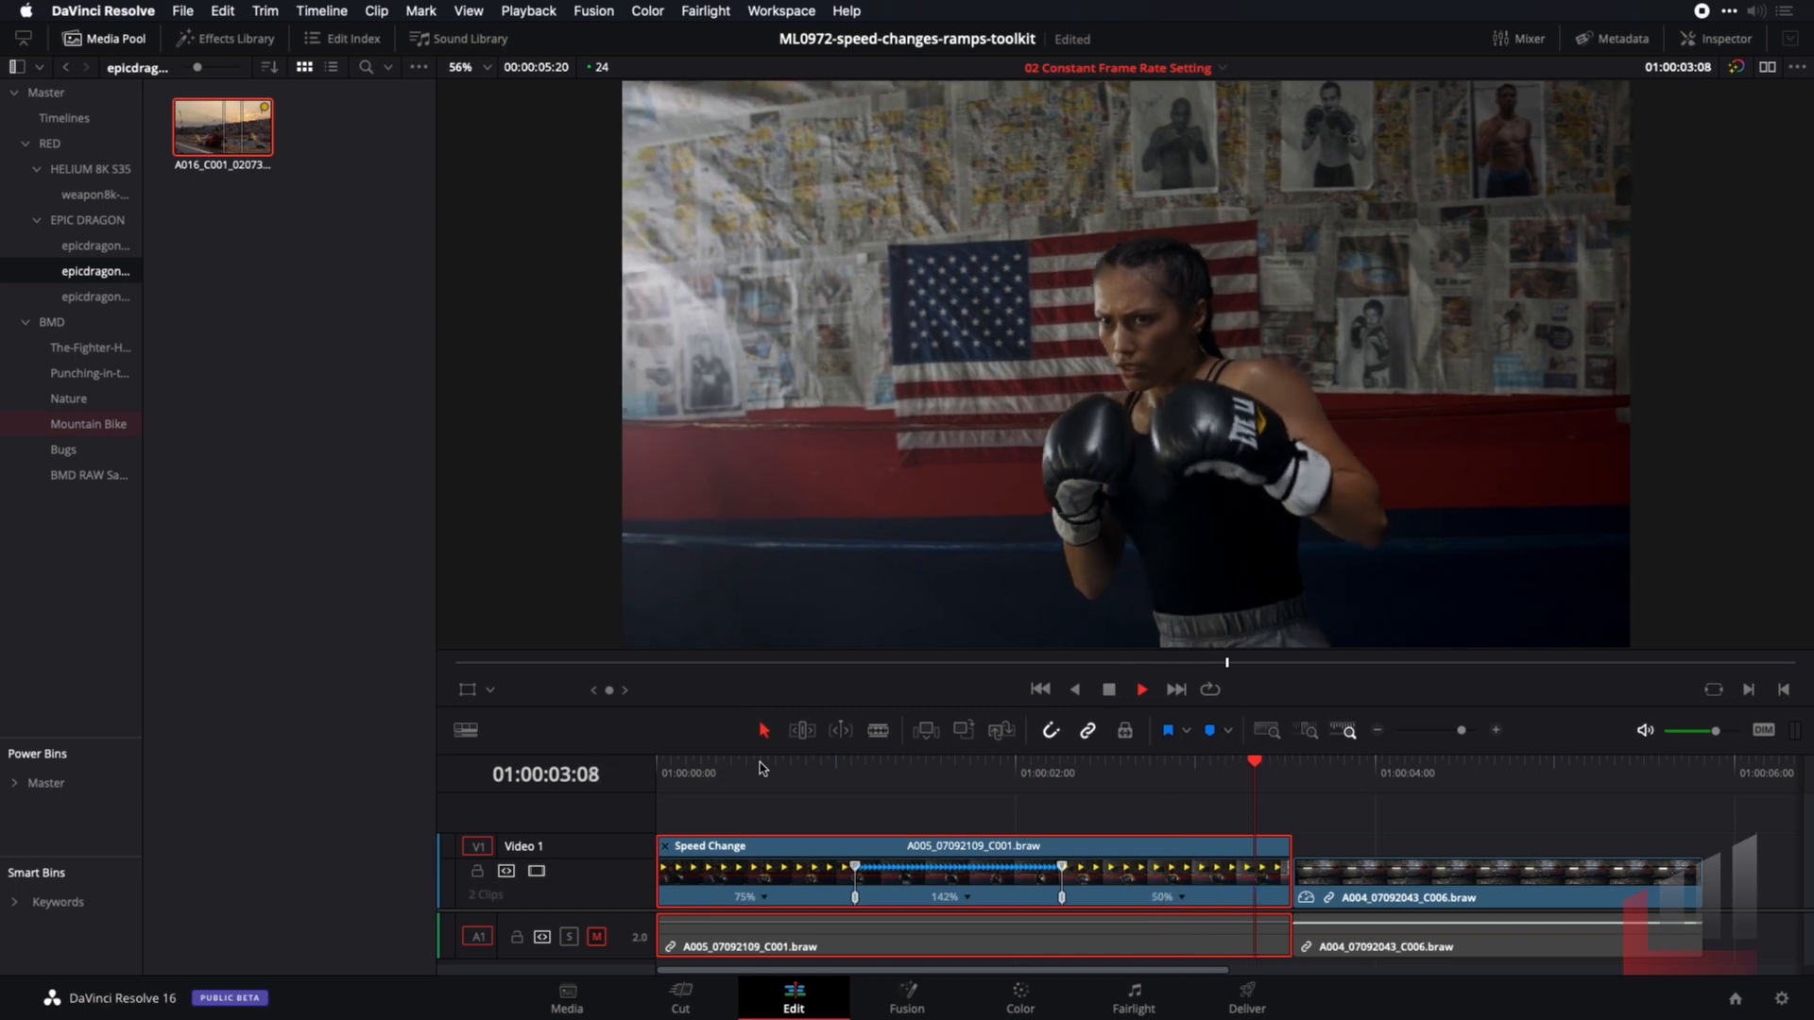
key(space)
click(661, 767)
key(space)
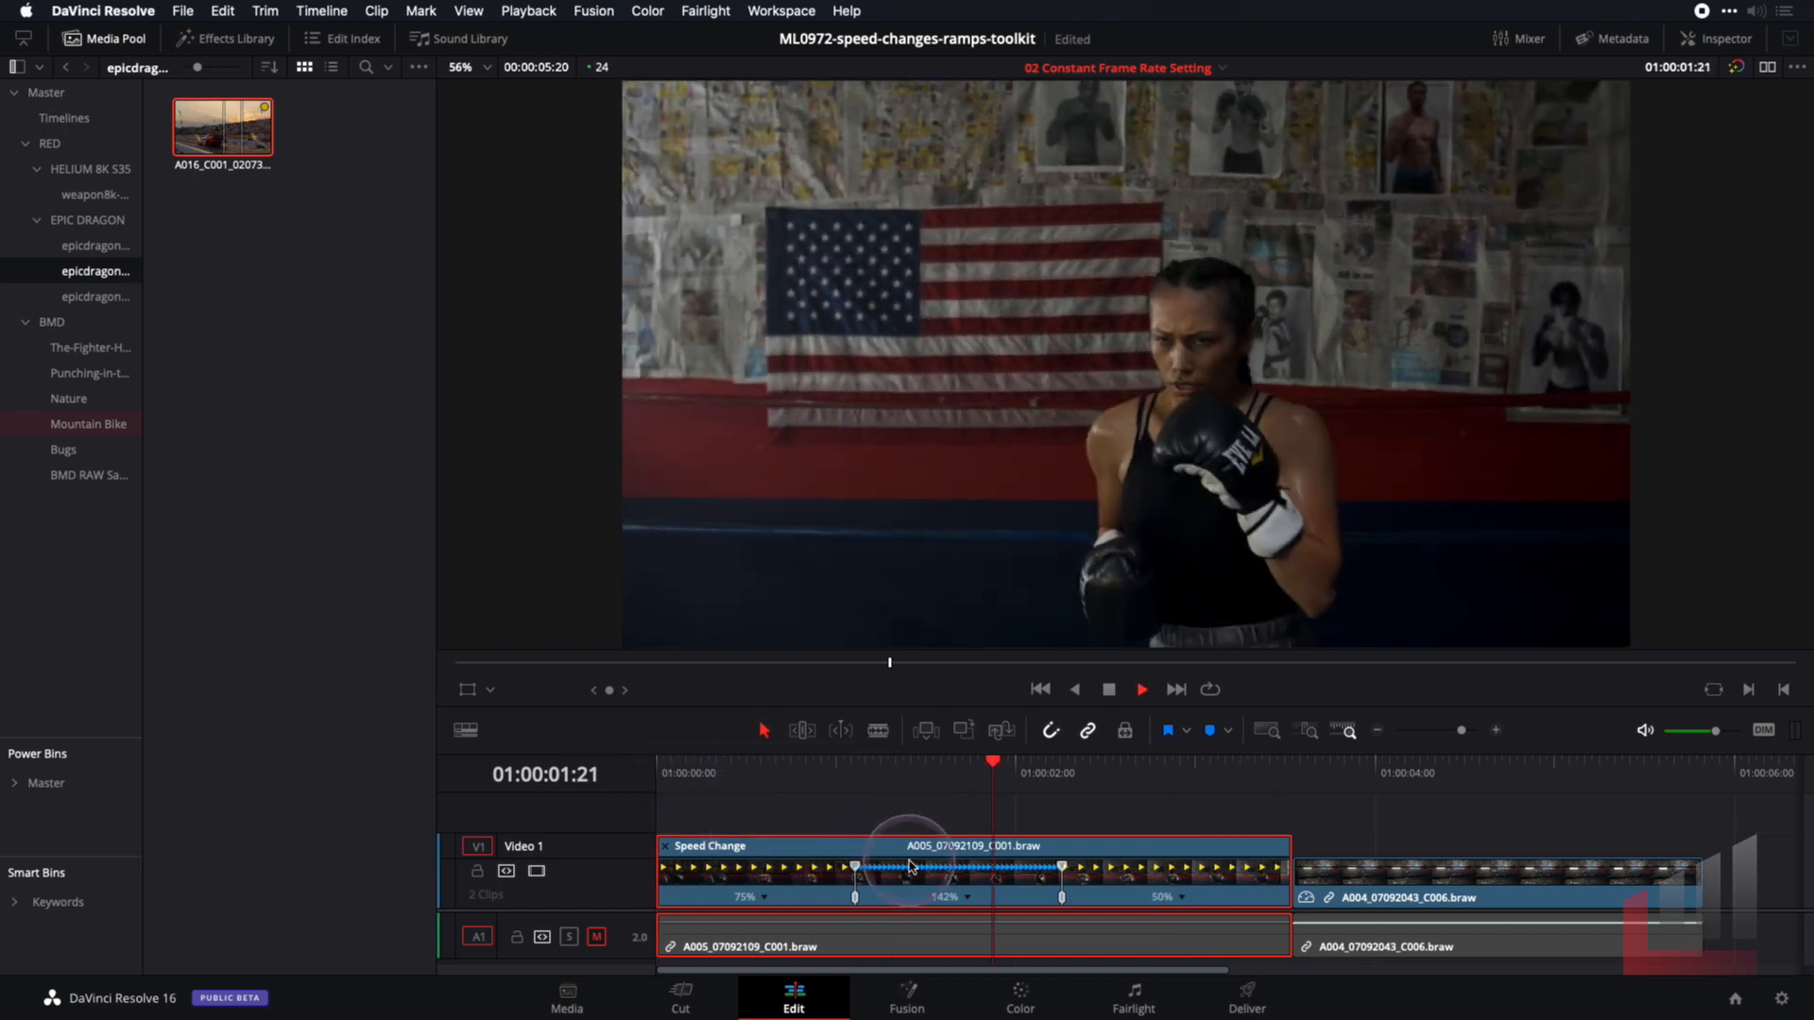
key(space)
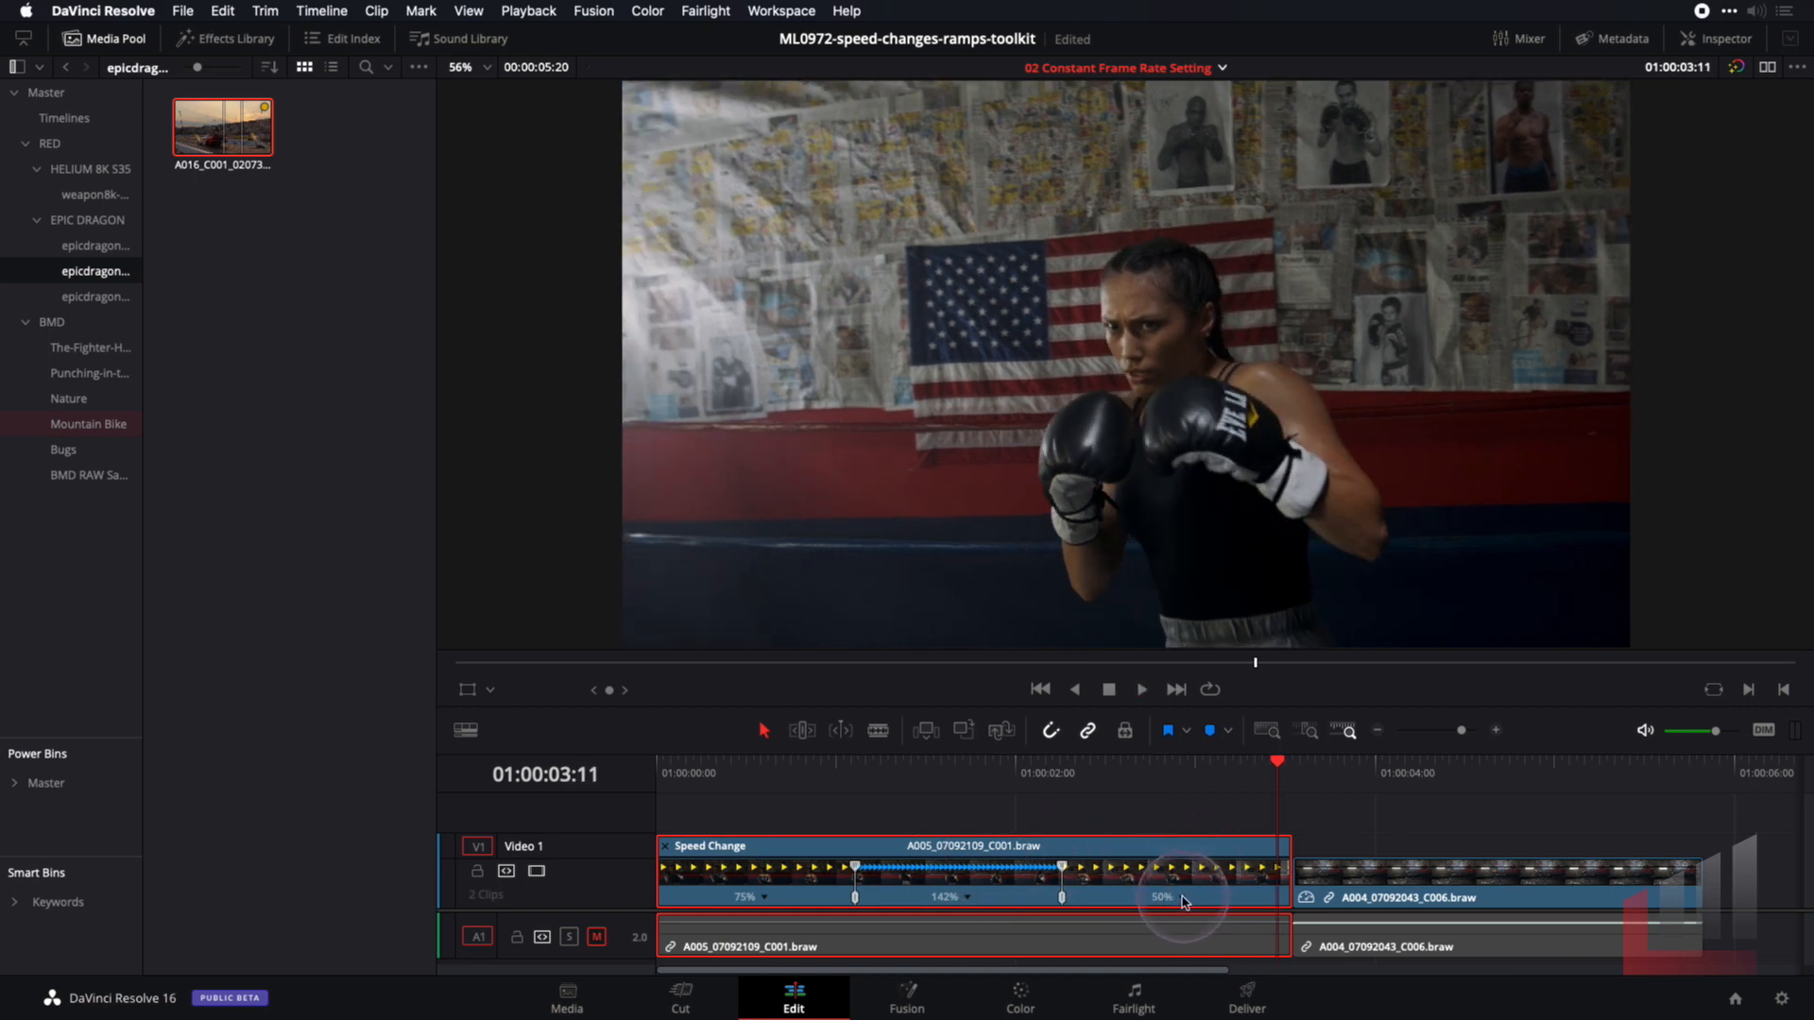
Set the speed of the first clip's closing segment to 25% and play the timeline into the second clip
click(1182, 901)
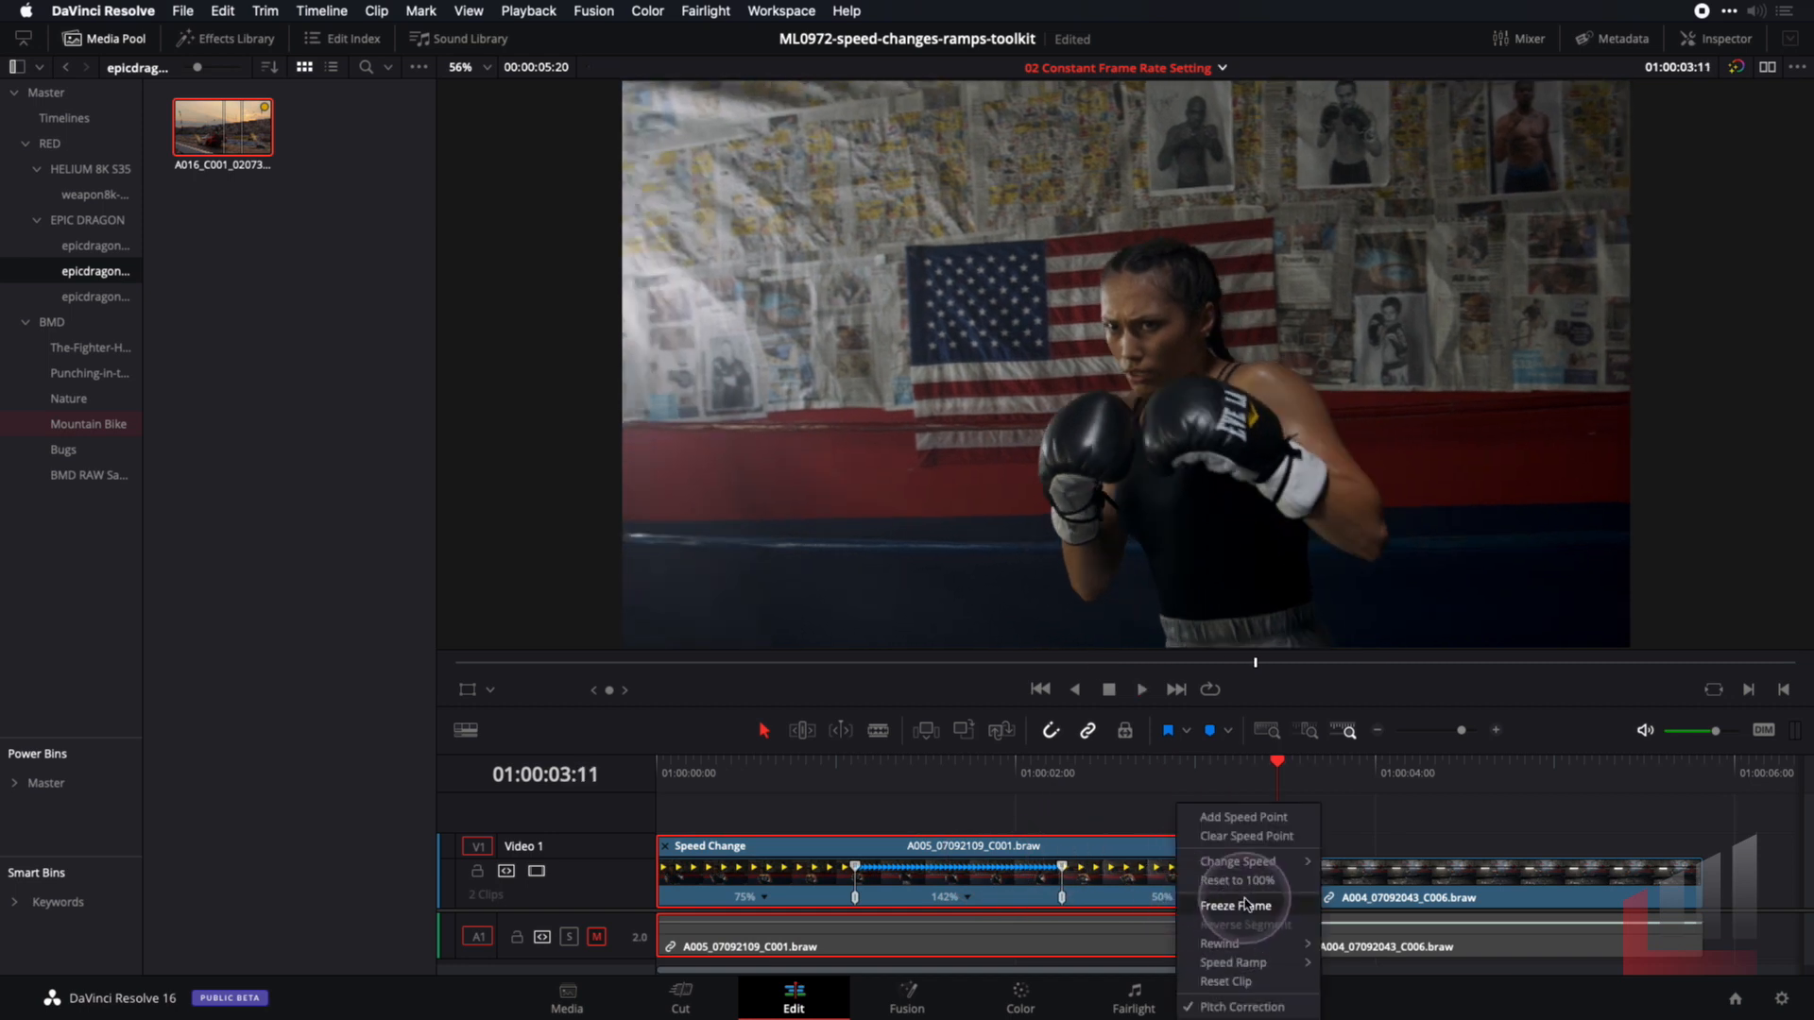
mouse_move(1240, 866)
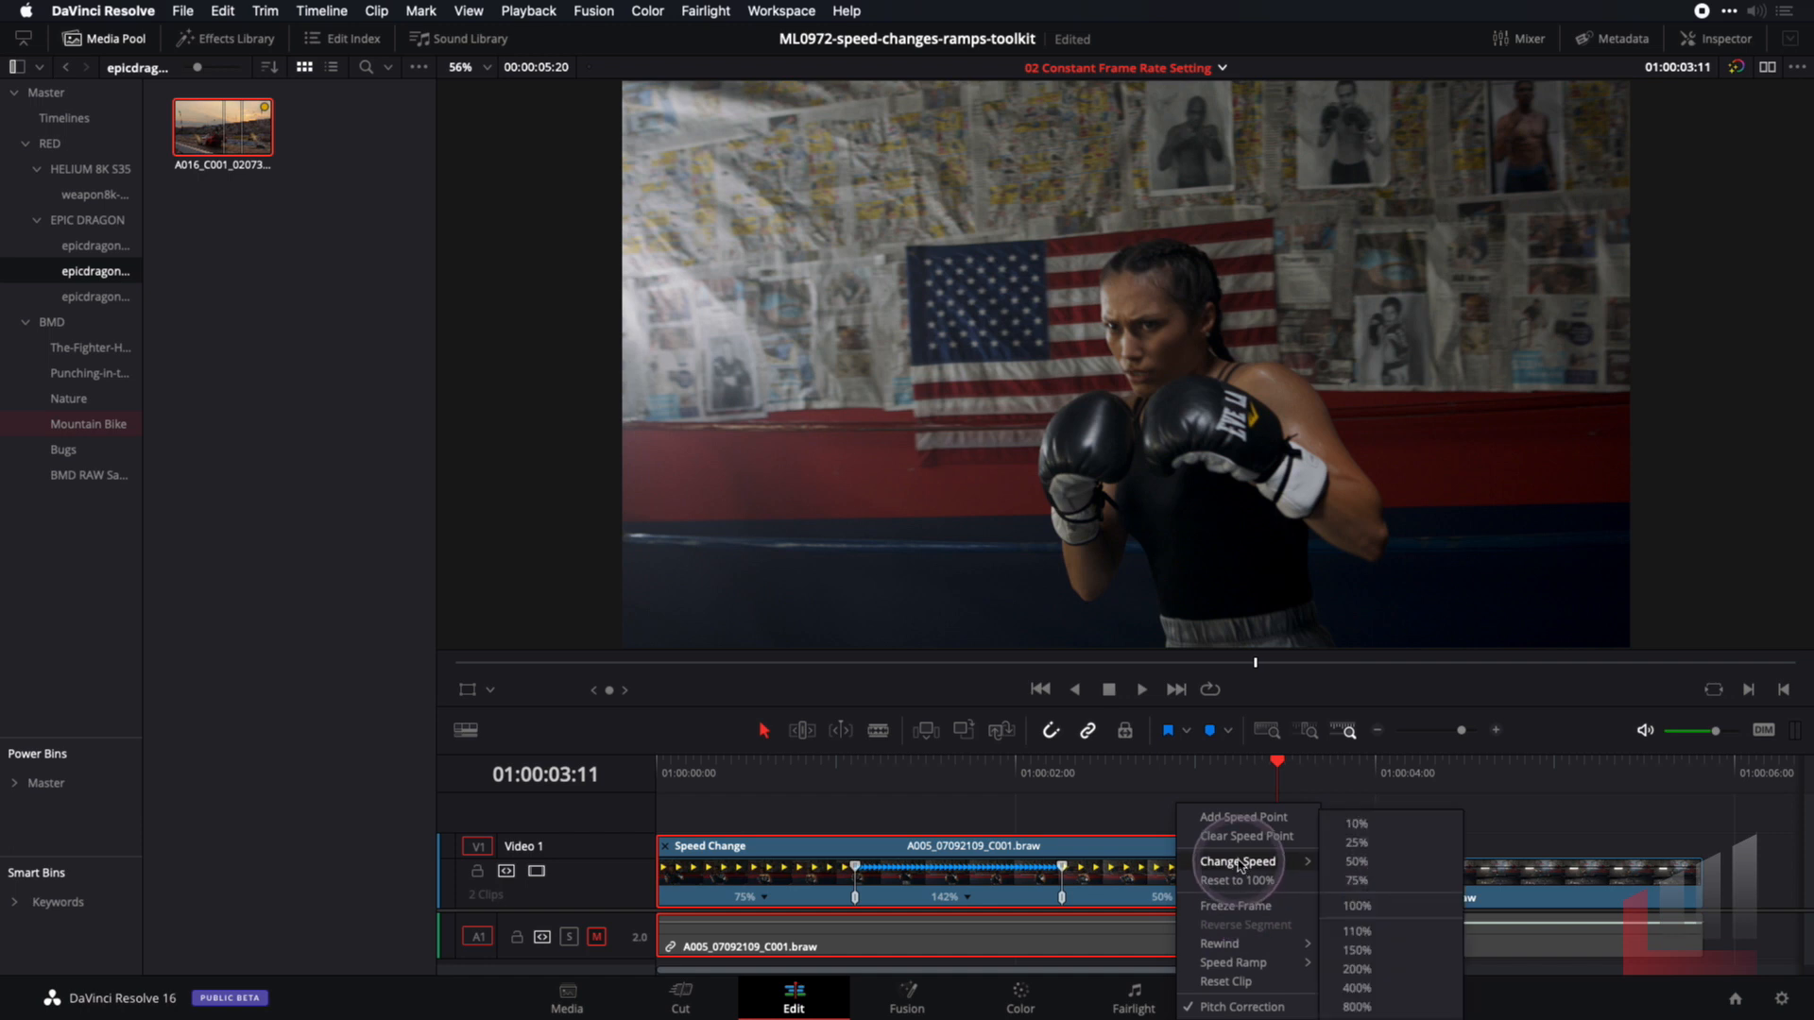
click(1411, 843)
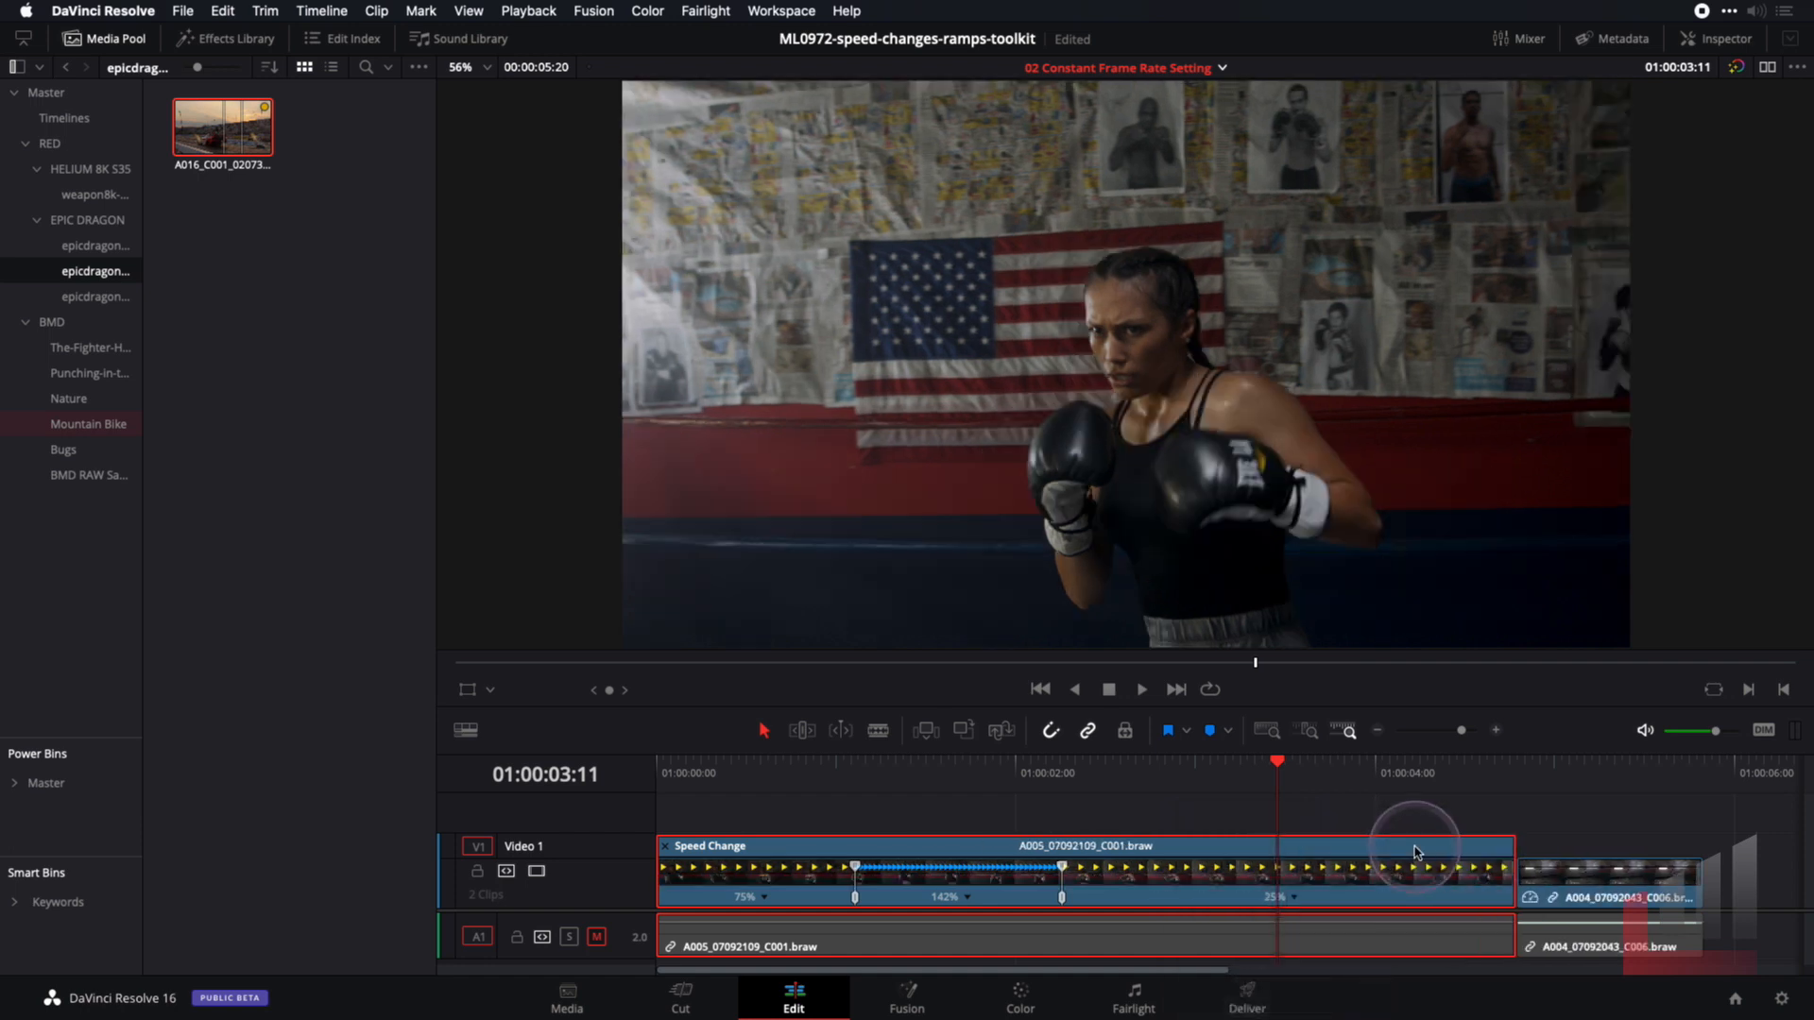
click(766, 770)
key(space)
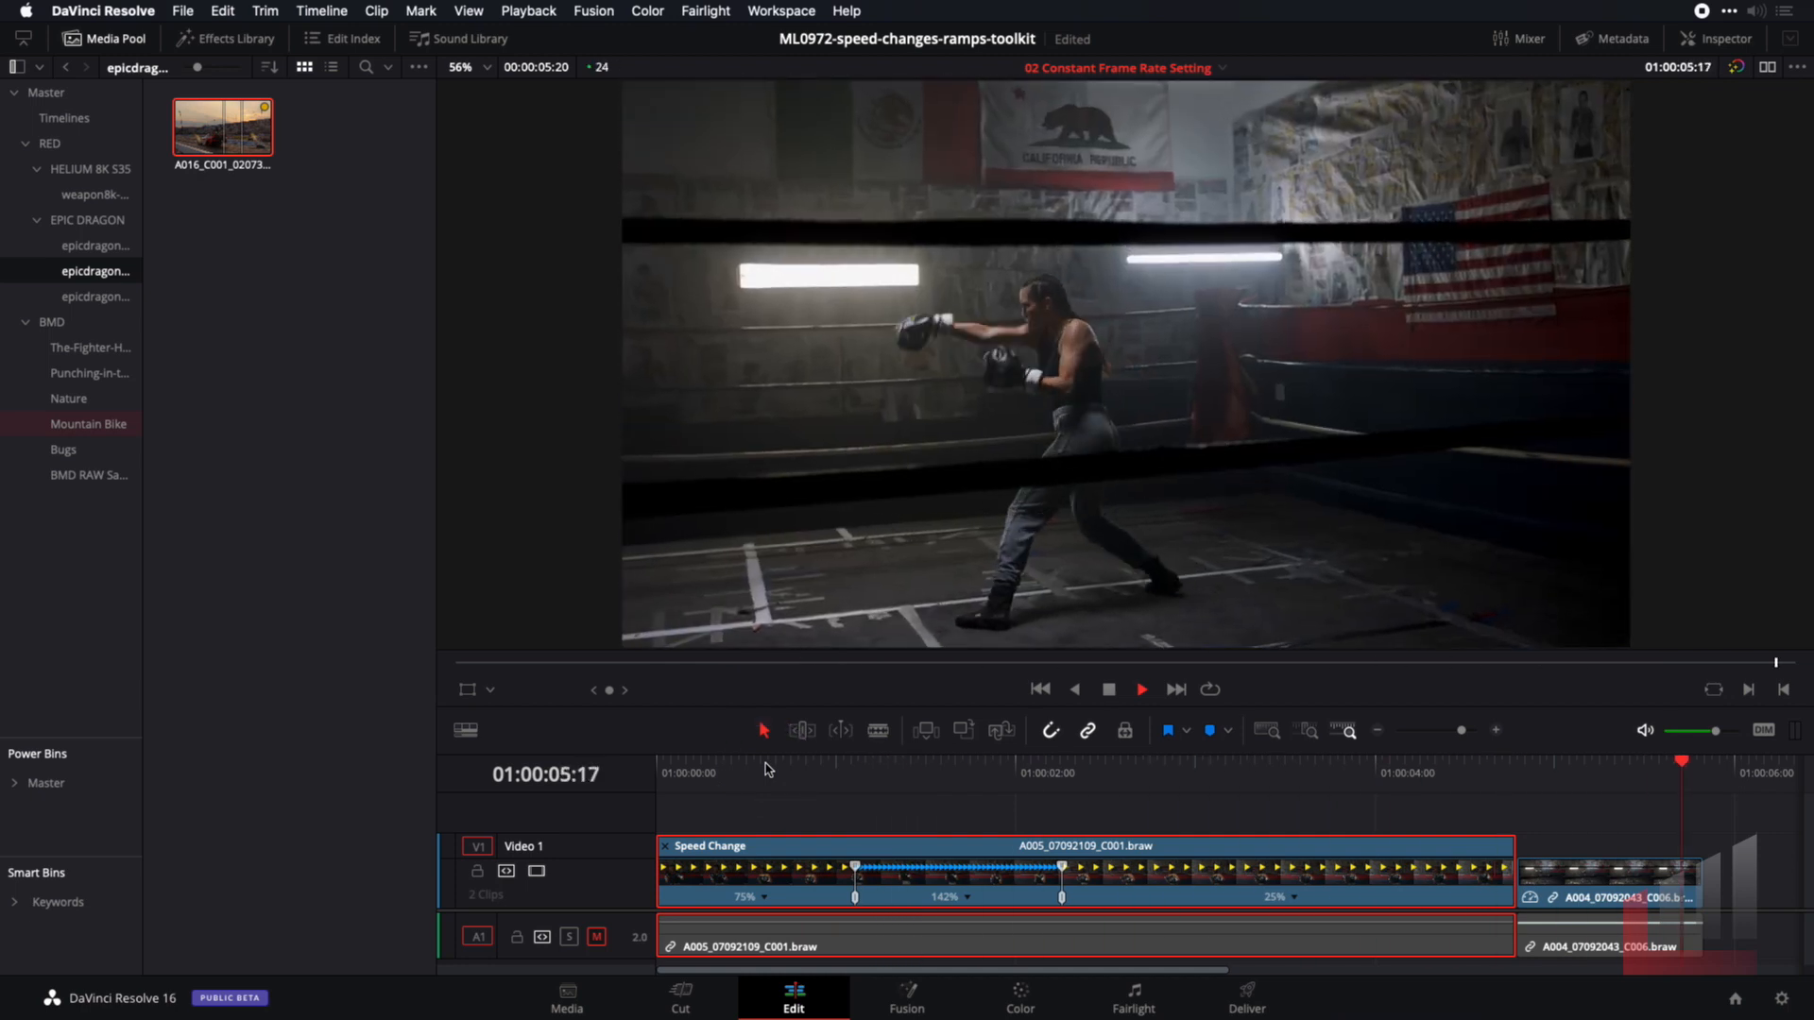
Display the first clip's Retime Curve and enlarge the timeline area so the whole curve has more room
right_click(987, 848)
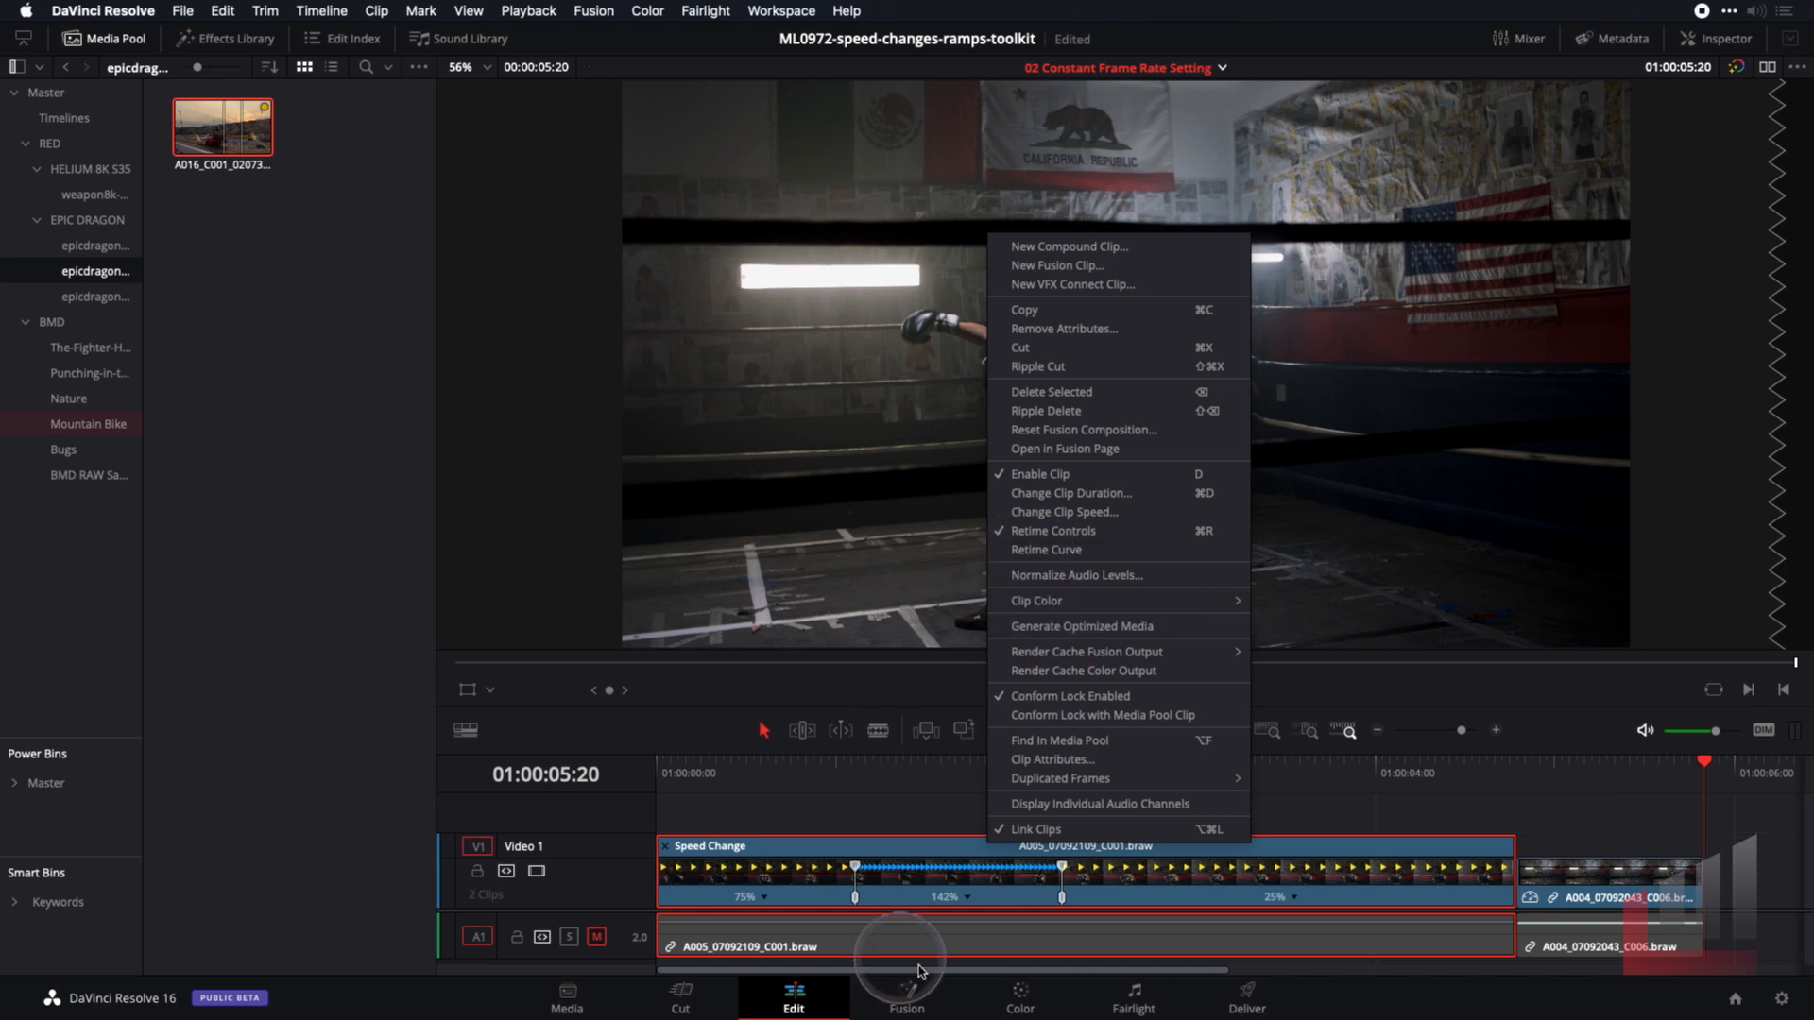
click(963, 858)
right_click(959, 850)
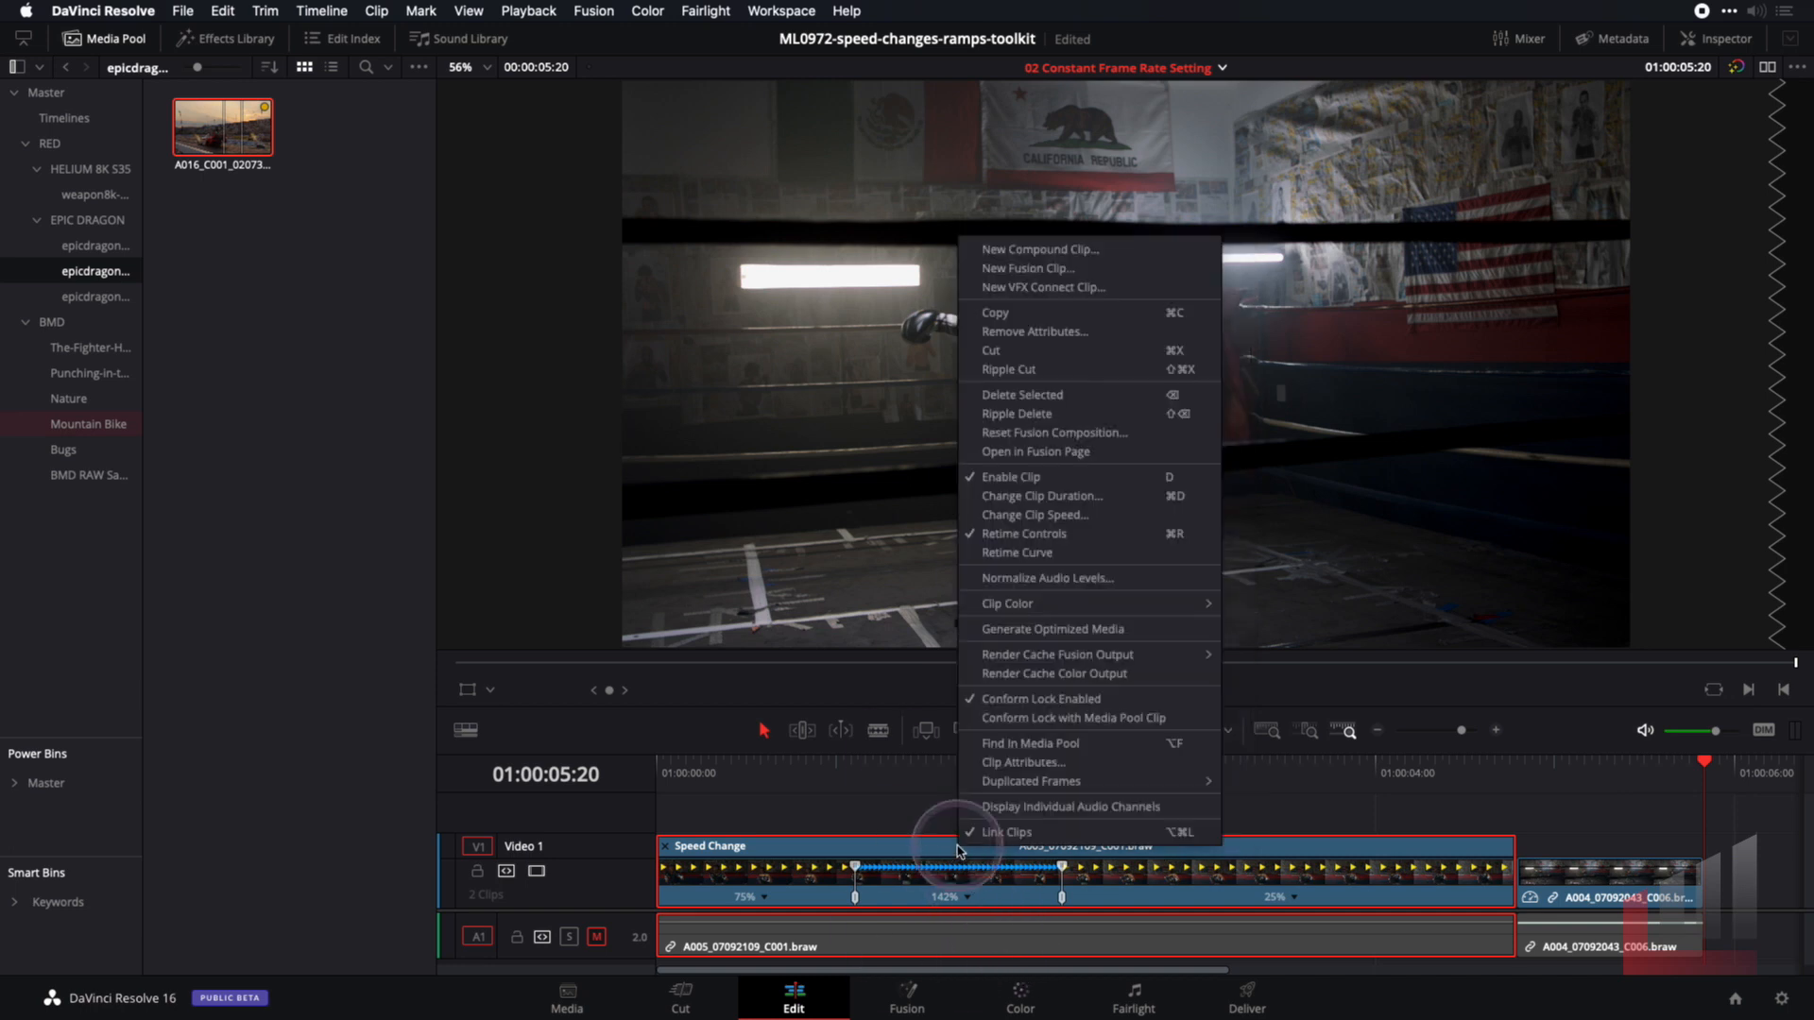
click(1028, 556)
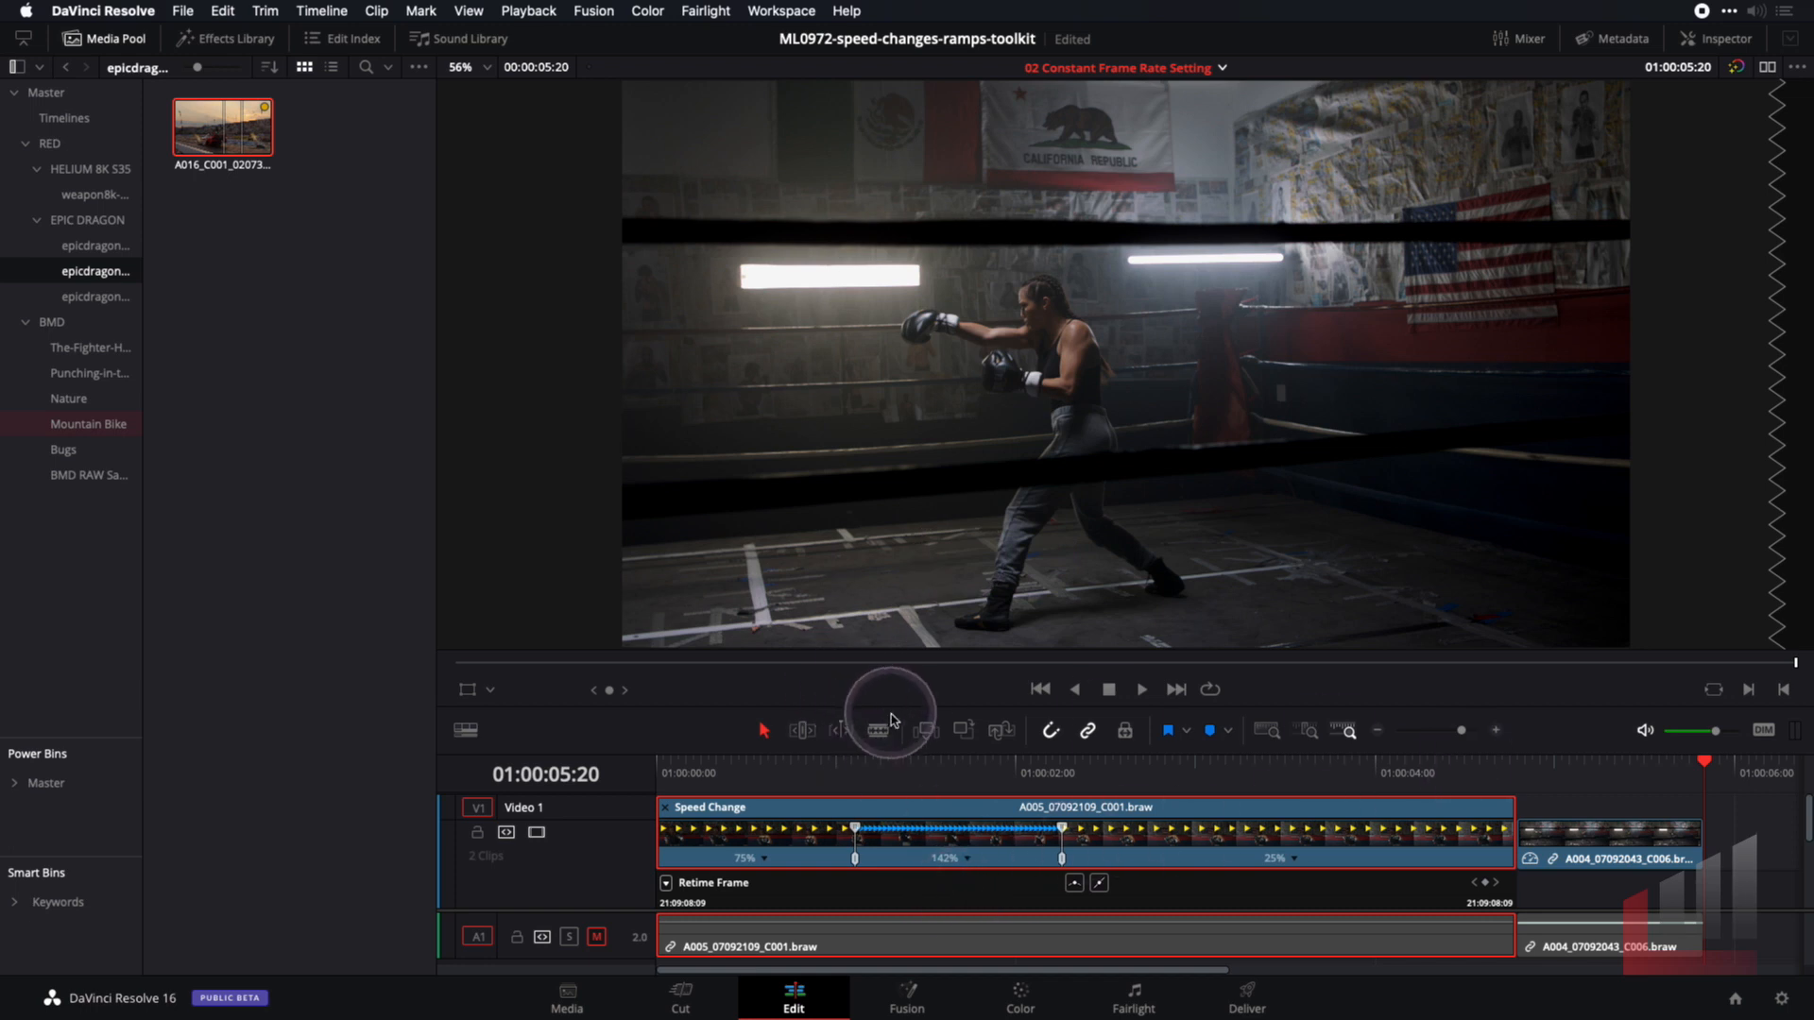
drag(922, 753, 904, 524)
click(597, 839)
Convert the first speed point on the Retime Frame curve to a smooth Bezier point and adjust it to ease the transition
click(850, 785)
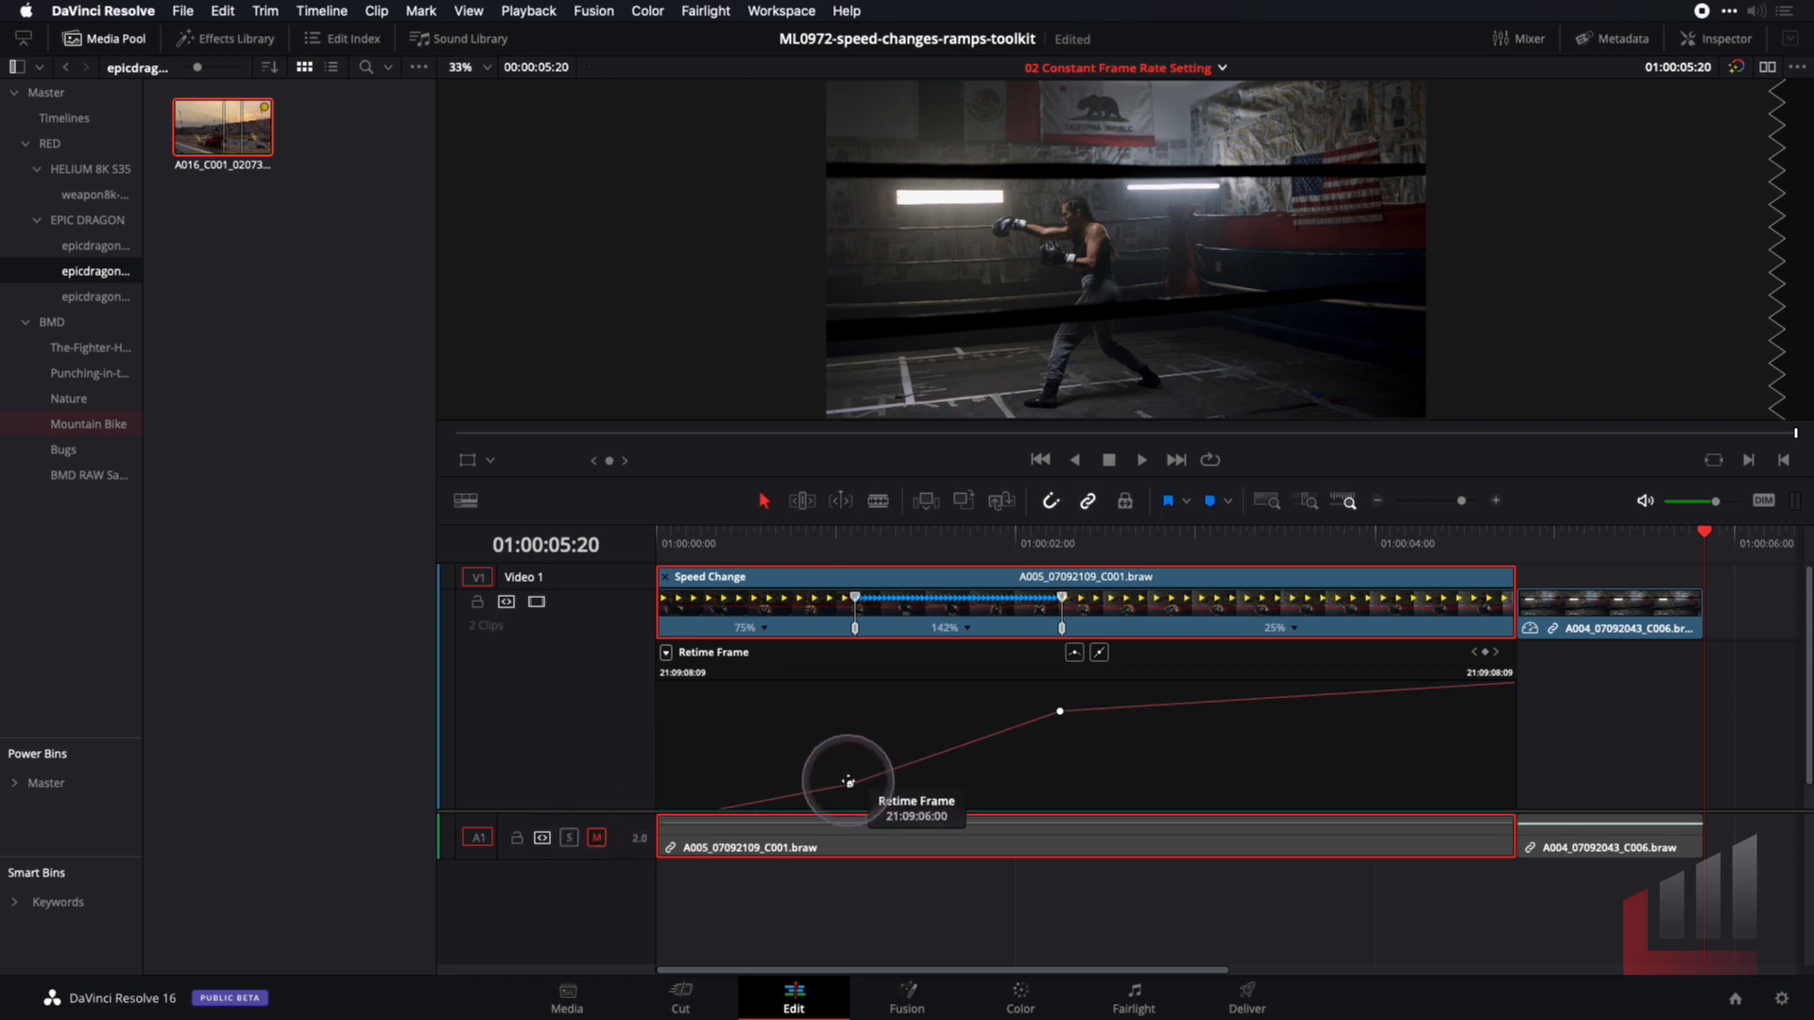
click(1098, 652)
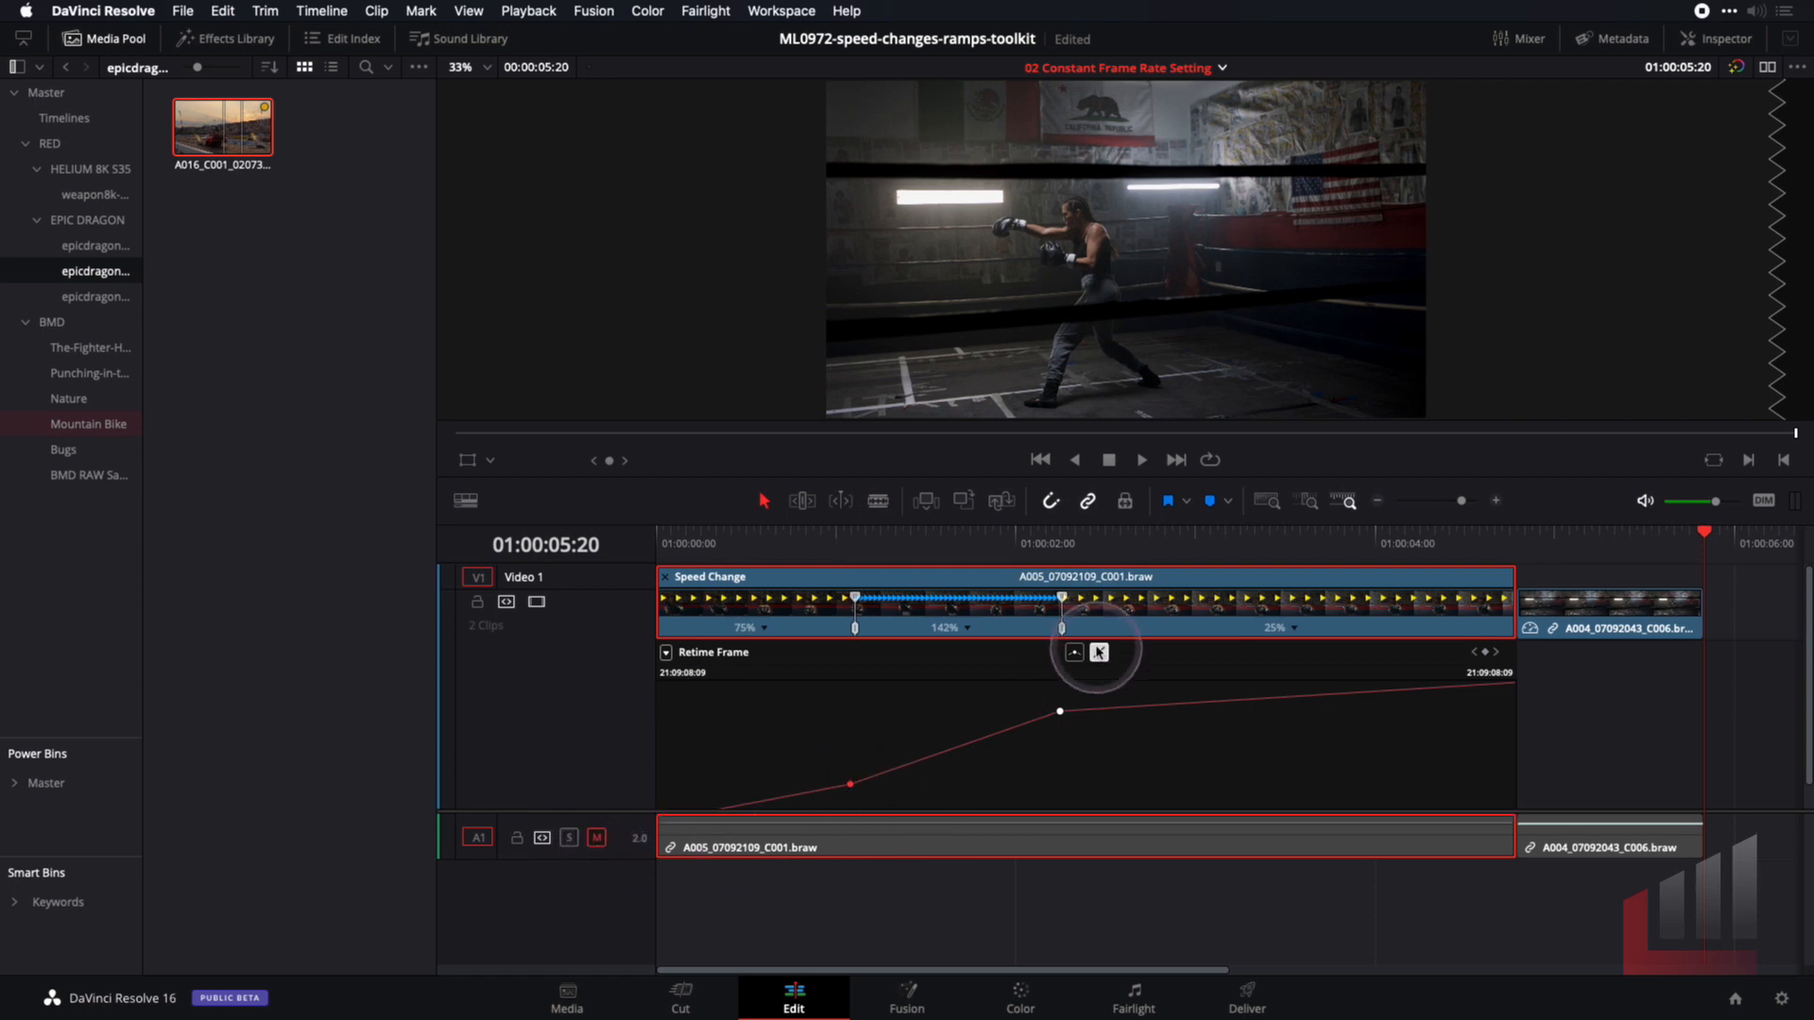
click(1075, 653)
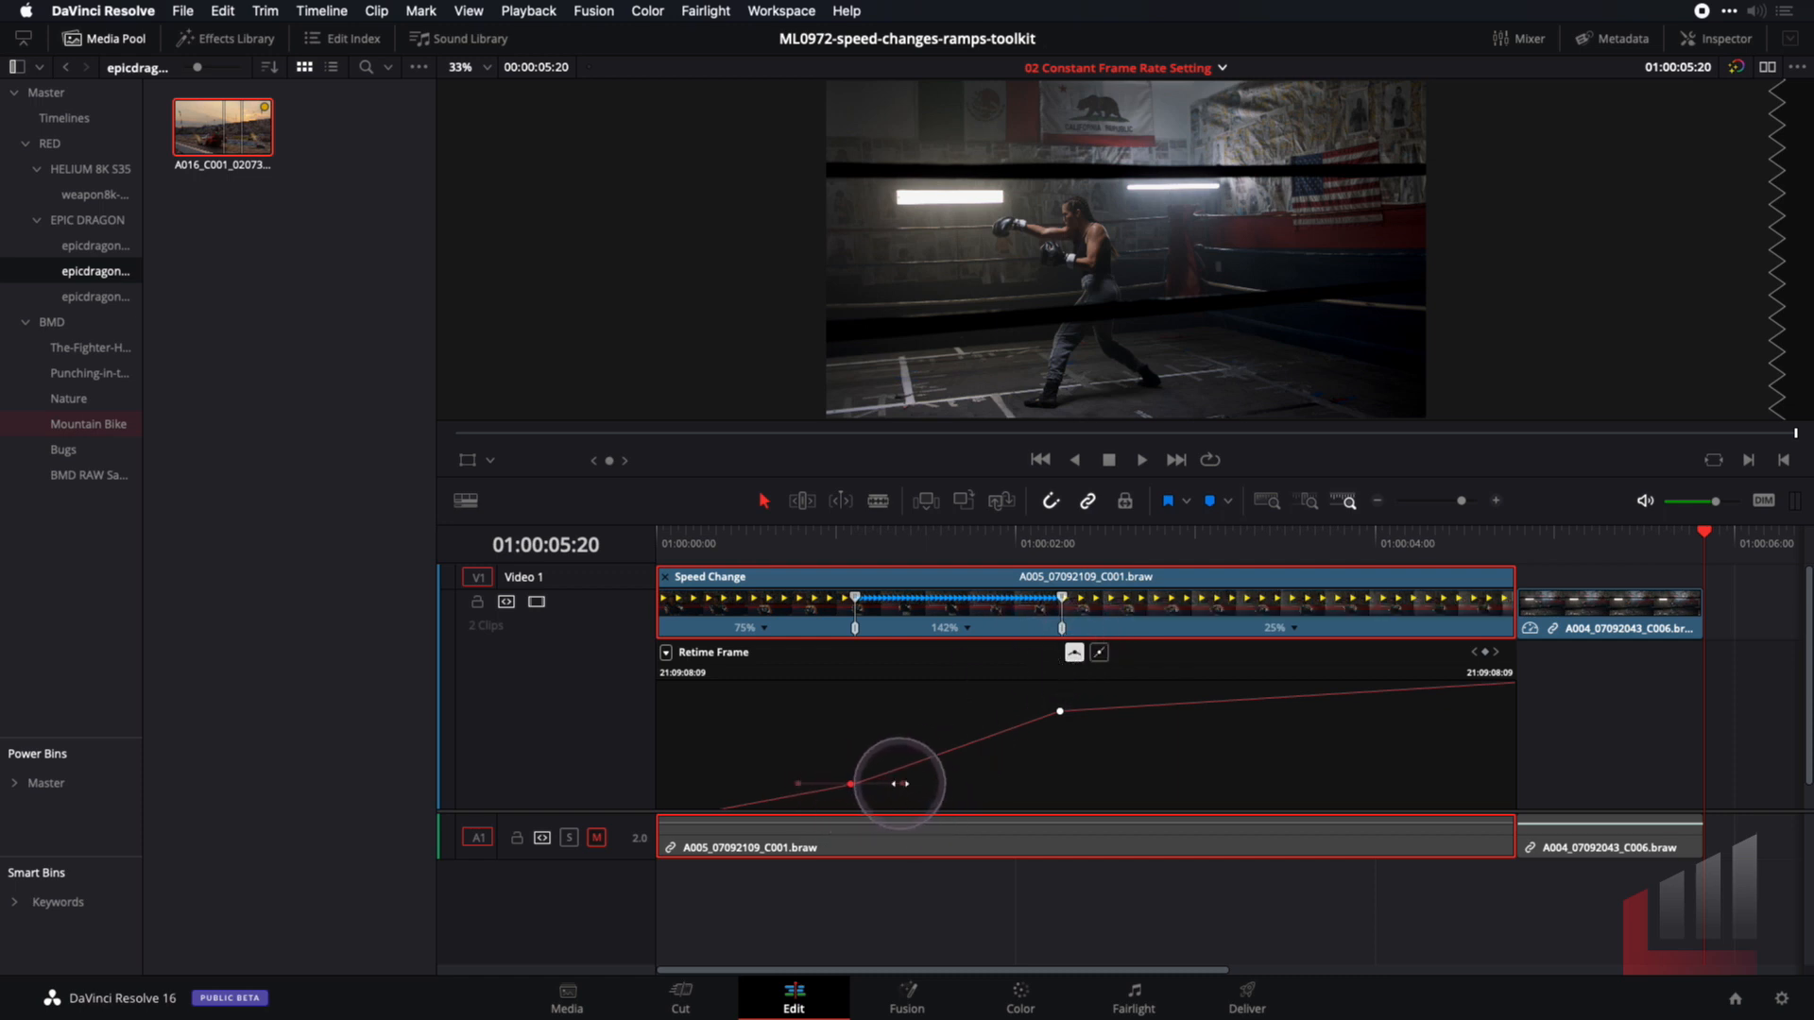
drag(902, 785, 858, 774)
Convert the curve's second speed point to a smooth Bezier point and lower it, bringing the middle segment to 111%
click(1062, 708)
click(1074, 652)
mouse_move(1093, 718)
mouse_down()
mouse_move(1241, 704)
mouse_move(1098, 727)
mouse_move(1125, 718)
mouse_move(1058, 708)
mouse_move(1060, 723)
mouse_up()
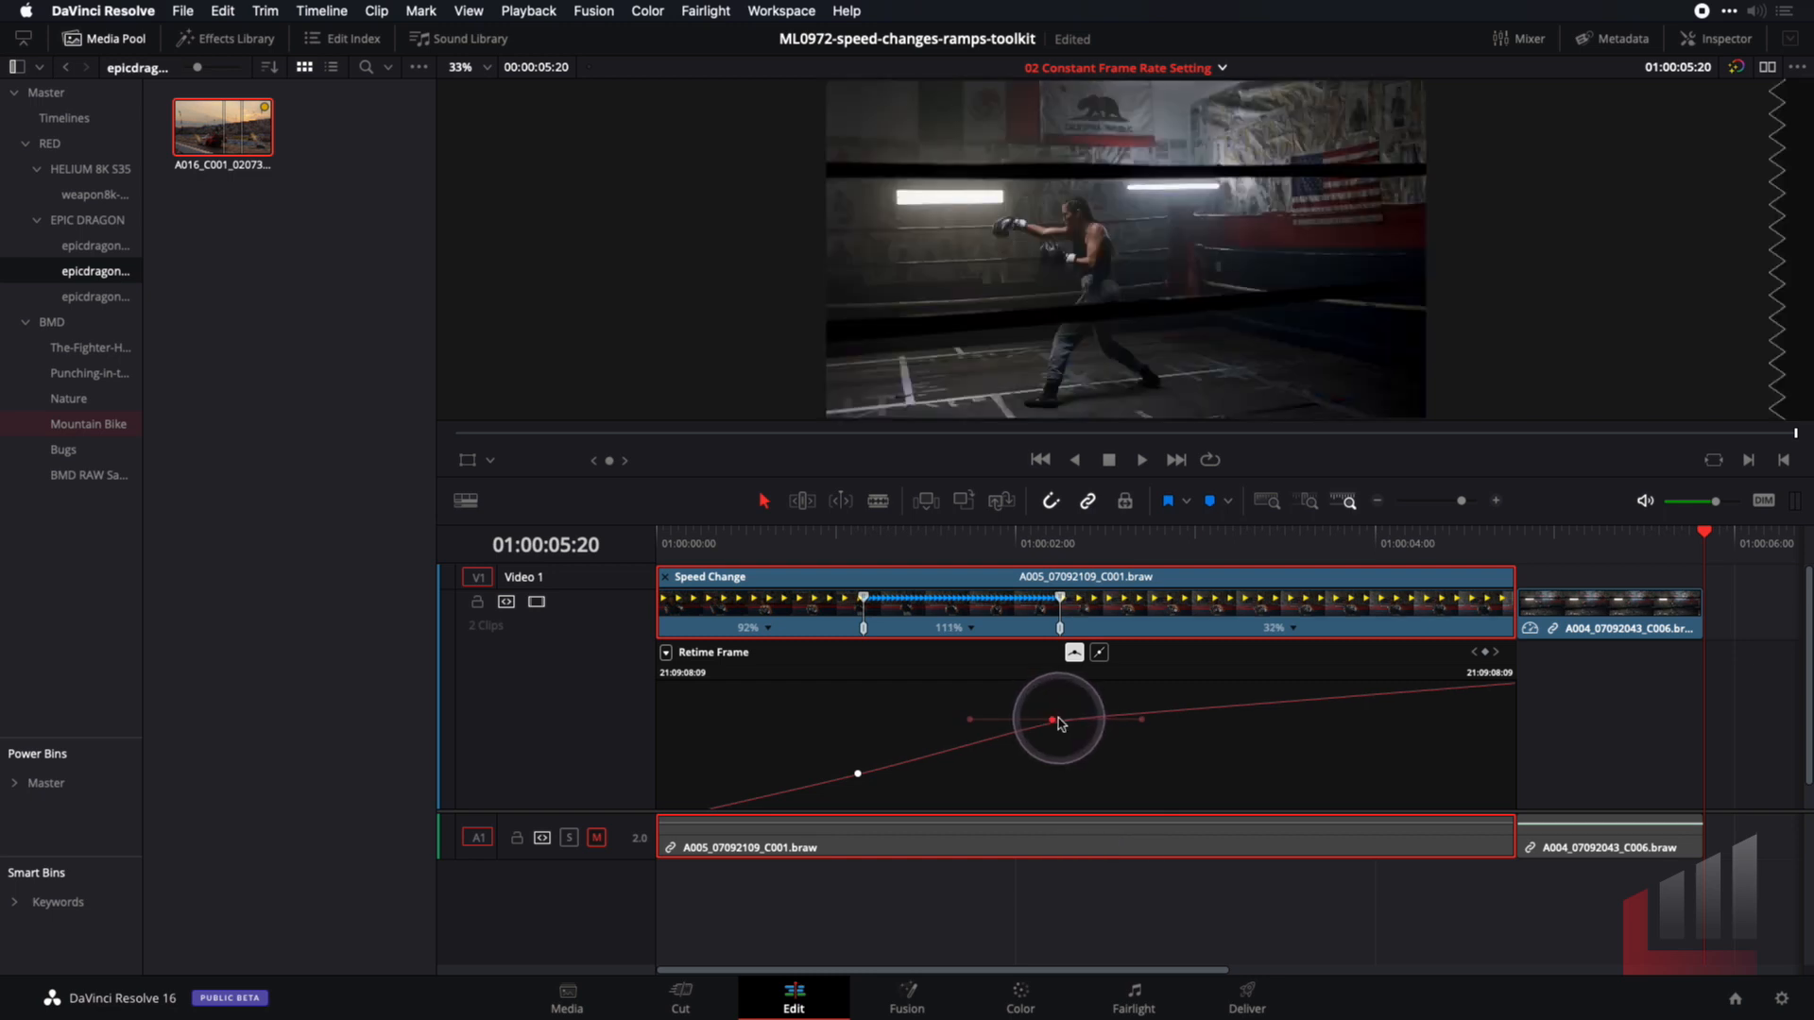
Play the whole timeline from its start in full screen, then return to the edit view
key(Home)
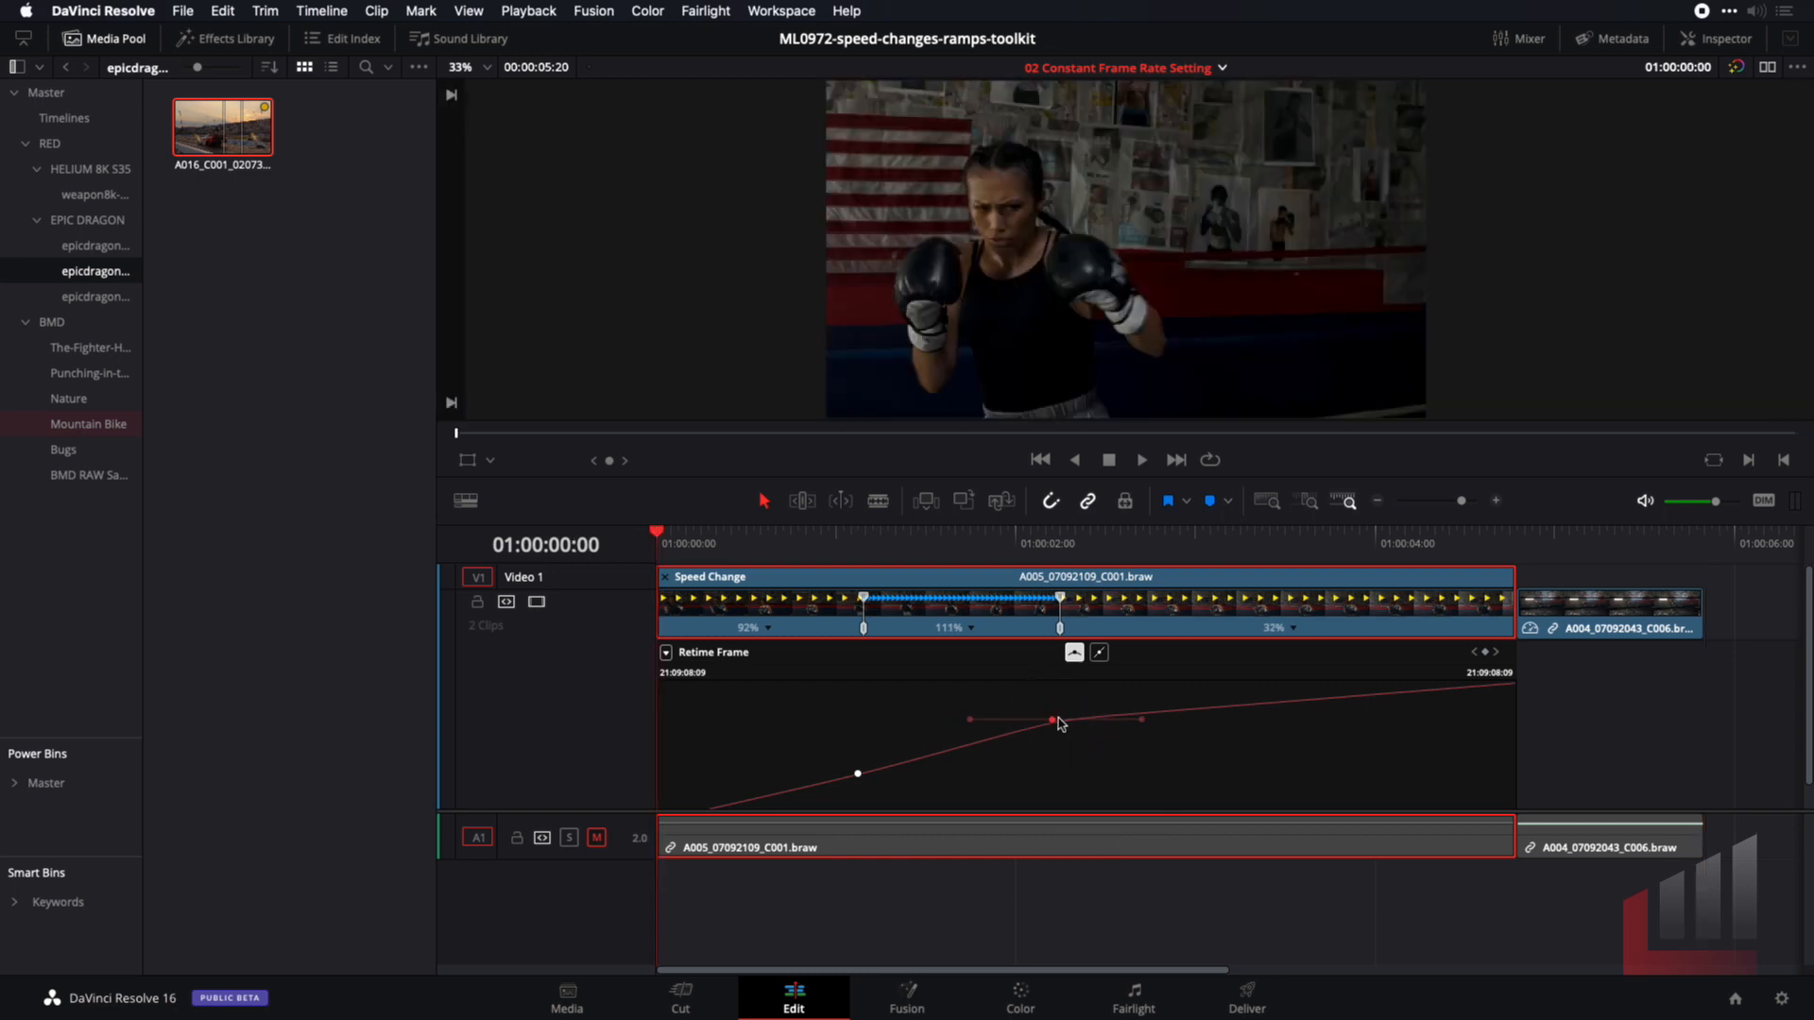
key(super+f)
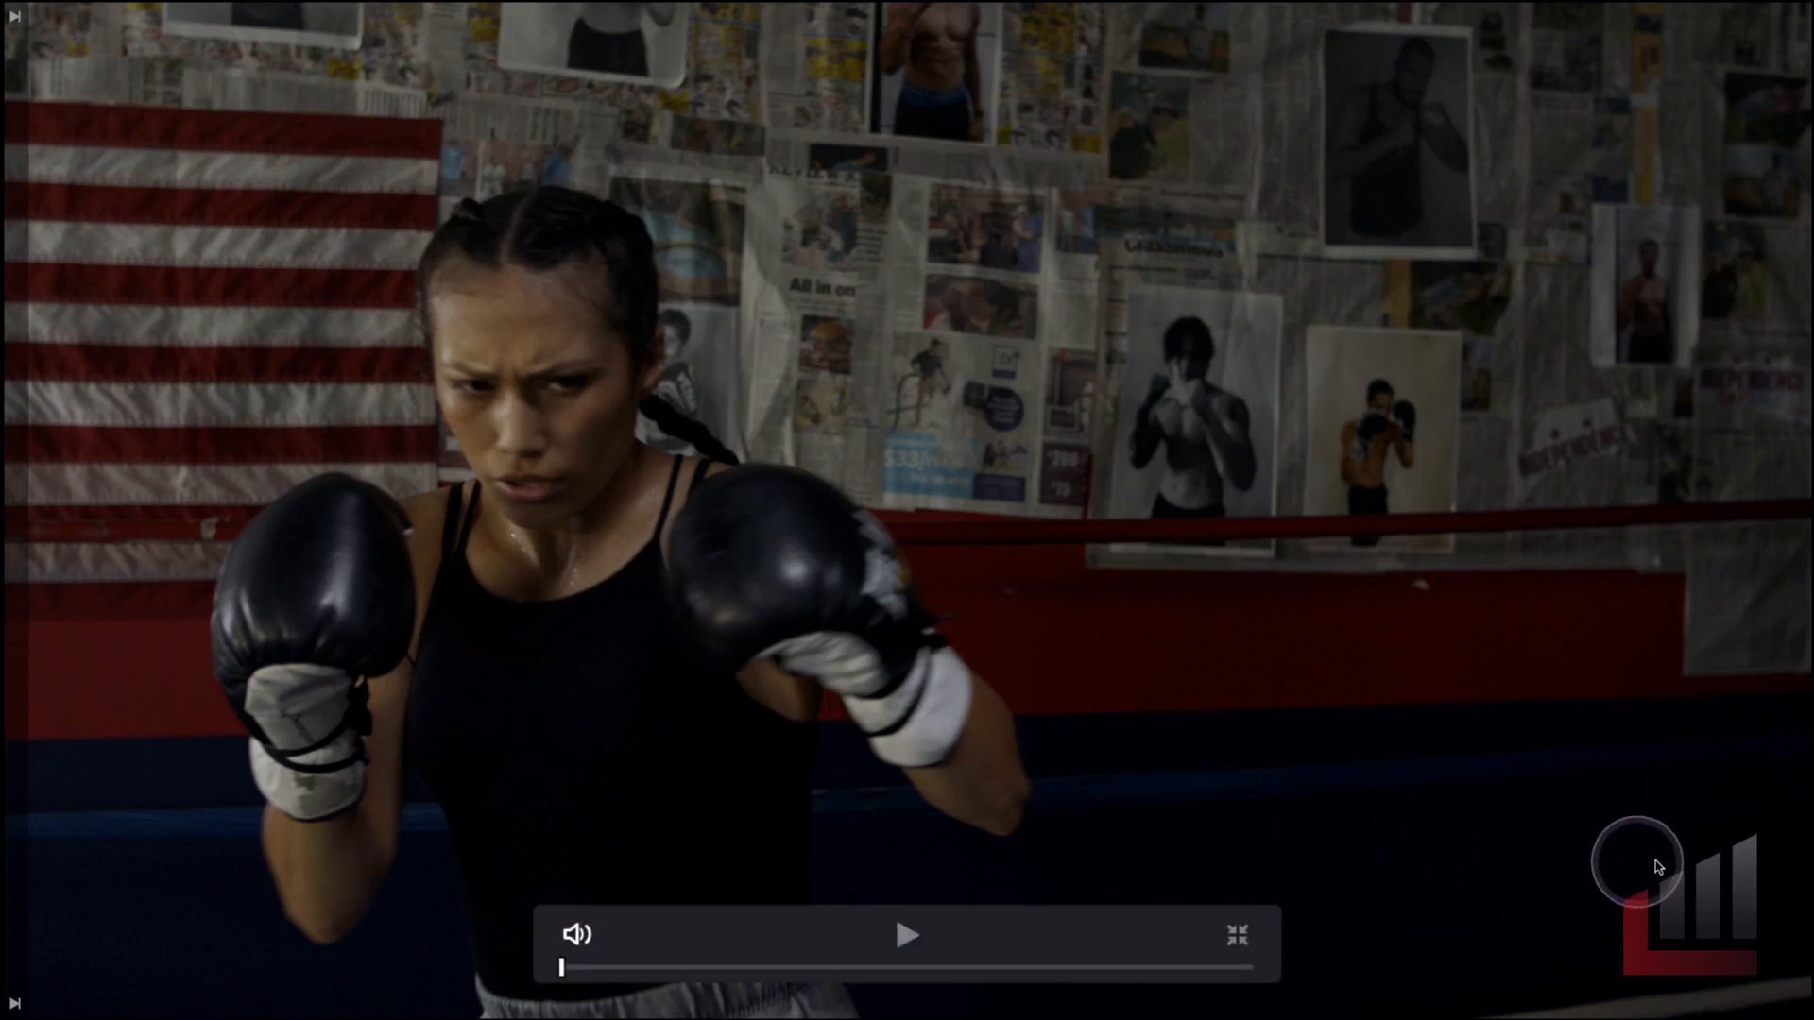
key(space)
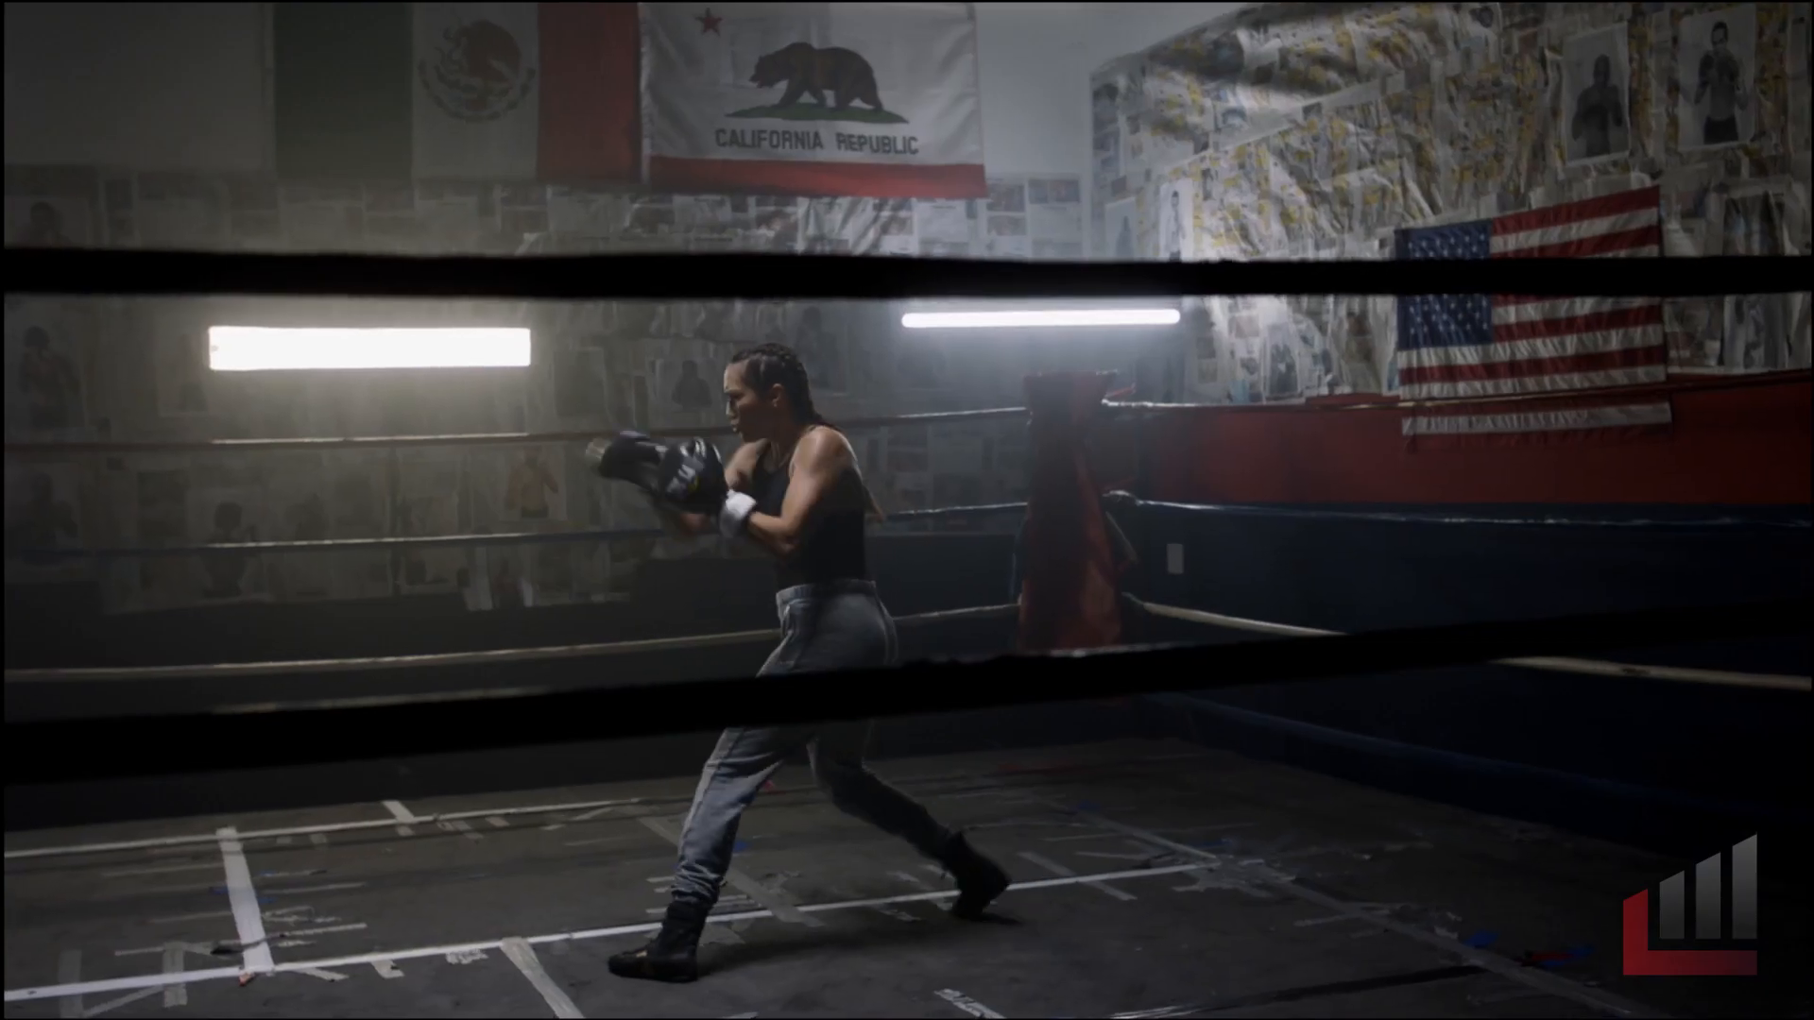
key(Escape)
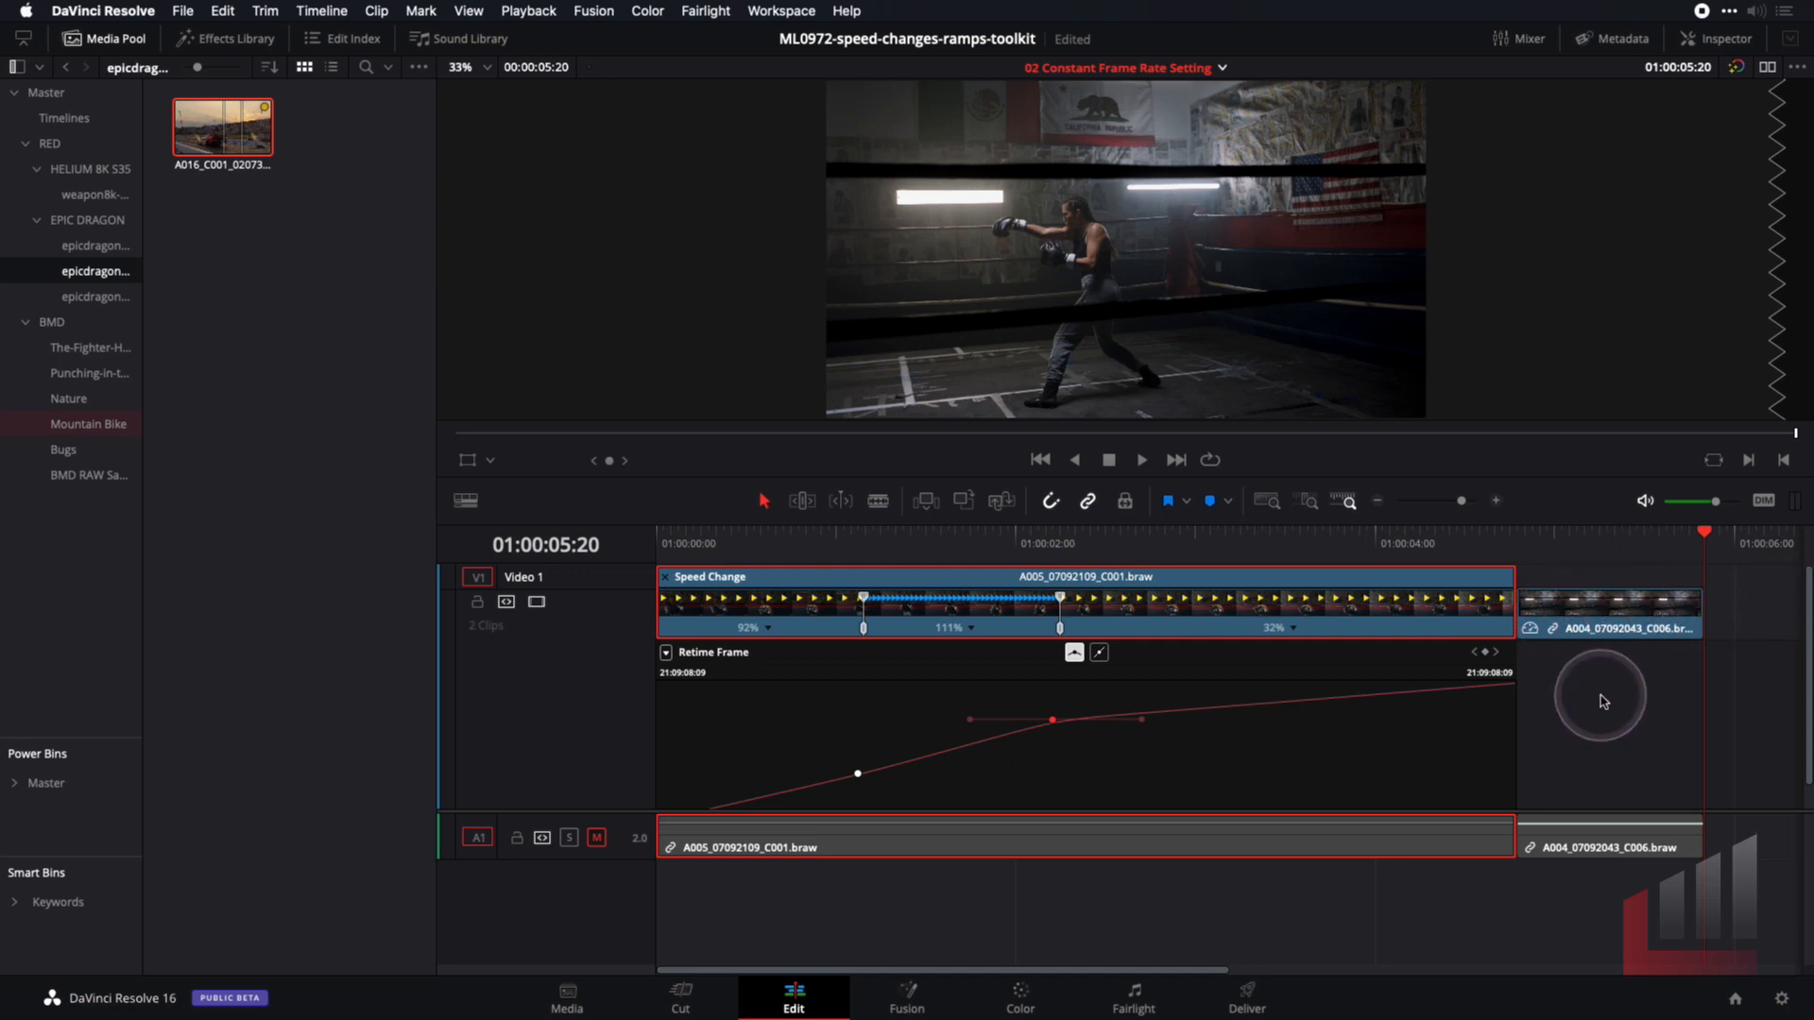
Mark an in-to-out range over the first clip's slow closing segment, from 01:00:02:06 to 01:00:04:16
drag(1366, 531, 1060, 552)
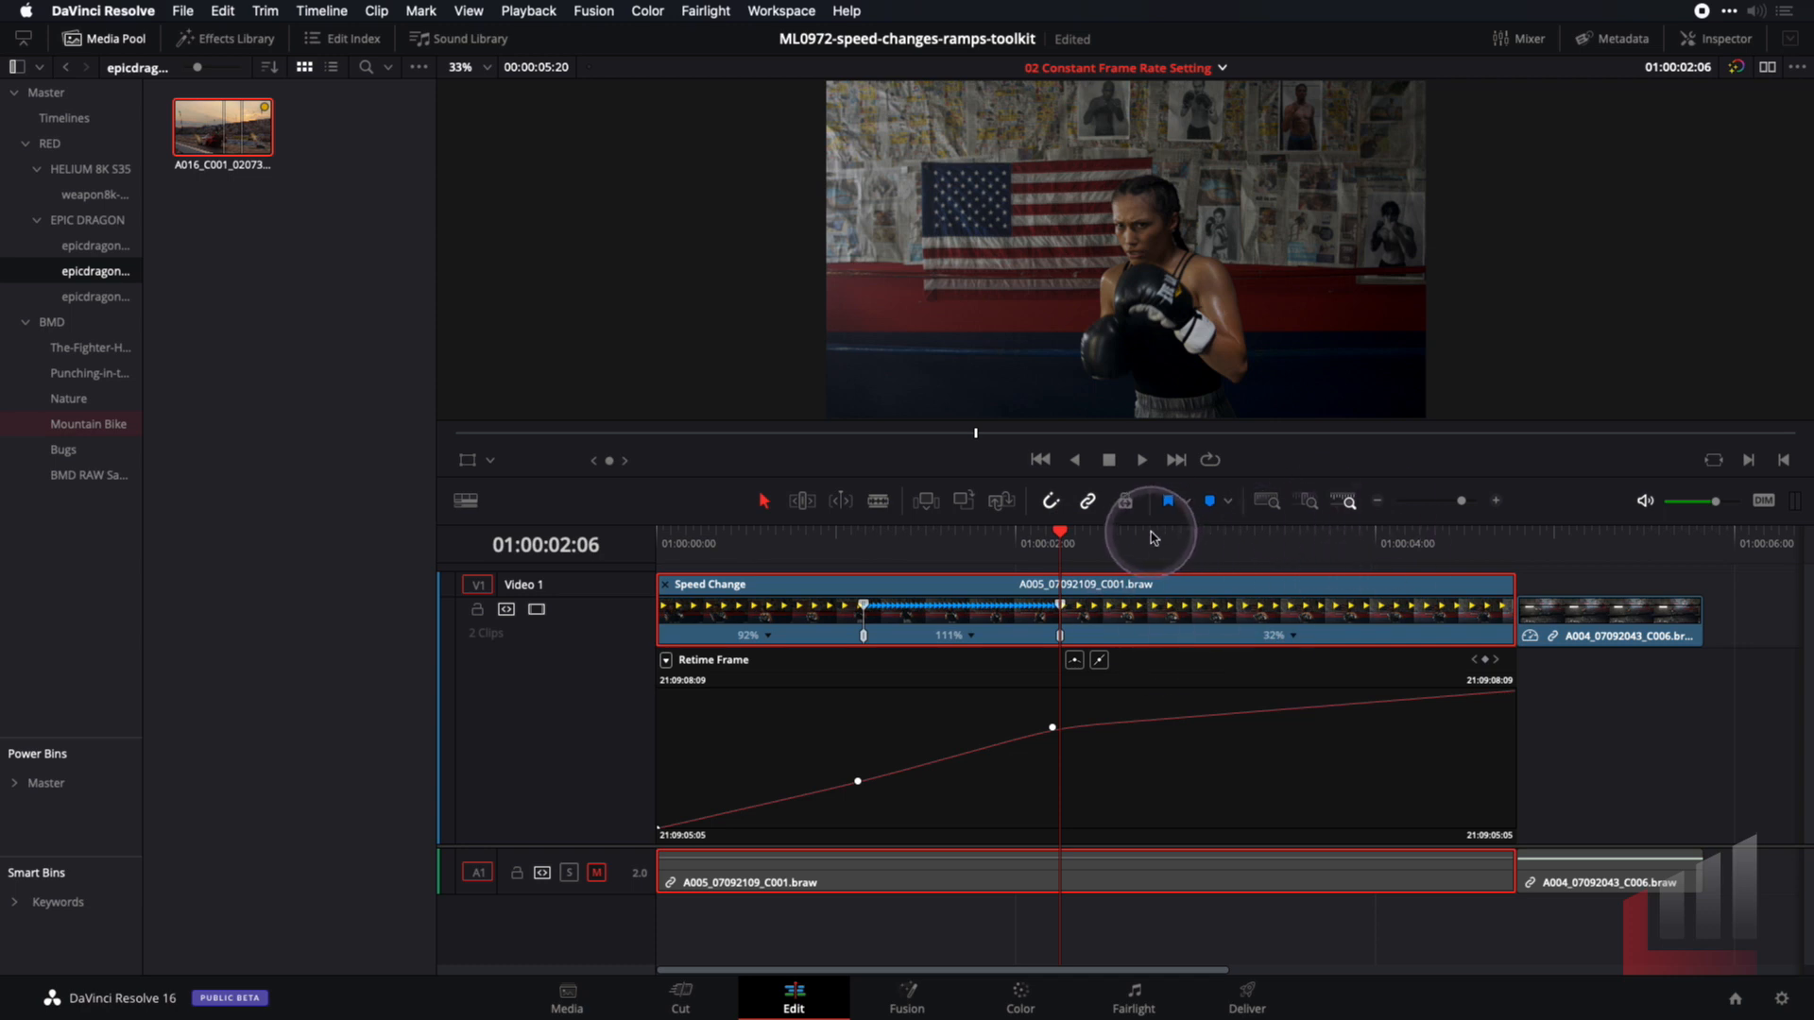
drag(1540, 529, 1506, 533)
click(1504, 533)
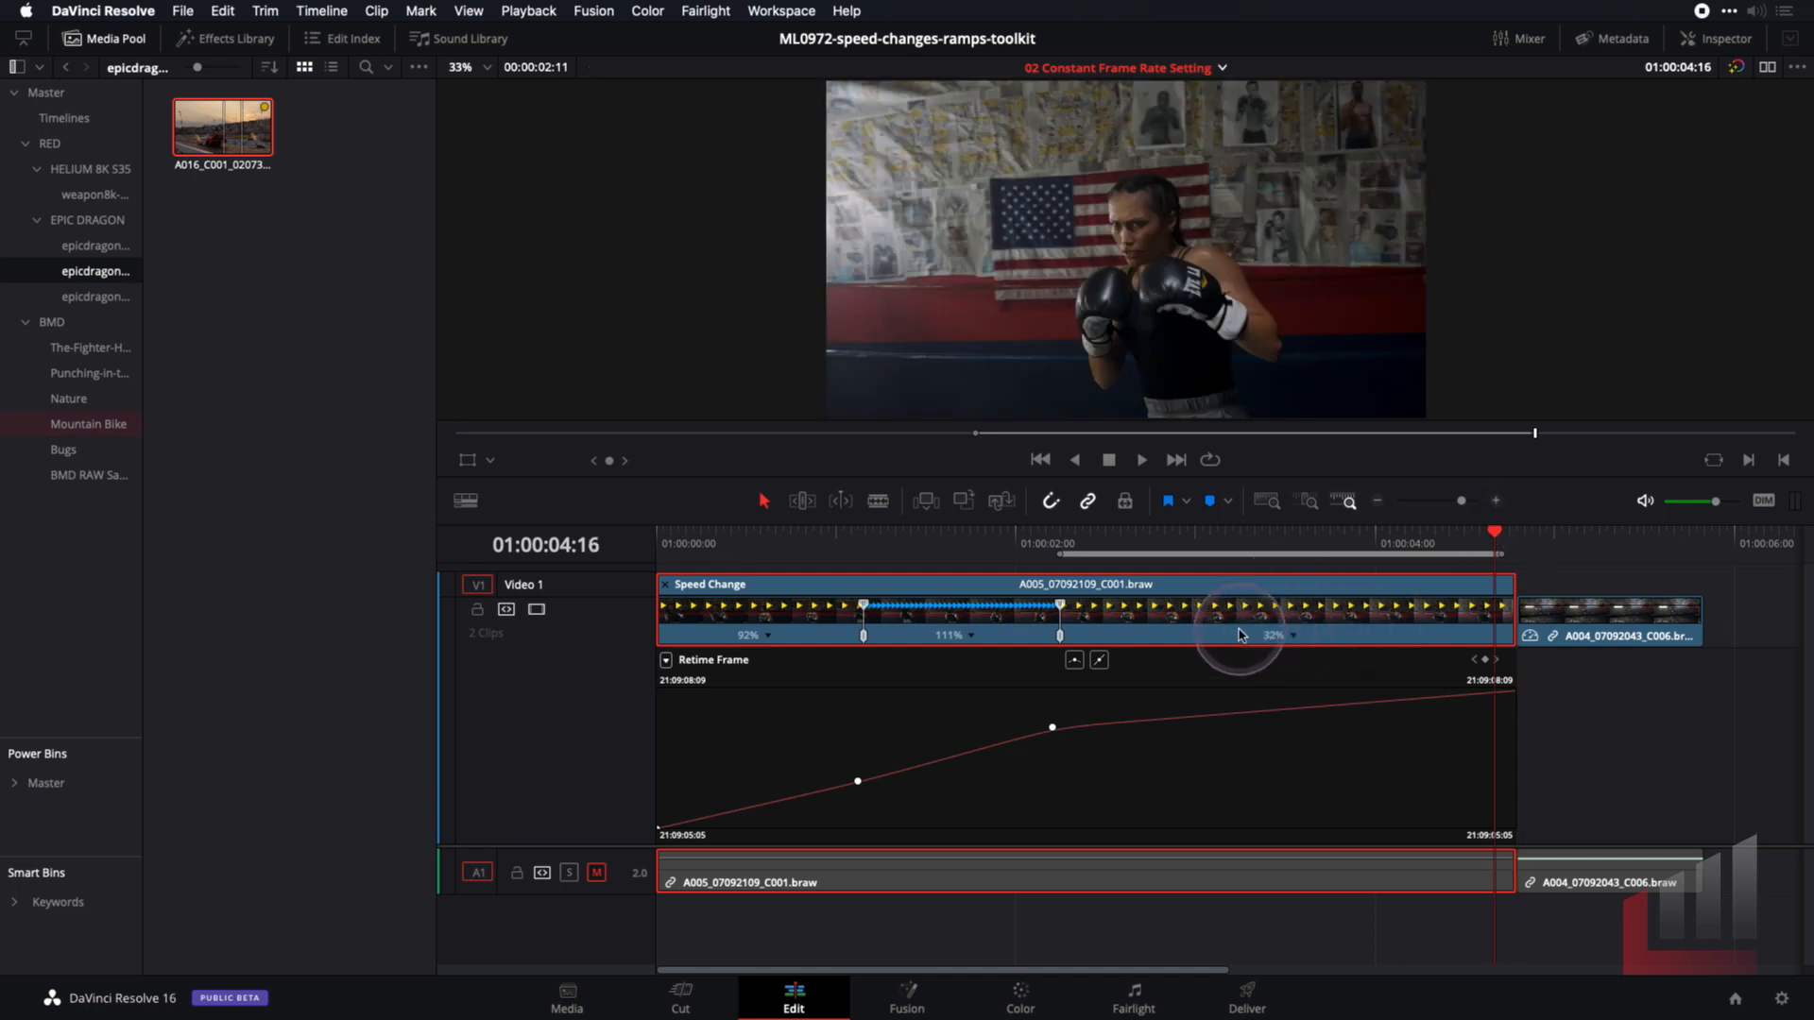
Play portions of the marked range in the first clip's slow segment, stopping at 01:00:03:02
click(1188, 536)
key(space)
key(space)
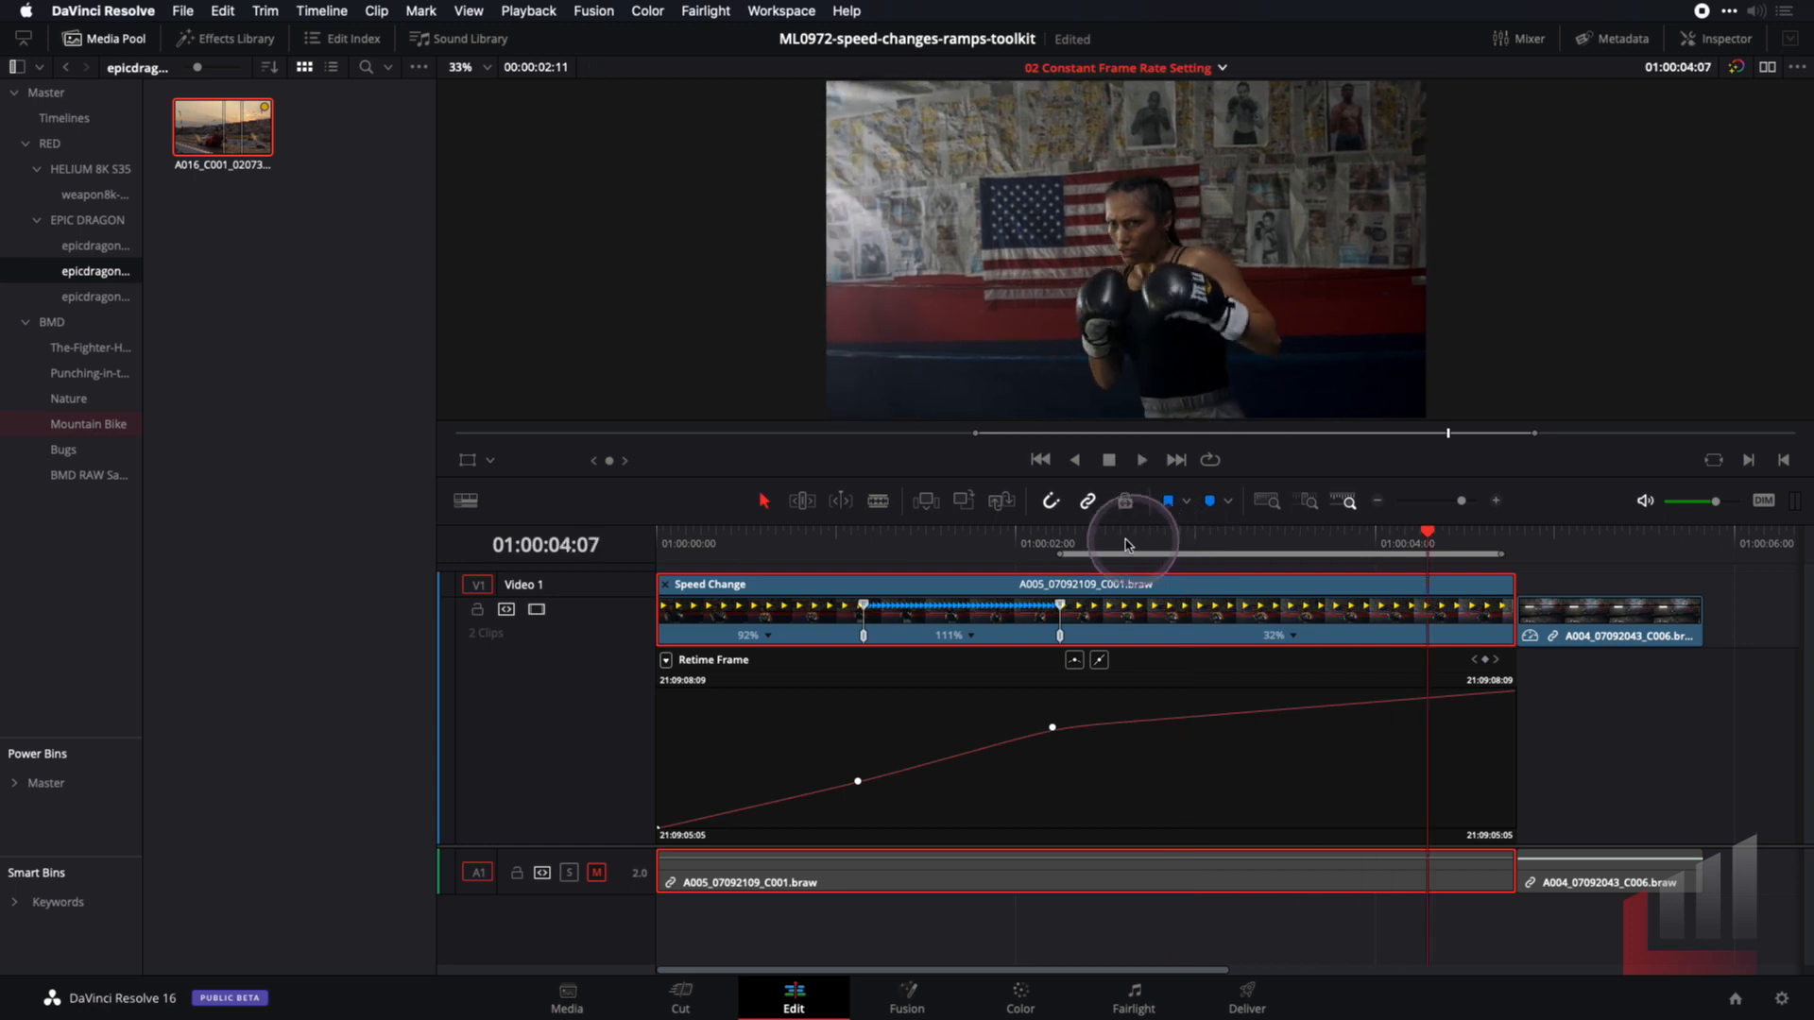
click(1108, 547)
key(space)
key(space)
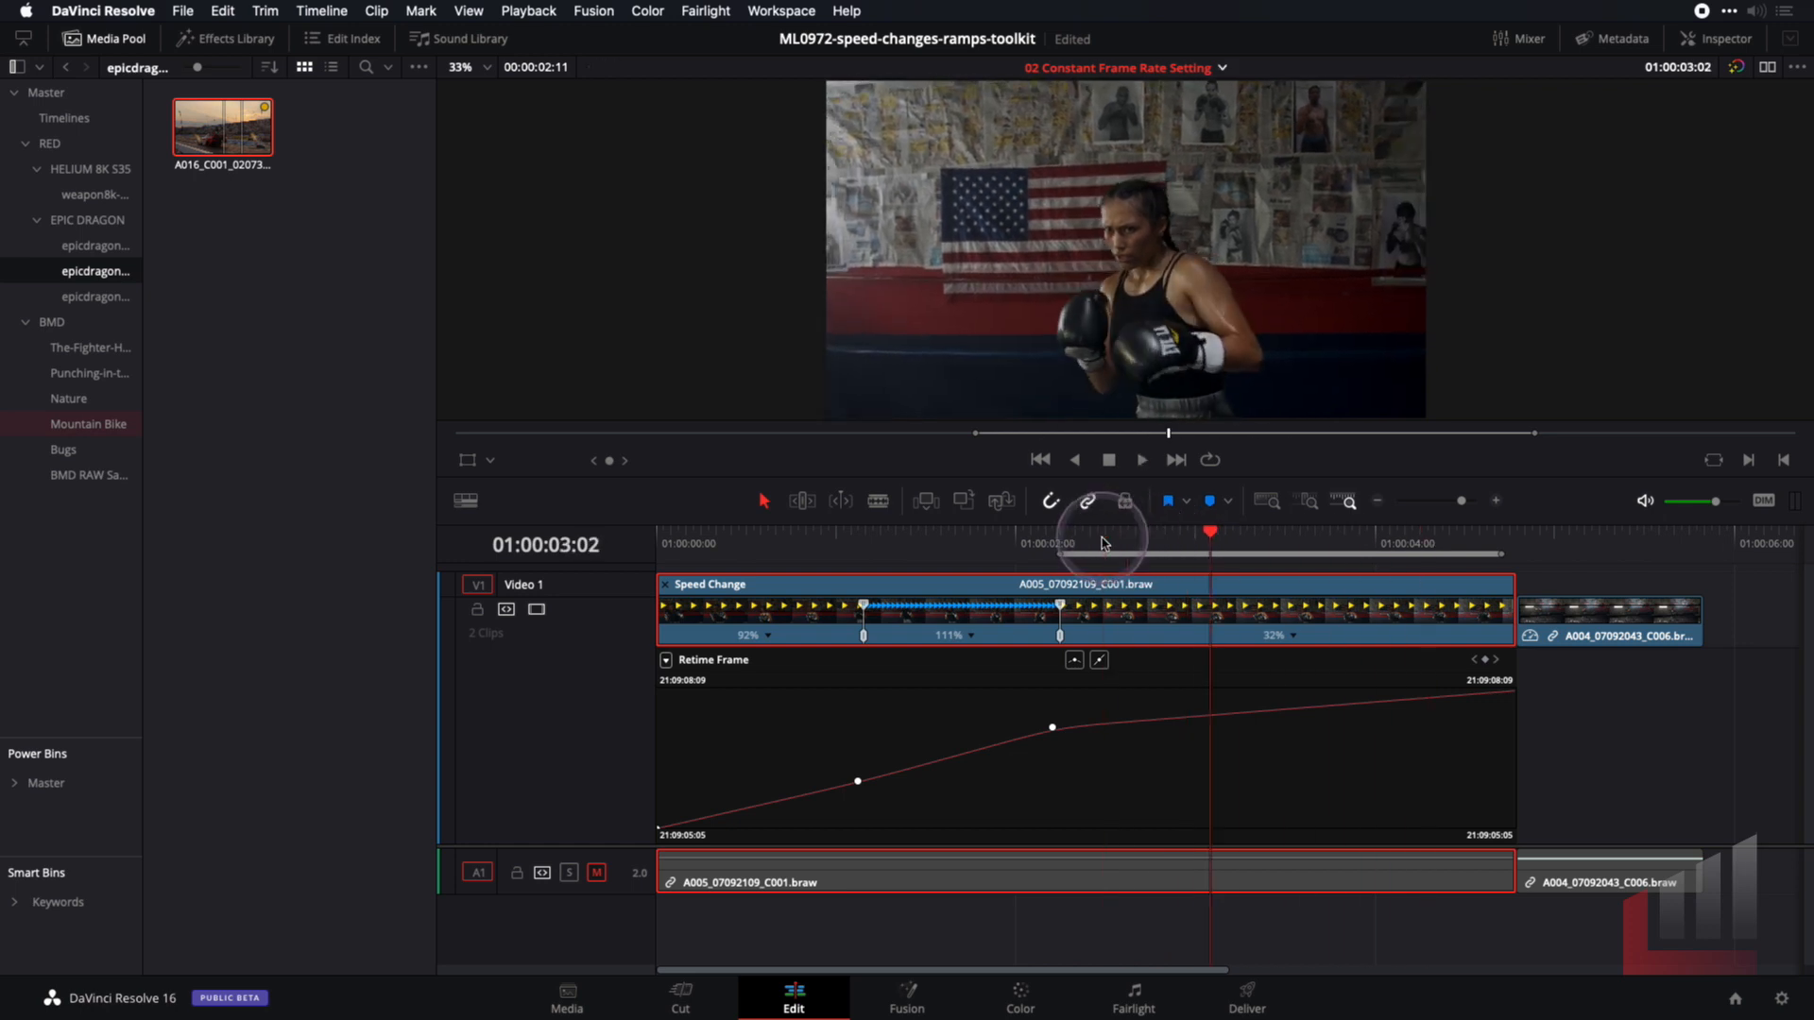
Play the marked range from in to out repeatedly in full screen to examine the slow motion, then return to the edit view
key(super+f)
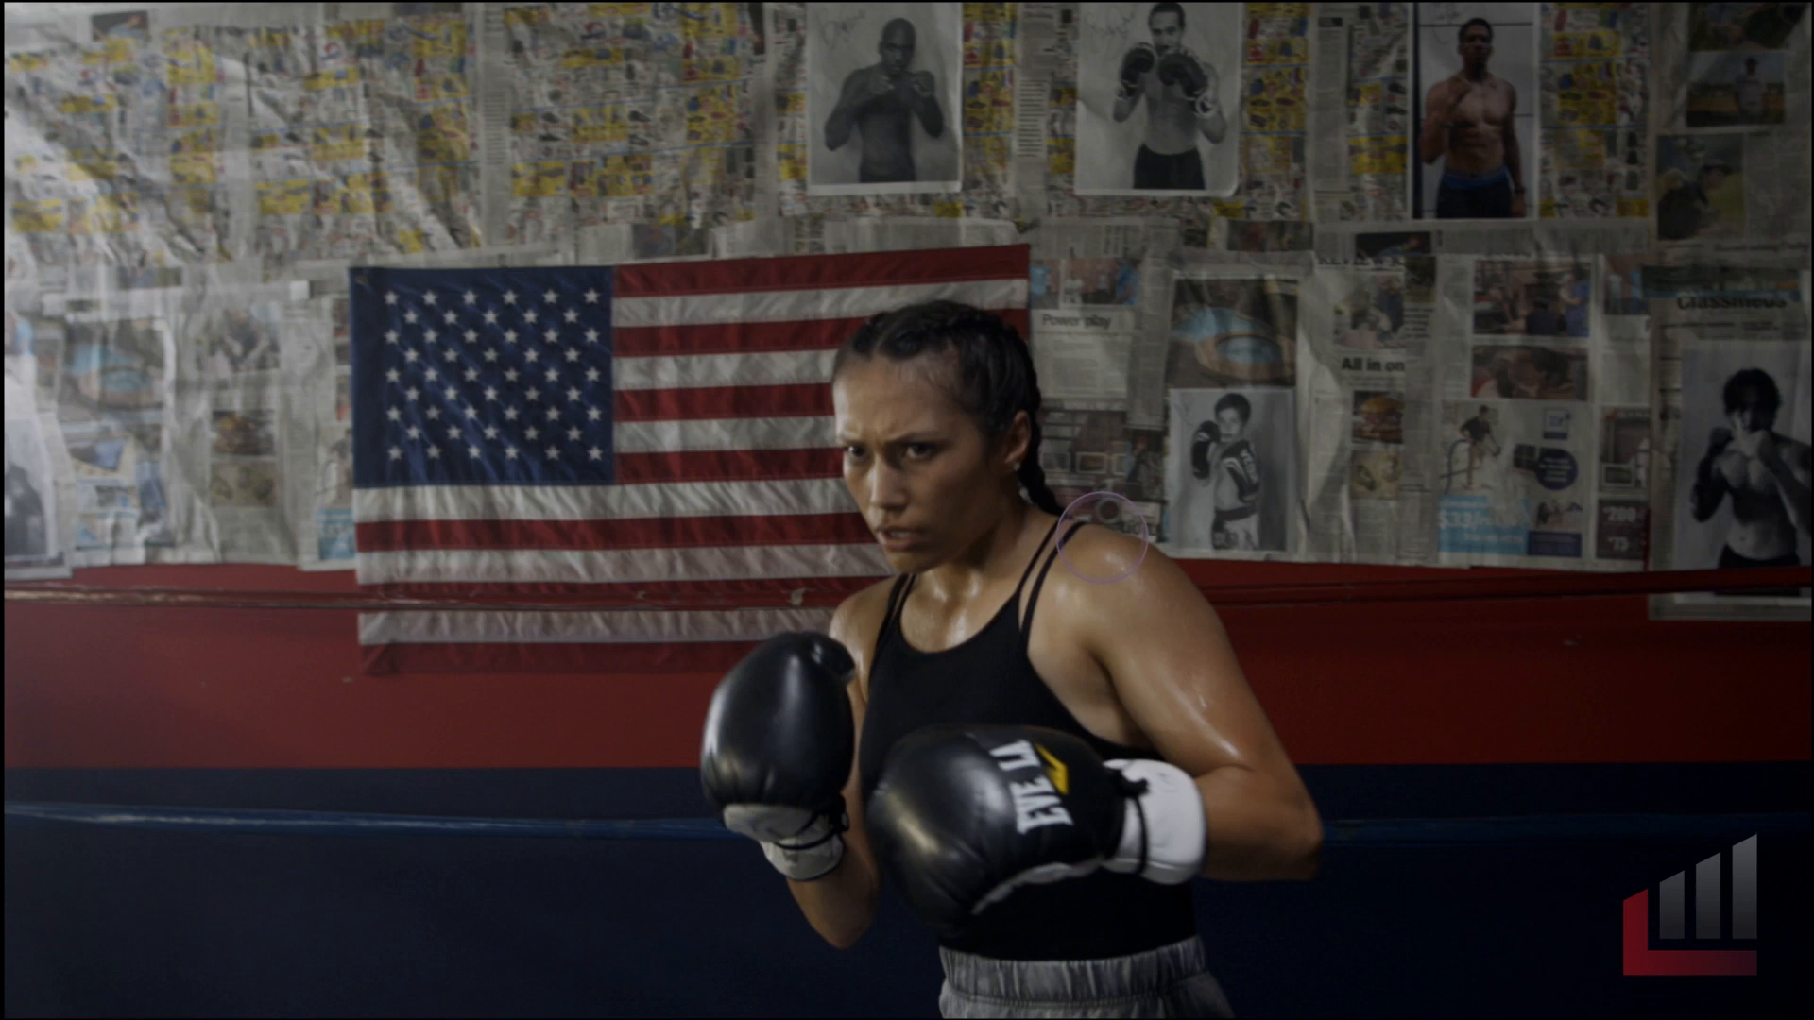
key(alt+slash)
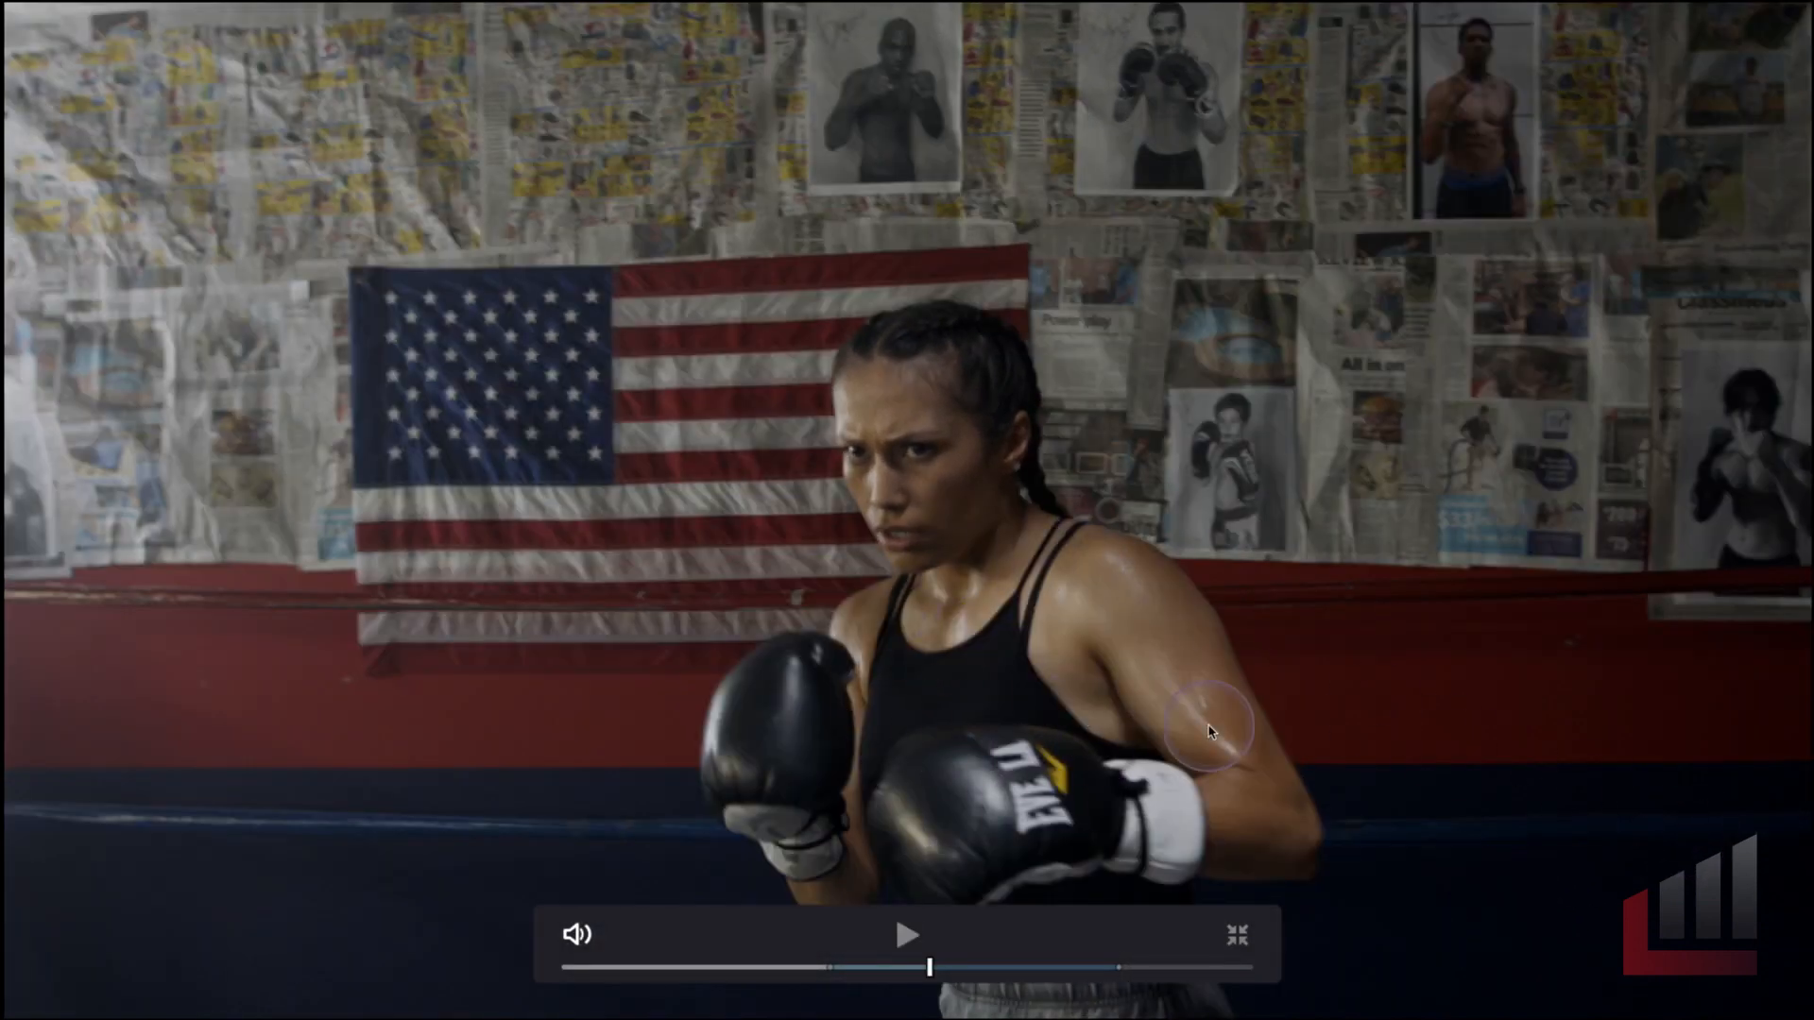
key(alt+slash)
key(alt+slash)
key(Escape)
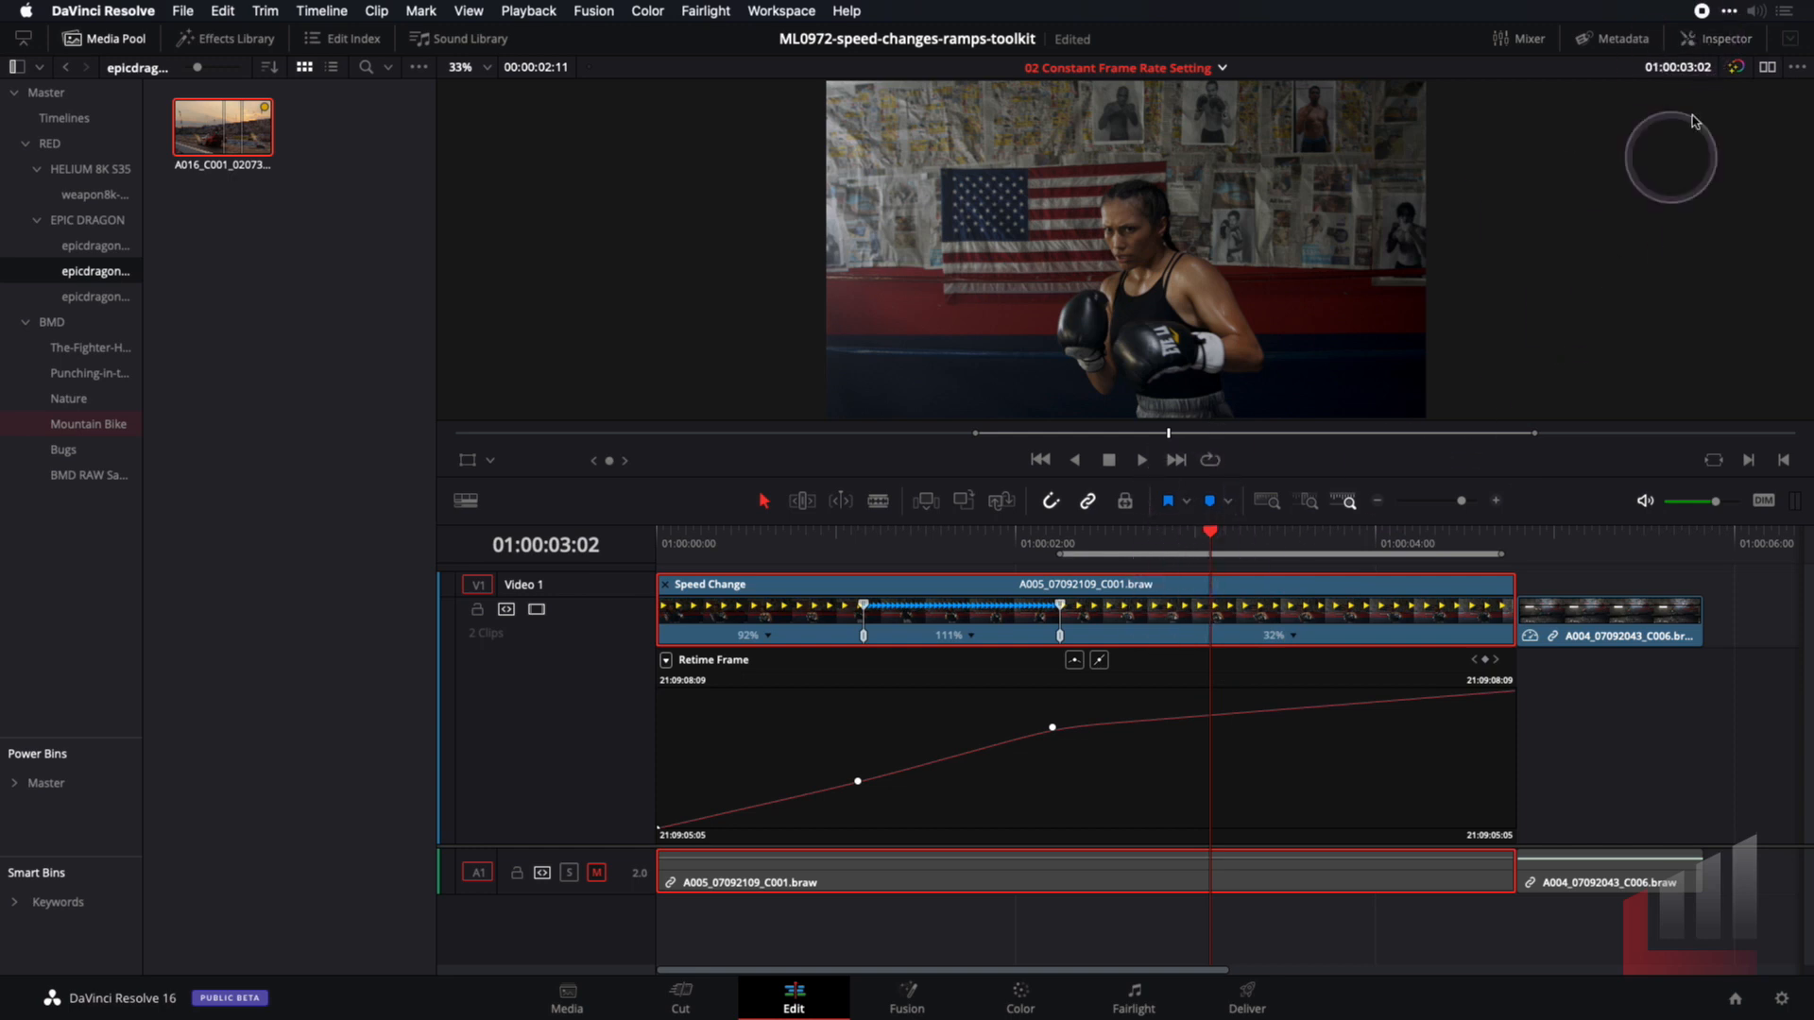
Set the first clip's Retime Process to Optical Flow in its Retime And Scaling settings
click(1716, 39)
scroll(1483, 288, down, 5)
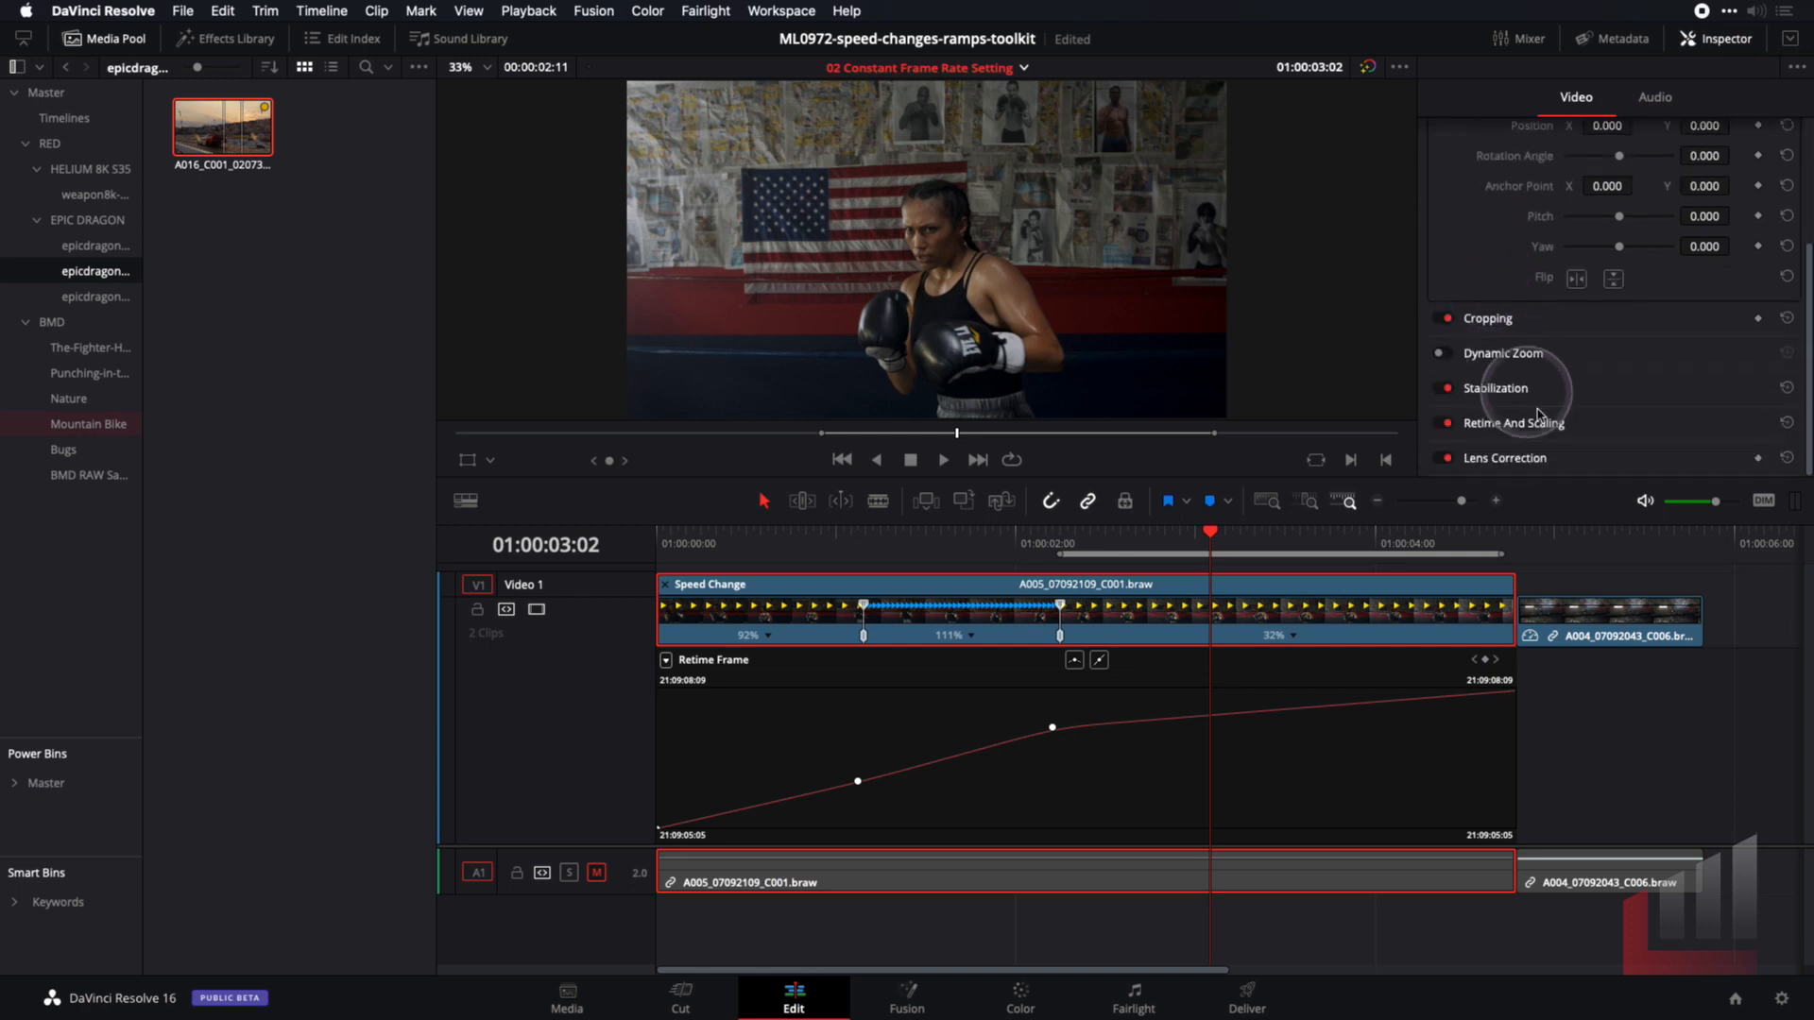
click(1533, 432)
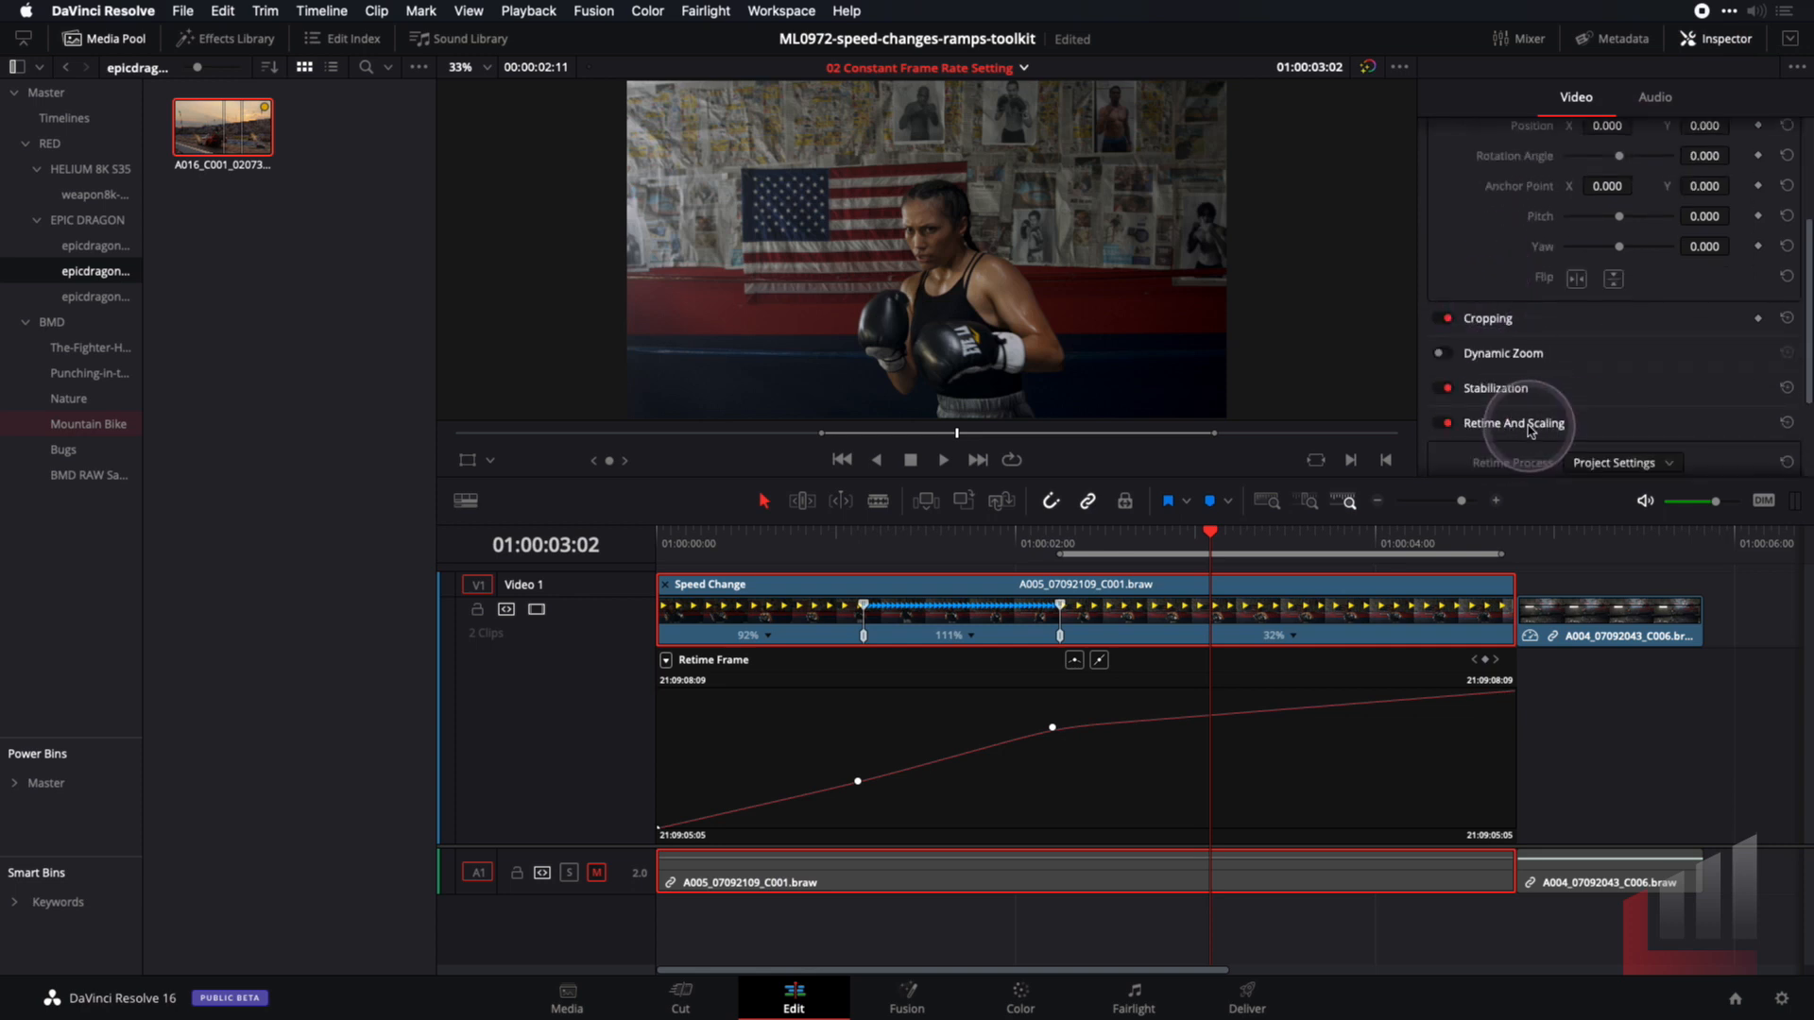
scroll(1521, 416, down, 3)
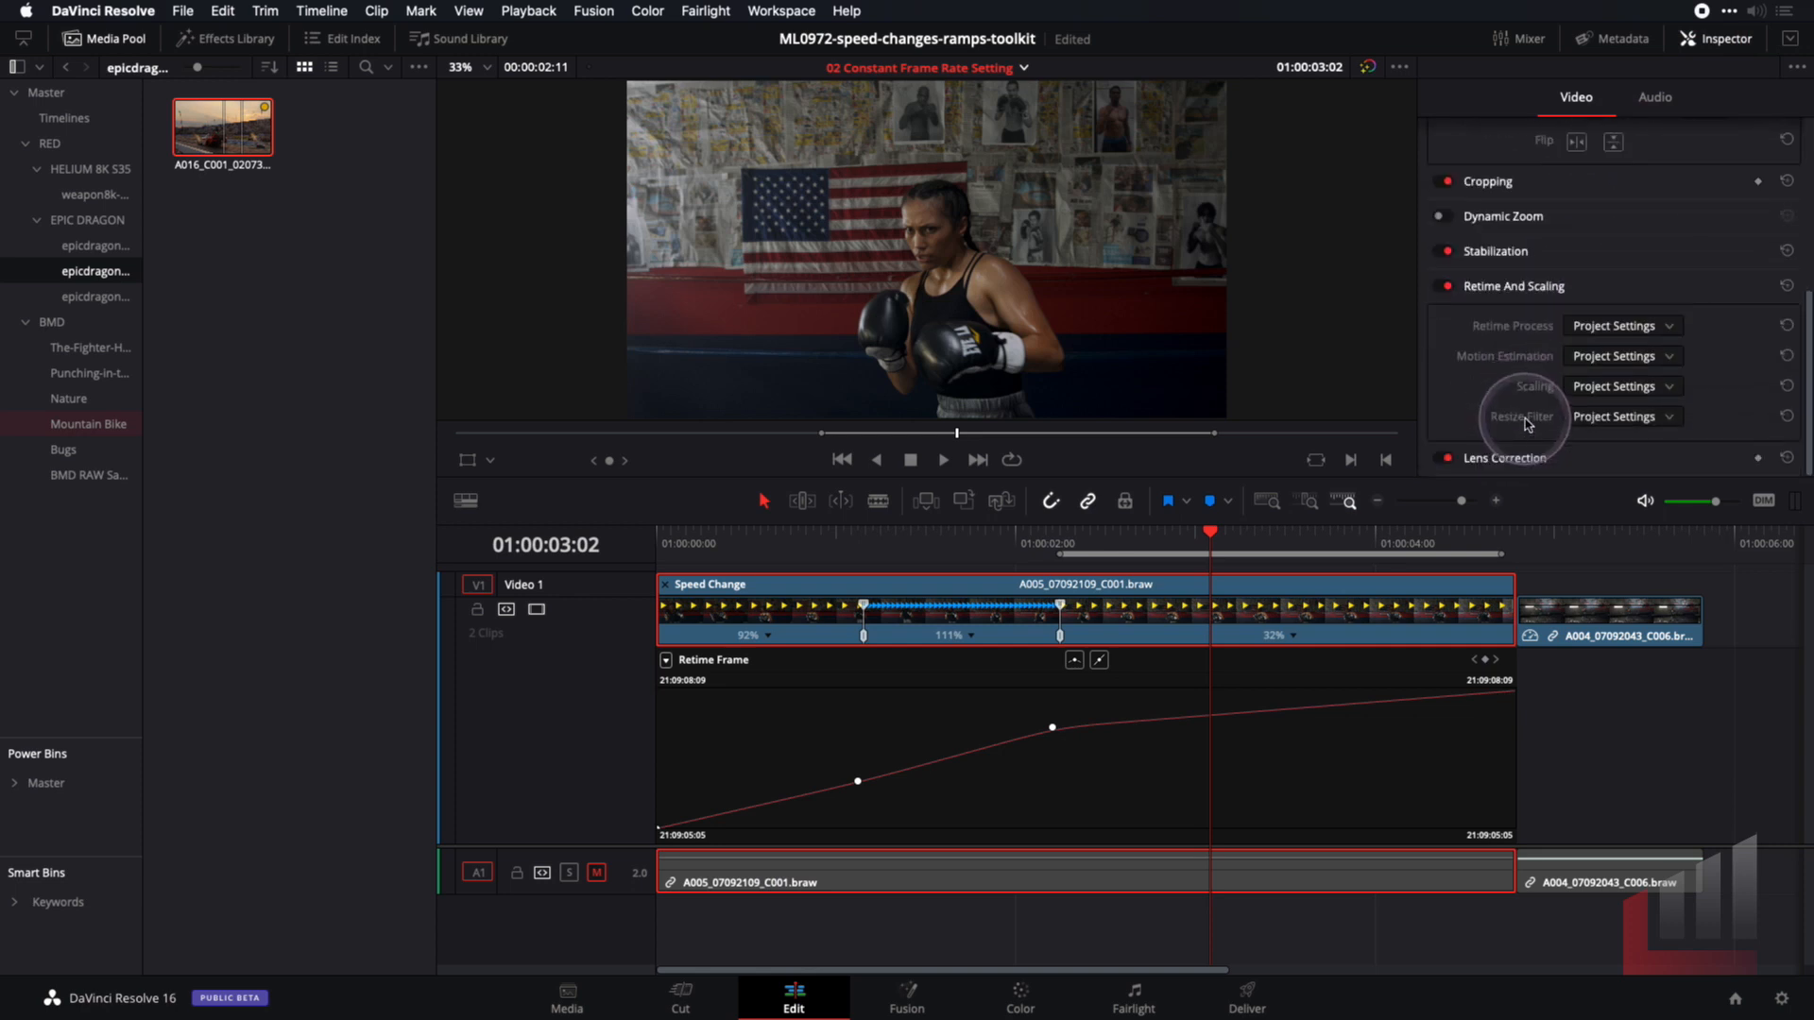
click(1633, 327)
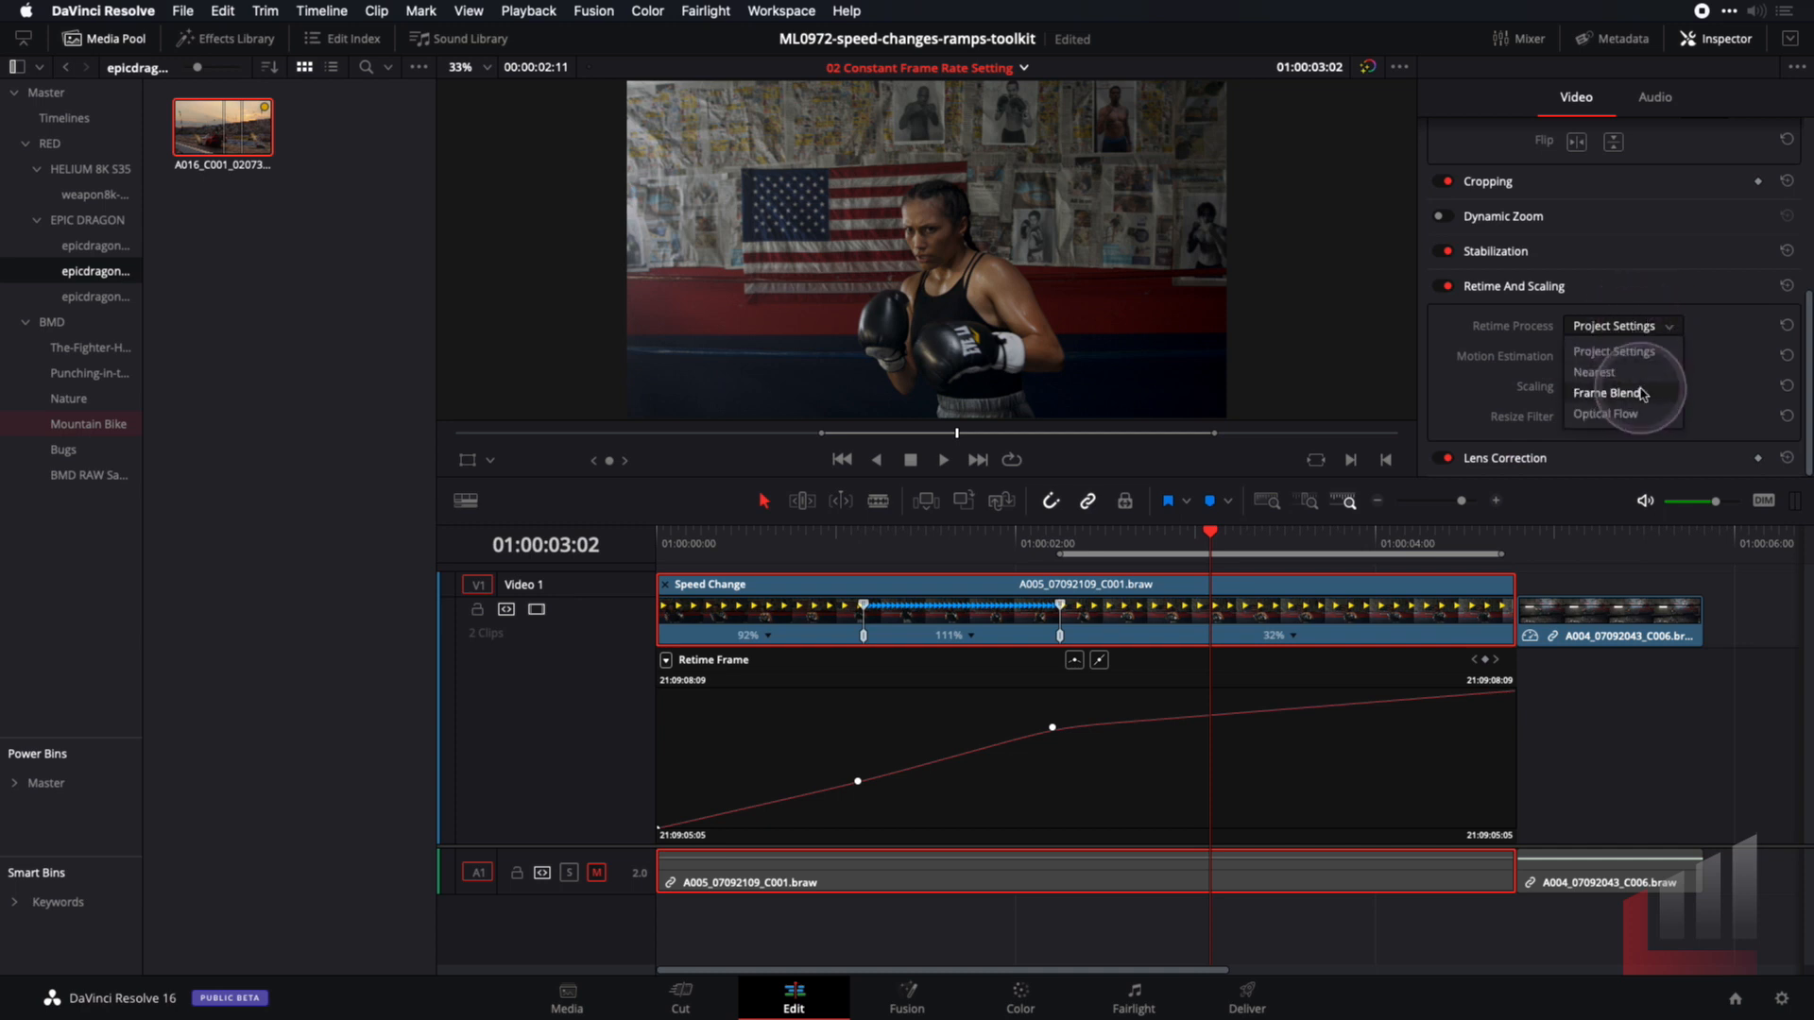
click(1635, 414)
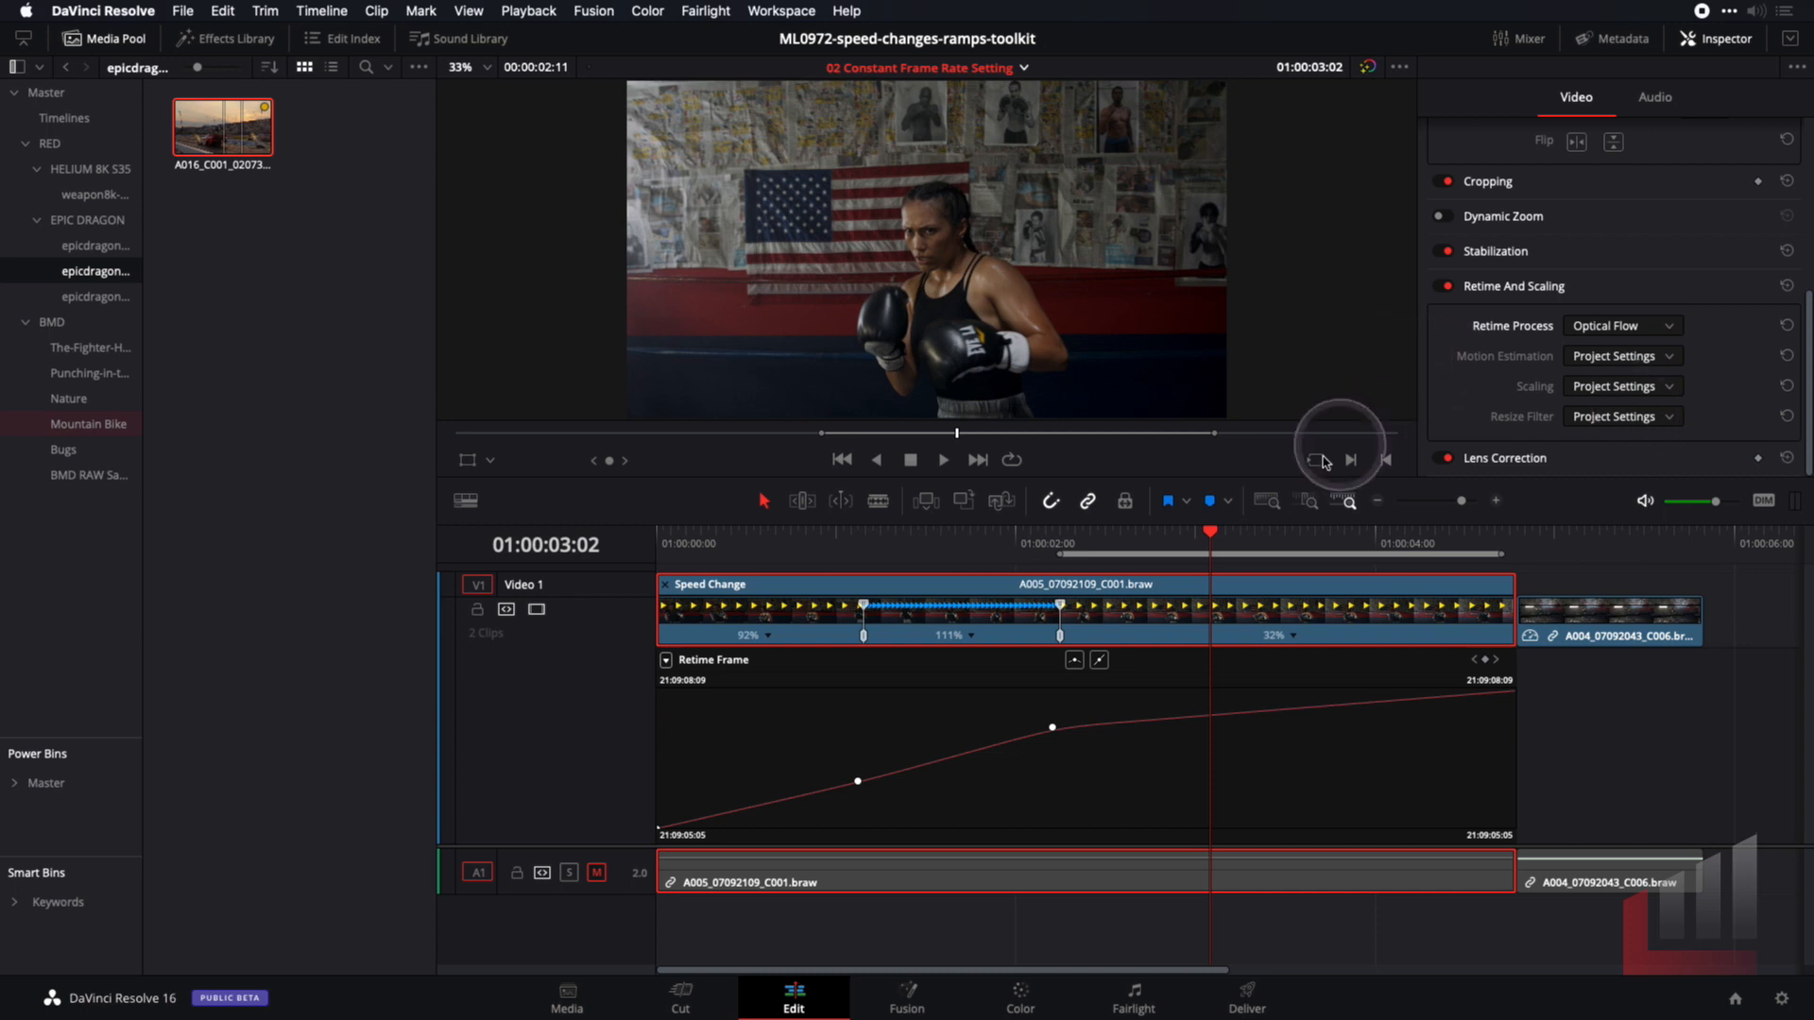
Play the marked slow segment in full screen to examine its motion, return to the edit view, and stop playback
key(super+f)
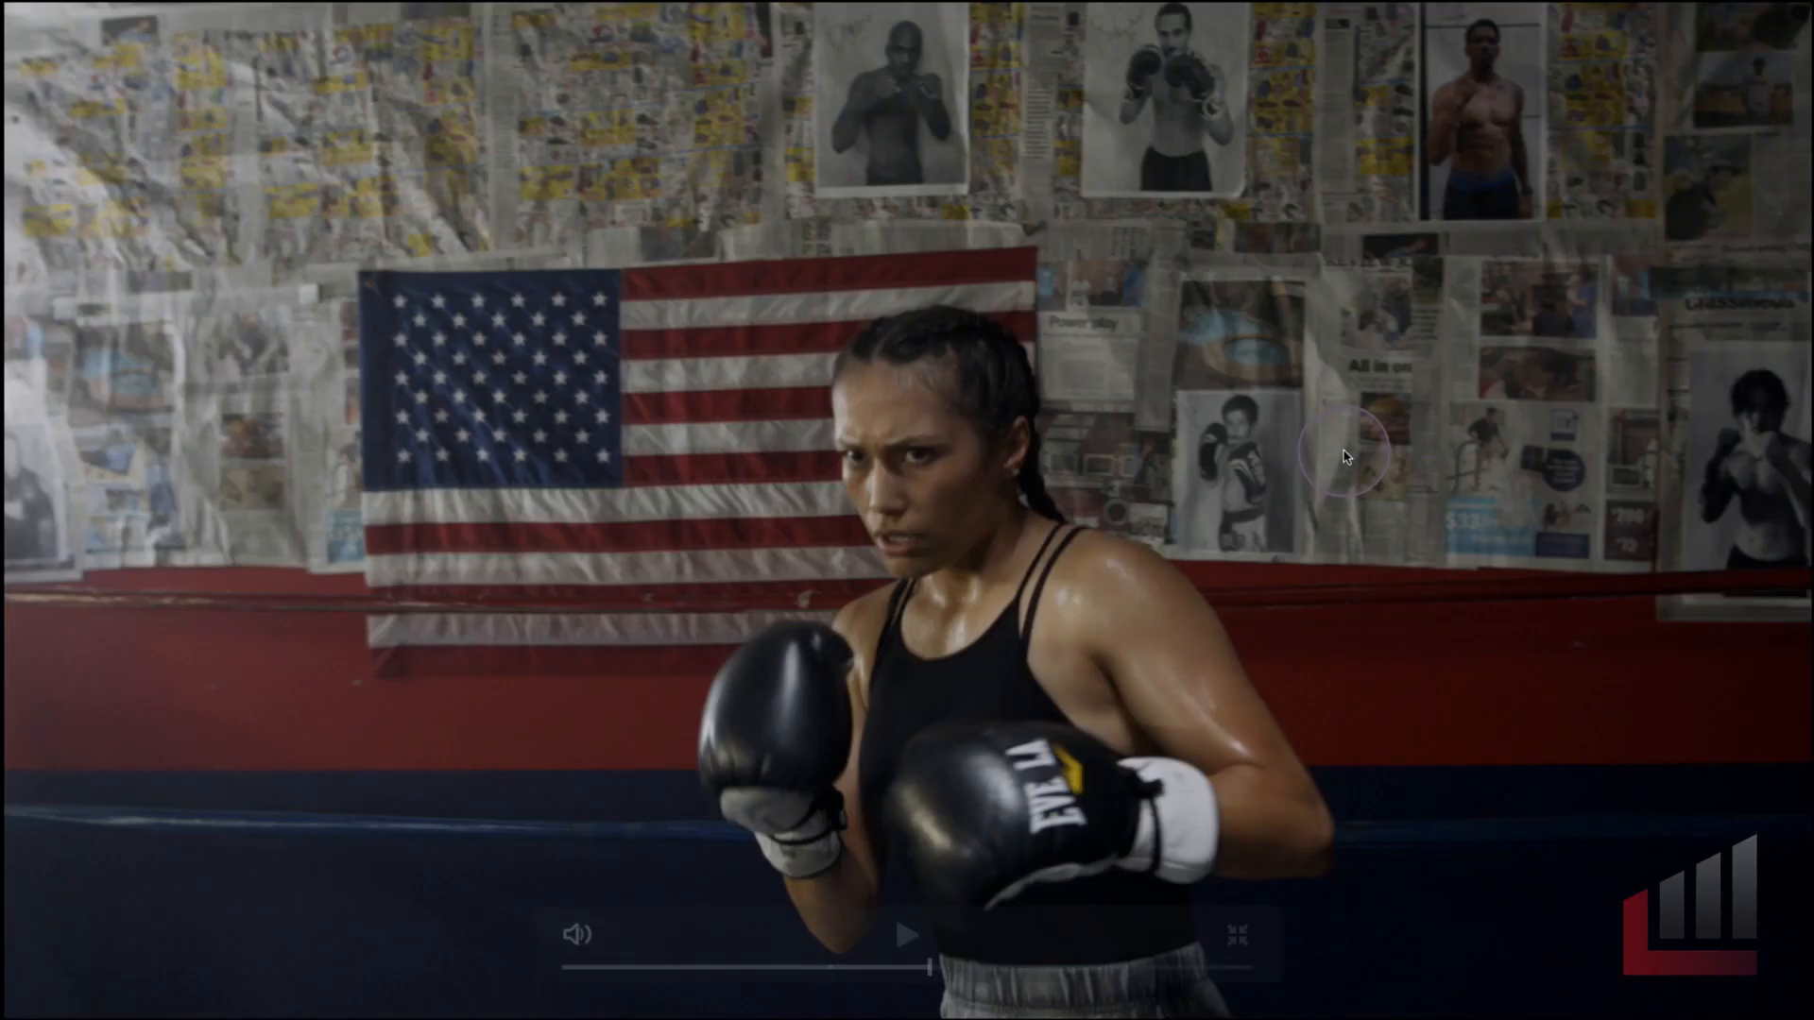
key(space)
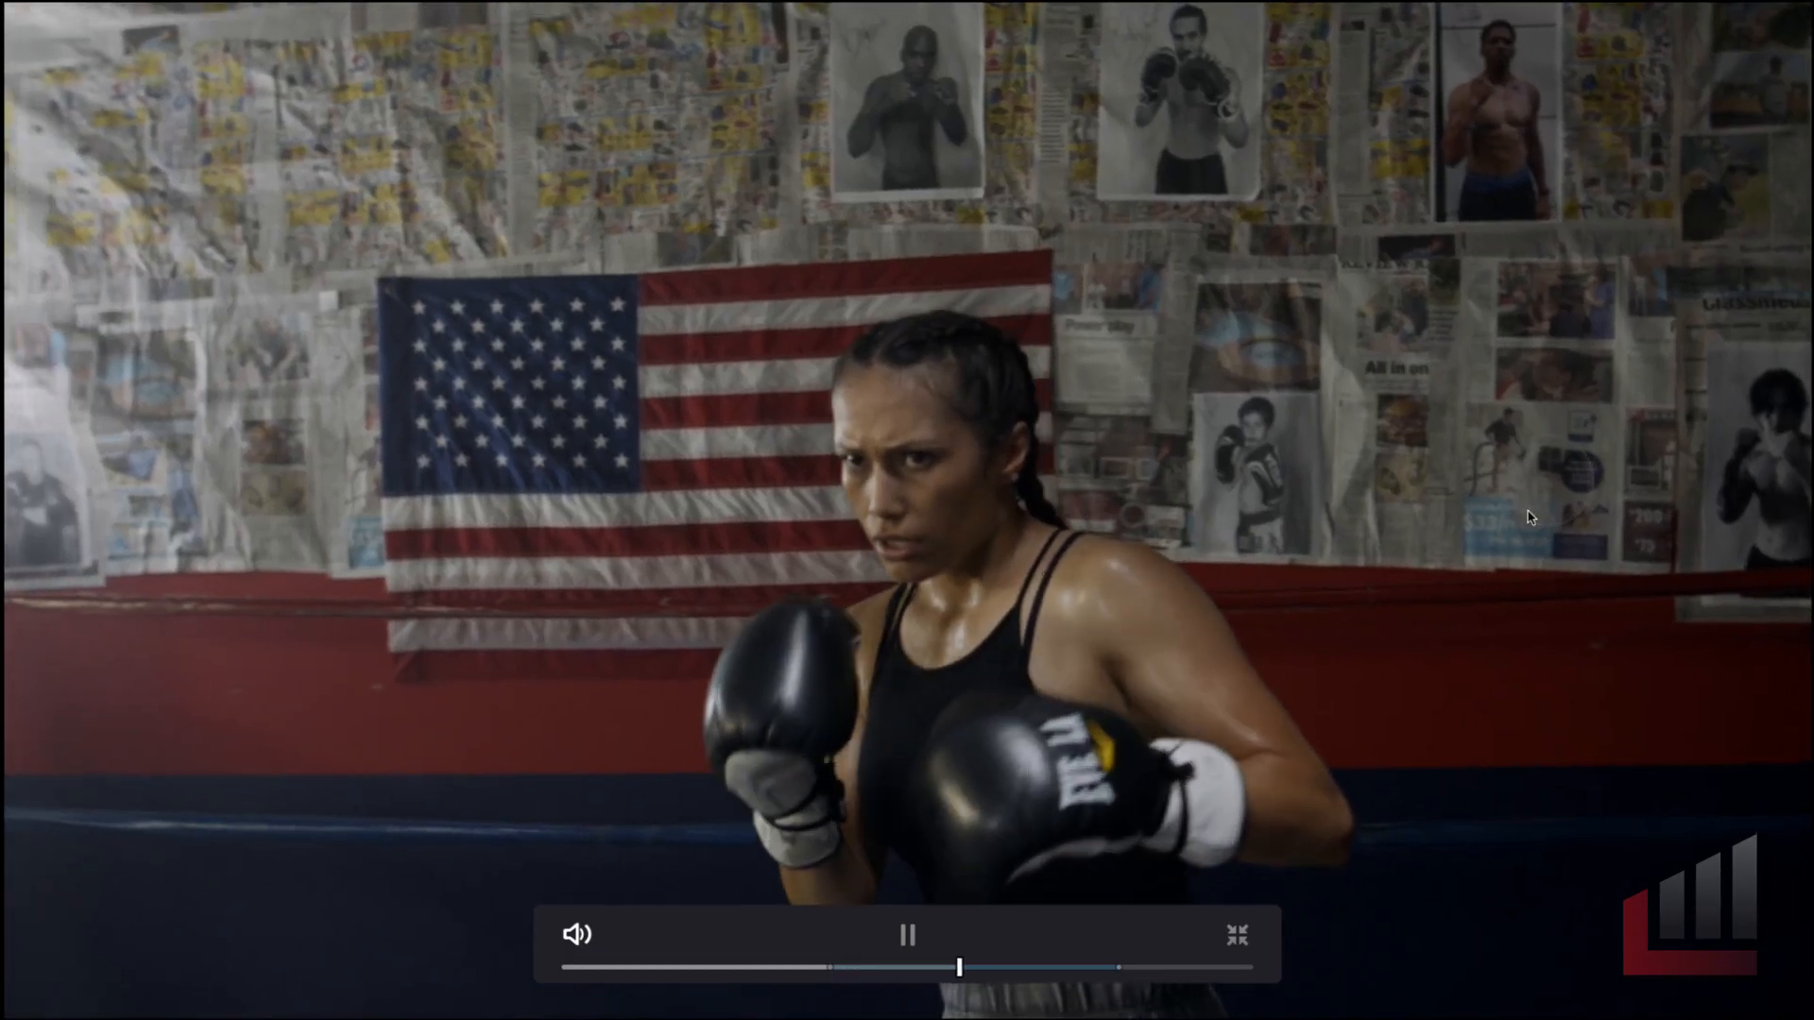
click(1440, 701)
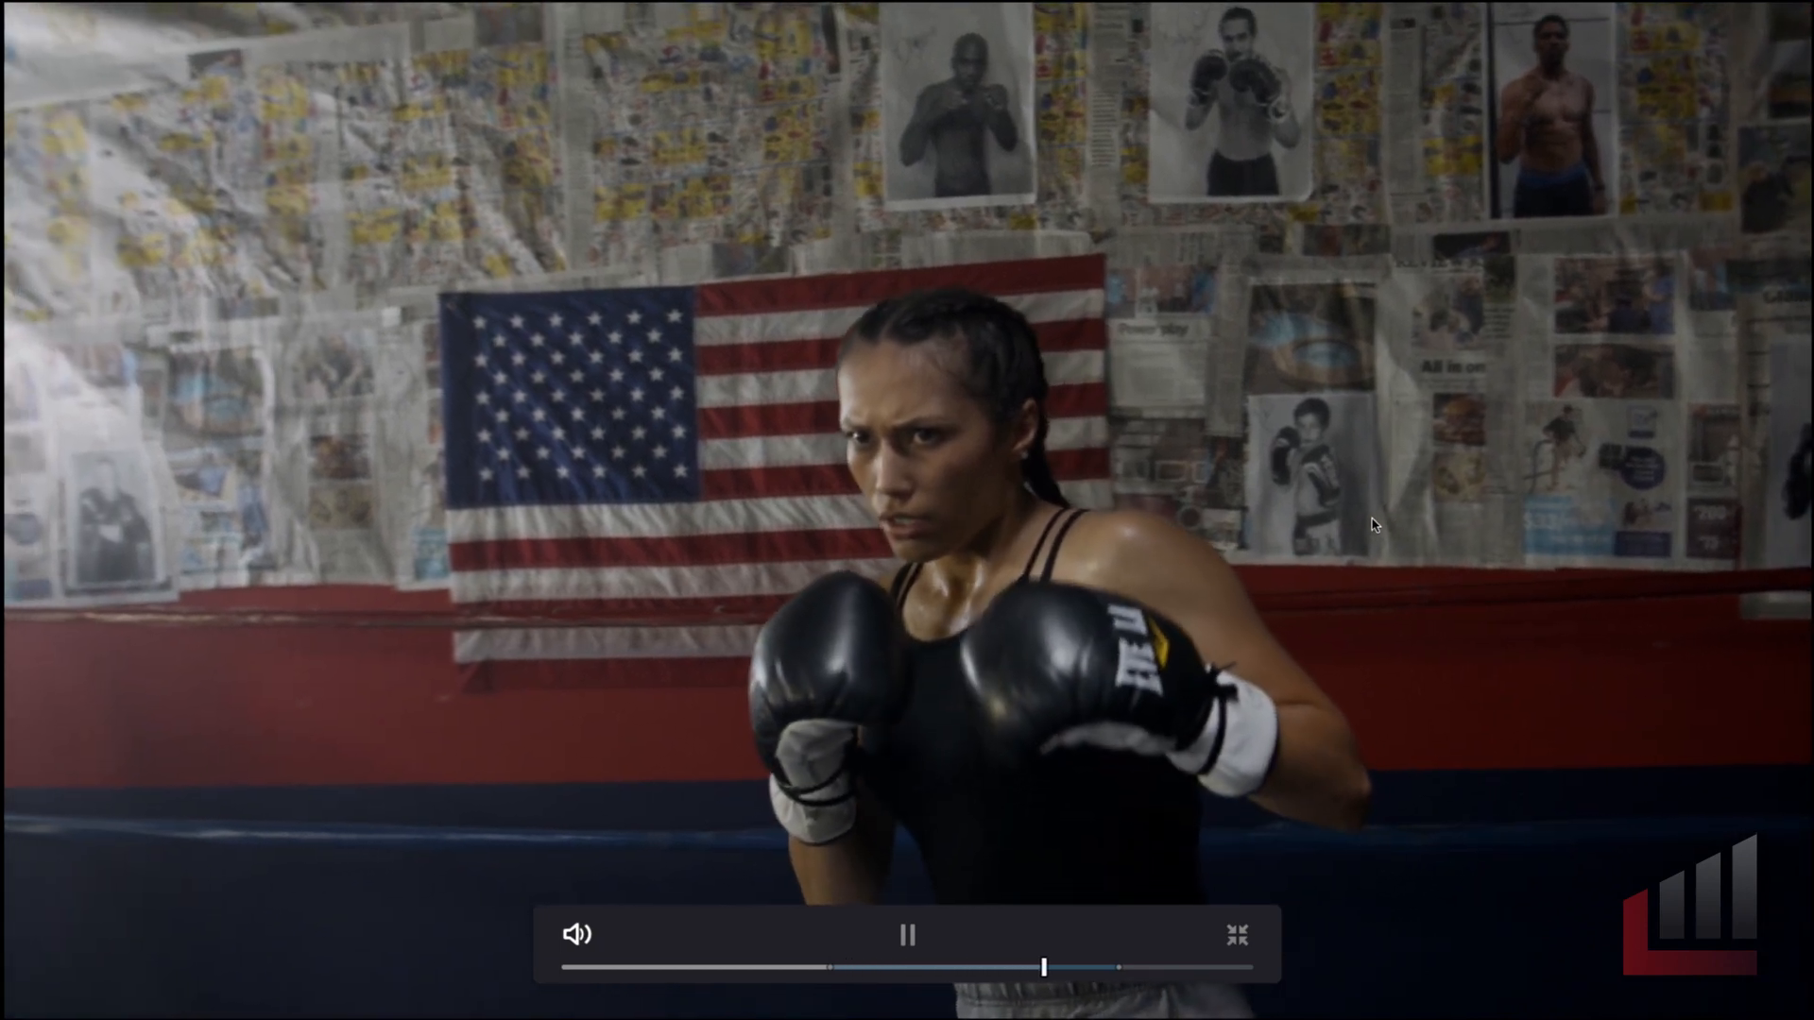
click(1371, 514)
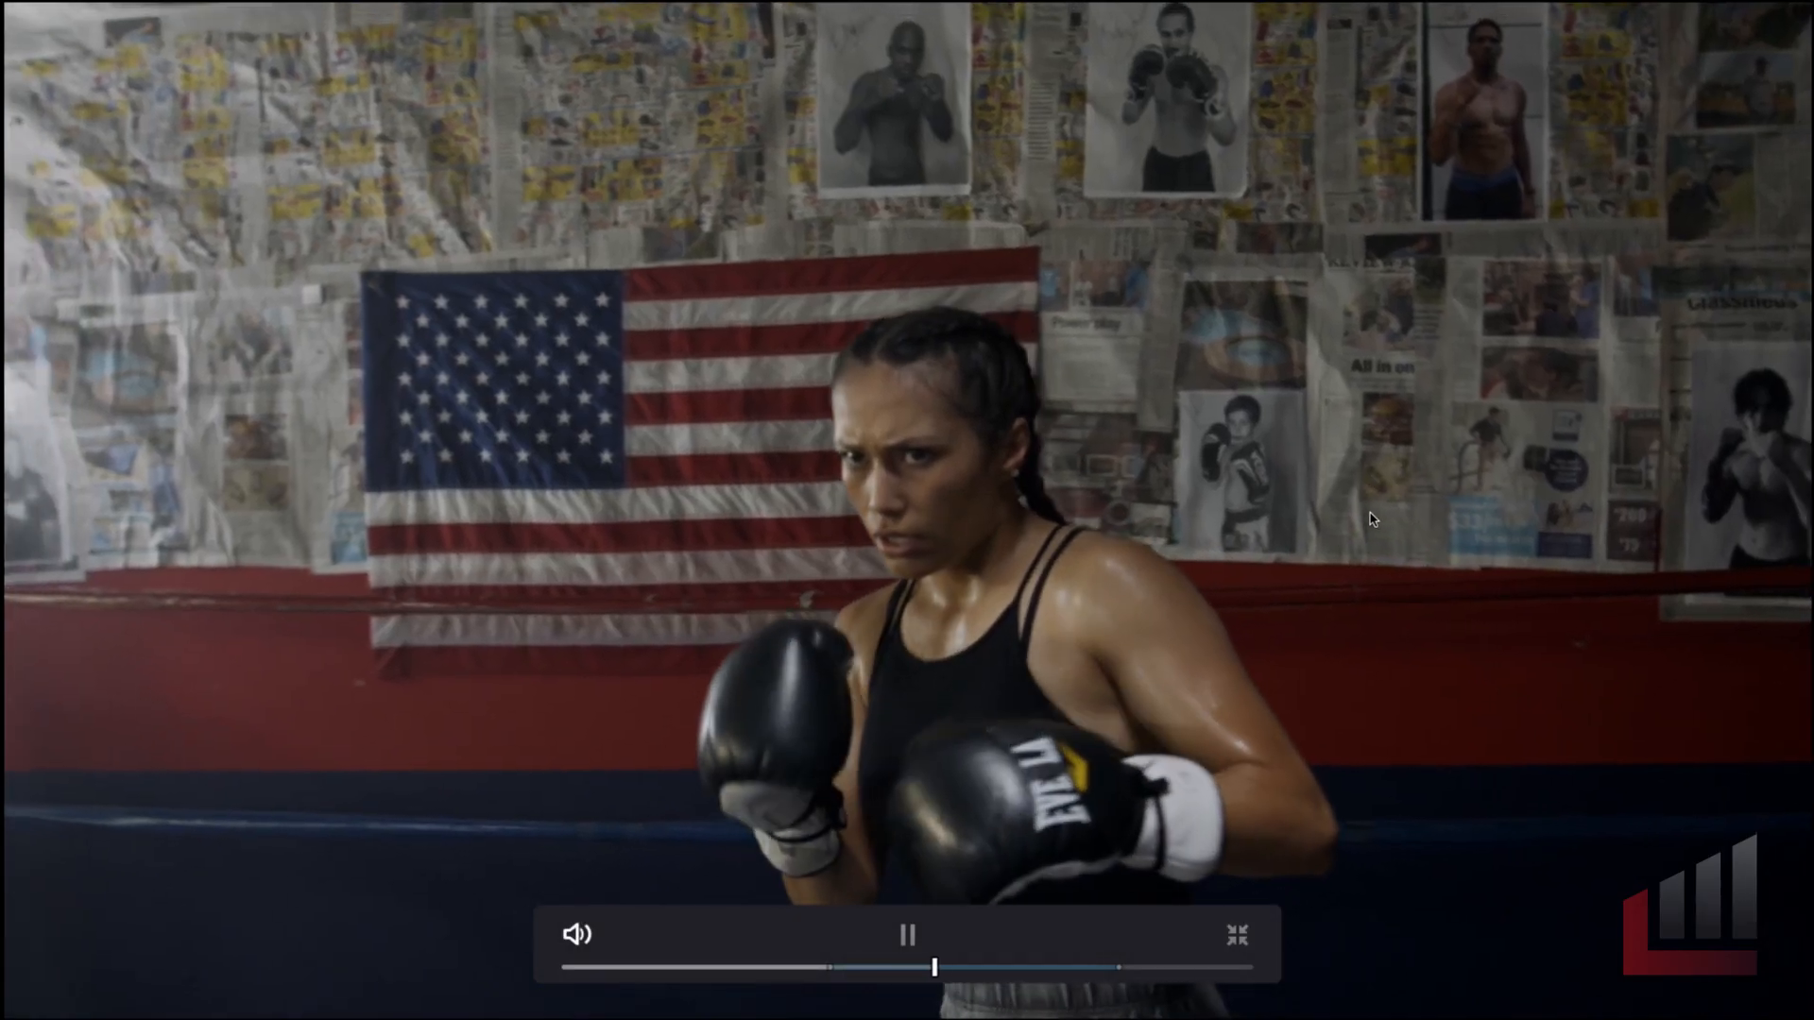
key(Escape)
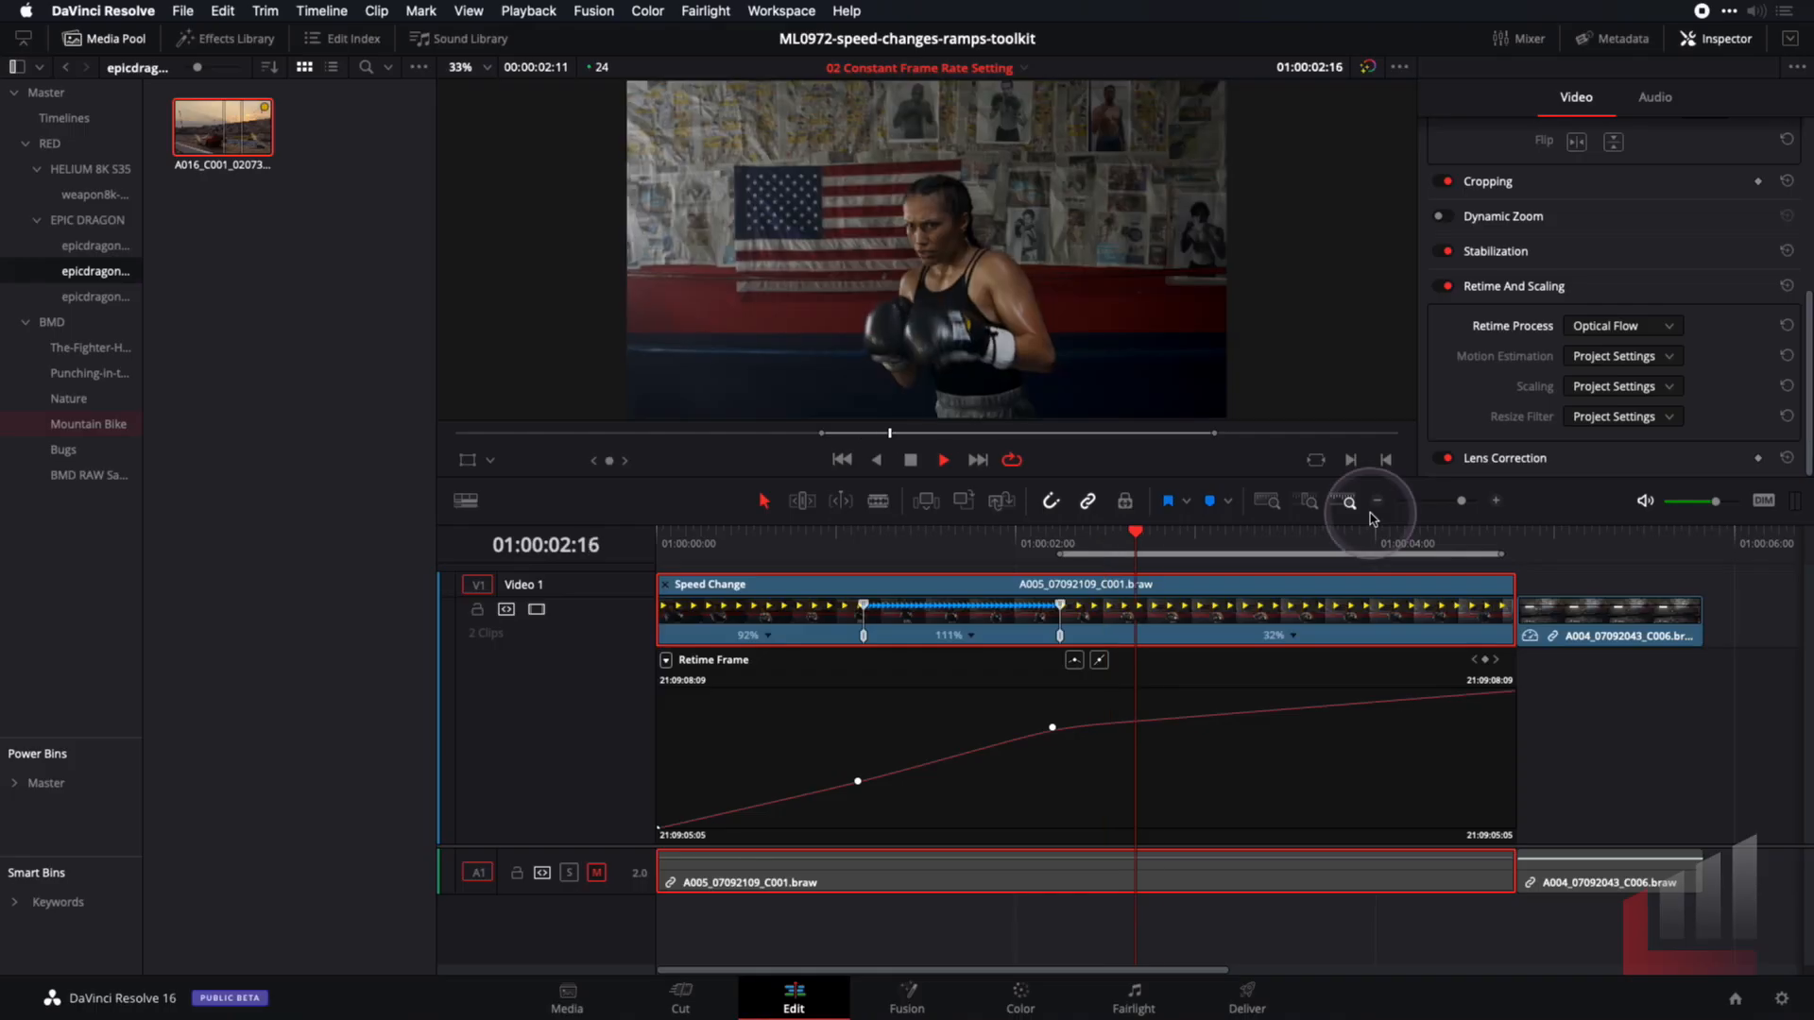
key(space)
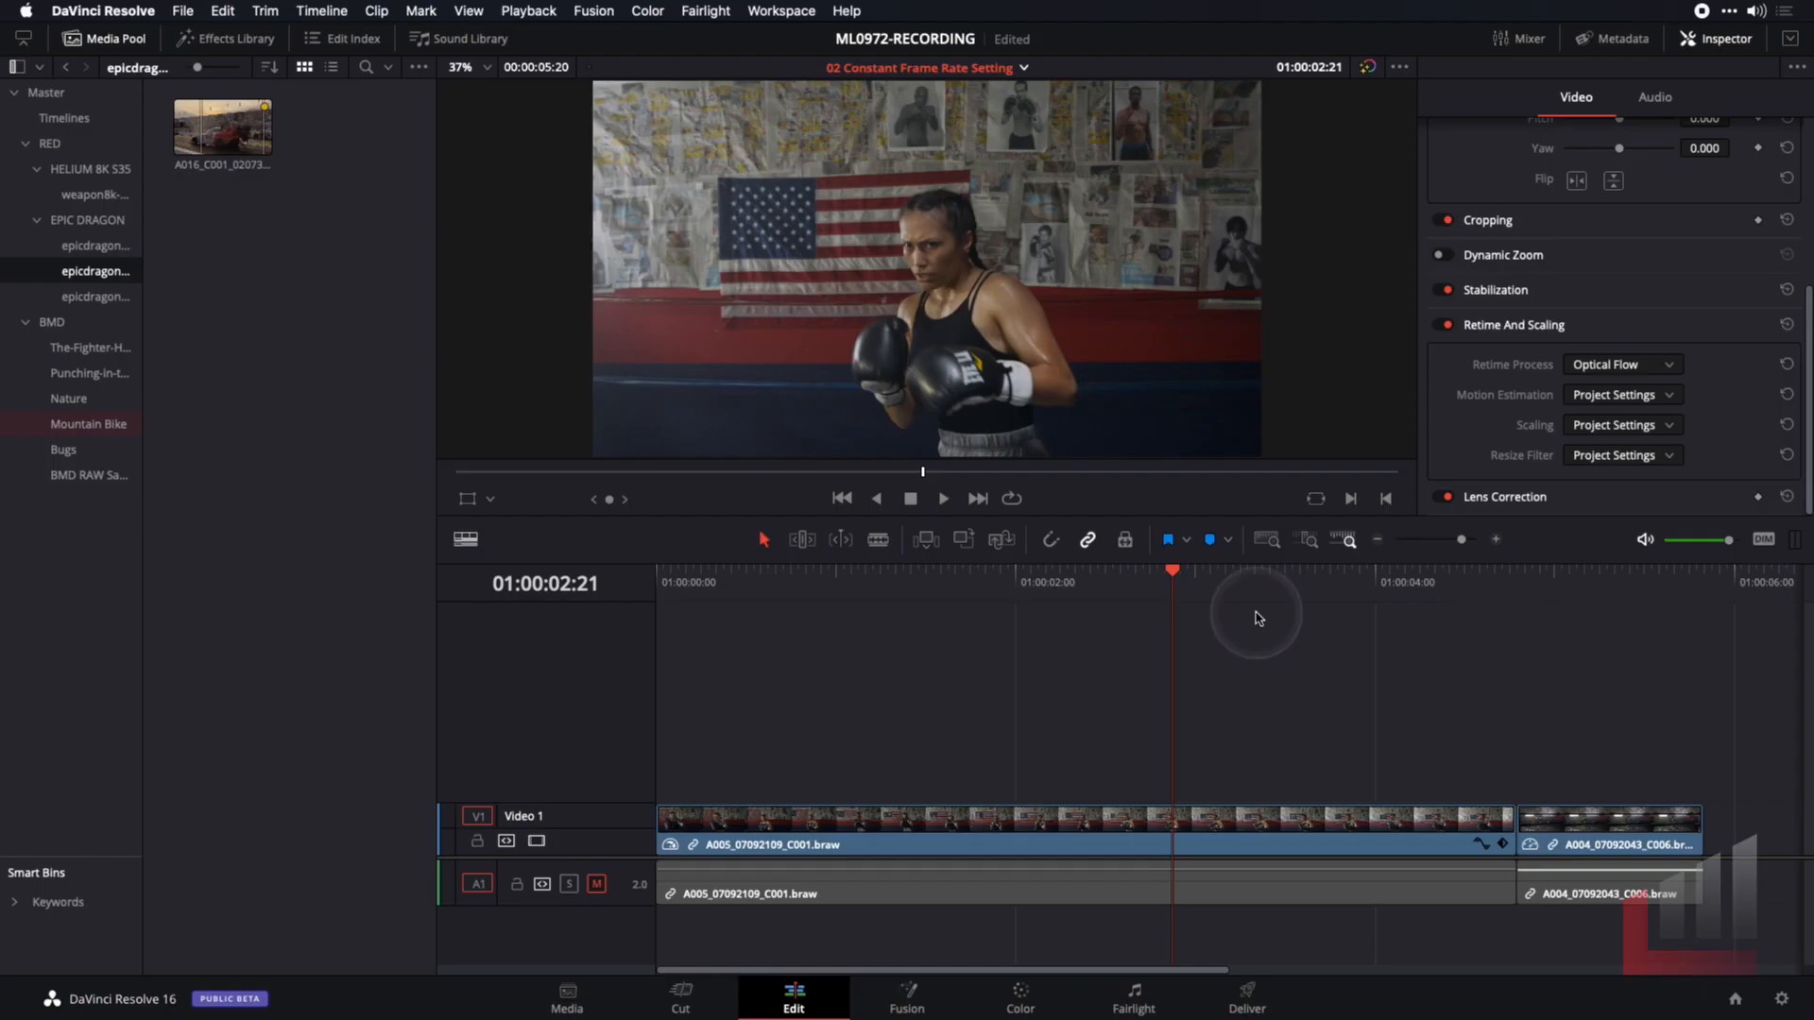
Mark an in-to-out range from 01:00:01:13 to 01:00:04:19 and play it in a loop in full screen
drag(1148, 591, 931, 609)
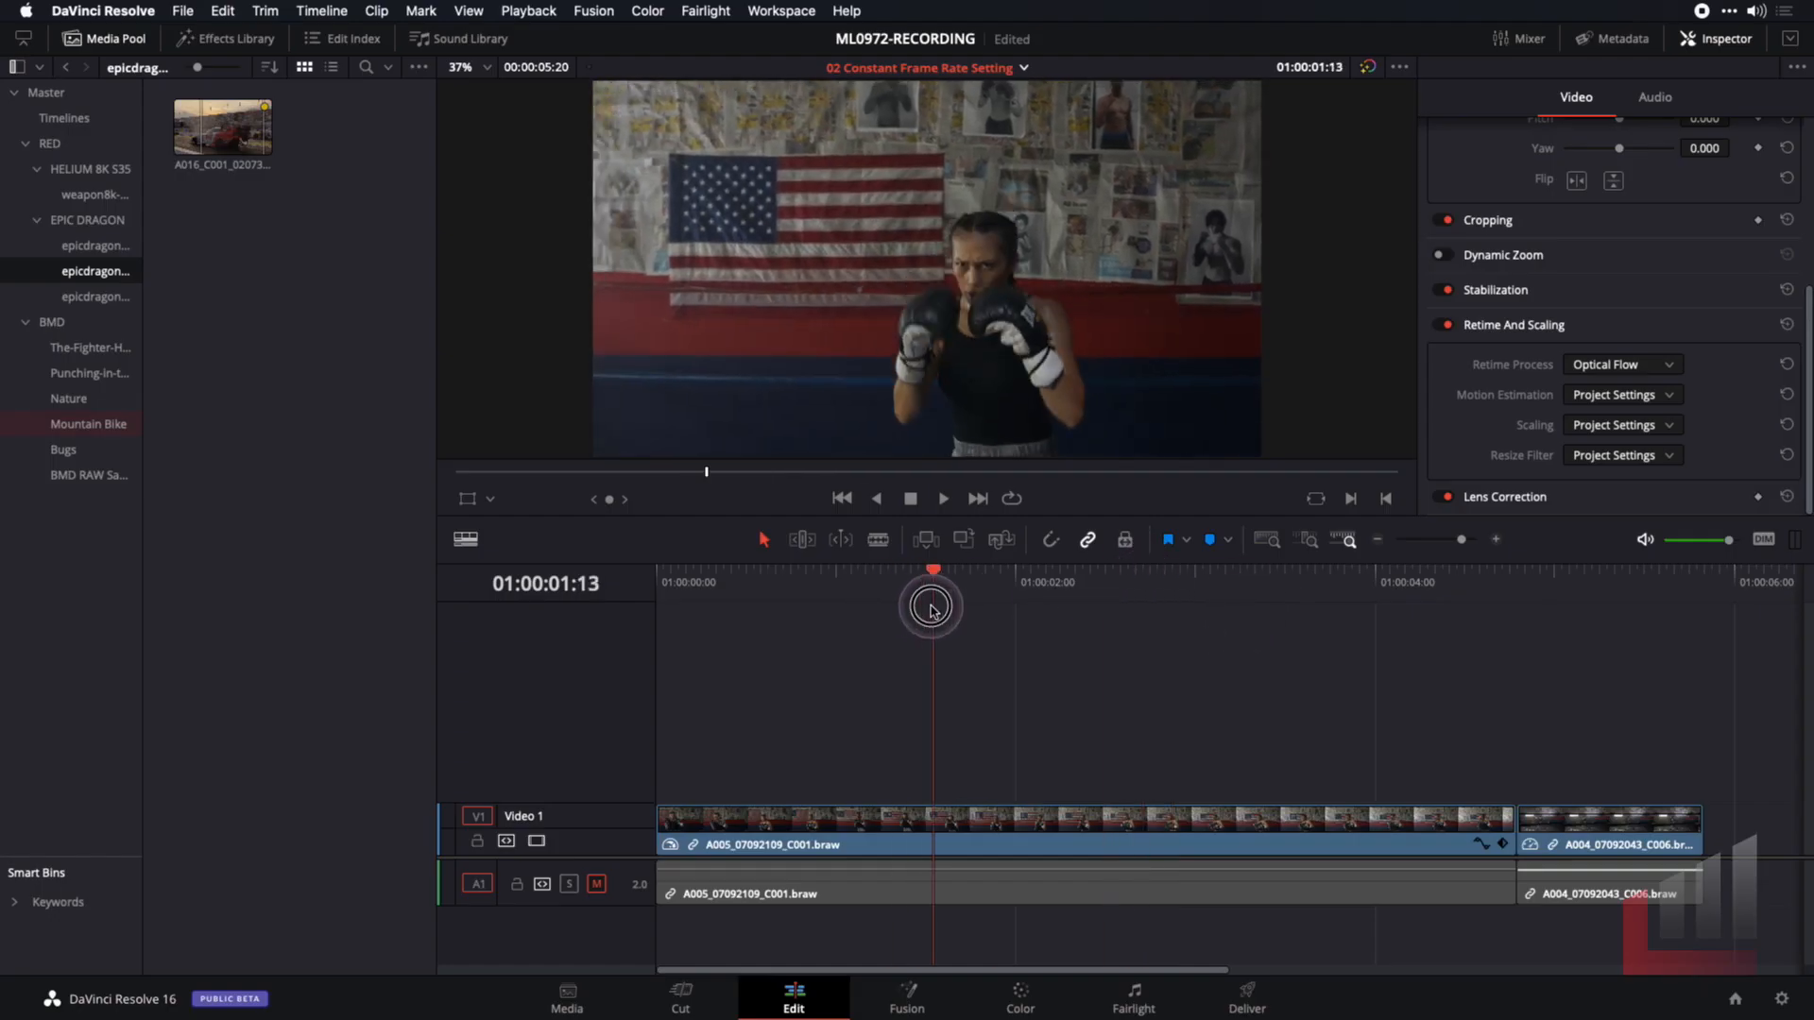
key(i)
drag(1181, 593, 1518, 599)
key(o)
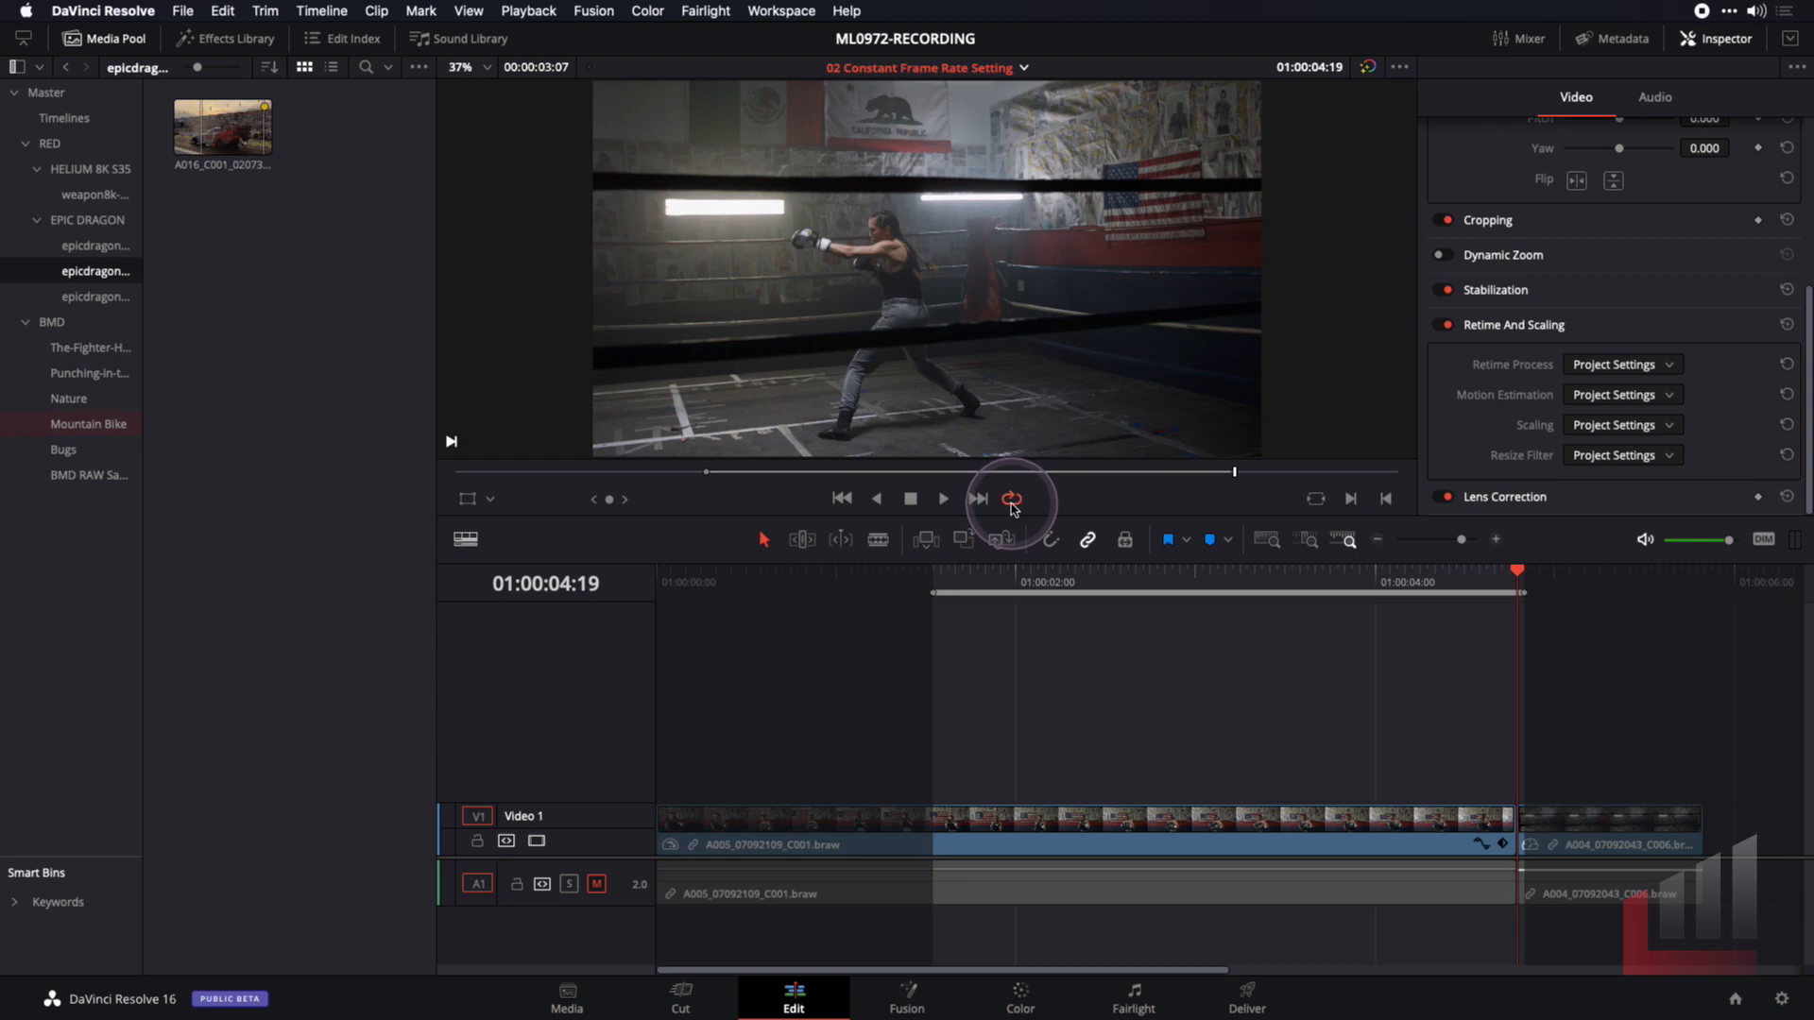
key(super+f)
key(space)
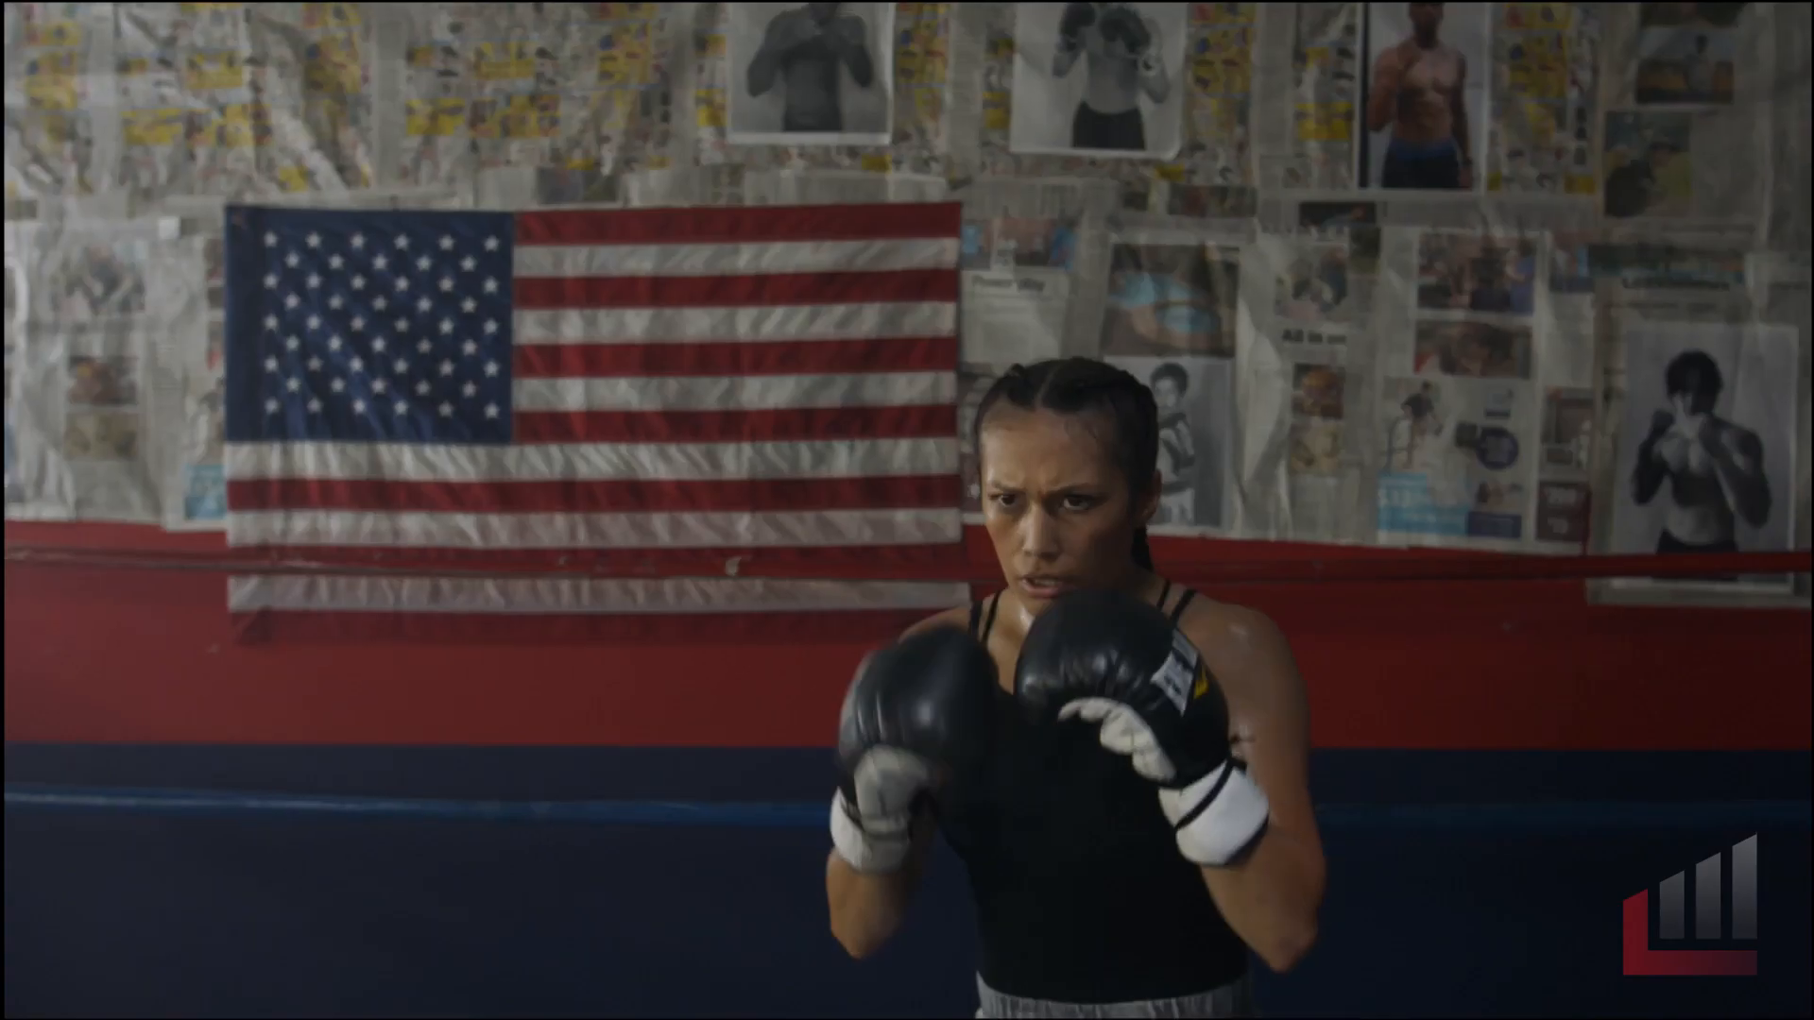
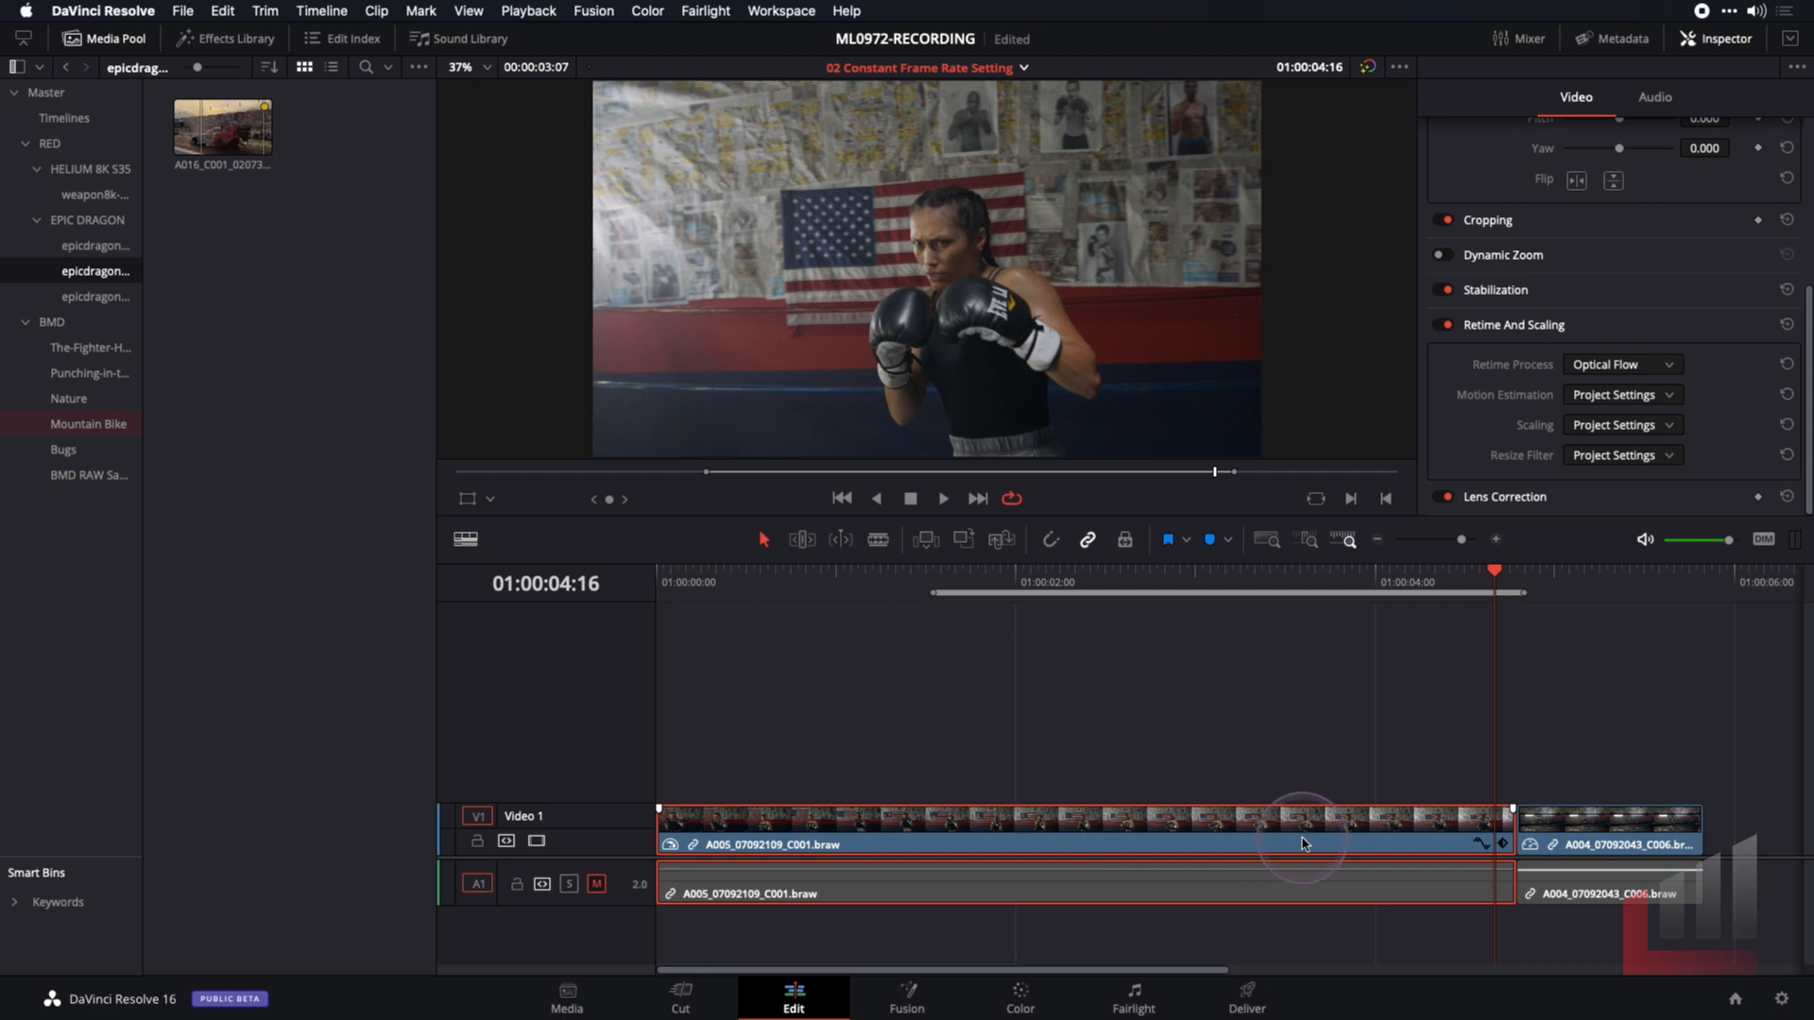
Try Frame Blend as the first clip's Retime Process, go back to Optical Flow, and review the Motion Estimation options
click(1622, 364)
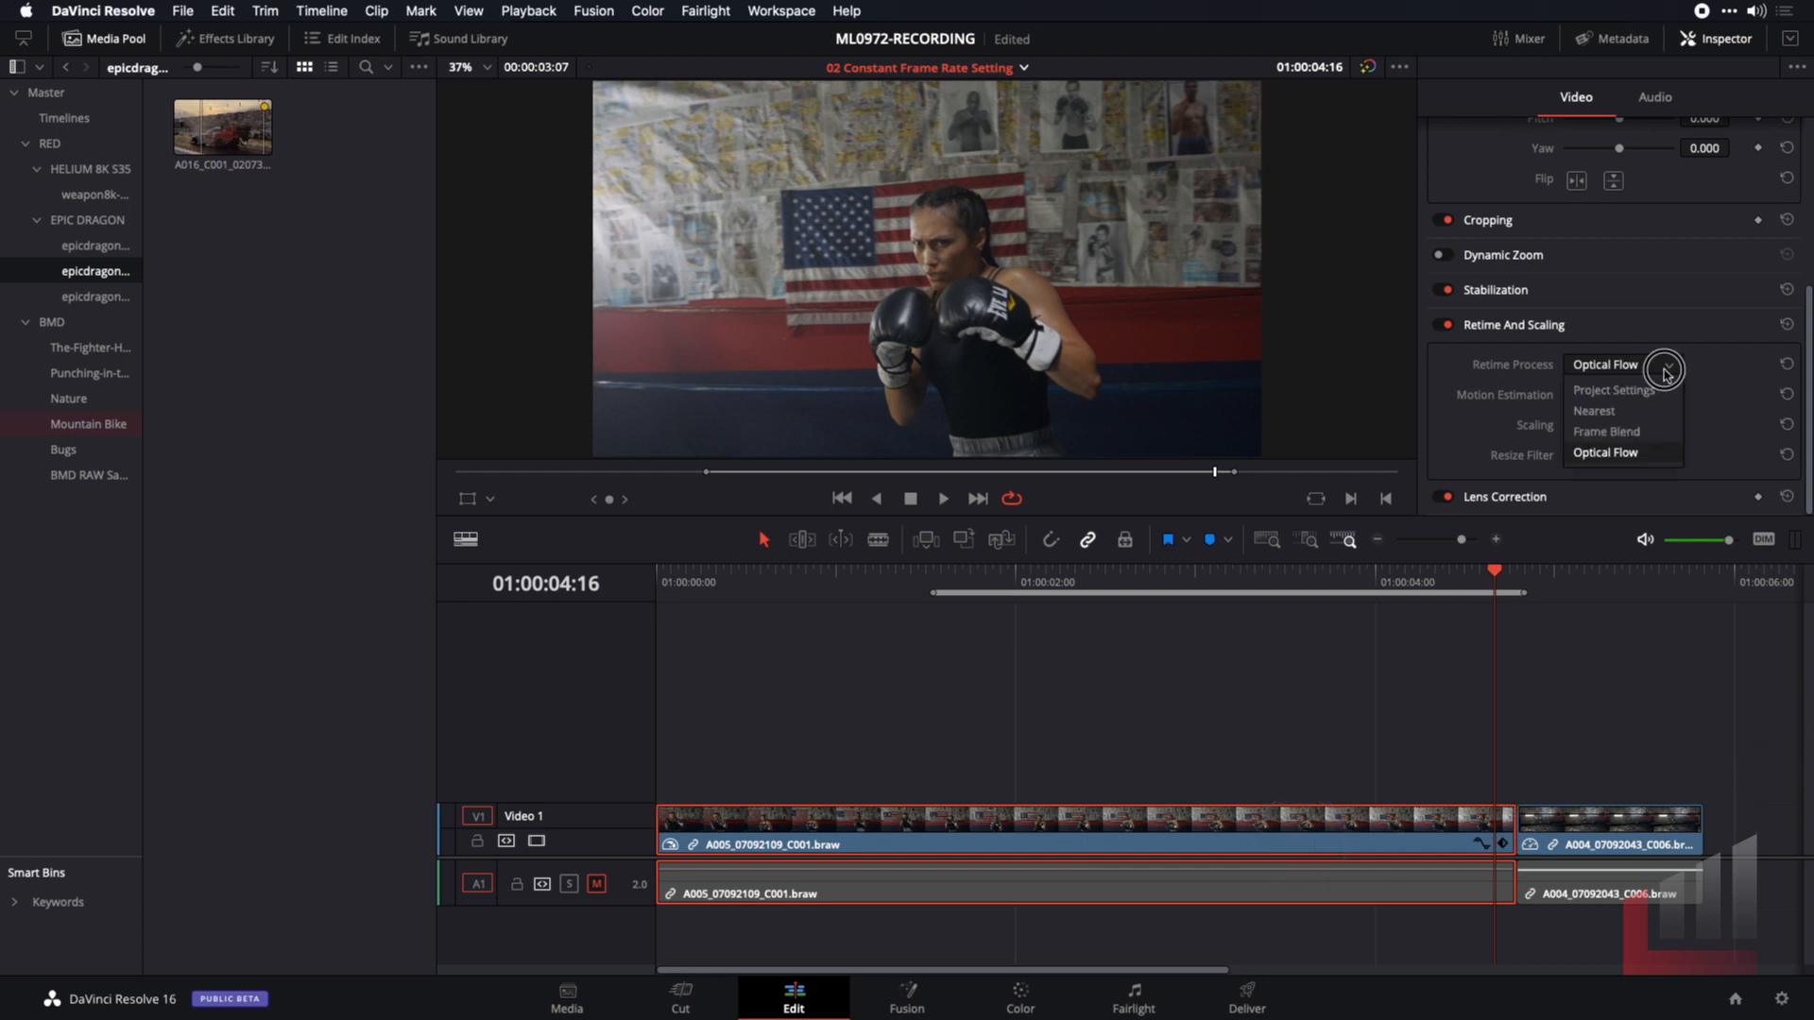
click(1654, 430)
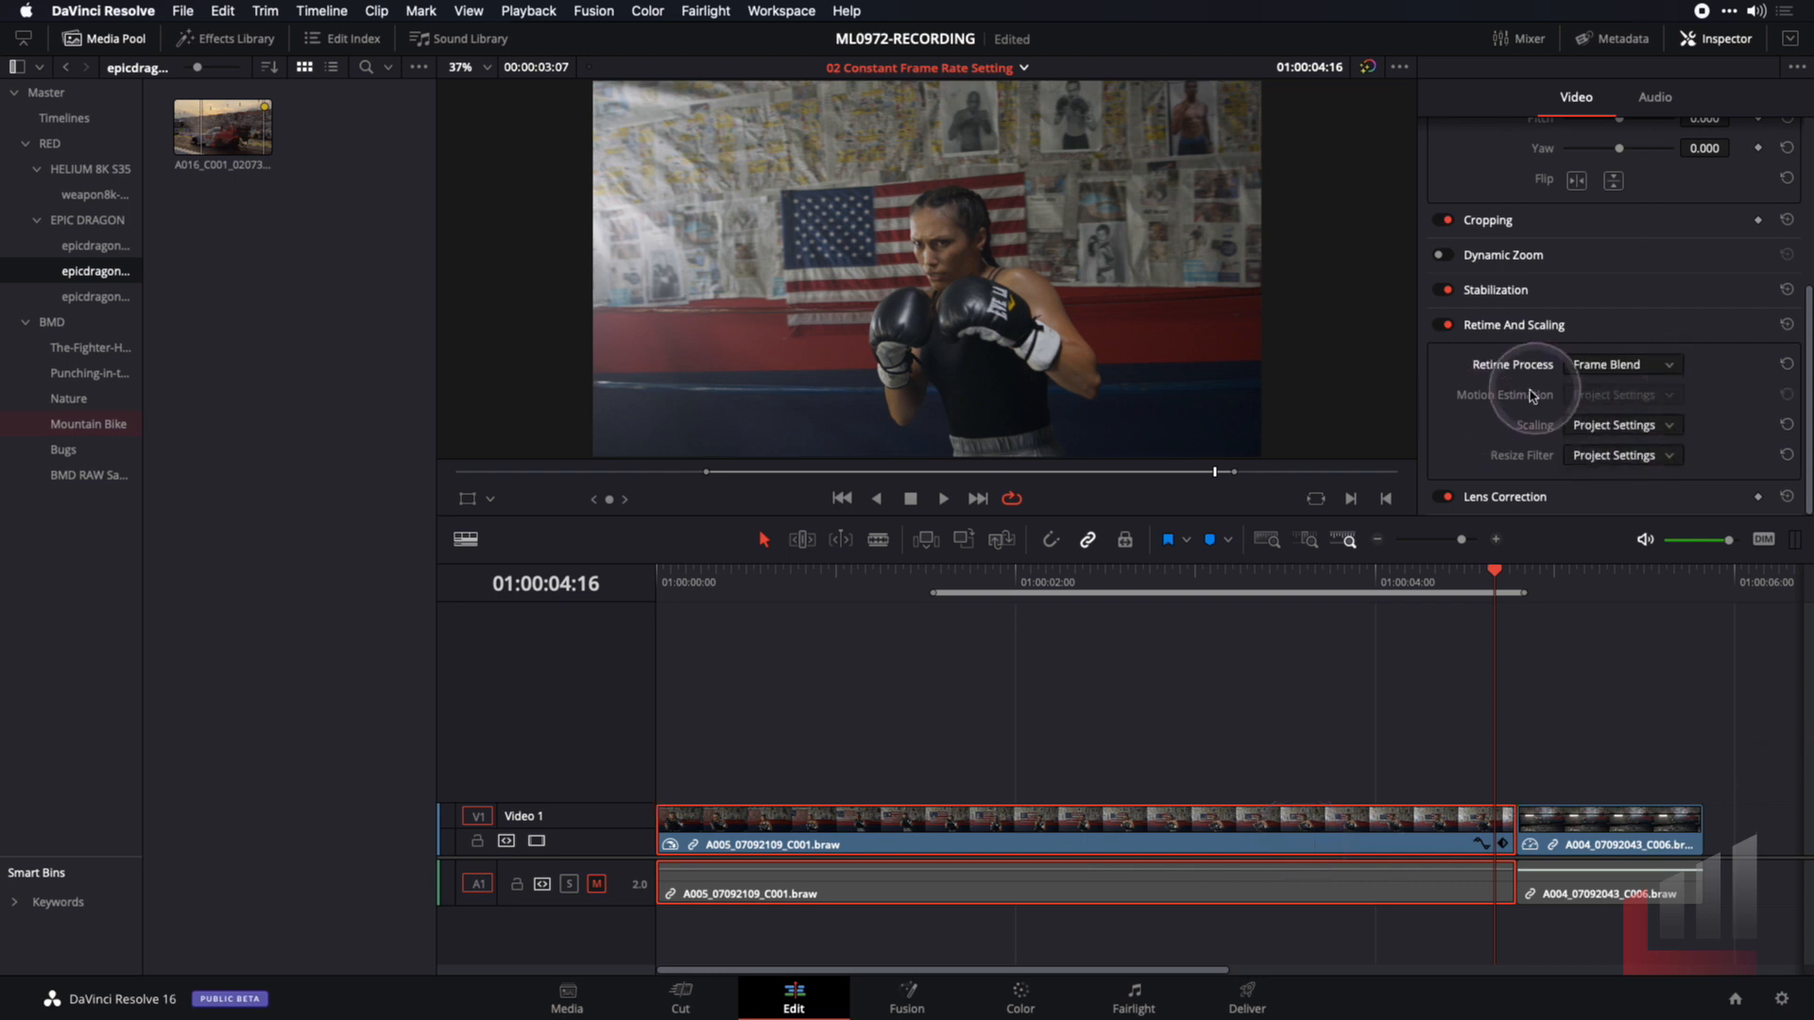
click(1674, 364)
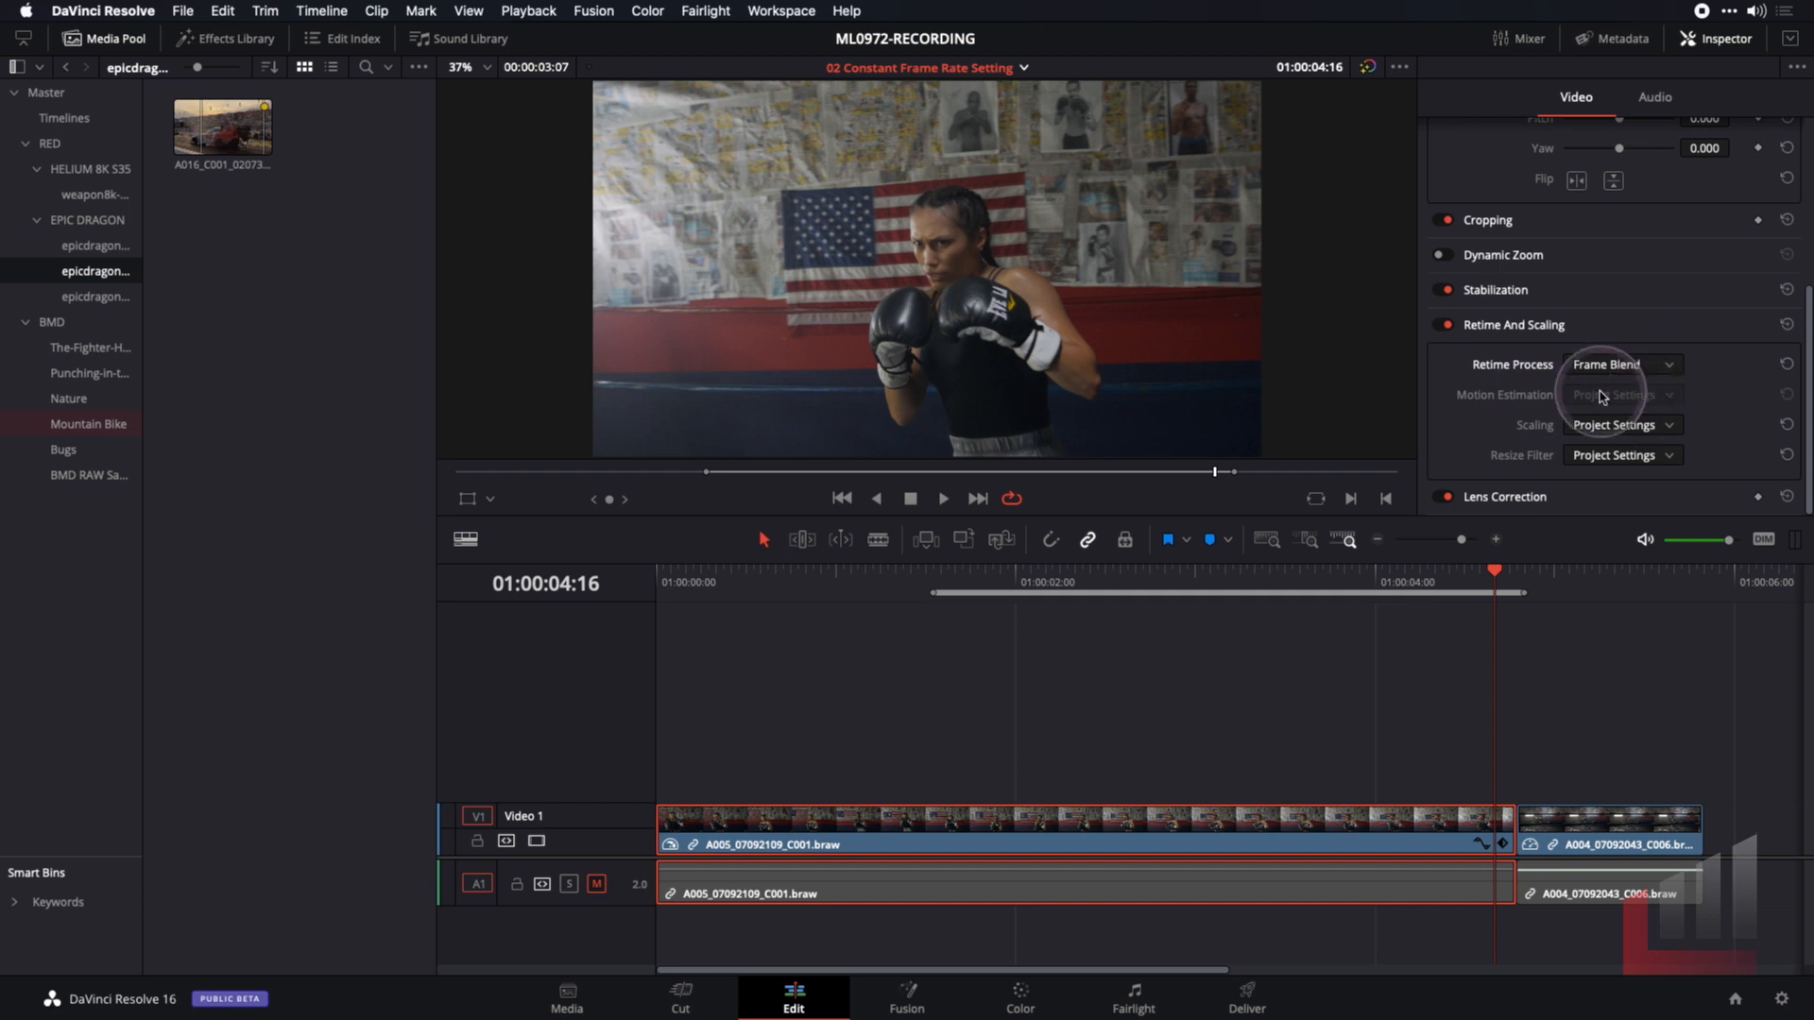
click(1659, 367)
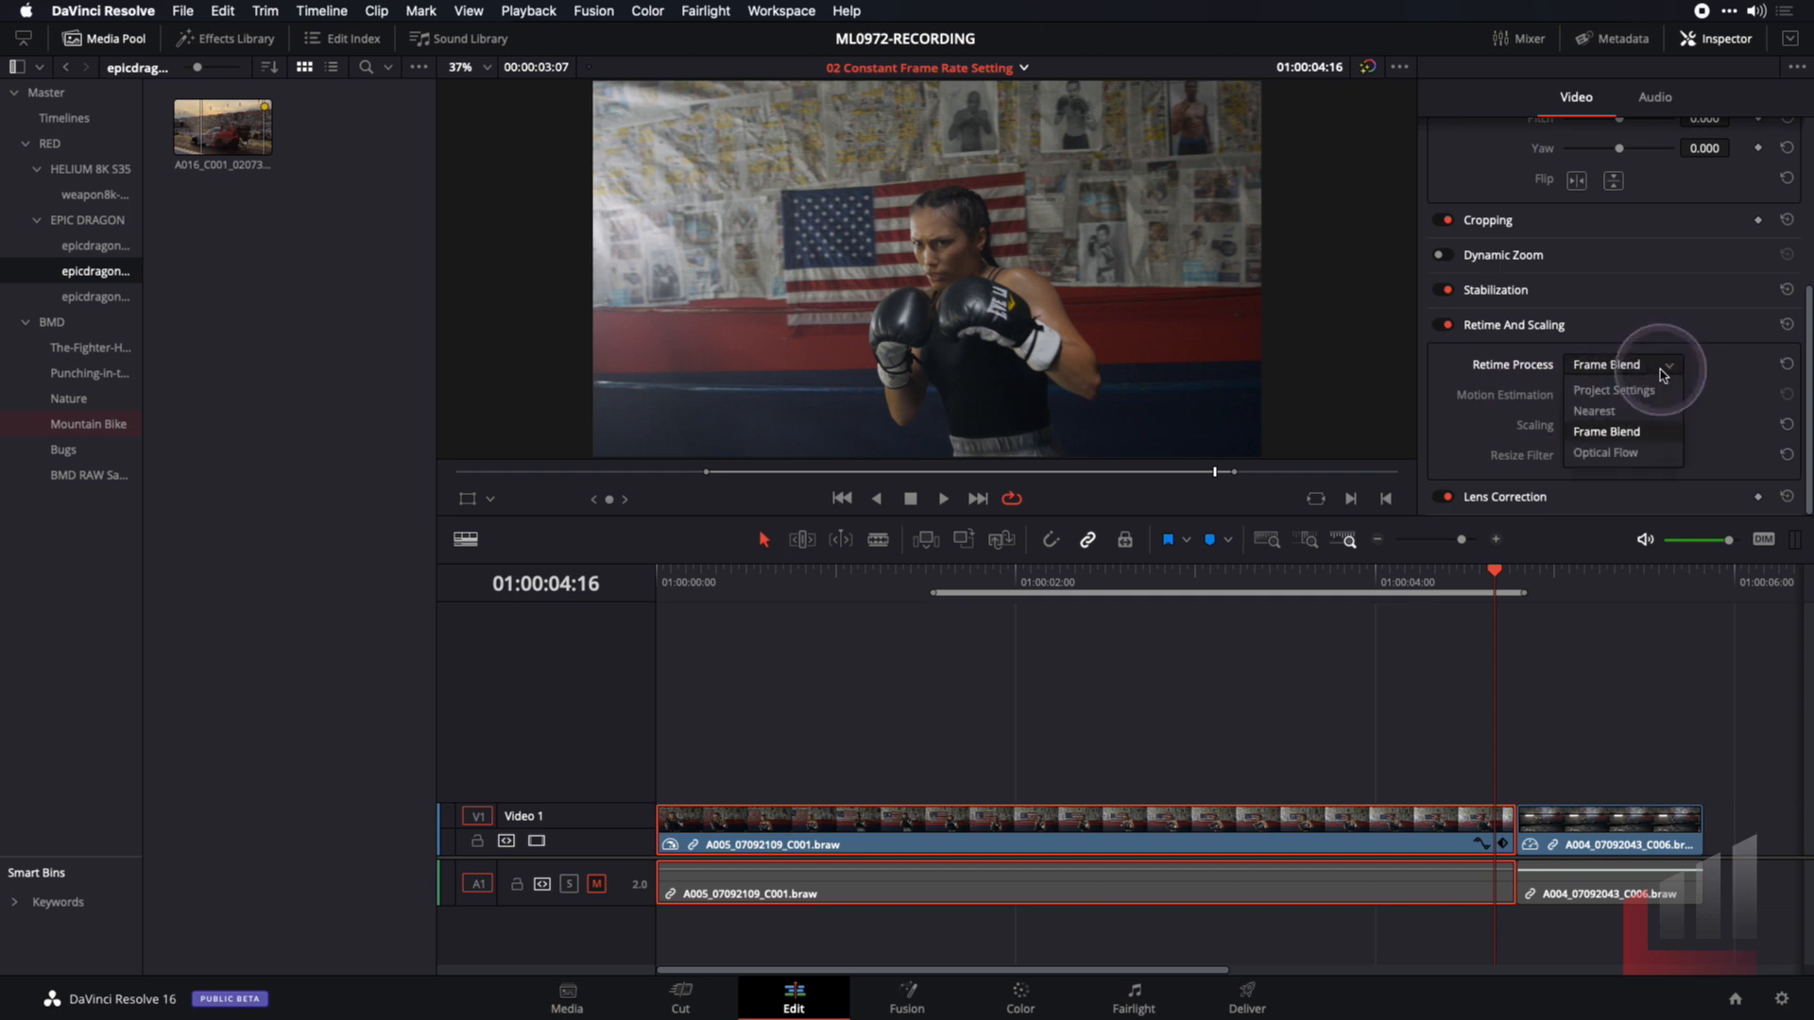
click(1646, 451)
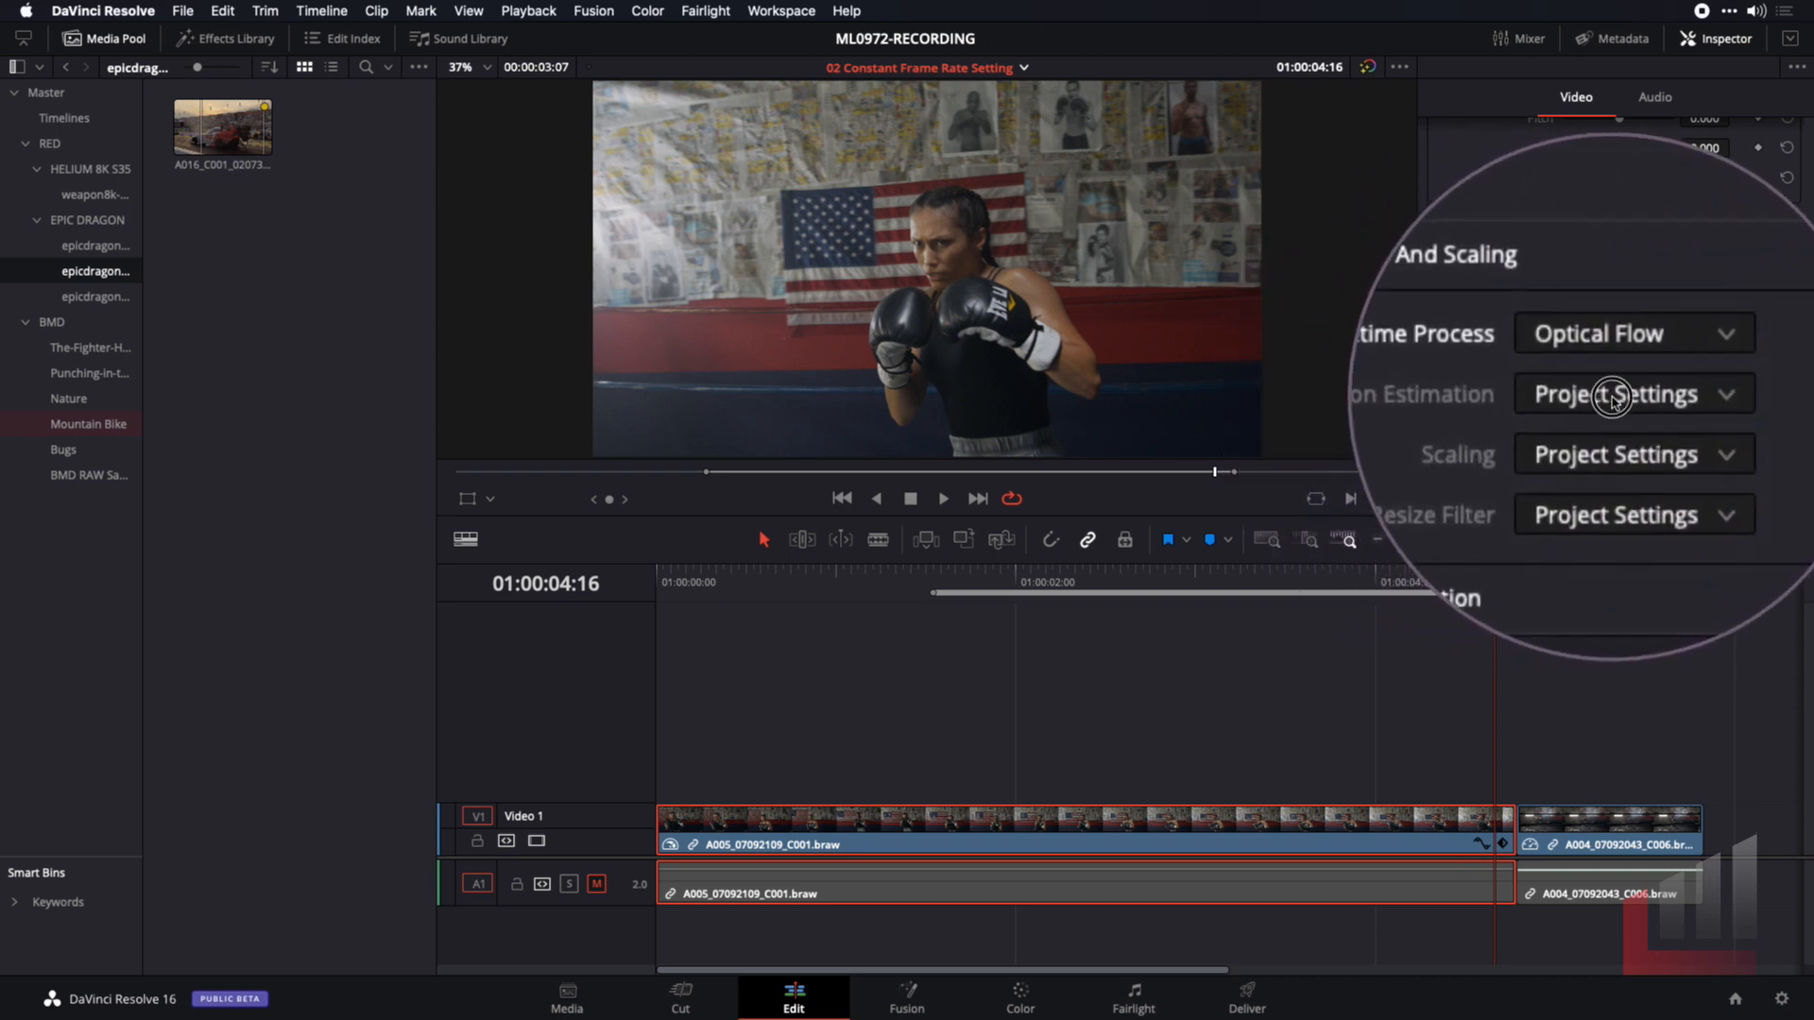
click(1669, 397)
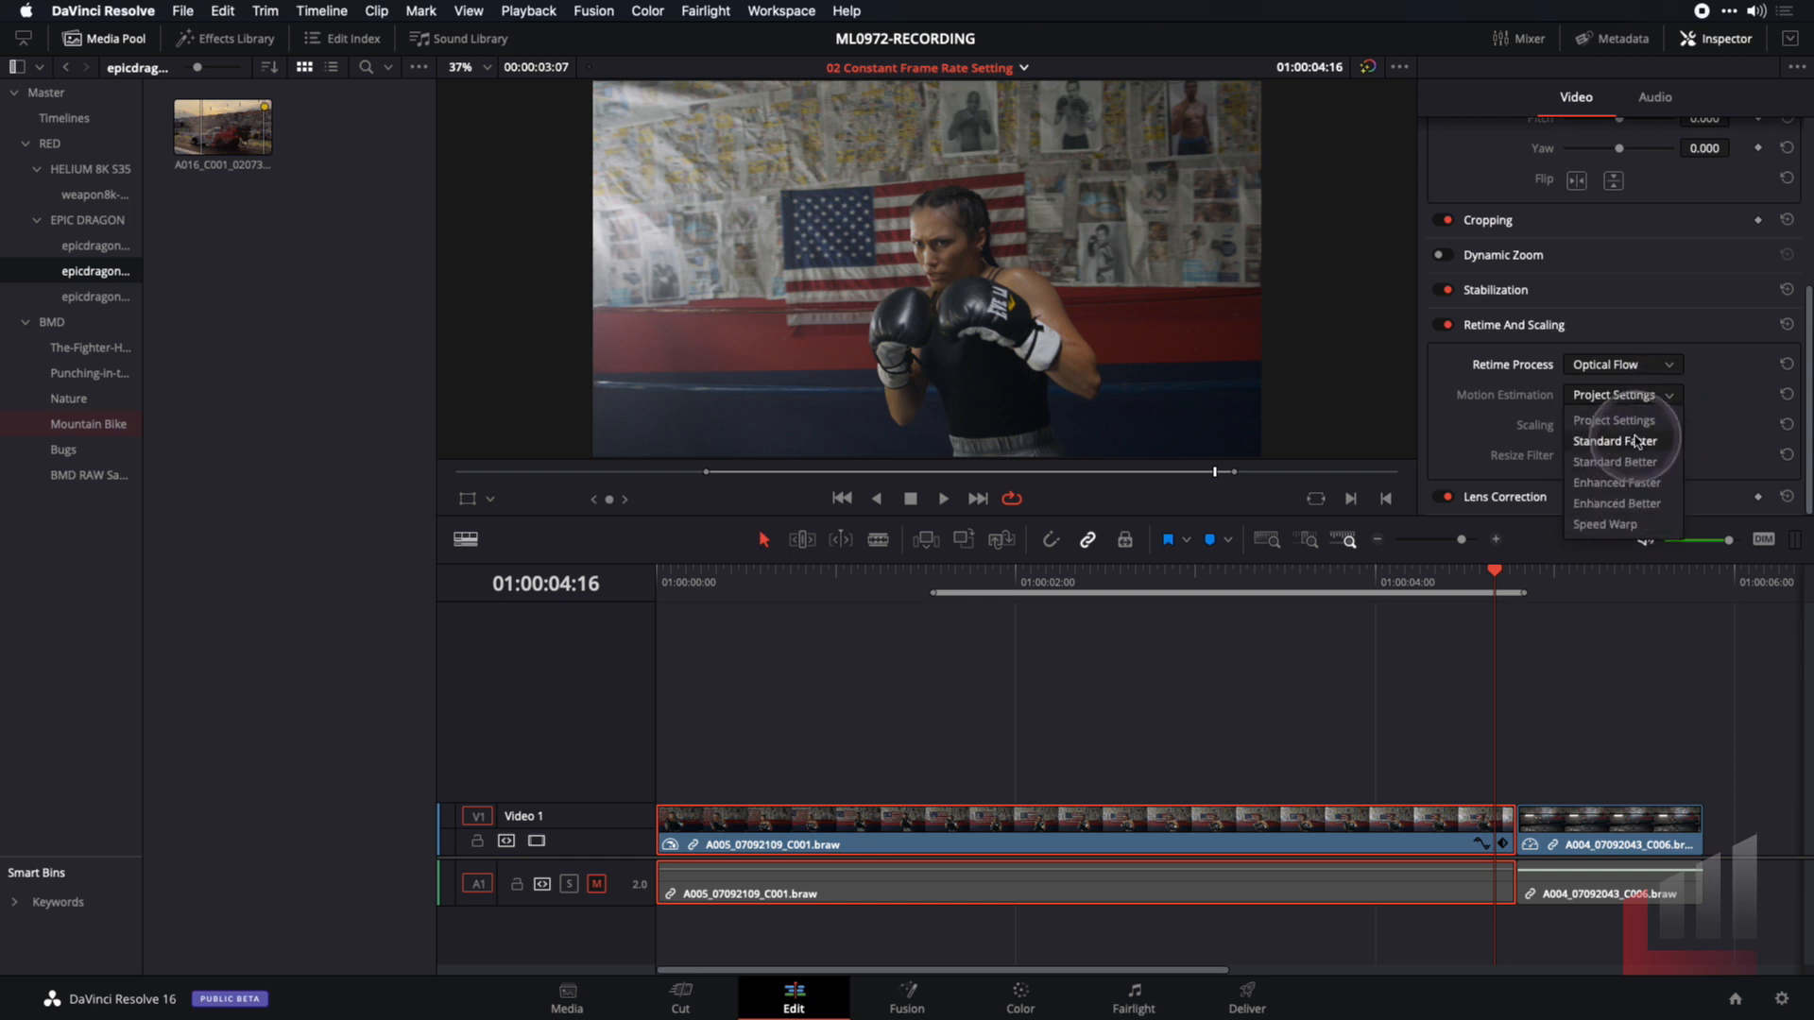
click(1637, 422)
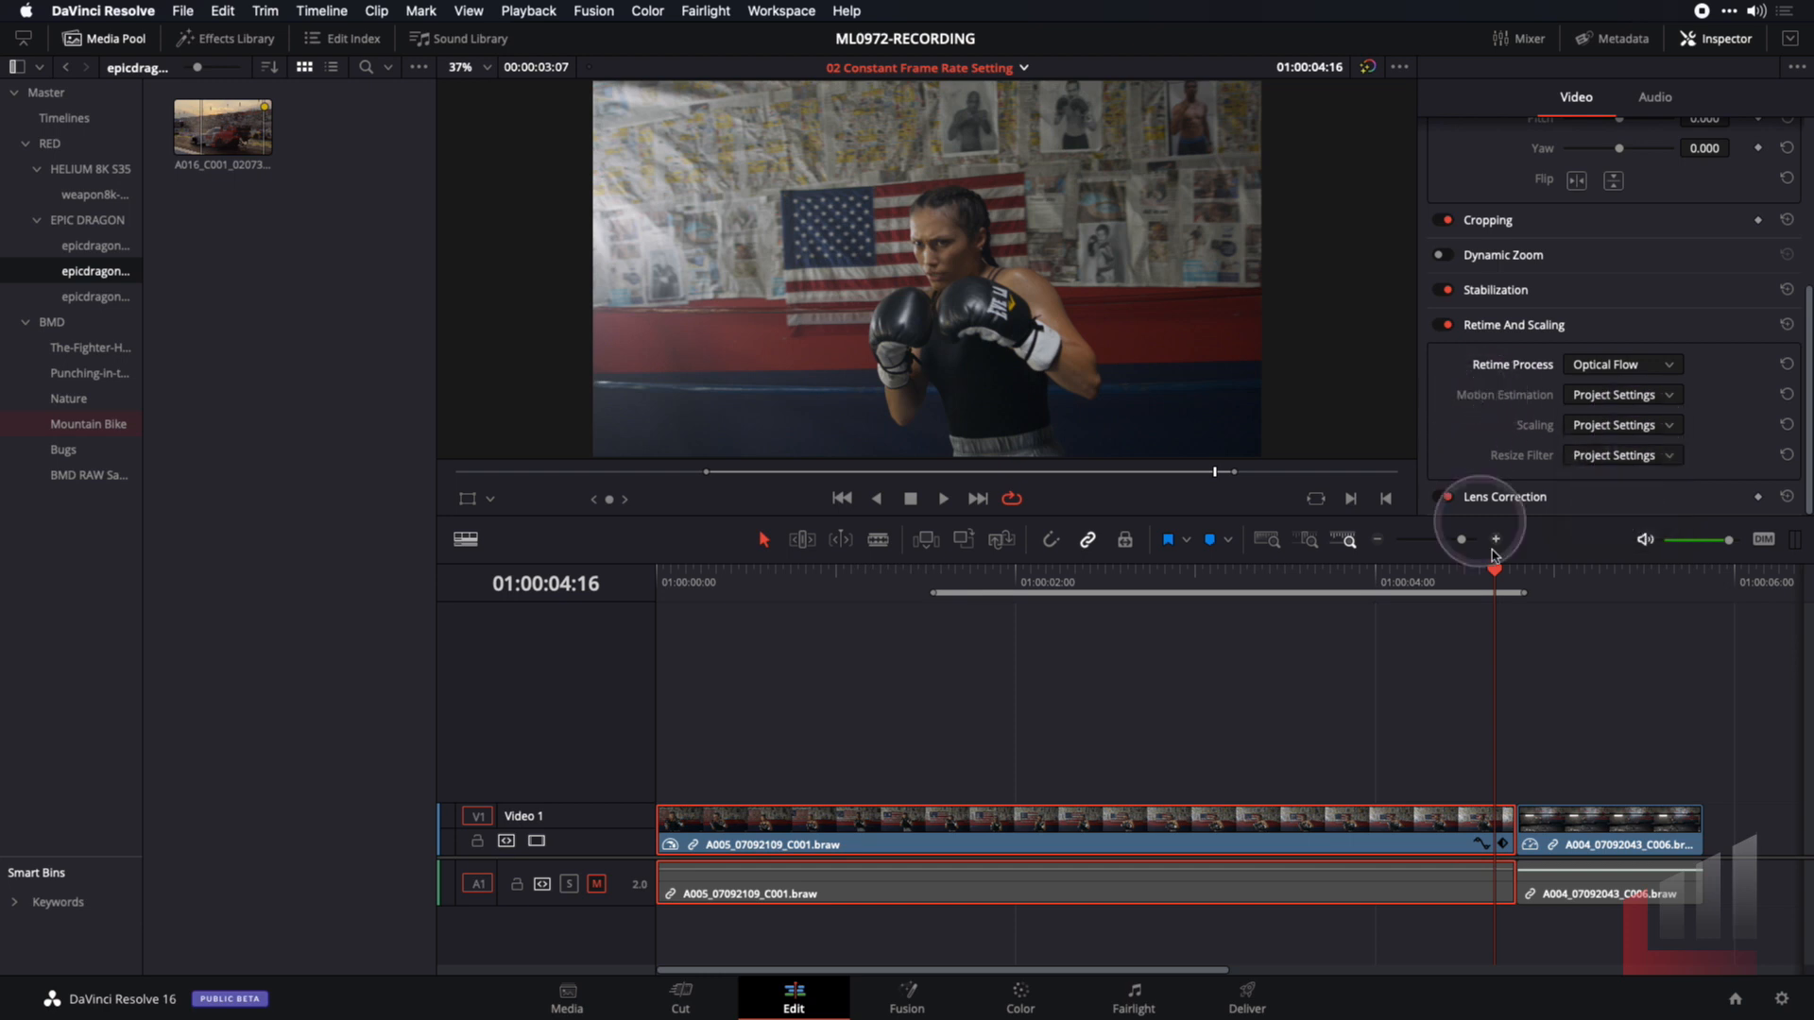
Set the project's Frame Interpolation to the Optical Flow retime process with Enhanced Faster motion estimation, and save the project settings
click(1784, 1000)
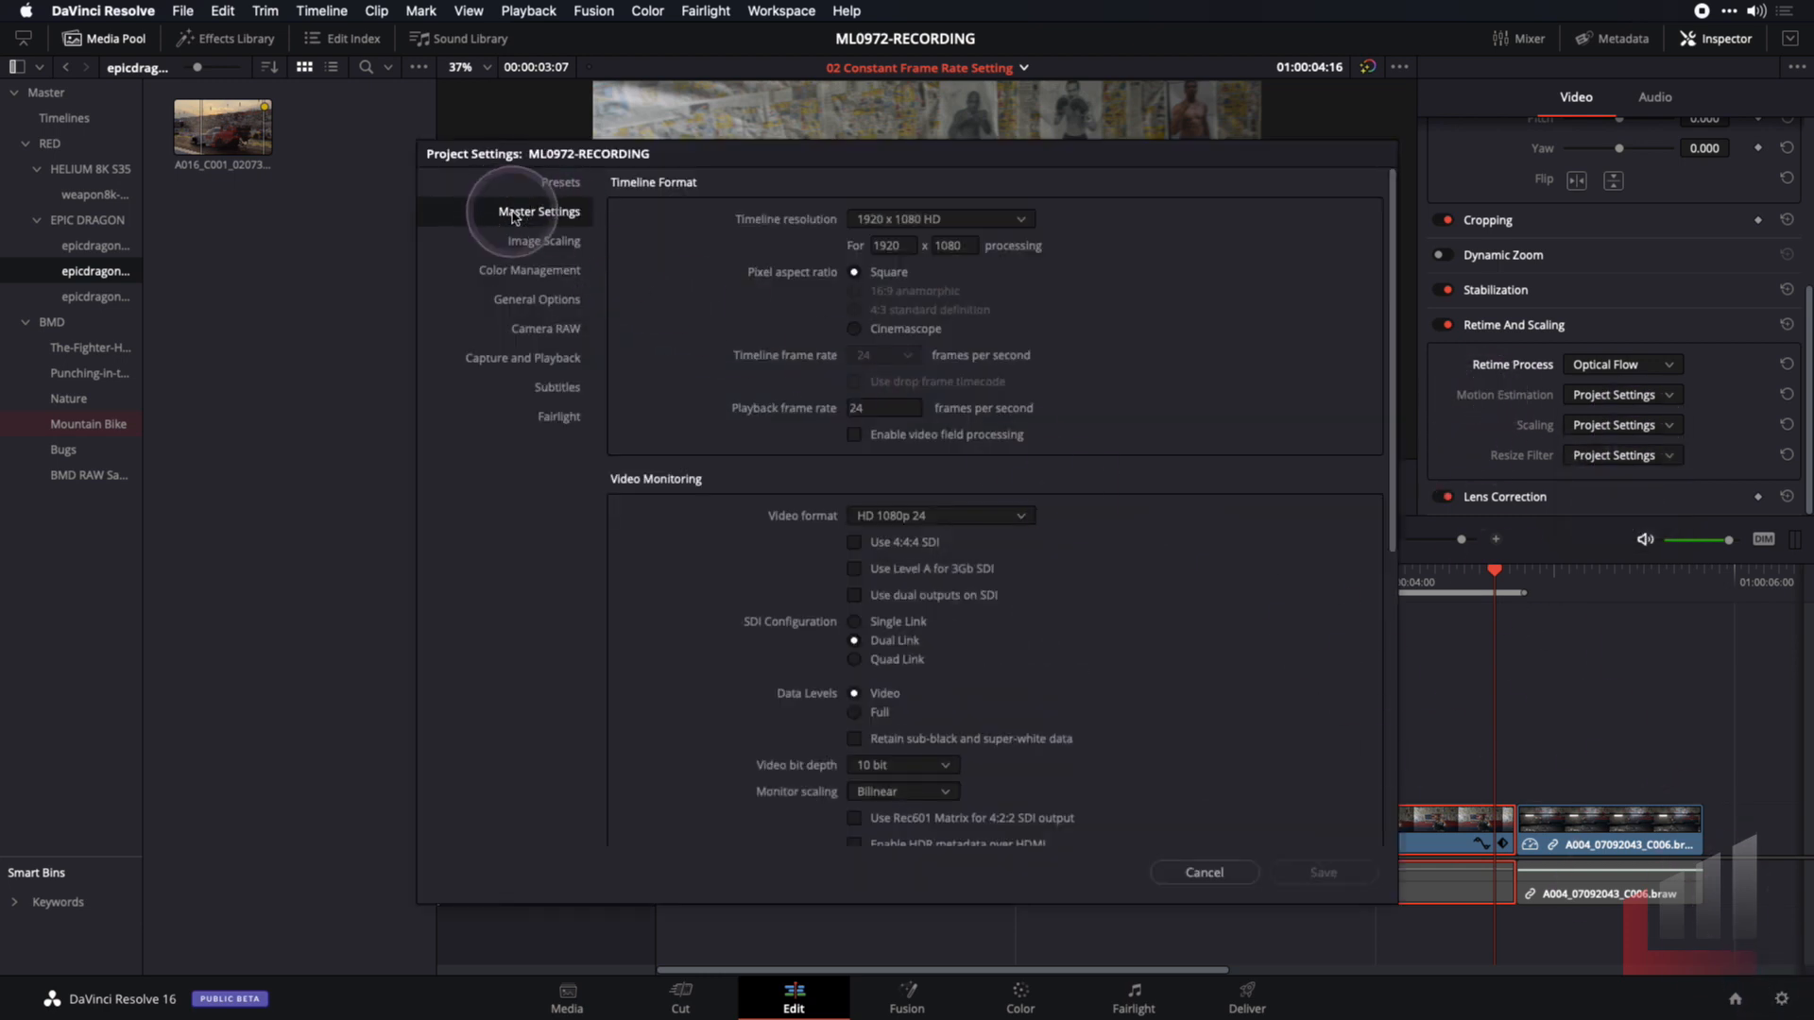
scroll(685, 383, down, 5)
scroll(685, 383, down, 4)
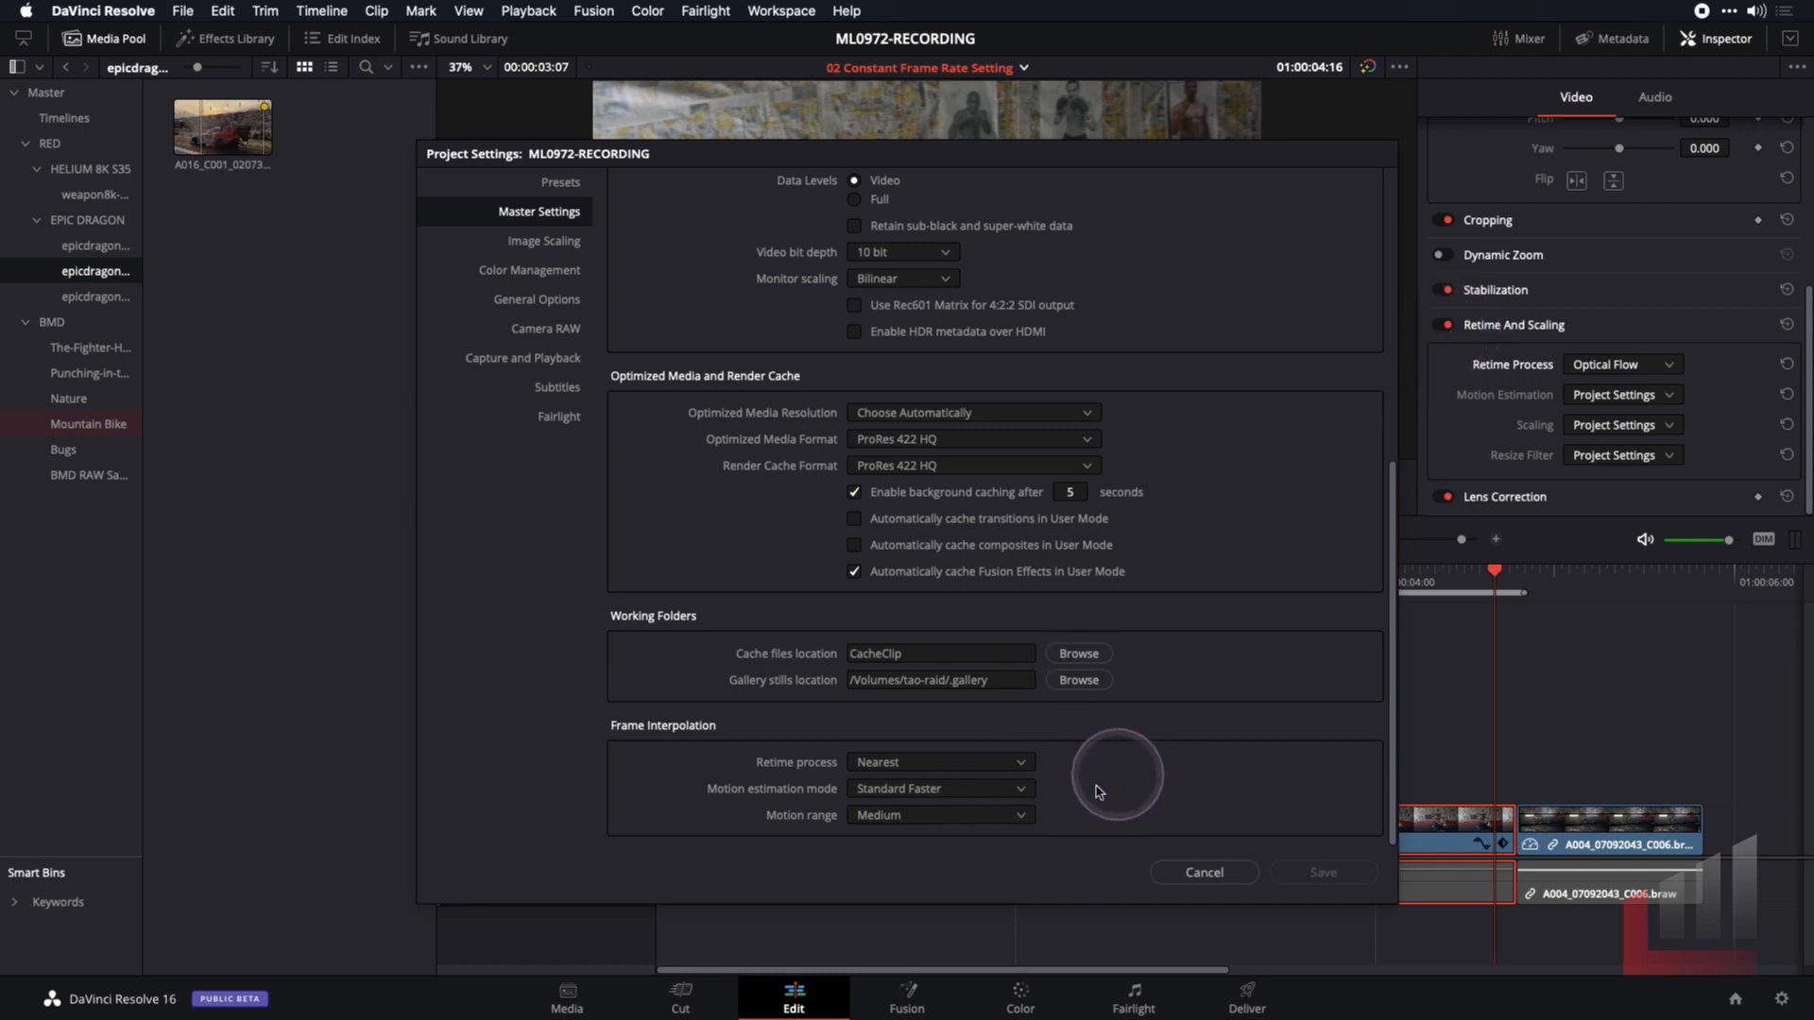
click(957, 764)
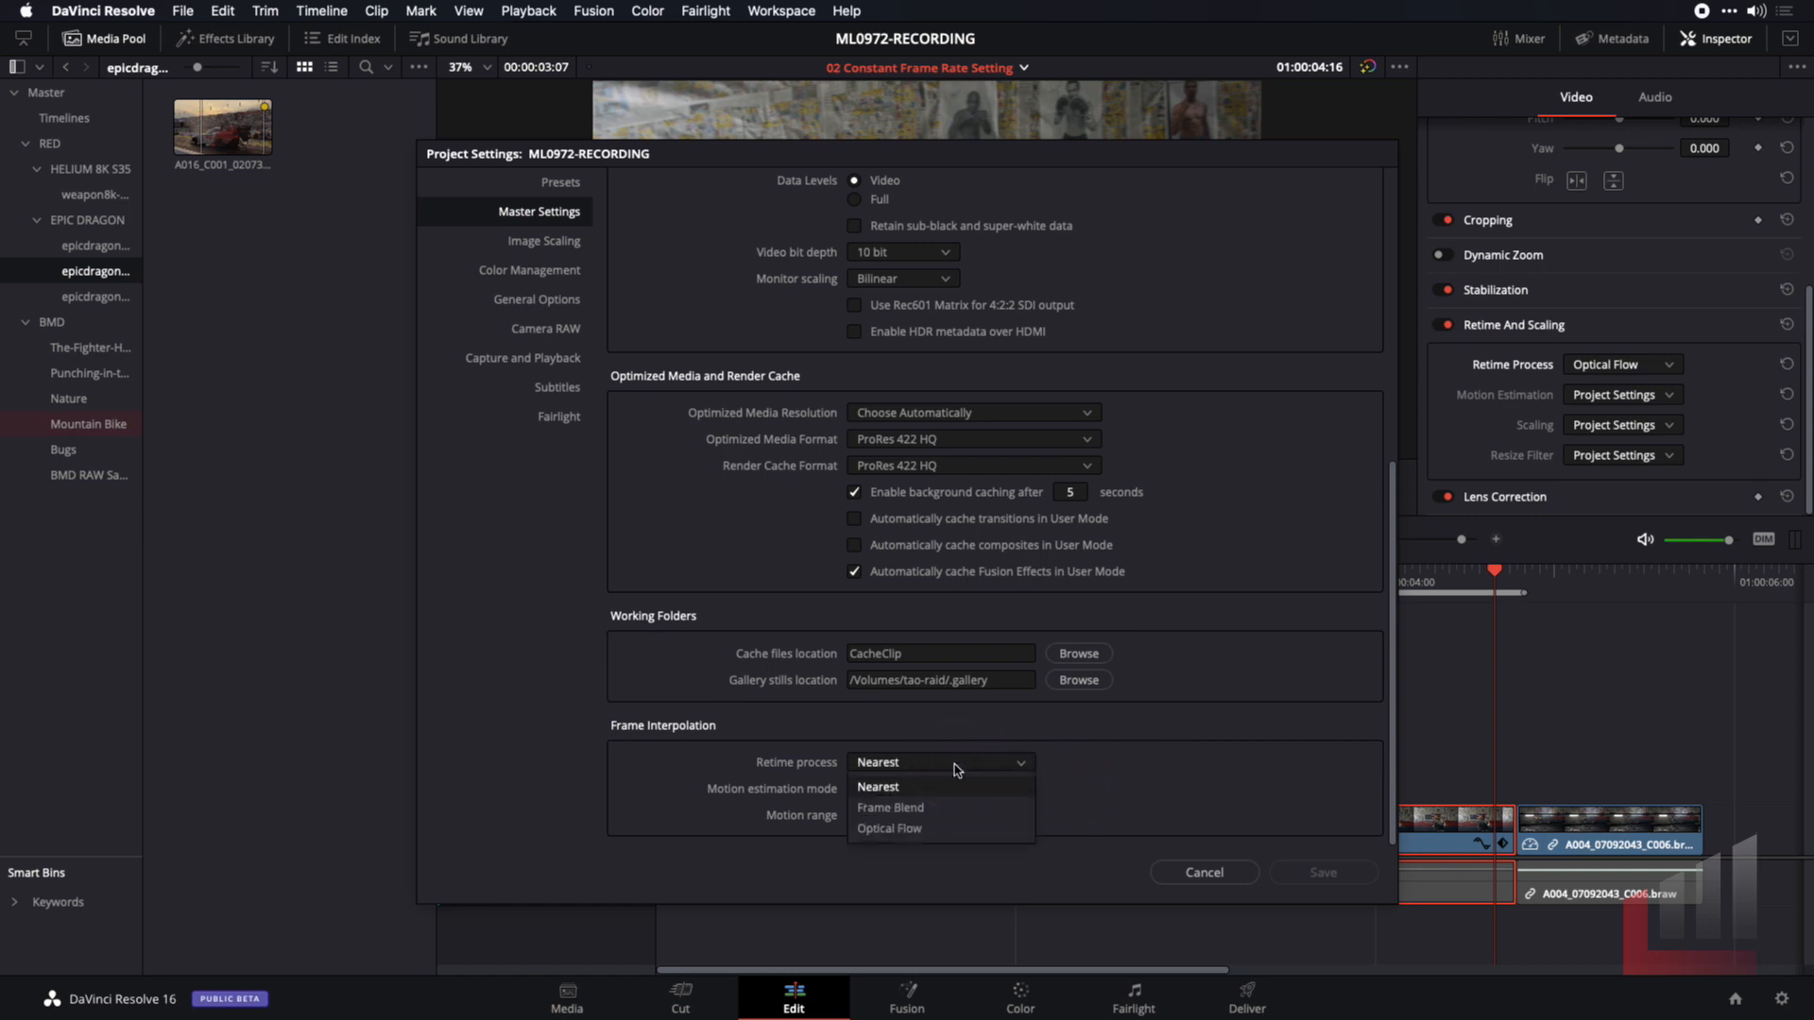
click(957, 769)
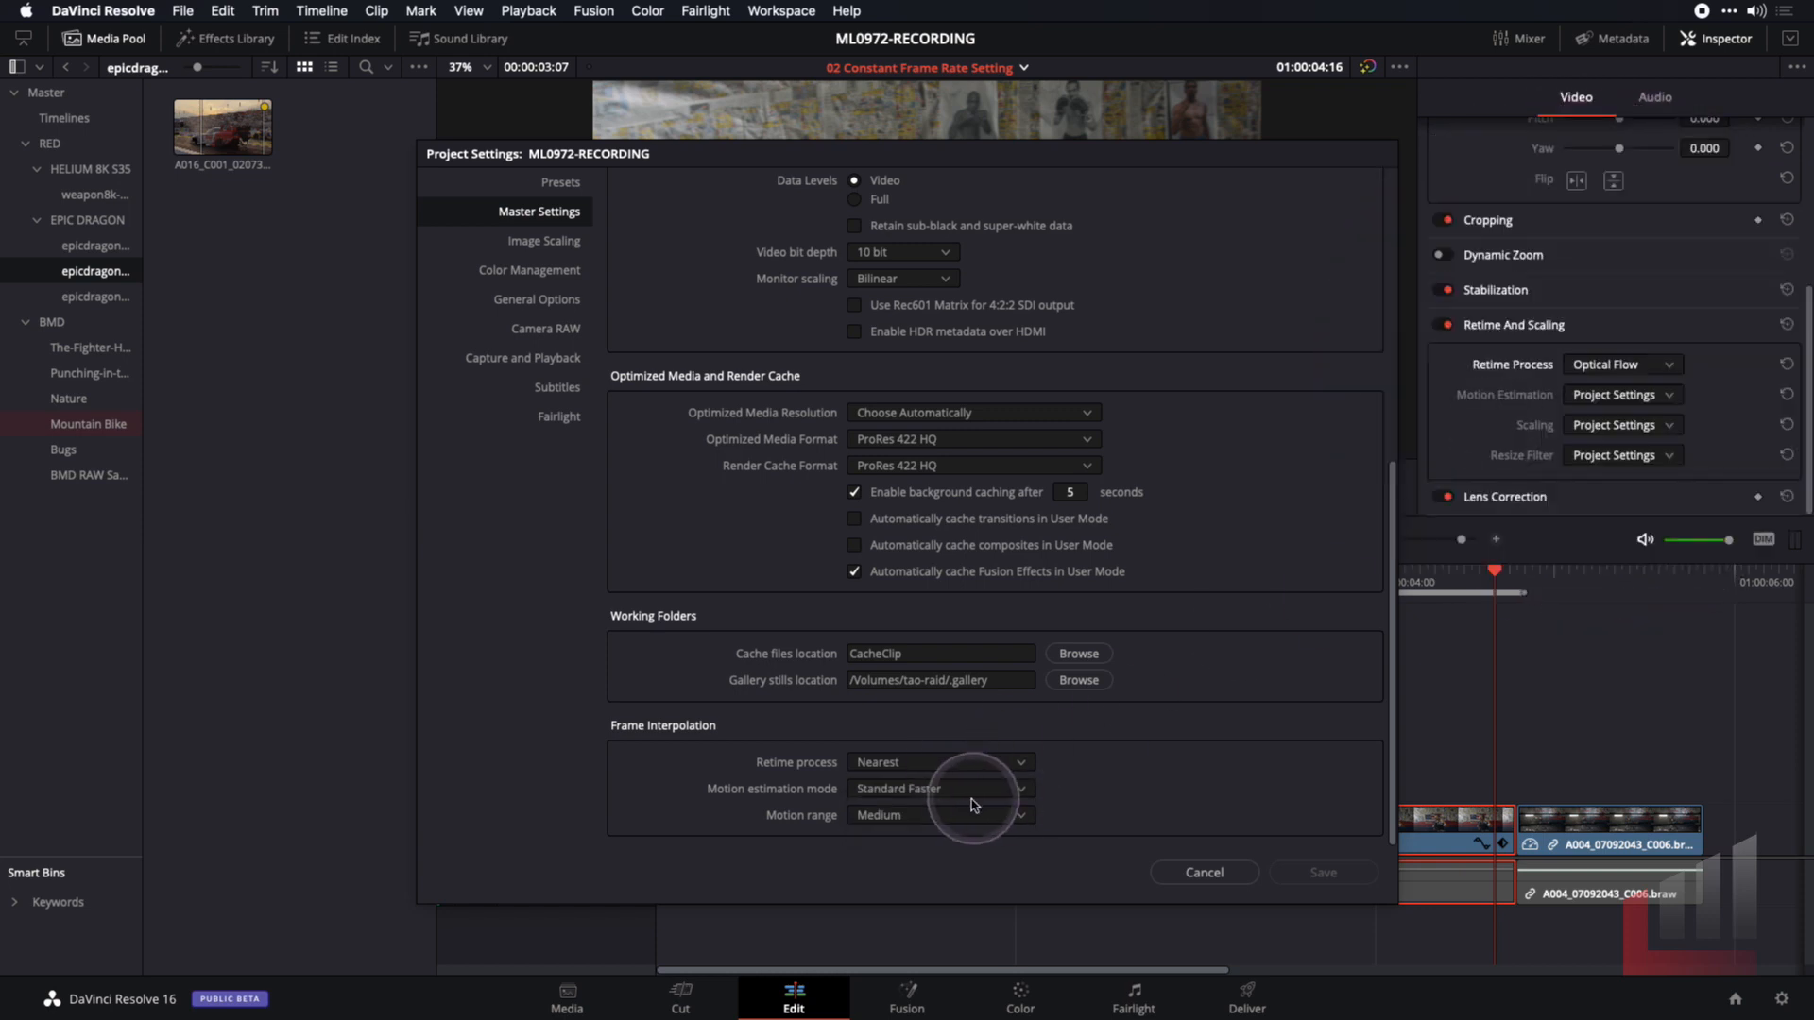
click(950, 764)
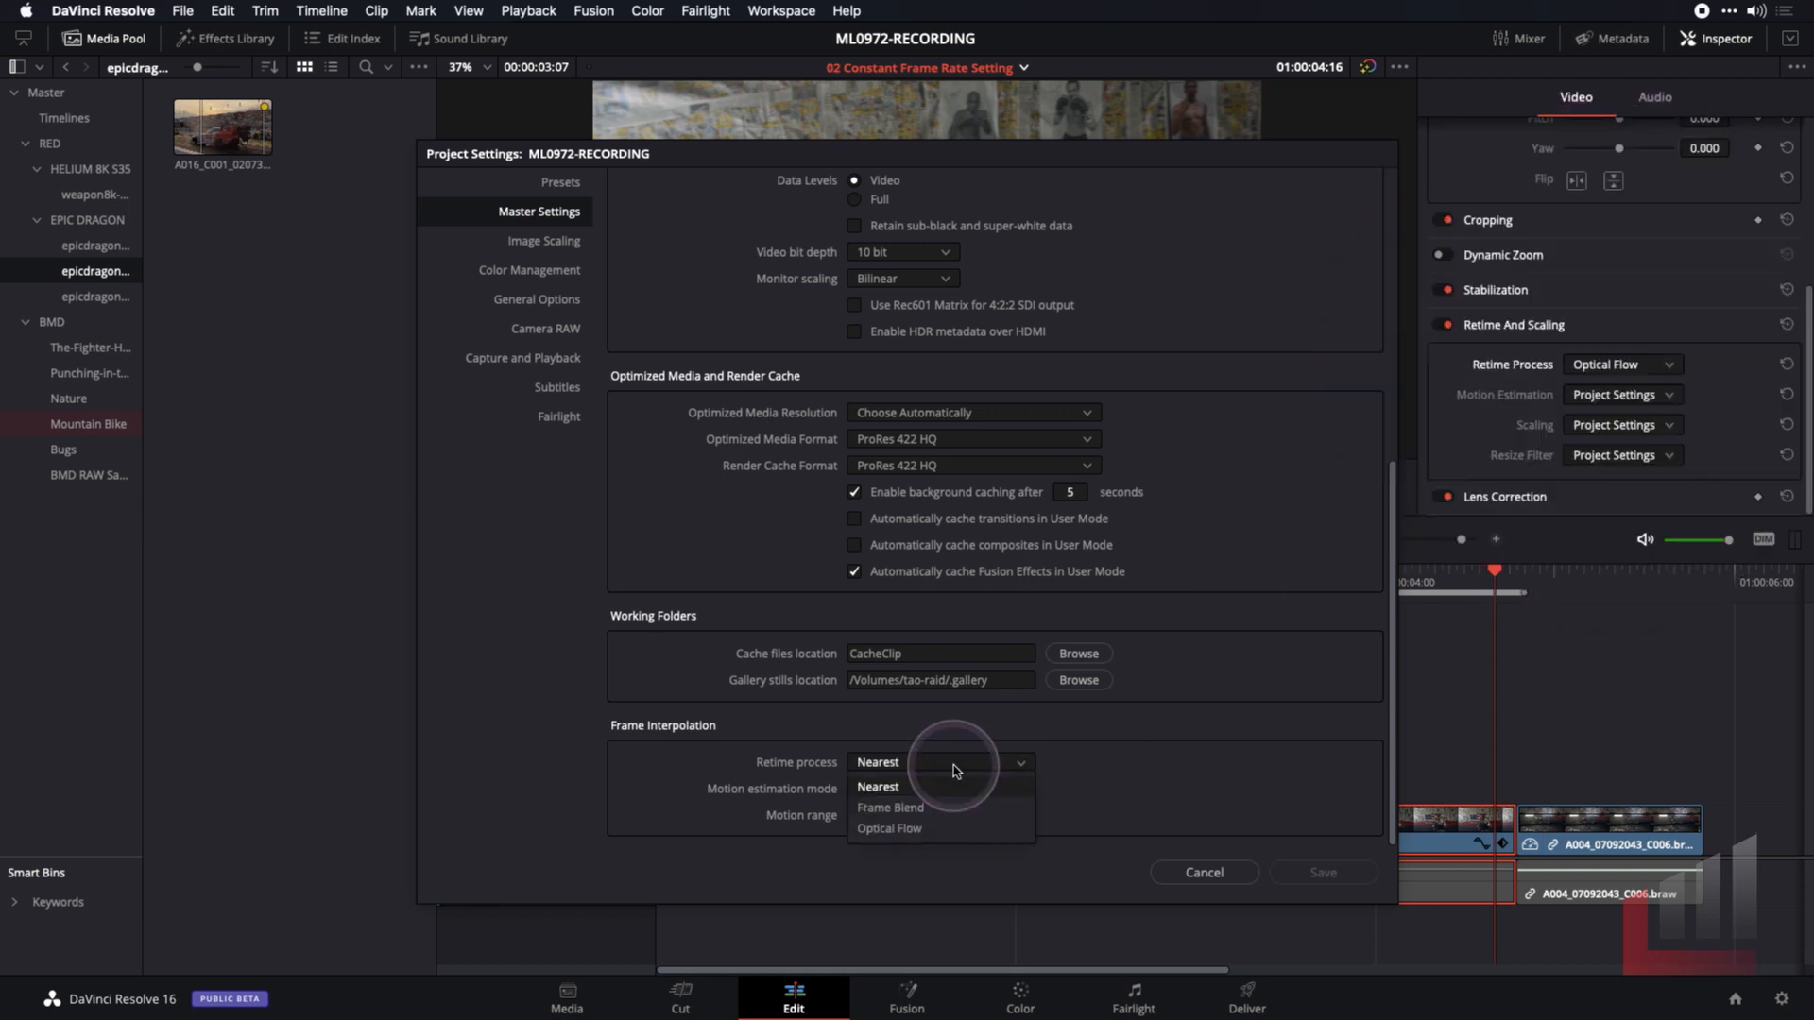
click(935, 829)
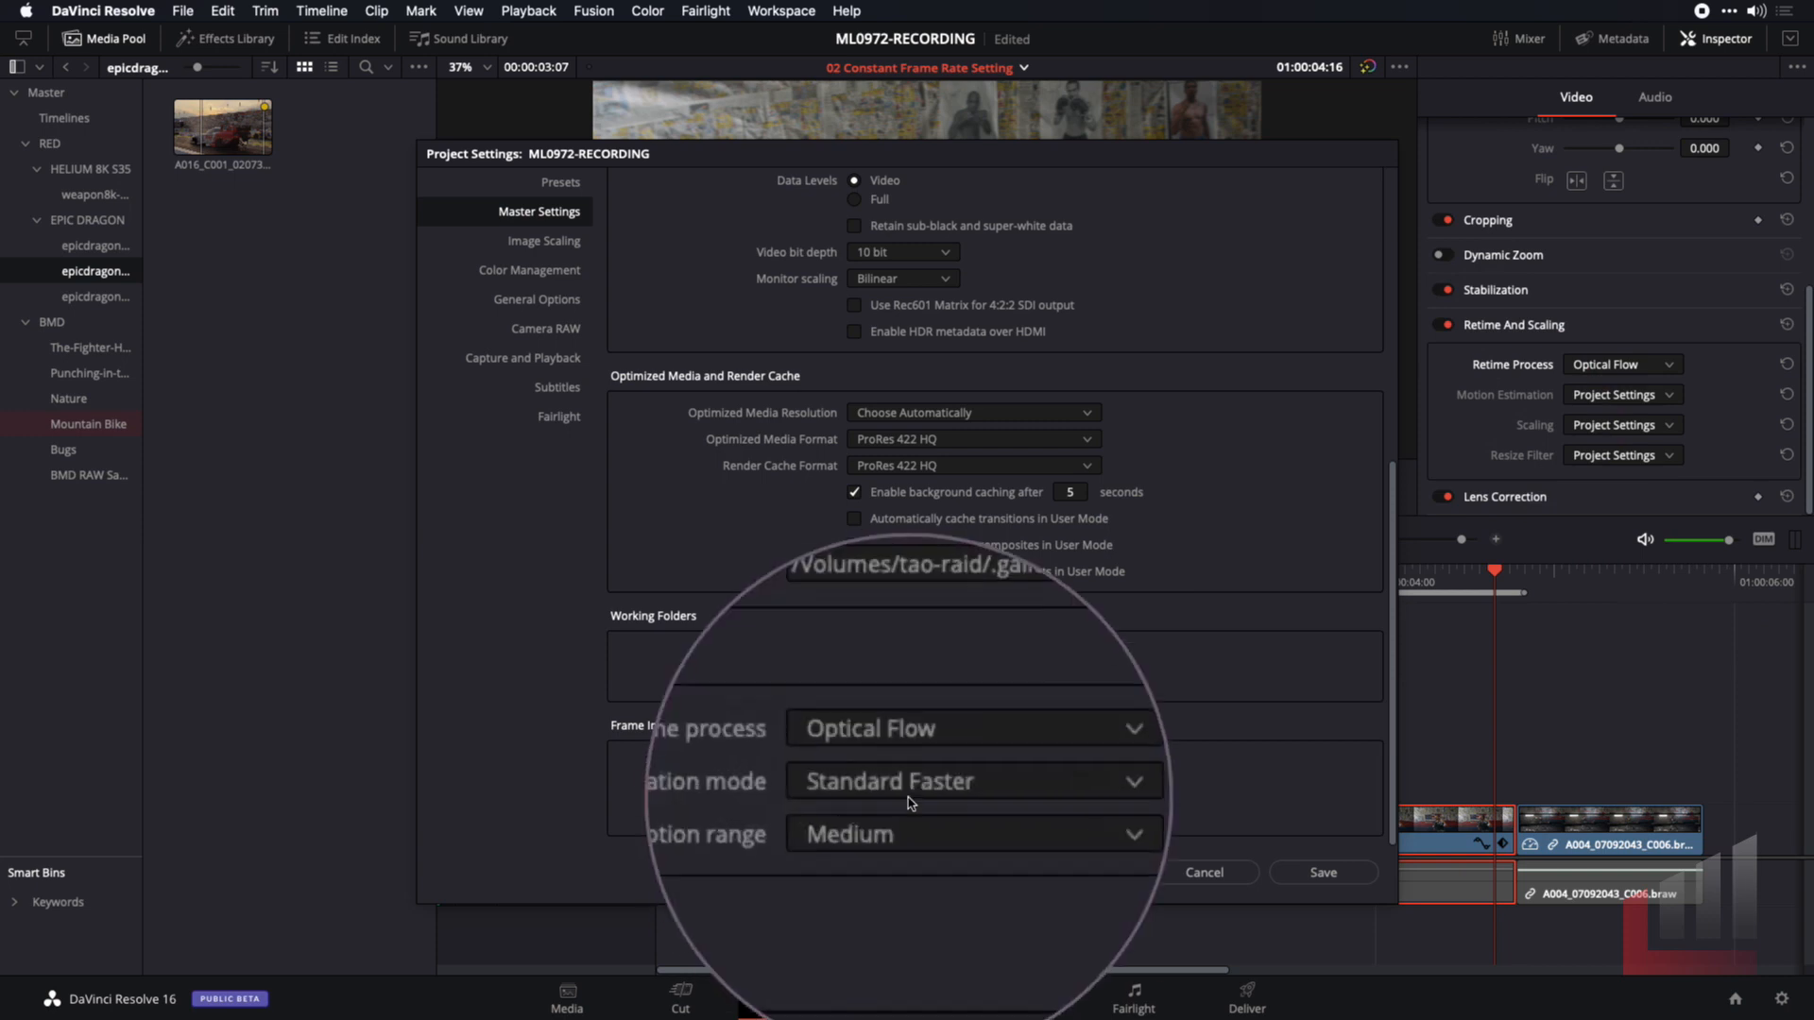
click(1023, 790)
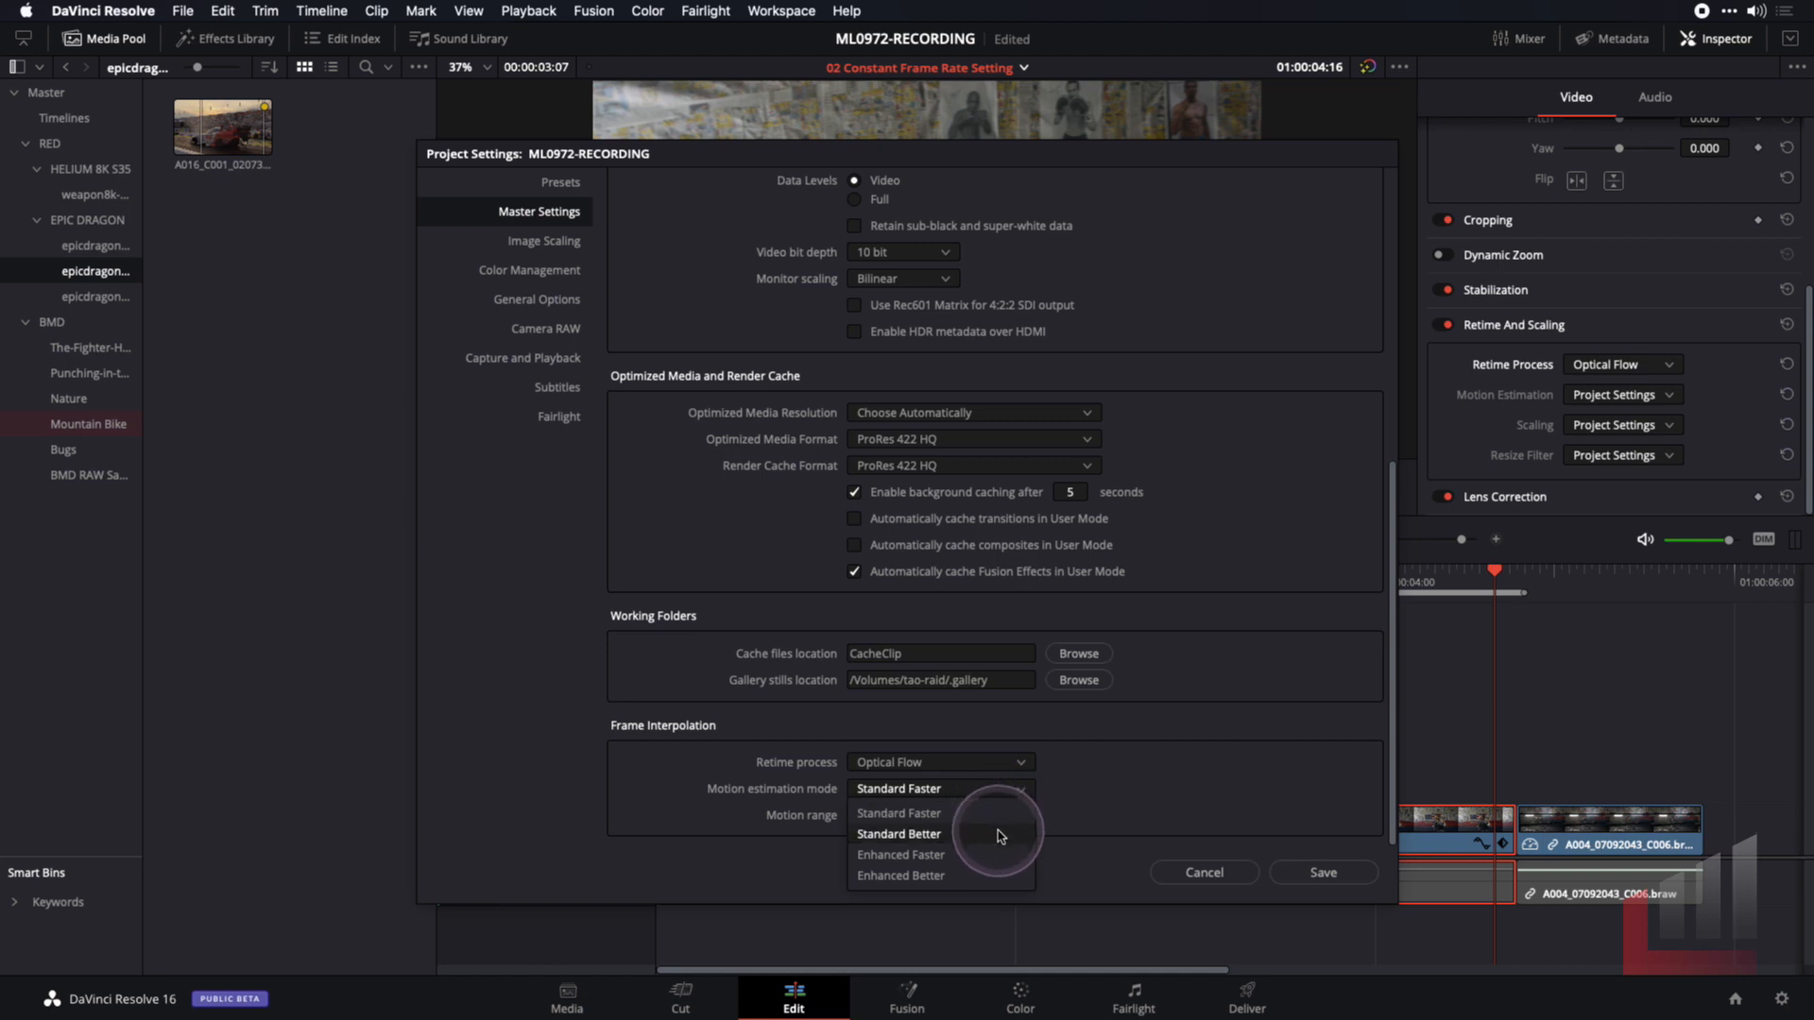
click(949, 861)
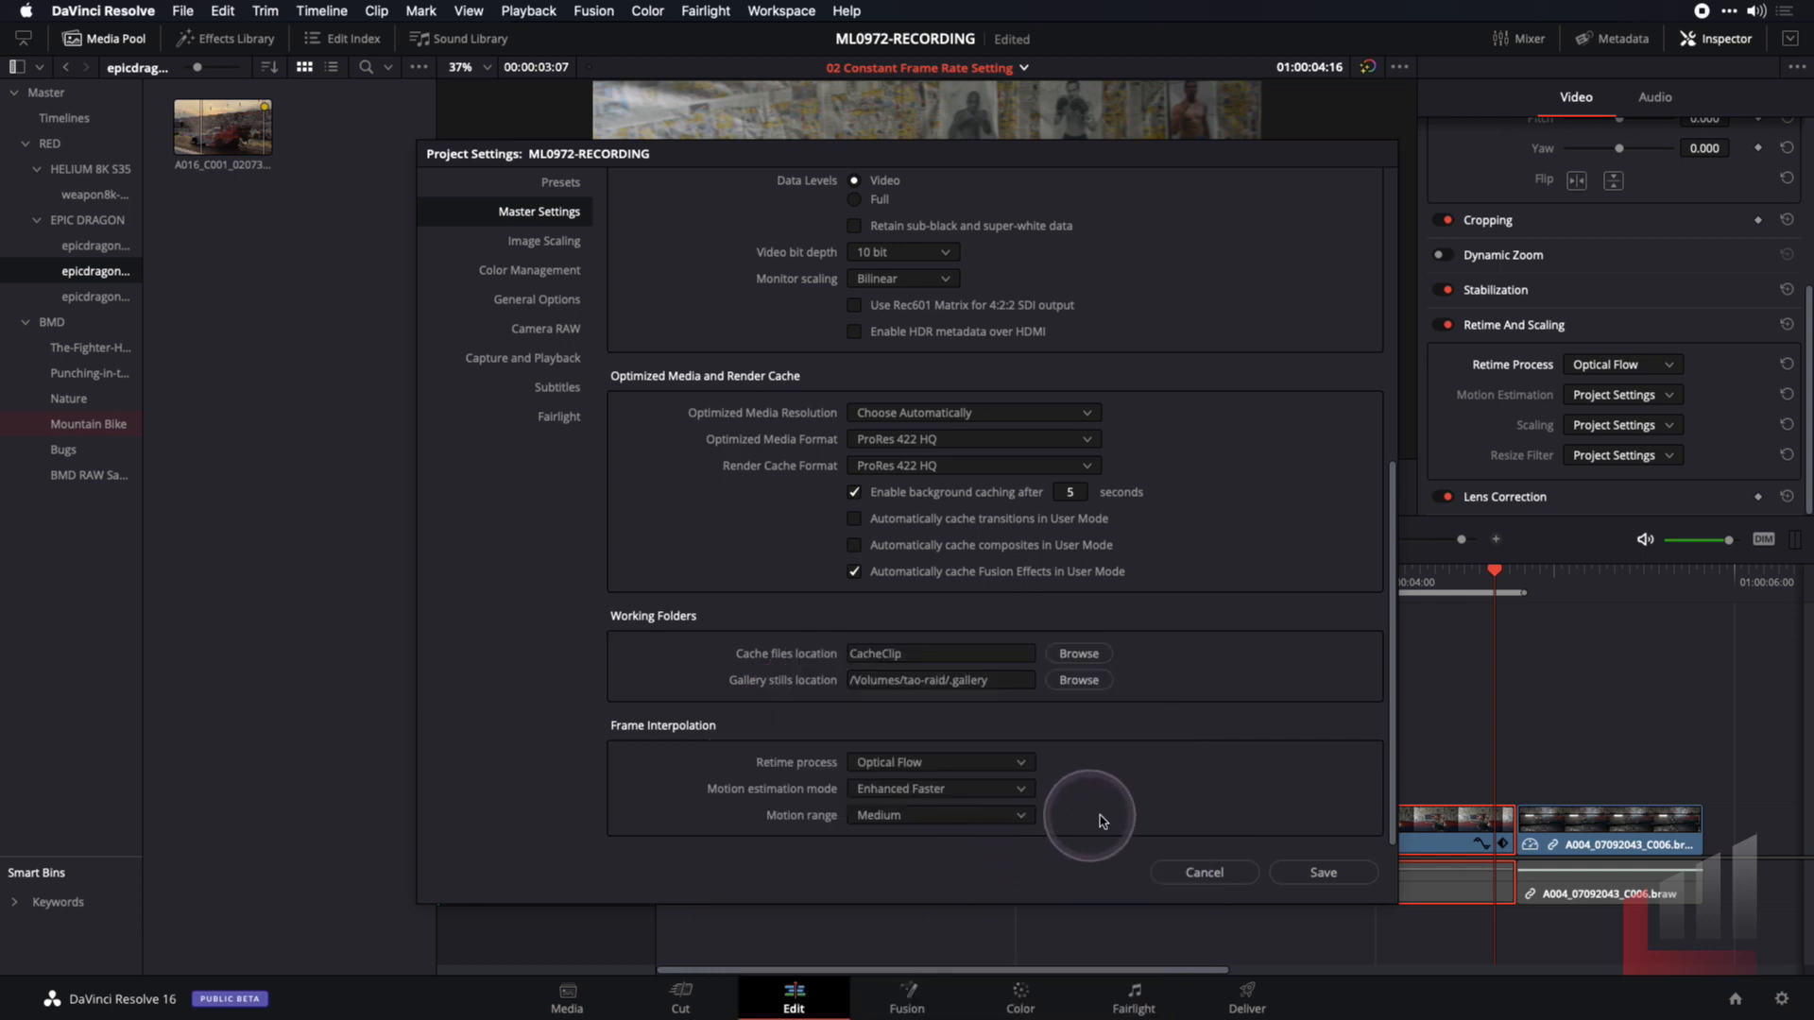
click(1321, 873)
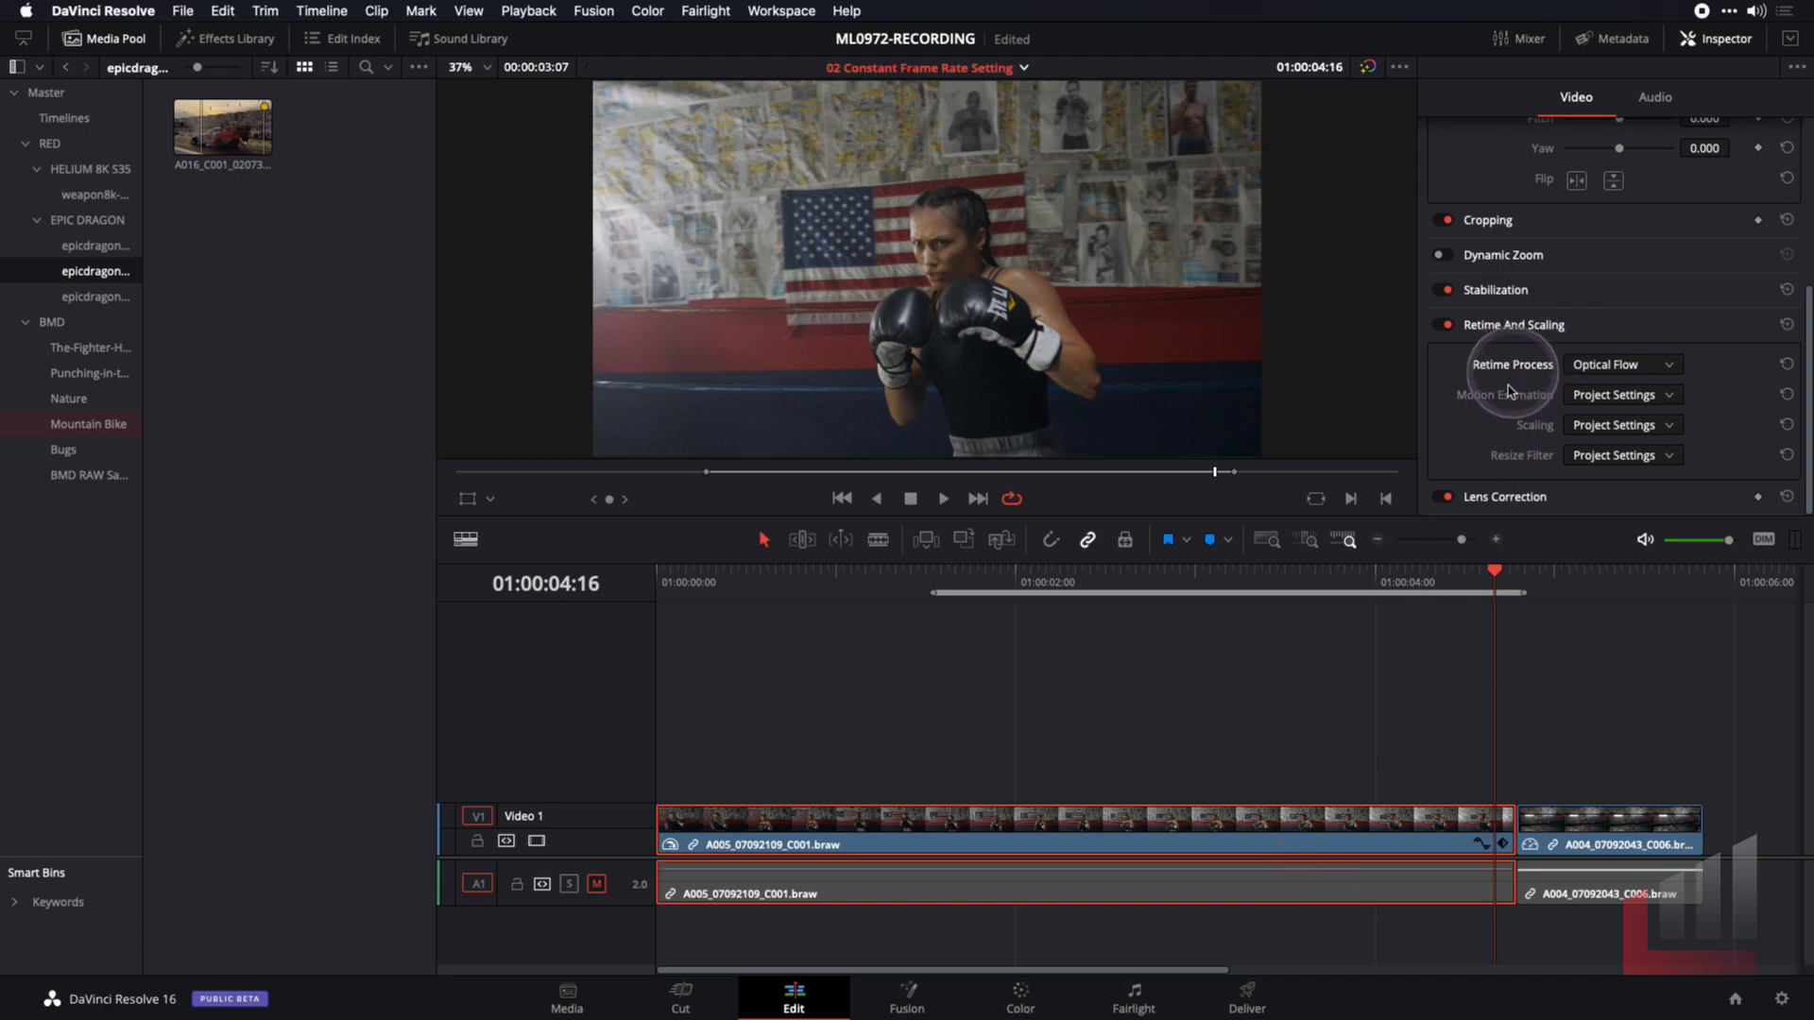
Review the clip's Motion Estimation options without changing them, and play the marked range in full screen before returning to the edit view
click(1613, 396)
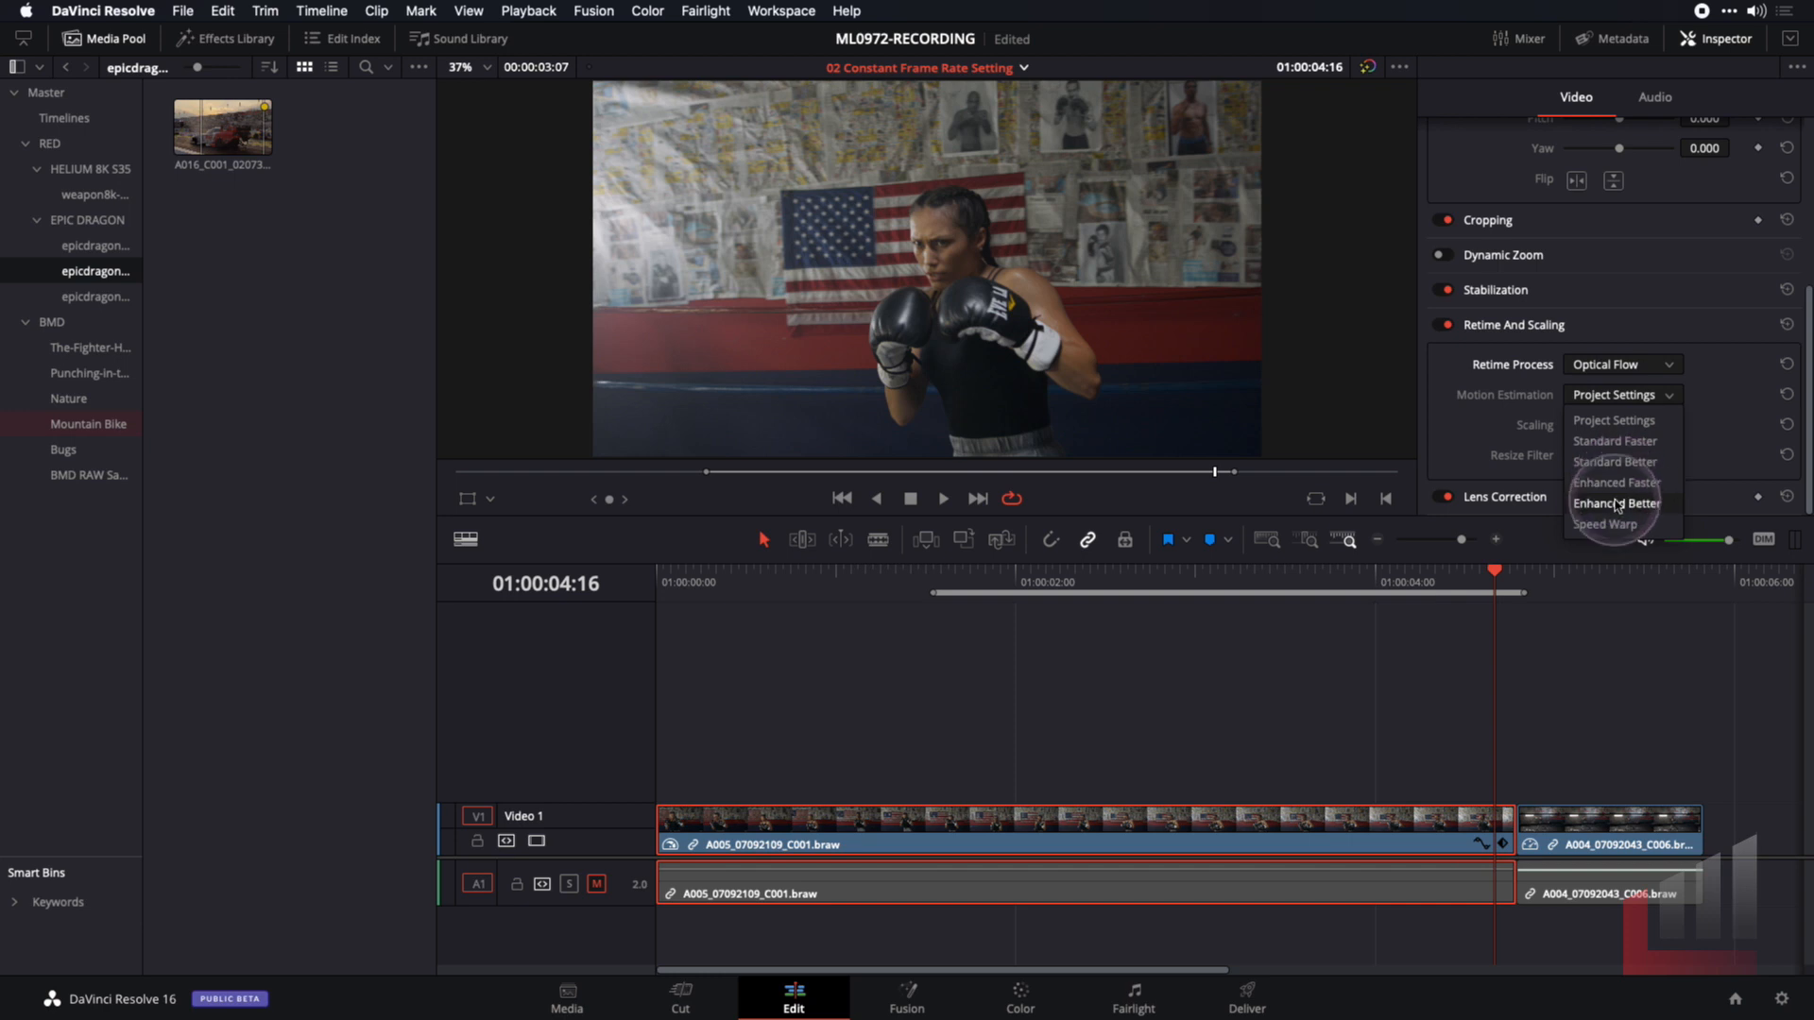
click(1478, 421)
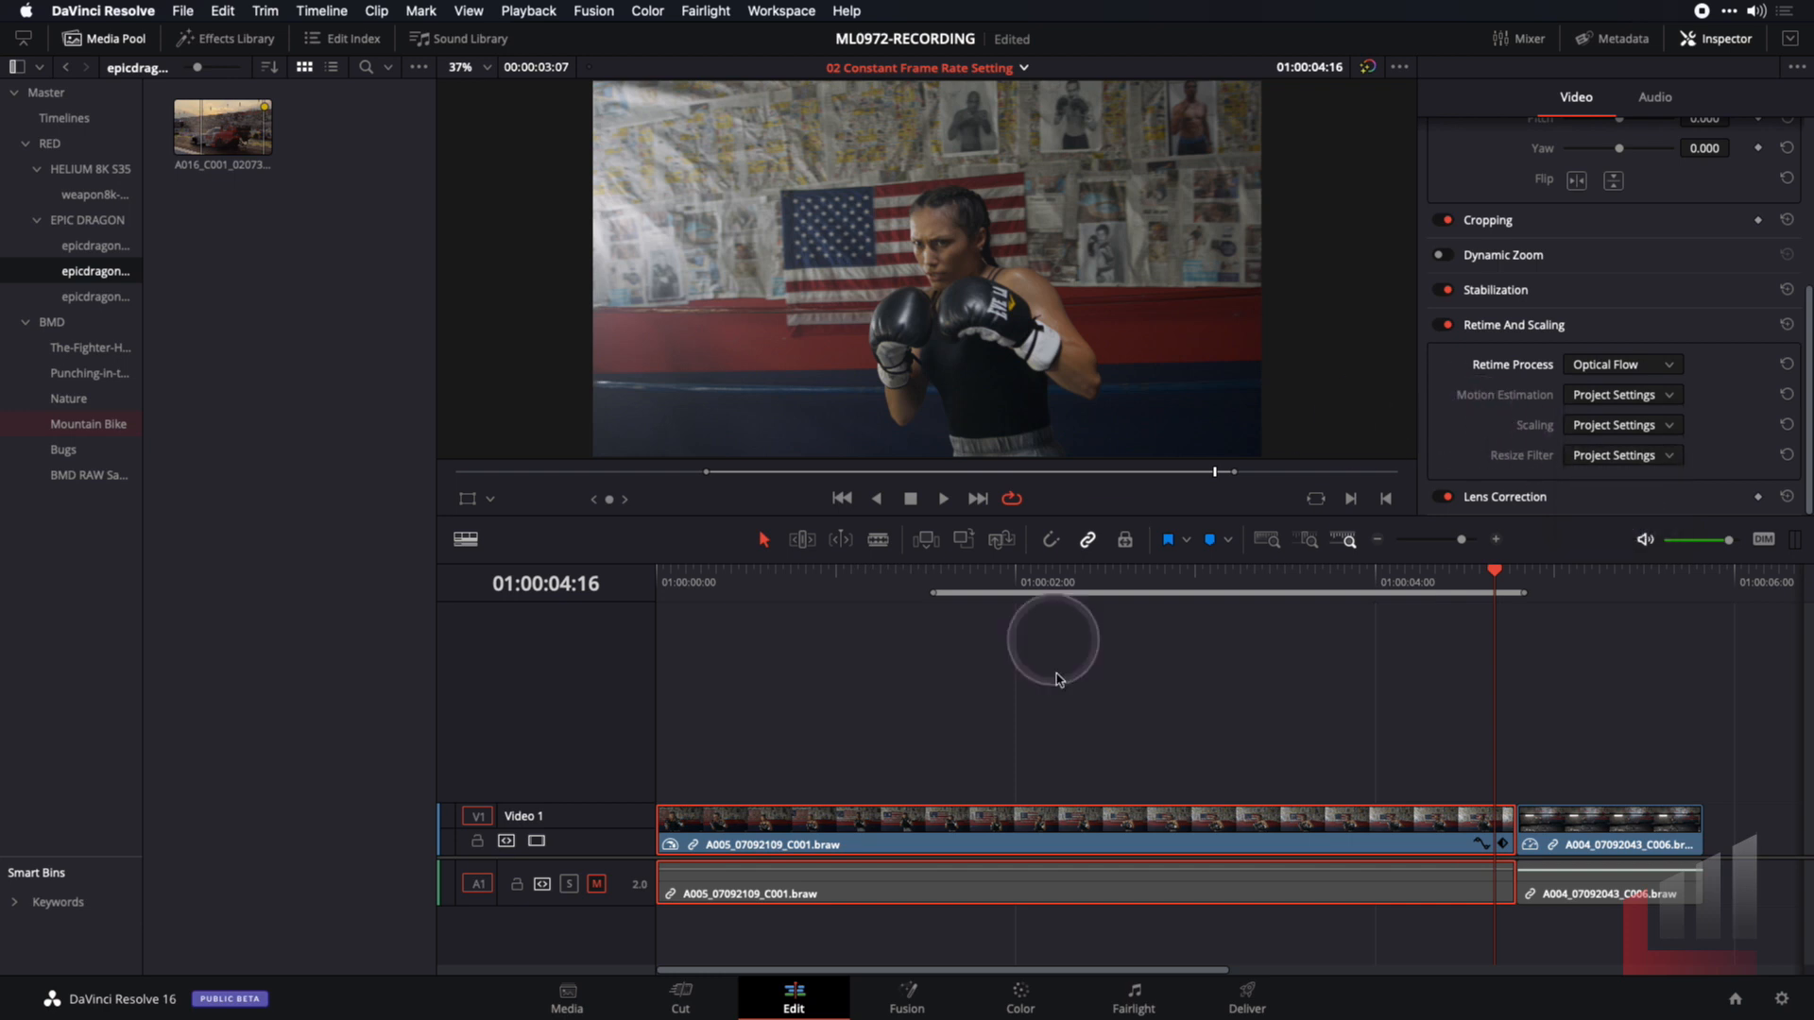
key(super+f)
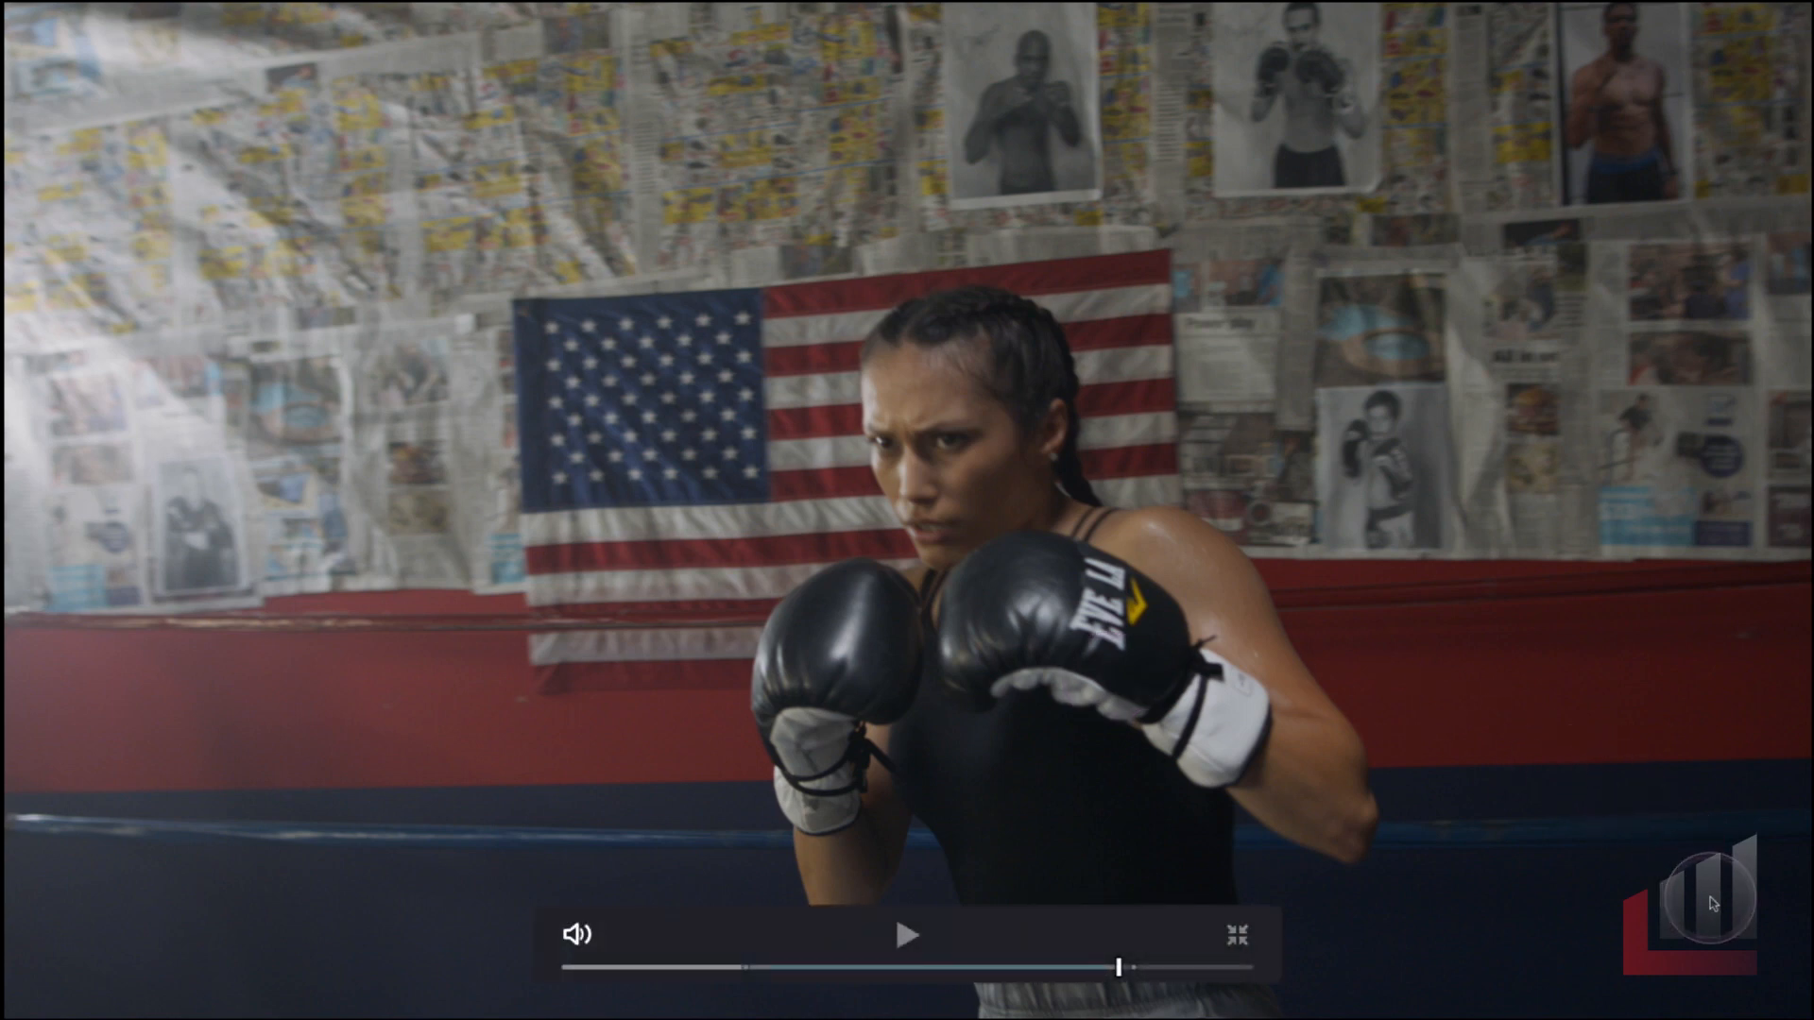
key(space)
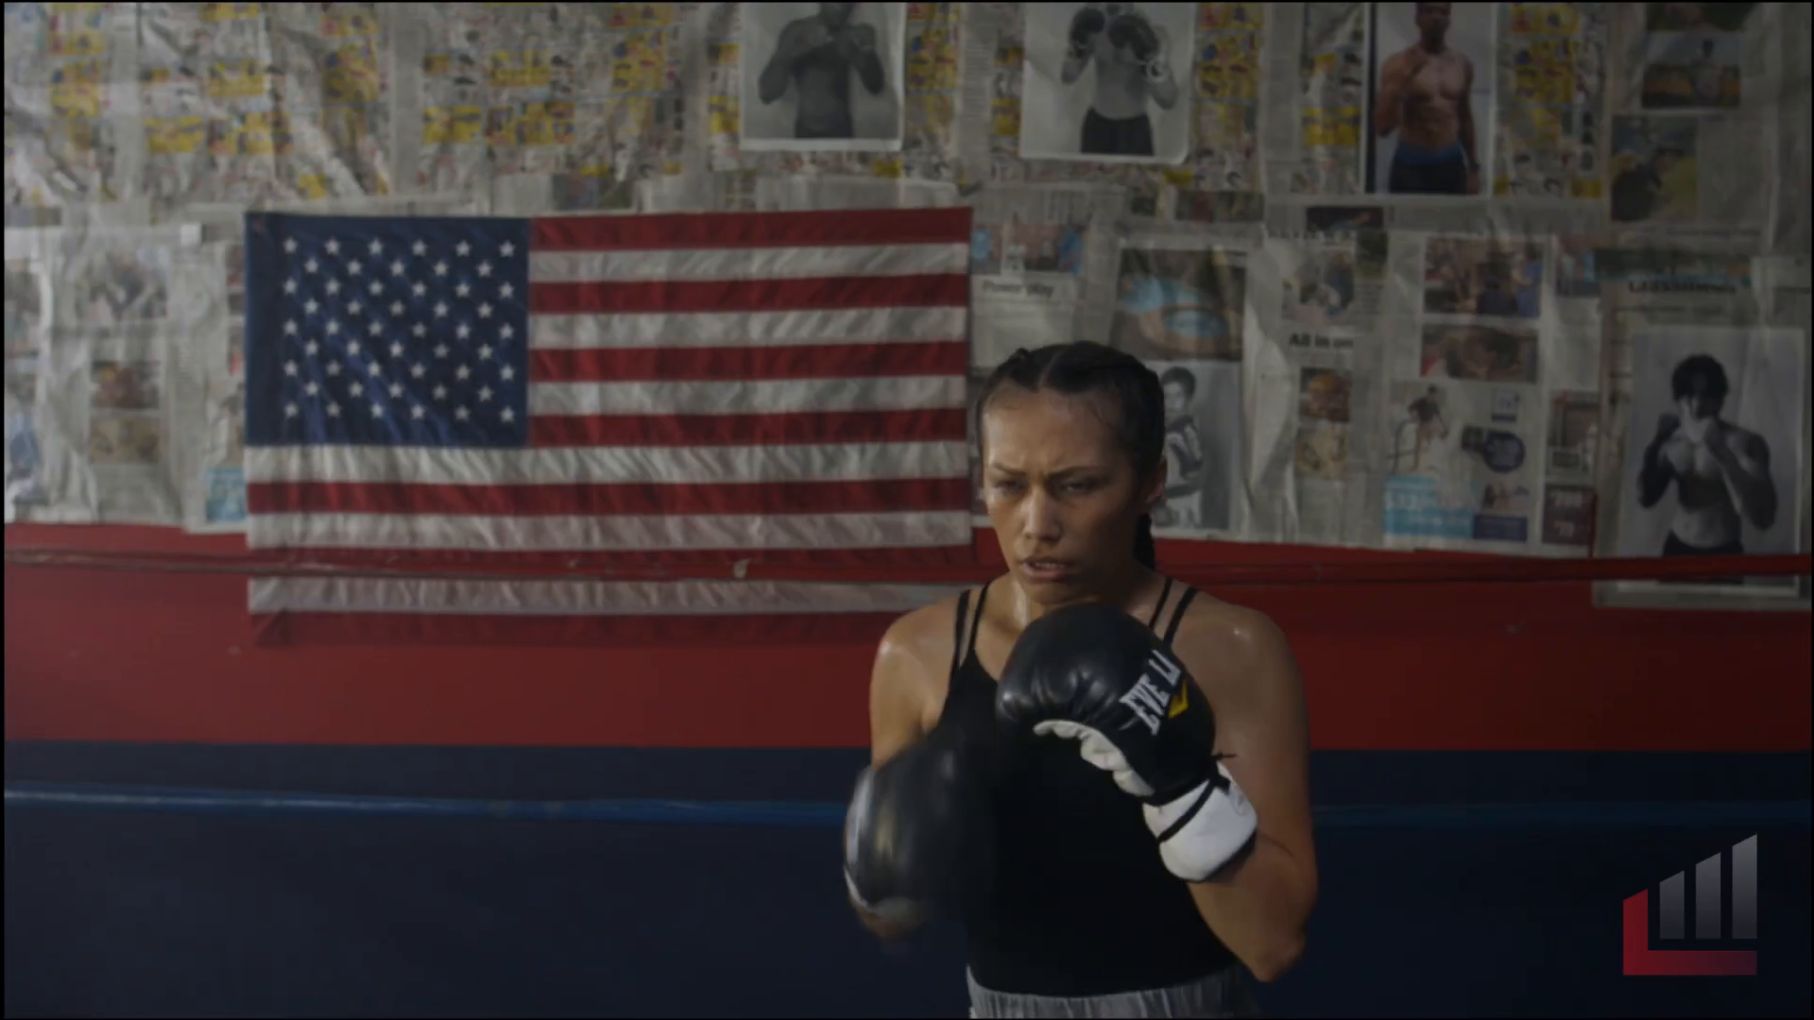
key(Escape)
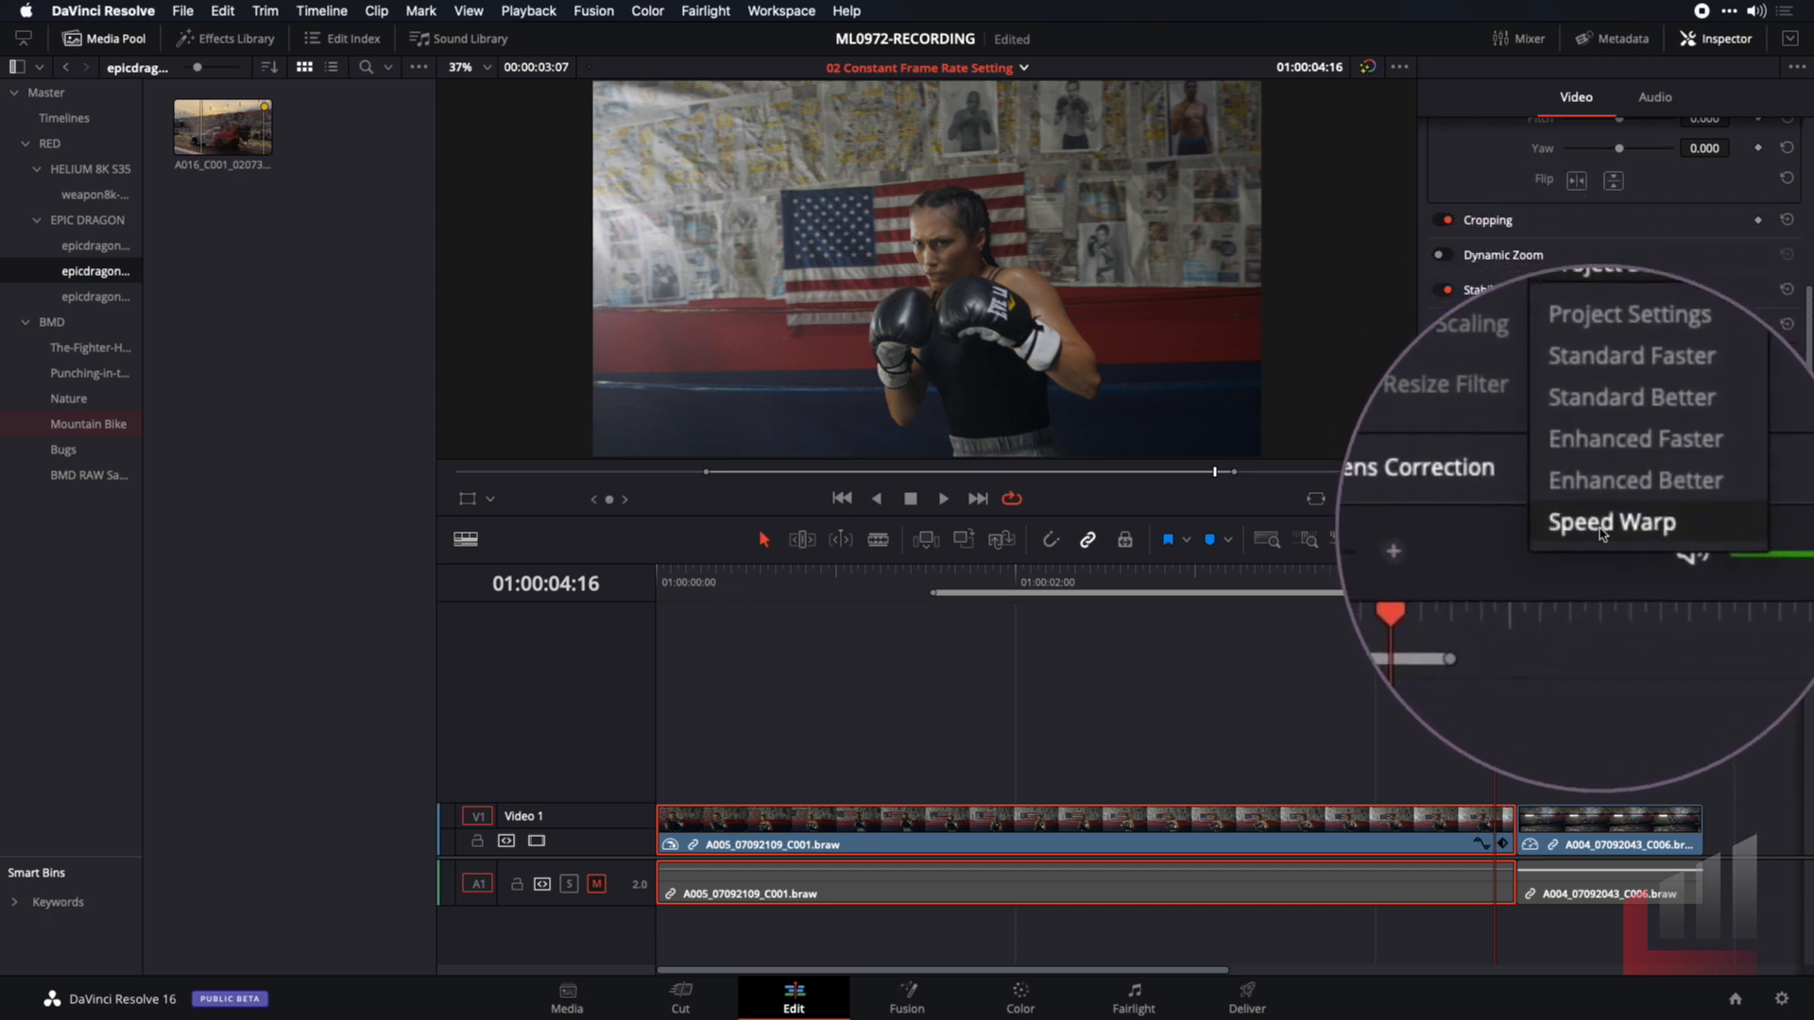
Set the first clip's Motion Estimation to Speed Warp and play the marked range in full screen
click(1611, 522)
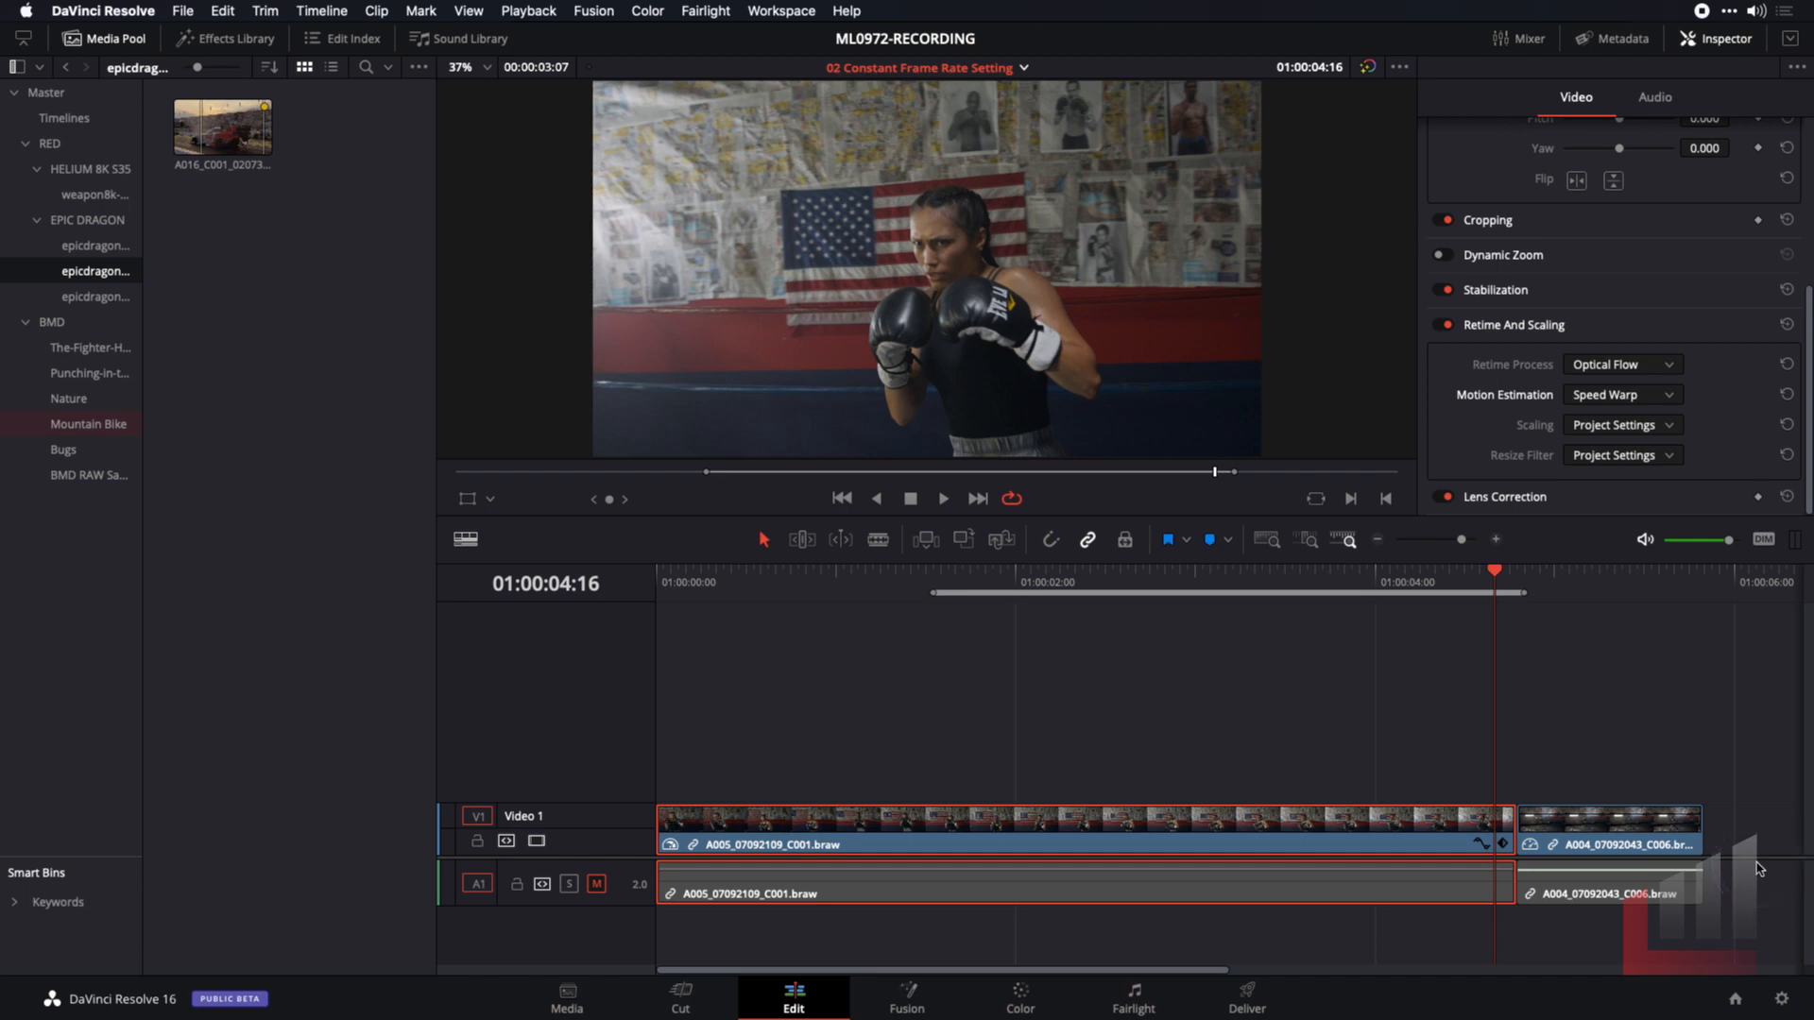
key(super+f)
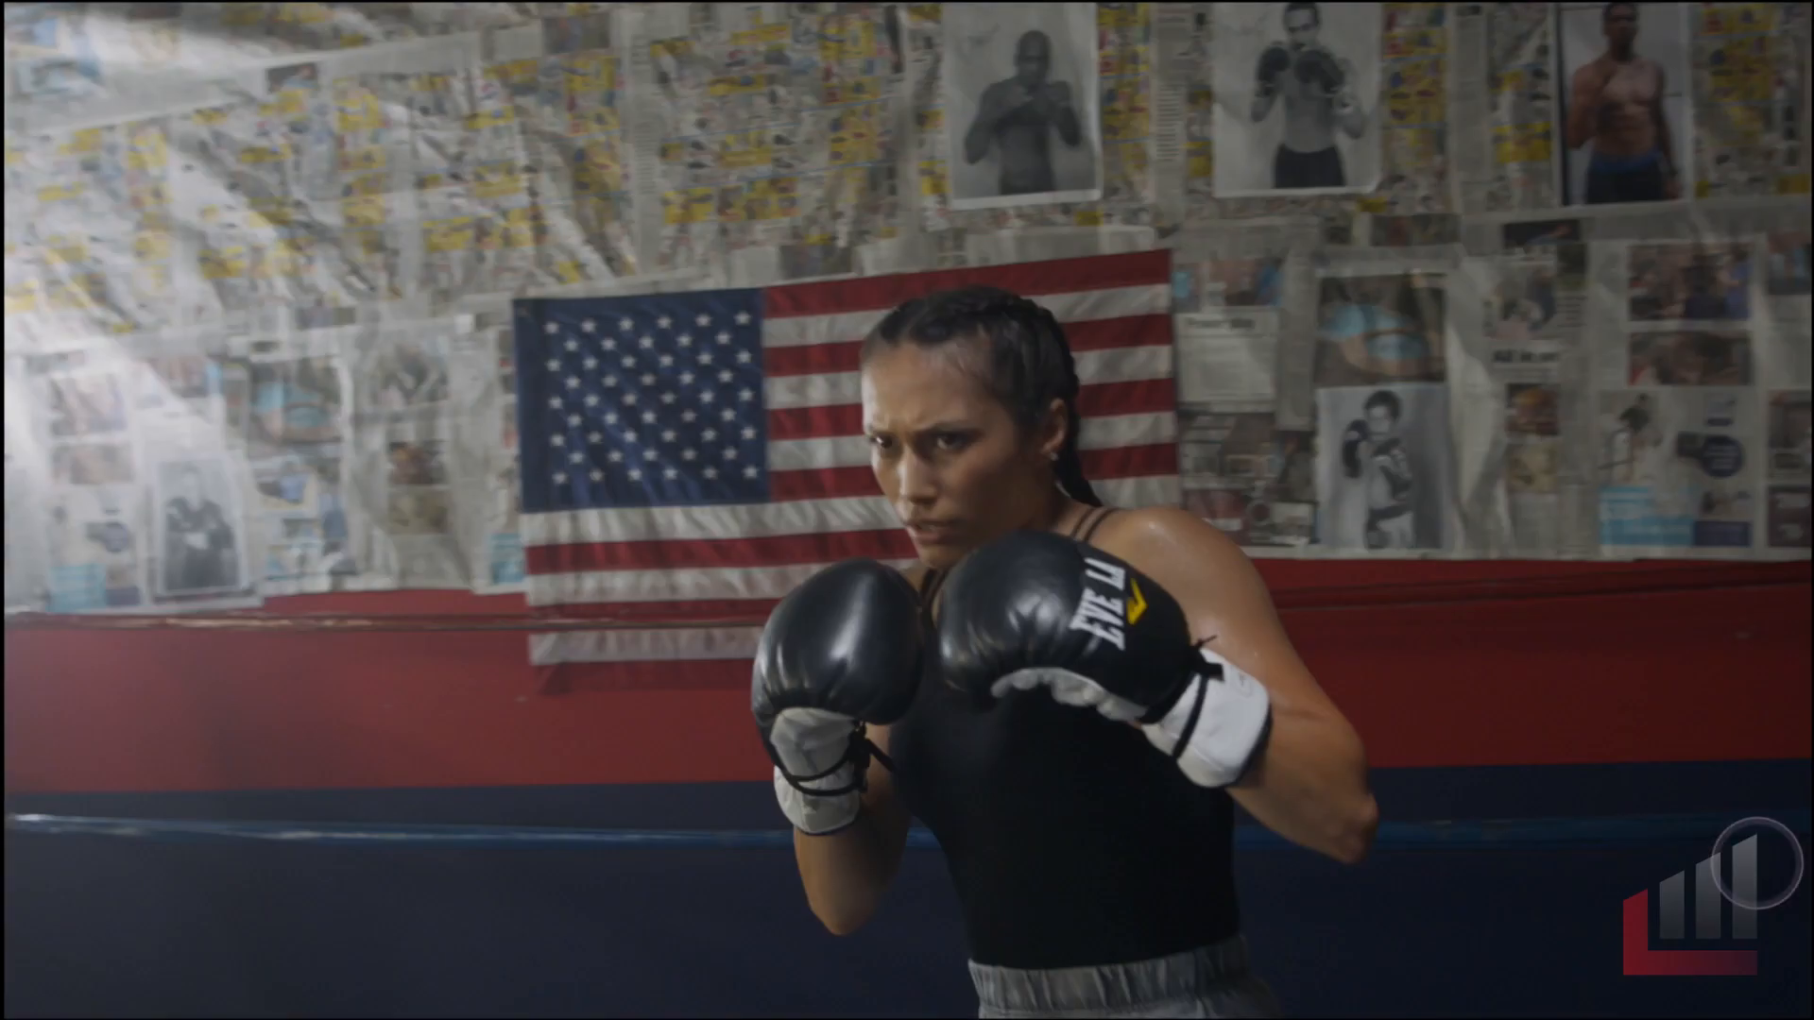
key(space)
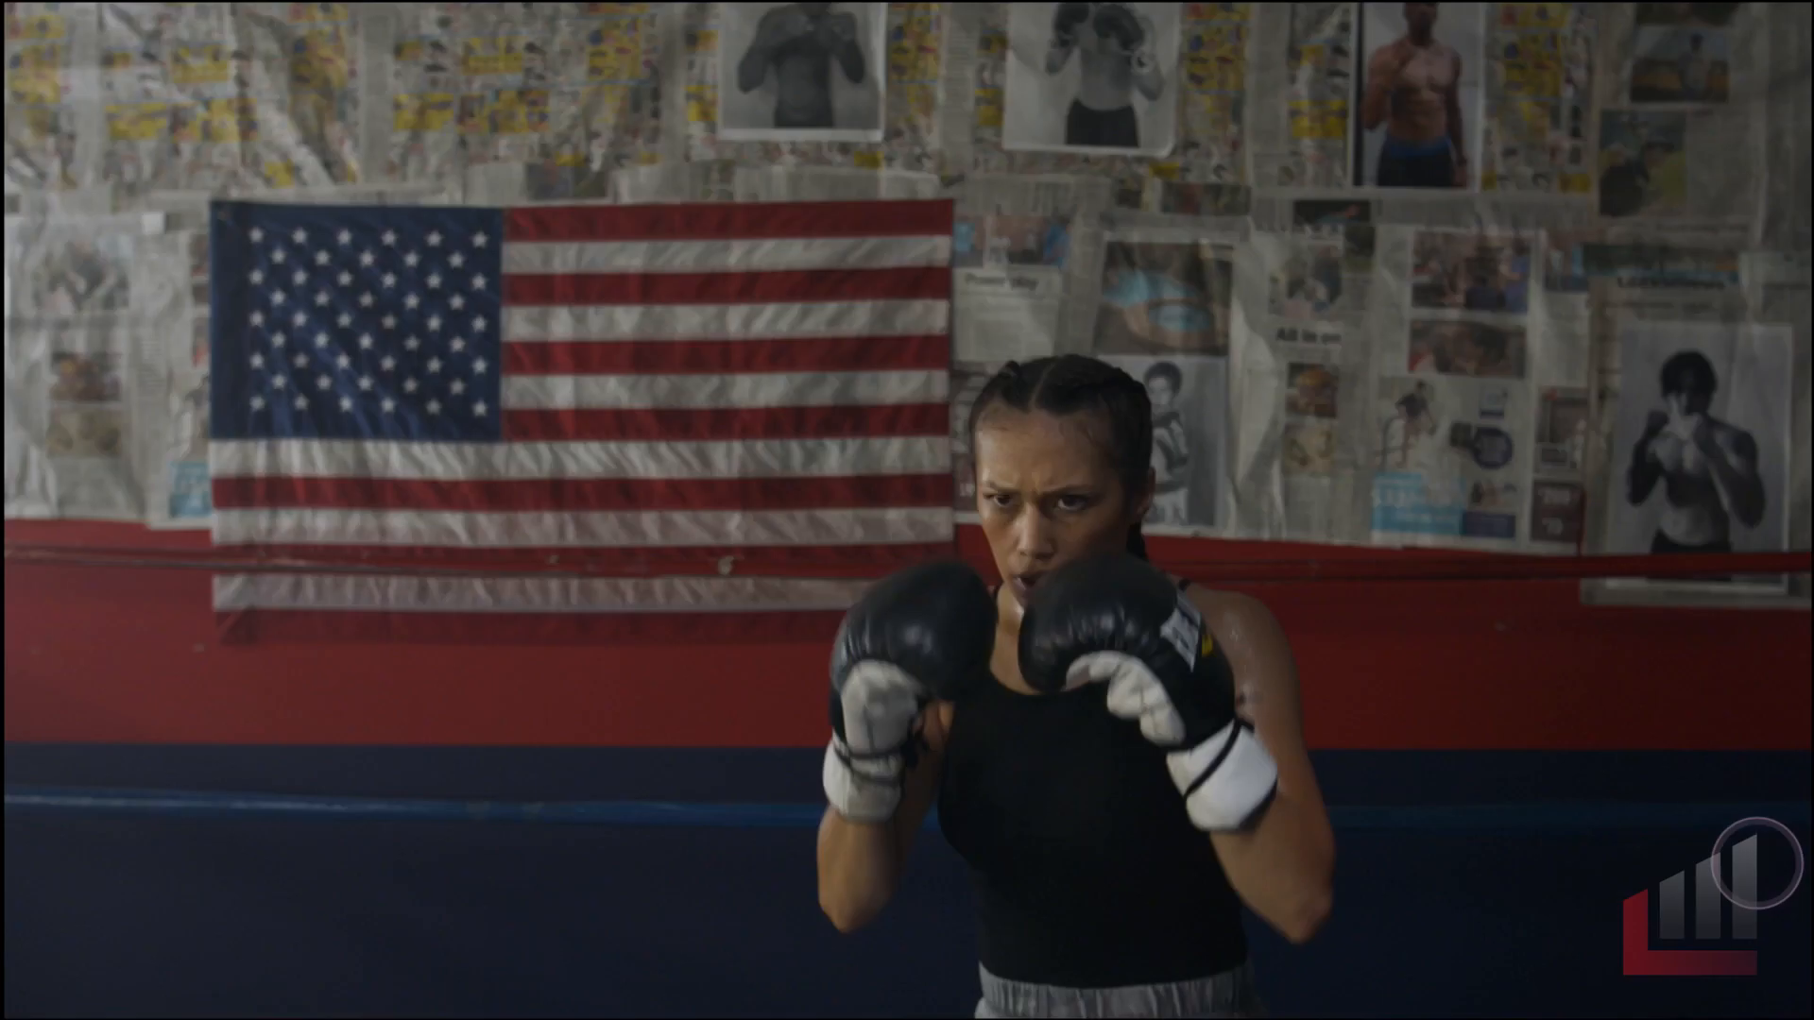